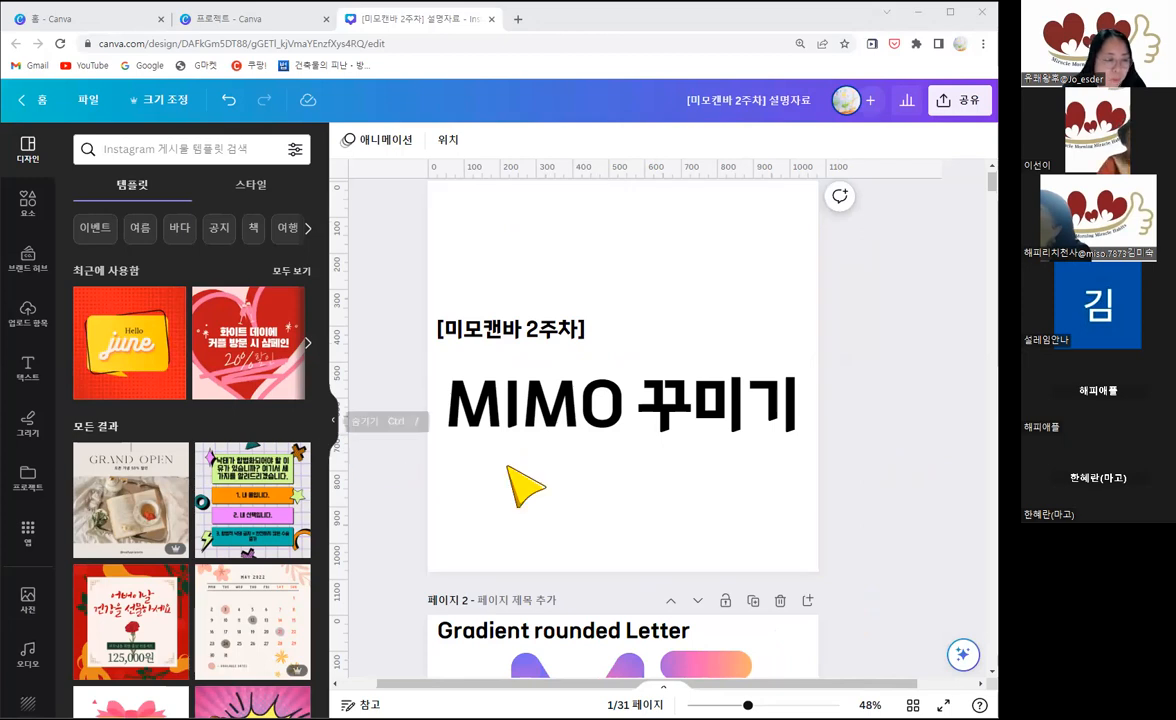
Step: Hide the side panel and bring the Gradient rounded Letter example on page 2 into view
click(333, 421)
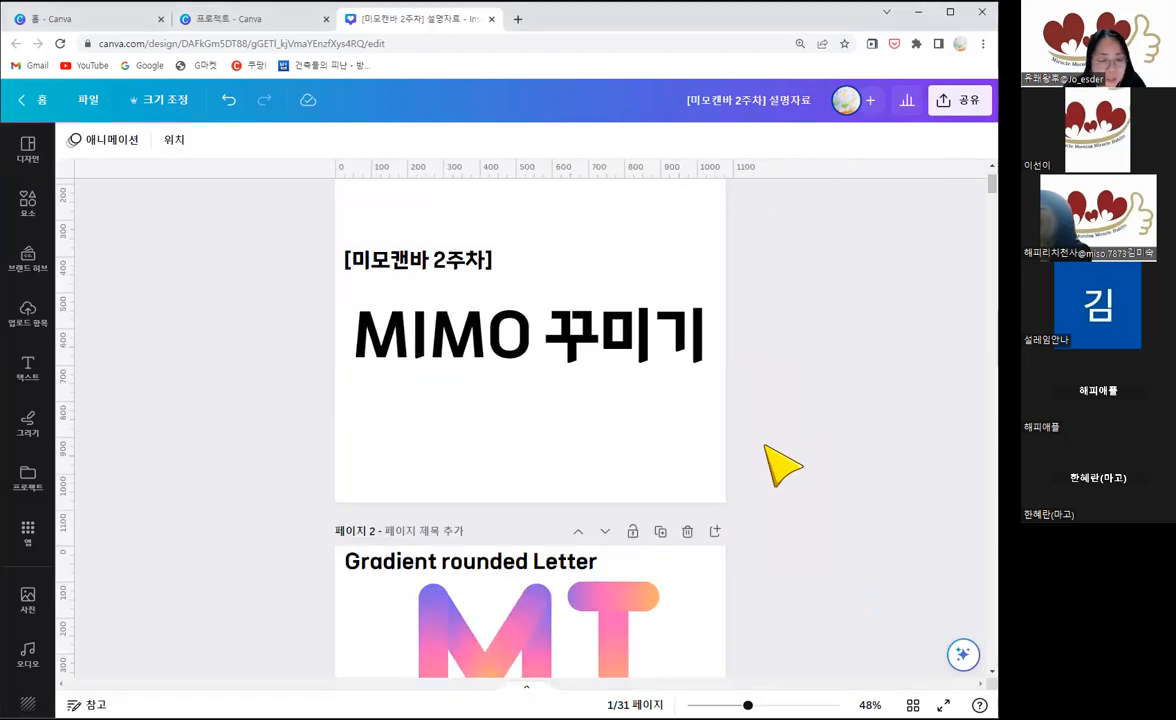
scroll(780, 465, down, 3)
scroll(780, 465, down, 1)
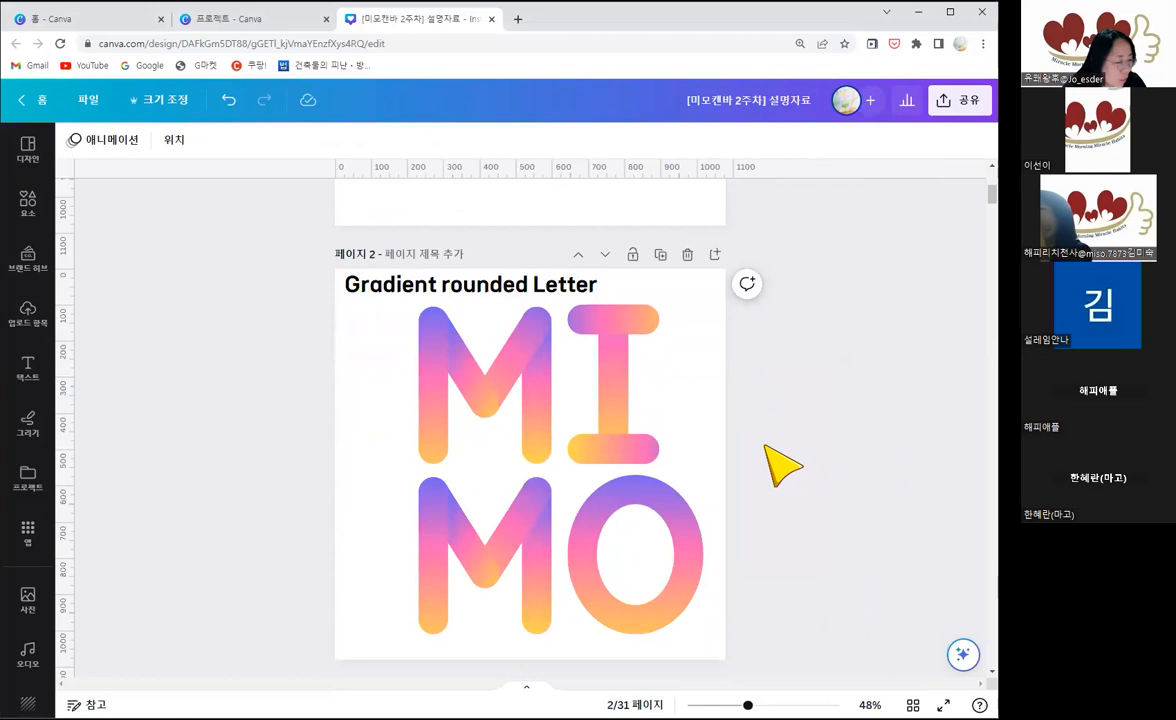
scroll(740, 466, down, 1)
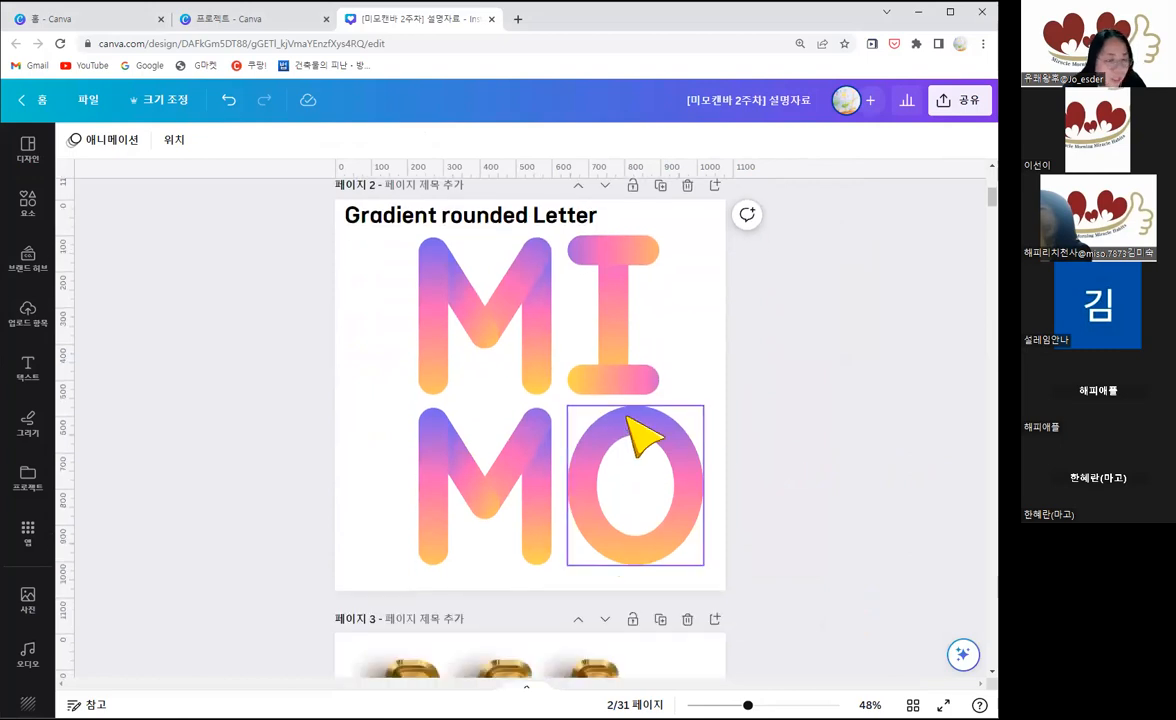
Step: Select the upper gradient M on page 2 and look at the graphics offered in the elements library
click(470, 310)
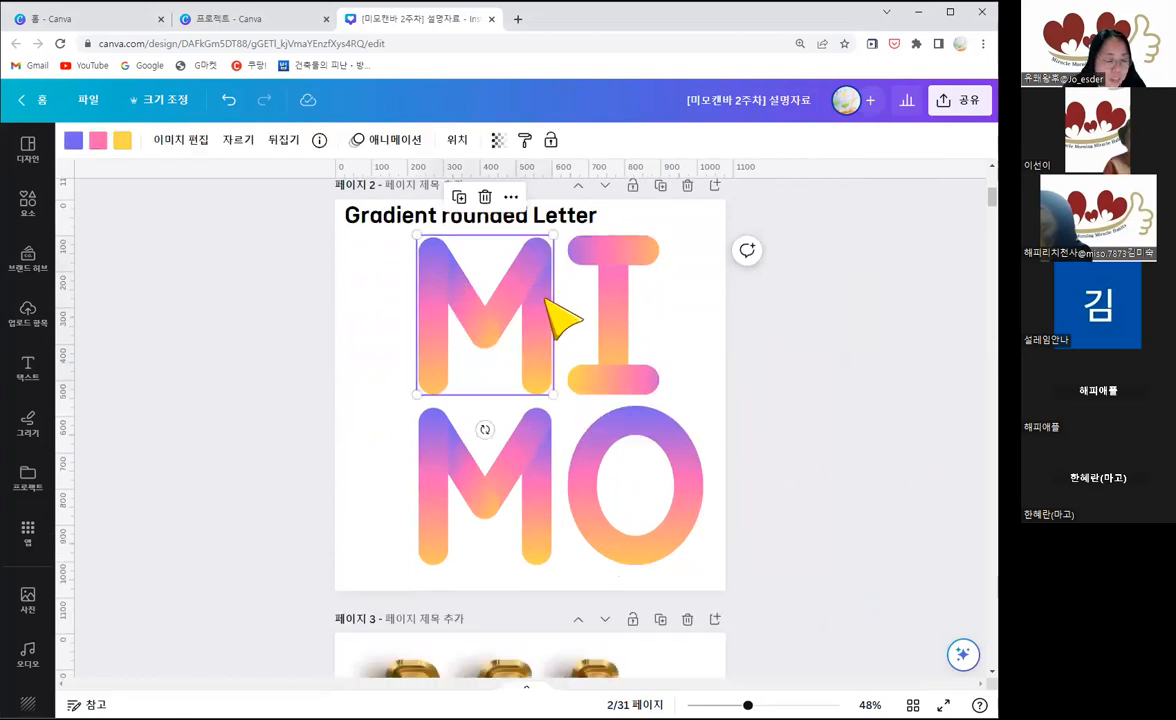
click(29, 205)
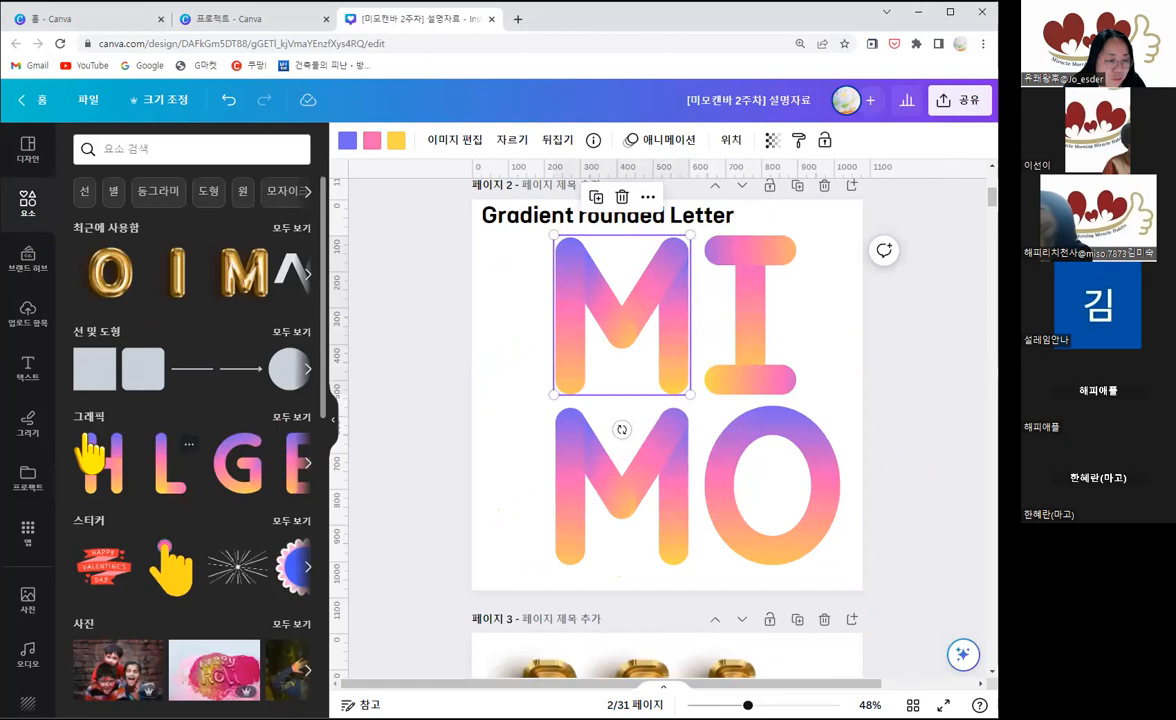
click(333, 428)
click(740, 446)
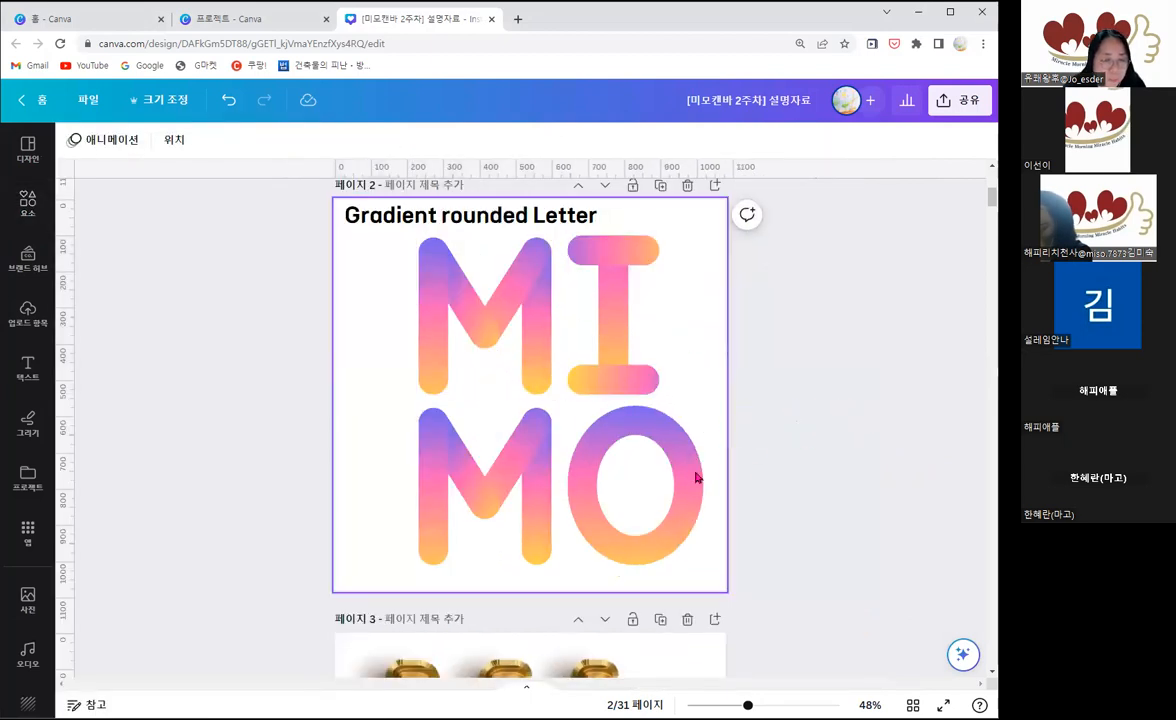
Step: Move the four gradient MIMO letters on page 2 together slightly to the left
scroll(756, 525, down, 1)
drag(502, 330, 486, 281)
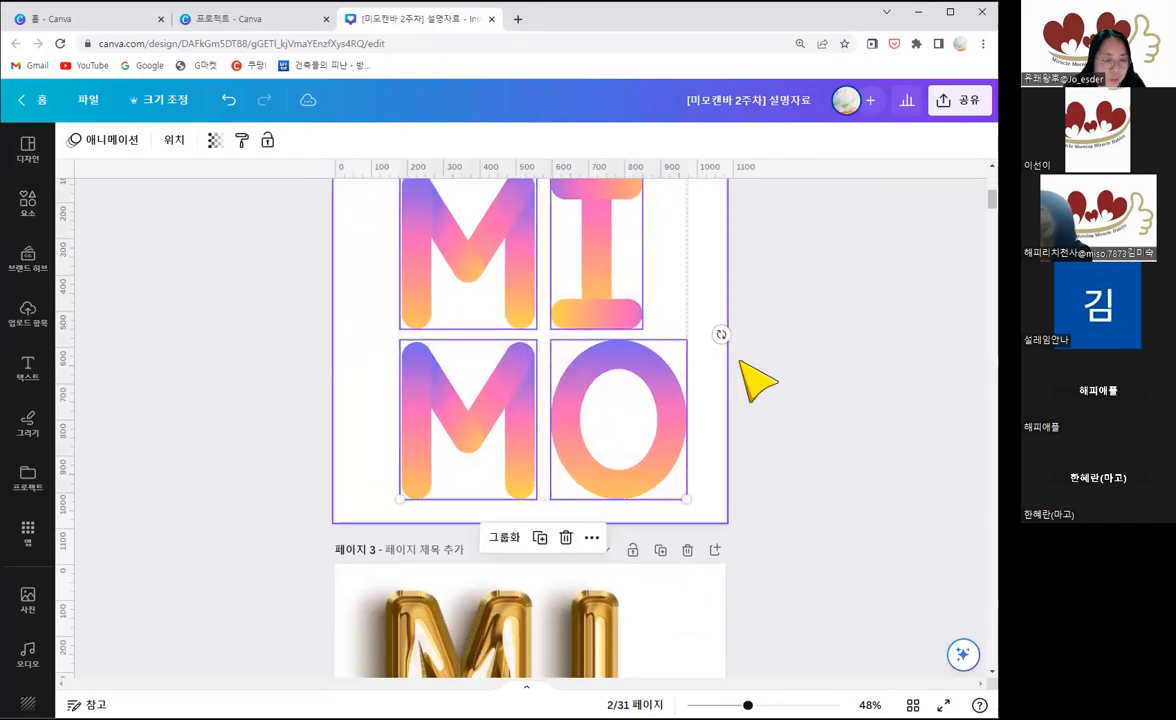
click(769, 433)
Step: Review the MIMO lettering examples on pages 3 to 6, including Chunky Alphabet letter and Riso Style Simple Letter
scroll(772, 435, down, 3)
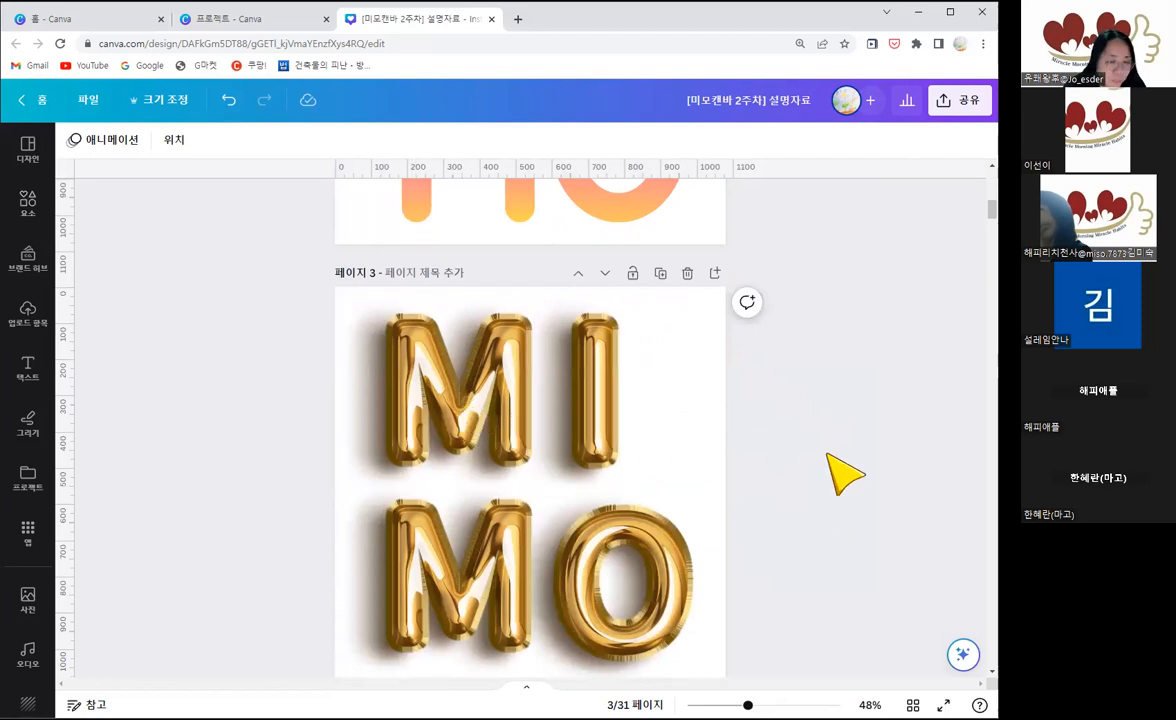
scroll(806, 460, down, 1)
scroll(820, 467, down, 3)
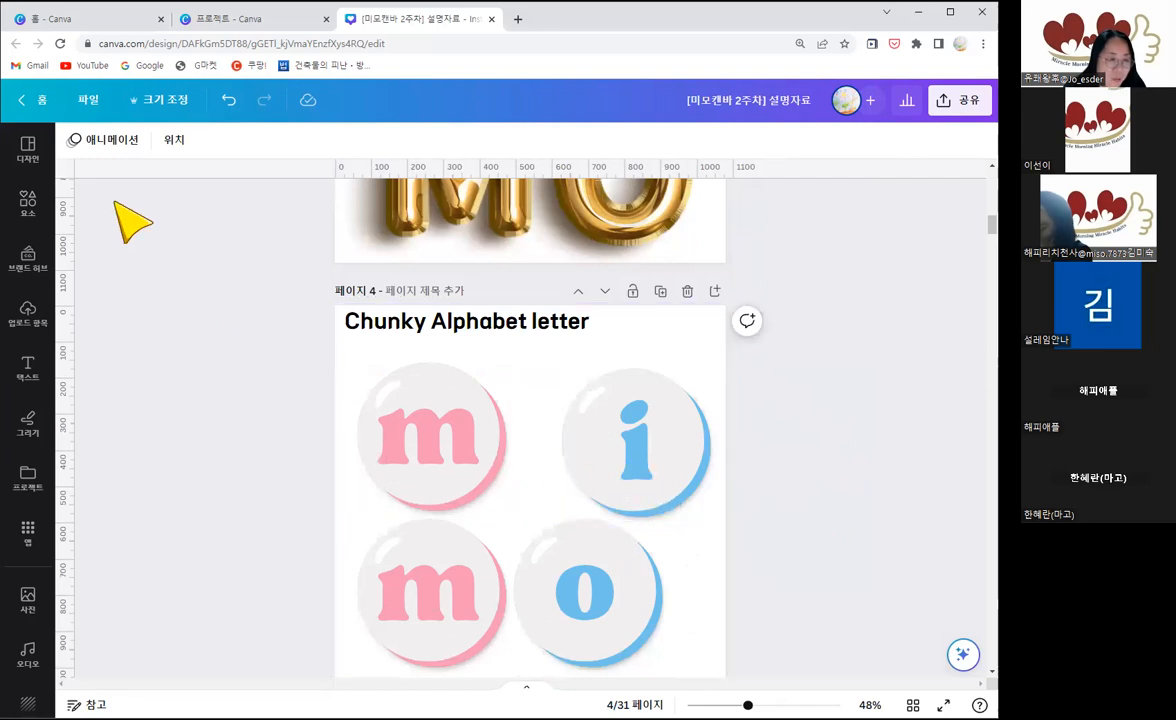
scroll(455, 490, down, 1)
scroll(600, 480, down, 1)
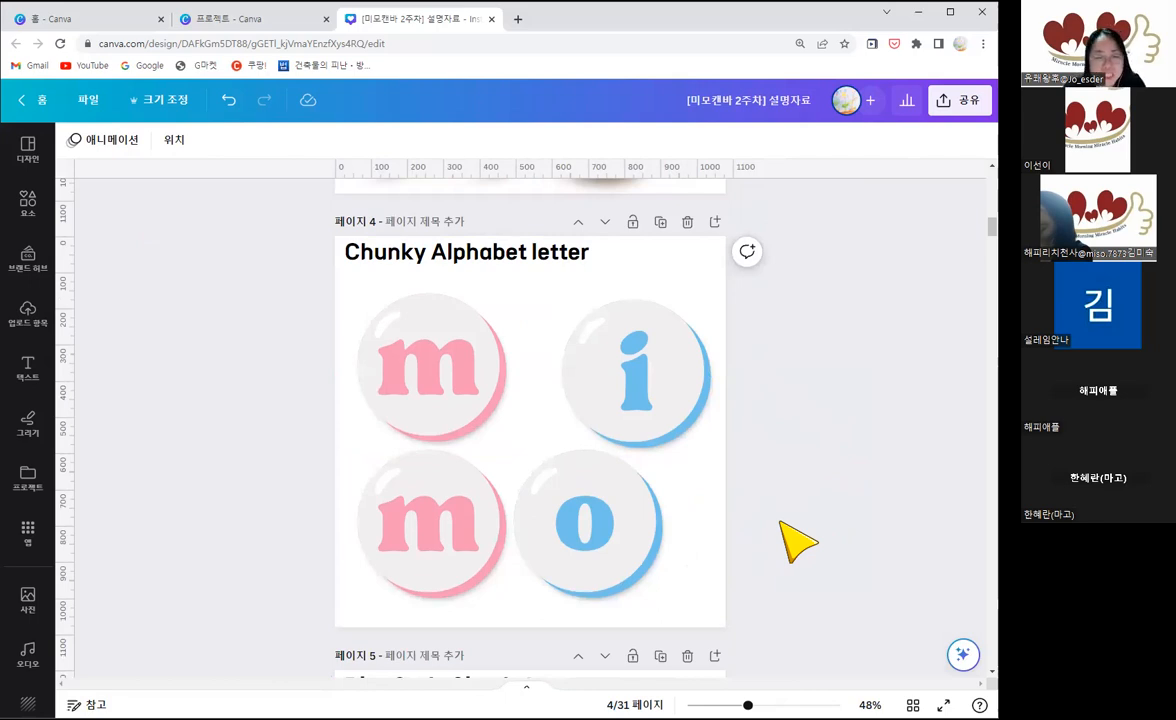
scroll(798, 541, down, 3)
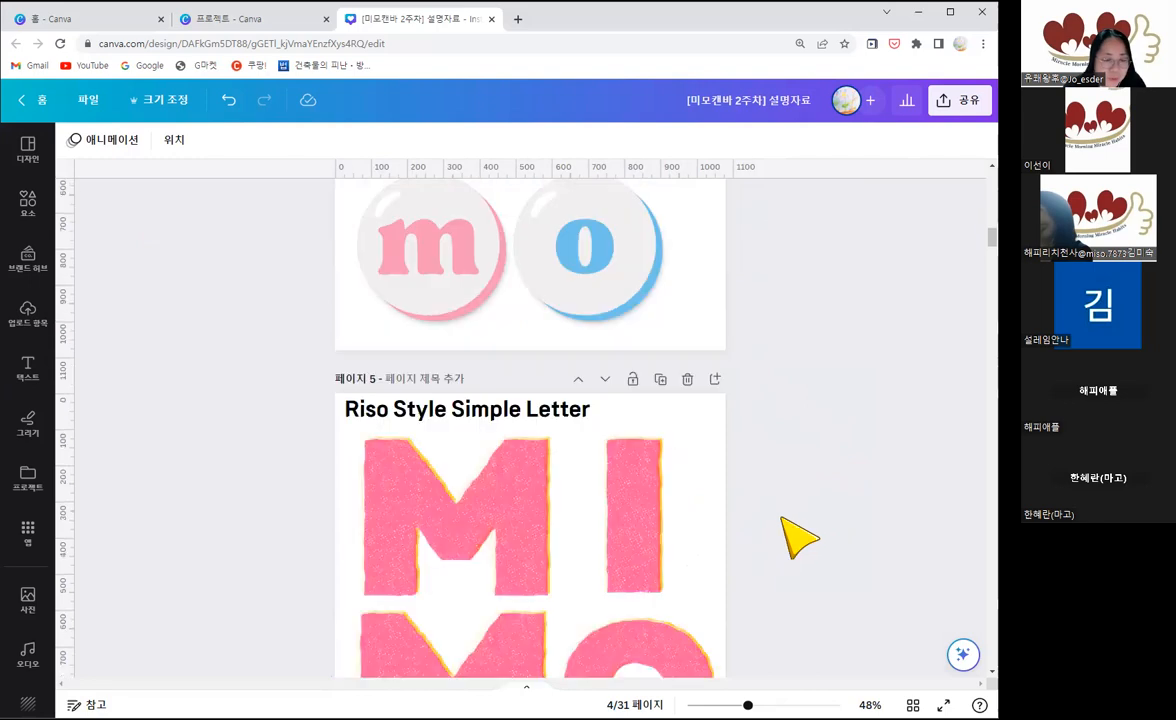
scroll(798, 541, down, 2)
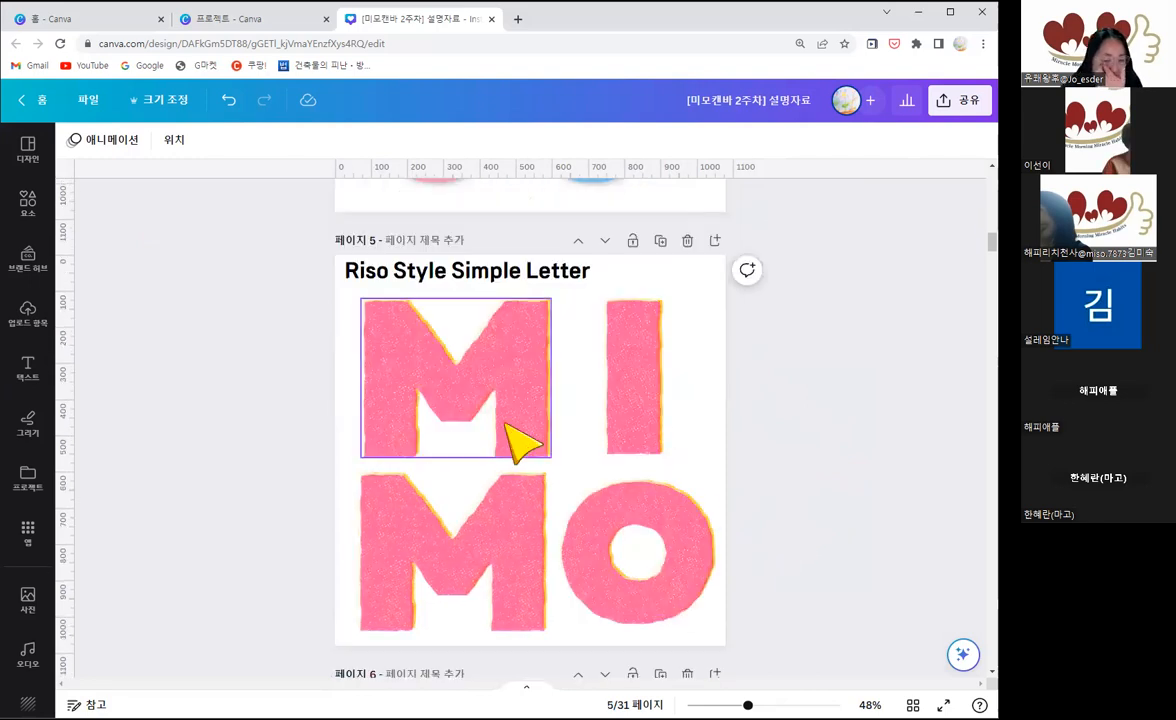
scroll(796, 472, down, 2)
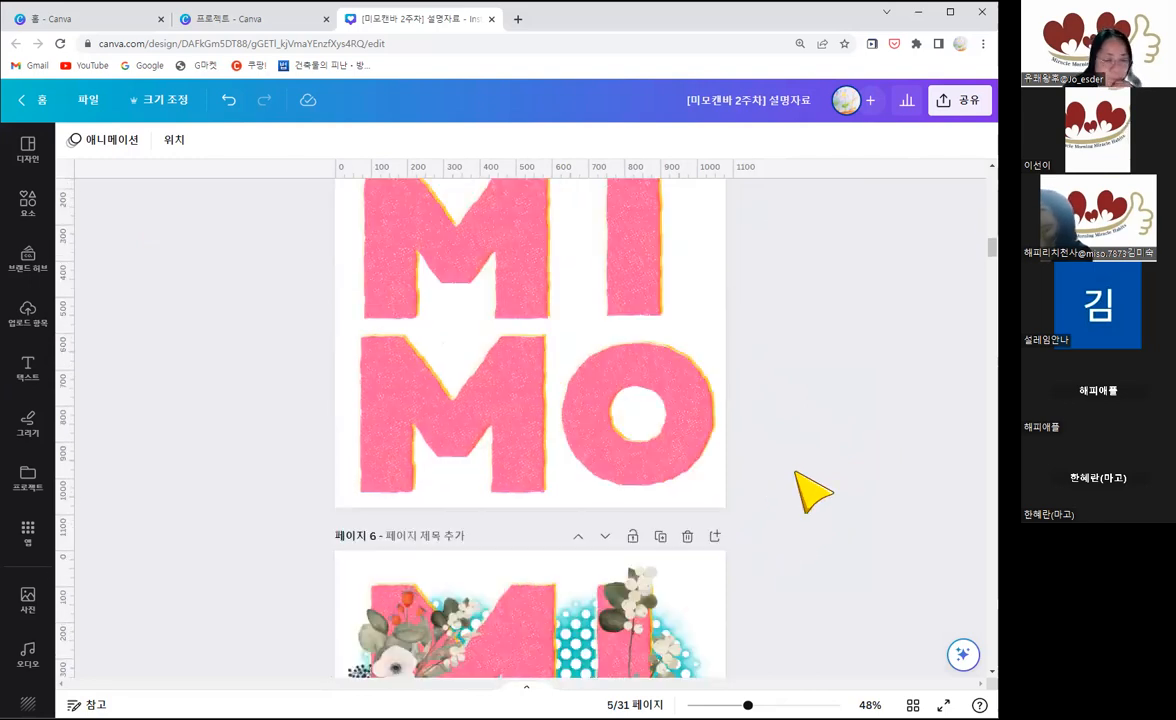
scroll(815, 488, down, 4)
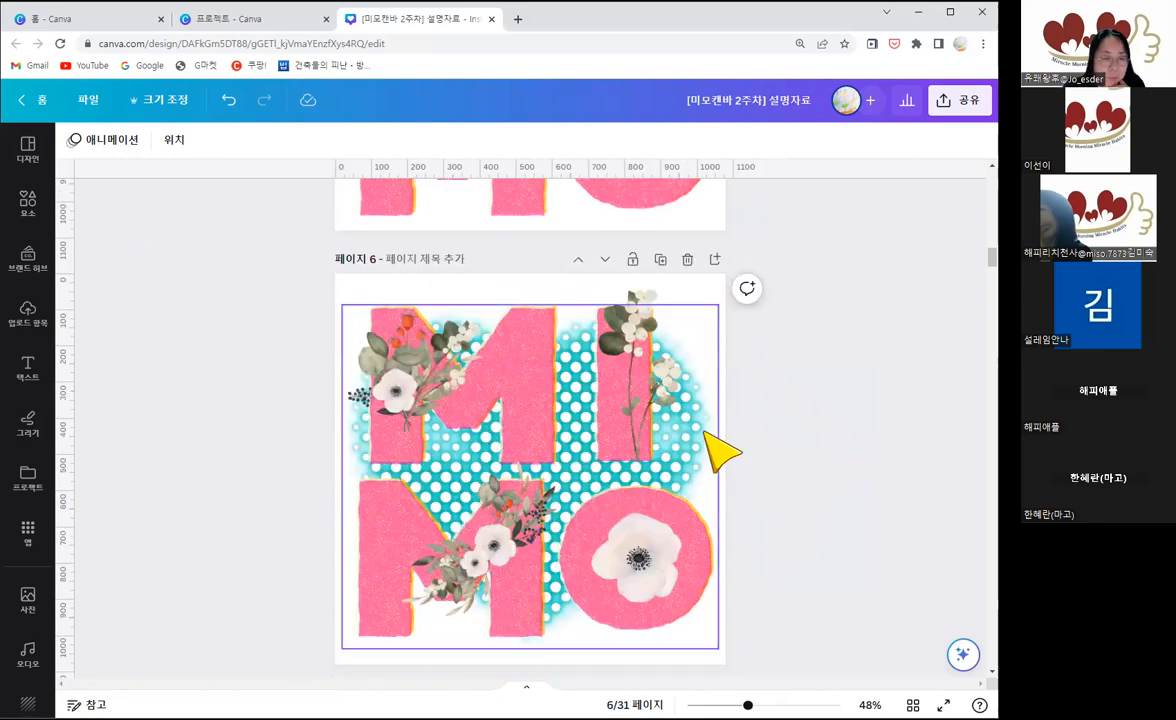
Step: Compare the plain Riso Style letters on page 5 with the flower-decorated version on page 6
scroll(590, 315, up, 3)
scroll(703, 441, up, 1)
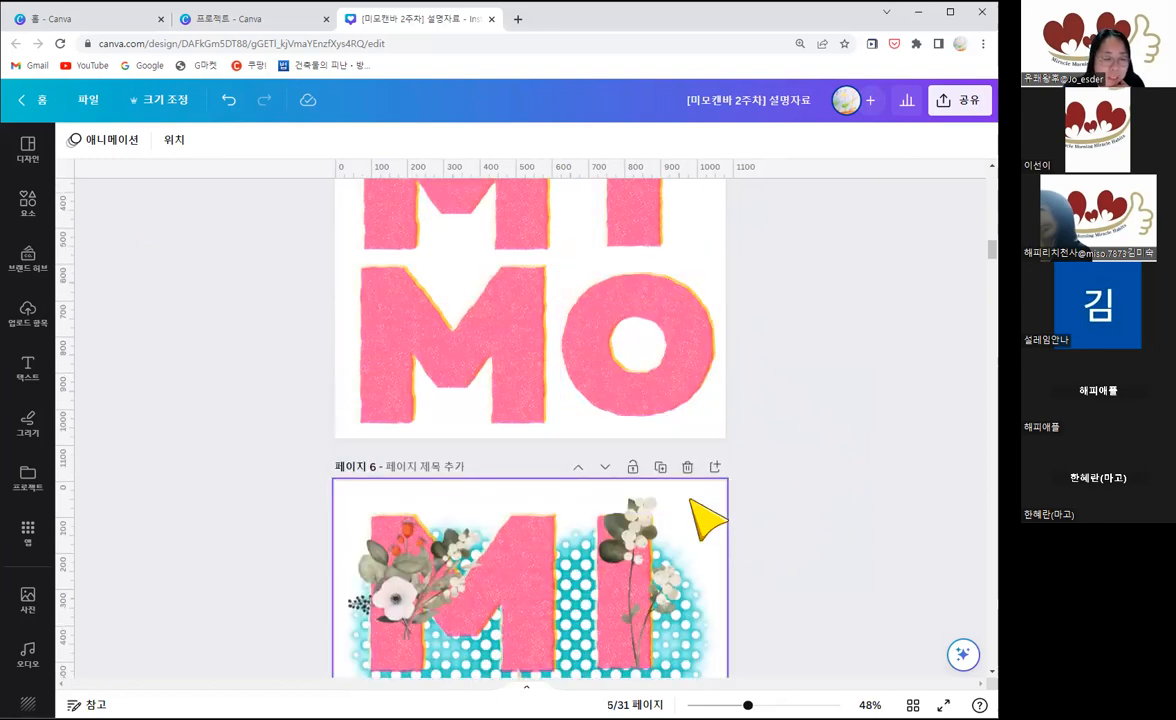
scroll(680, 490, down, 3)
scroll(838, 510, down, 1)
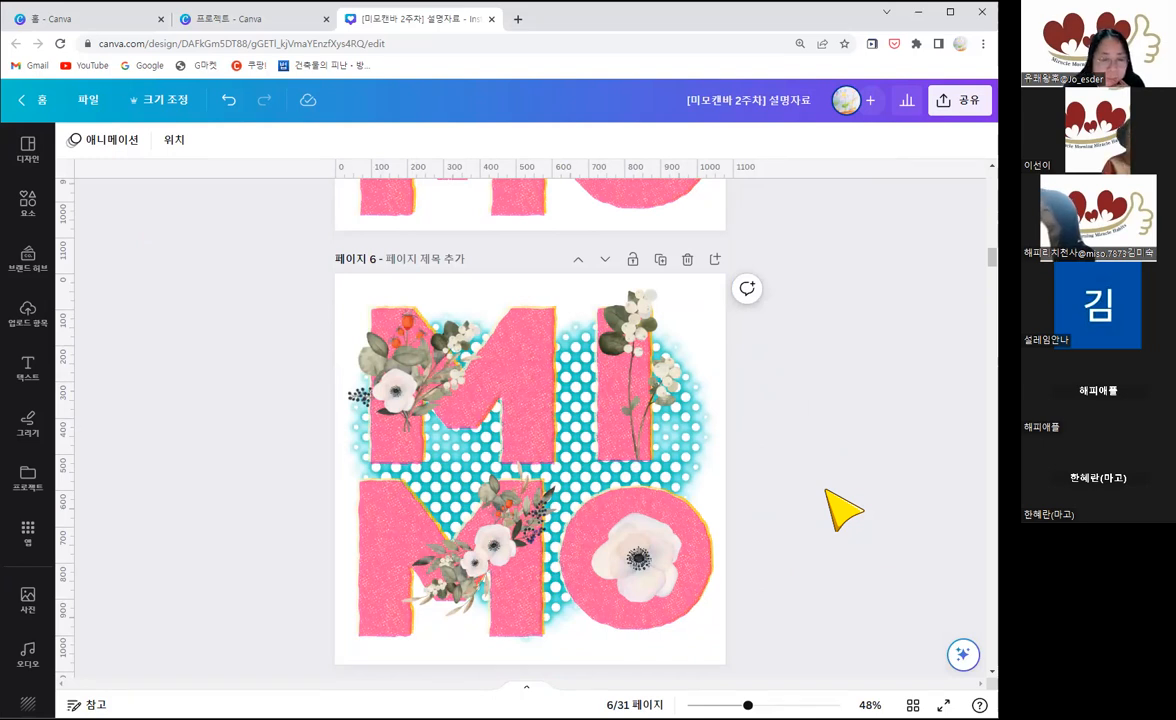
scroll(805, 475, up, 2)
scroll(808, 484, up, 1)
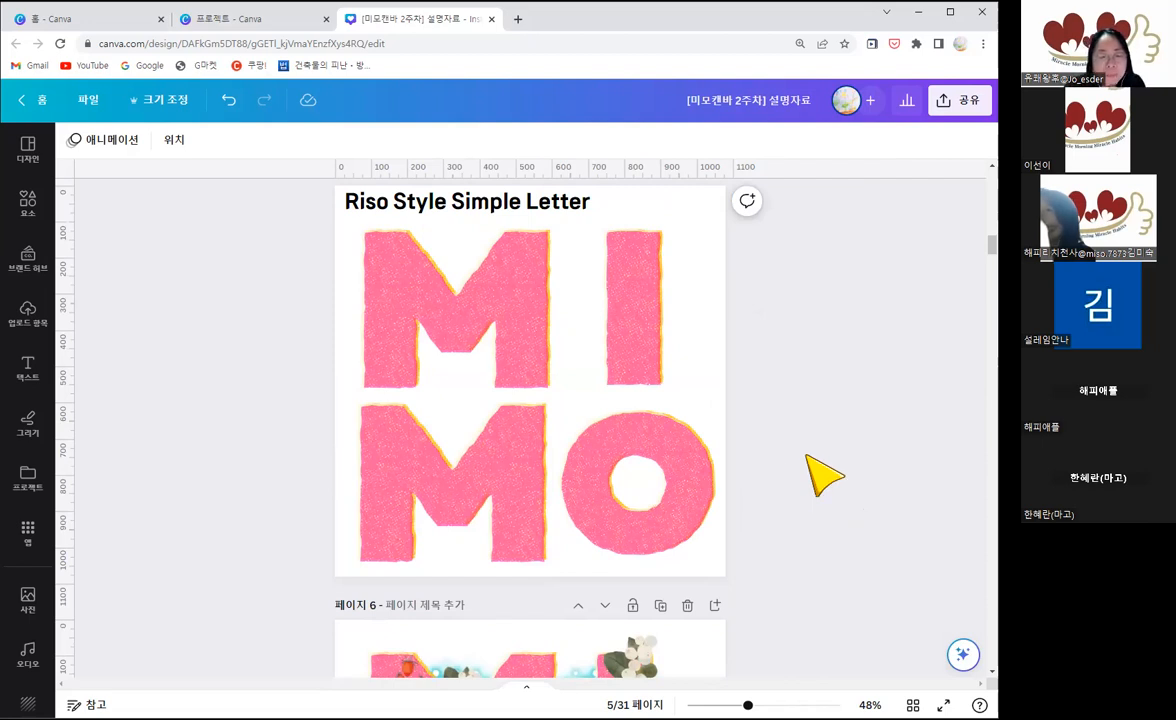
scroll(560, 520, down, 2)
scroll(530, 465, down, 1)
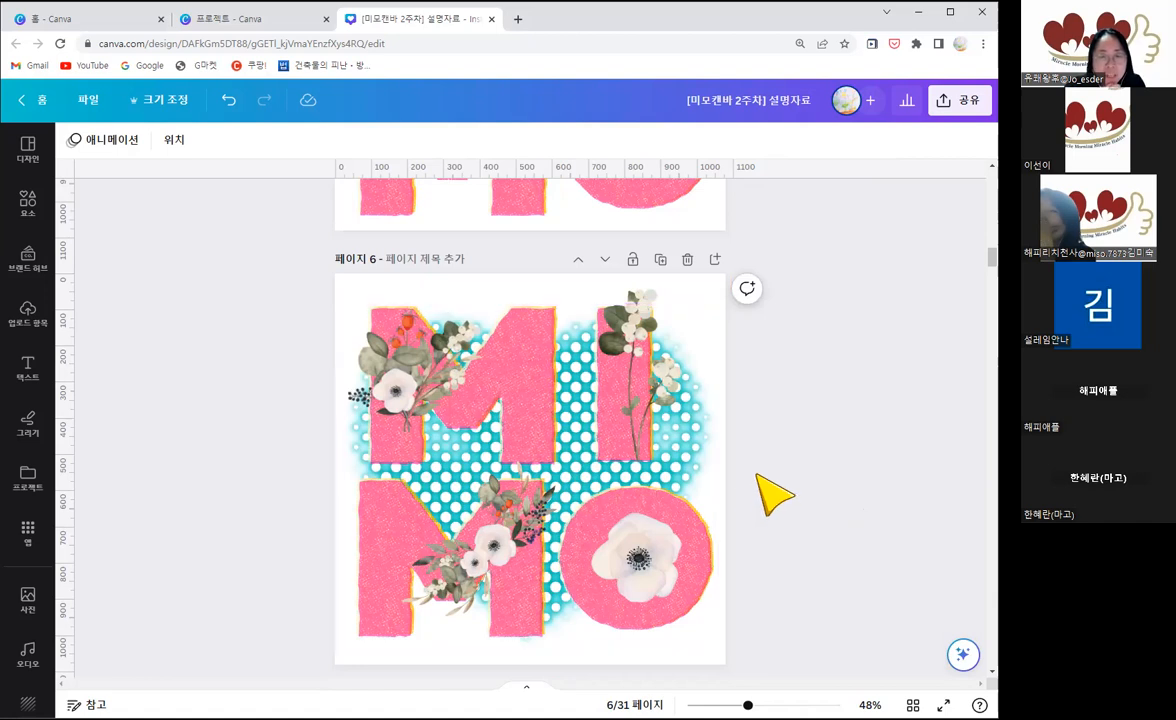
Step: Set the background color of the Riso Style Simple Letter page to blue #6898d5
scroll(640, 372, up, 3)
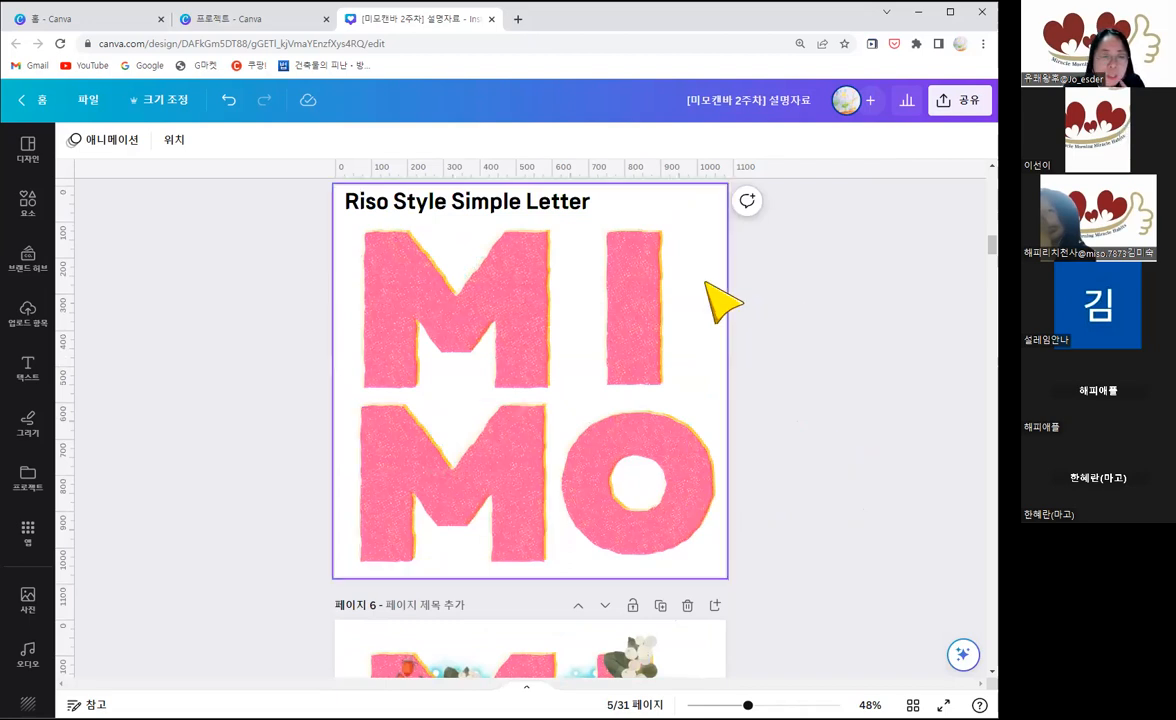
click(634, 288)
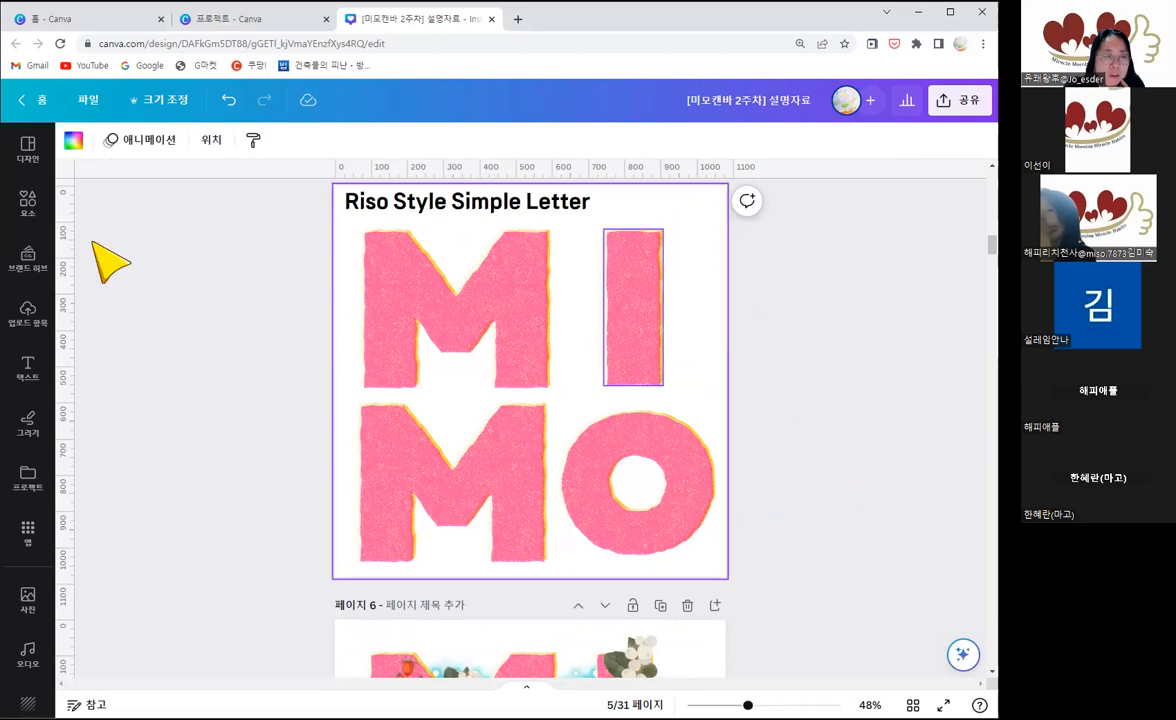
click(73, 140)
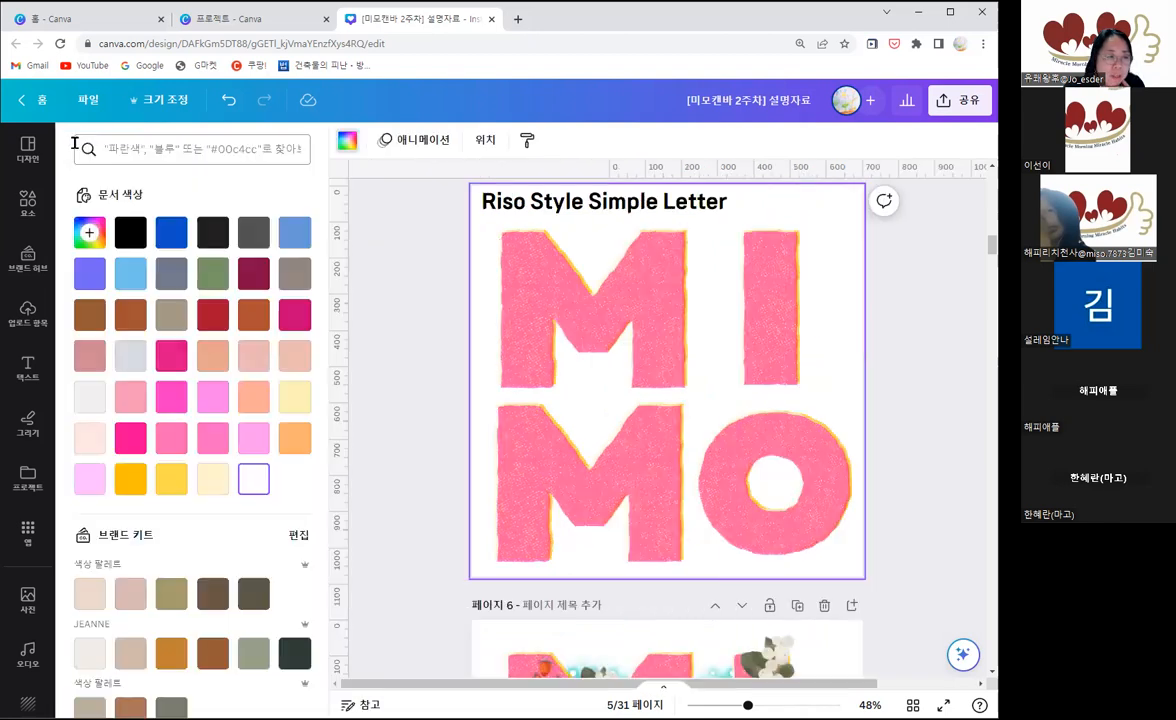
click(171, 235)
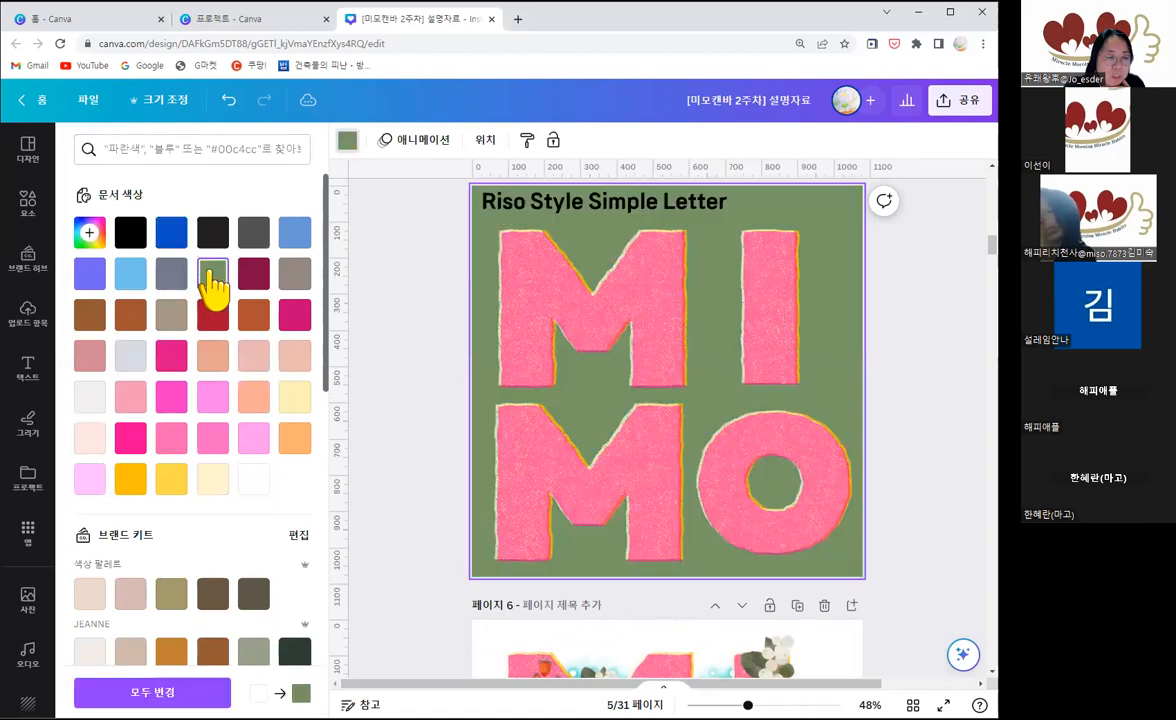
click(212, 275)
click(287, 240)
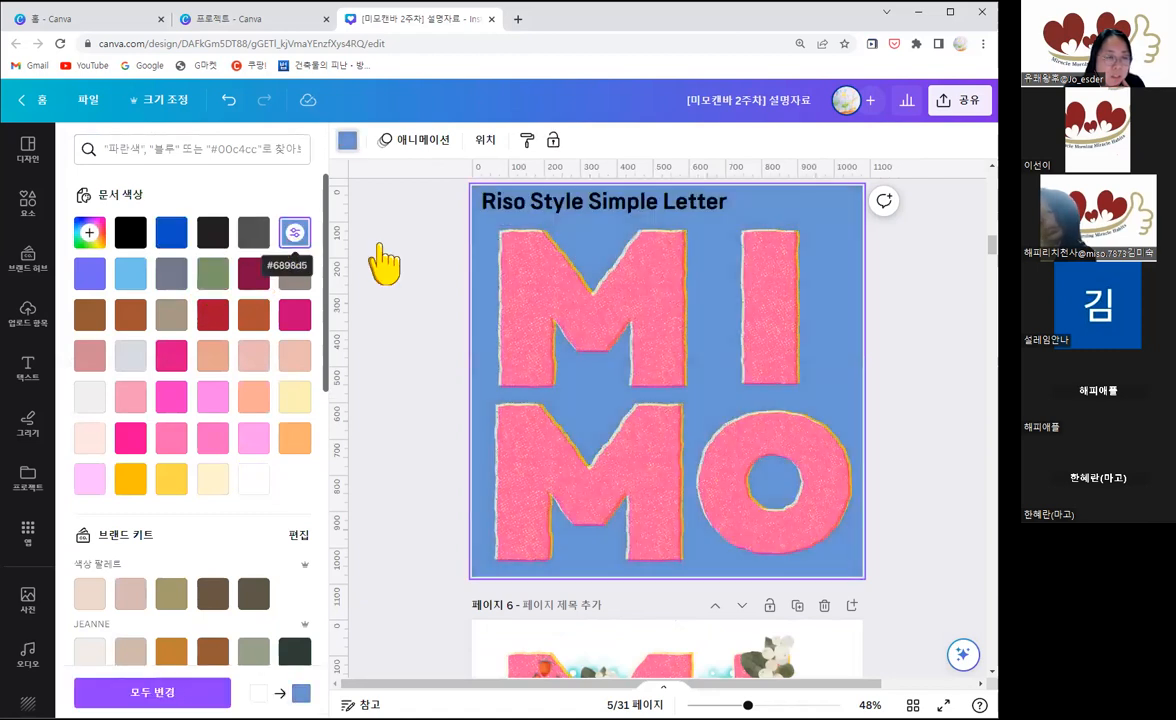
click(405, 256)
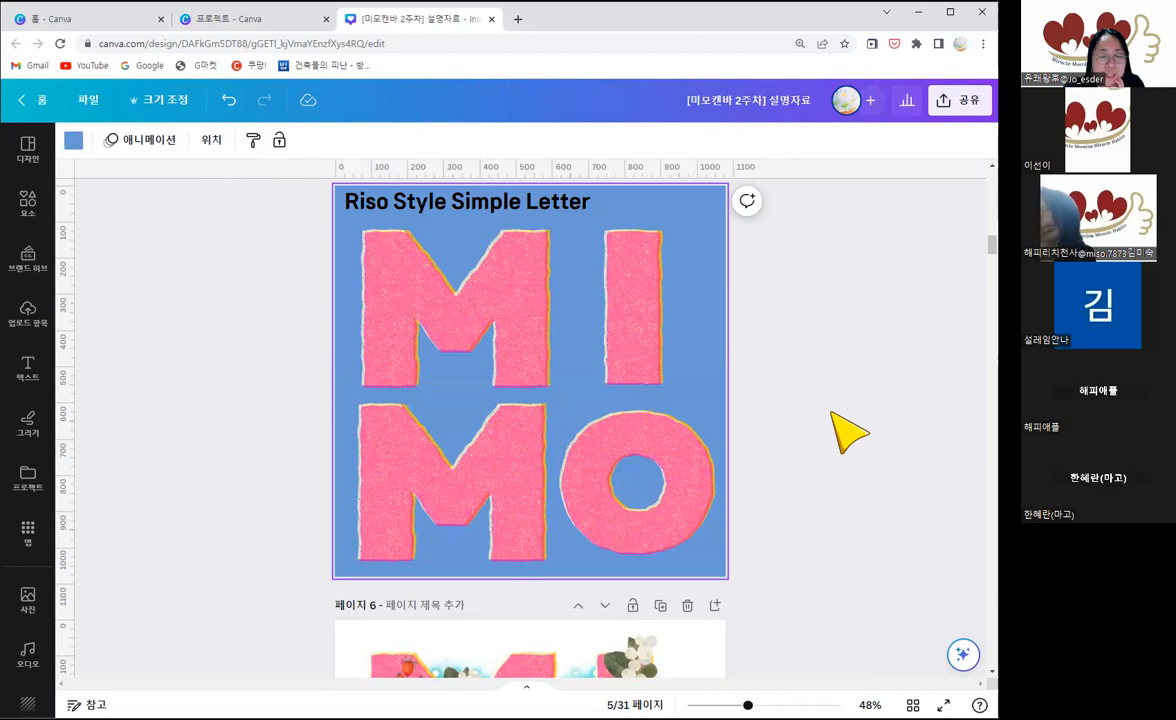
Step: Examine the separate flower graphics decorating the MIMO letters on page 6
scroll(832, 413, down, 2)
scroll(848, 432, down, 2)
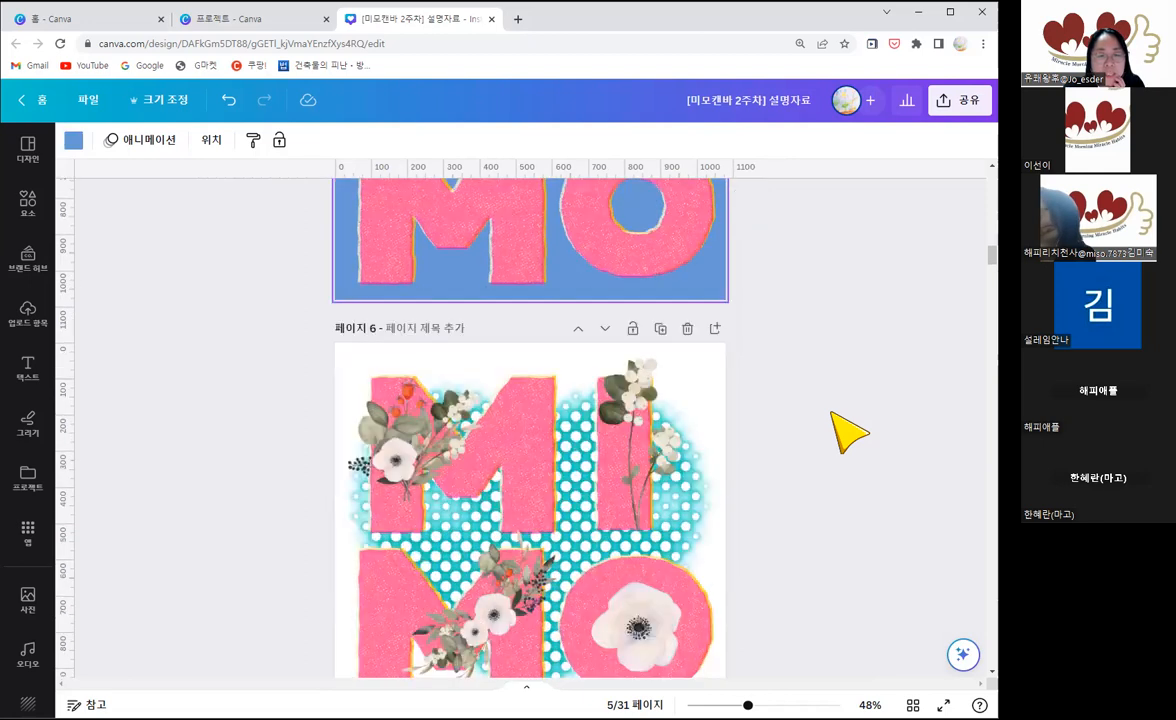
scroll(832, 413, down, 2)
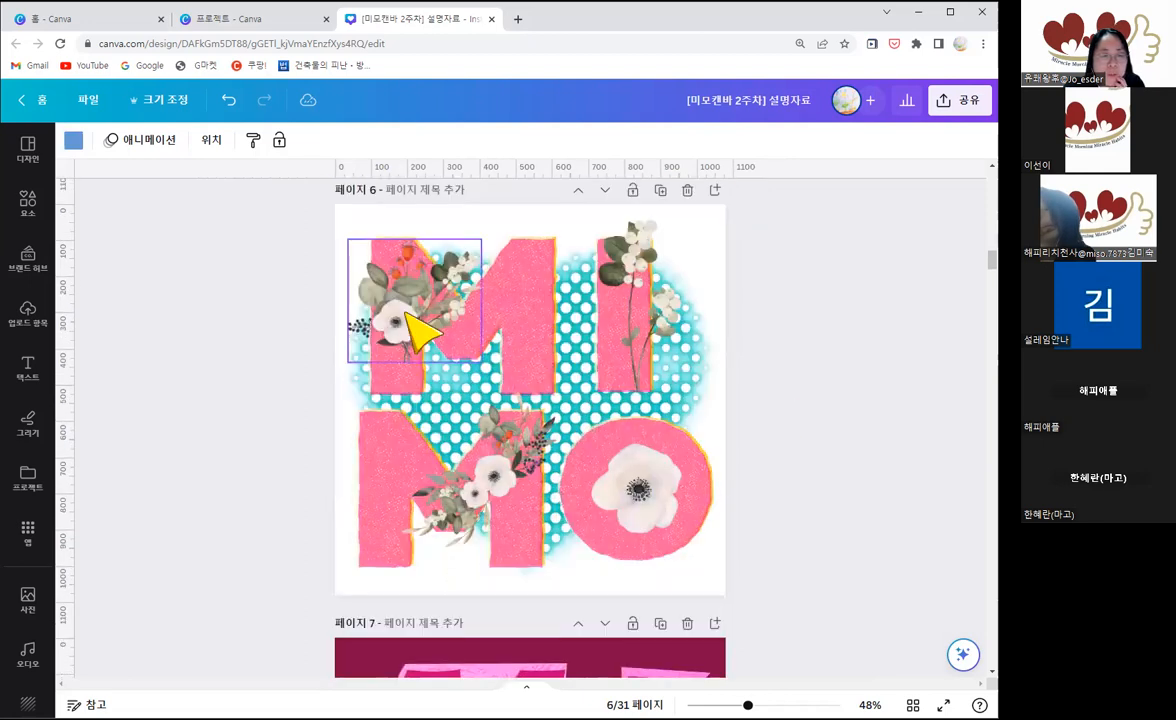
click(400, 308)
click(622, 263)
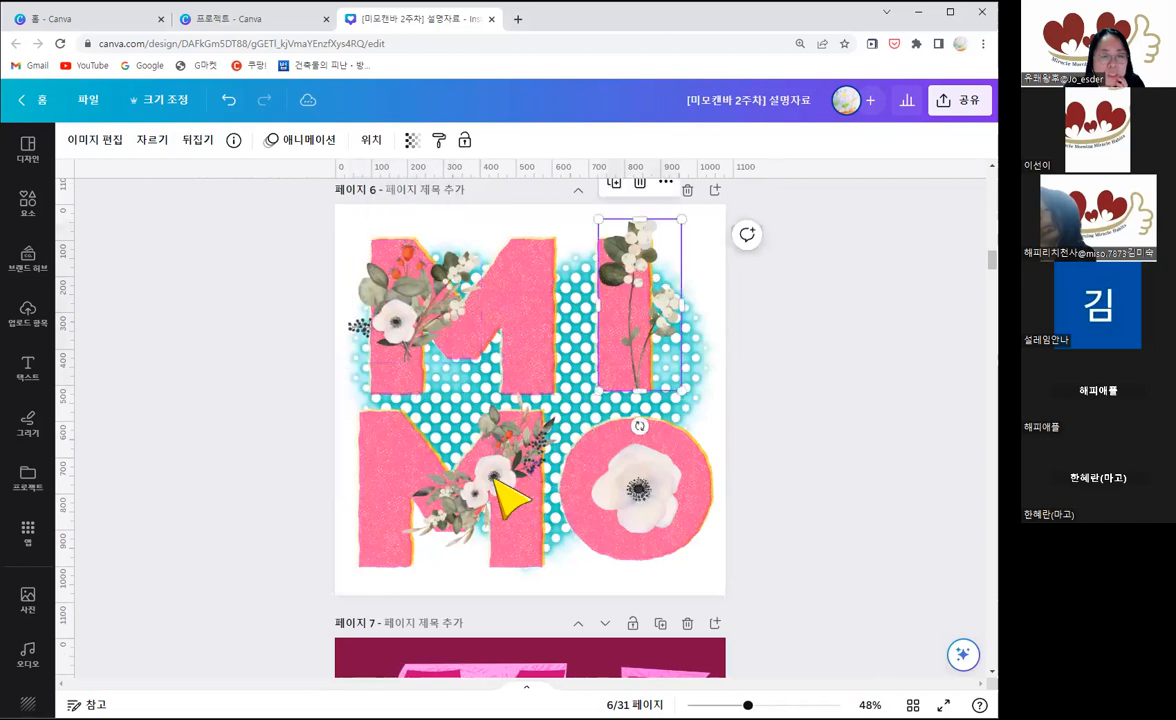
click(635, 510)
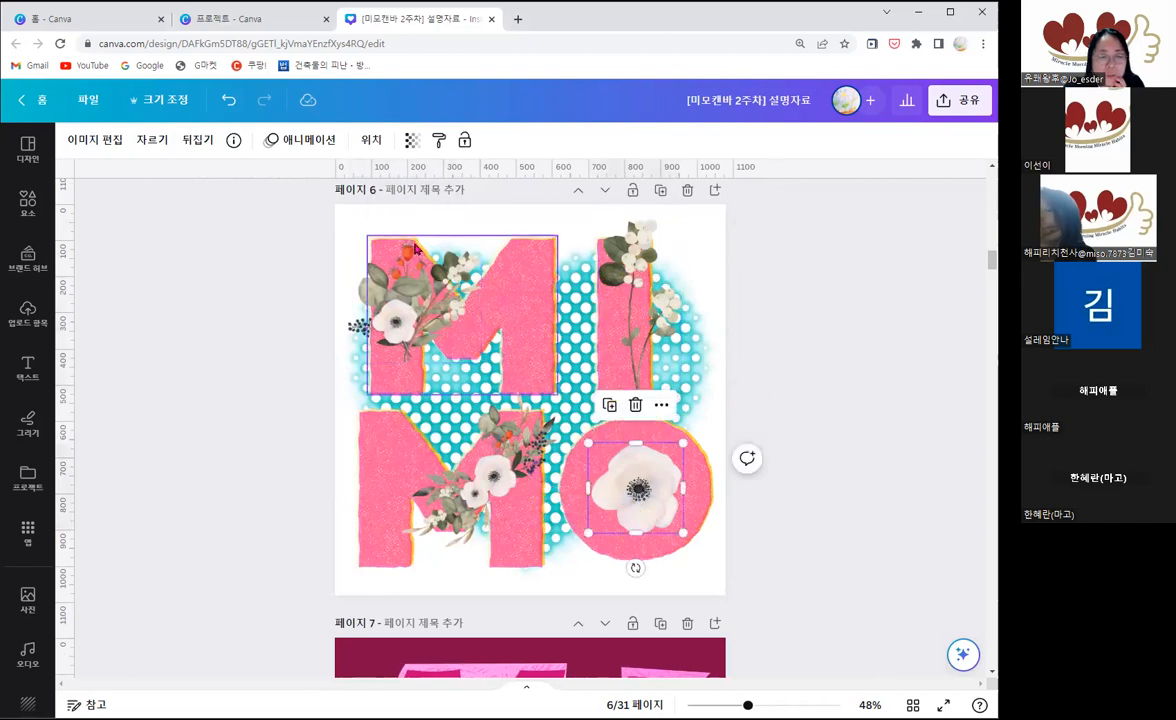
click(806, 397)
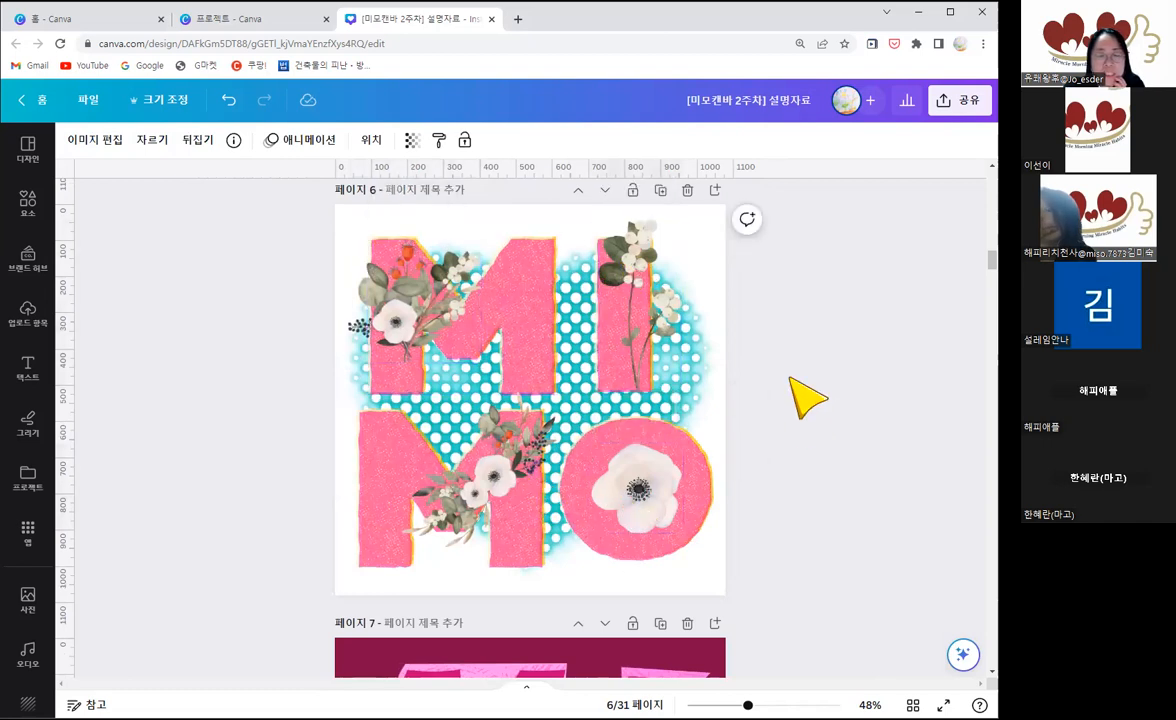
Step: View the graphic information of the upper M in the 3D Font Gradient Letter example on page 8
scroll(806, 397, down, 1)
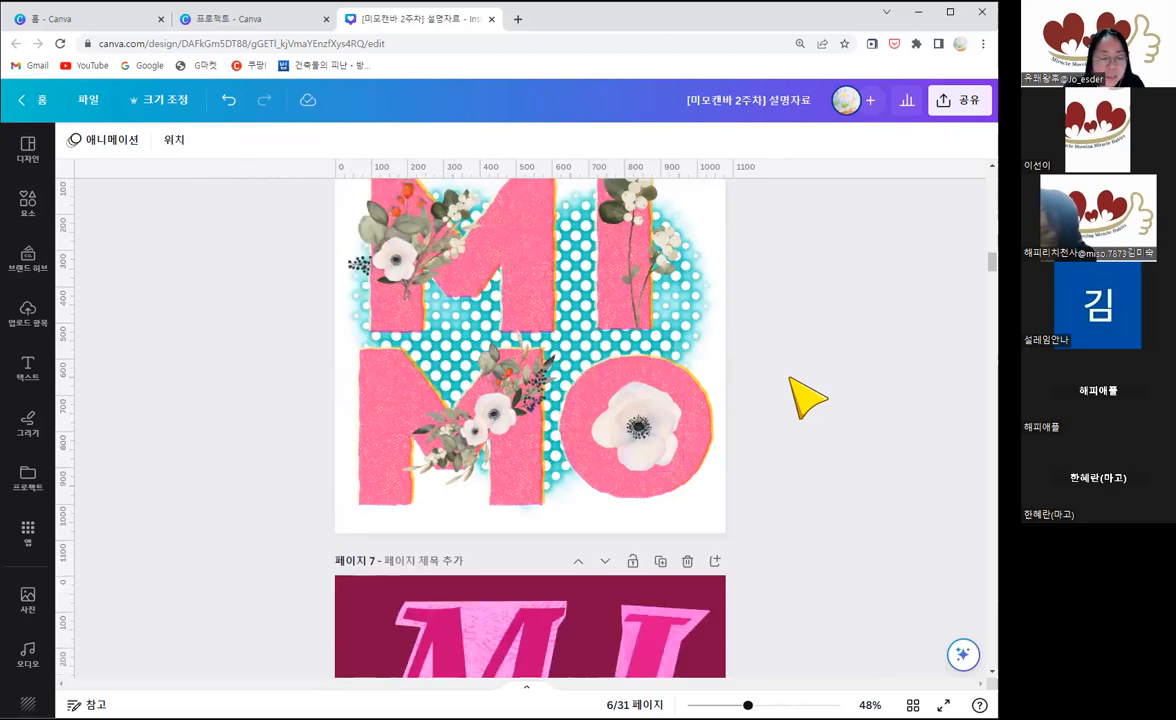
scroll(790, 360, down, 4)
scroll(835, 467, down, 4)
scroll(765, 463, up, 2)
scroll(820, 437, down, 3)
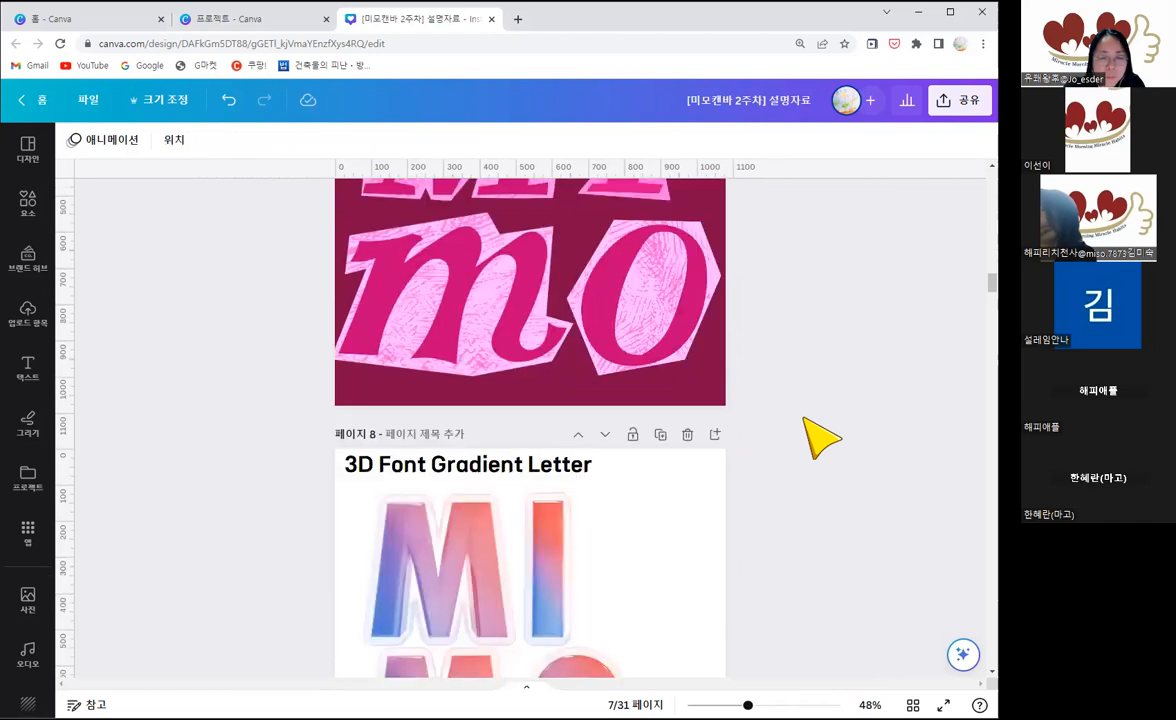
scroll(822, 435, down, 4)
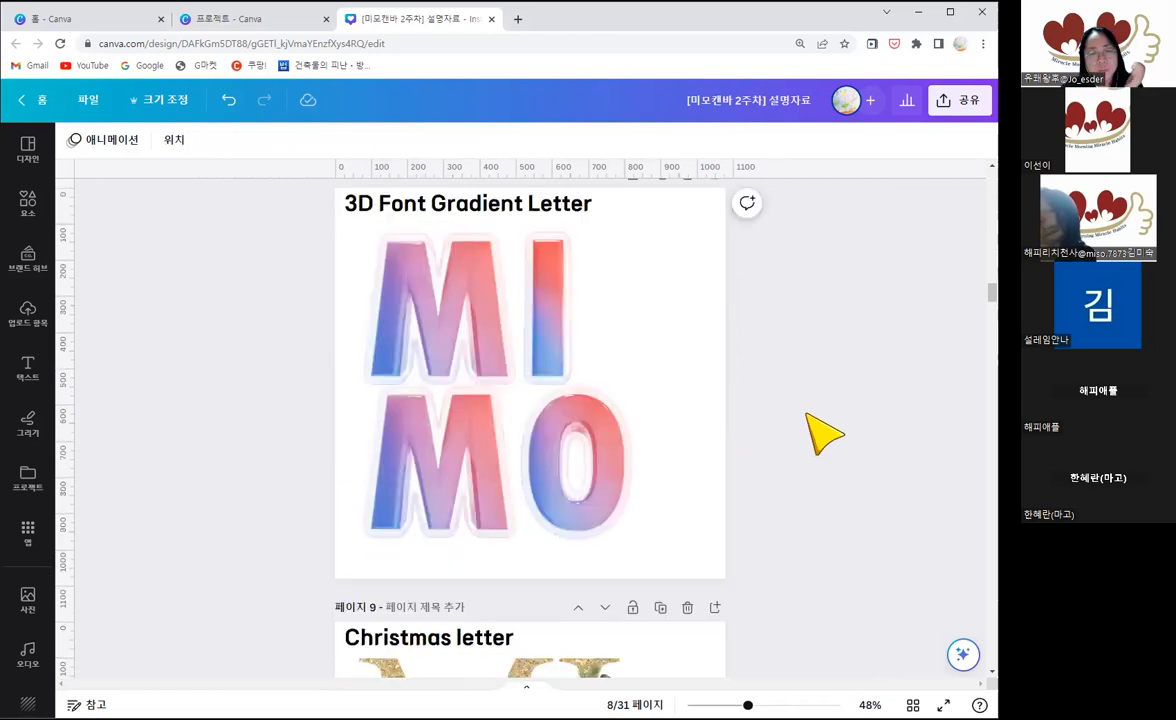
scroll(780, 440, up, 1)
click(446, 360)
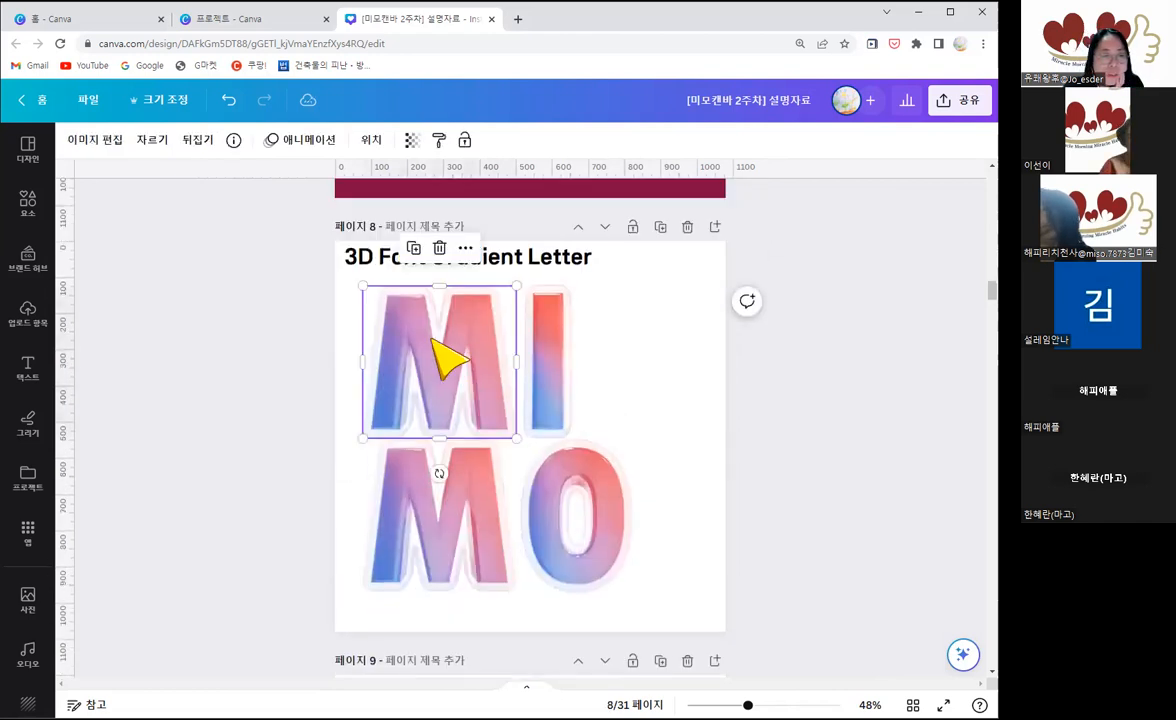
click(234, 141)
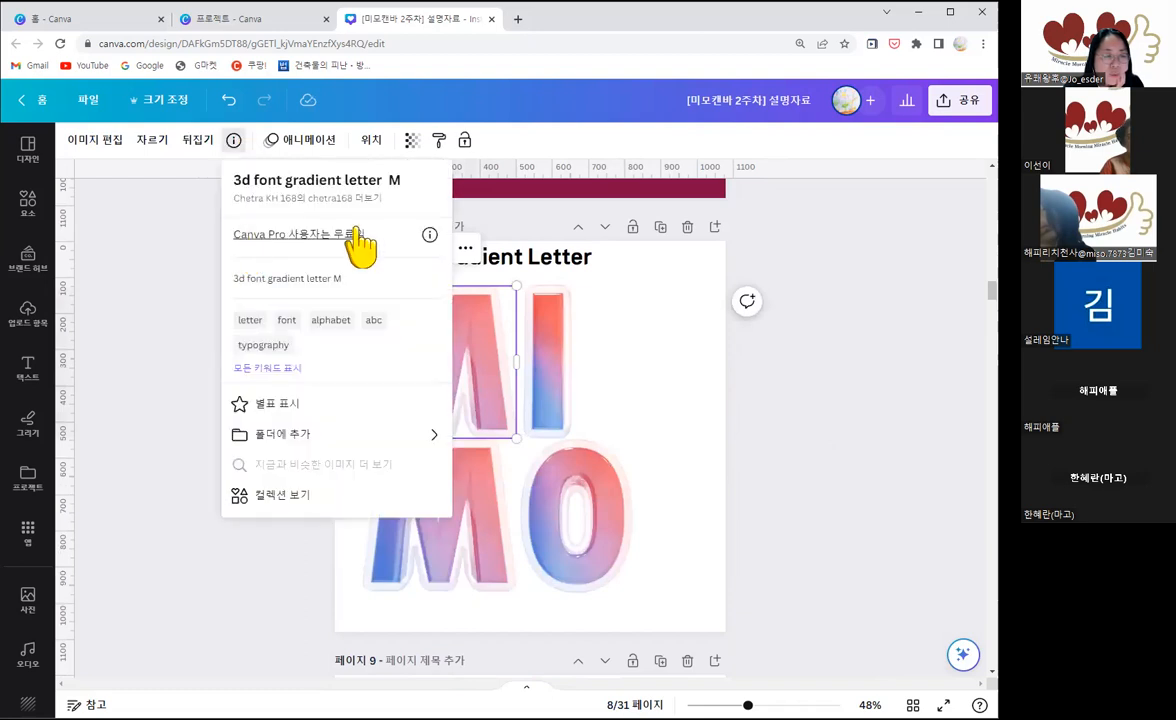
click(798, 453)
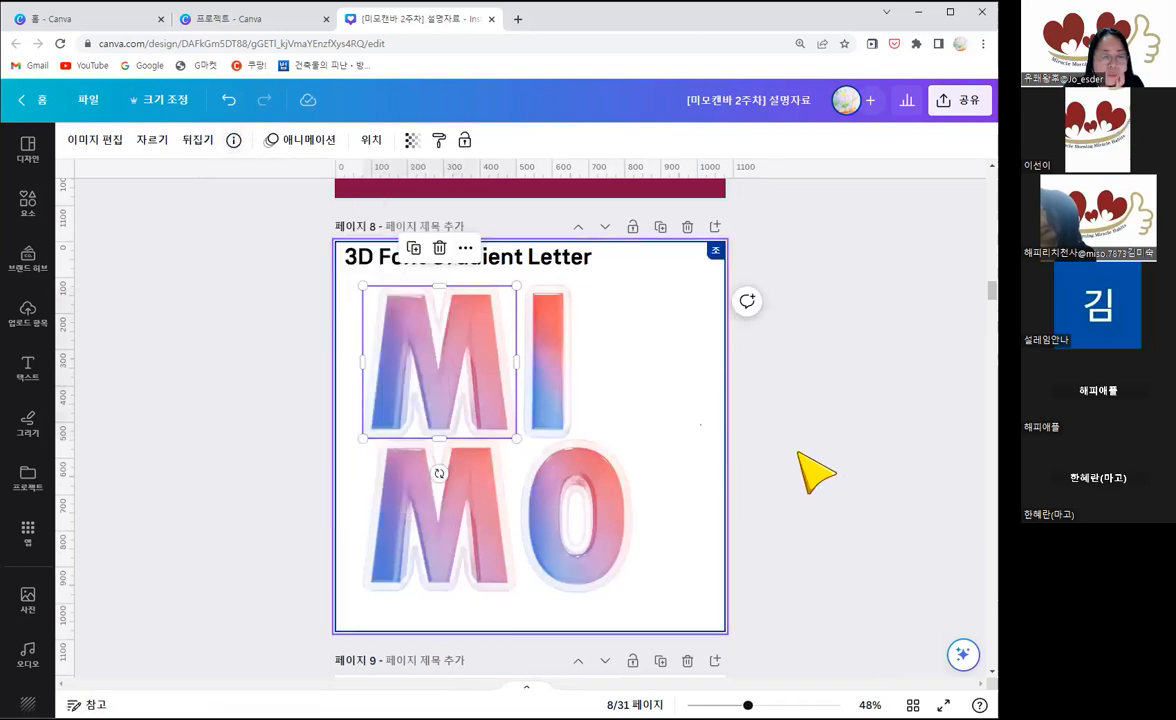
Step: Clear the selection of the gradient M and examine the gold Christmas letter example on page 9
click(800, 454)
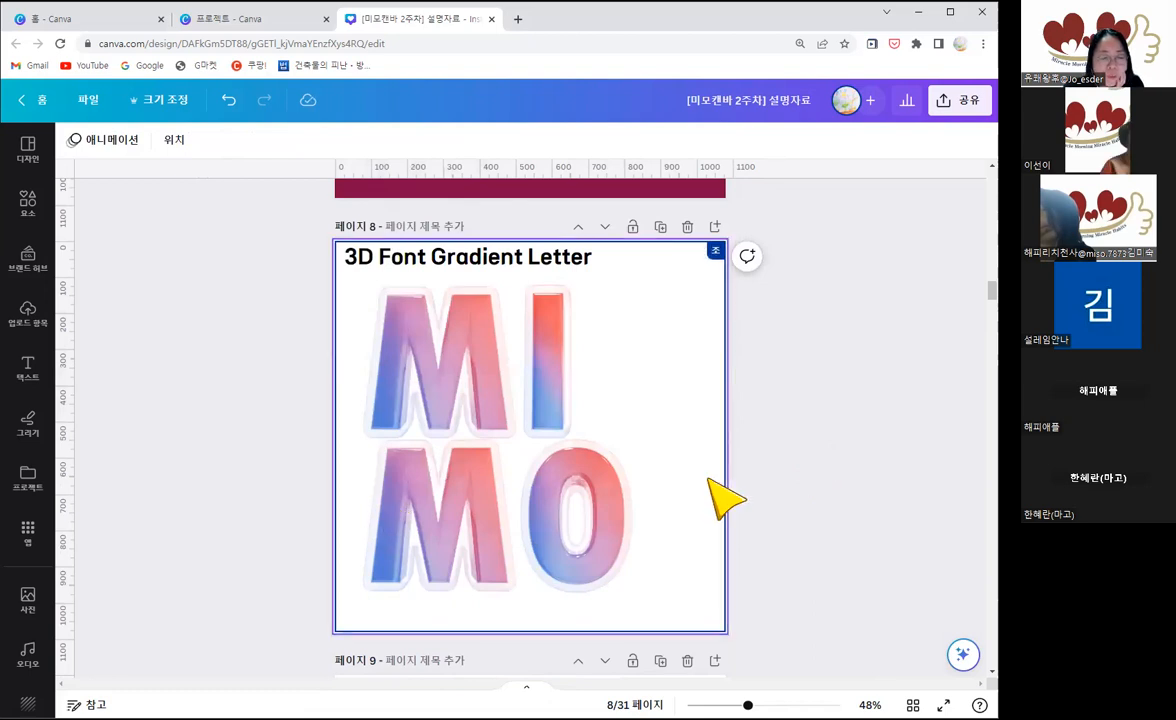
scroll(779, 492, down, 2)
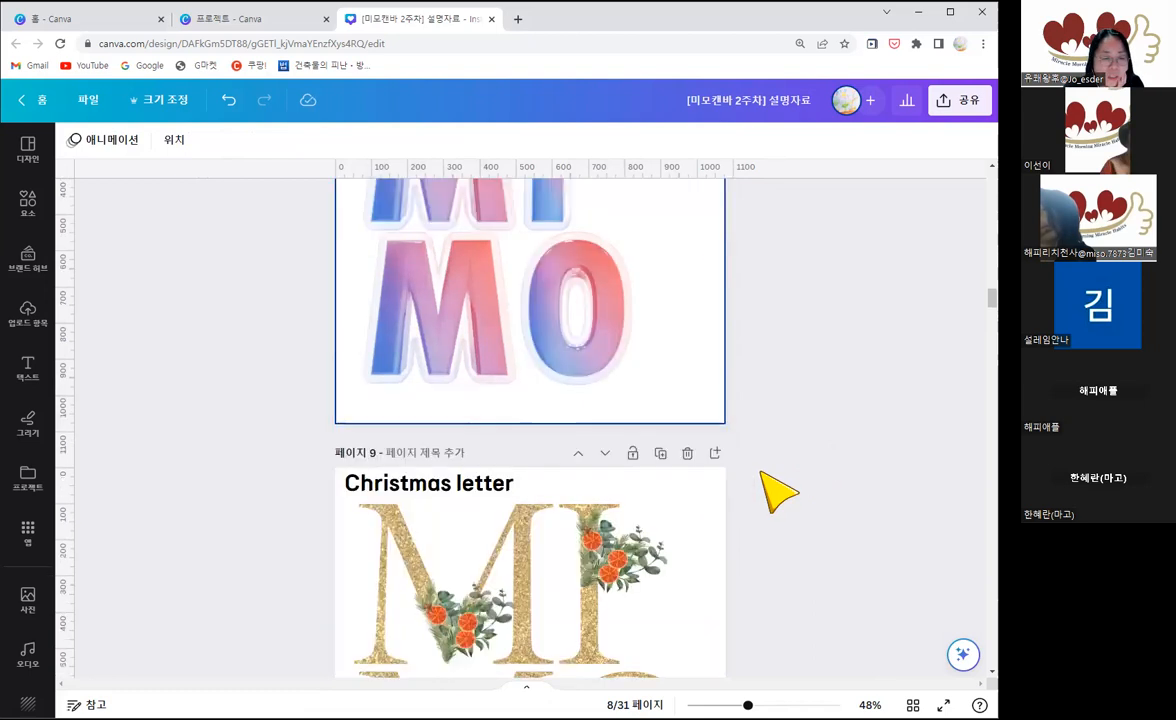
scroll(604, 504, down, 1)
scroll(472, 493, down, 1)
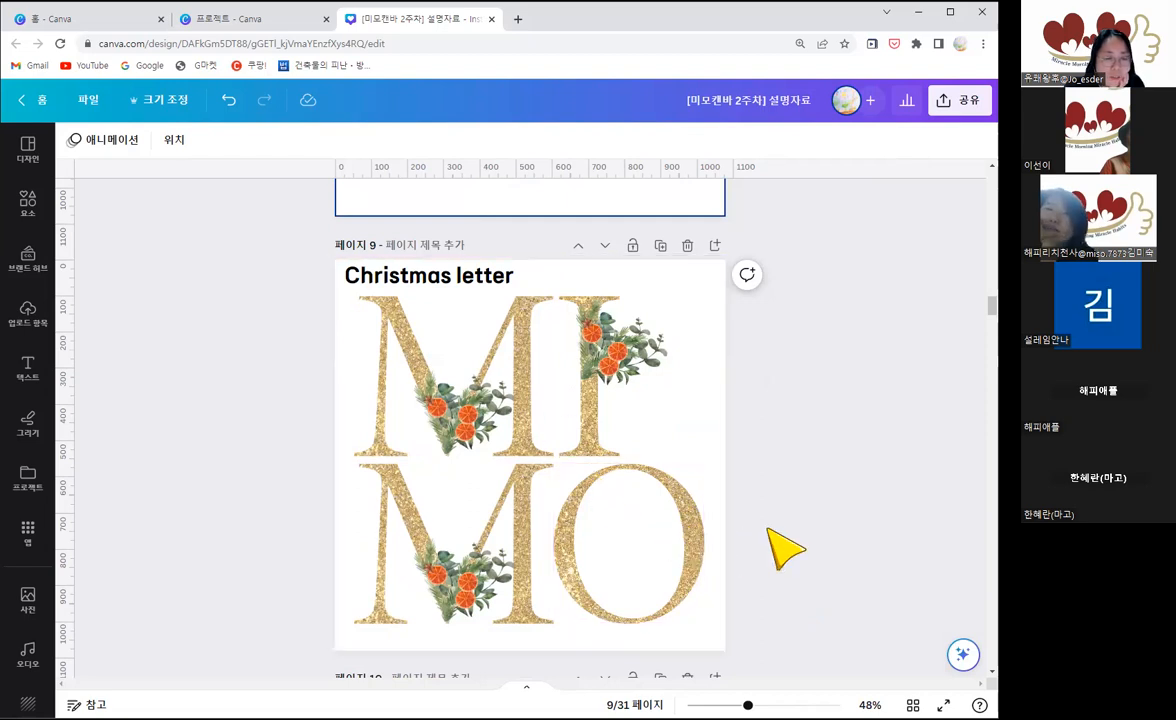
scroll(782, 544, down, 3)
scroll(640, 430, up, 2)
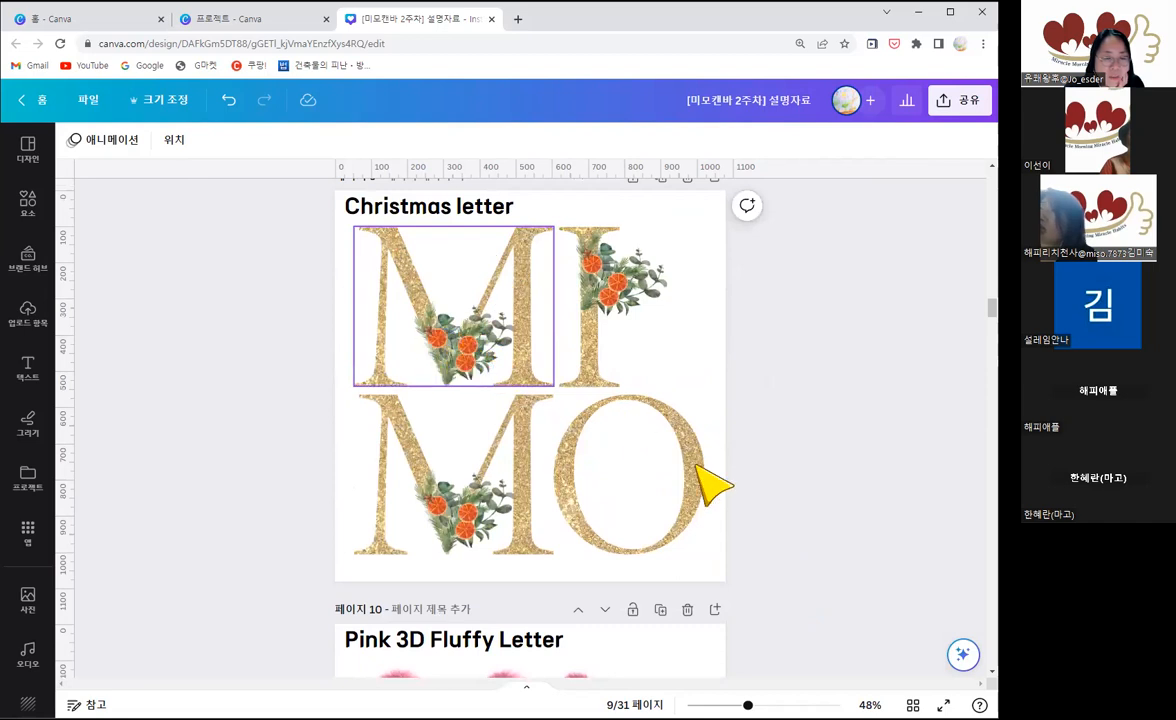
Step: View the Pink 3D Fluffy Letter example on page 10 and the Pink Balloon Letter example on page 11
scroll(761, 517, down, 3)
scroll(761, 517, down, 4)
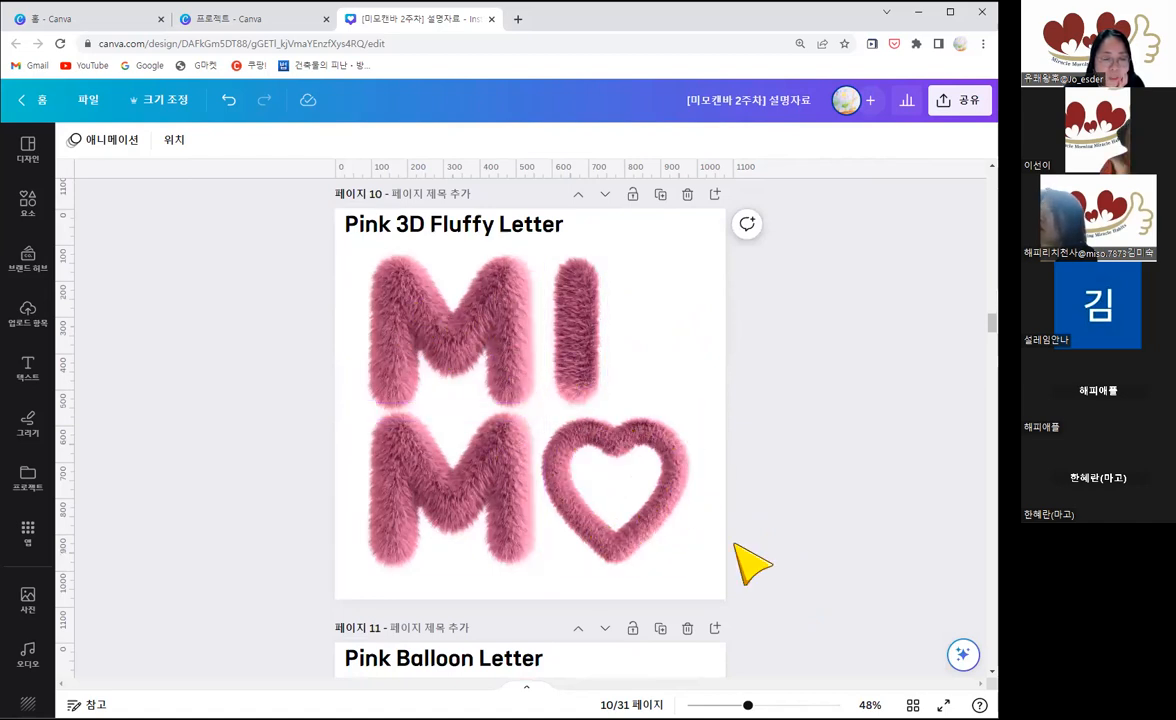
scroll(769, 517, down, 3)
scroll(769, 517, down, 2)
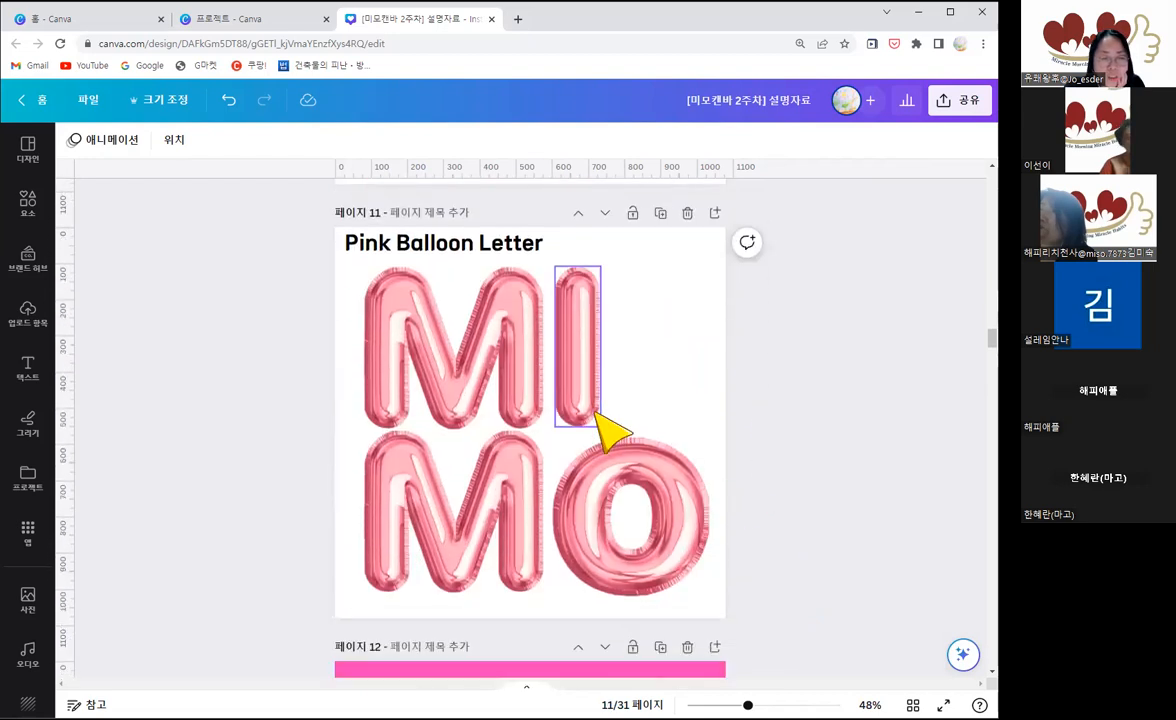
Step: Compare the plain pink balloon letters on page 11 with the MIMO balloon composition on the pink sky background of page 12
scroll(777, 457, down, 2)
scroll(777, 458, down, 2)
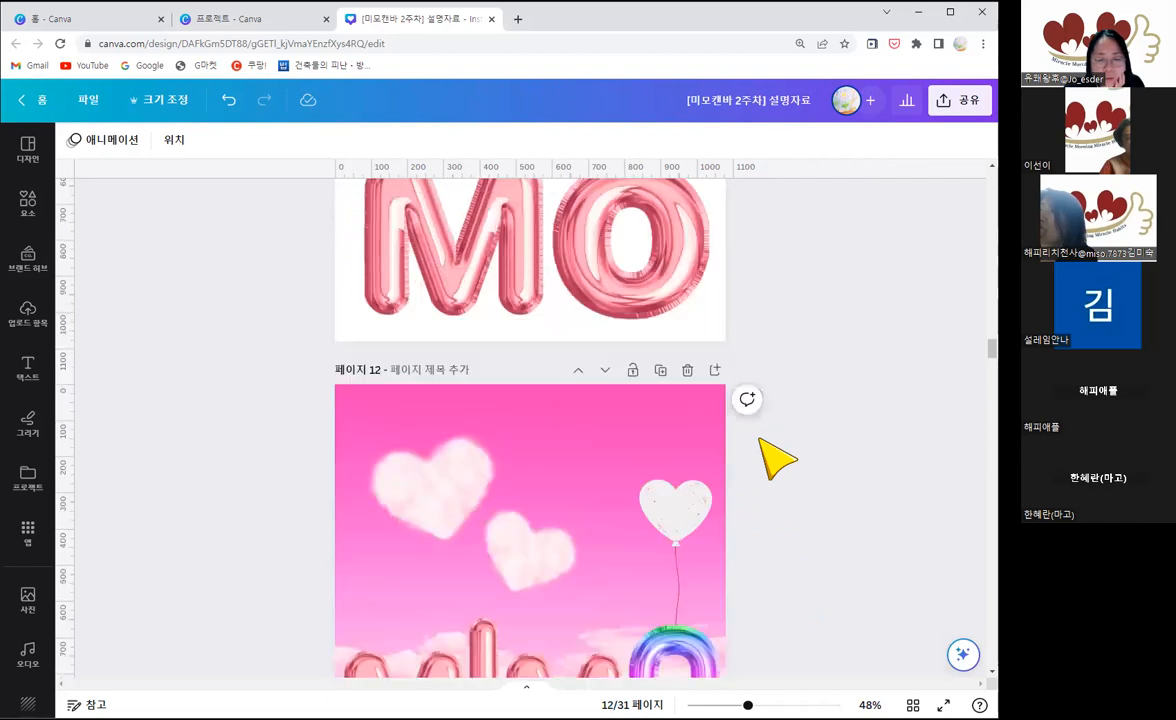
scroll(777, 458, down, 2)
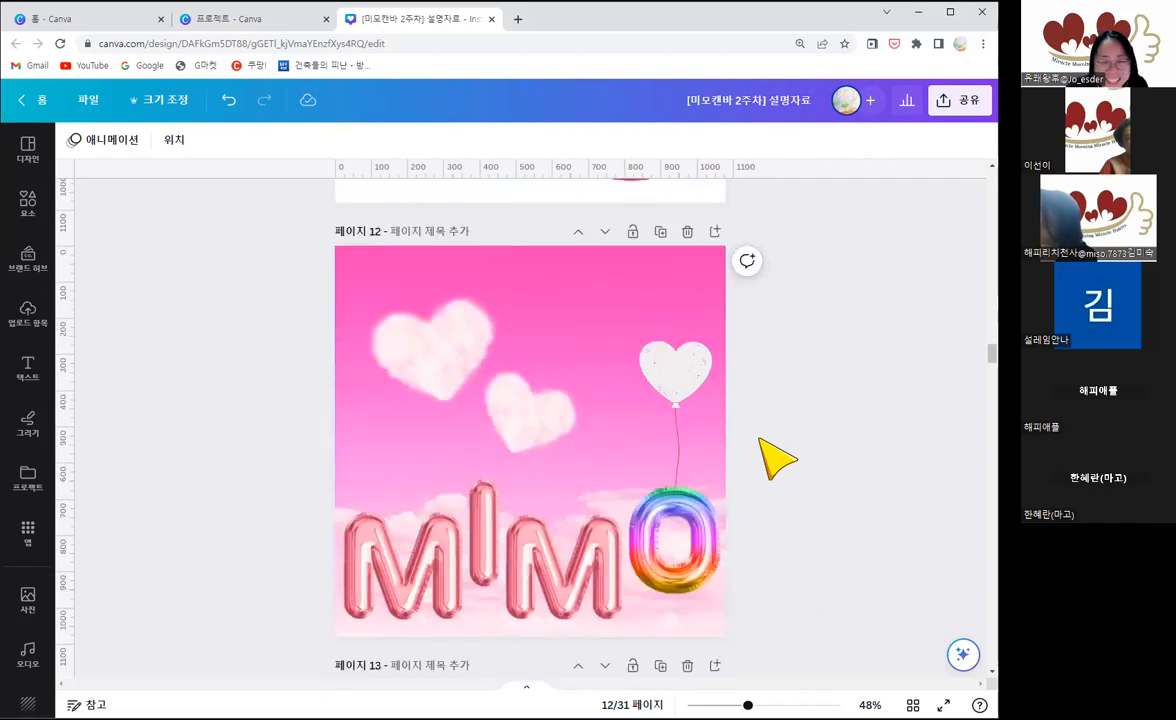
scroll(769, 467, up, 5)
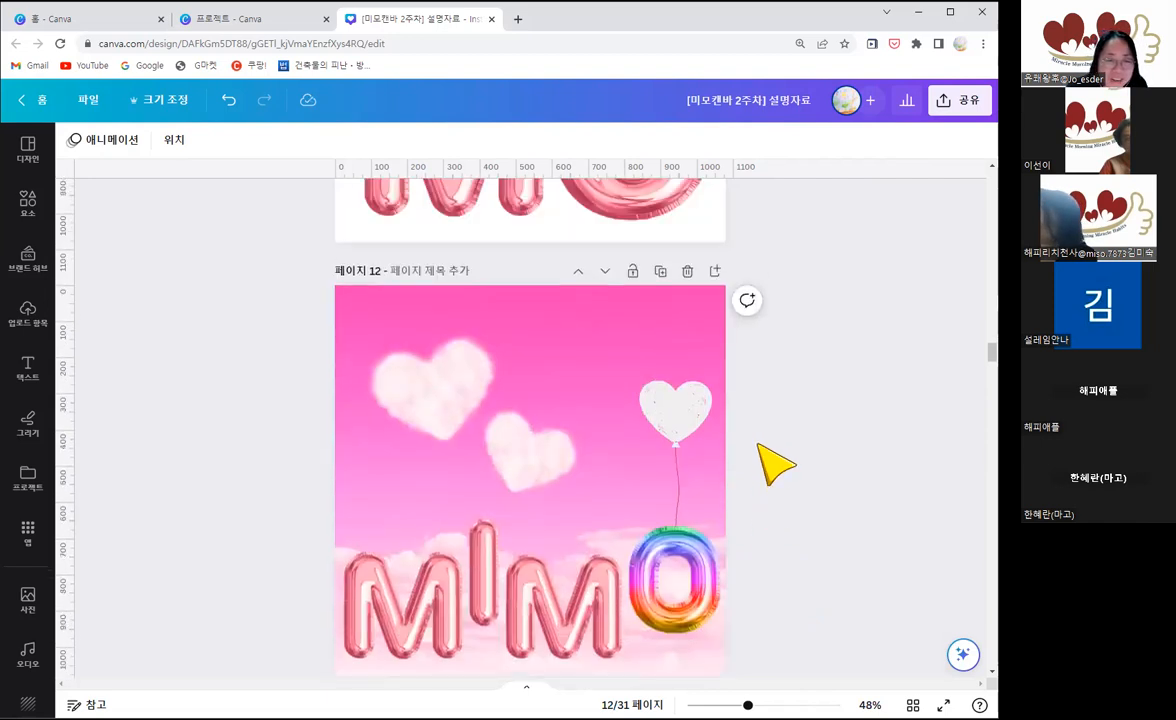
scroll(625, 370, down, 4)
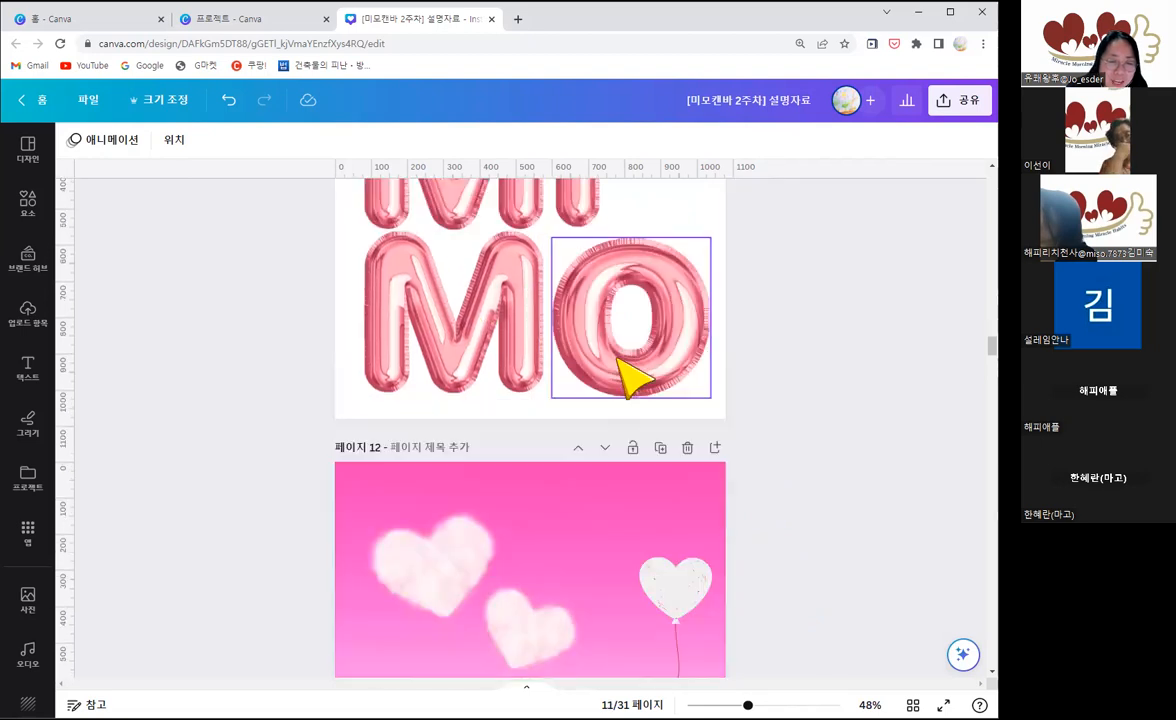
scroll(533, 310, up, 1)
scroll(550, 318, down, 3)
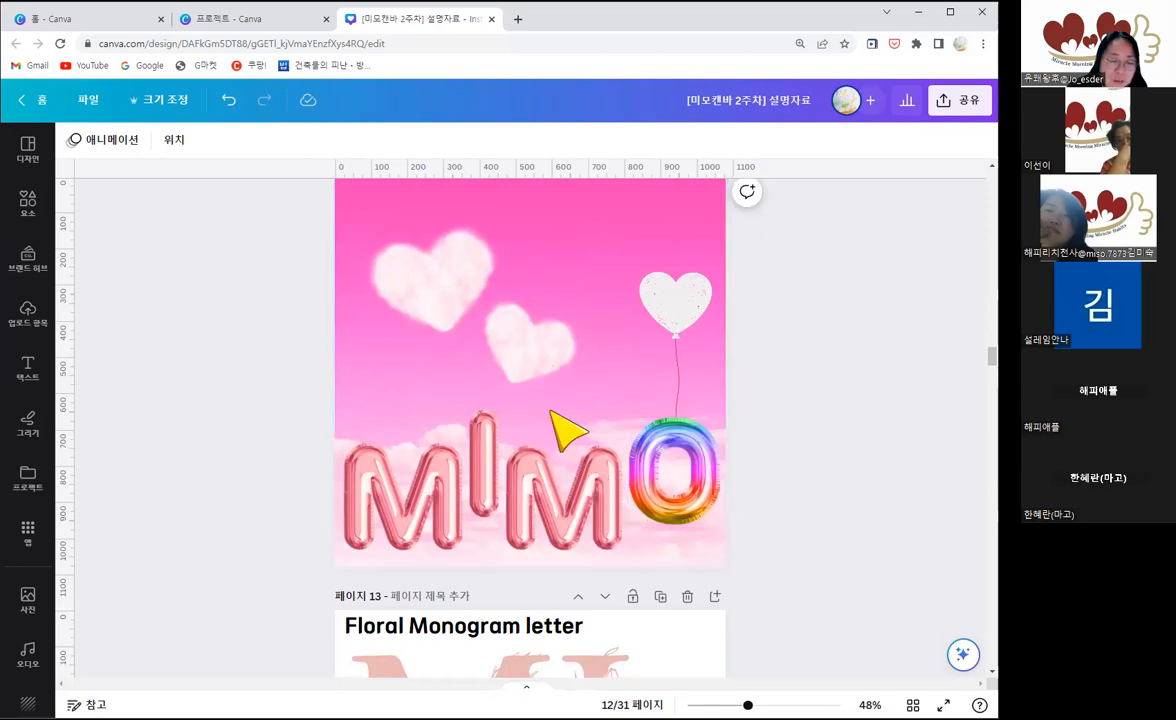
scroll(555, 420, up, 1)
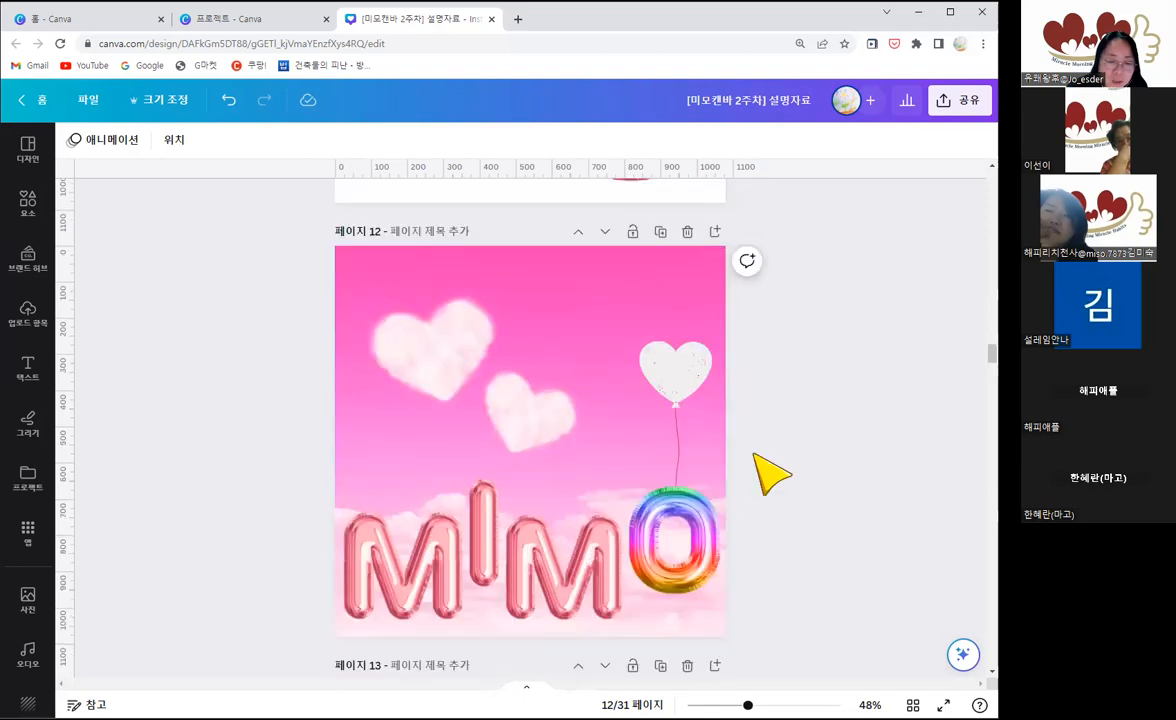
Step: View the Floral Monogram letter example on page 13 and the Melting Cream 3D Letter example on page 14
scroll(770, 474, down, 1)
scroll(770, 474, down, 2)
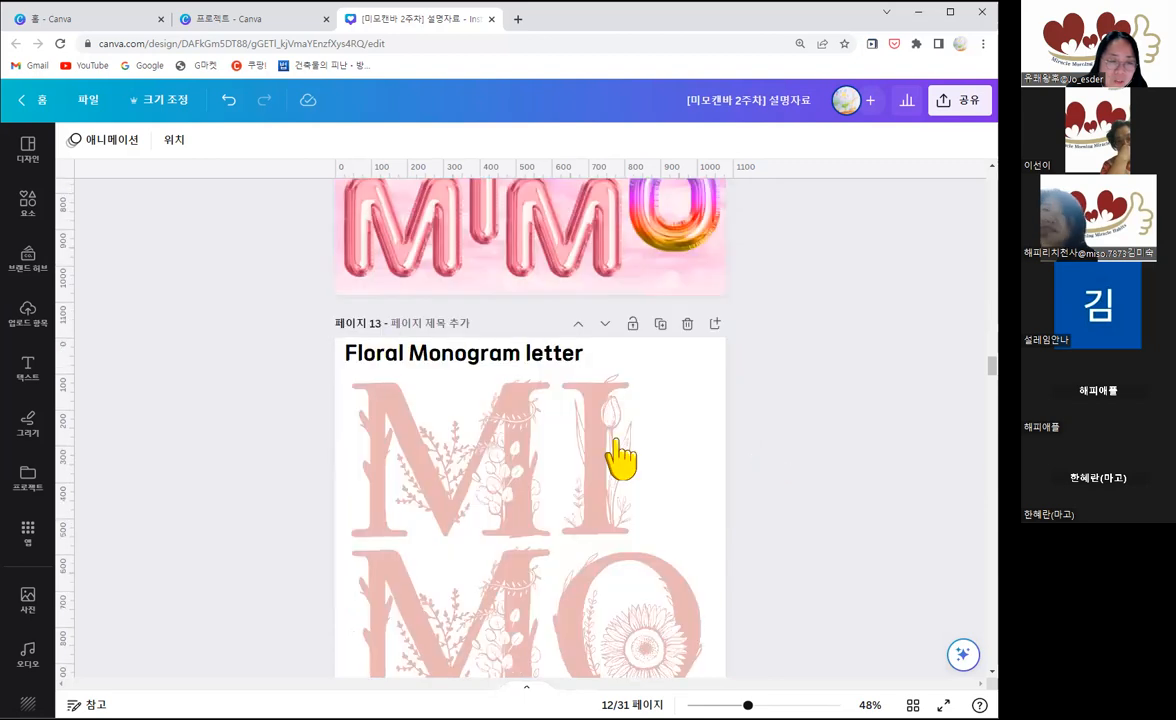
scroll(460, 367, down, 1)
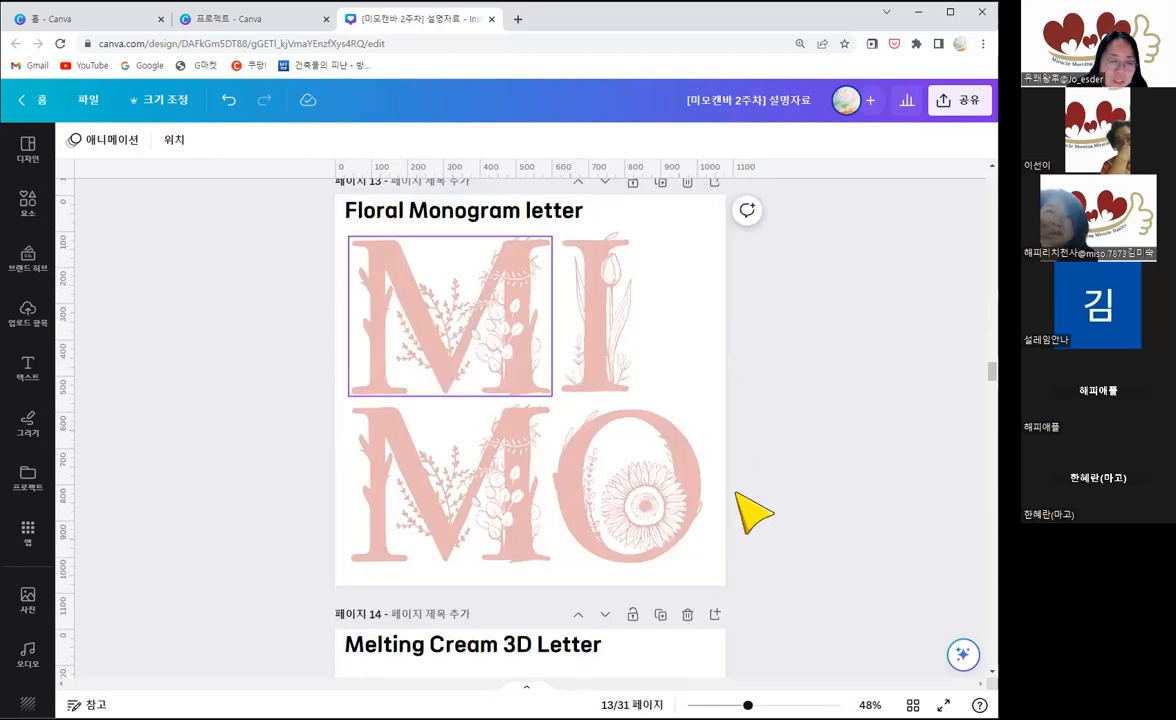
scroll(757, 507, down, 1)
scroll(766, 500, down, 3)
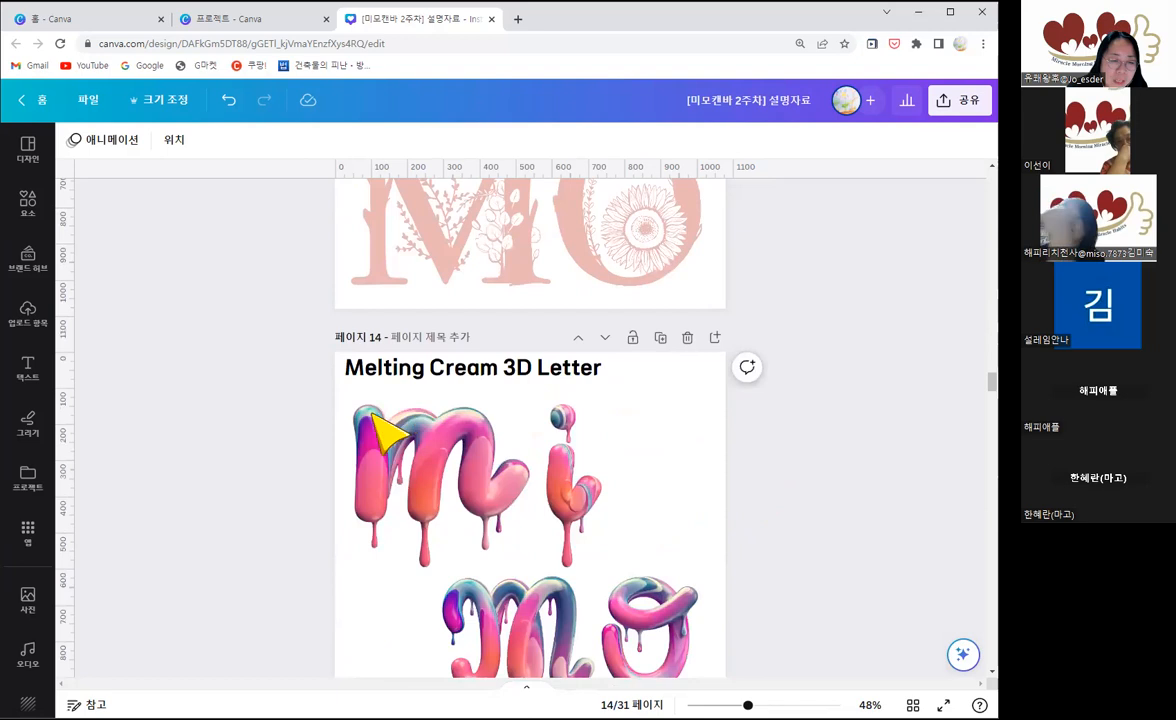
scroll(420, 422, down, 1)
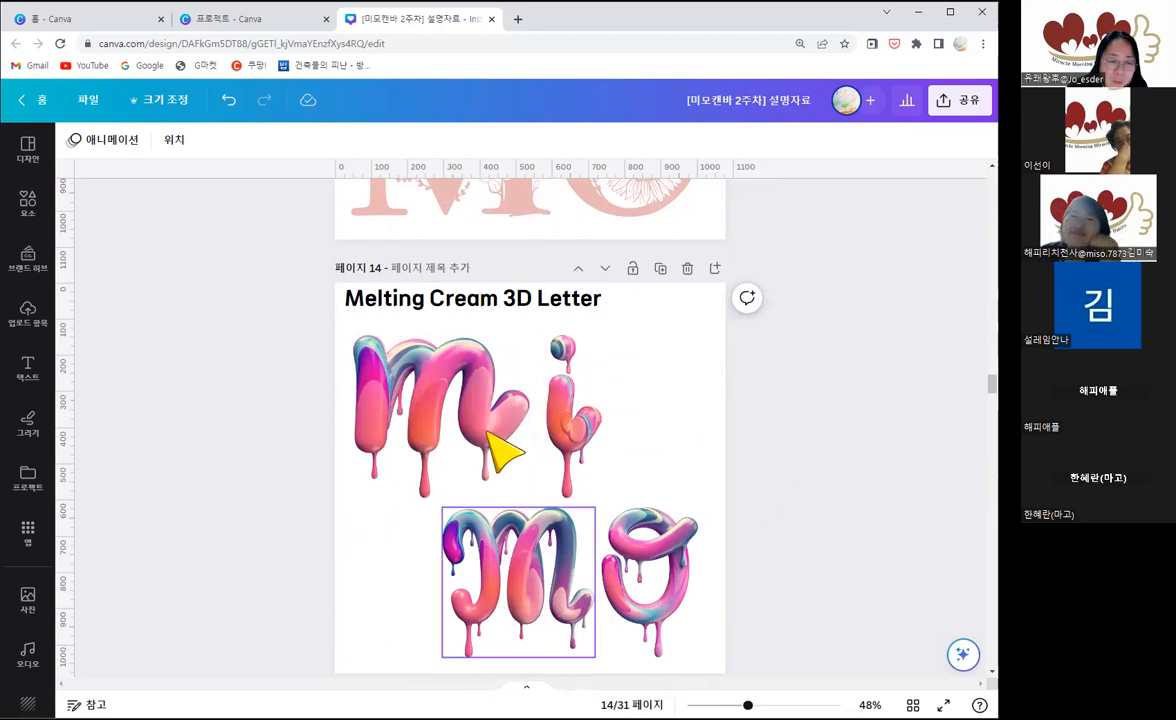
Step: Examine the dripping MIMO letters in the Letter chocolate 3D render example on page 15
scroll(735, 488, down, 3)
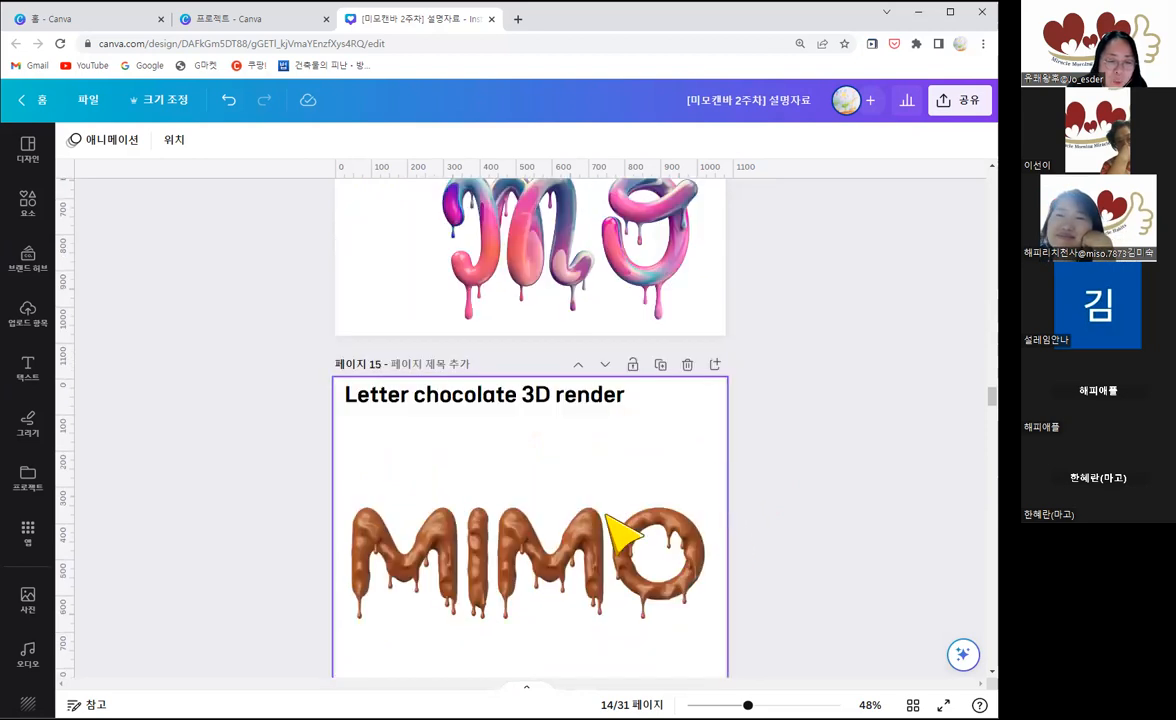
scroll(620, 535, down, 1)
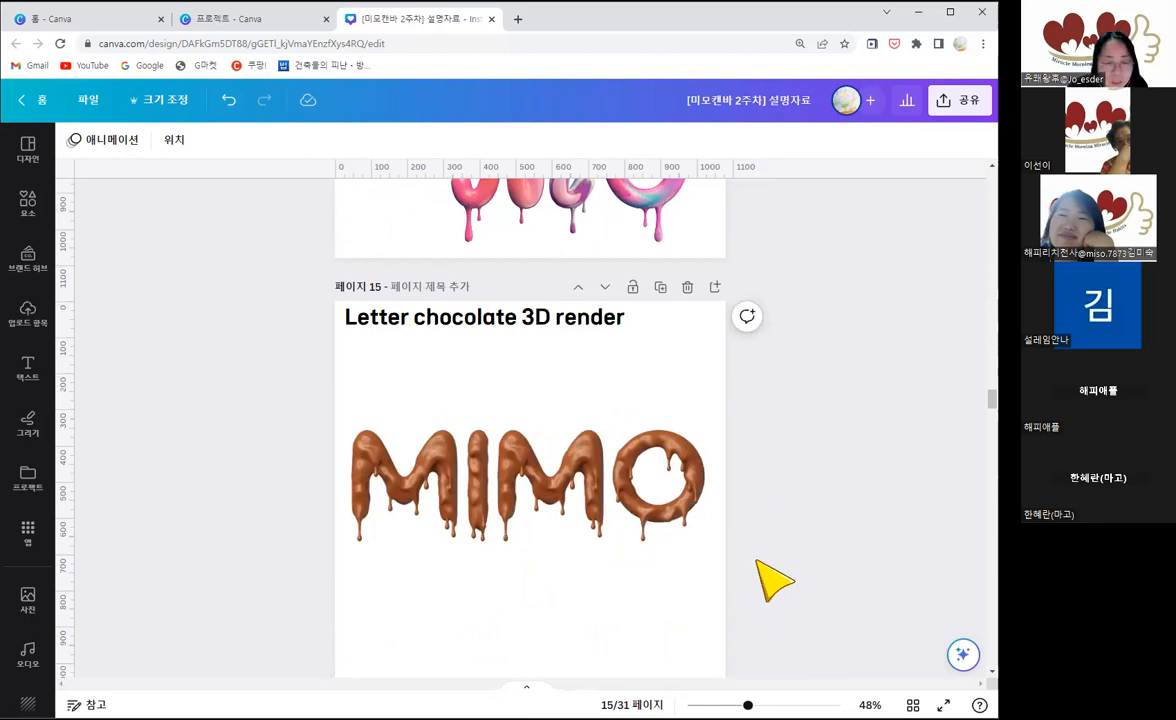
scroll(773, 580, down, 1)
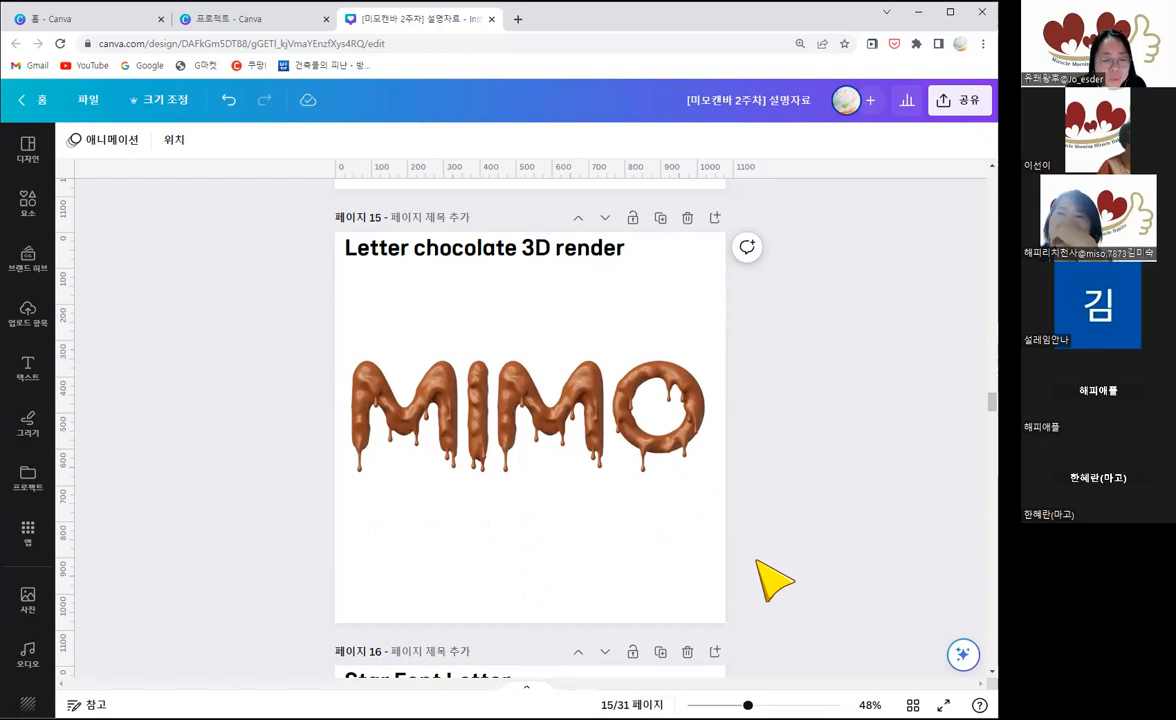
Step: View the Star Font Letter example on page 16 and the Watercolor Cookies Letter example on page 17
scroll(758, 562, down, 3)
scroll(757, 561, down, 2)
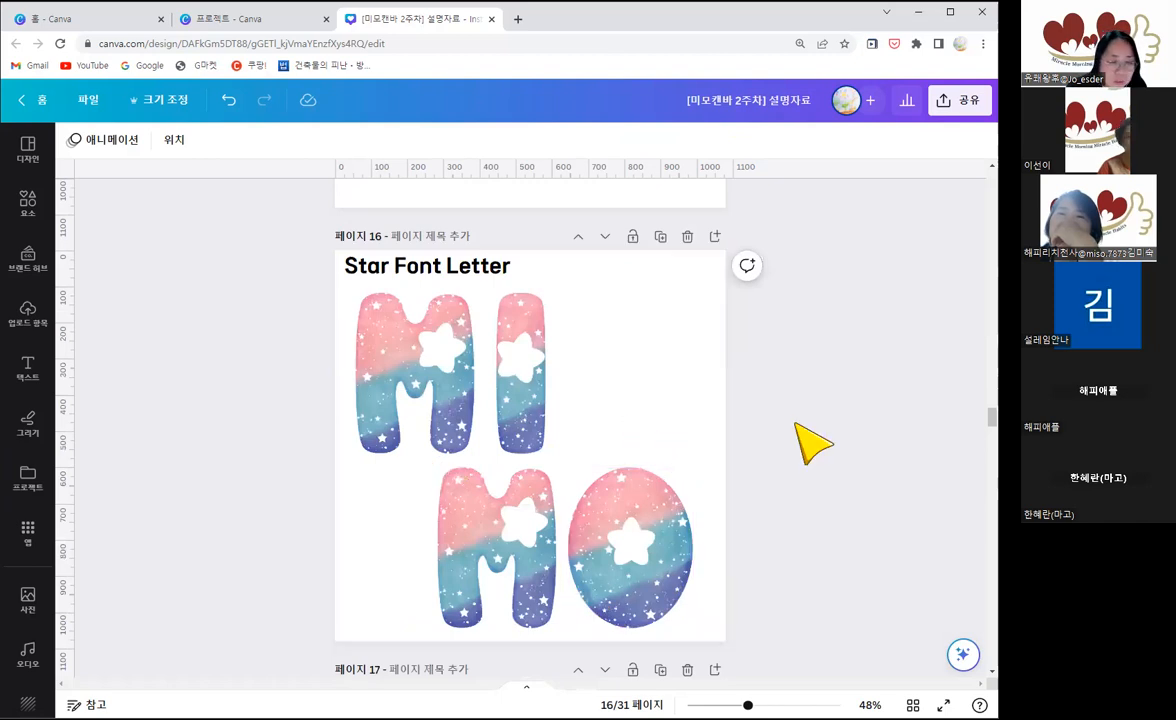
scroll(790, 414, down, 4)
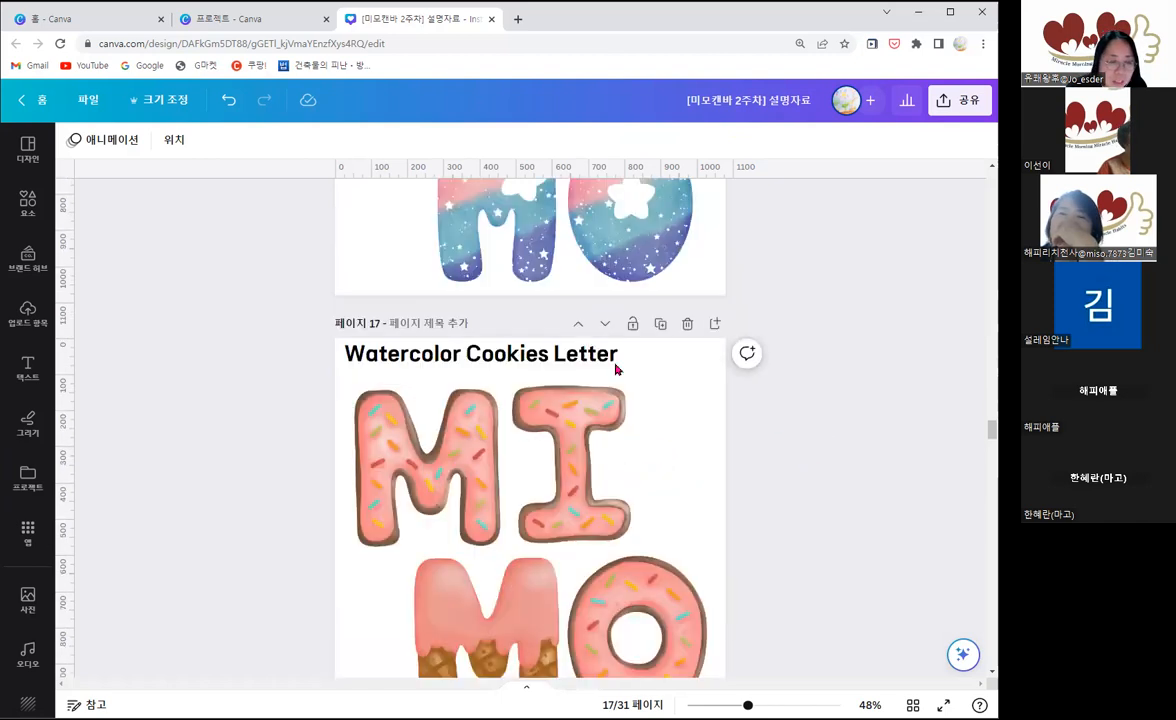
scroll(615, 369, down, 2)
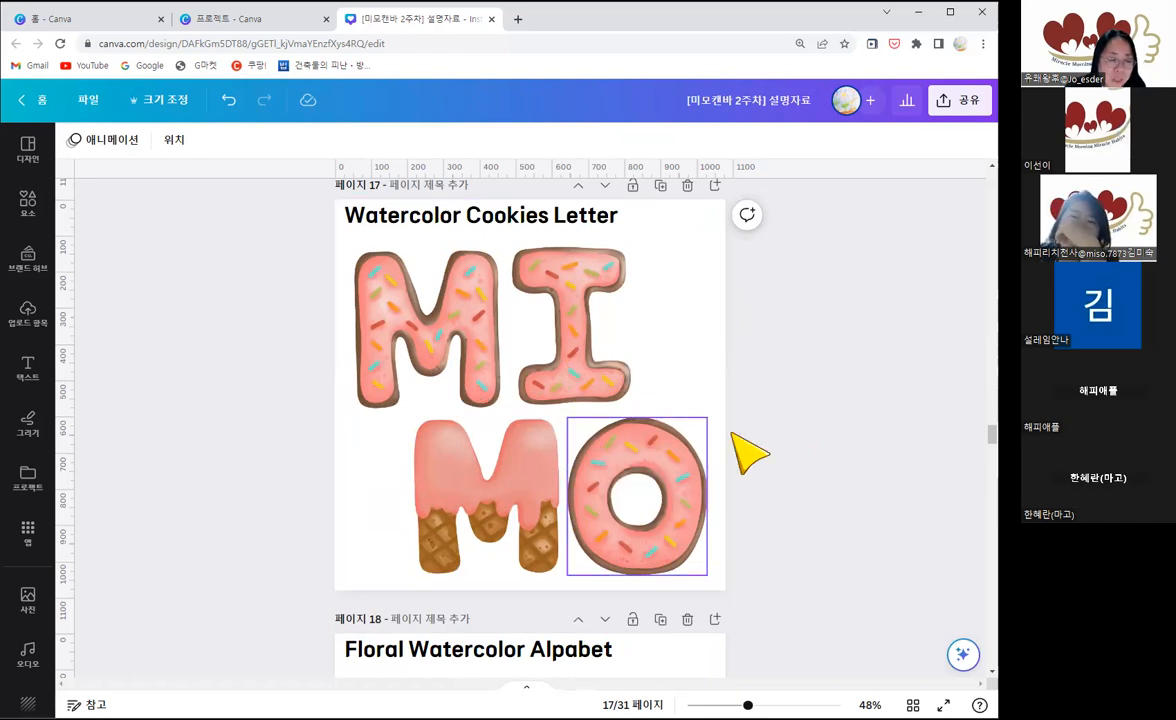
Step: Examine the flower-decorated pink letters in the Floral Watercolor Alpabet example on page 18
scroll(743, 445, down, 2)
scroll(755, 450, down, 2)
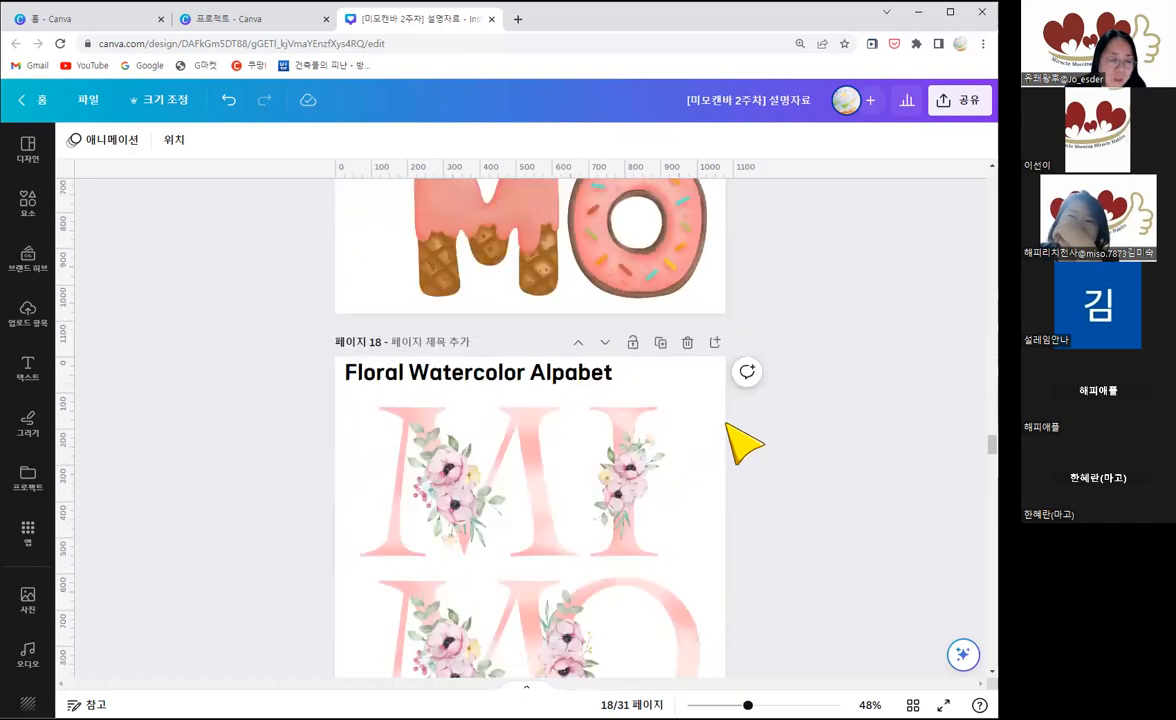
scroll(745, 445, down, 2)
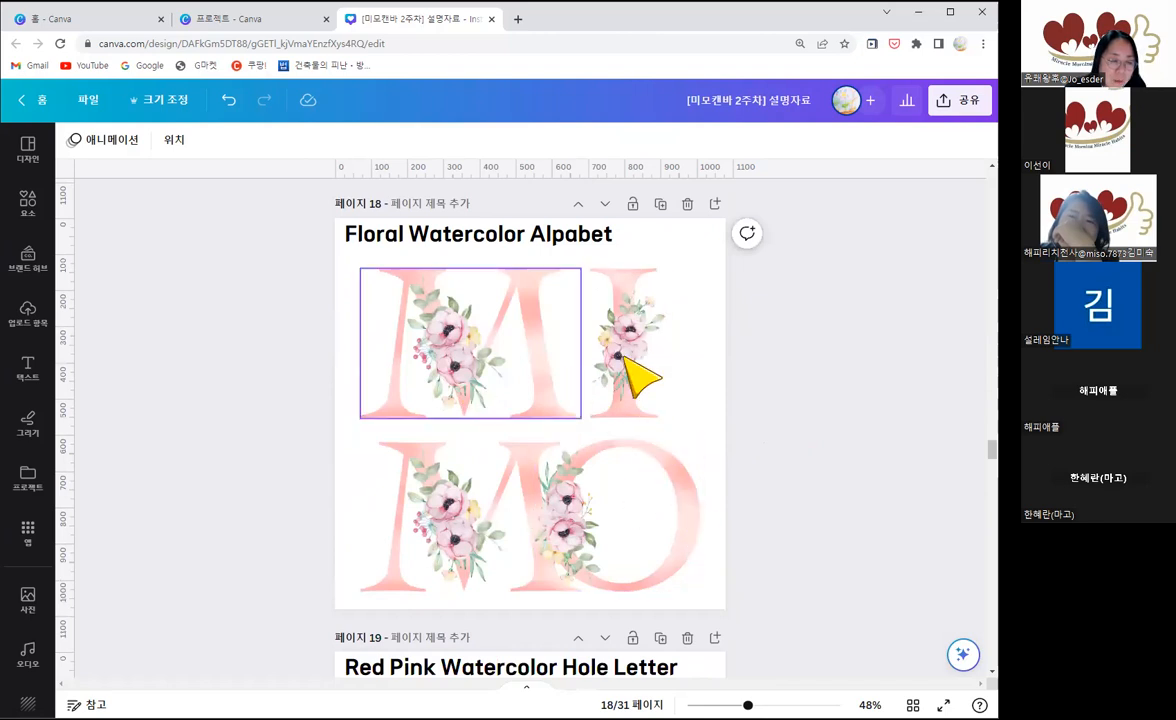
scroll(806, 491, down, 1)
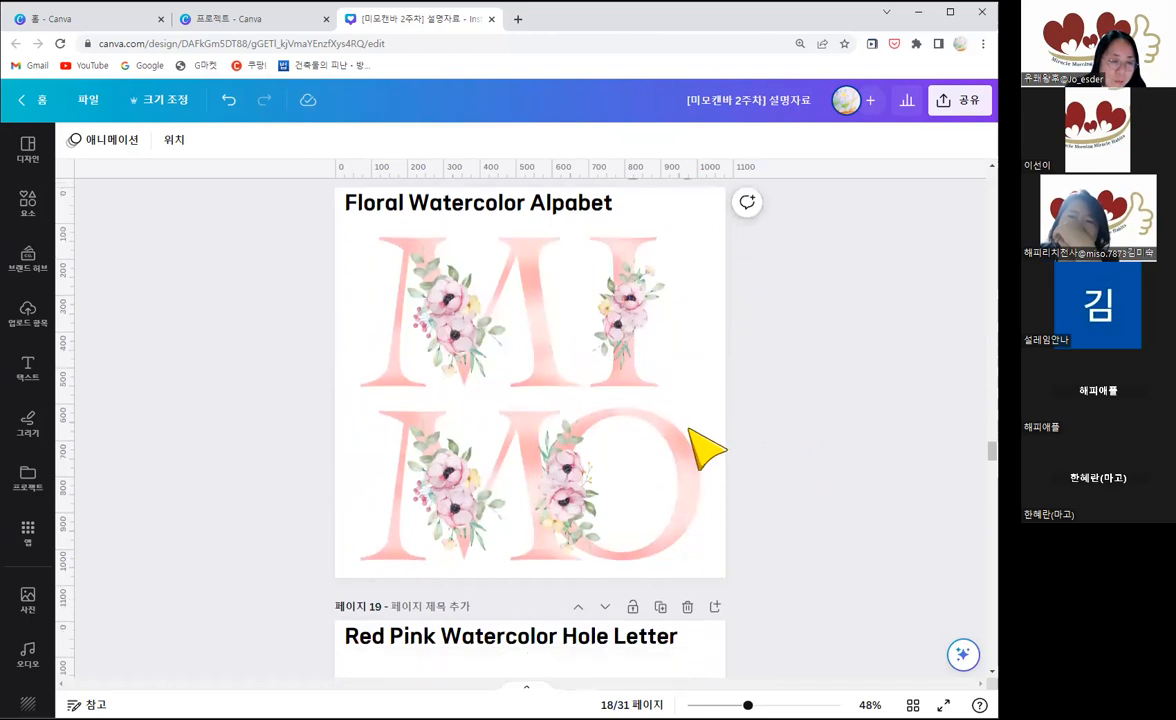
scroll(545, 340, down, 2)
scroll(575, 362, up, 2)
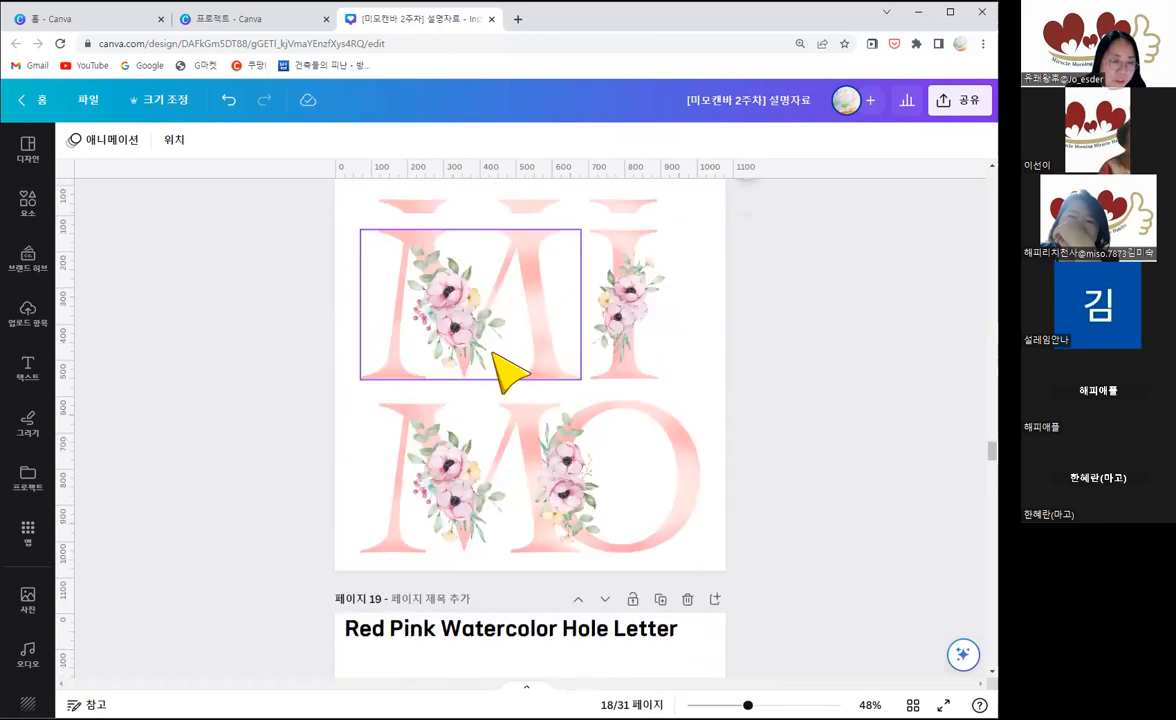
scroll(493, 352, up, 1)
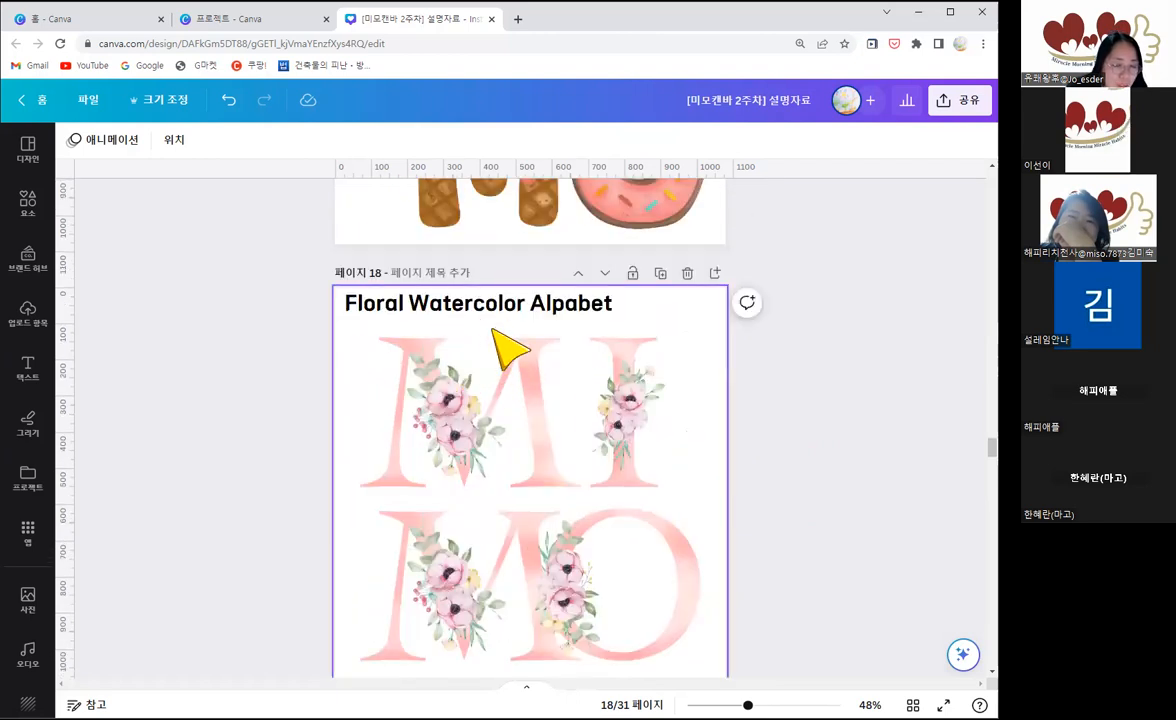
Step: View the Red Pink Watercolor Hole Letter example on page 19 and the Vintage Letter example on page 20
scroll(581, 405, down, 1)
scroll(582, 405, down, 4)
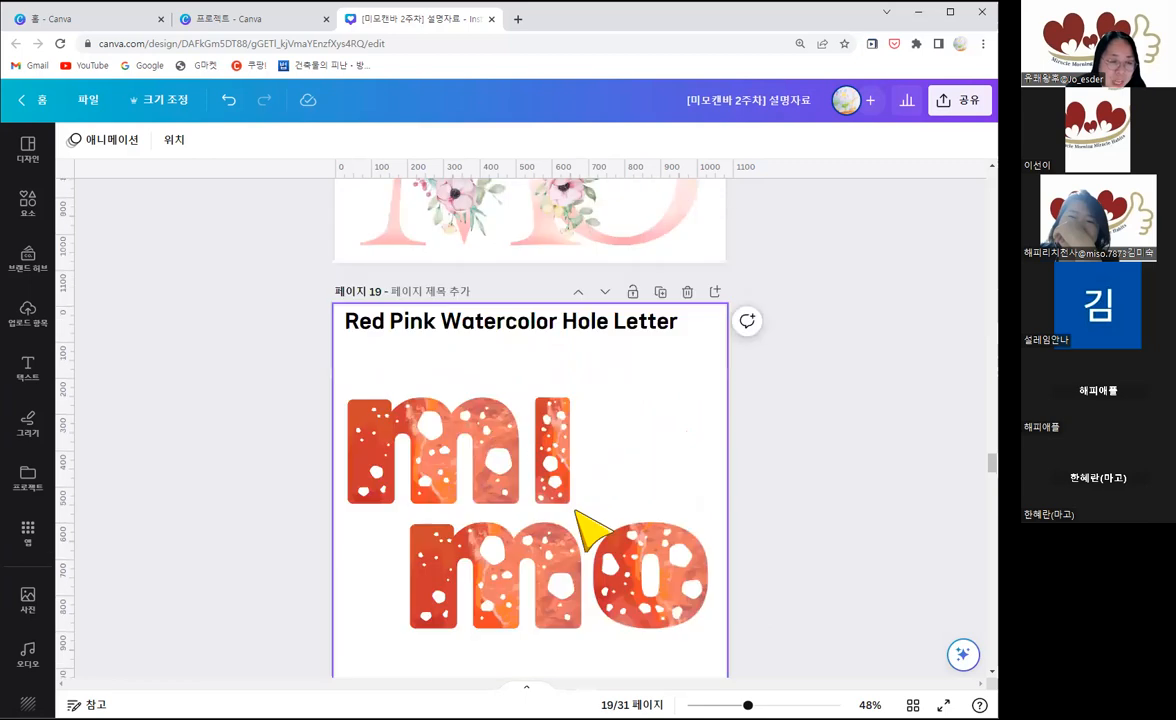
scroll(617, 523, down, 1)
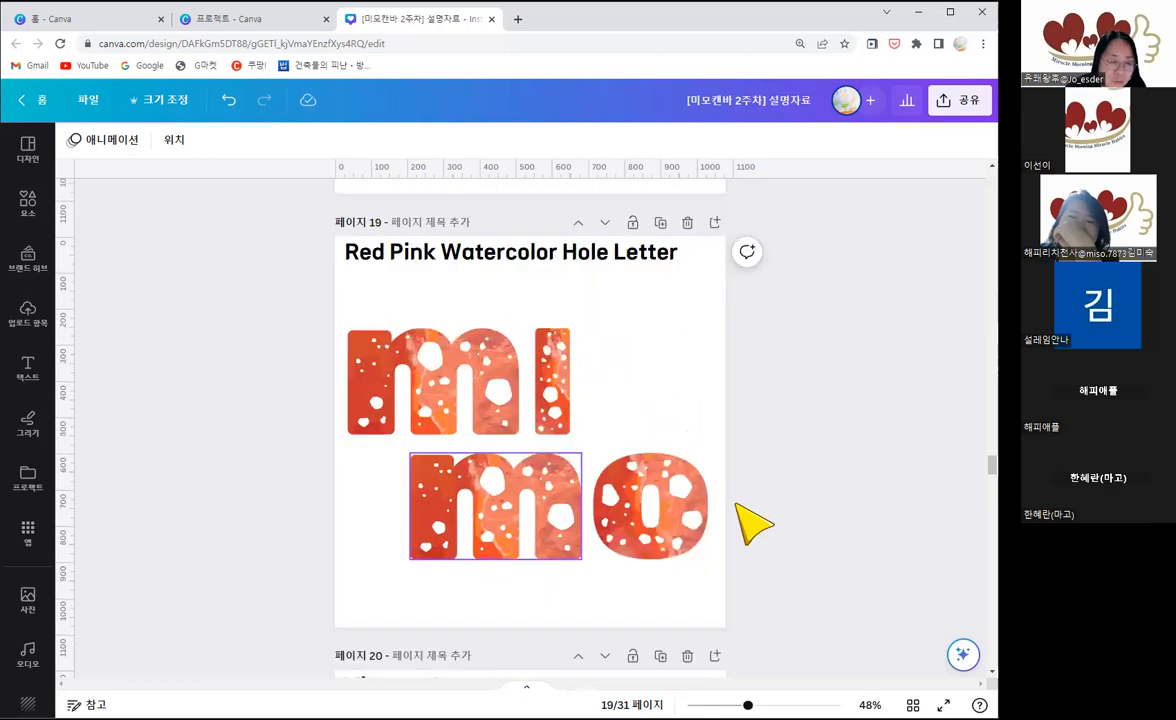
scroll(752, 522, down, 2)
scroll(757, 518, down, 3)
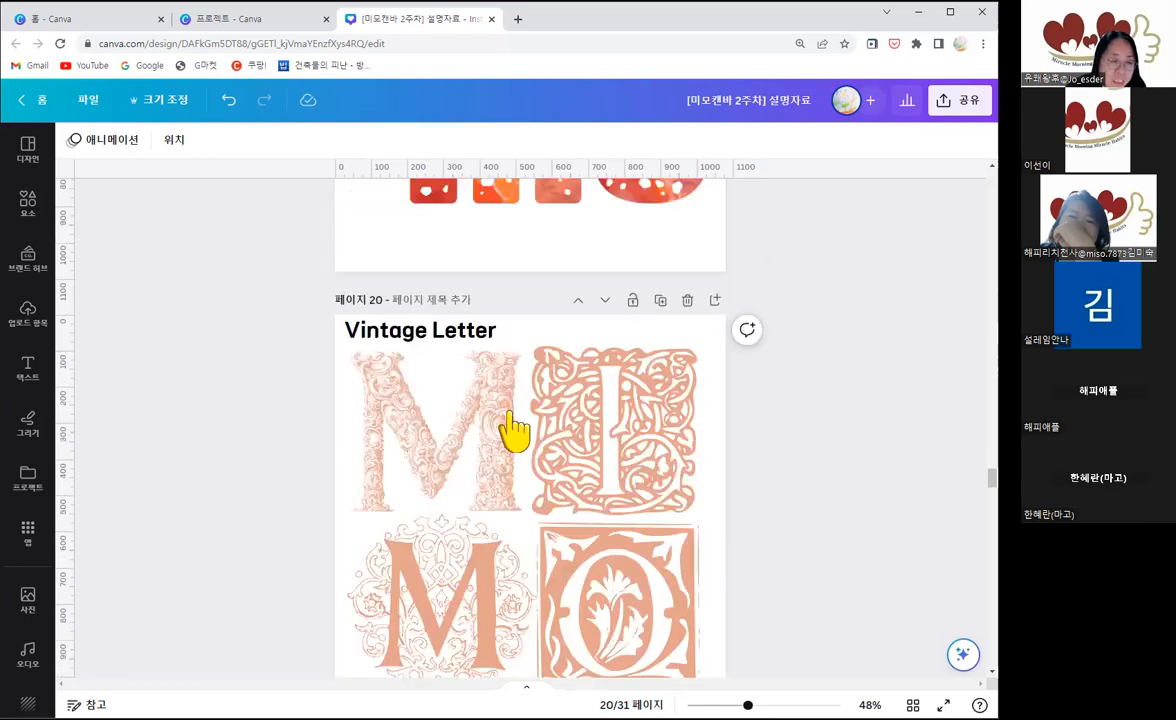
scroll(470, 380, down, 1)
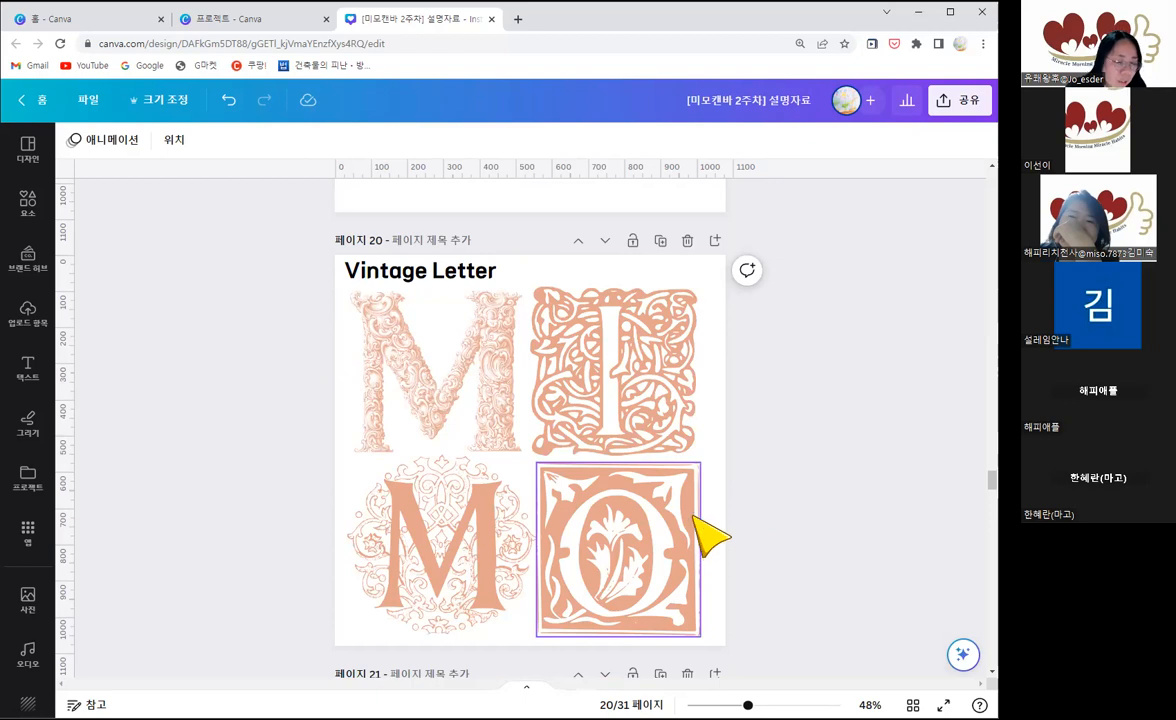
Step: Try moving the upper M slightly upward in the Art Deco Alphabet Clipart example on page 21, and undo the move
scroll(707, 440, down, 1)
scroll(722, 460, down, 3)
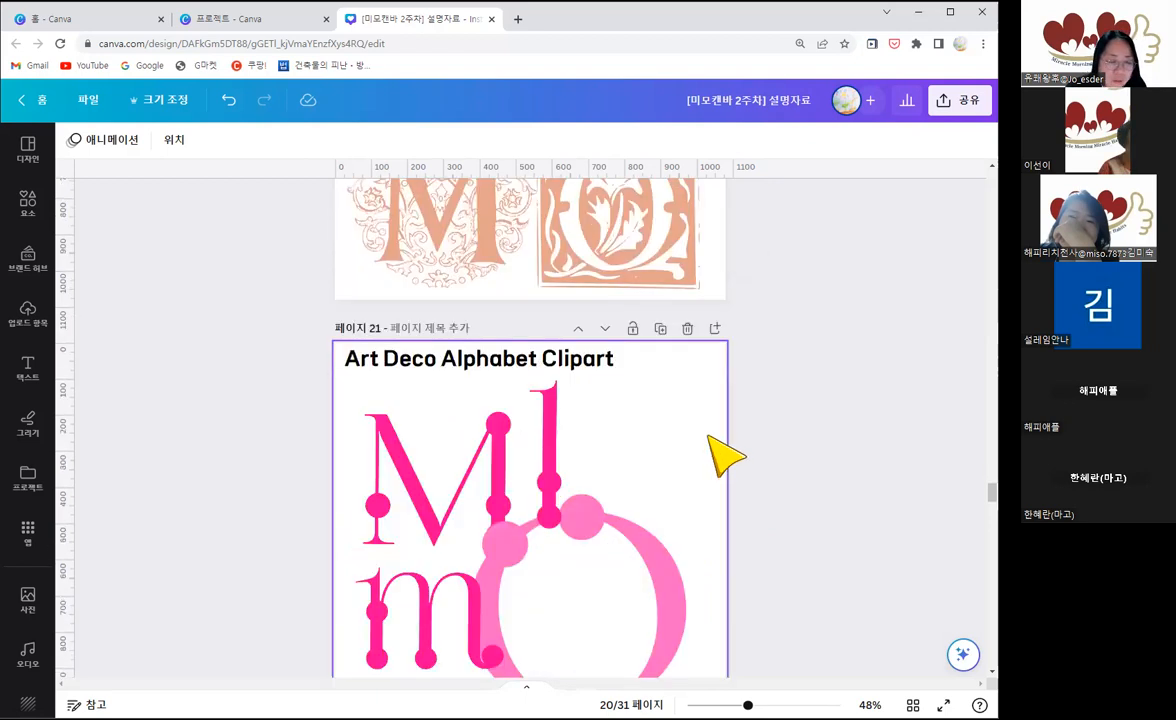
scroll(722, 458, down, 1)
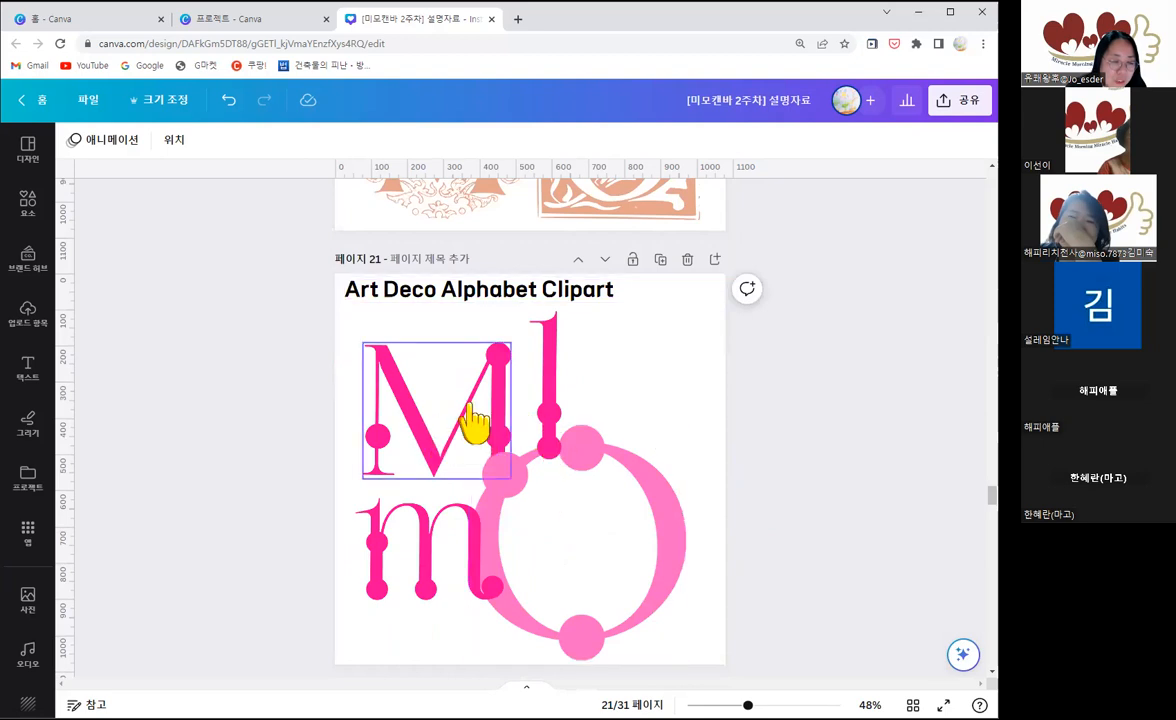
mouse_move(470, 398)
mouse_down()
mouse_move(457, 375)
mouse_move(471, 396)
mouse_up()
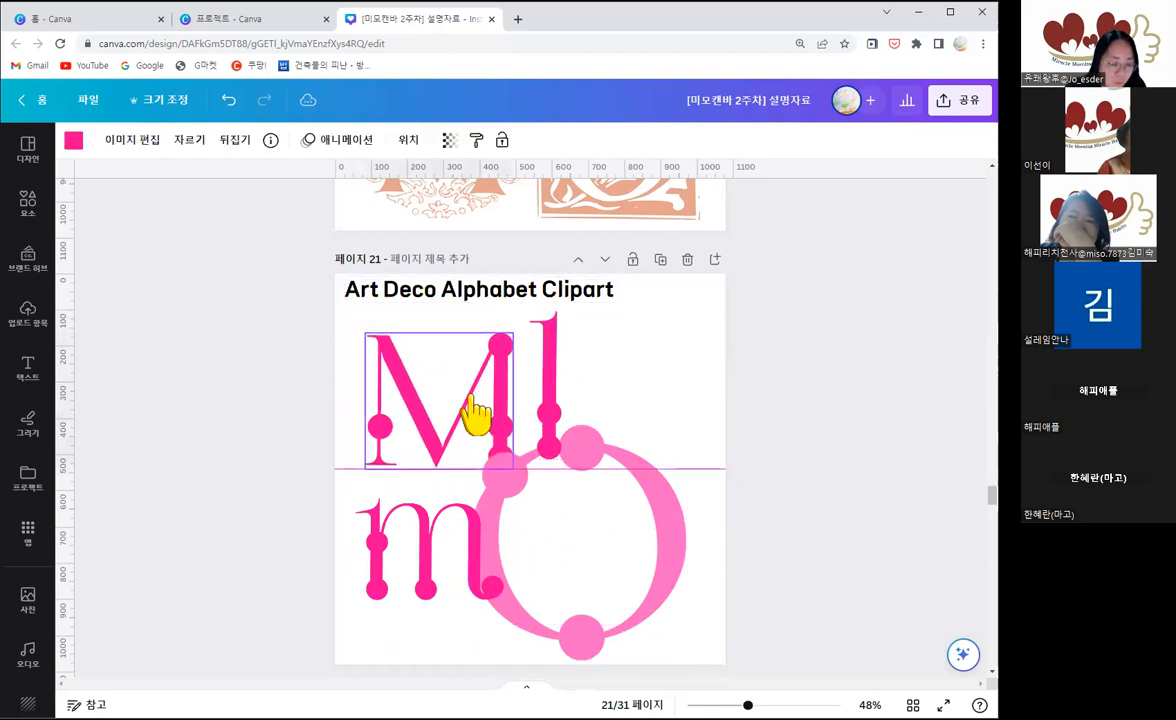
key(ctrl+z)
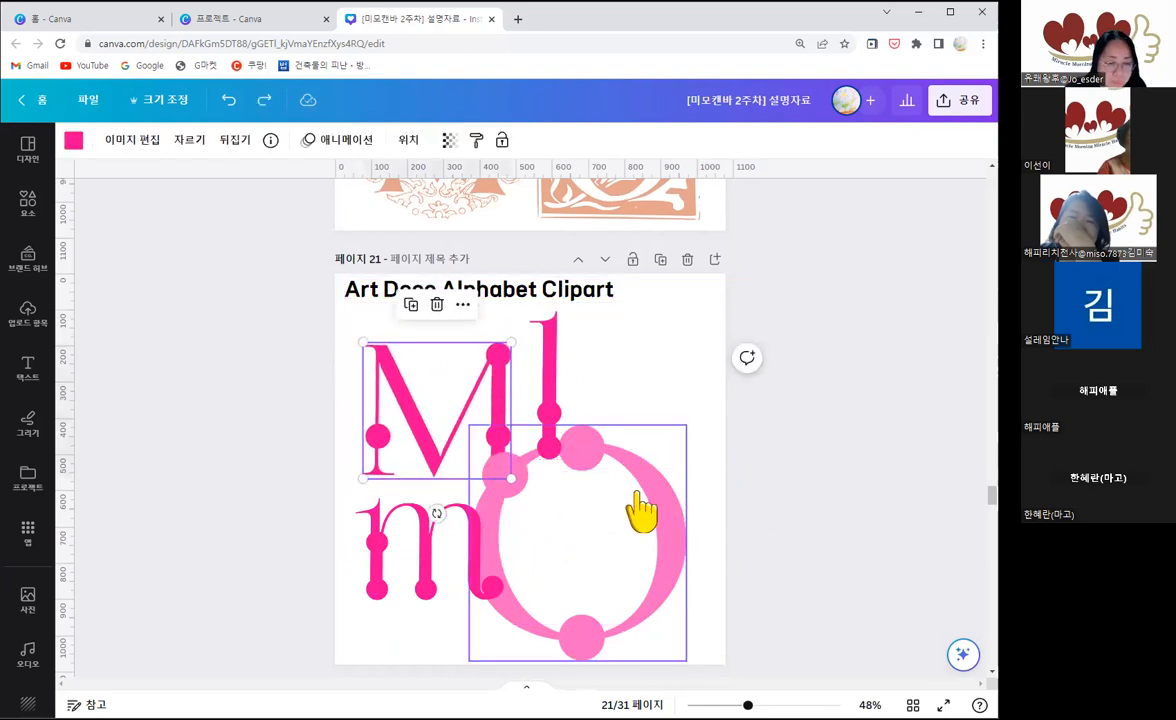
Step: Inspect the light pink O in the Art Deco Alphabet Clipart example on page 21
click(680, 556)
click(815, 488)
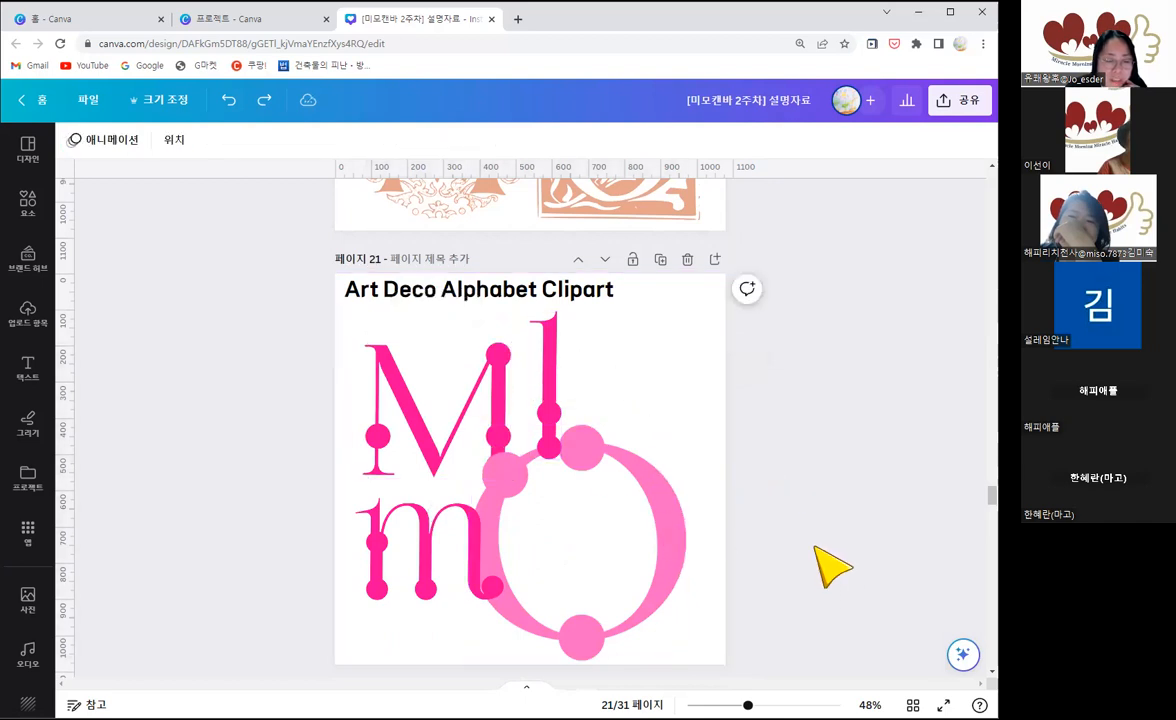
scroll(812, 540, down, 1)
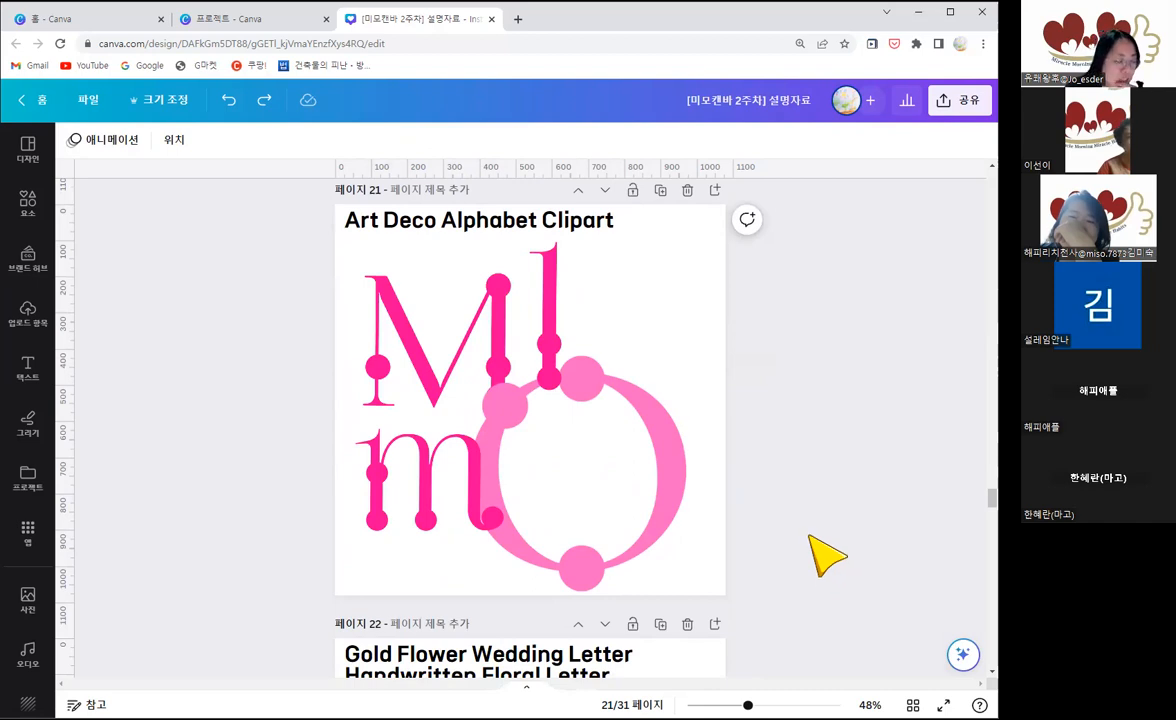
Step: Examine the gold flower M and the handwritten floral M in the Gold Flower Wedding Letter example on page 22
scroll(826, 552, down, 4)
scroll(810, 490, down, 2)
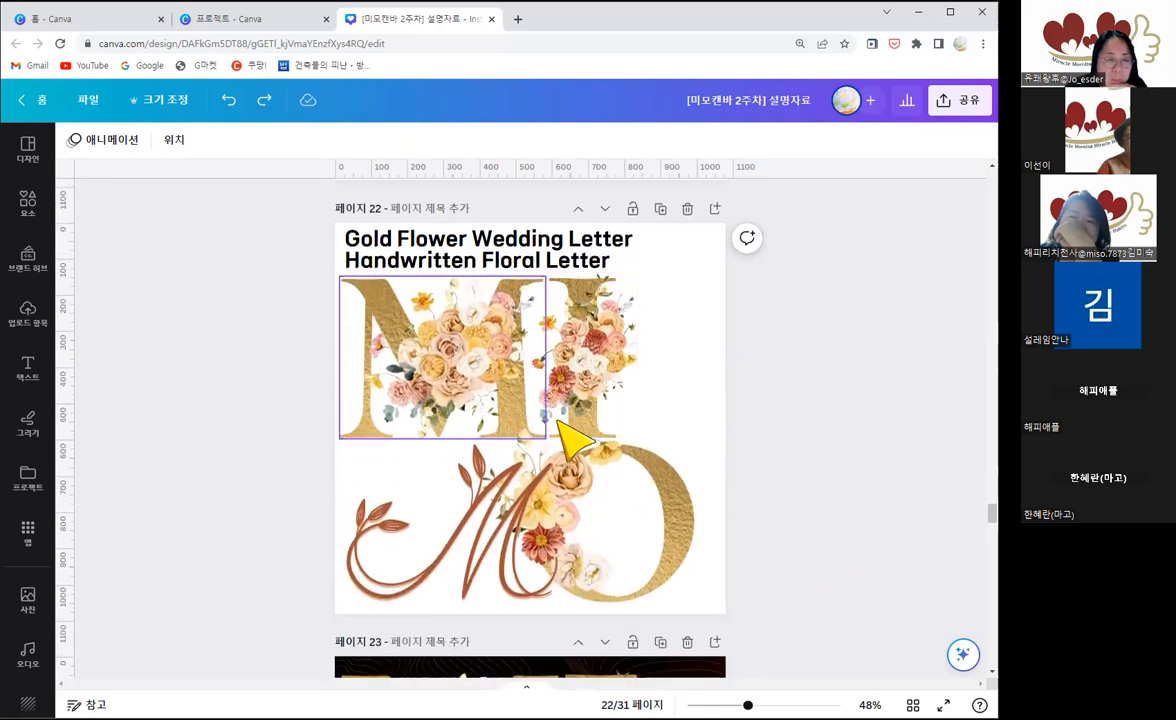
click(455, 372)
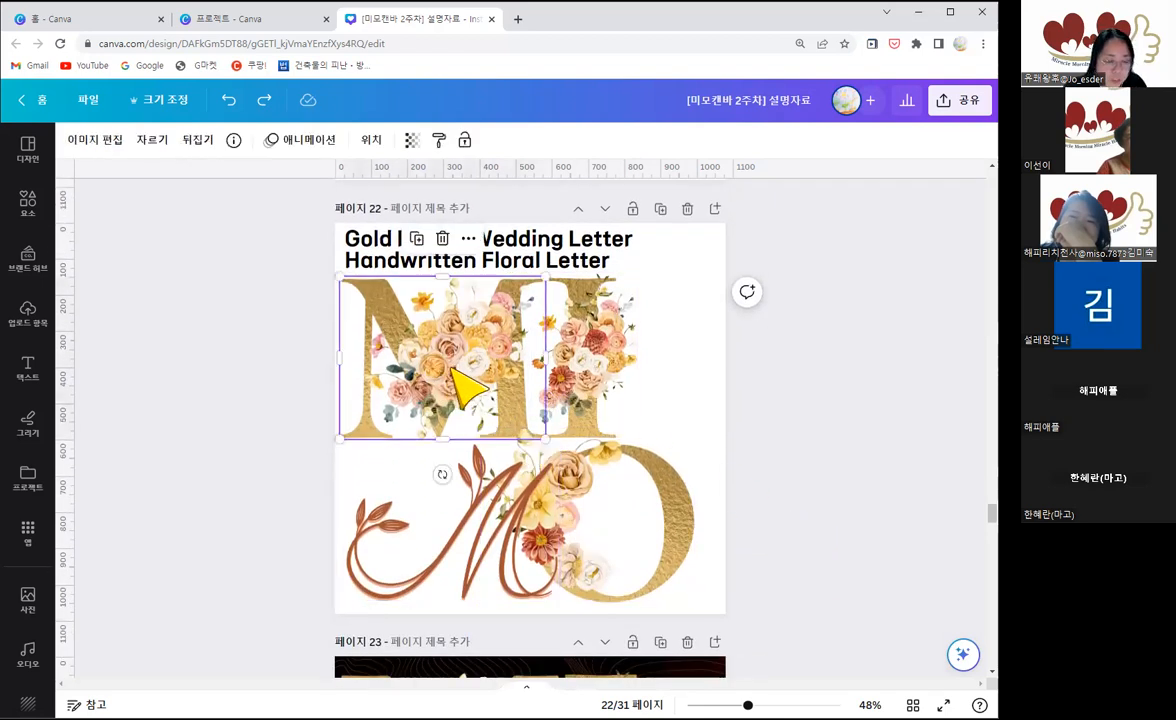
click(784, 412)
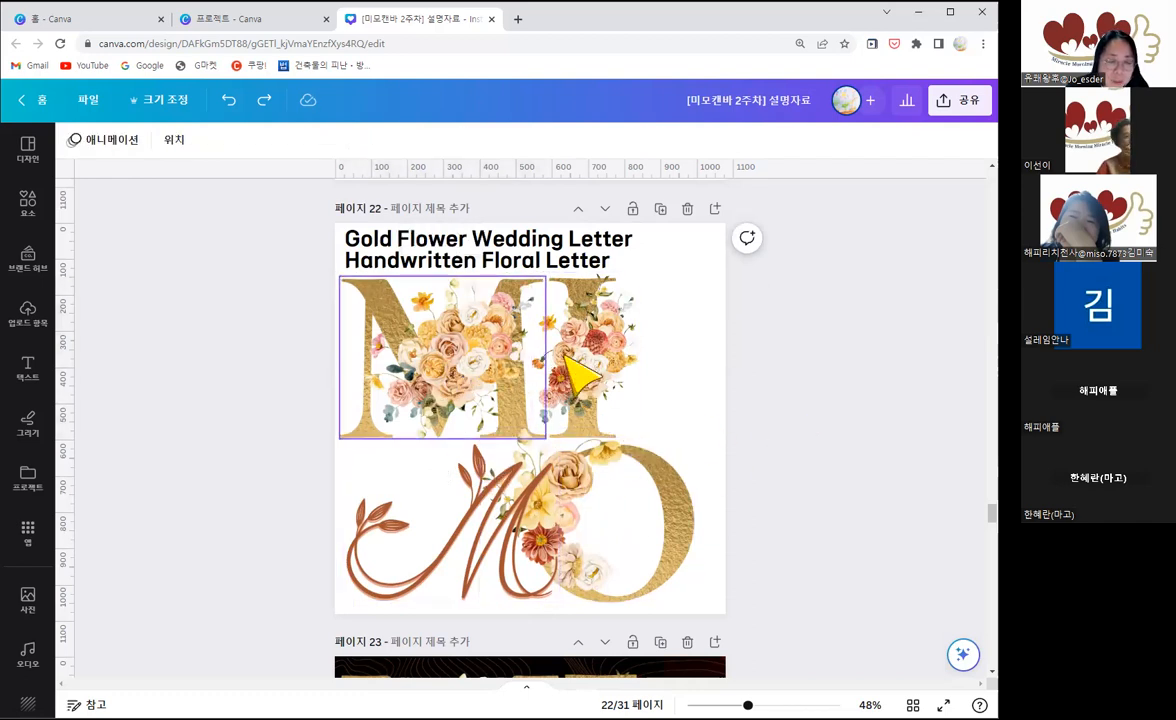
click(490, 500)
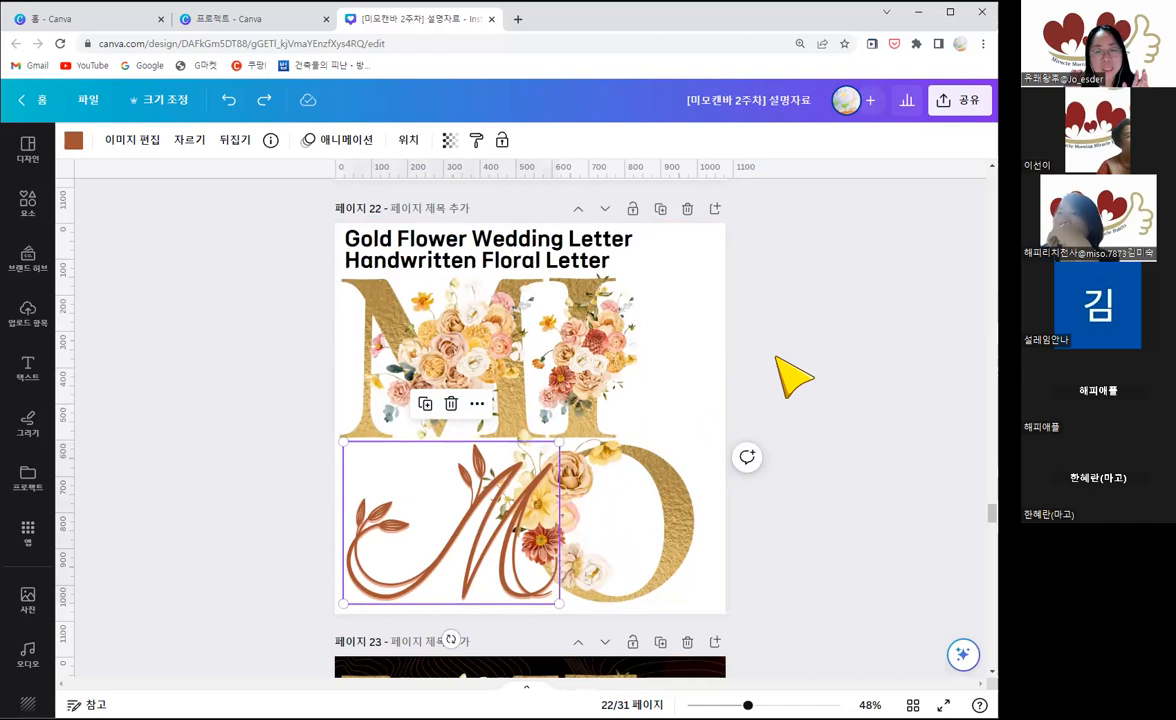
Step: View the gold floral MIMO on the dark red background on page 23 and the taupe leaf letters on page 24
scroll(793, 377, down, 5)
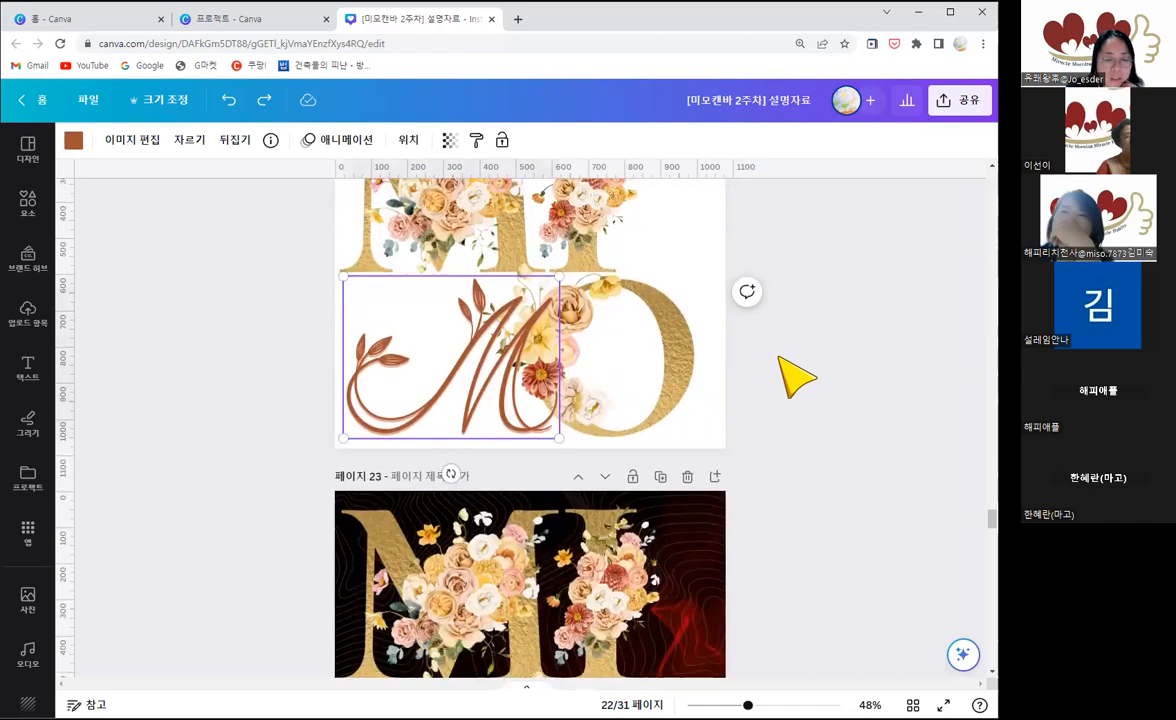
scroll(808, 377, down, 1)
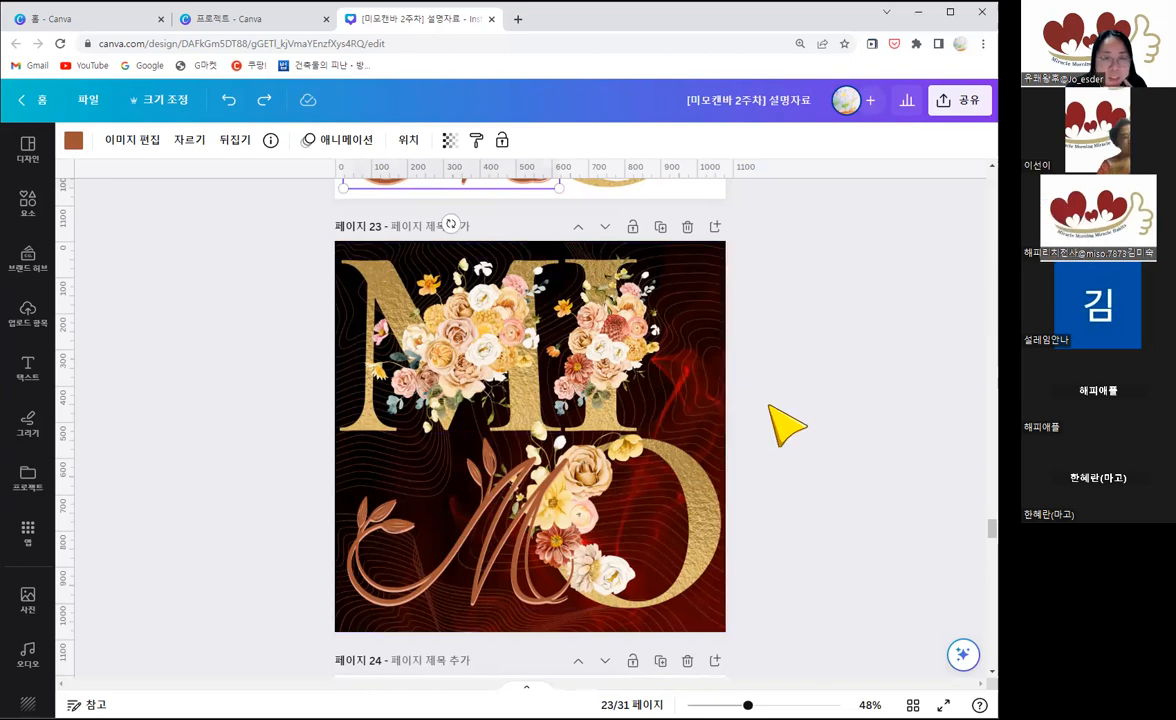
scroll(780, 425, down, 3)
scroll(780, 425, down, 3)
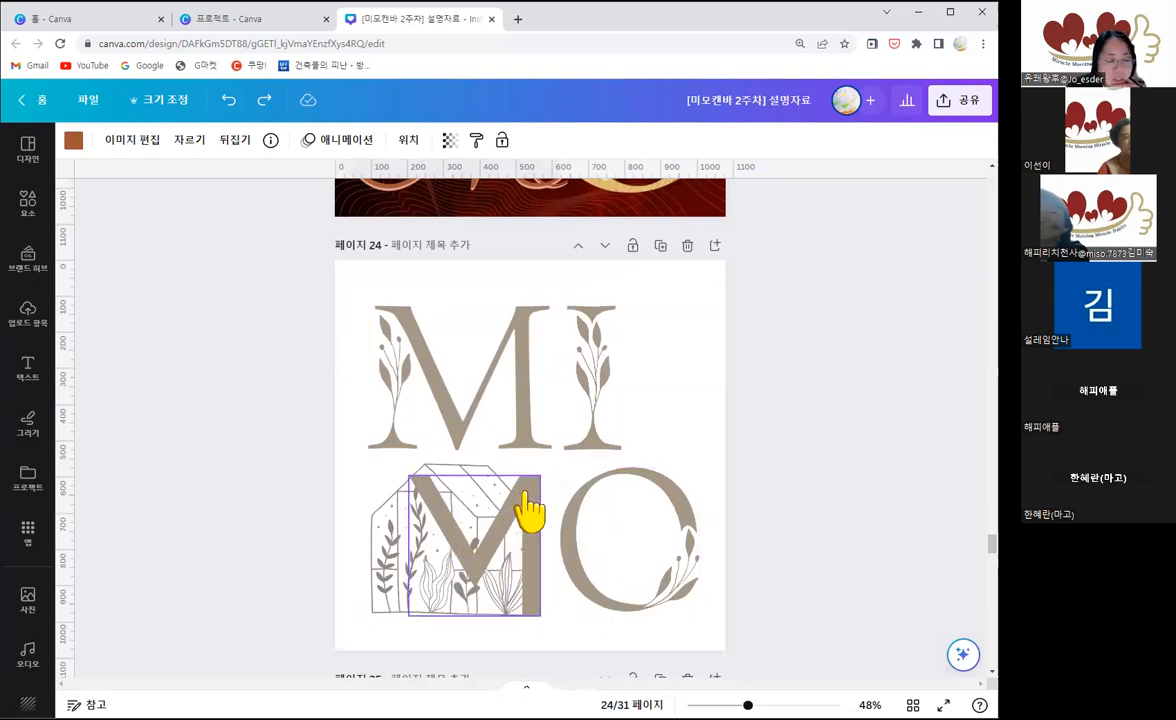
Step: View the pink leaf letters on green watercolor on page 25 and the split floral letters on blue on page 26
scroll(795, 484, down, 3)
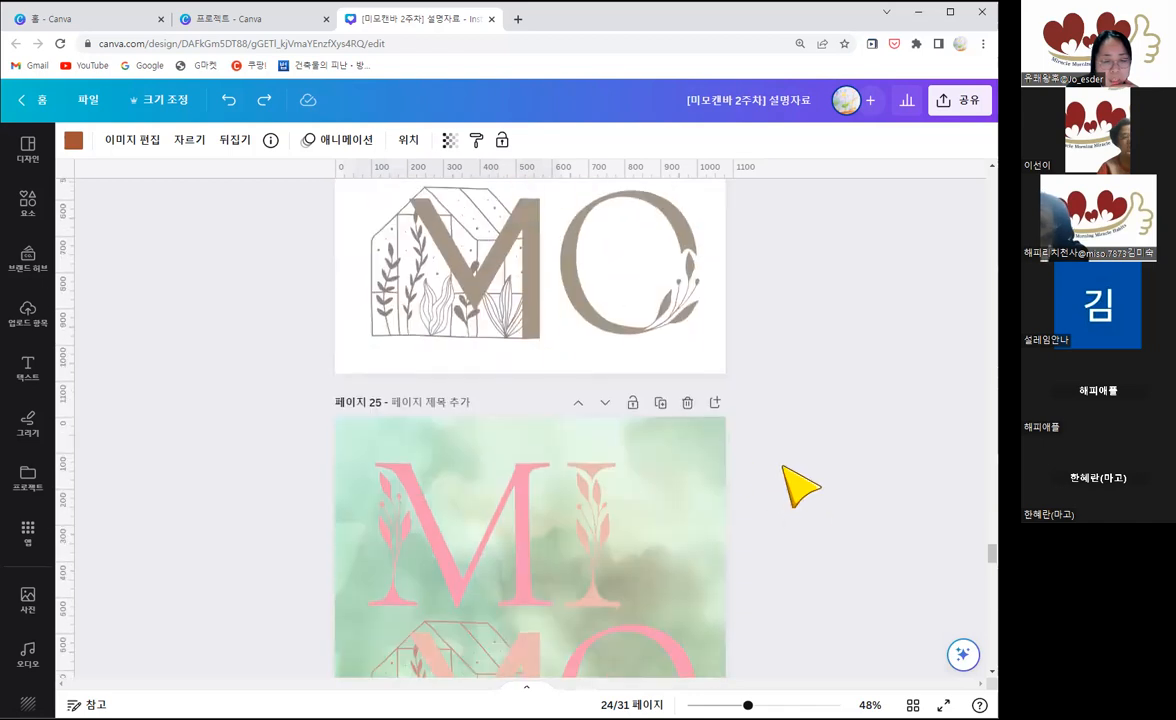
scroll(795, 484, down, 2)
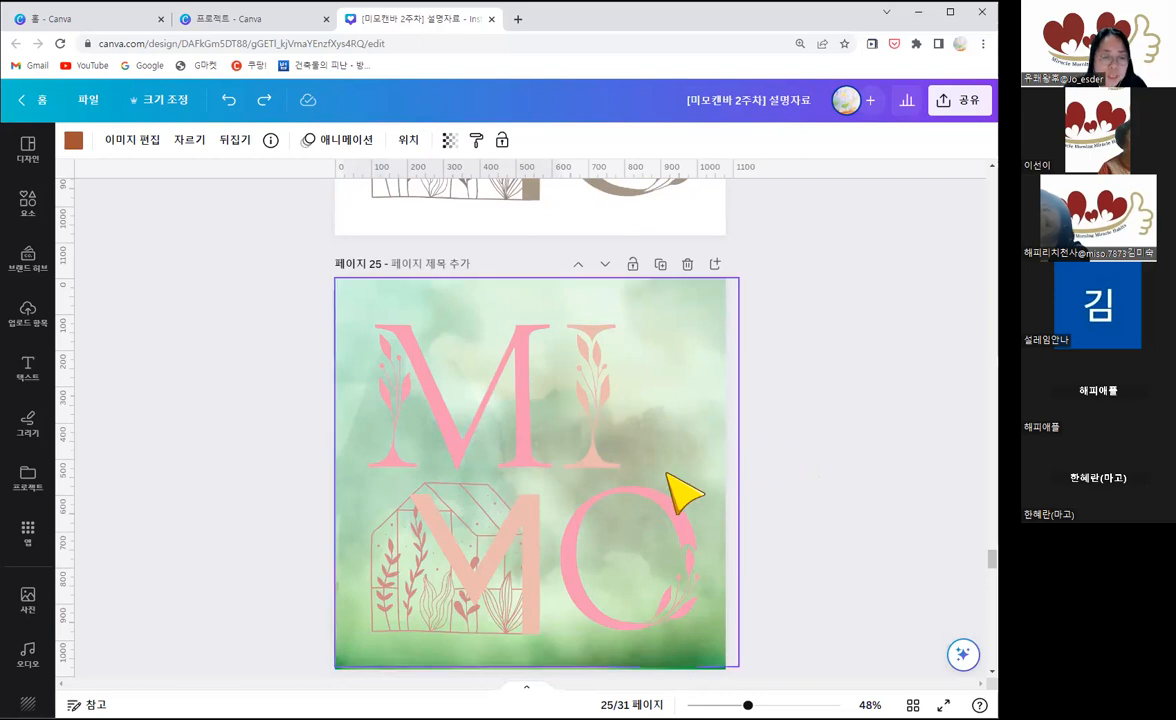
scroll(811, 505, down, 4)
scroll(826, 518, down, 3)
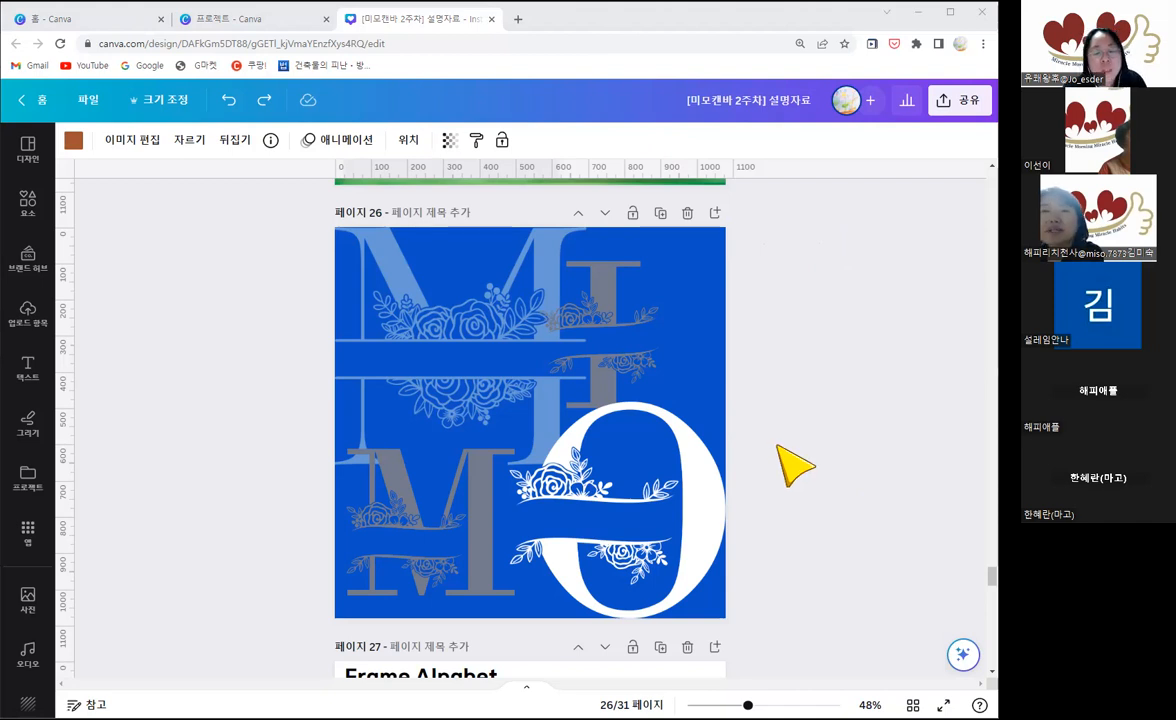
Step: Look ahead to page 27 and go back to the overlapping floral letters on the blue background on page 26
scroll(805, 490, down, 5)
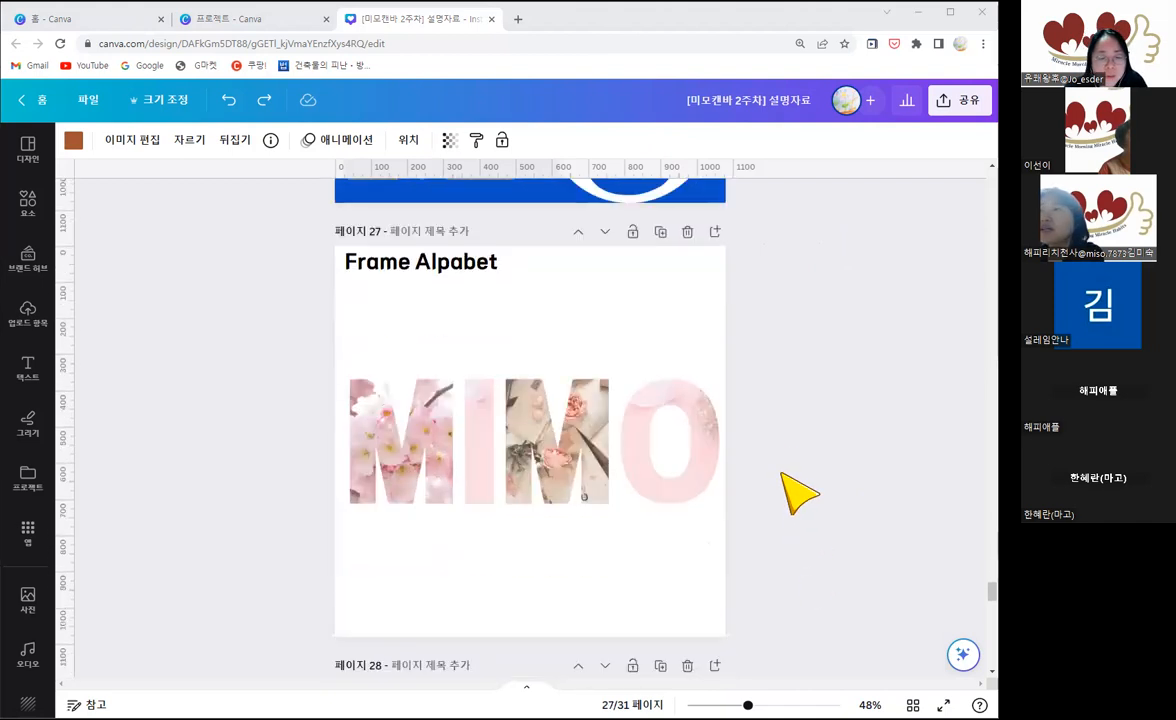
scroll(798, 488, up, 3)
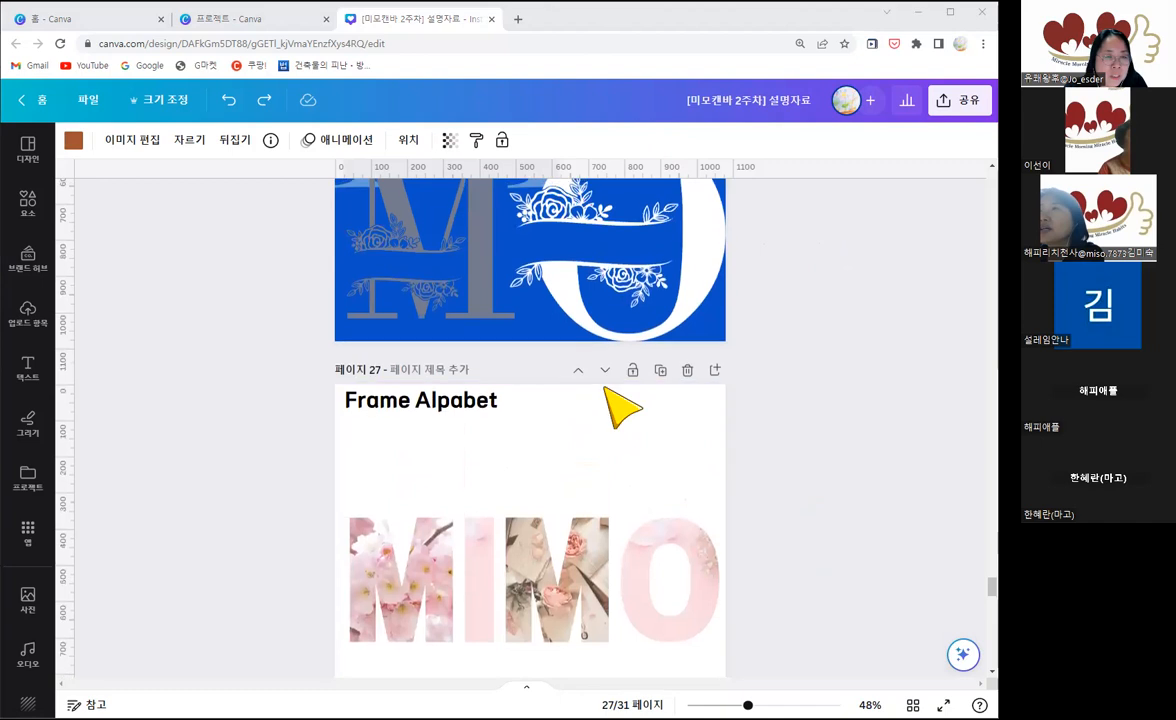
scroll(610, 400, up, 4)
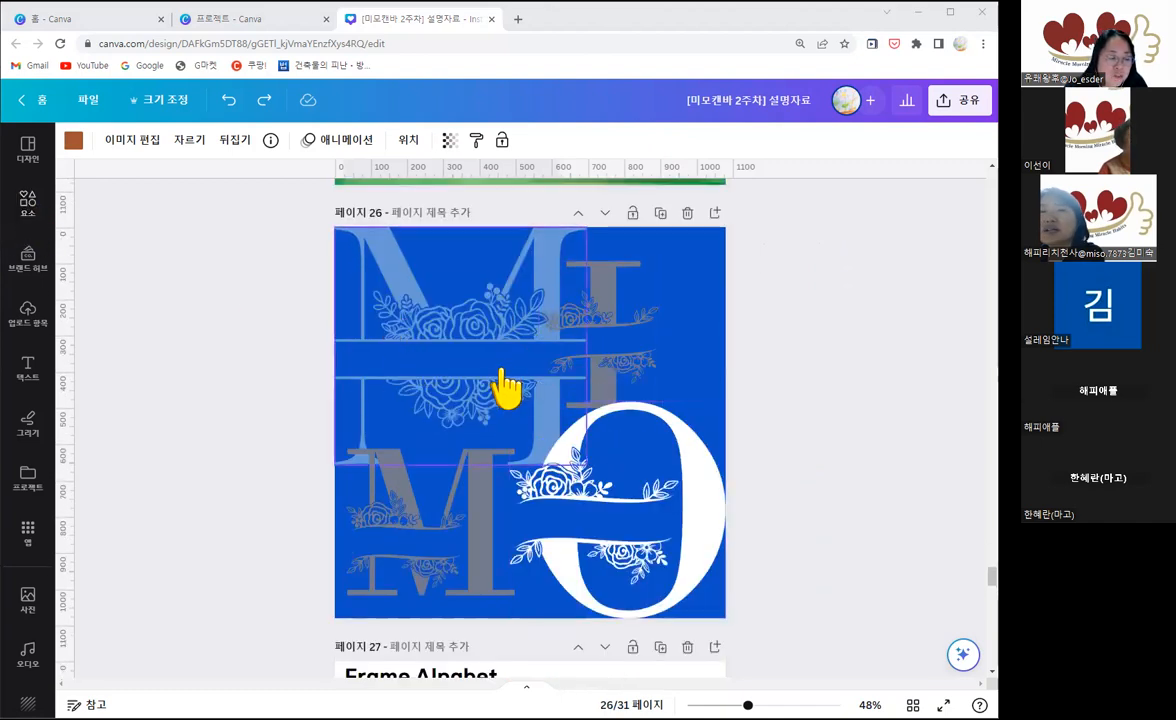
scroll(512, 420, down, 1)
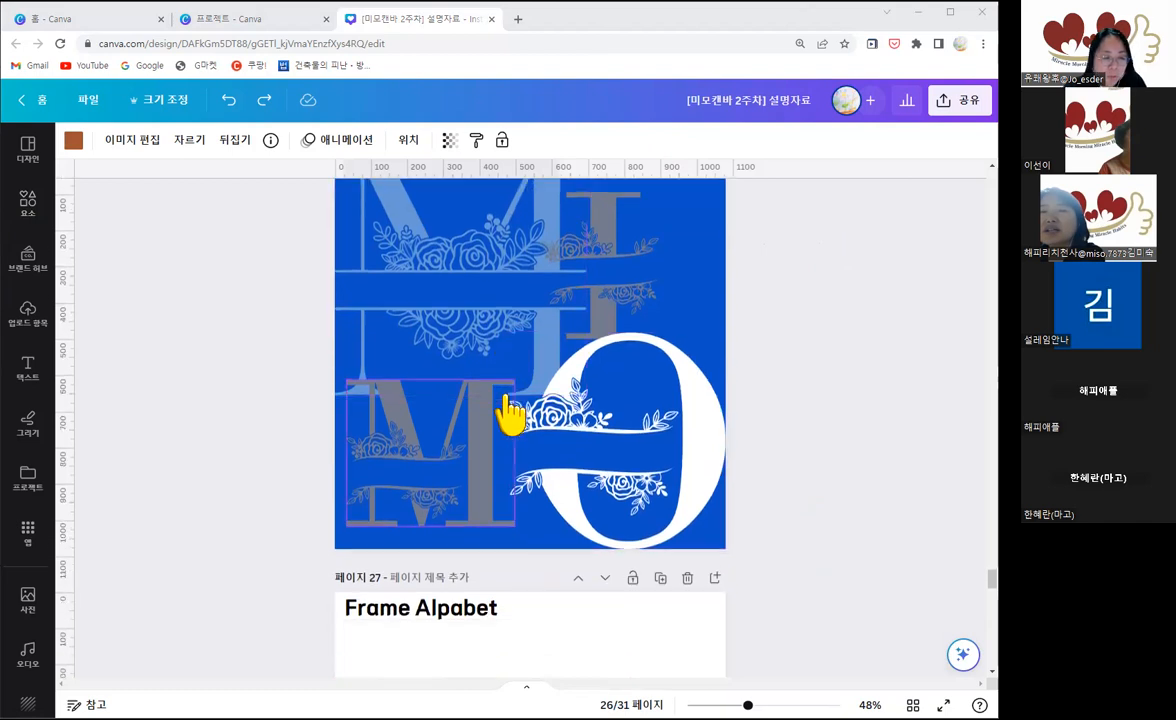
Step: View the photo-filled letters in the Frame Alpabet examples on pages 27 and 28
scroll(510, 412, down, 5)
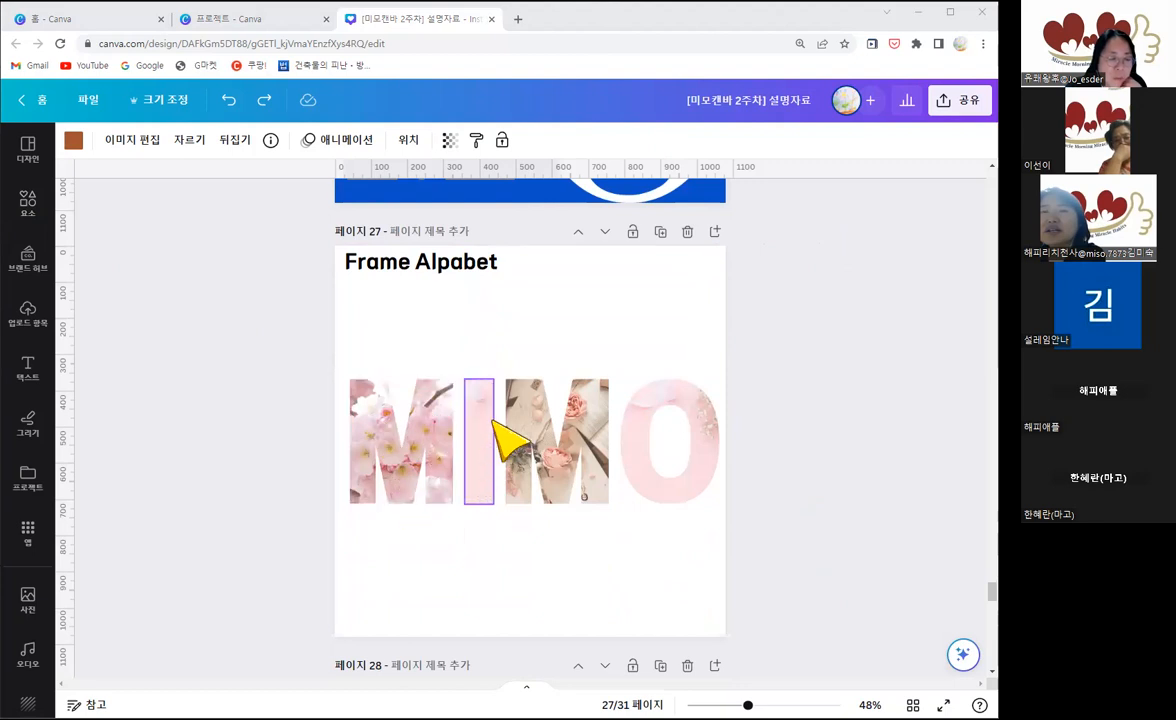
scroll(500, 420, down, 5)
scroll(472, 486, down, 2)
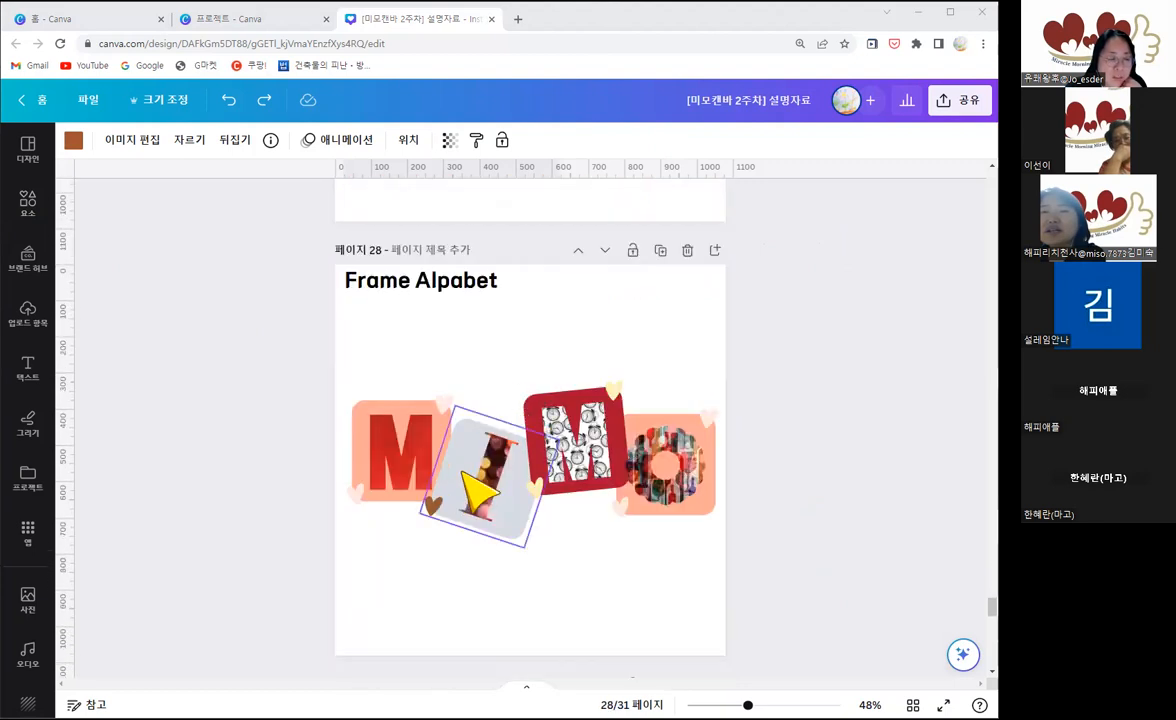
Step: Try moving the large red flower off the first M notebook on page 29, and undo the move
scroll(630, 540, down, 3)
scroll(635, 527, down, 5)
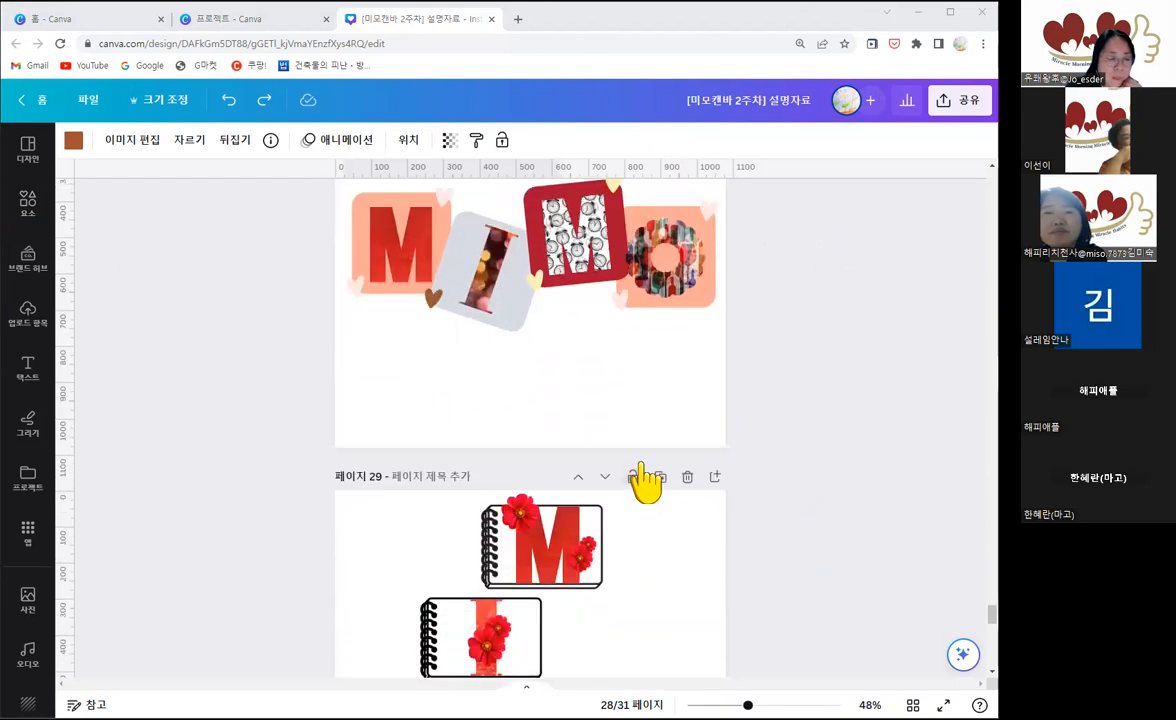
drag(520, 318, 470, 318)
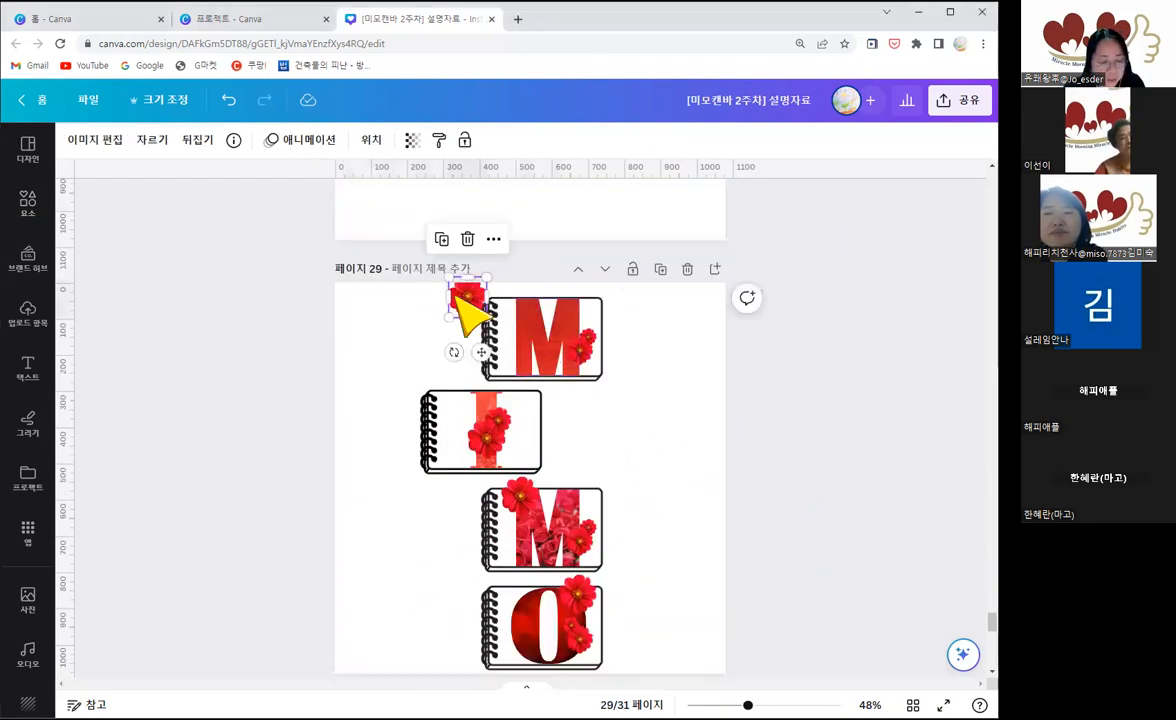
key(ctrl+z)
Step: View the gold-banded MIMO on black marble on page 30 and the light-bulb MIMO on gold sequins on page 31
scroll(622, 514, down, 3)
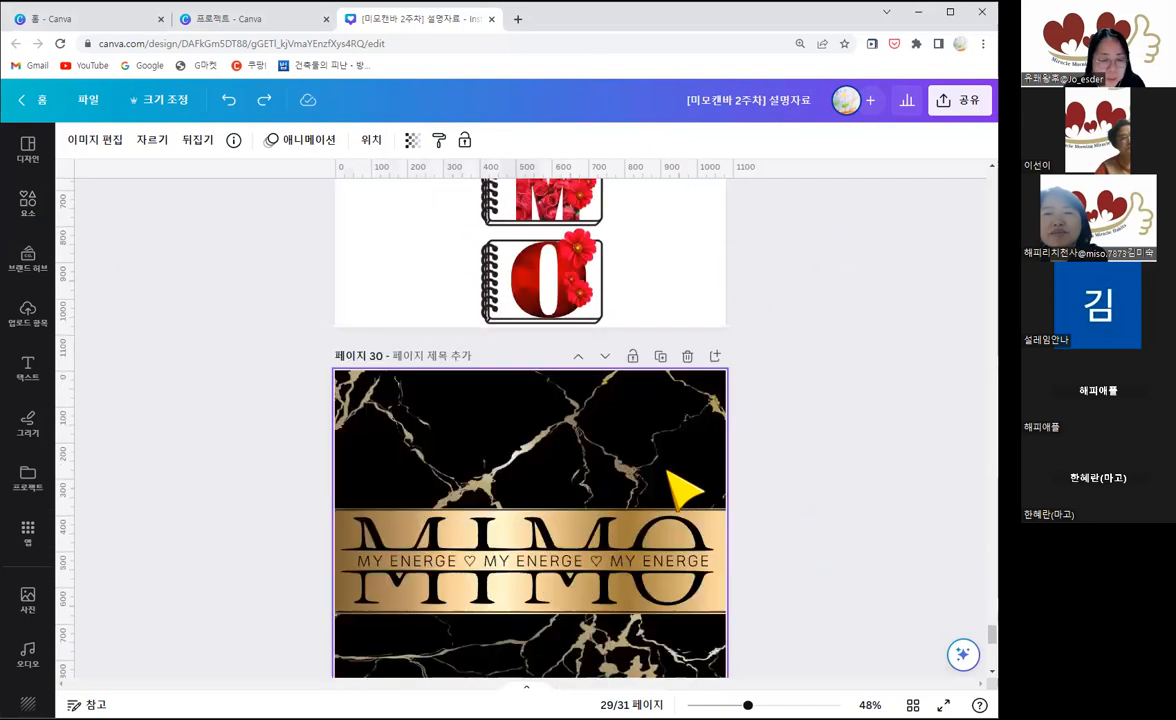
scroll(683, 490, down, 1)
scroll(703, 525, down, 1)
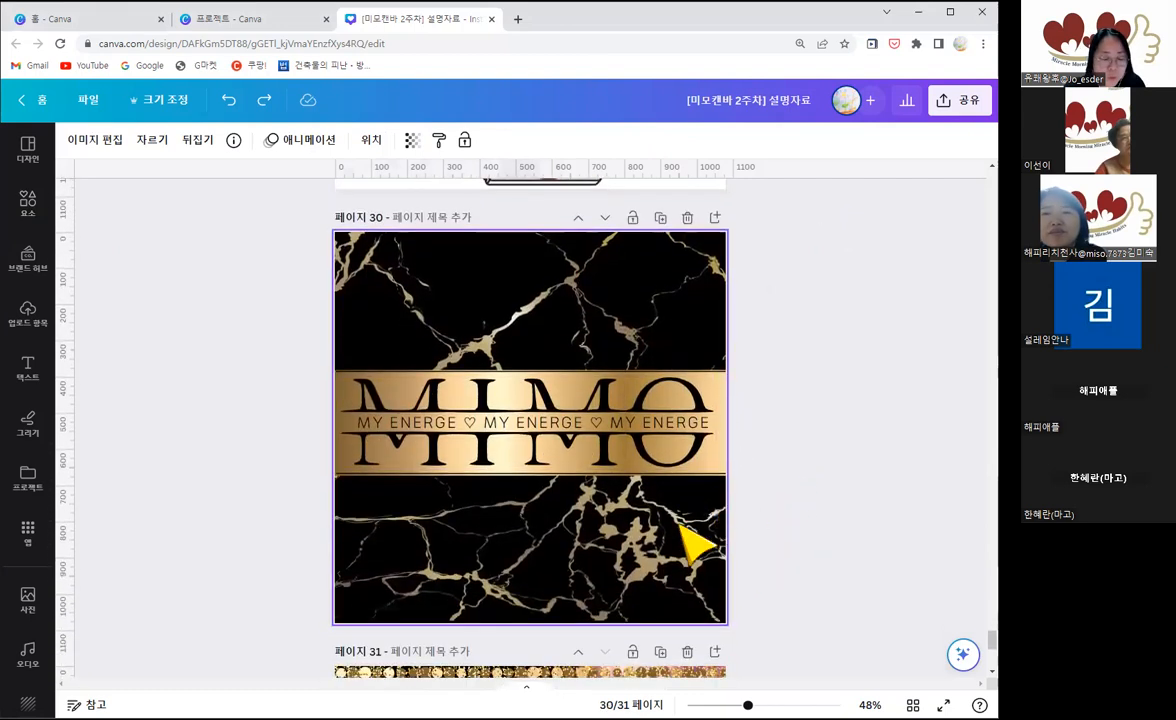
scroll(760, 515, down, 1)
scroll(807, 536, down, 2)
scroll(647, 612, down, 1)
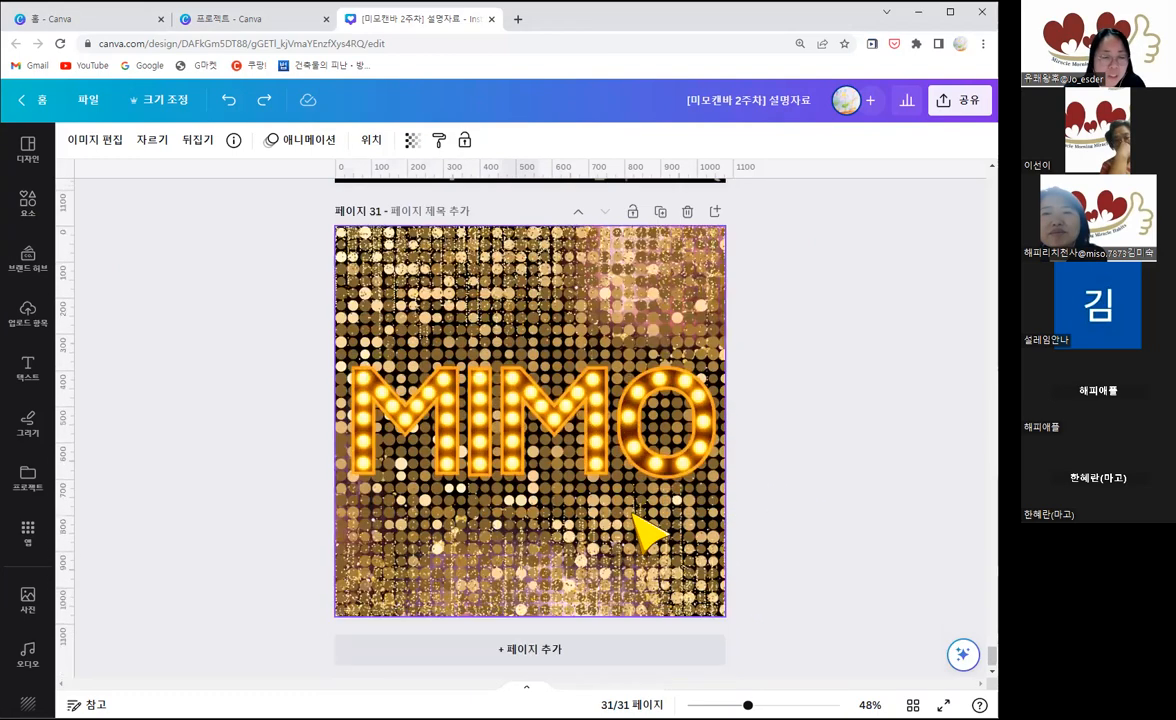
Step: Revisit the notebook, black marble and light-bulb MIMO designs on pages 29 to 31
scroll(645, 530, up, 3)
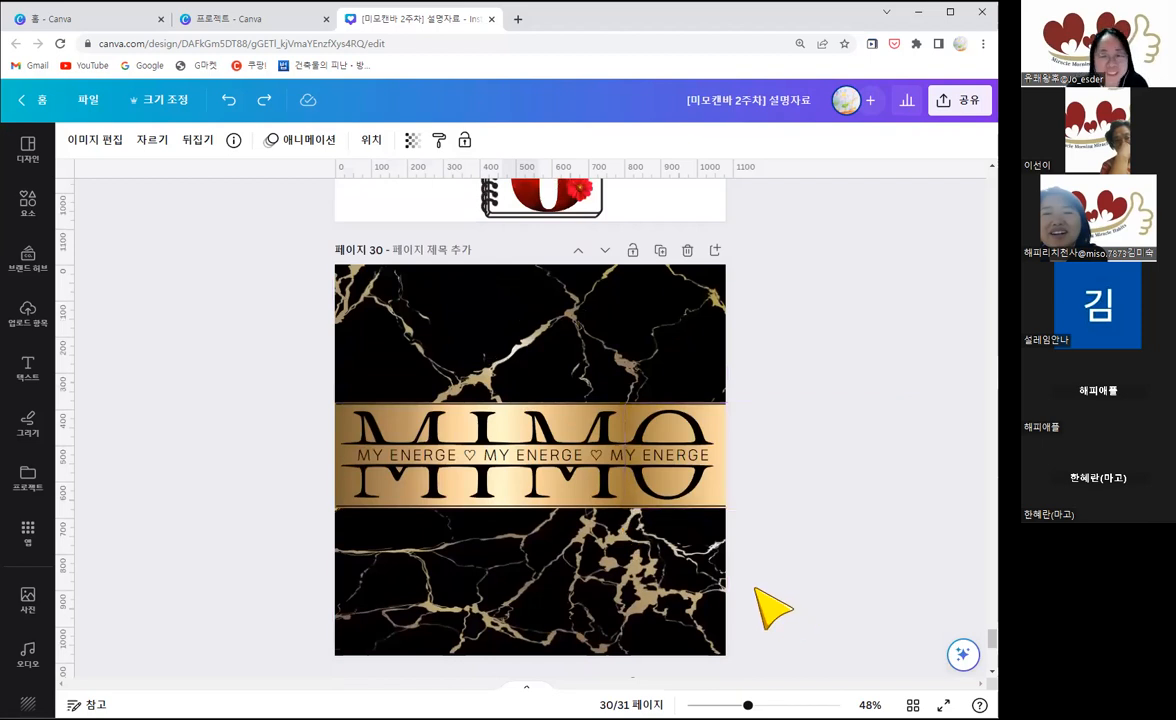
scroll(770, 605, up, 3)
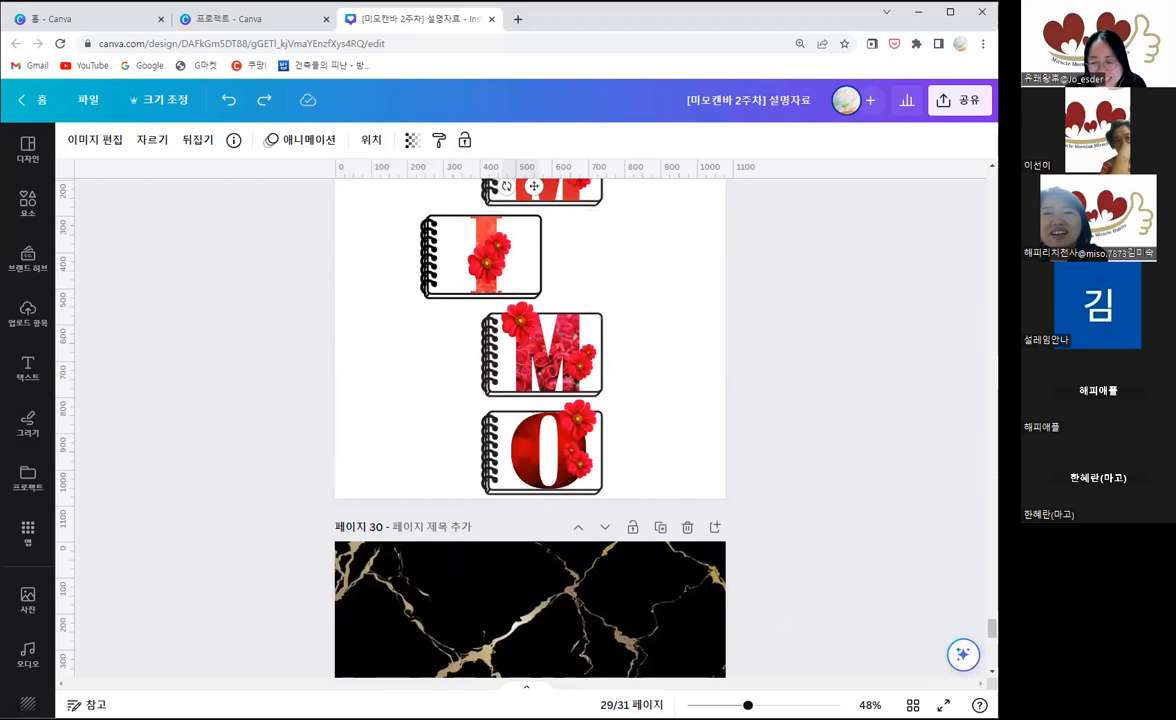
scroll(779, 527, down, 1)
scroll(795, 545, down, 7)
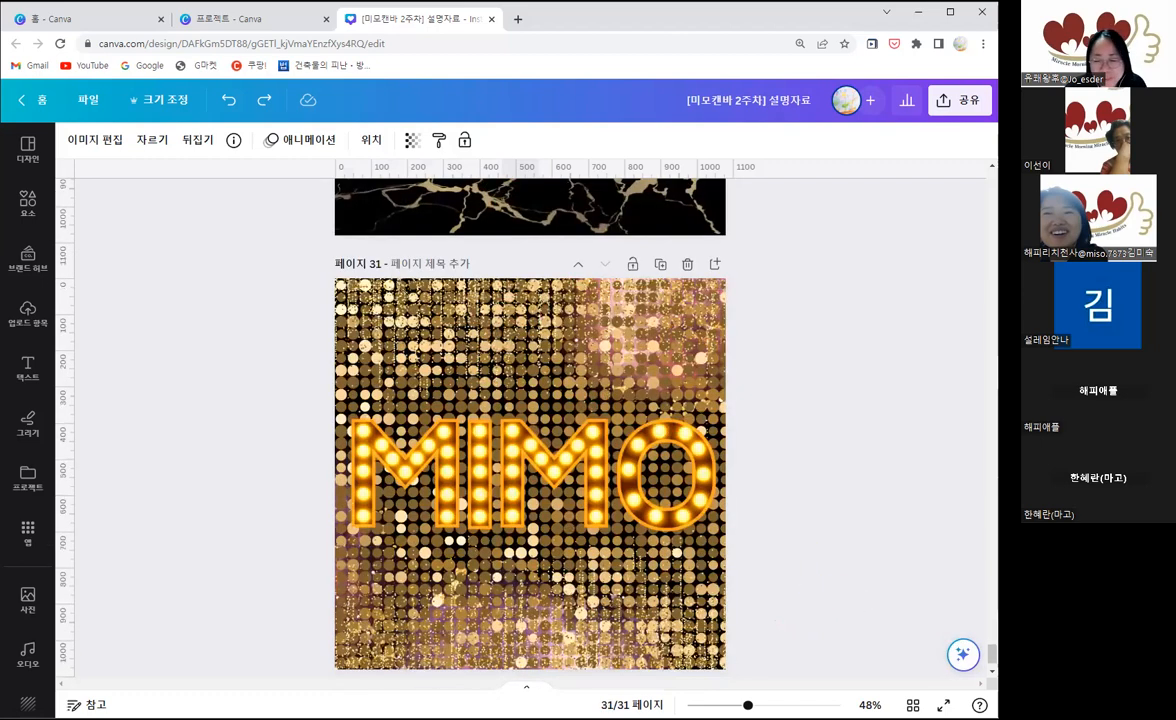
scroll(530, 420, up, 5)
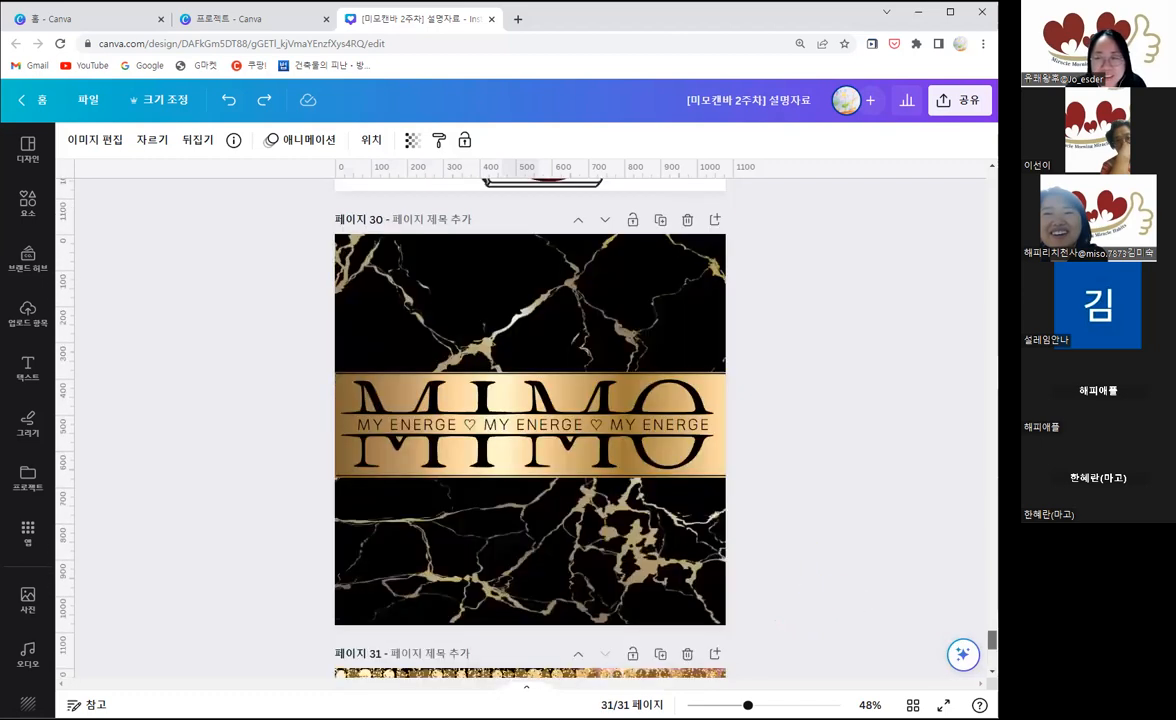
Step: Return to the start of the document to view the MIMO 꾸미기 title page and the Gradient rounded Letter page
drag(992, 640, 992, 291)
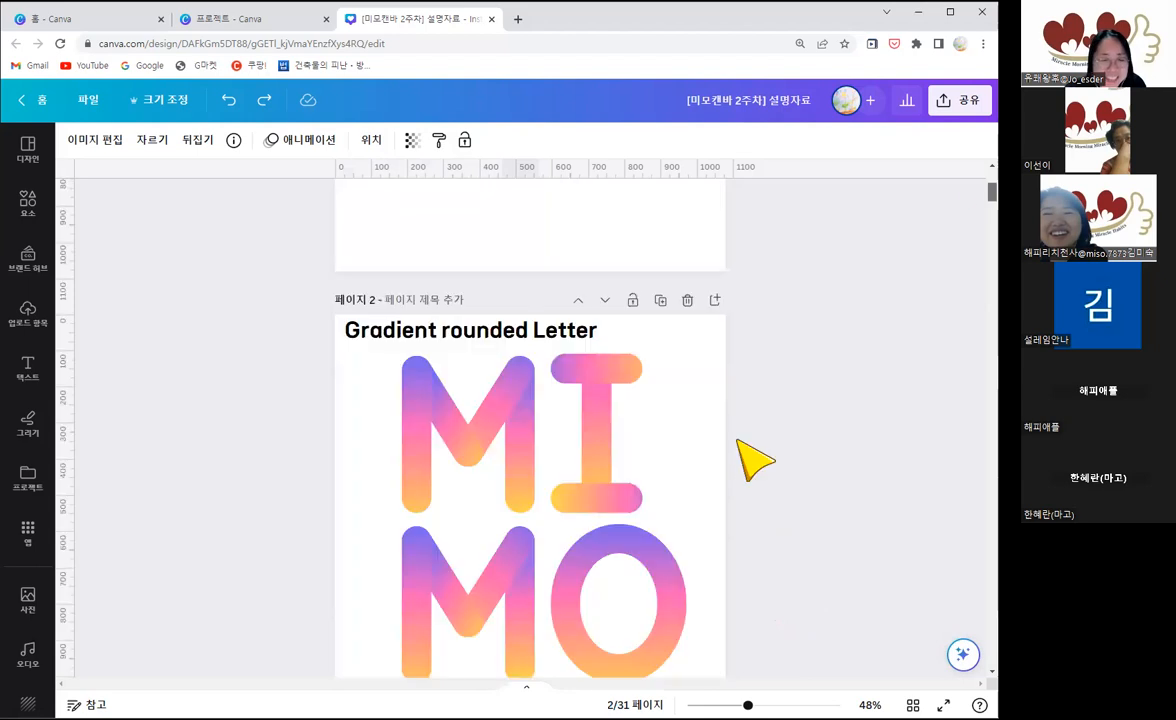
scroll(750, 462, up, 3)
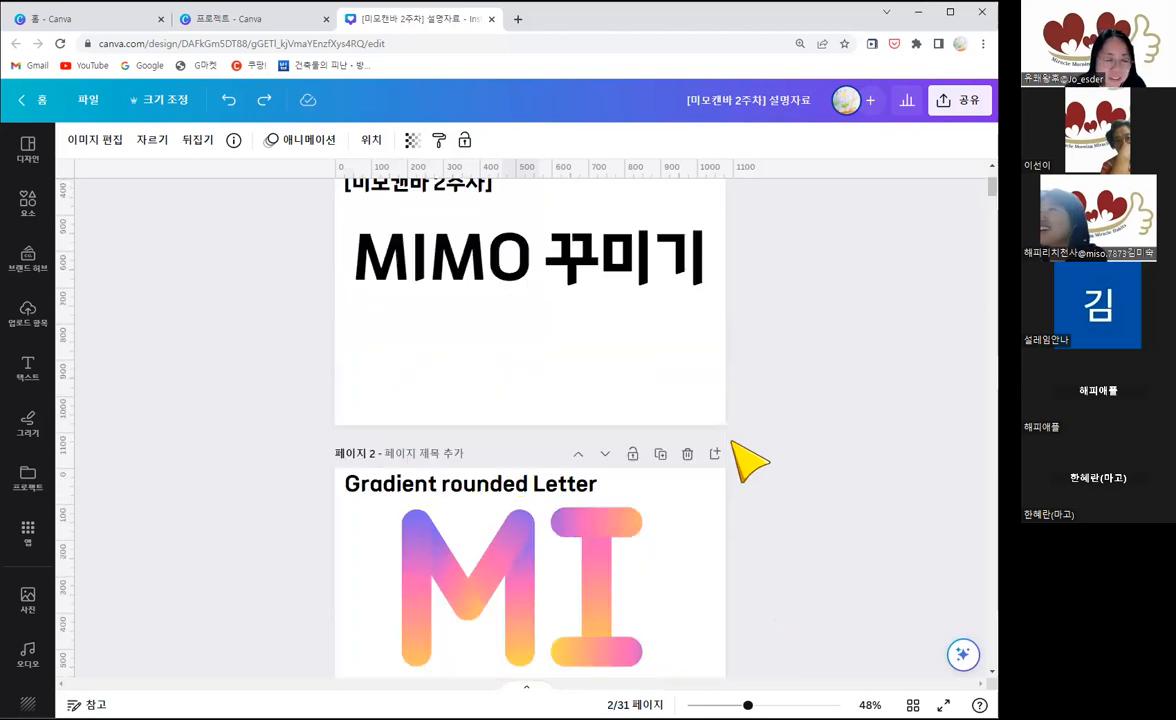
scroll(740, 450, up, 4)
scroll(745, 455, down, 7)
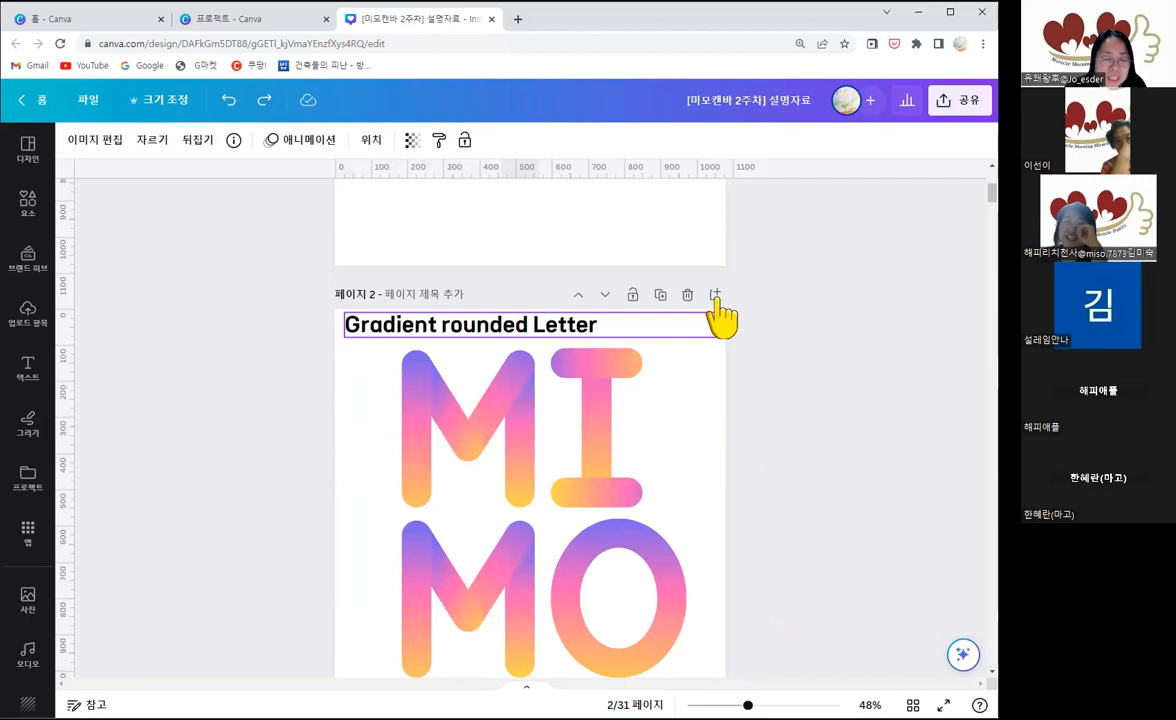
Step: Show the options for creating a new design on the Canva home page, and return to the MIMO document
click(87, 16)
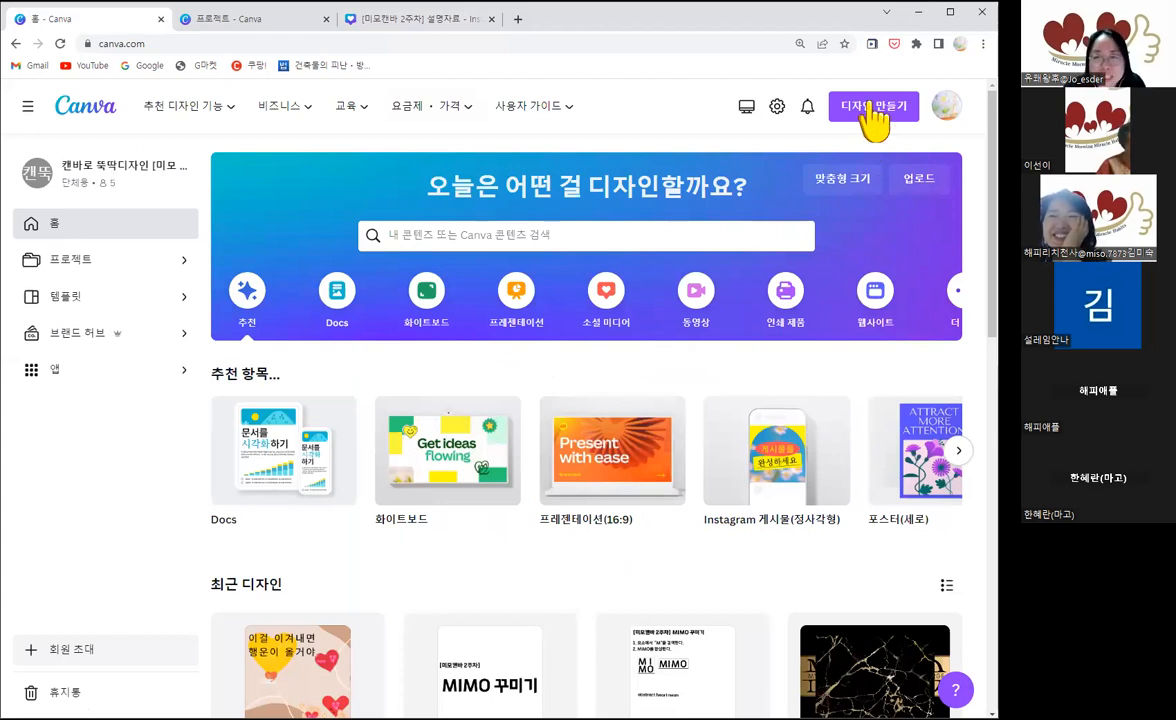
click(870, 108)
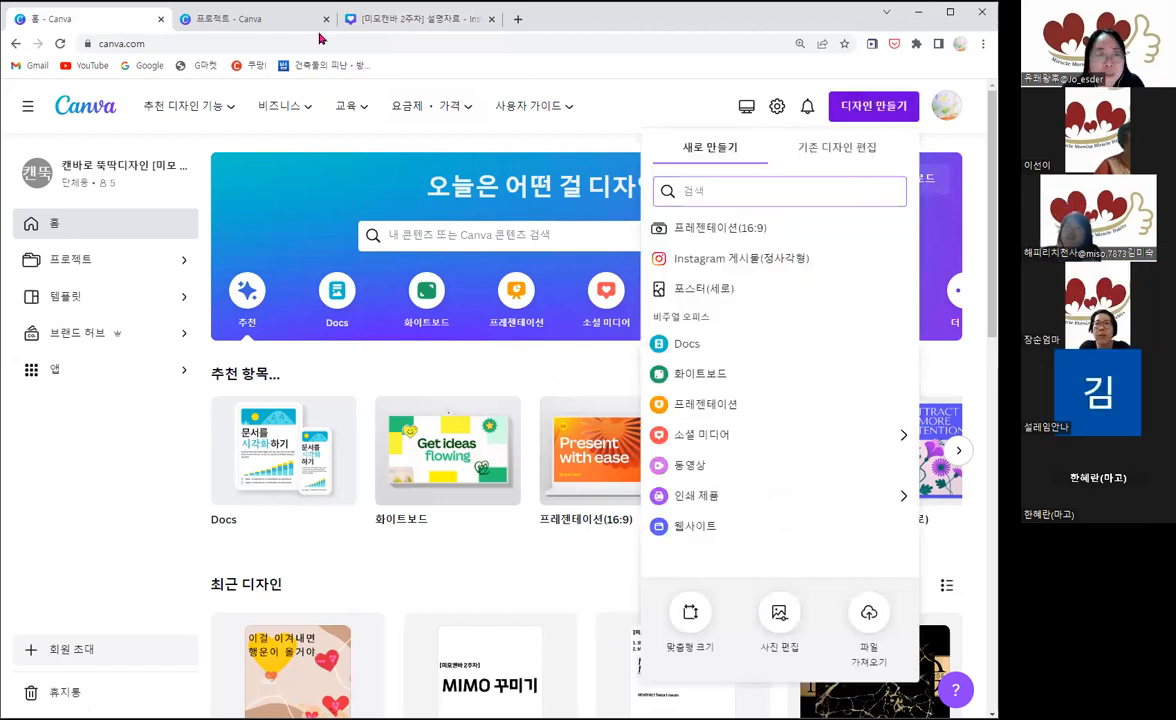
click(418, 19)
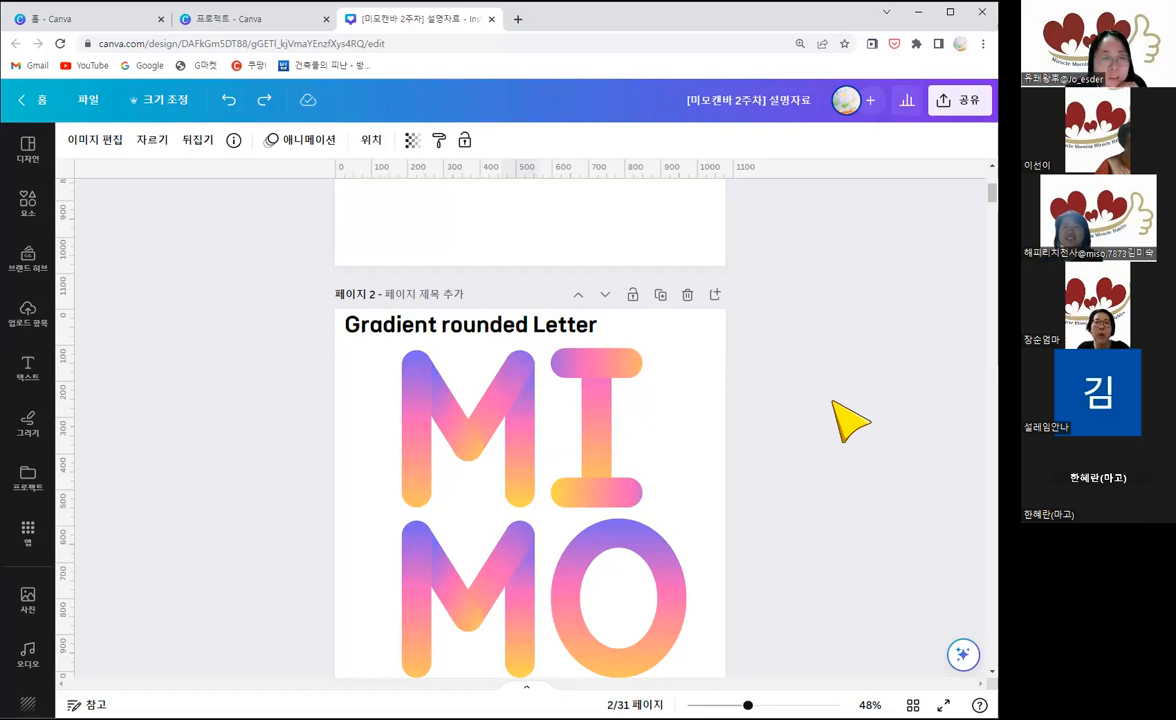
Step: Search Google for 네이버 in a new browser tab and go through the NAVER home page to the MIMO CANVA cafe
click(517, 24)
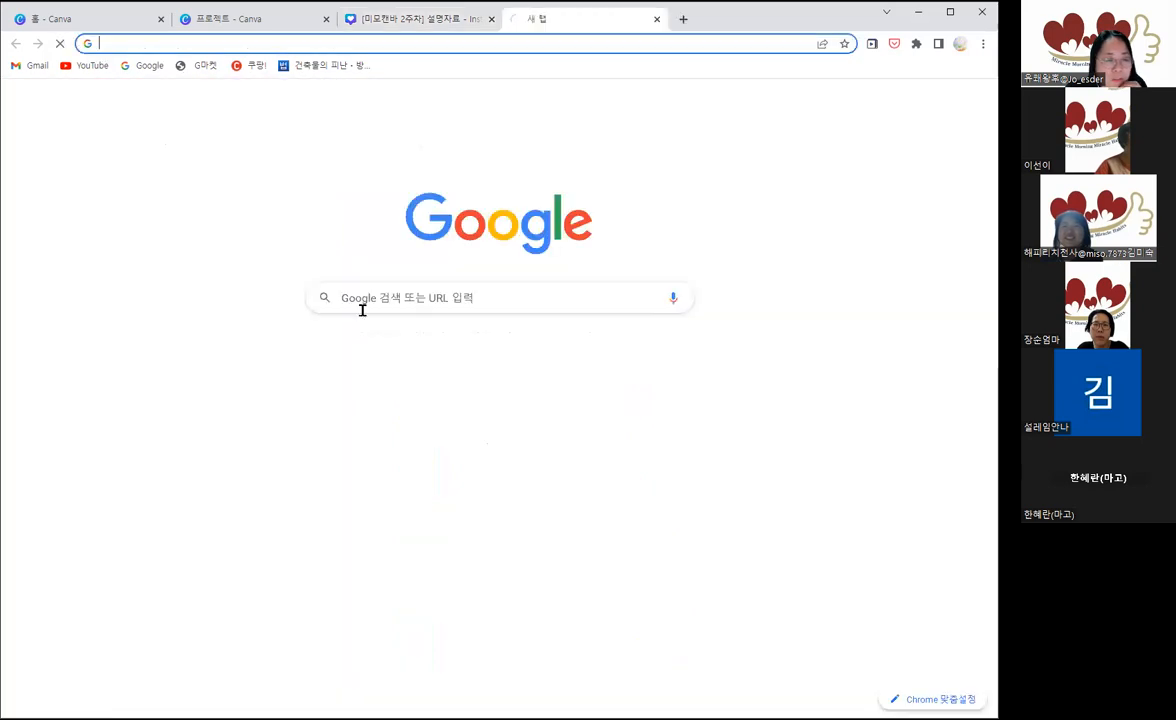
click(364, 303)
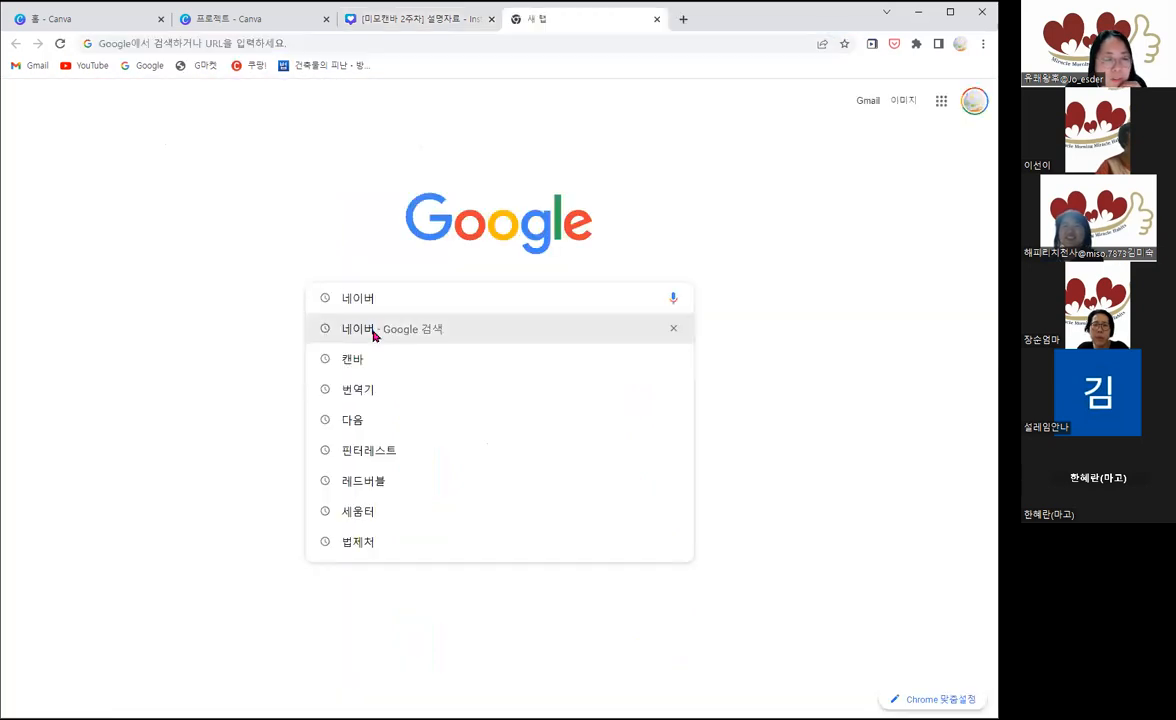
click(300, 328)
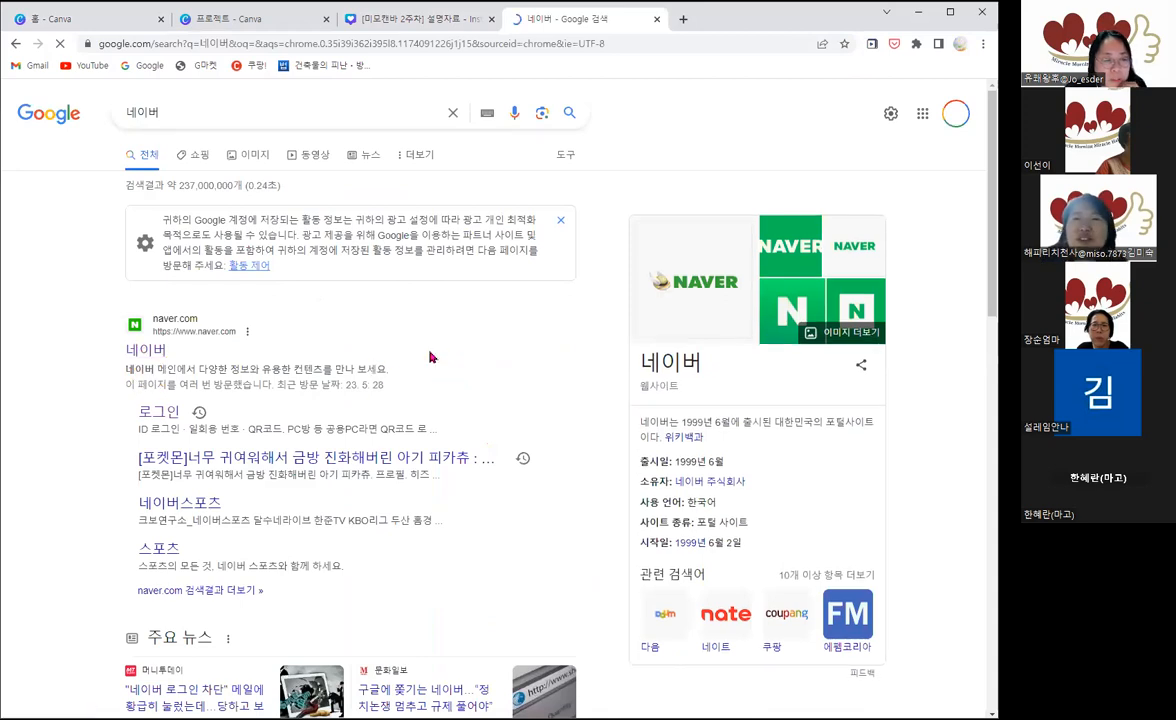
click(146, 350)
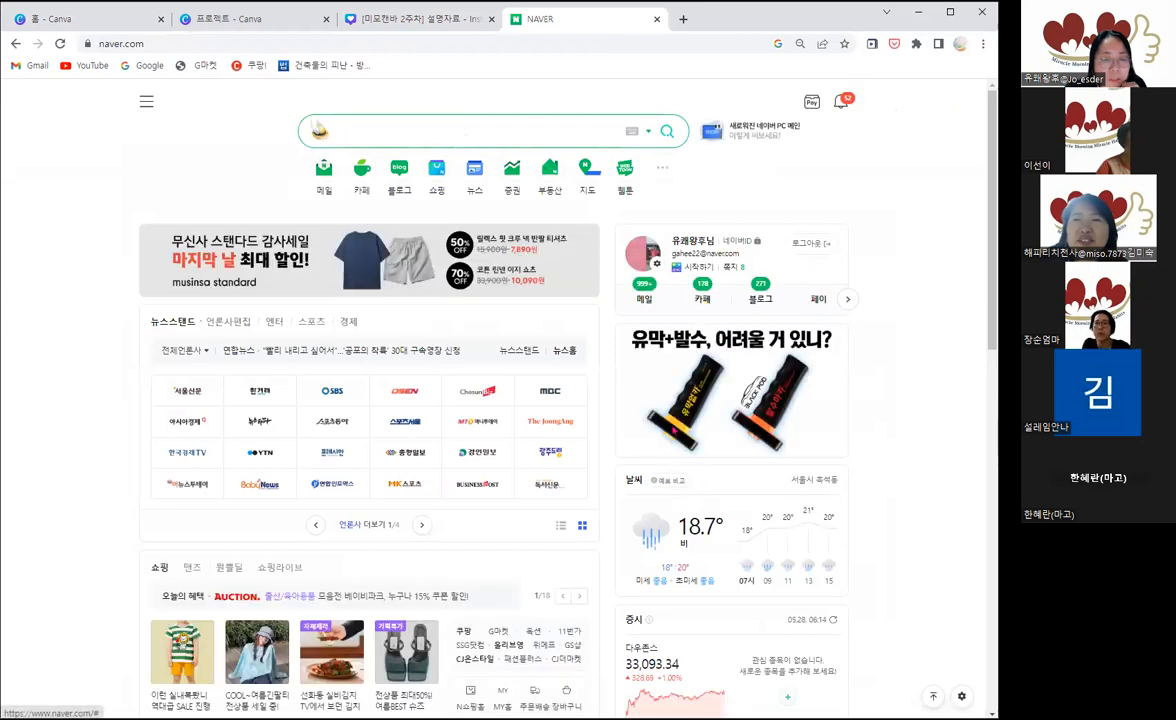
click(462, 142)
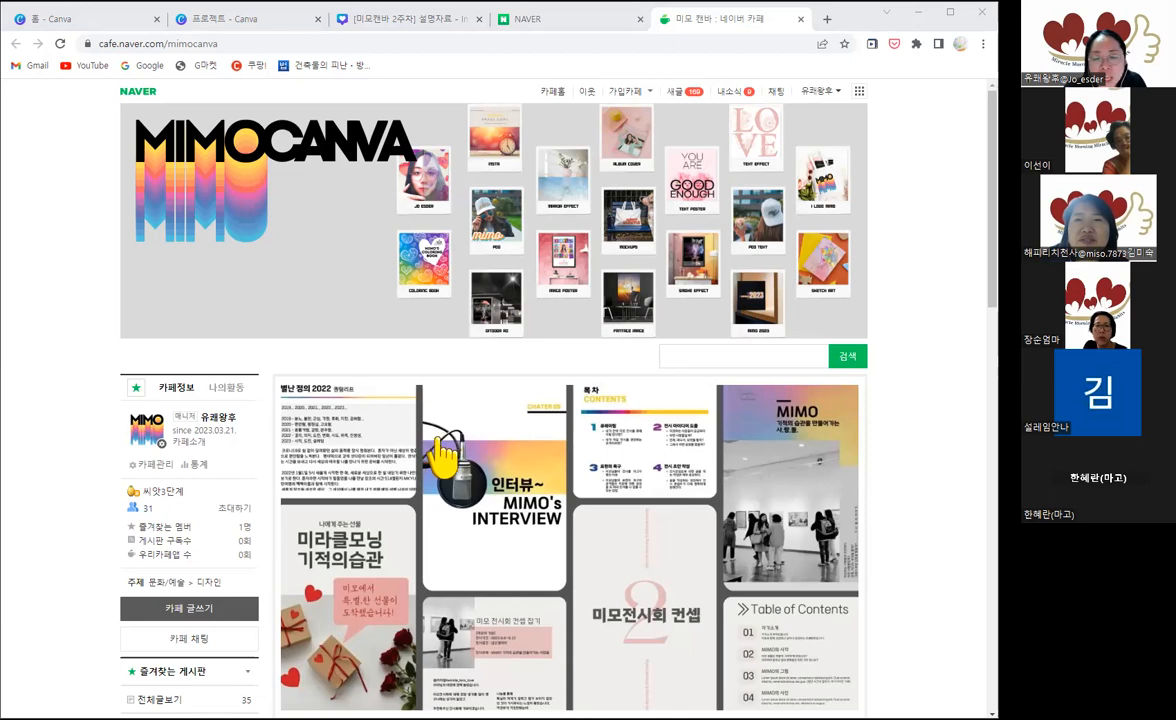
Step: Open the cafe's [미모캔바2기] 2주차 과제 (MIMO 꾸미기) post to show the assignment instructions
scroll(520, 460, down, 3)
scroll(470, 510, down, 1)
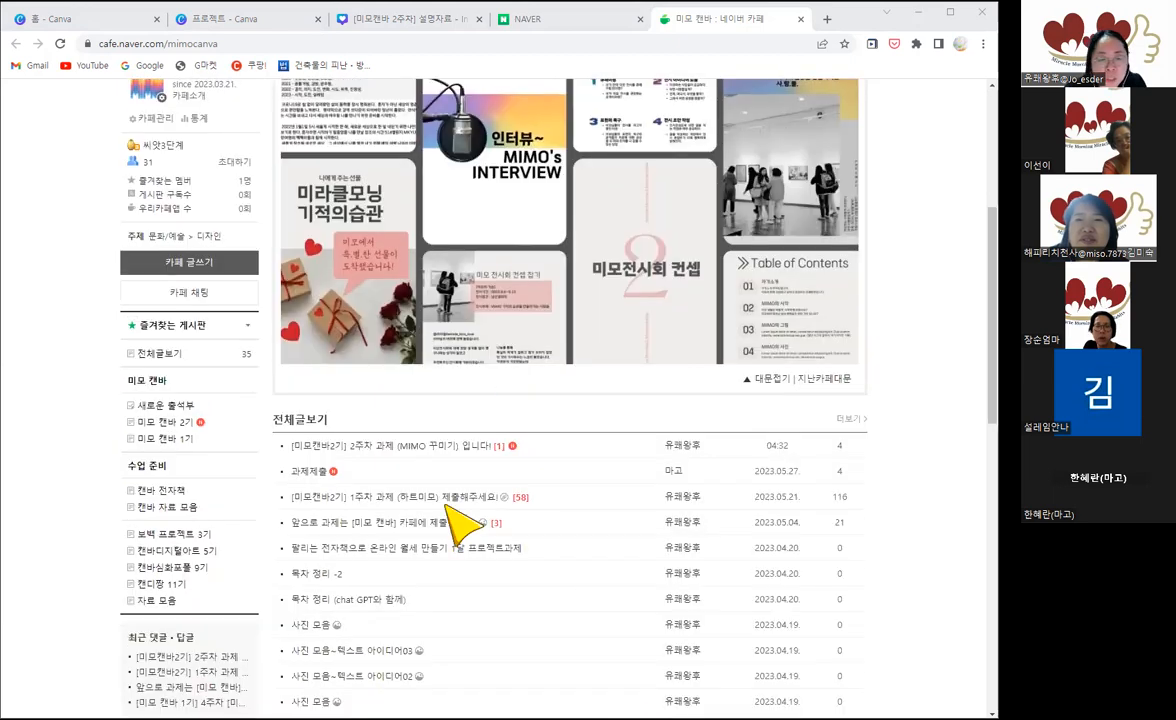
click(389, 447)
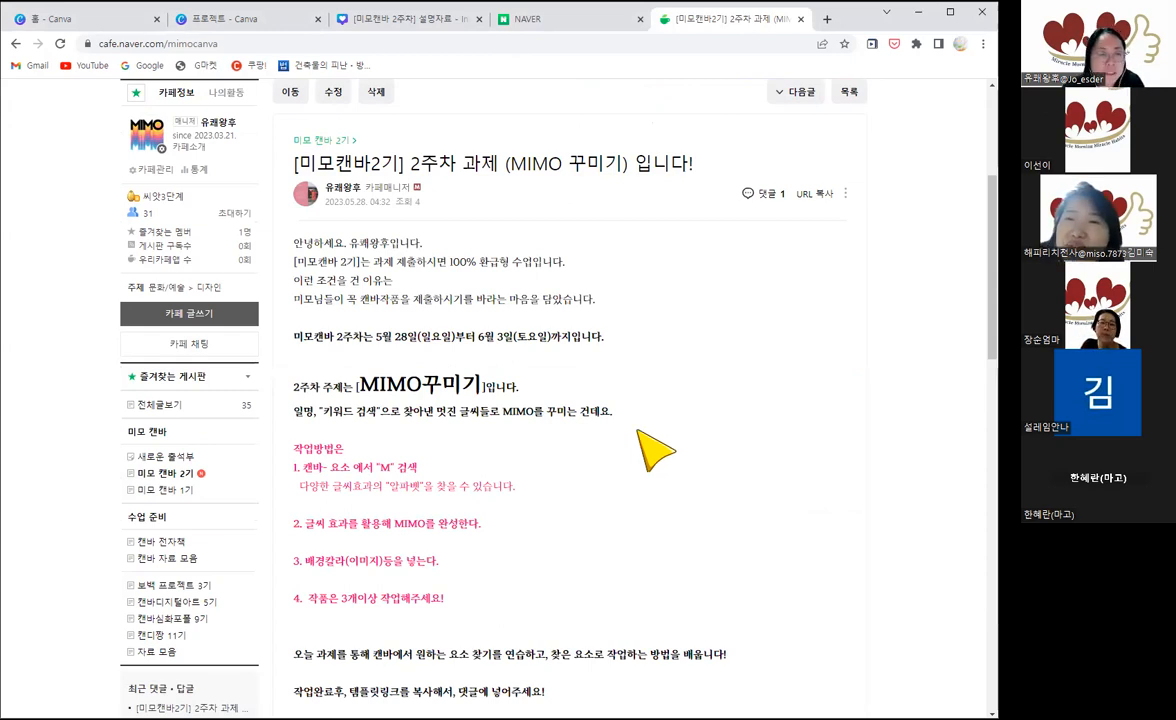
Step: Create a blank square Instagram post design of 1080 × 1080 px from the Canva home page
click(63, 27)
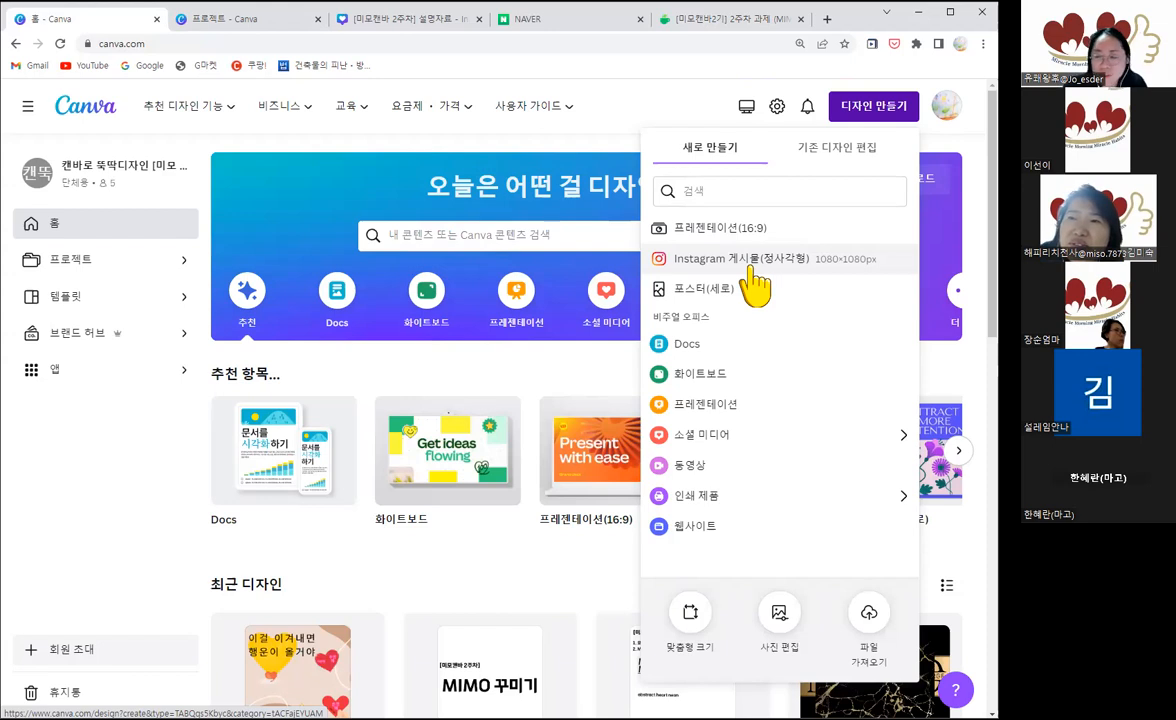
click(765, 259)
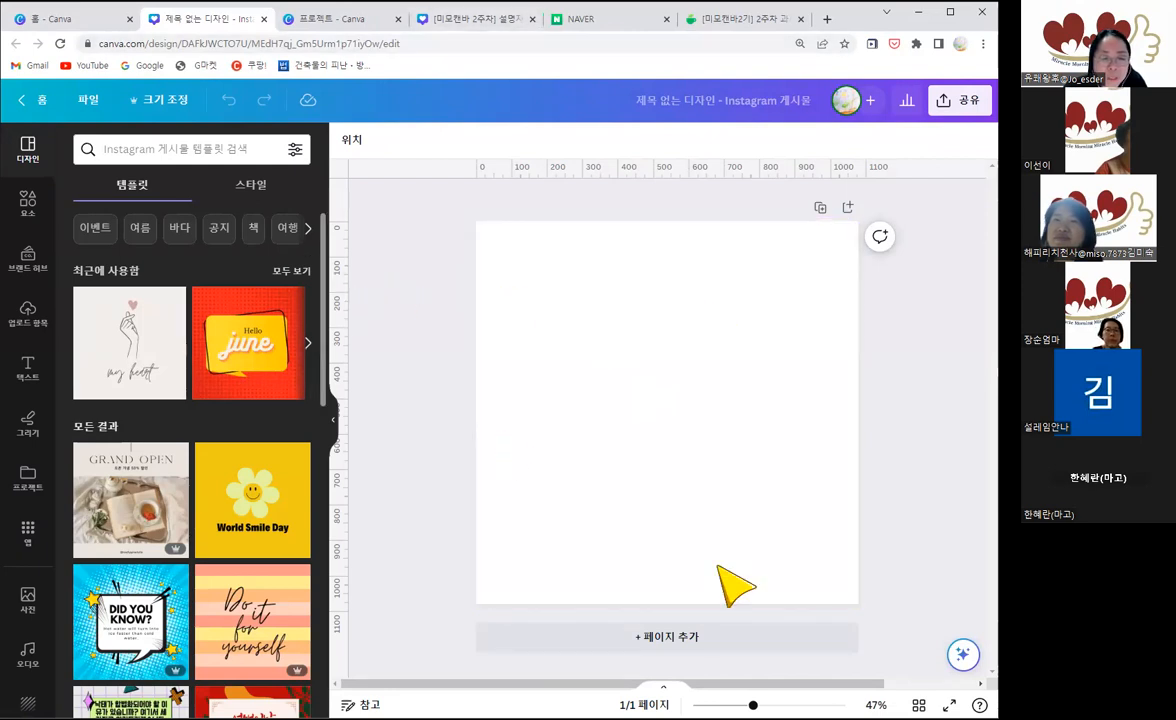
Step: Return to the [미모캔바 2주차] 설명자료 document and add a blank page after the Gradient rounded Letter page
click(503, 28)
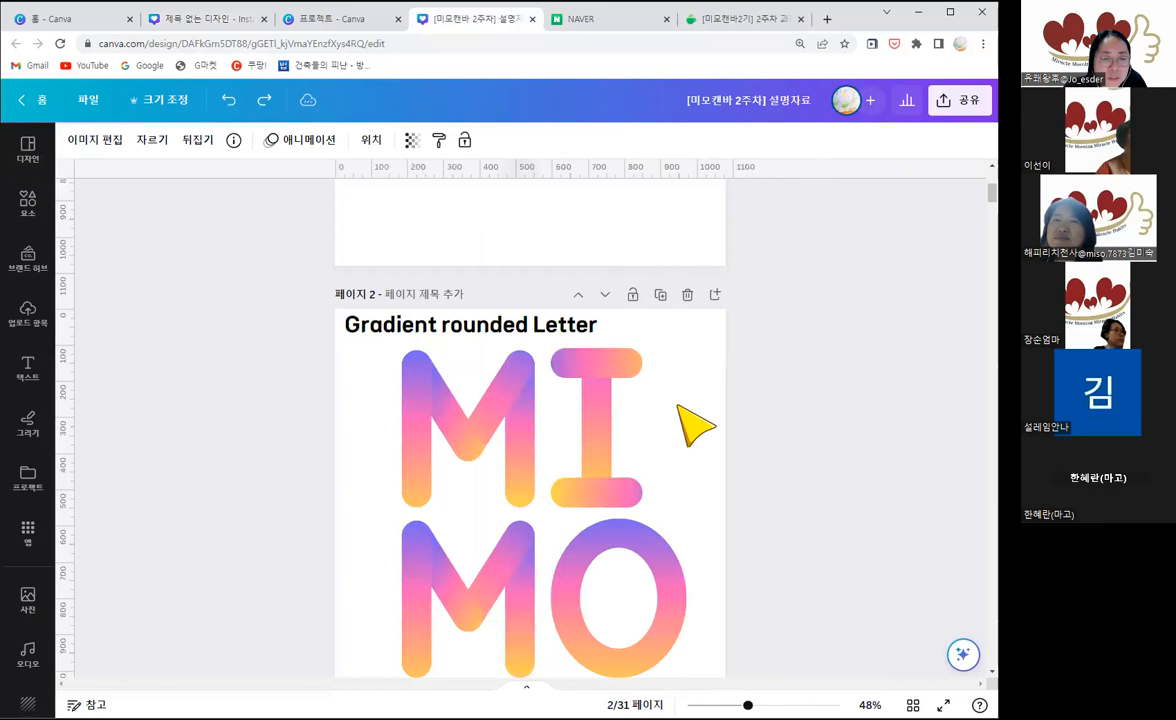
scroll(690, 425, up, 2)
scroll(730, 375, down, 3)
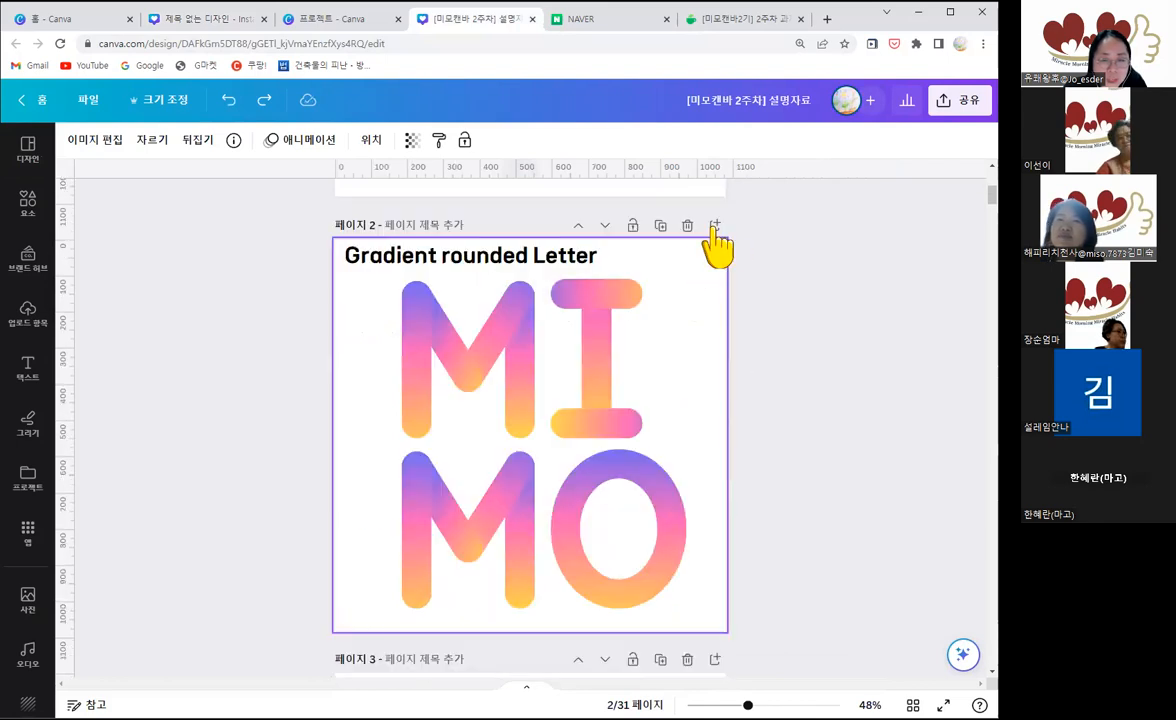
click(714, 226)
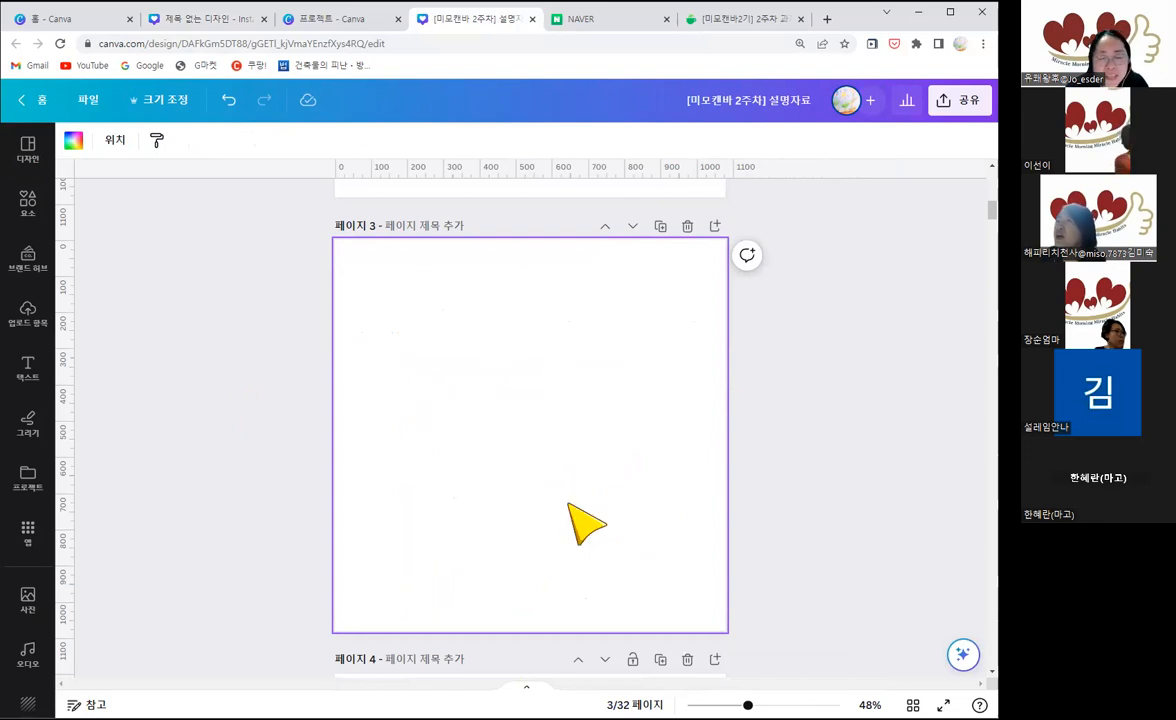
Step: Search the design elements for "m"
click(29, 210)
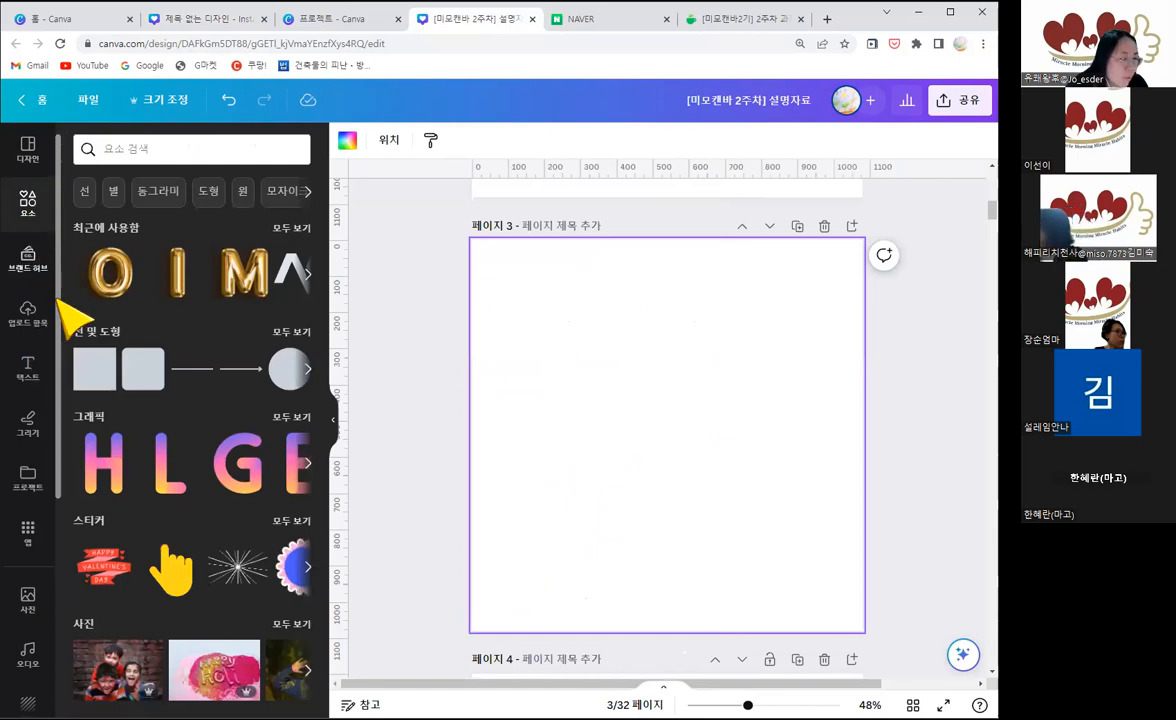
click(29, 152)
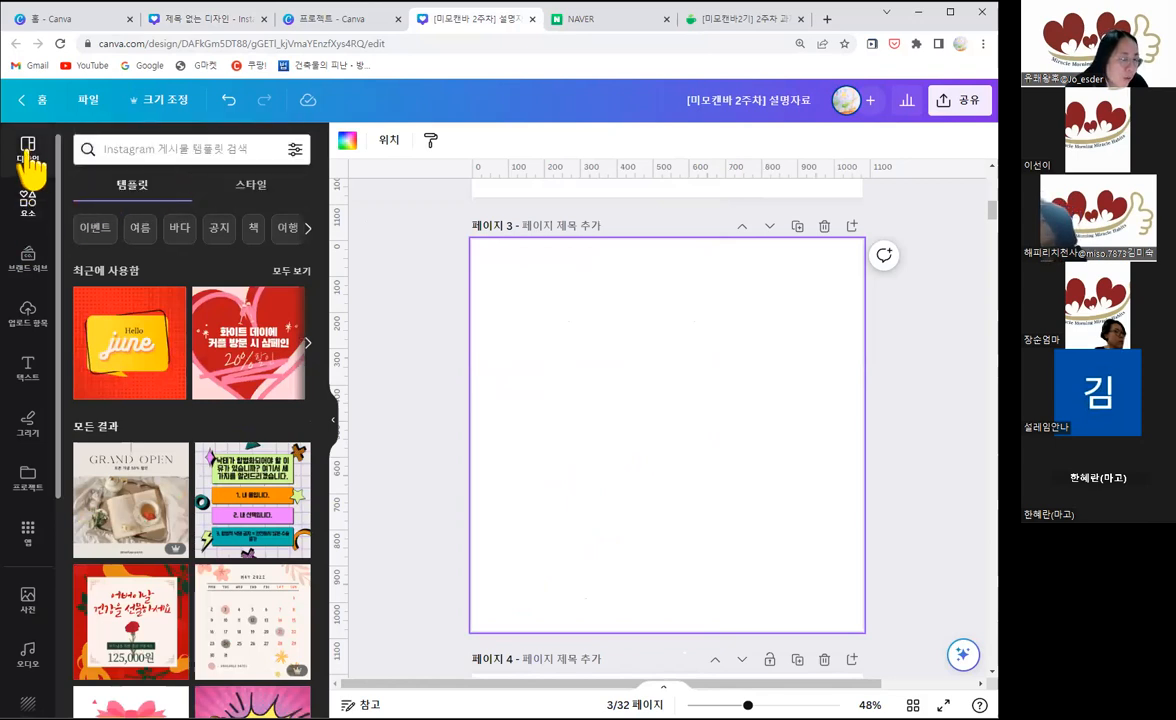
click(28, 205)
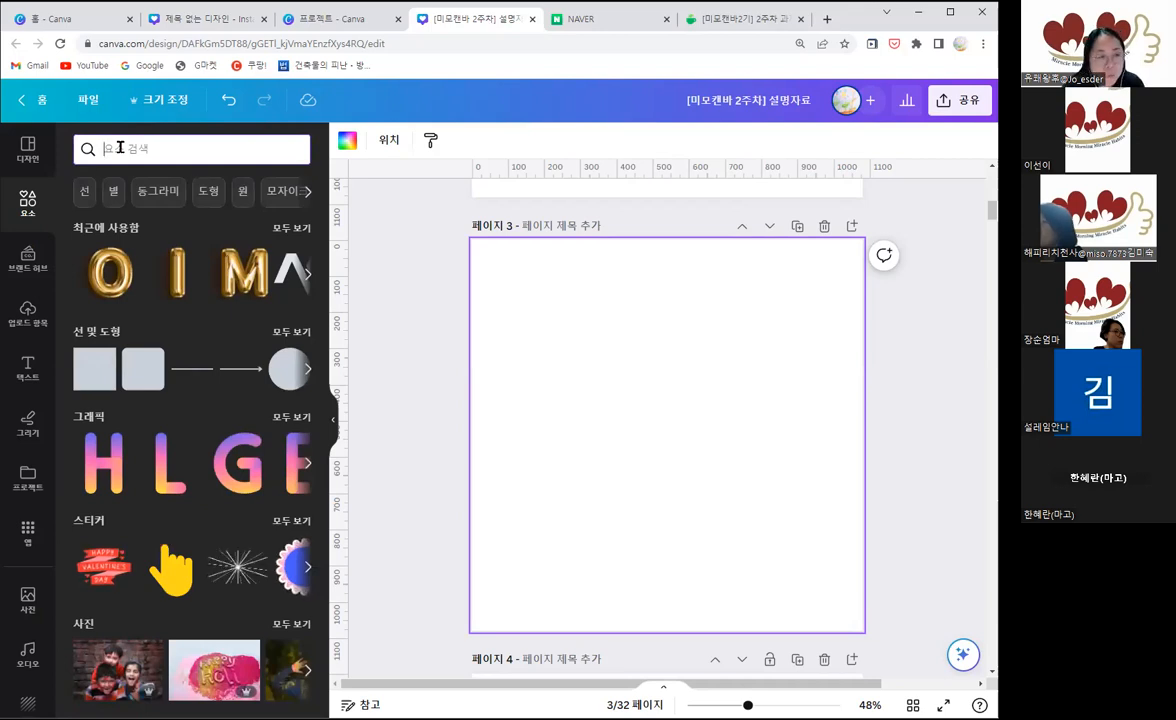
click(142, 149)
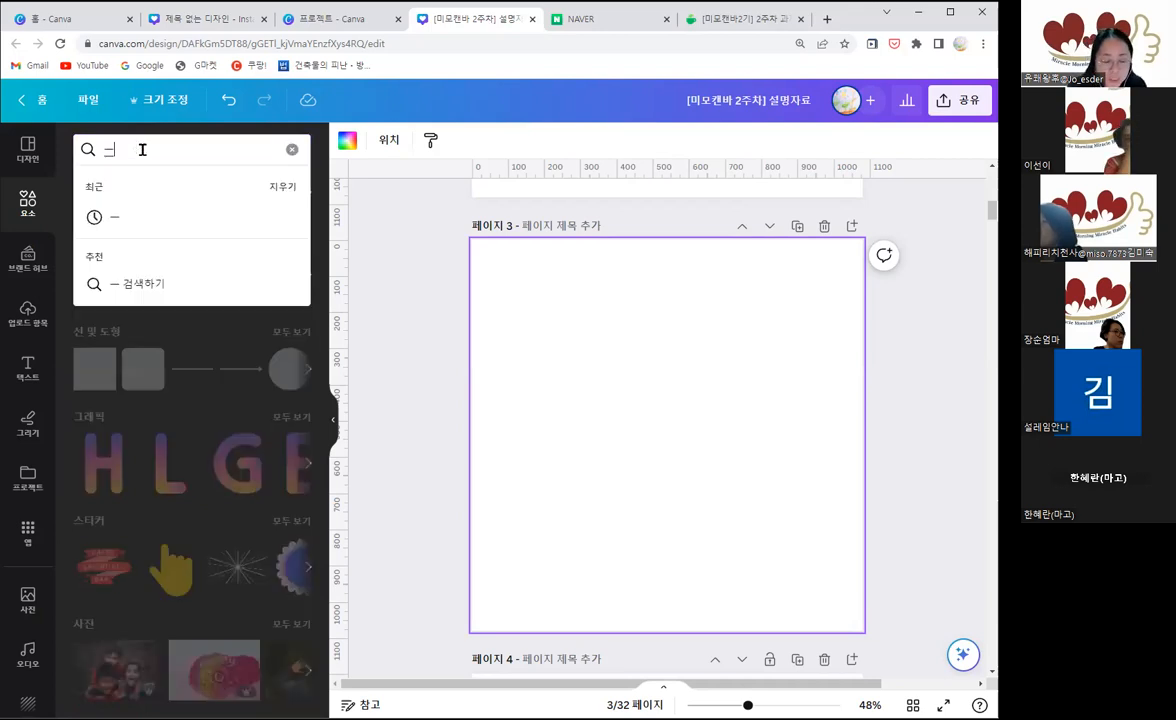
text(m)
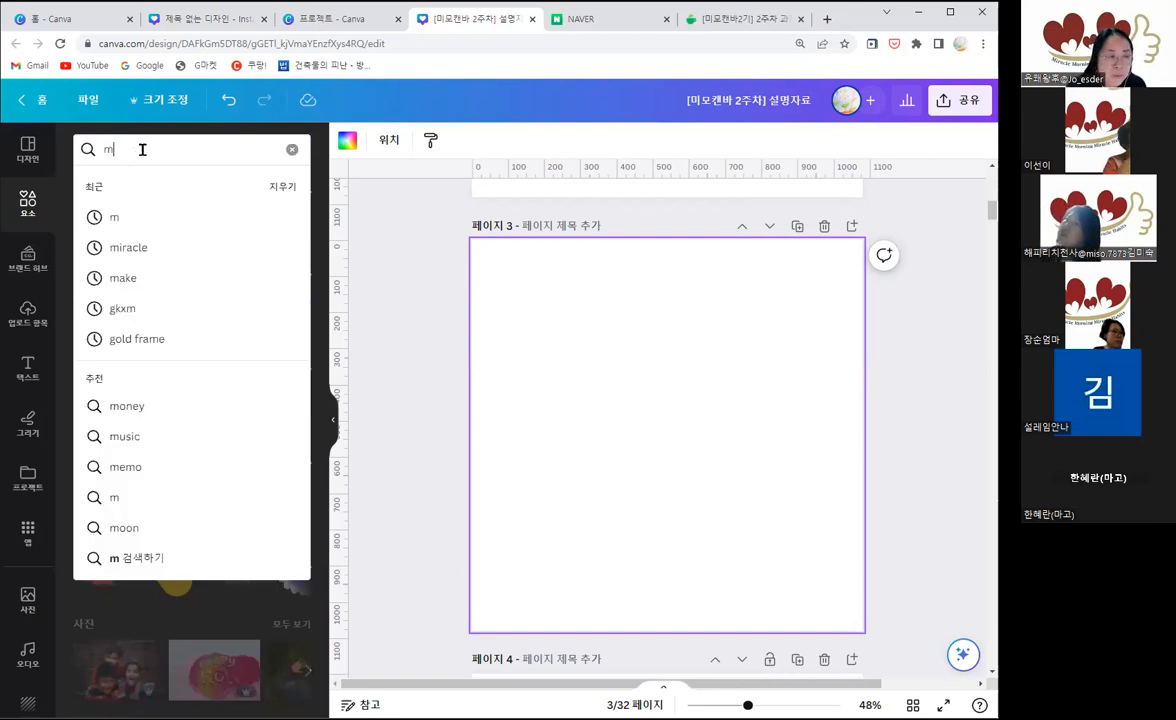
key(Return)
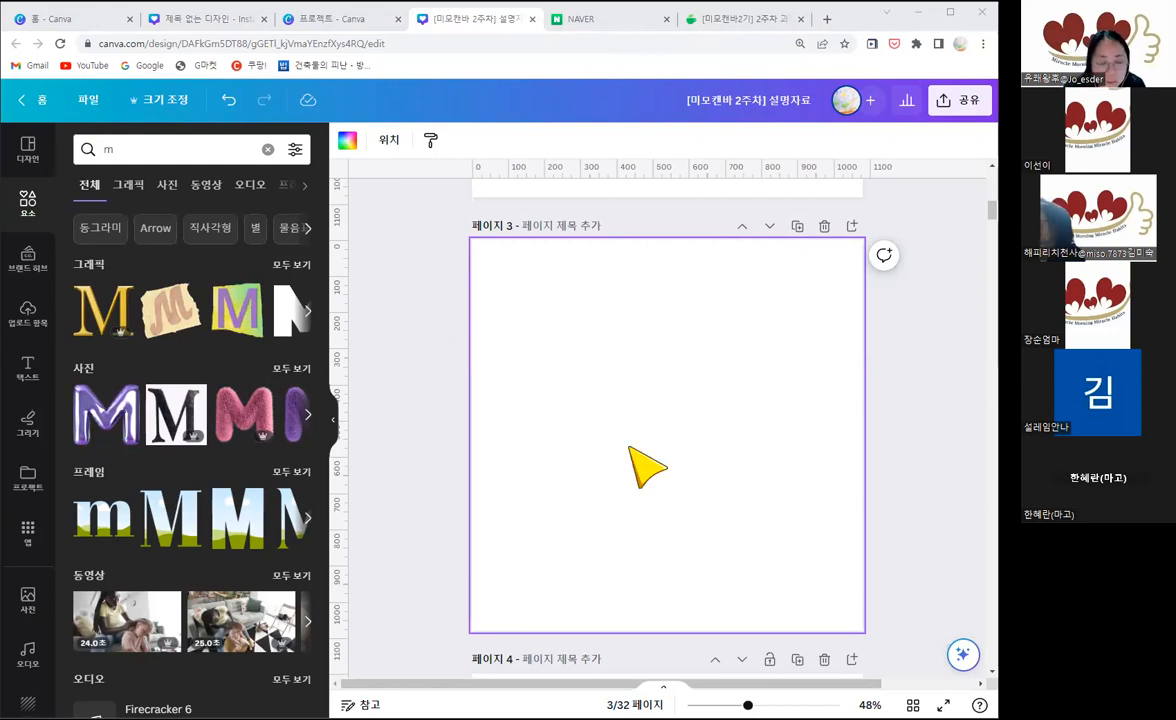
Step: Paste the screenshot of the m search results on page 3, move it to the page's upper-left corner and enlarge it to nearly page height
key(ctrl+v)
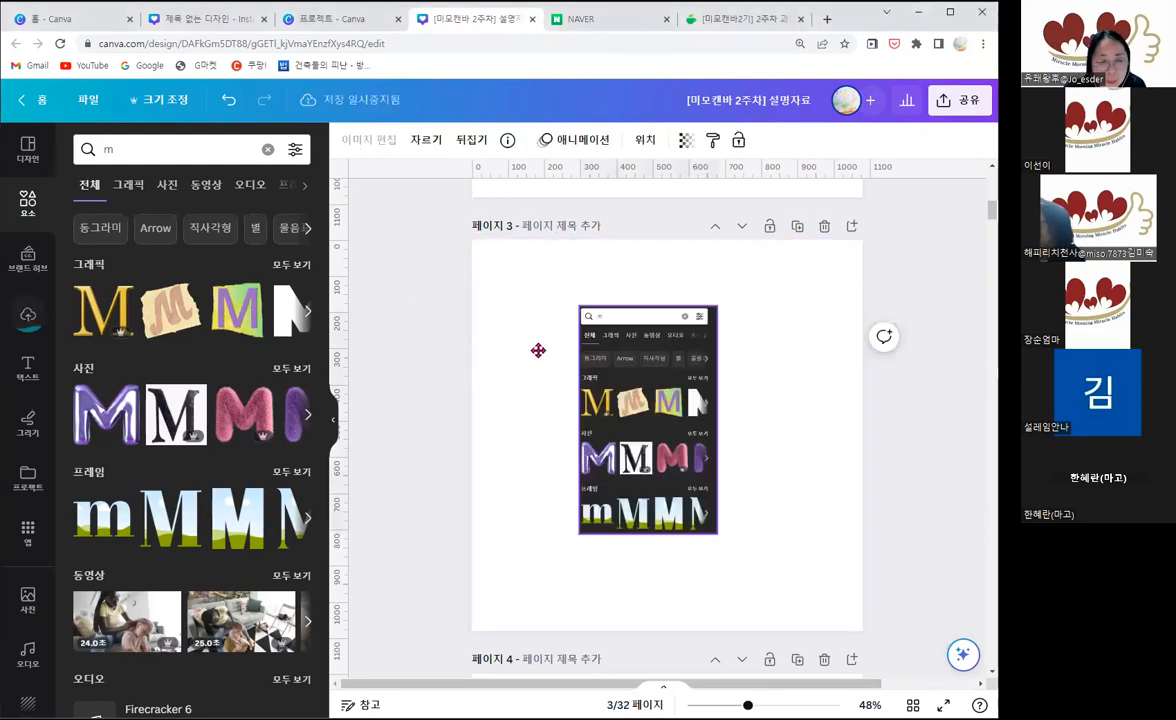
drag(634, 403, 538, 350)
click(613, 472)
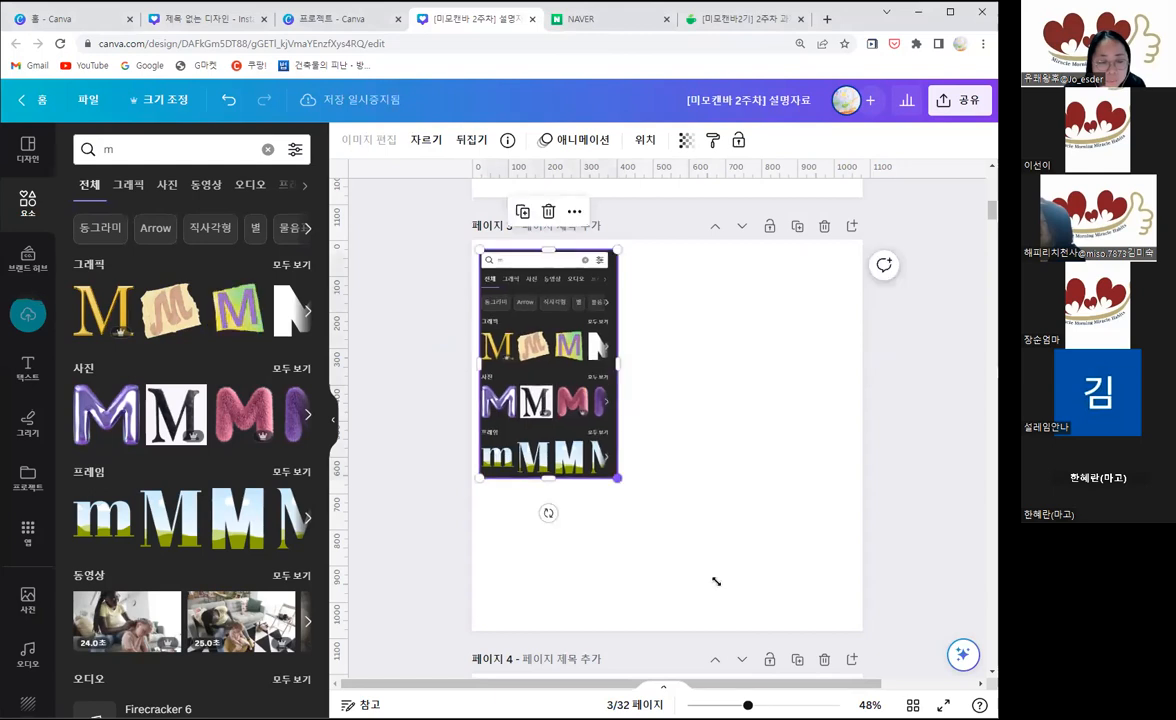
drag(716, 581, 724, 585)
click(743, 520)
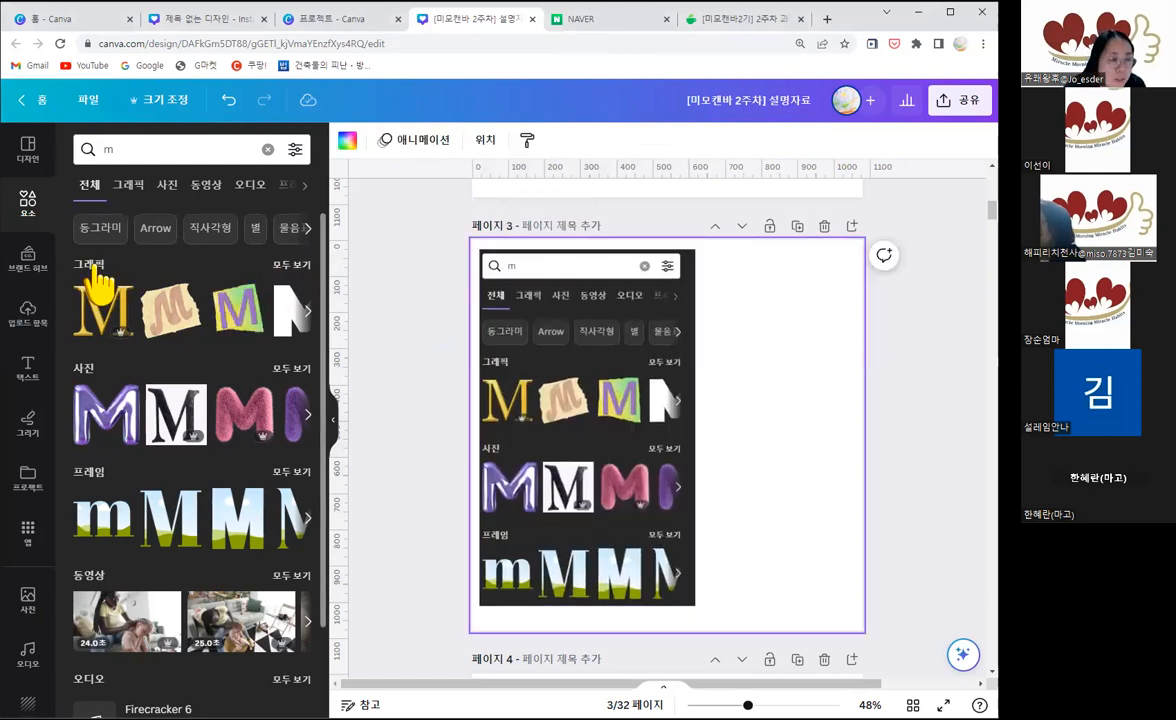
Step: Add a blank page after page 3 and place the pink round m button from the full graphics results in its upper-left area
click(293, 265)
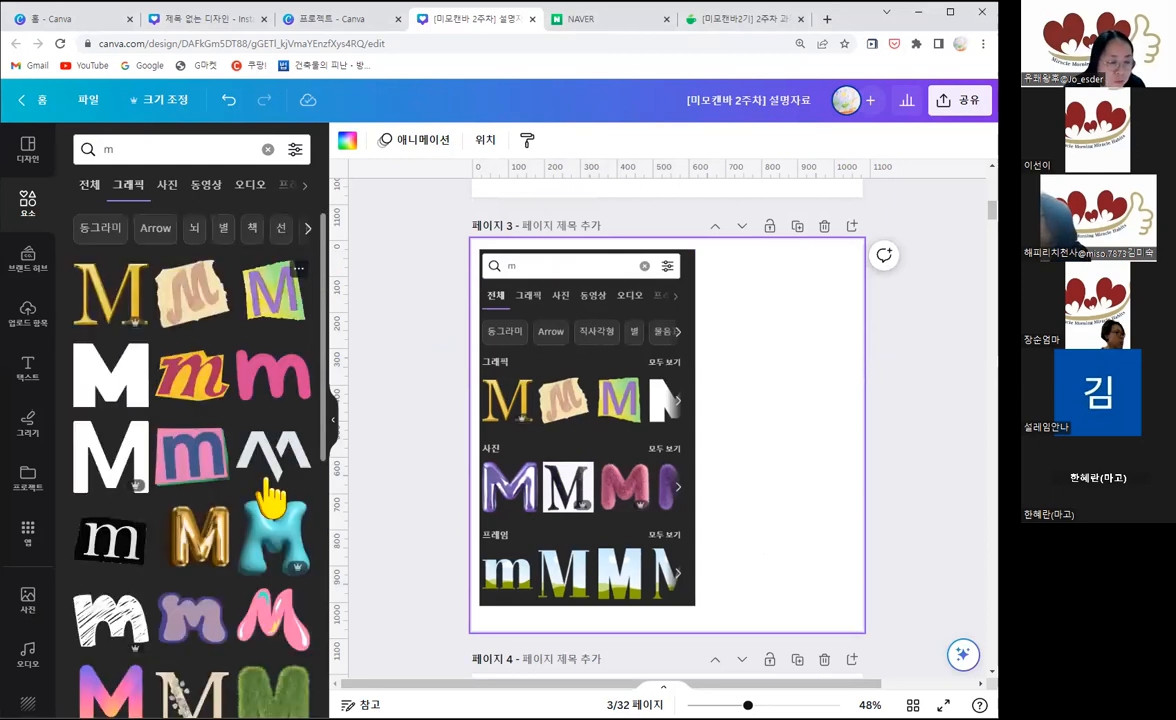
scroll(270, 495, down, 2)
scroll(268, 480, down, 4)
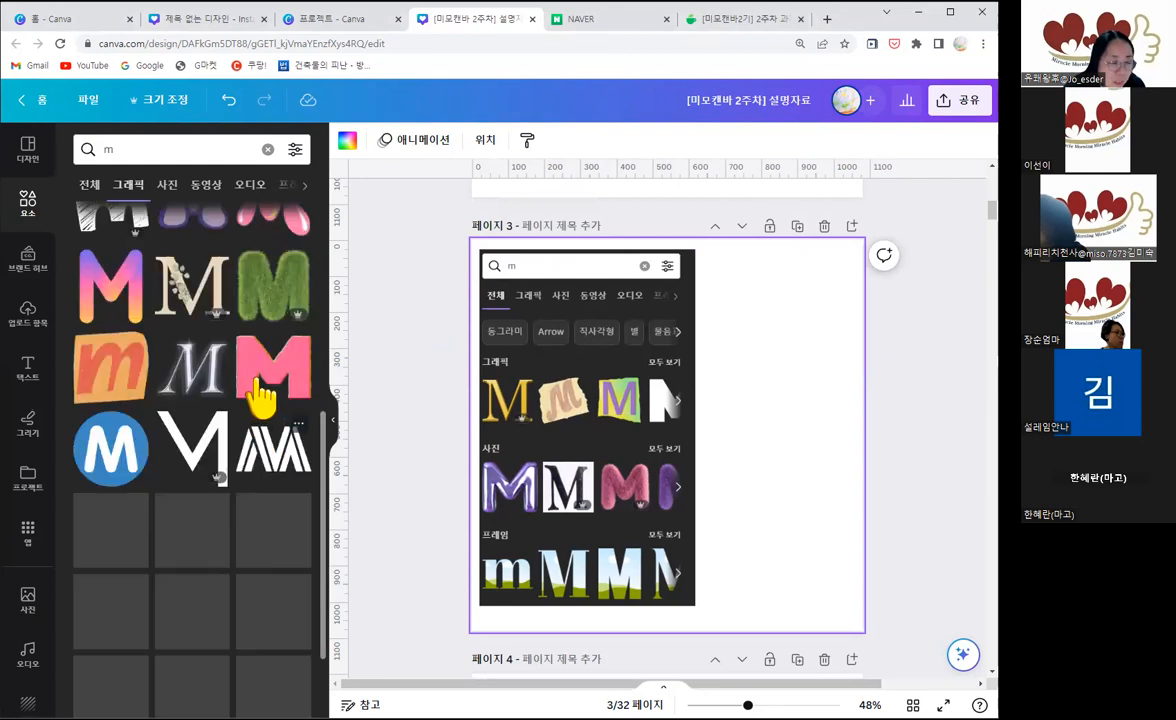
scroll(268, 460, down, 3)
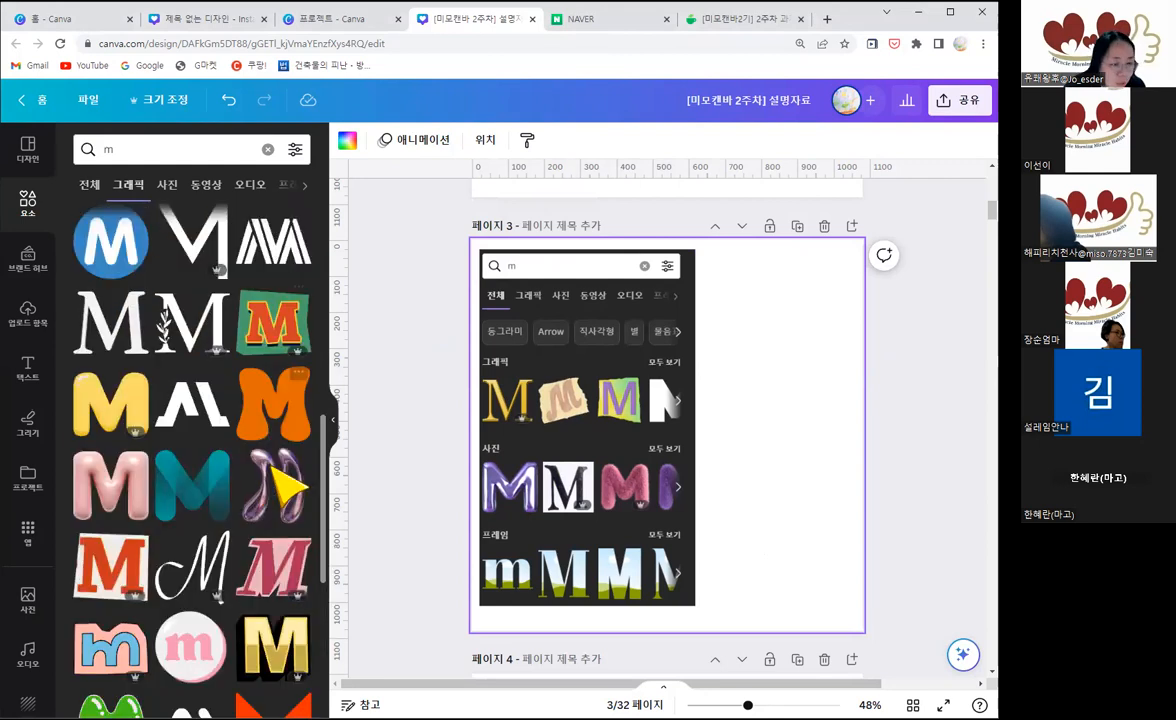
scroll(275, 490, down, 1)
scroll(275, 490, down, 2)
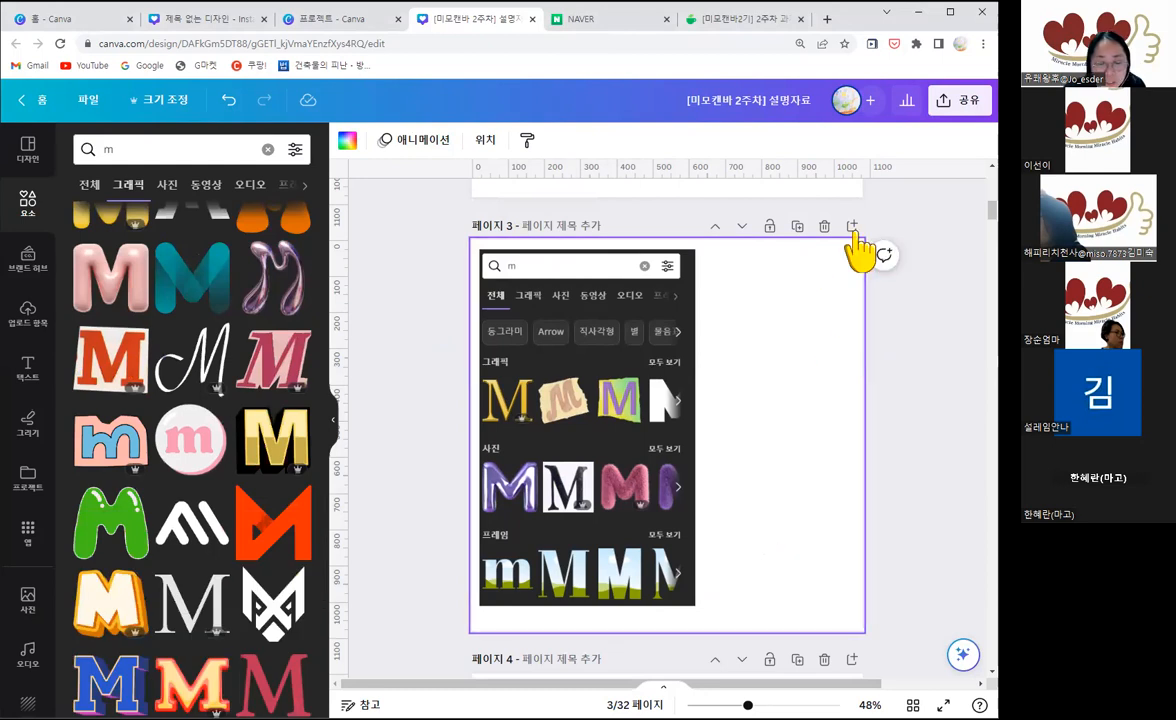
click(853, 228)
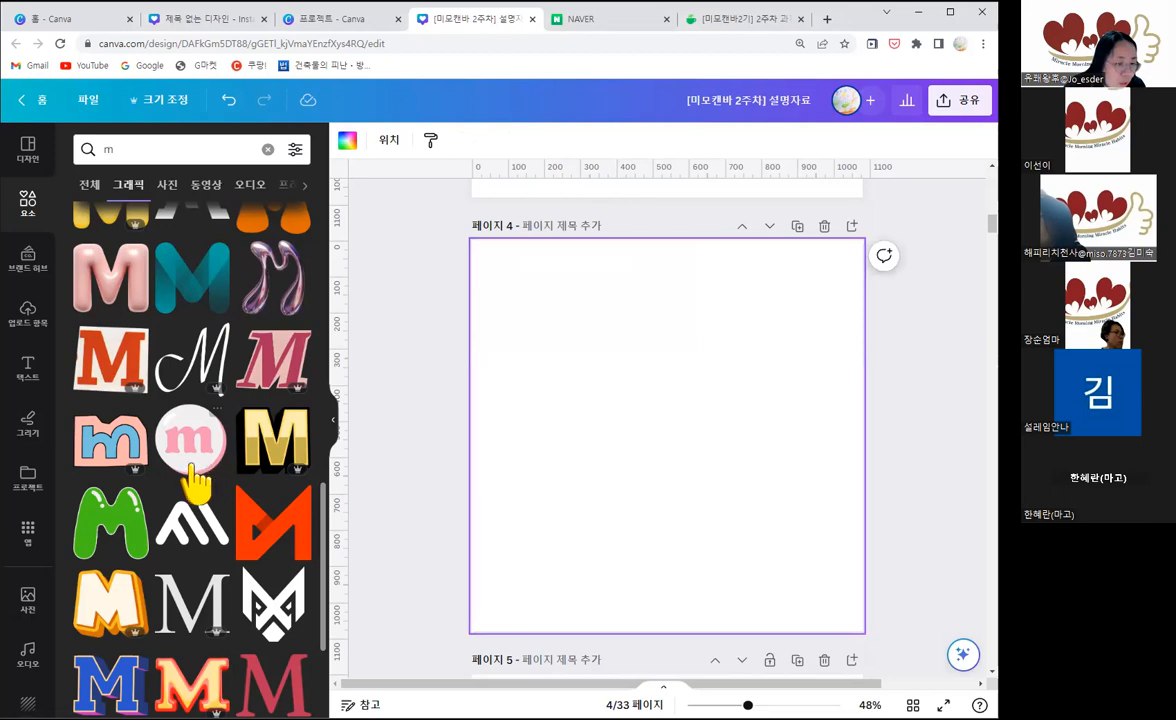
click(192, 450)
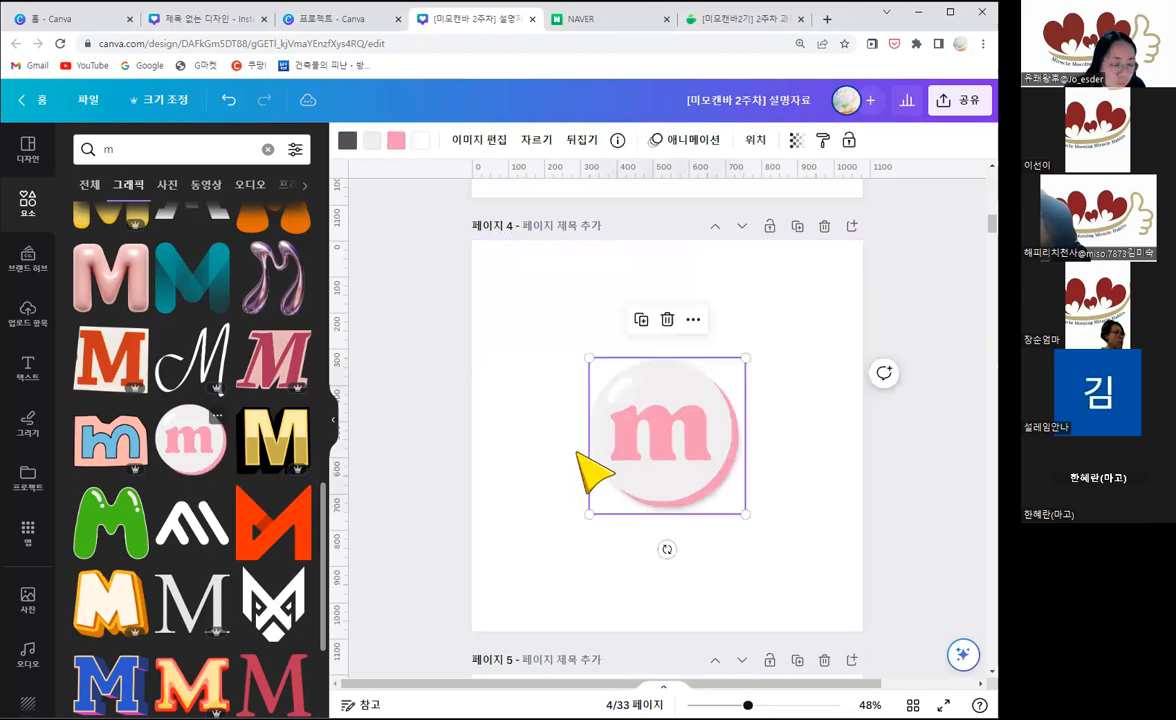
drag(667, 482, 522, 361)
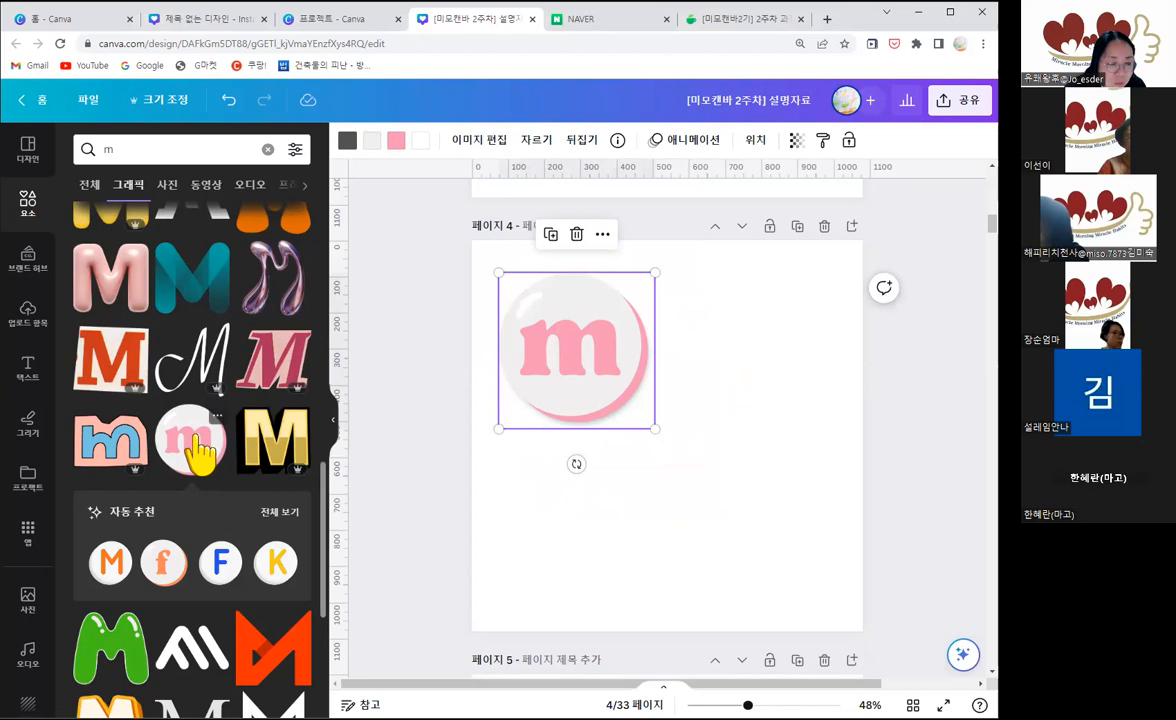
Step: Show all auto-recommended letter buttons matching the pink m graphic, and delete the extra m button inserted on page 4
click(196, 440)
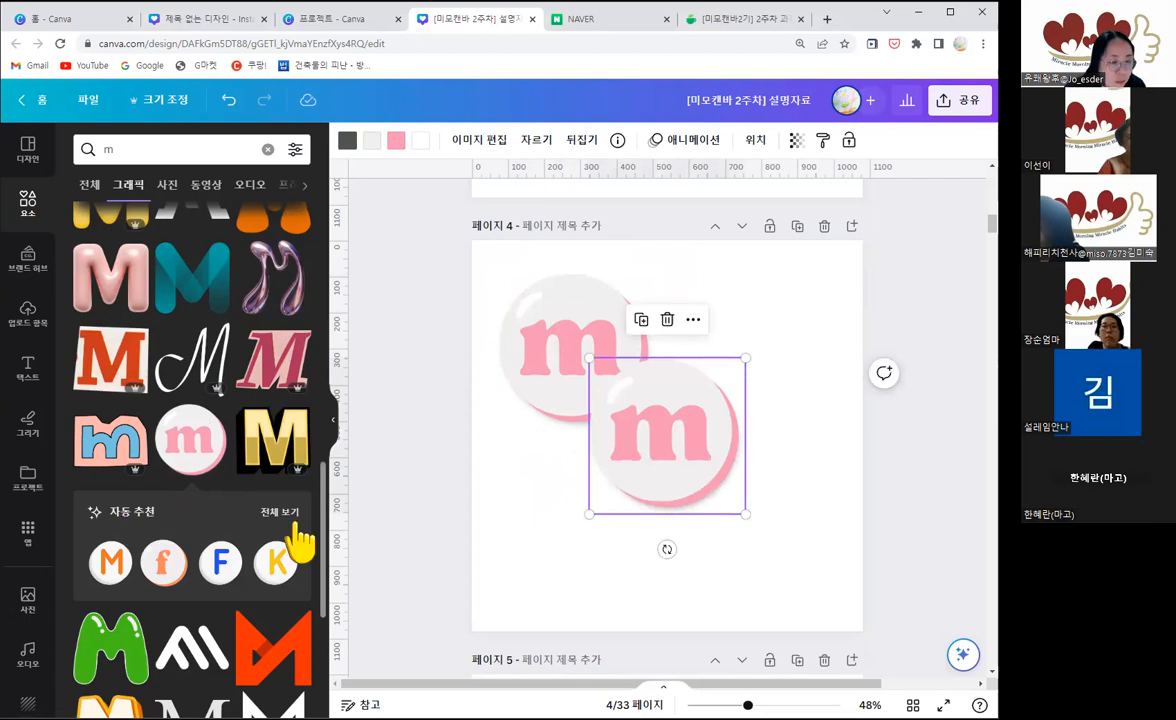
click(285, 518)
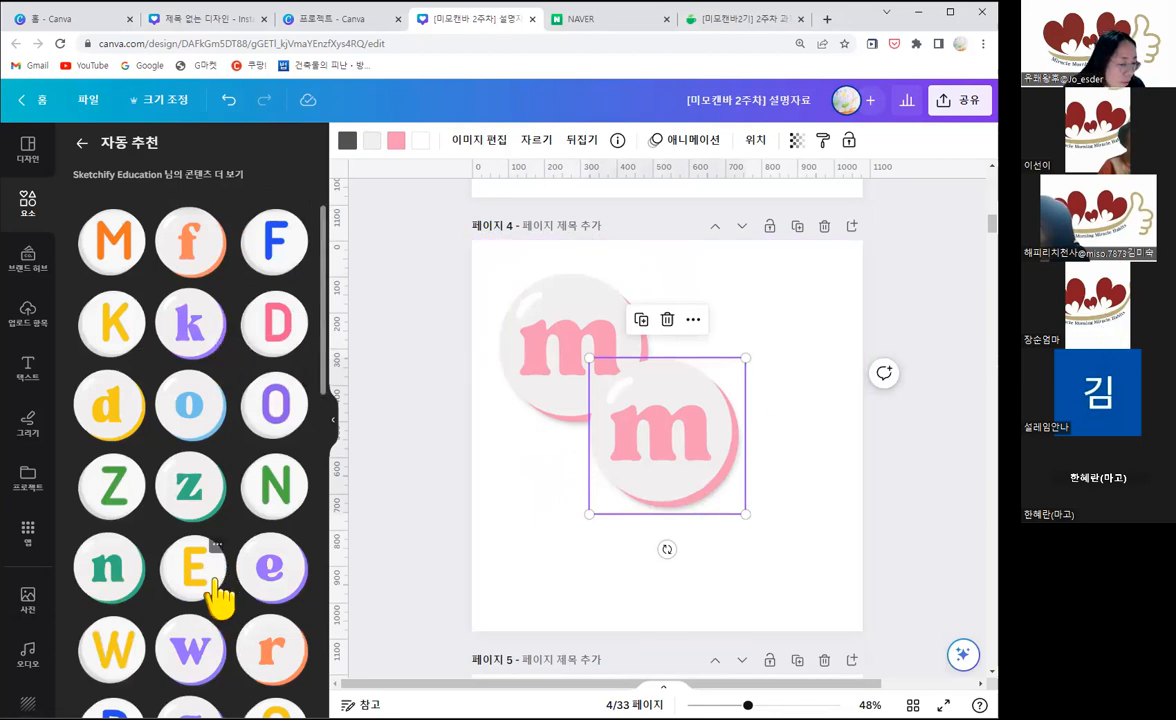
scroll(235, 610, down, 1)
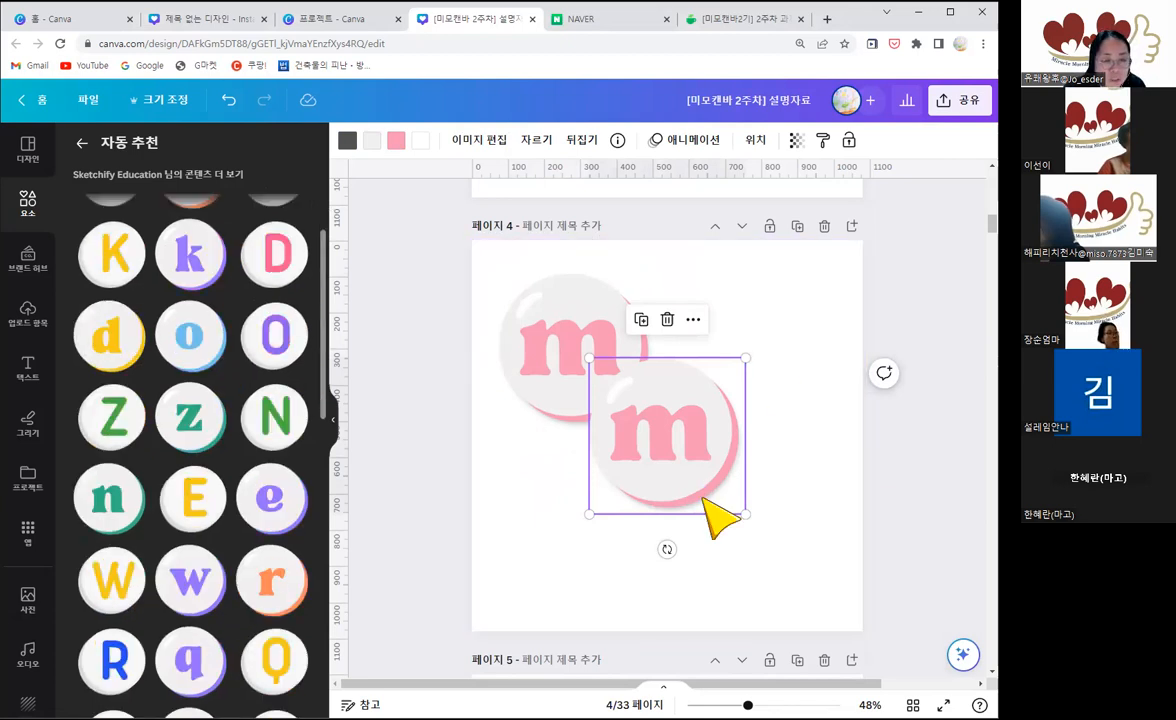
key(Delete)
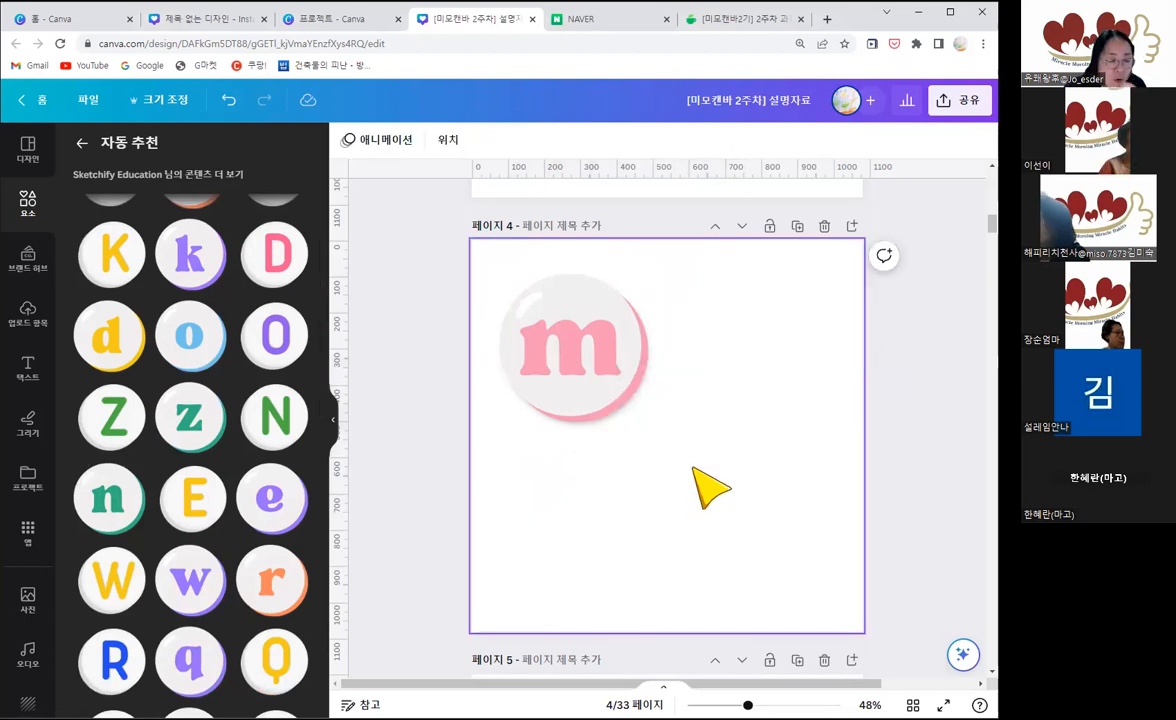
drag(580, 347, 580, 514)
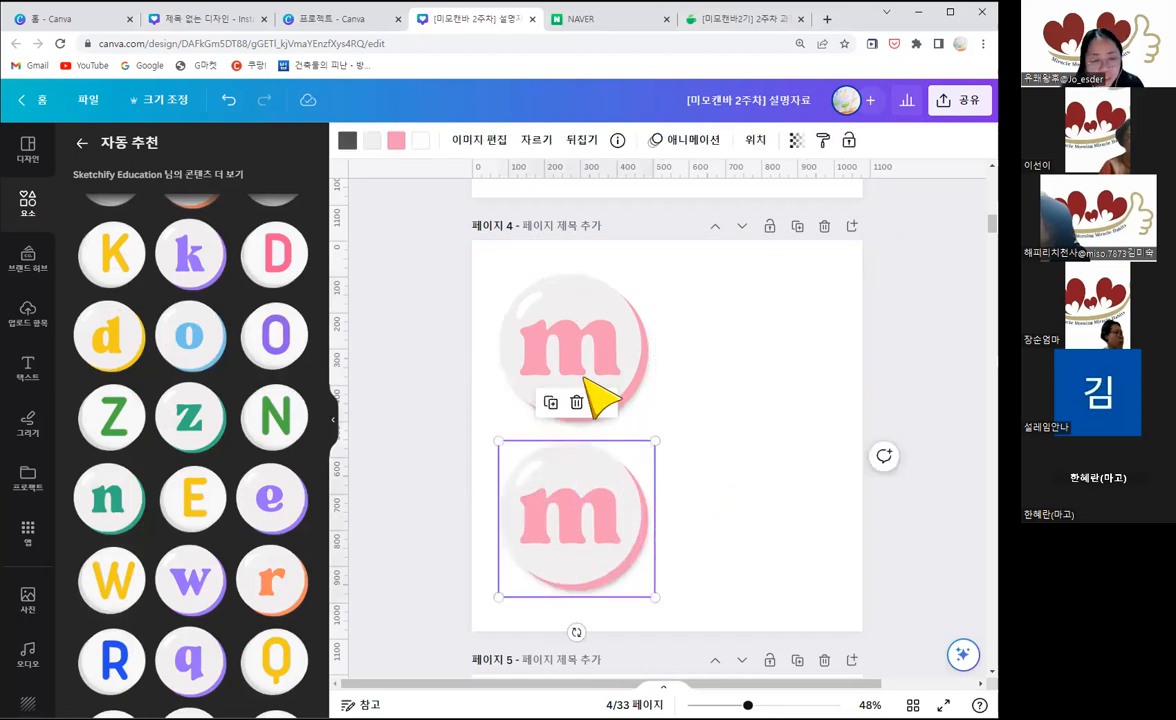
click(576, 402)
click(582, 500)
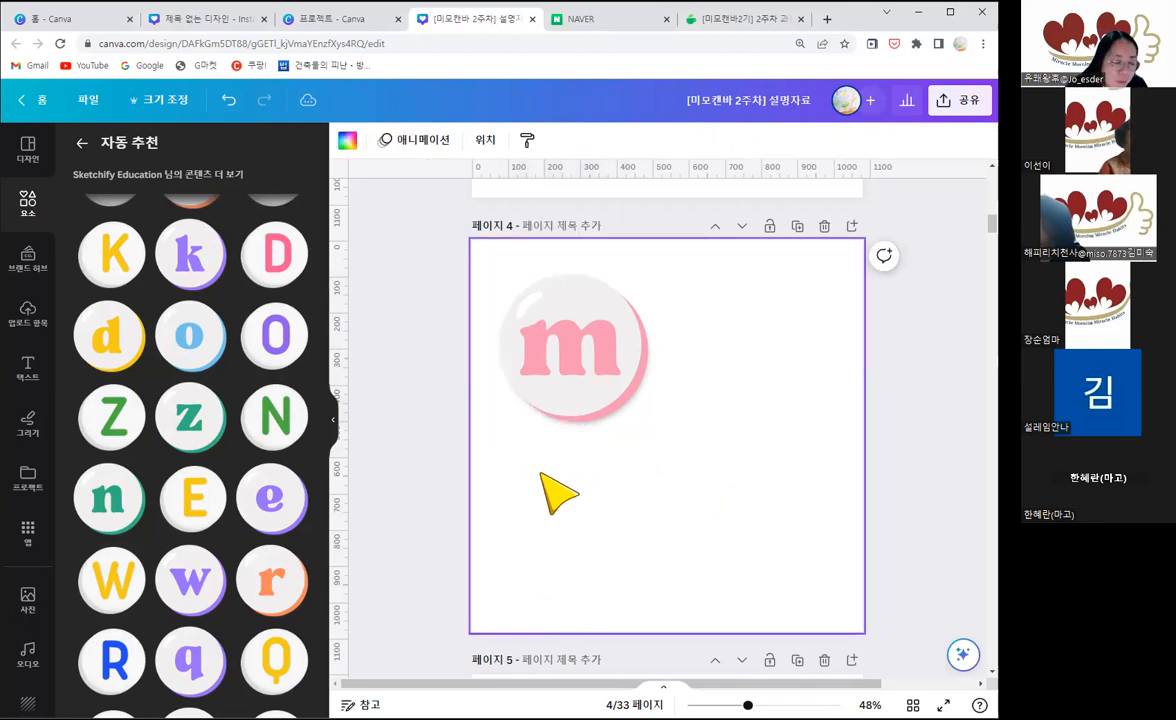
click(280, 342)
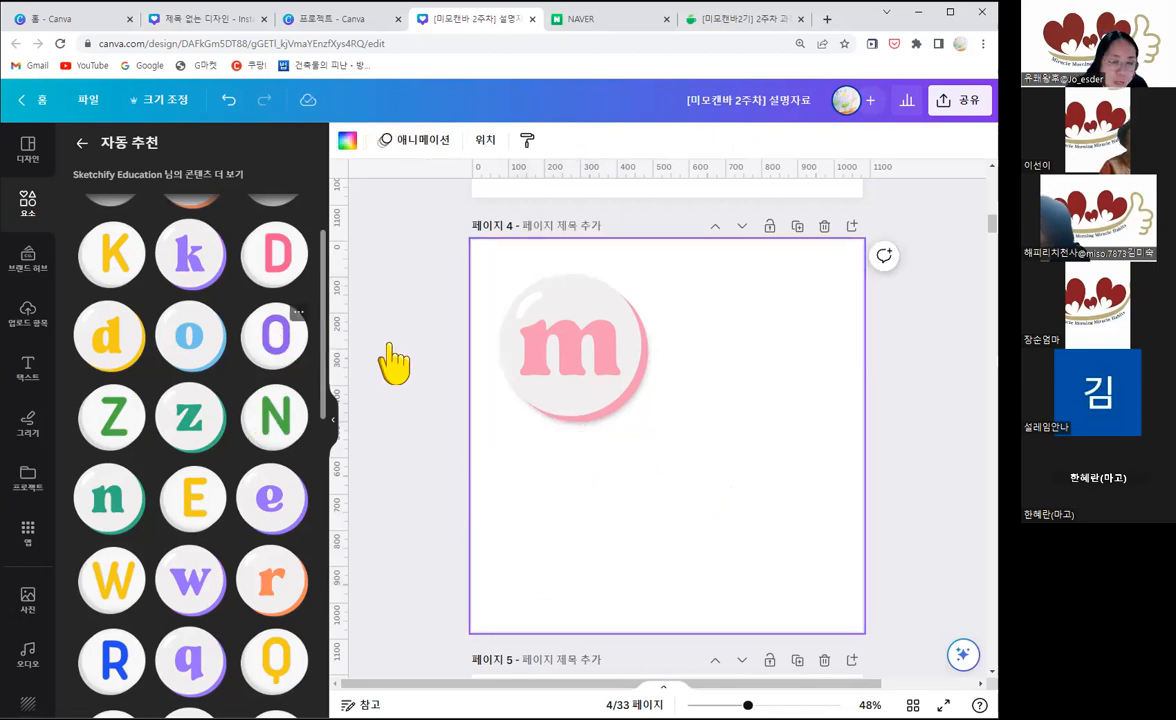
drag(674, 464, 740, 390)
key(Delete)
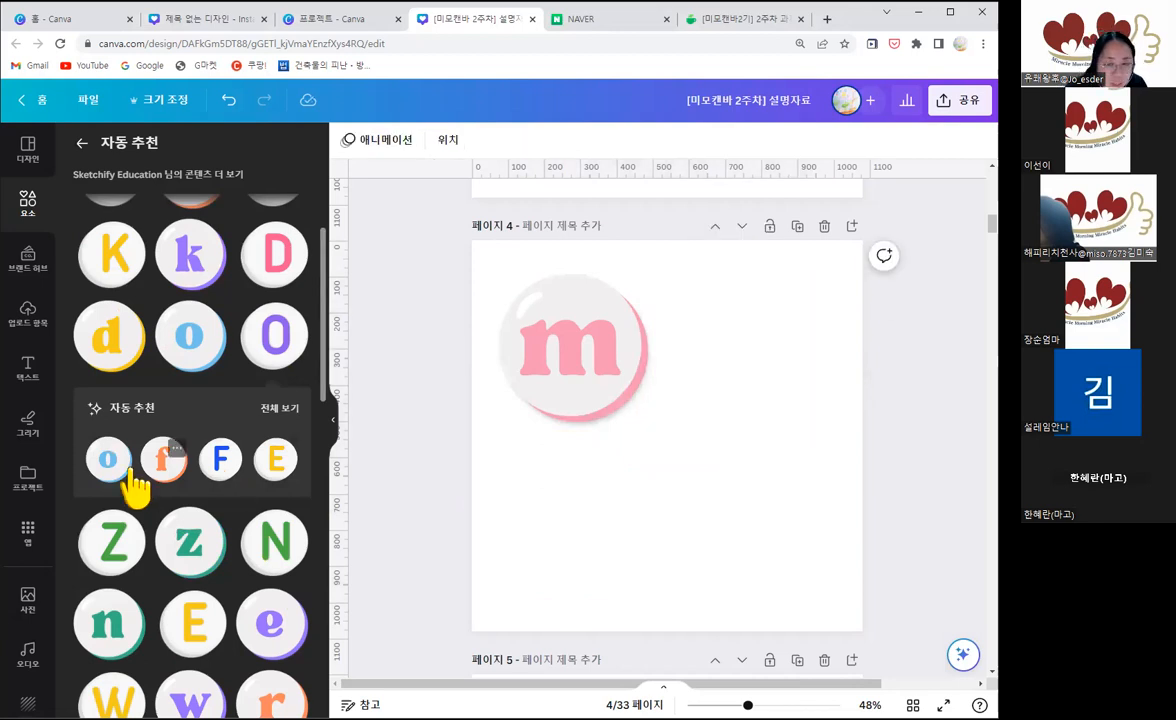
Step: Place the blue round o button in page 4's lower-right area and the matching blue i button directly above it, beside the m
click(128, 470)
drag(673, 463, 748, 557)
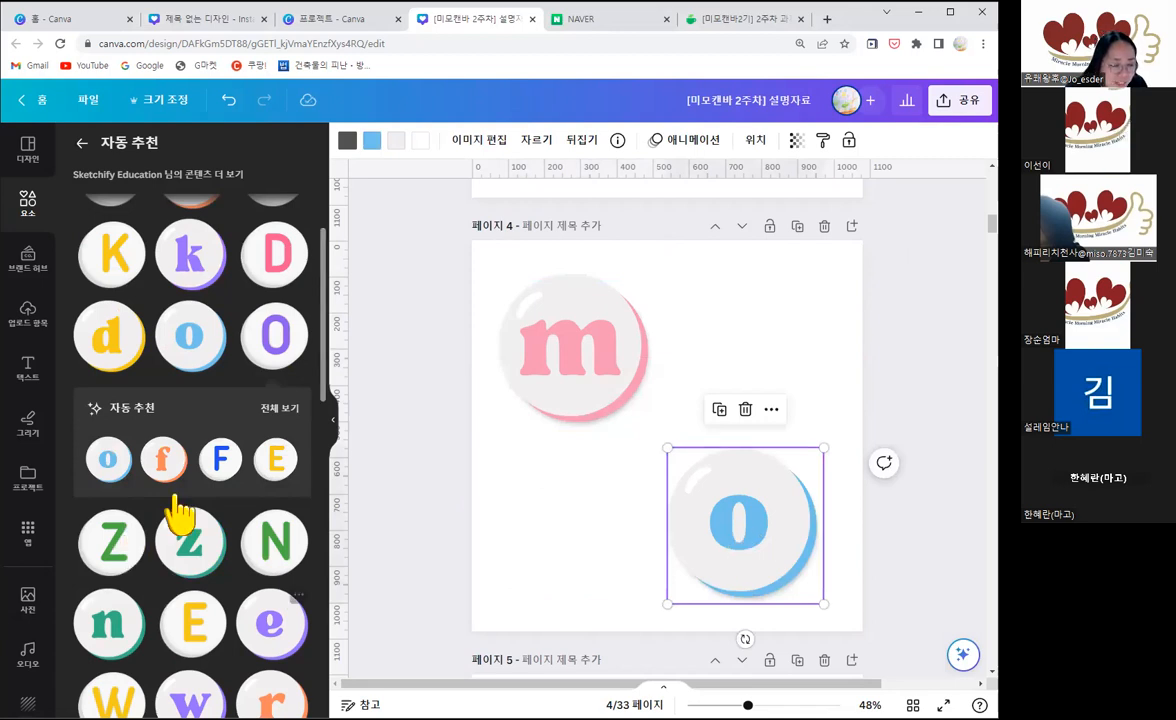
scroll(180, 515, down, 2)
scroll(180, 512, down, 3)
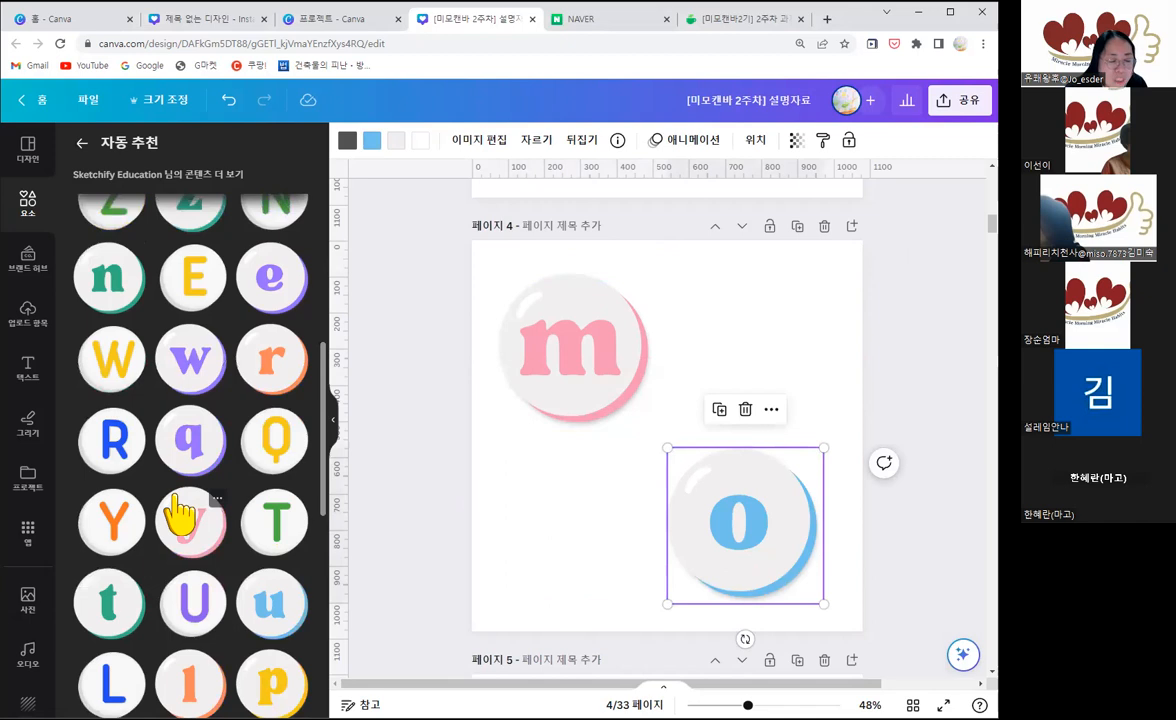
scroll(180, 515, down, 2)
scroll(180, 515, down, 2)
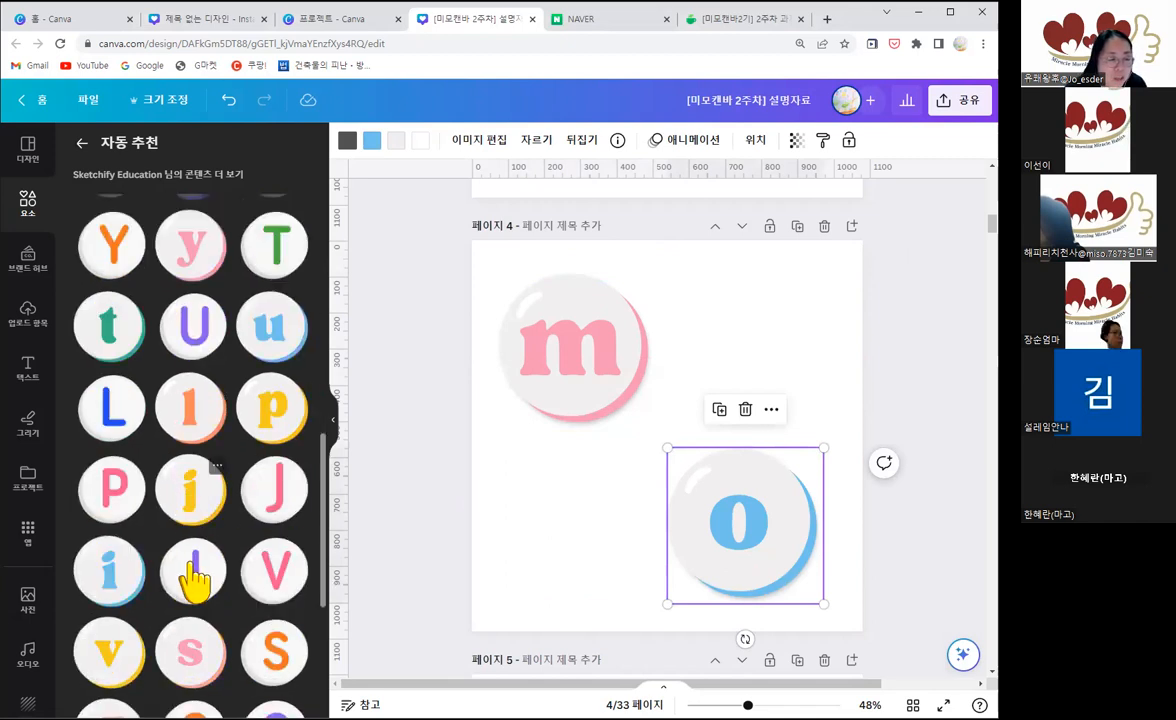
drag(117, 576, 755, 375)
scroll(195, 655, down, 3)
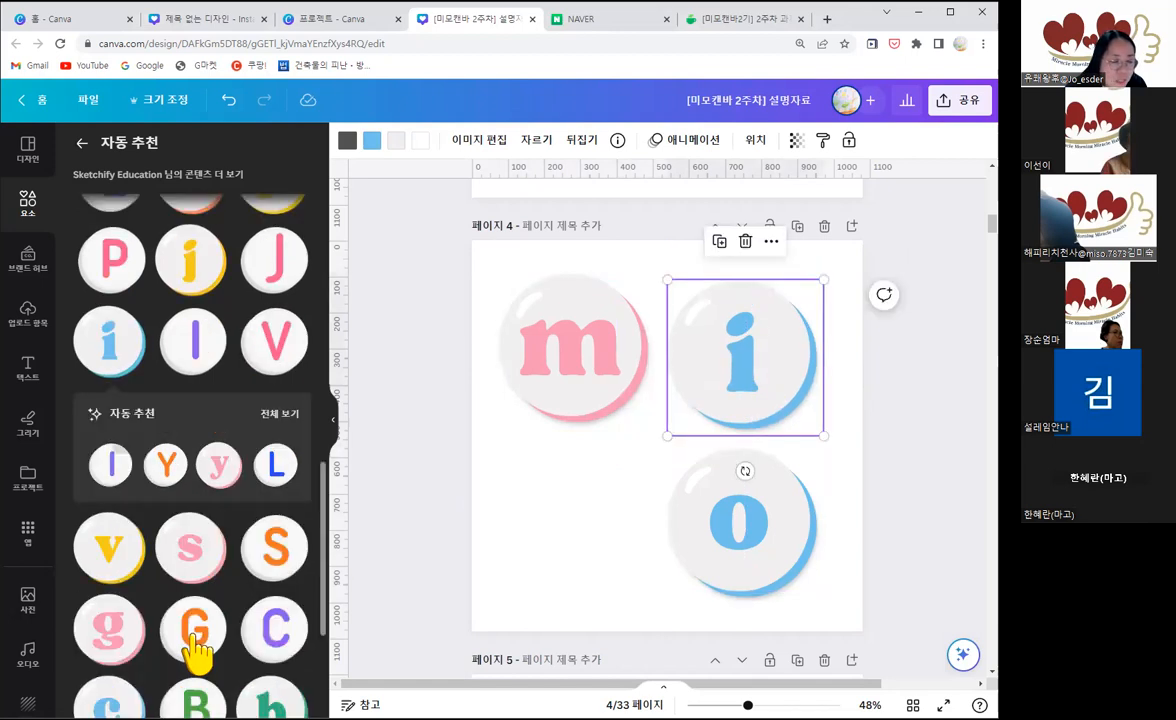
scroll(197, 655, down, 1)
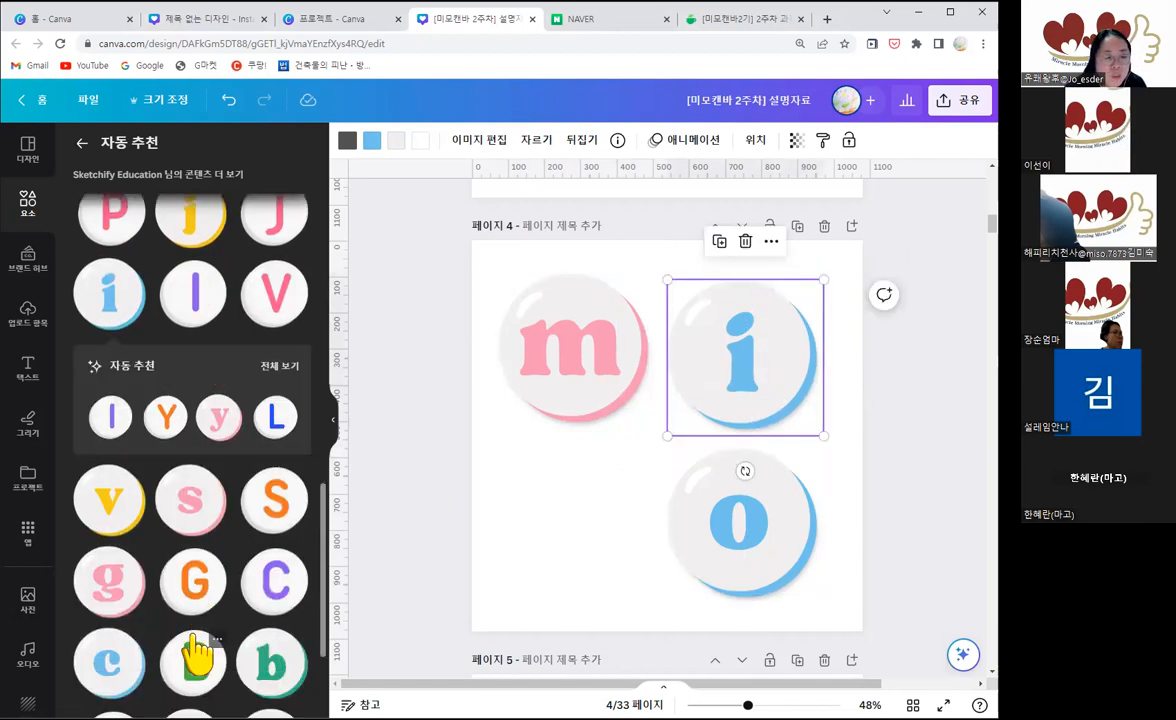
scroll(197, 655, down, 3)
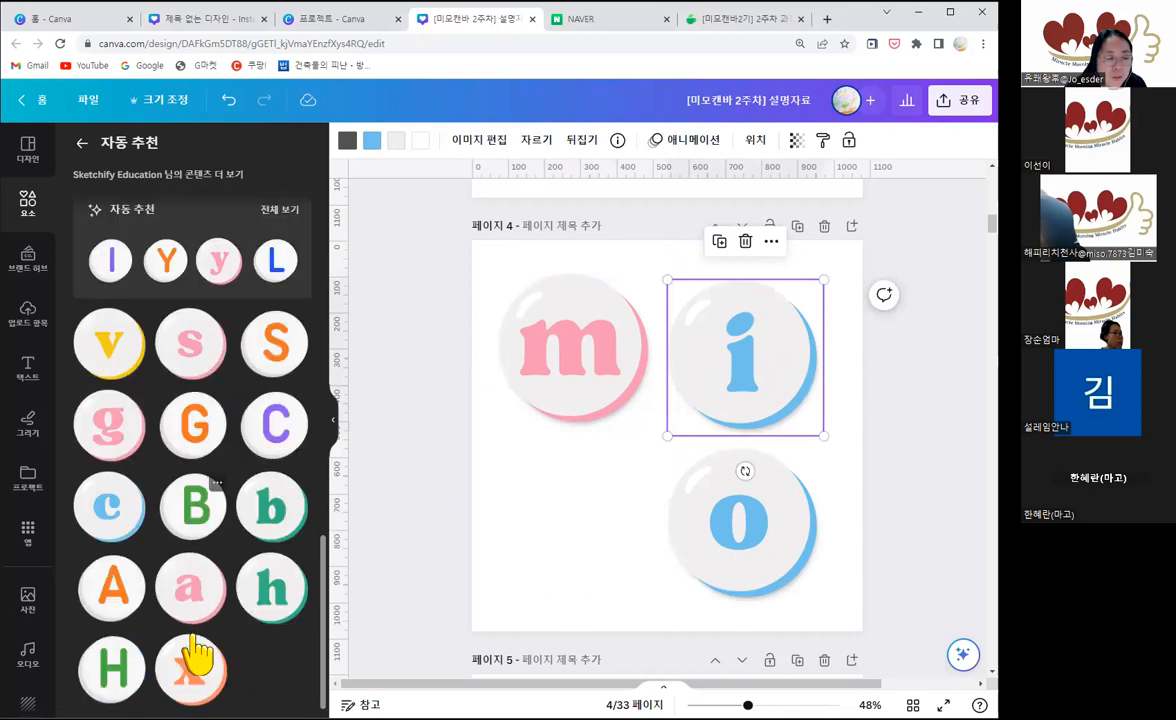
scroll(197, 655, up, 7)
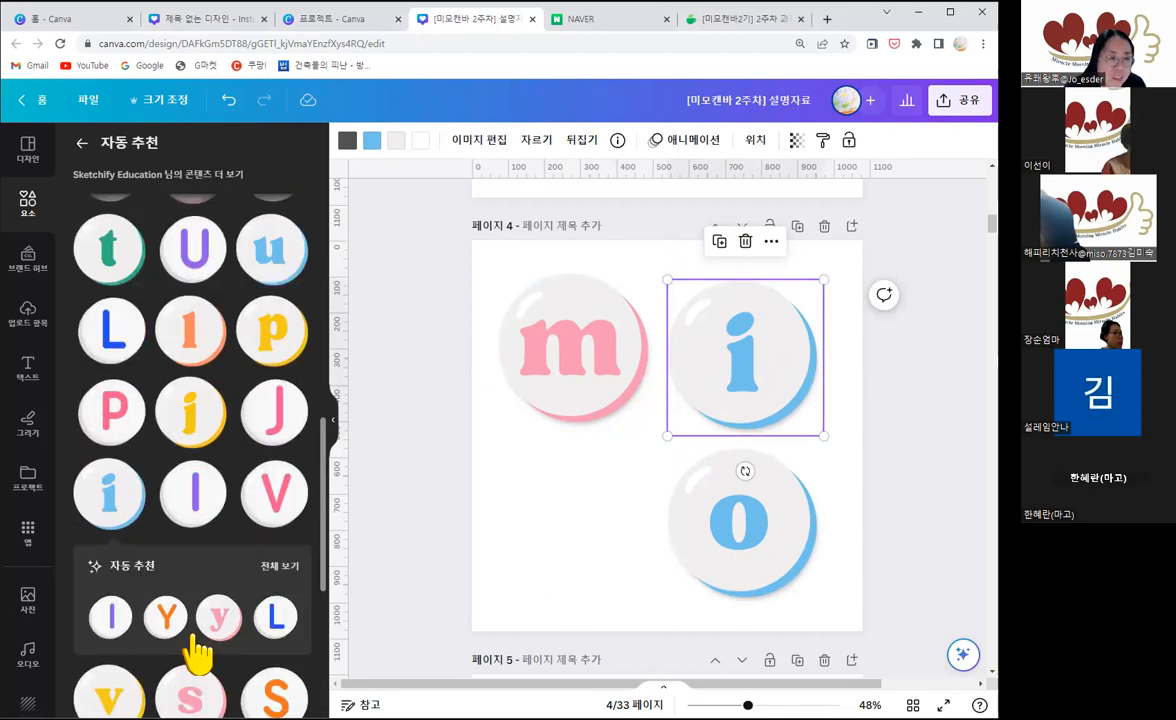
scroll(197, 655, up, 12)
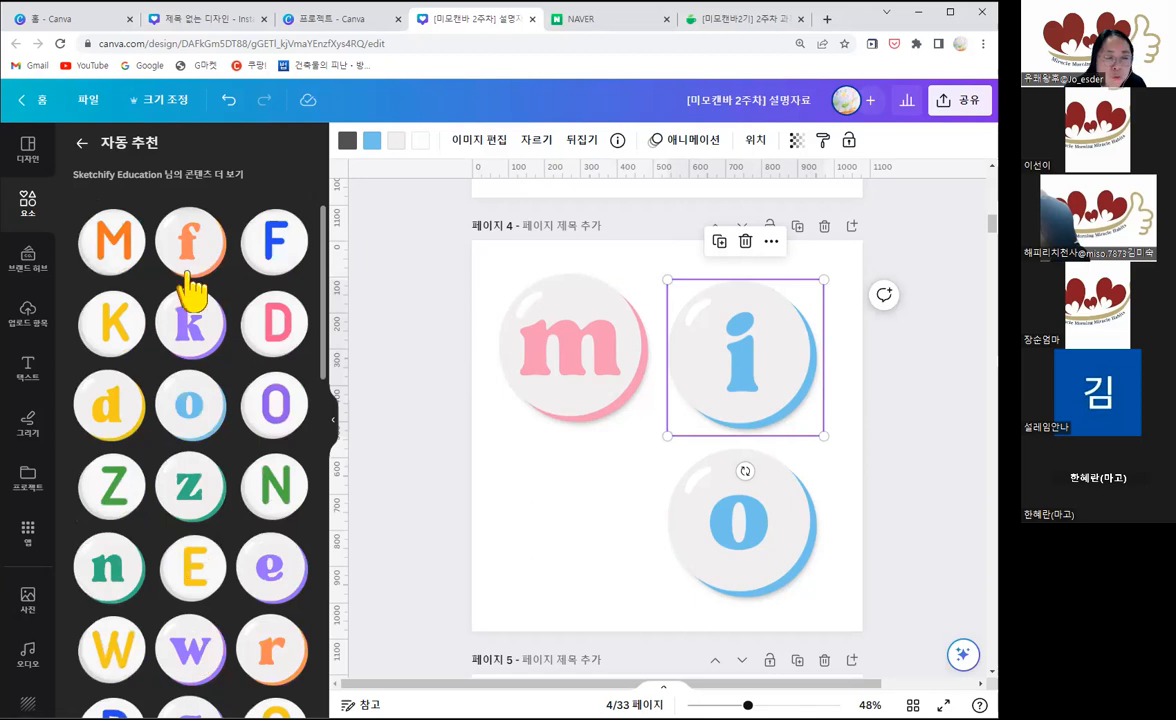
Step: Open the collection that the pink m button belongs to and look through all its graphics
click(573, 366)
click(573, 366)
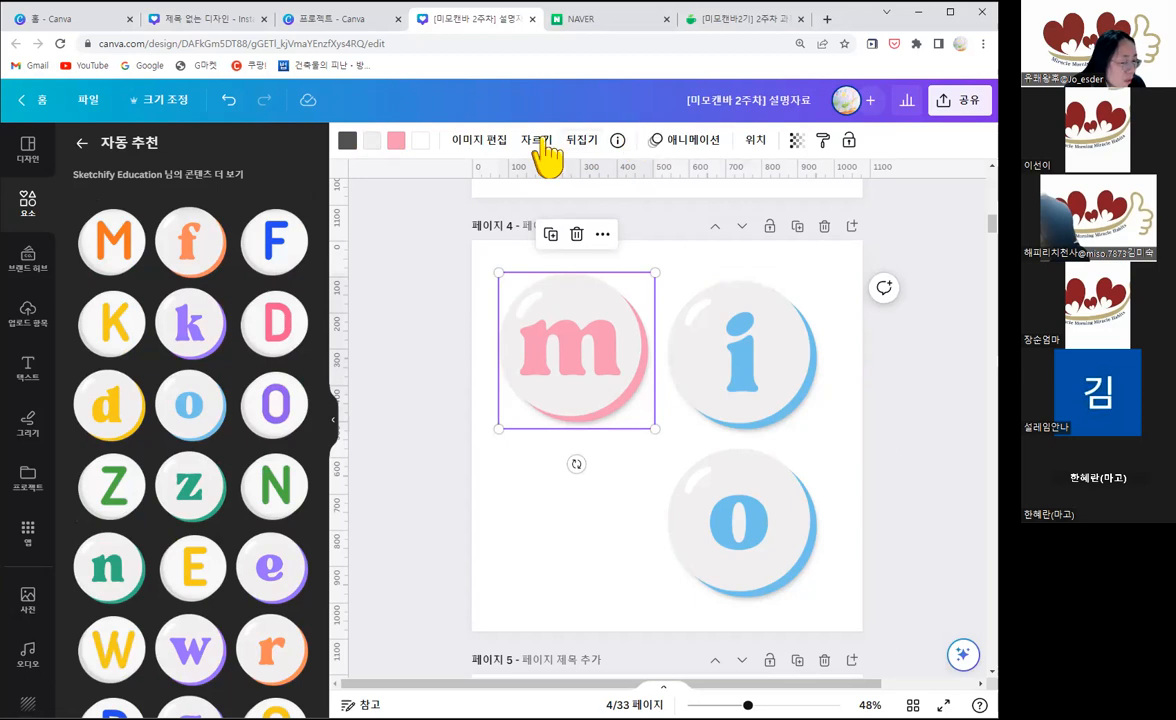
click(618, 142)
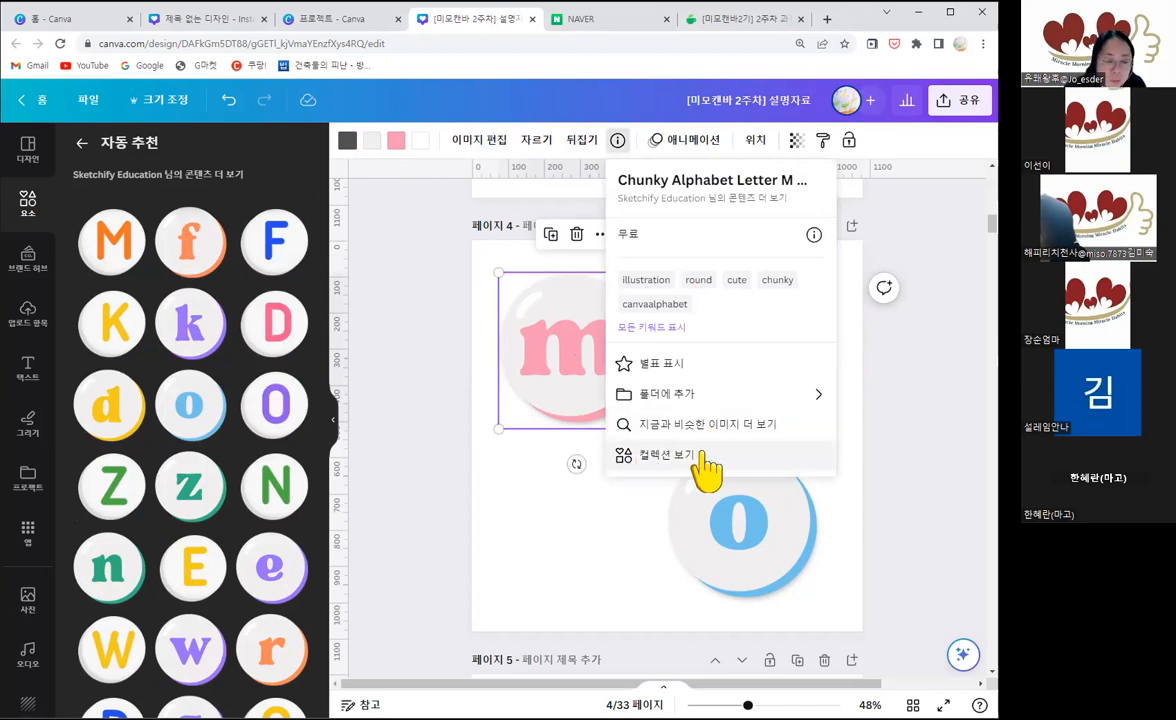
click(654, 464)
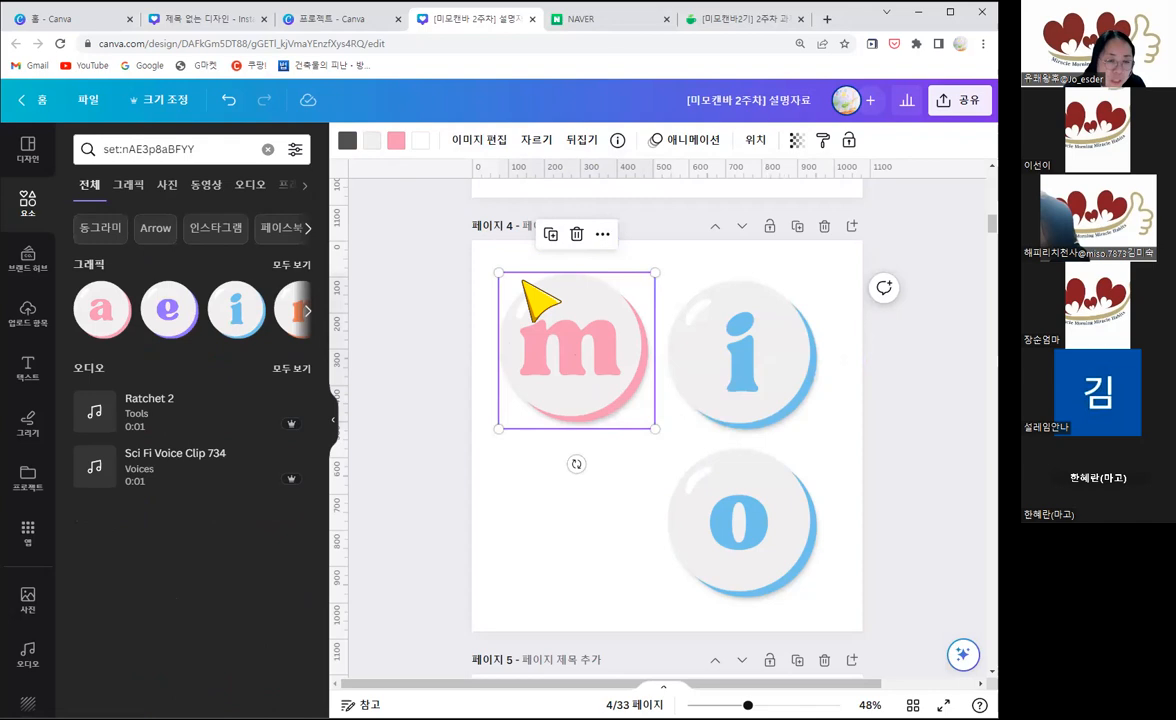
click(291, 265)
scroll(200, 530, down, 2)
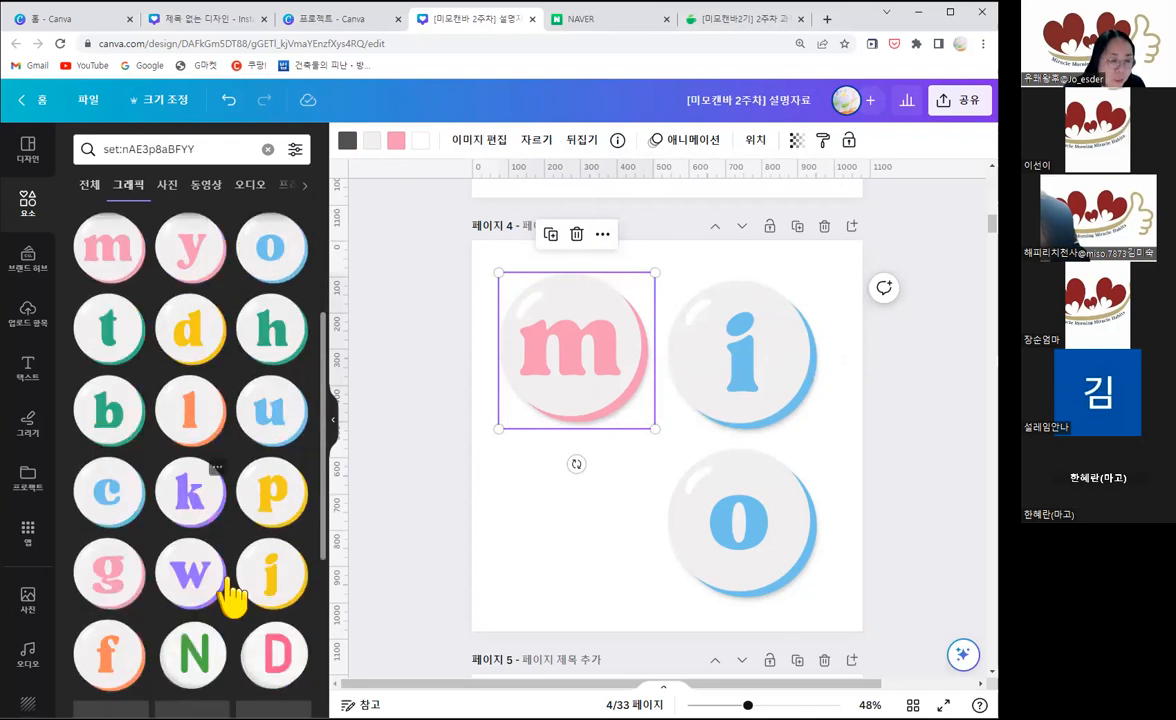
scroll(226, 560, down, 1)
scroll(155, 428, up, 1)
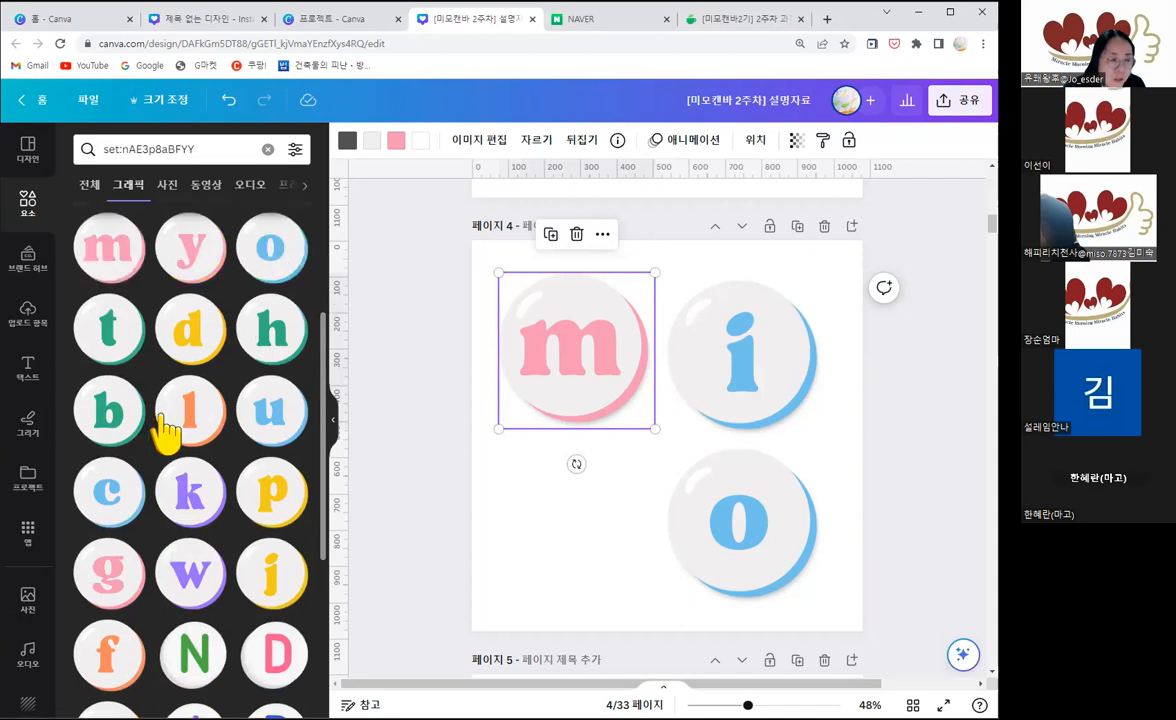
scroll(165, 430, up, 3)
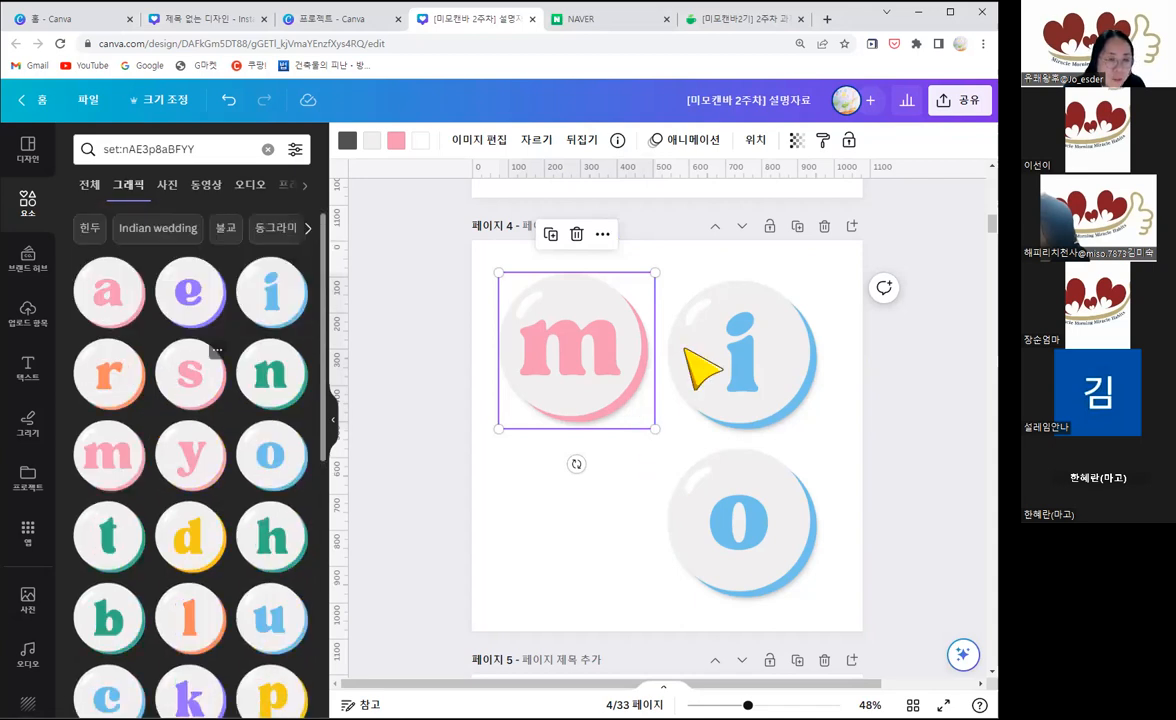
Step: Show more images similar to the pink m button and look over the recommended letters
click(618, 141)
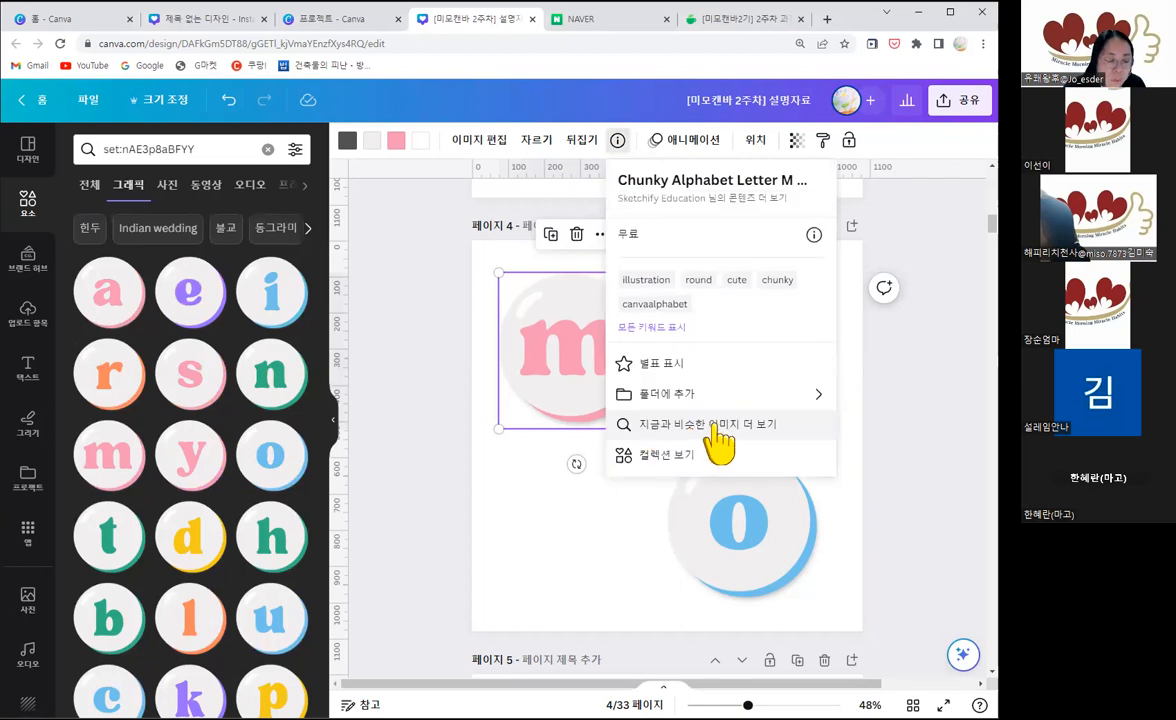
click(713, 426)
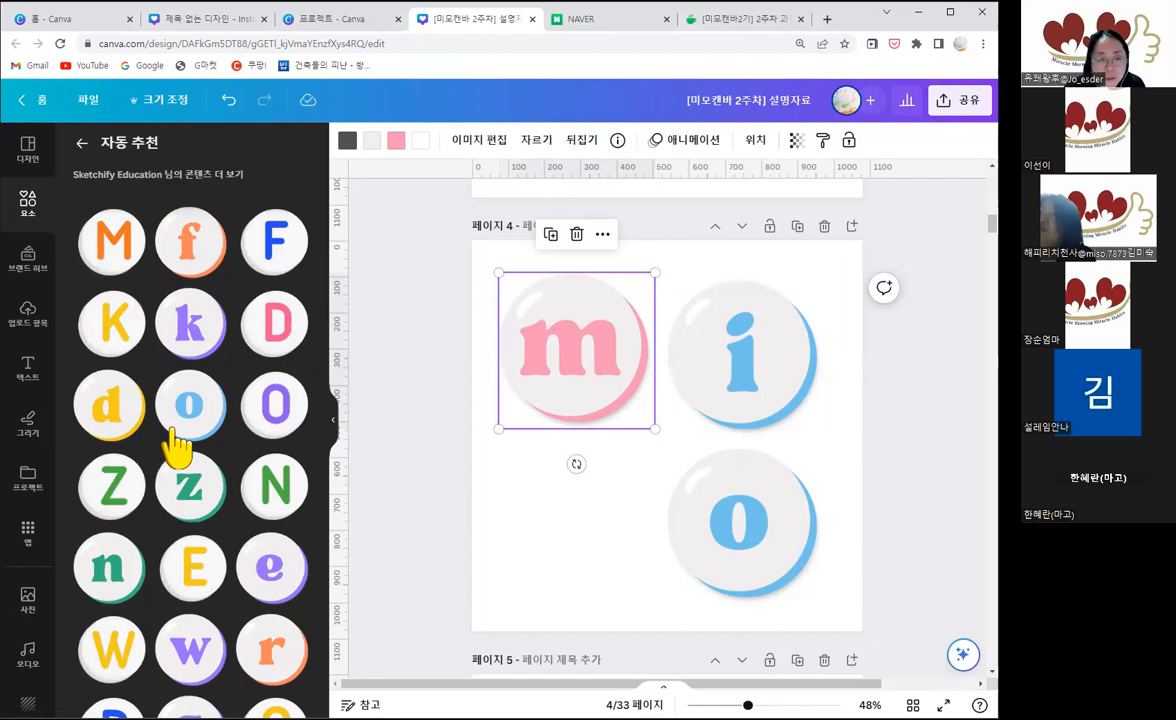
scroll(178, 446, down, 2)
scroll(137, 394, up, 1)
Step: Leave the recommendations, search the design elements for "m" and show all graphics results
click(82, 144)
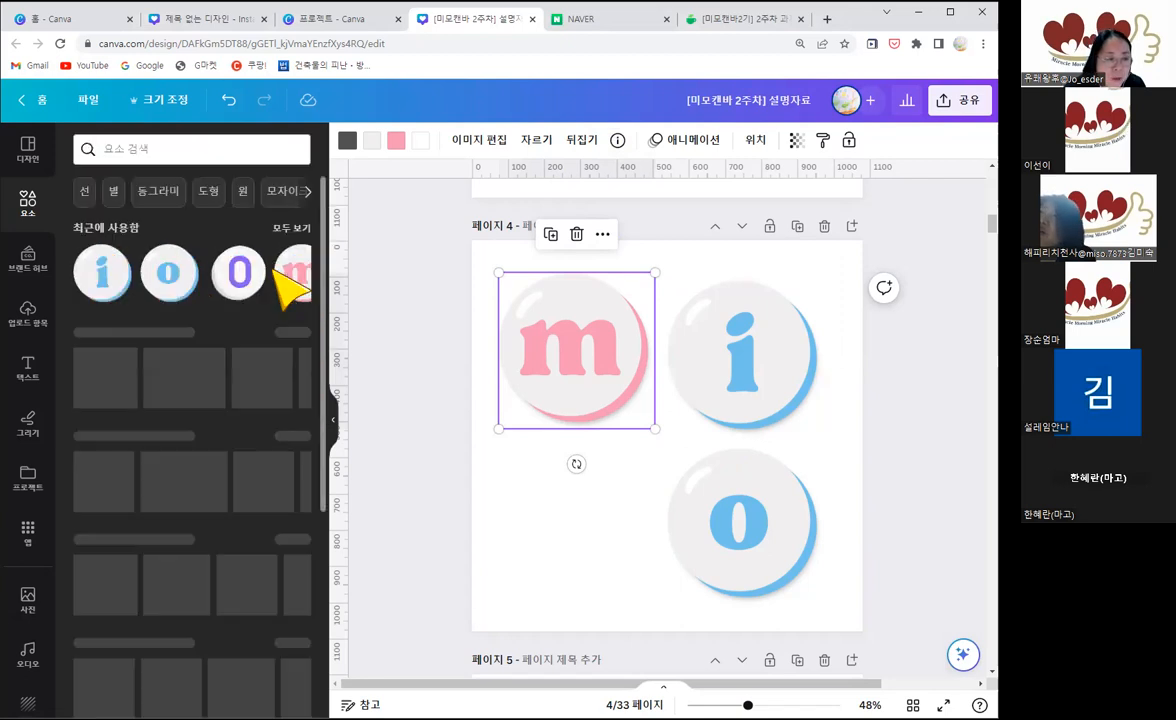
click(124, 152)
text(m)
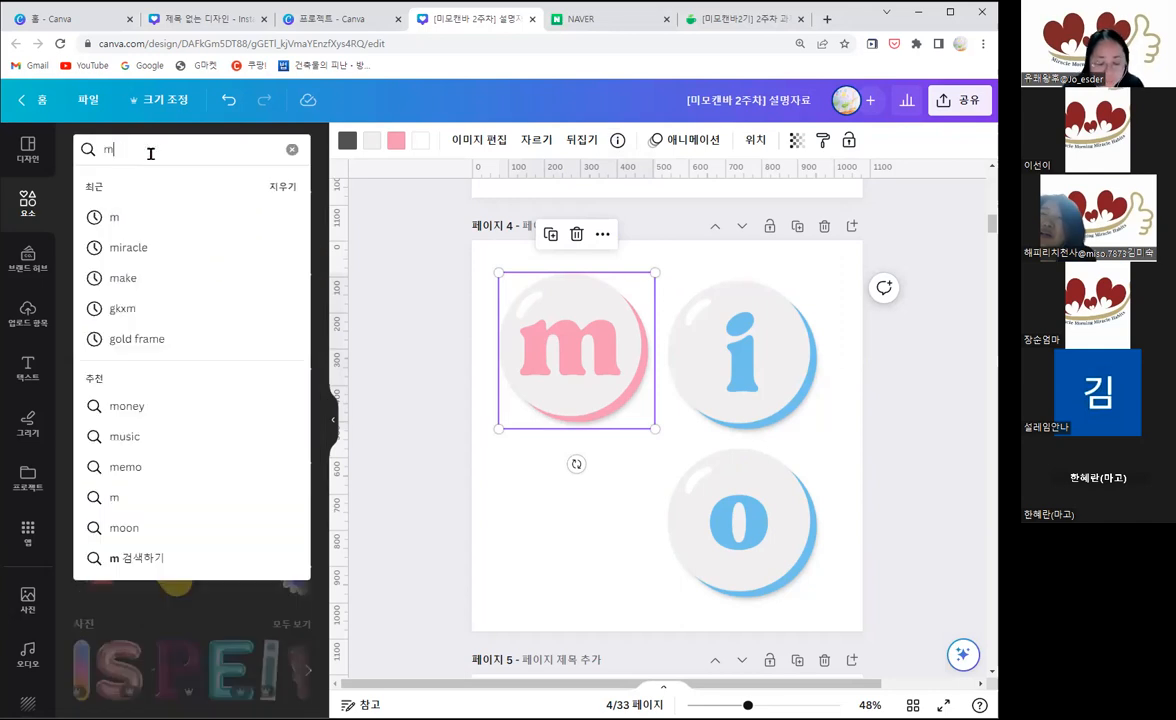
key(Return)
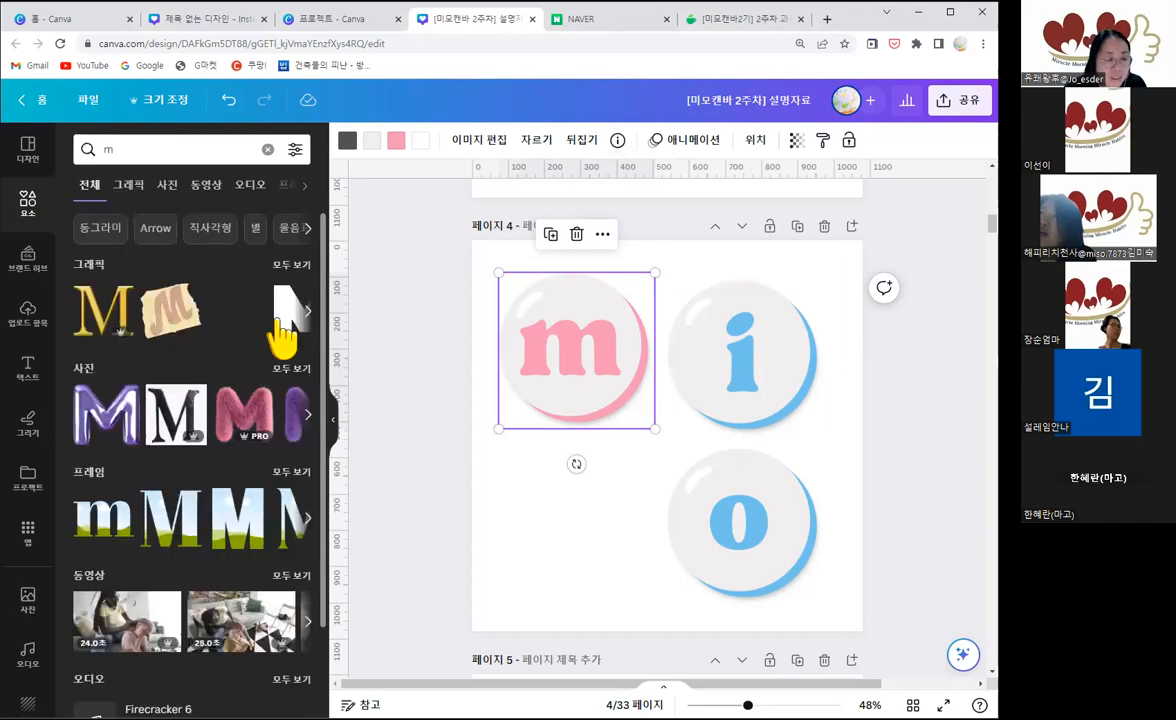
click(300, 267)
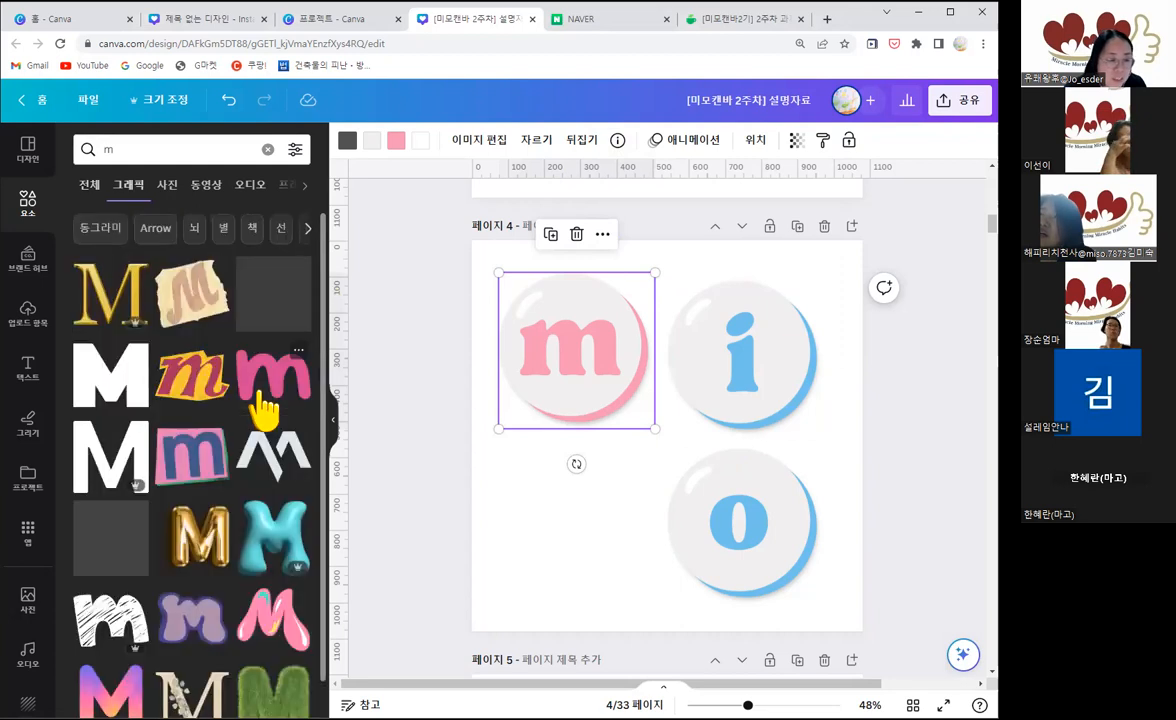
Step: Add a second pink round m button below the first one on page 4 and show more images similar to it
scroll(265, 408, down, 5)
scroll(260, 397, down, 3)
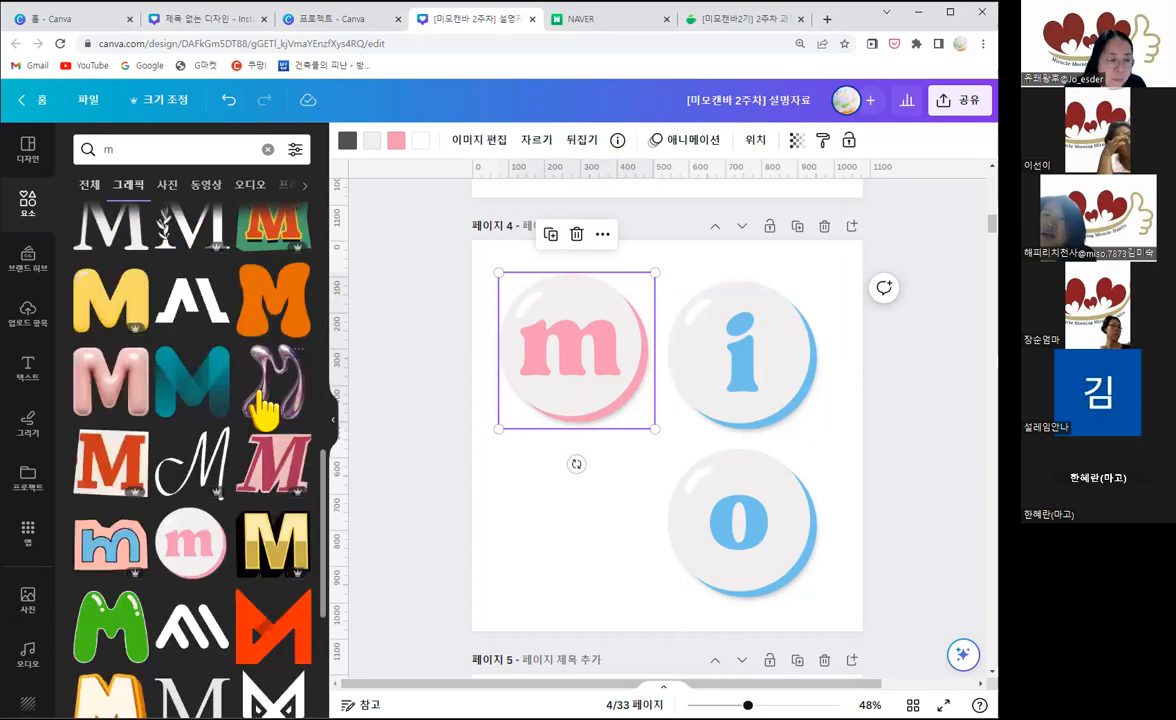
scroll(263, 410, down, 2)
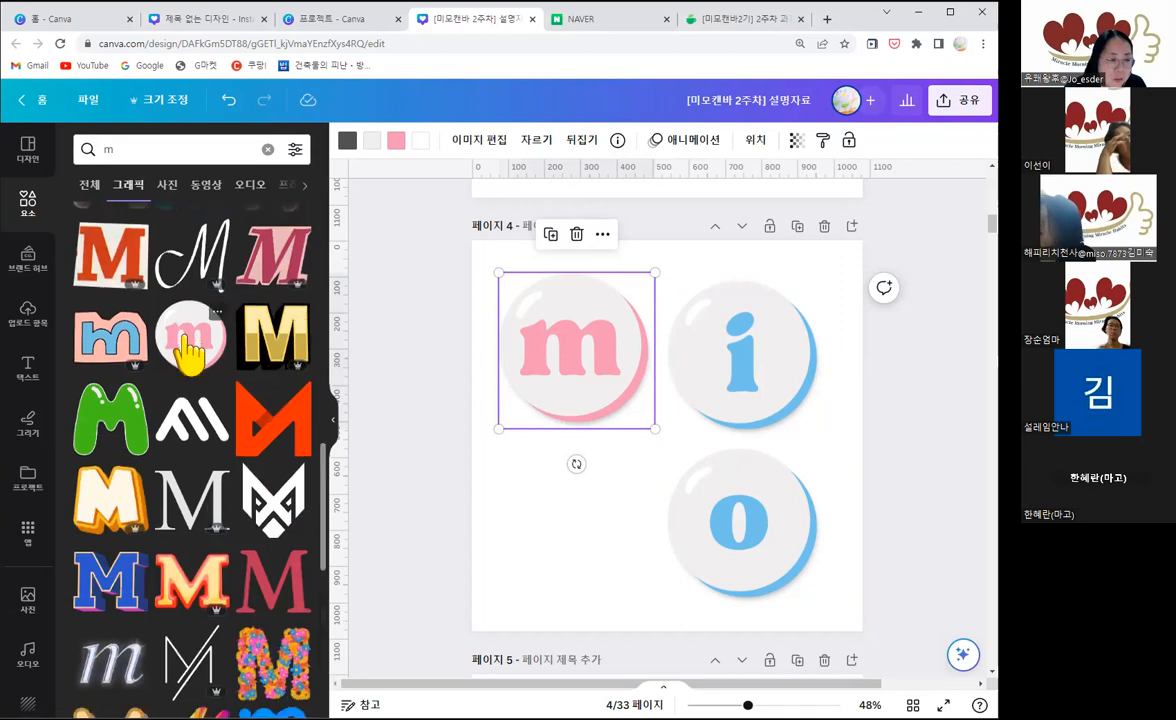
click(191, 341)
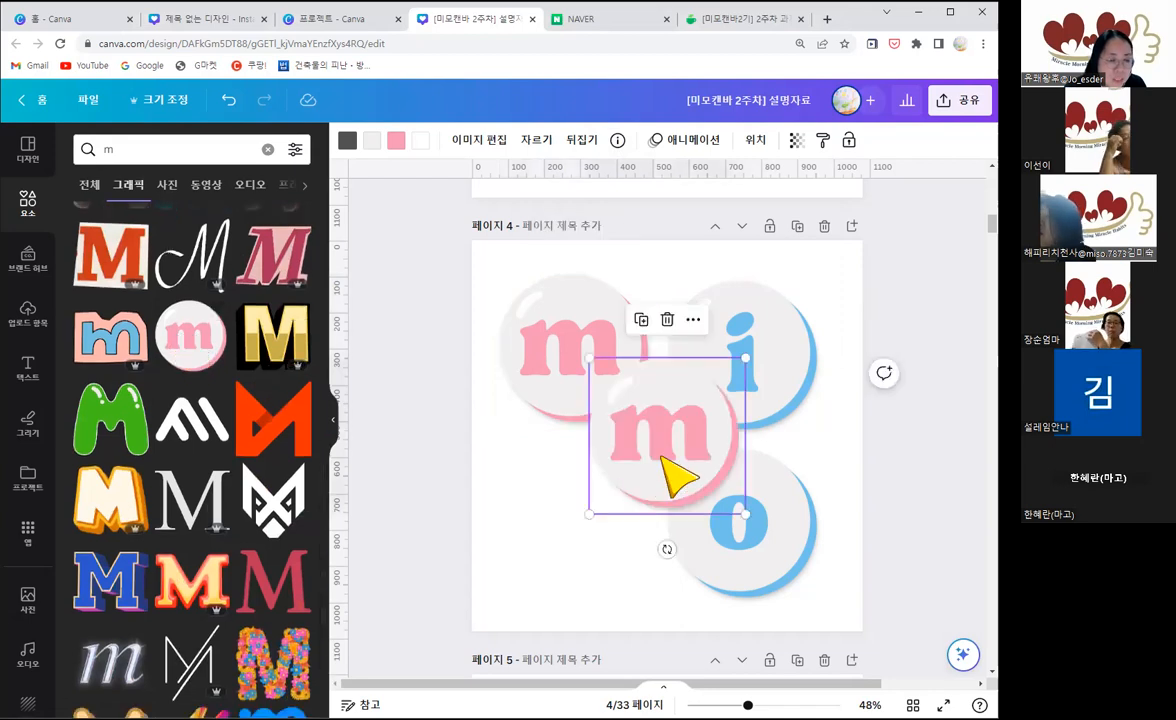
drag(662, 460, 589, 504)
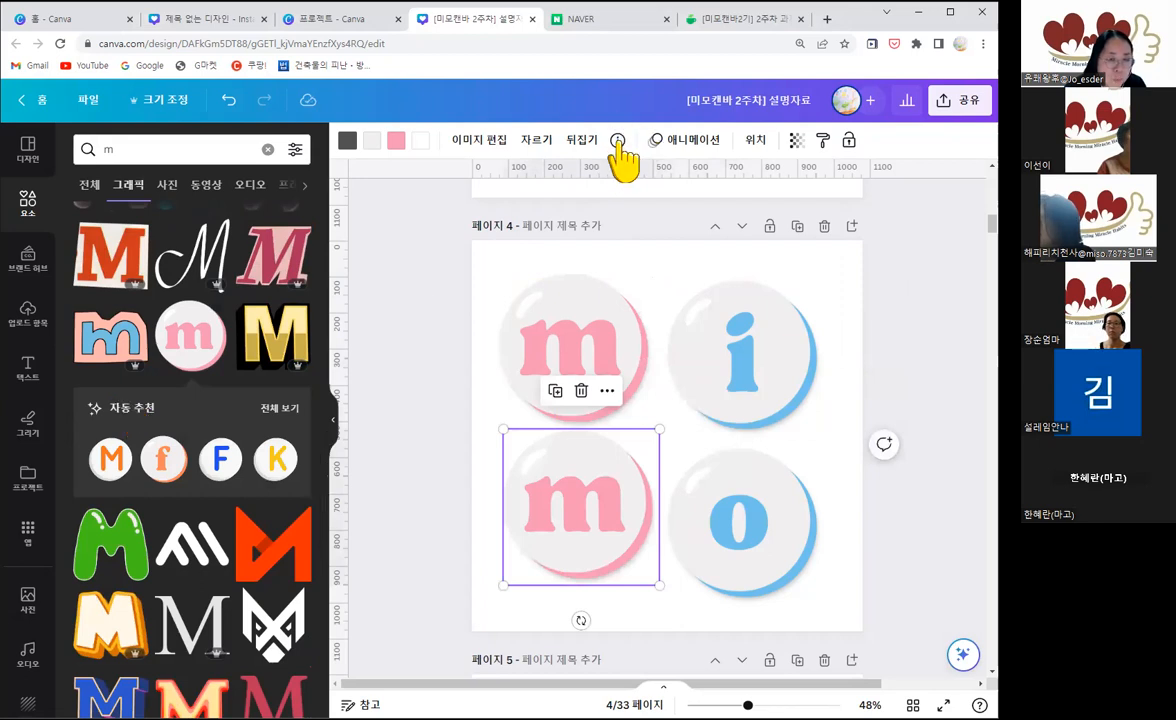
click(618, 141)
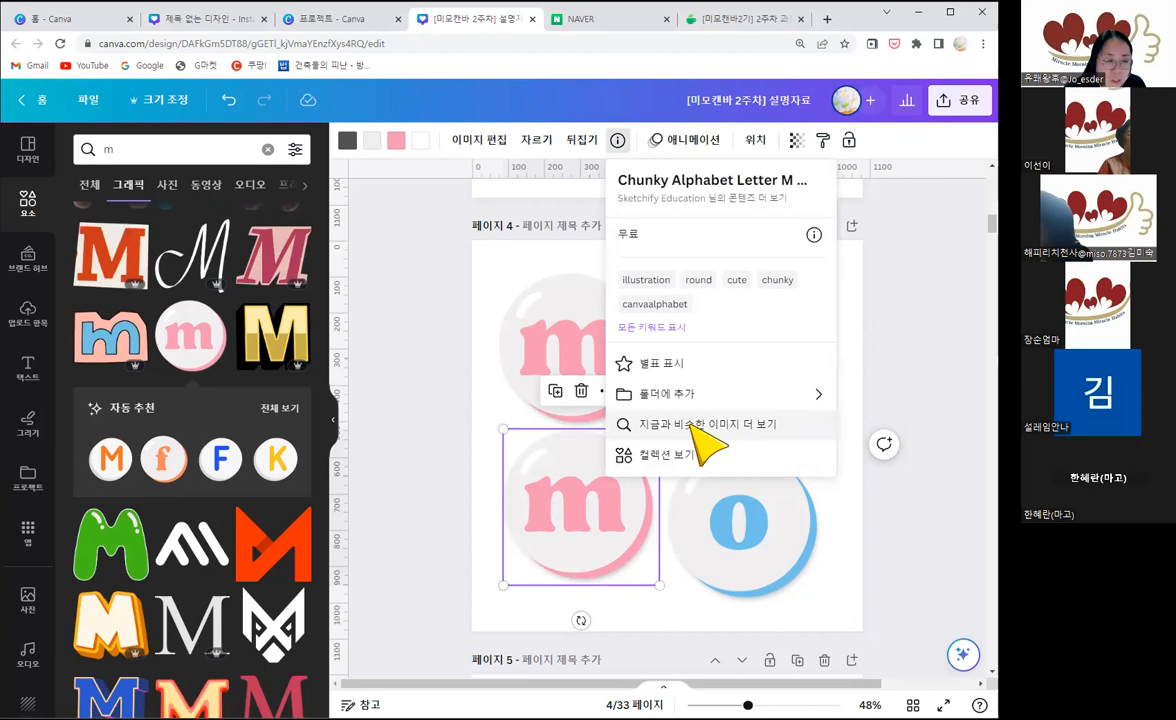
click(692, 430)
Step: Align the m and i buttons with the others in a two-by-two grid and enlarge all four together to nearly fill page 4
drag(564, 538, 557, 382)
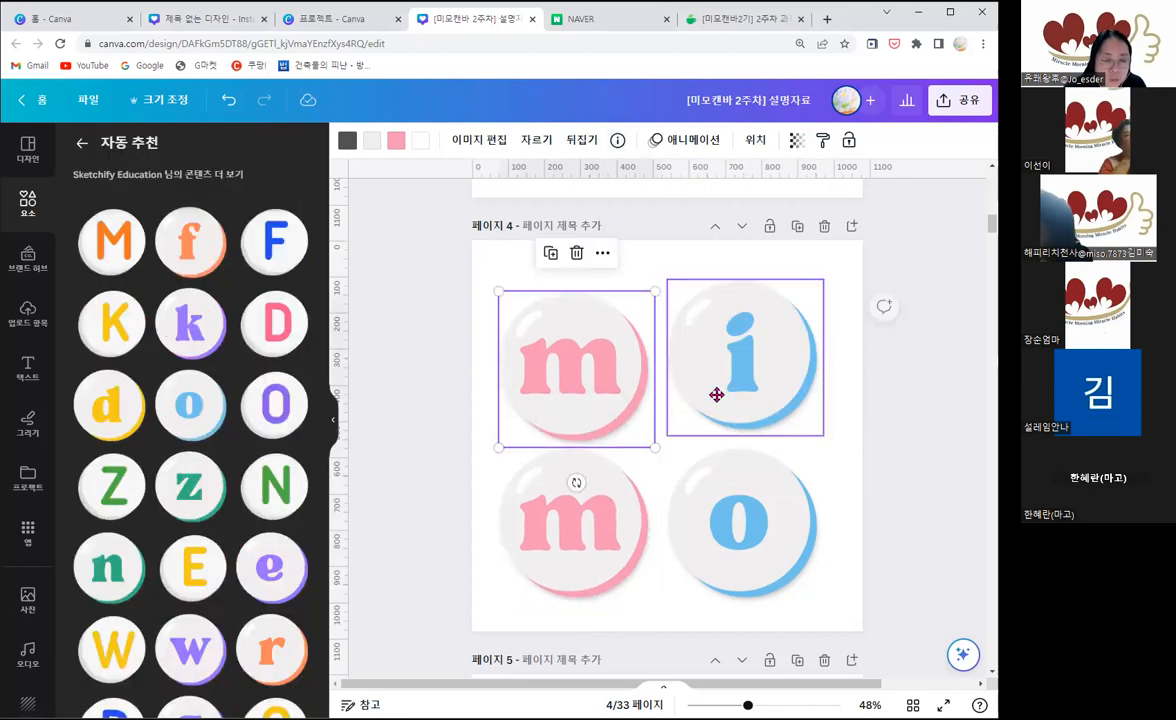
drag(717, 395, 717, 407)
drag(502, 343, 696, 478)
drag(817, 576, 850, 617)
drag(737, 465, 725, 443)
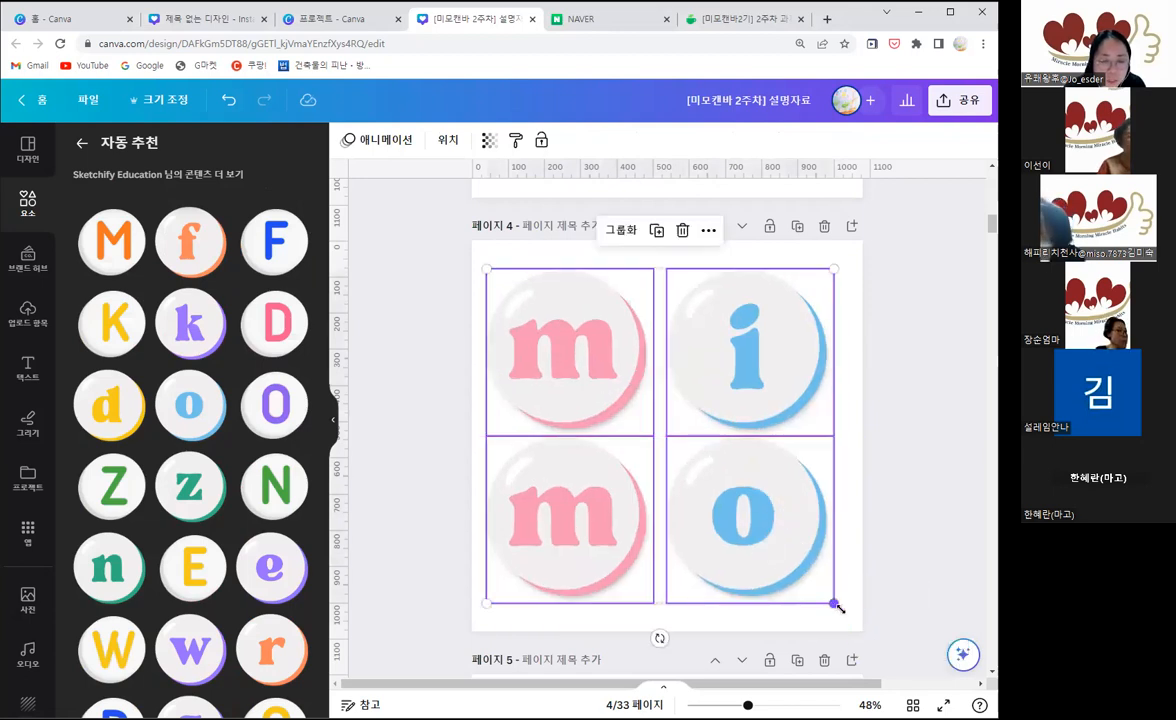
Step: Shift the i and o buttons together toward the m buttons to close the gap between columns, and select all four letters
click(915, 520)
mouse_move(762, 365)
mouse_down()
mouse_move(773, 368)
mouse_move(762, 368)
mouse_up()
drag(762, 368, 761, 372)
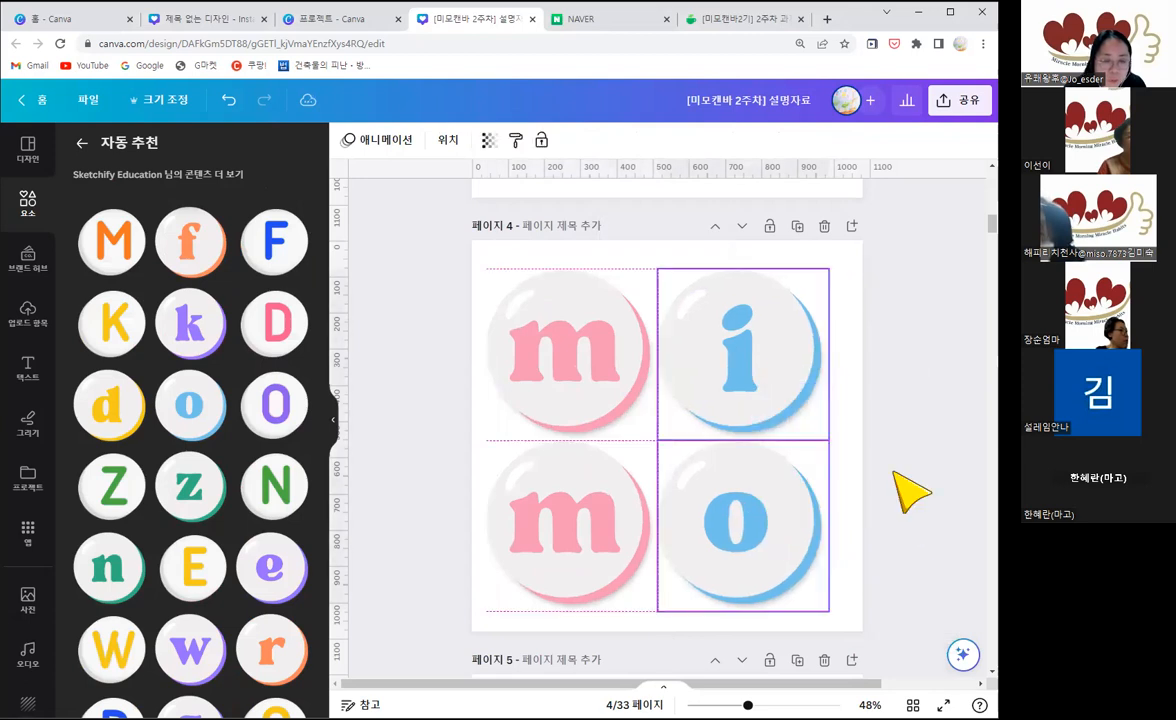
drag(504, 319, 845, 522)
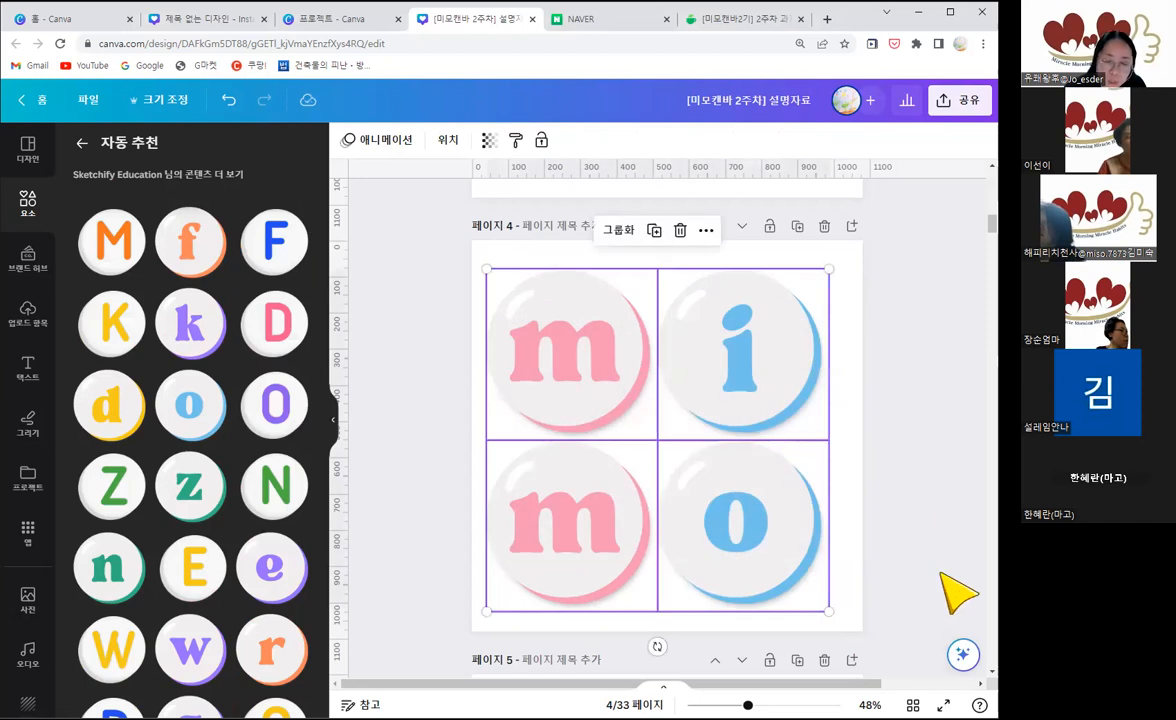
Step: Shrink the upper pink m button slightly and resize the lower one to 462 × 462 to match its width
click(760, 527)
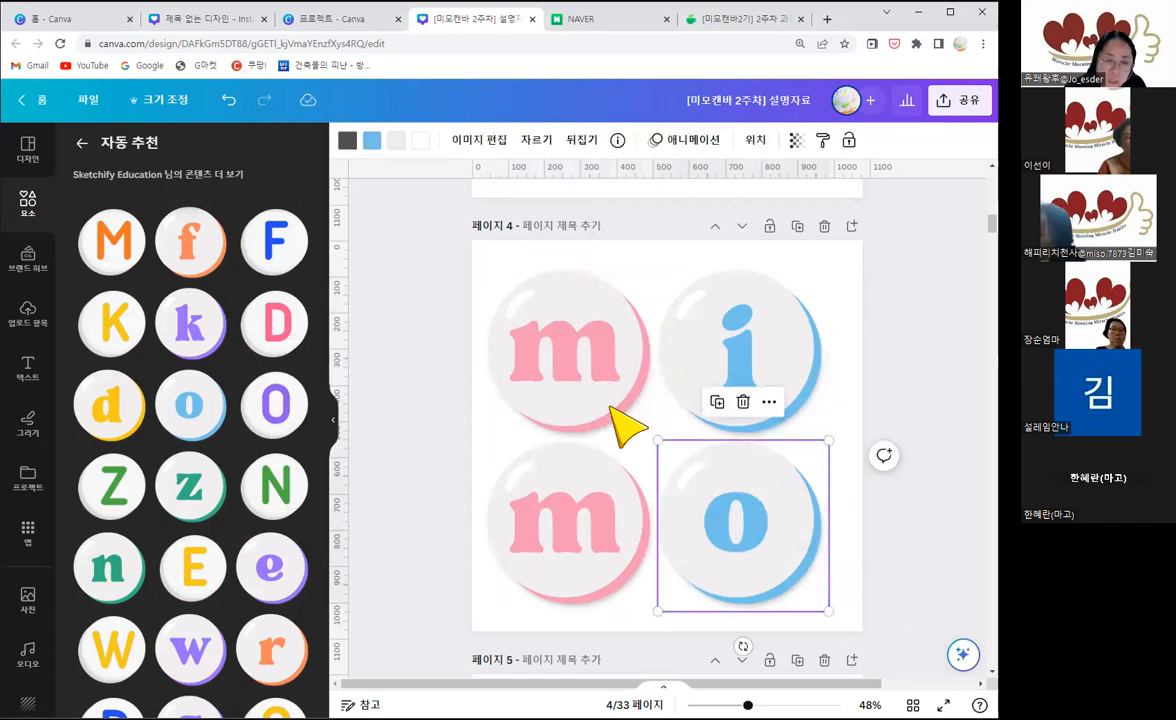
click(612, 410)
drag(812, 578, 847, 568)
mouse_move(651, 437)
mouse_down()
mouse_move(614, 398)
mouse_move(653, 435)
mouse_up()
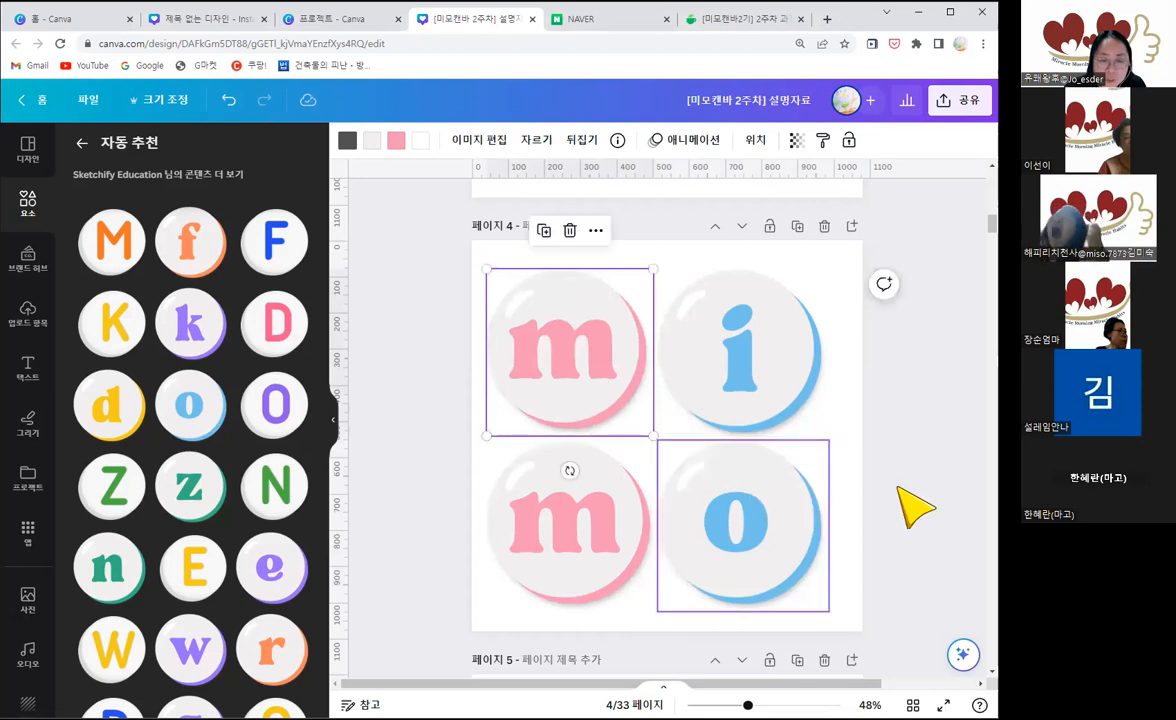
click(615, 560)
drag(657, 610, 683, 578)
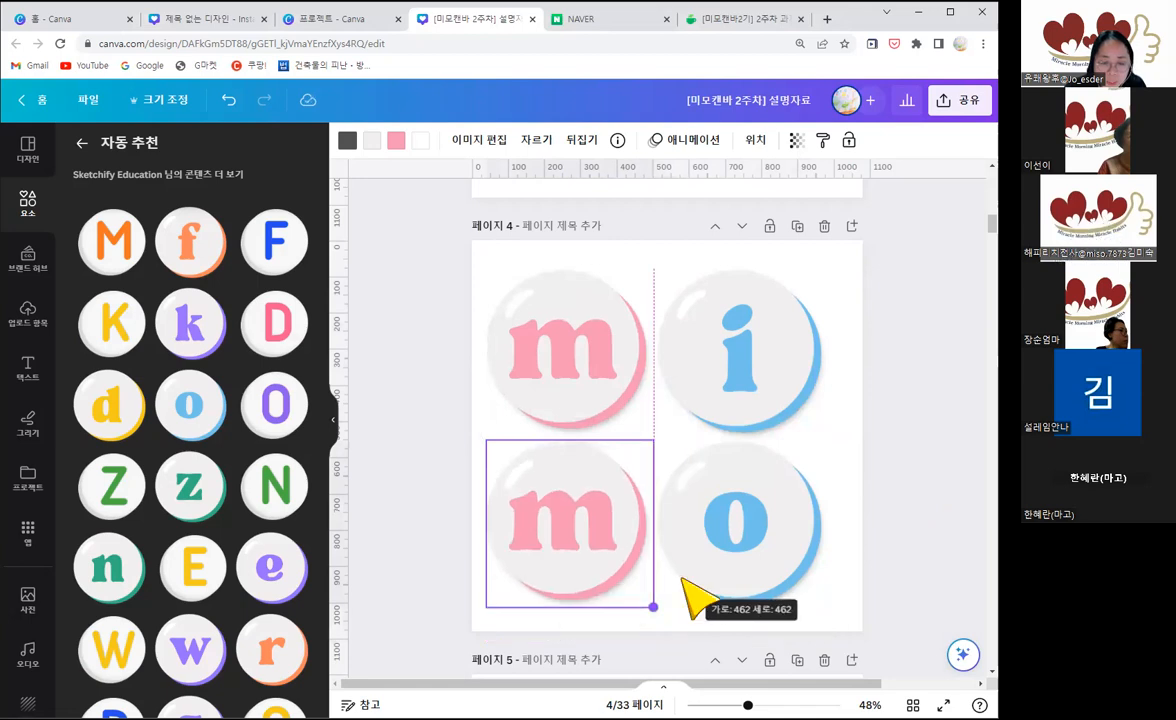
click(600, 363)
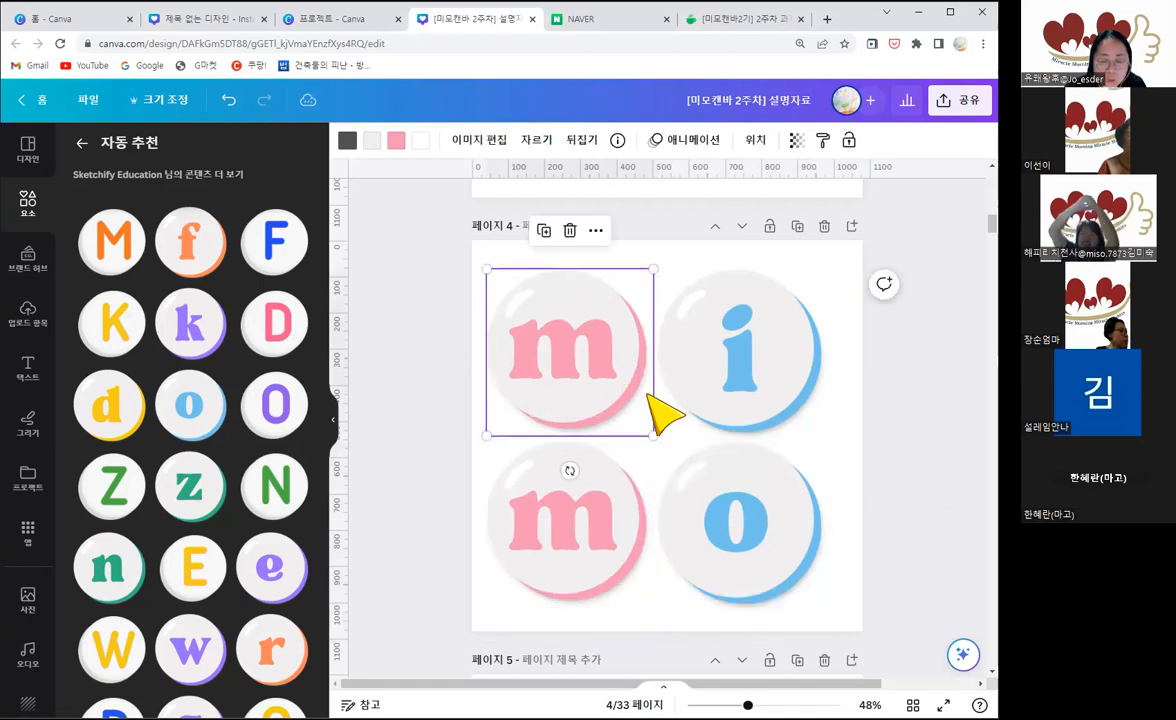
Step: Shrink the blue i button on page 4 slightly so it matches the size of the upper pink m button
click(660, 355)
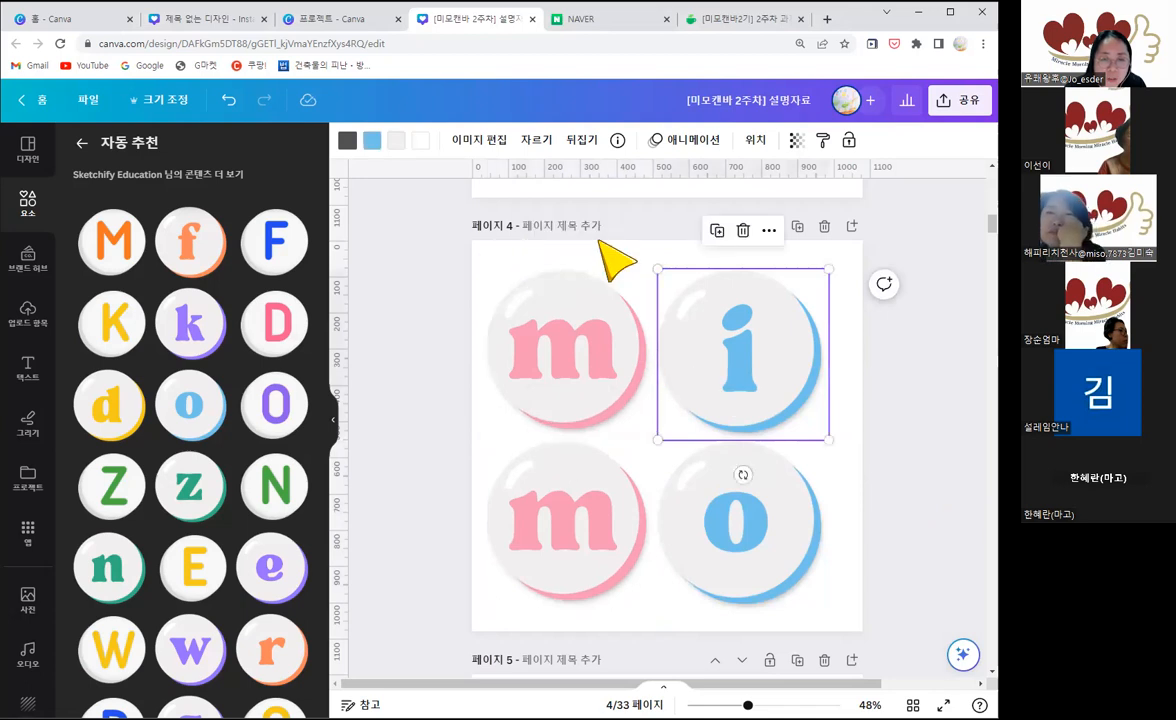
click(755, 141)
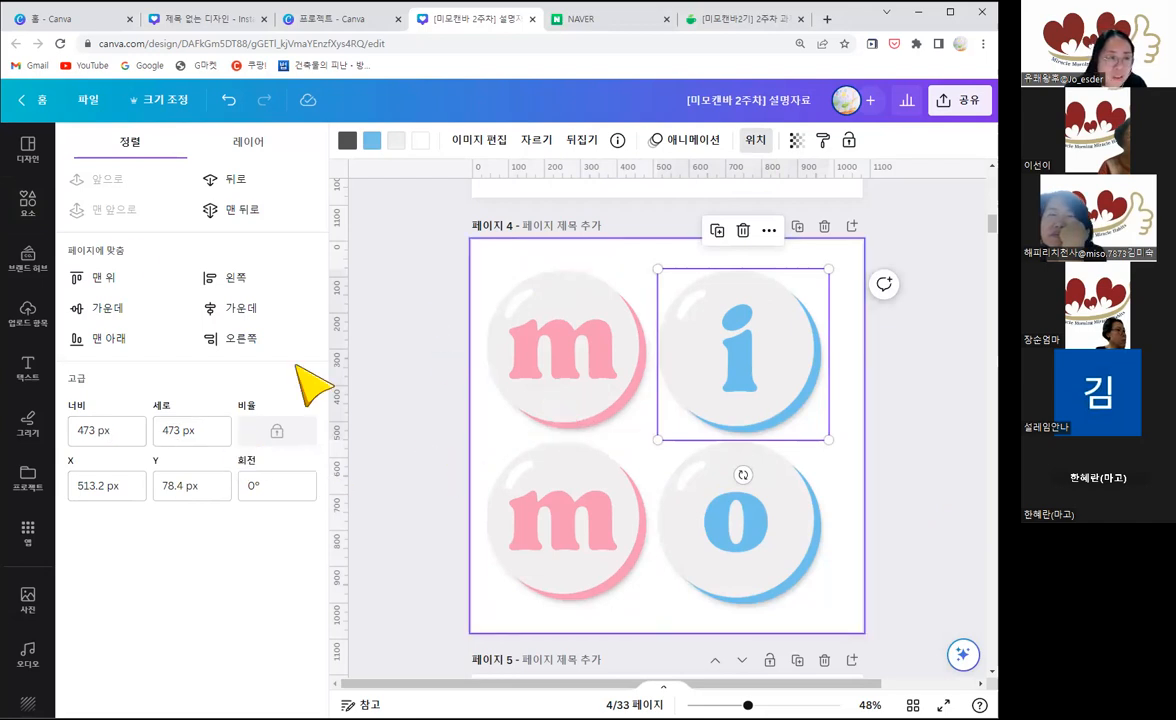
click(30, 203)
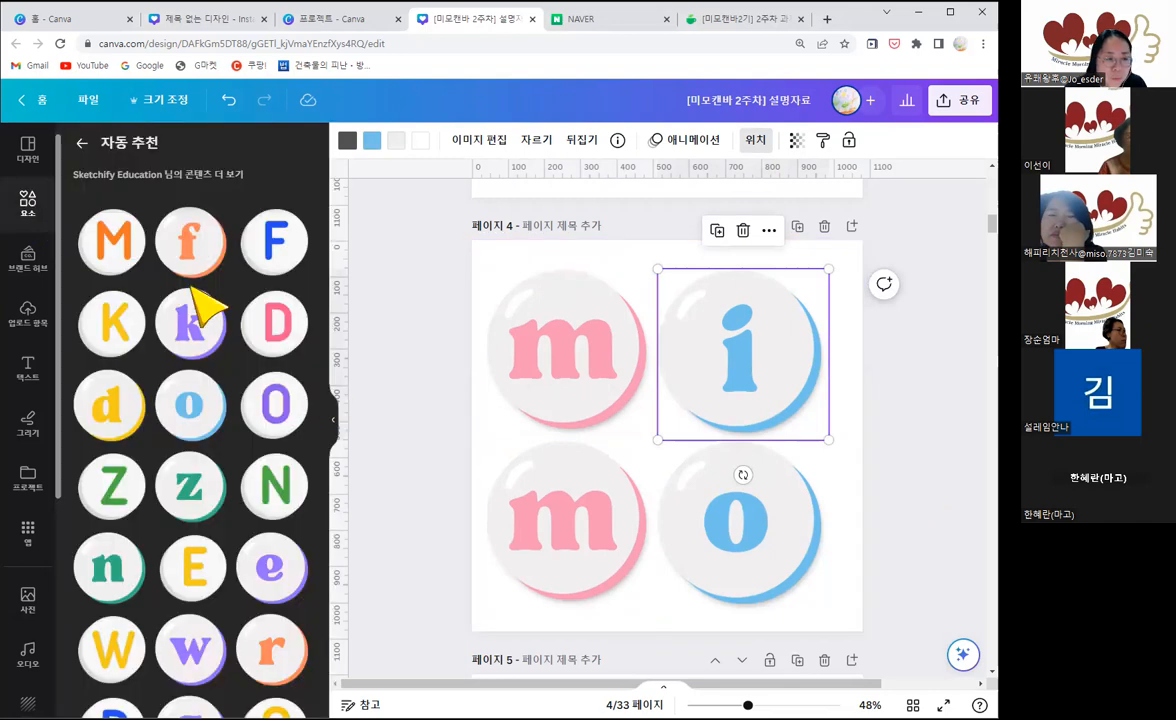
drag(816, 433, 829, 442)
click(906, 424)
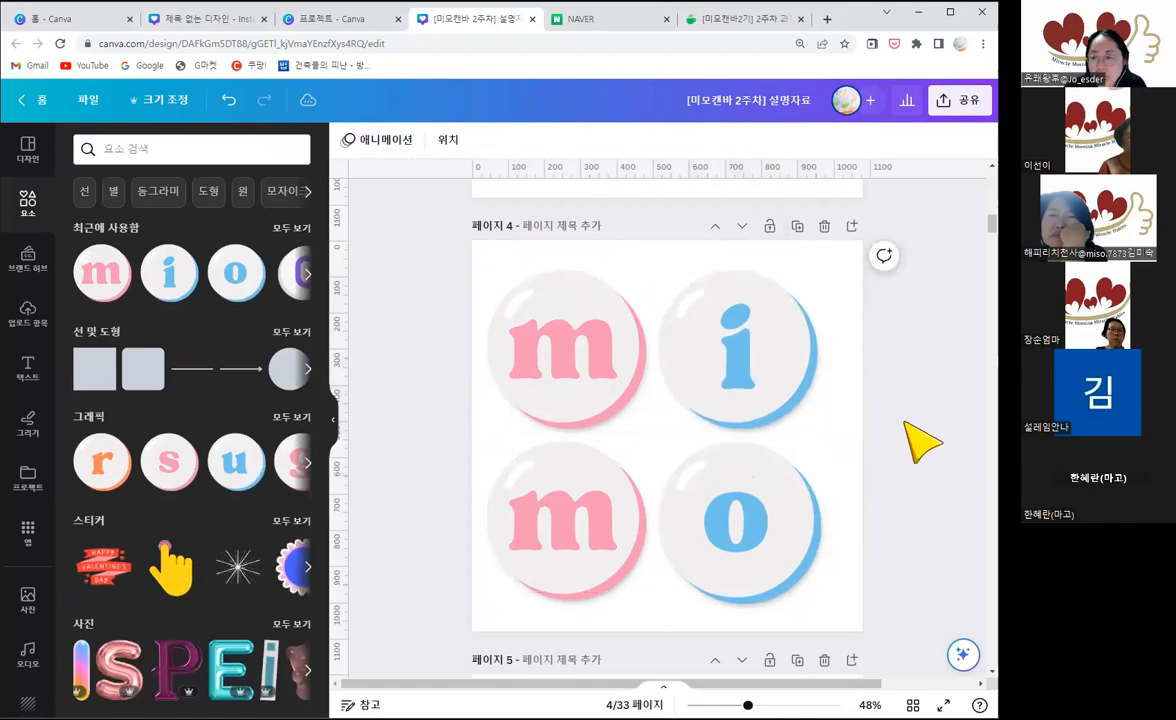
Step: Add a blank page after page 4 and search the graphics elements for "m"
click(852, 227)
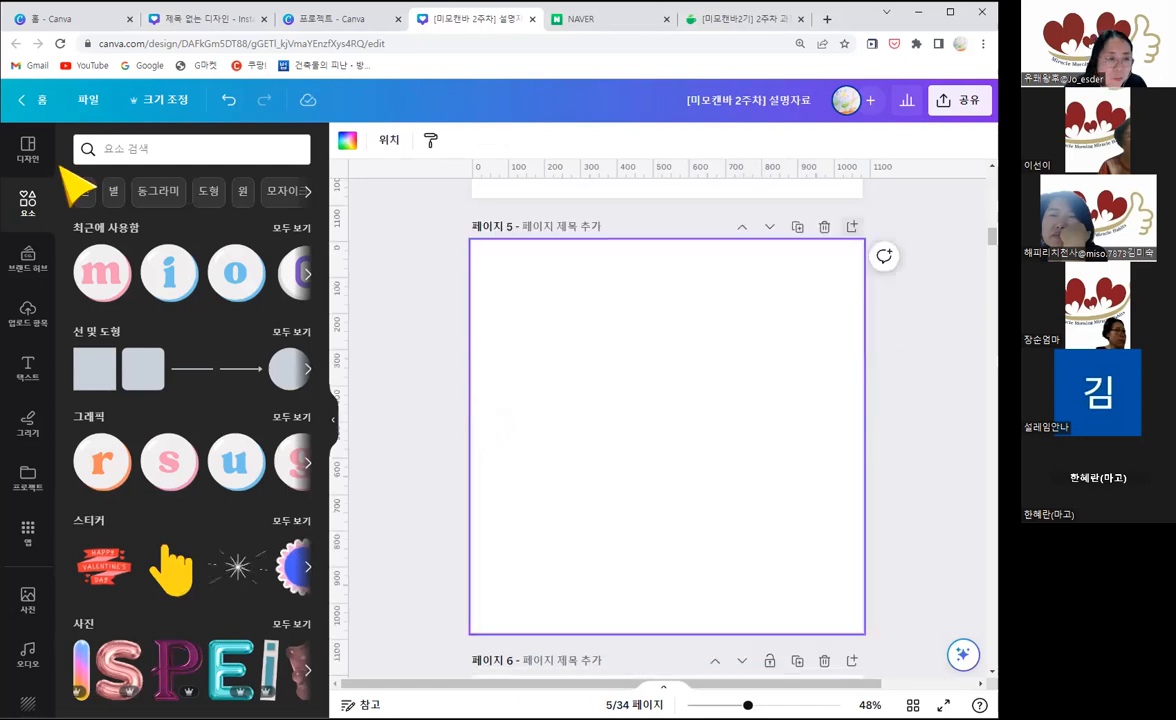
click(108, 146)
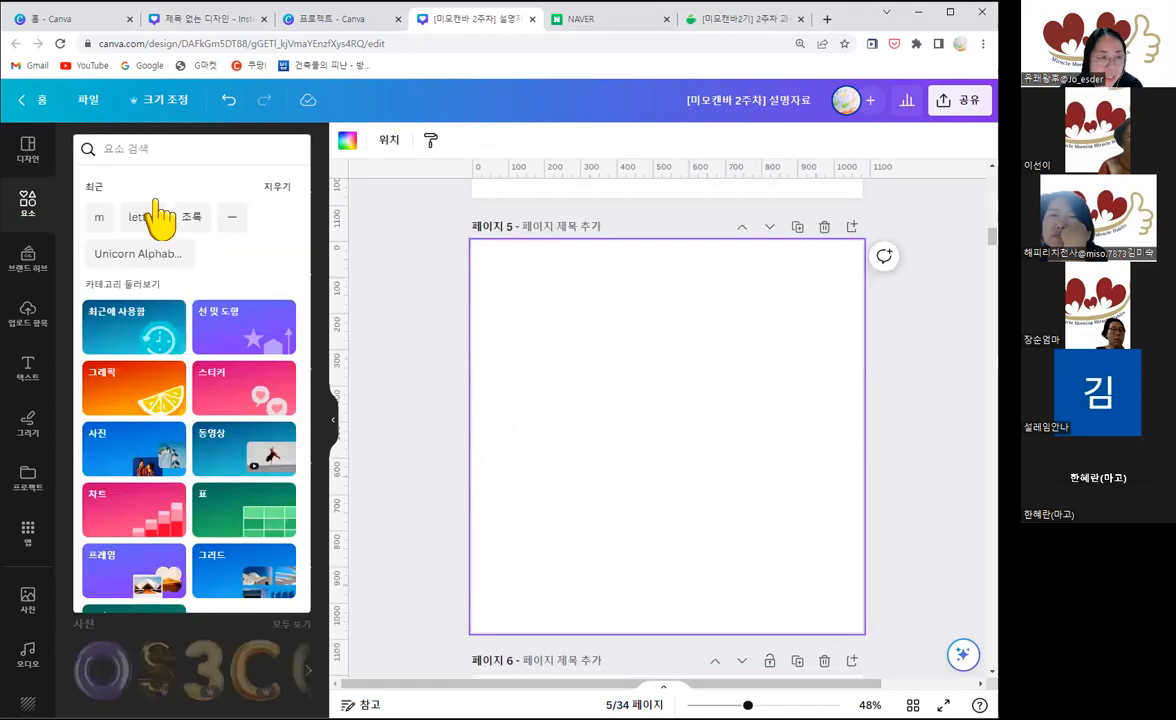
text(m)
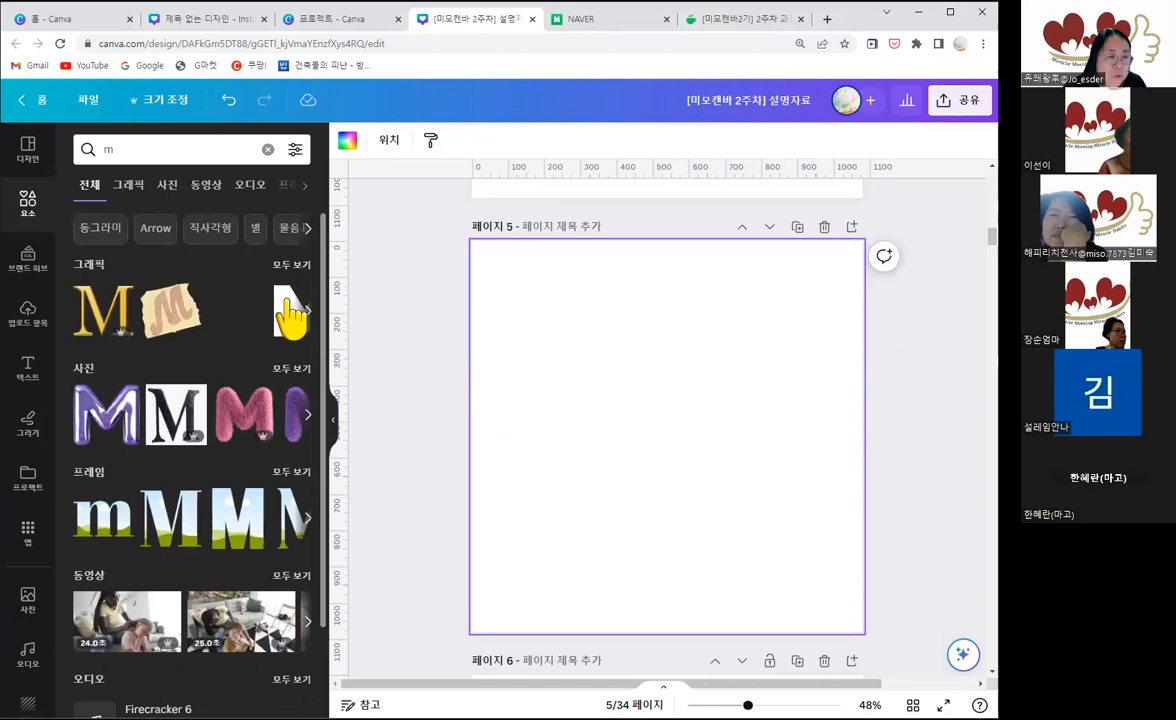
click(296, 264)
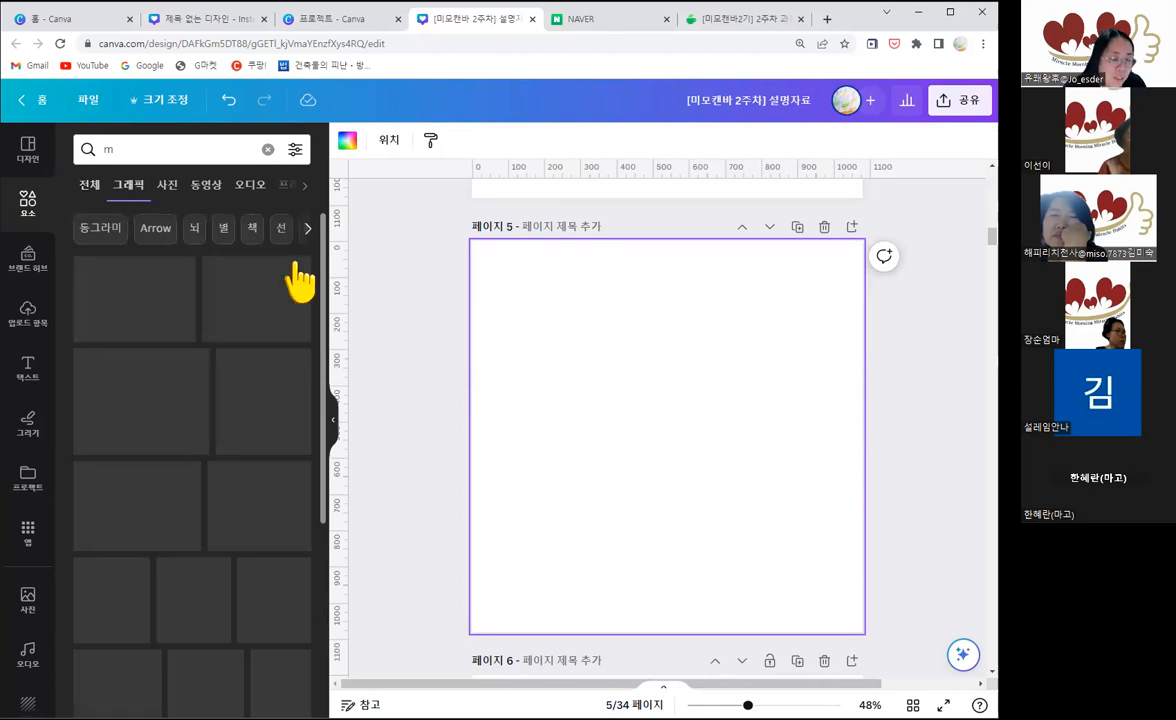
scroll(230, 420, down, 2)
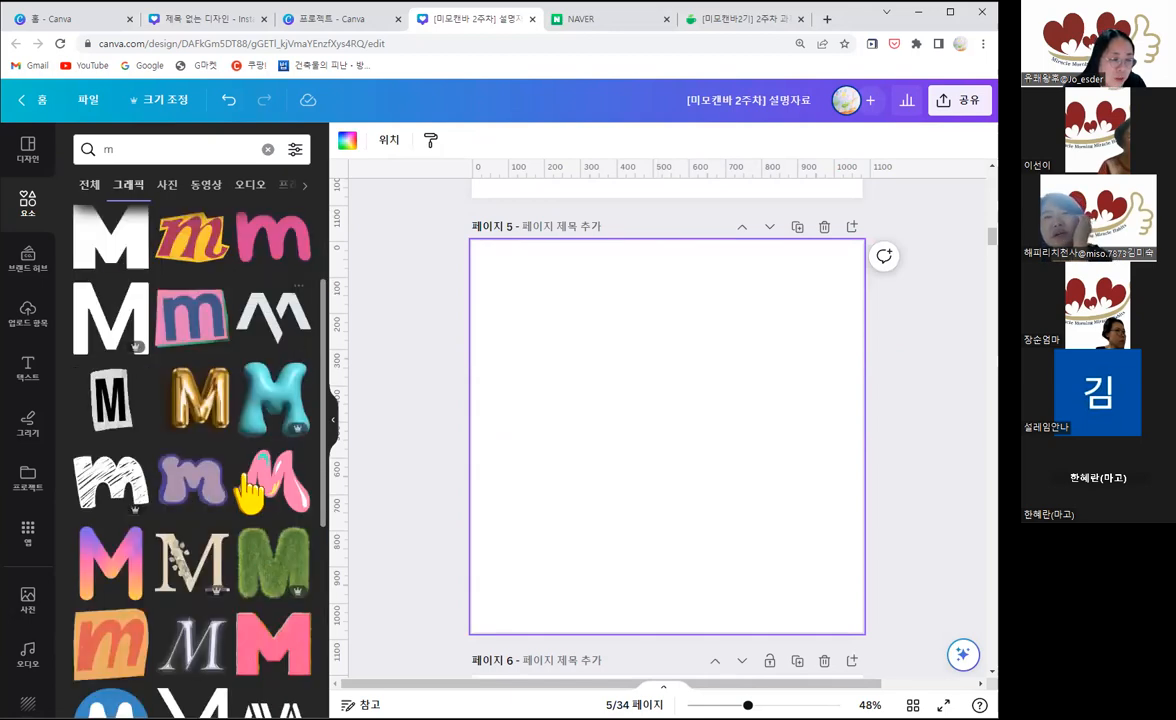
Step: Try the angular black M graphic on page 5, examining its recommended graphics for matching letters before deleting it
drag(600, 435, 486, 285)
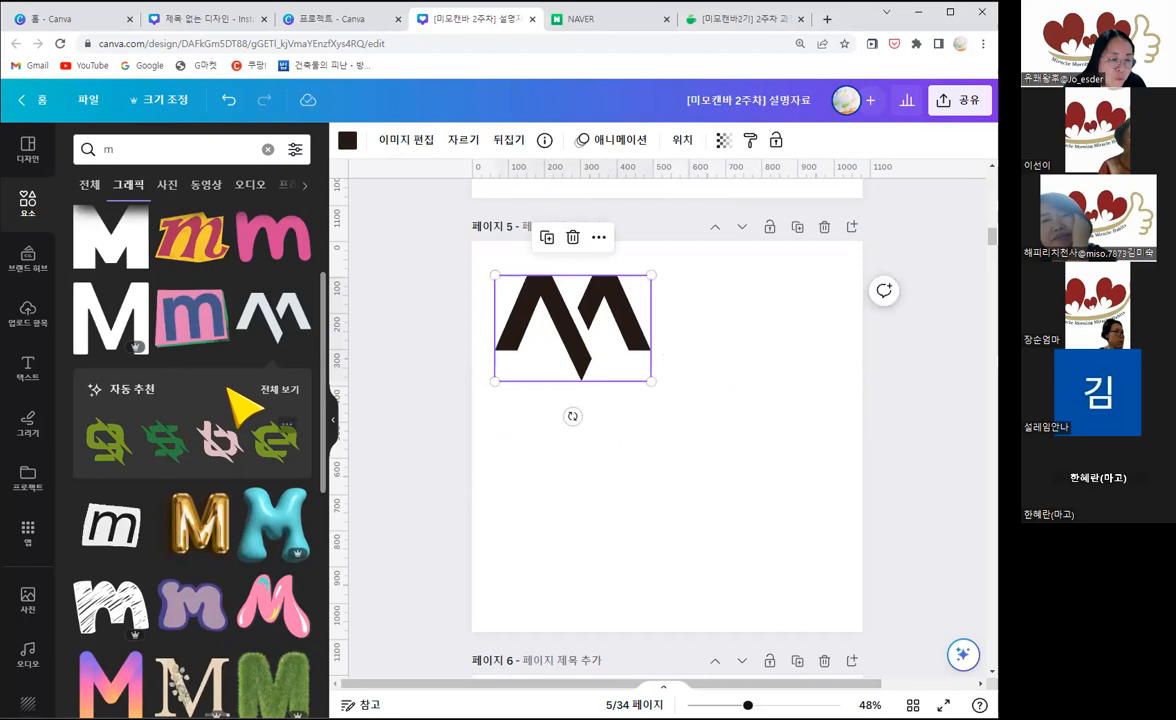
click(280, 392)
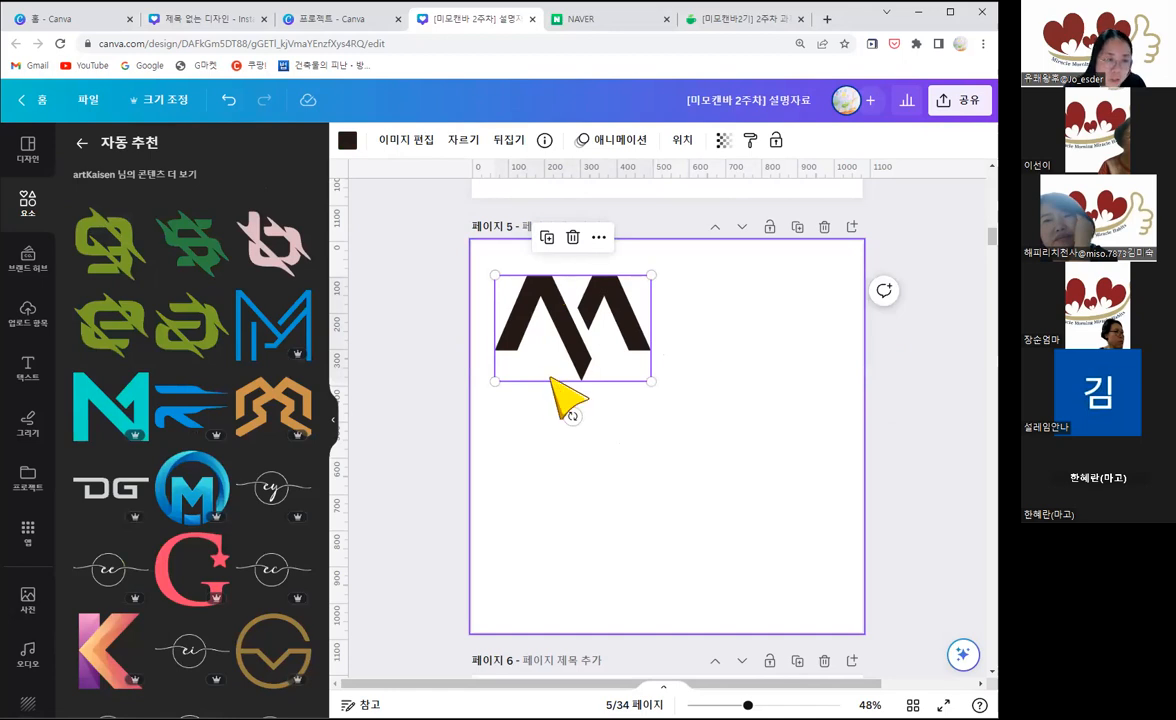
scroll(218, 390, down, 2)
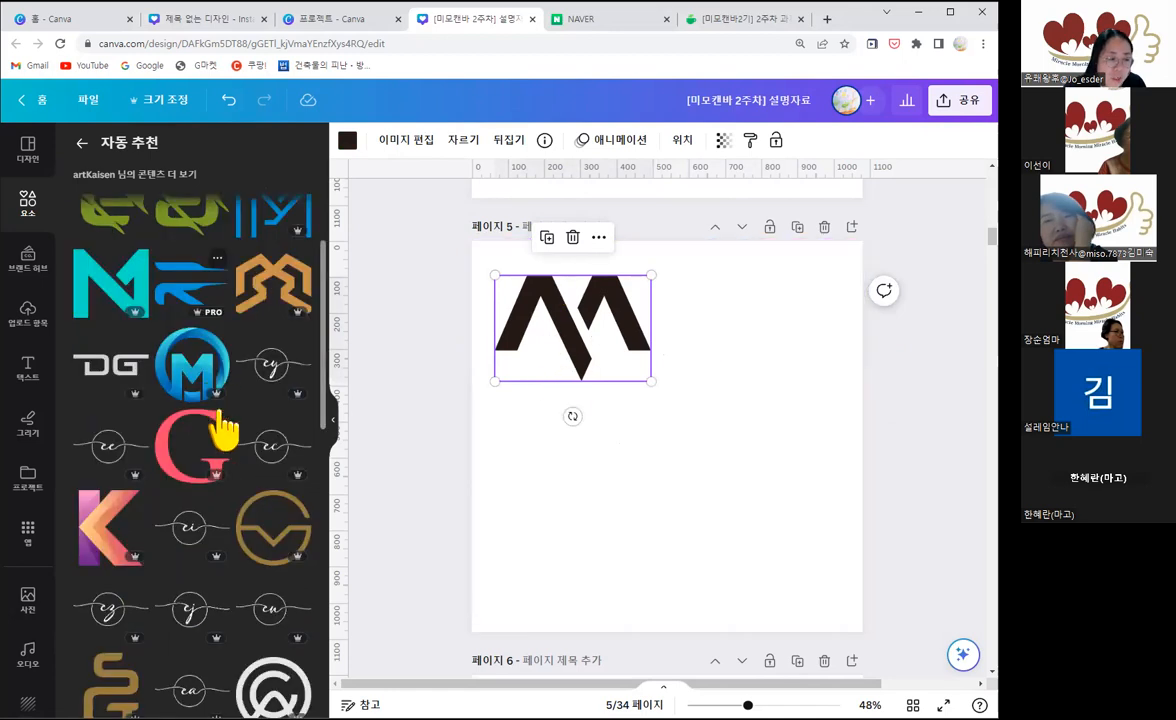
scroll(240, 495, up, 2)
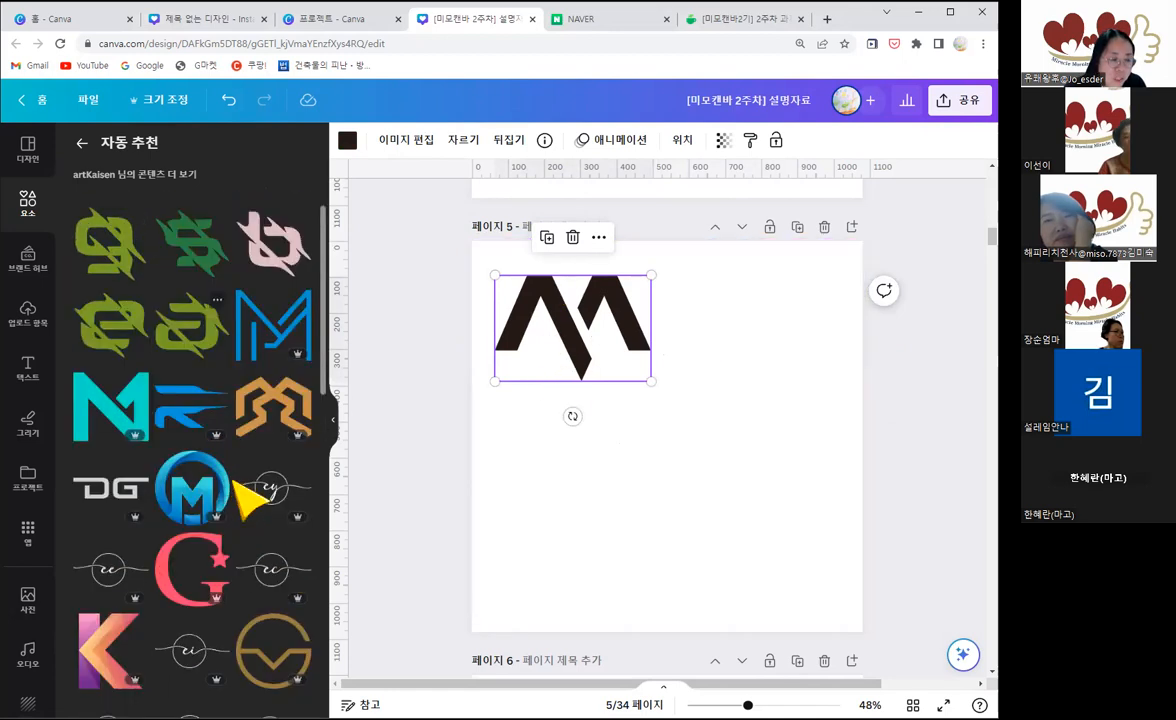
scroll(245, 497, down, 7)
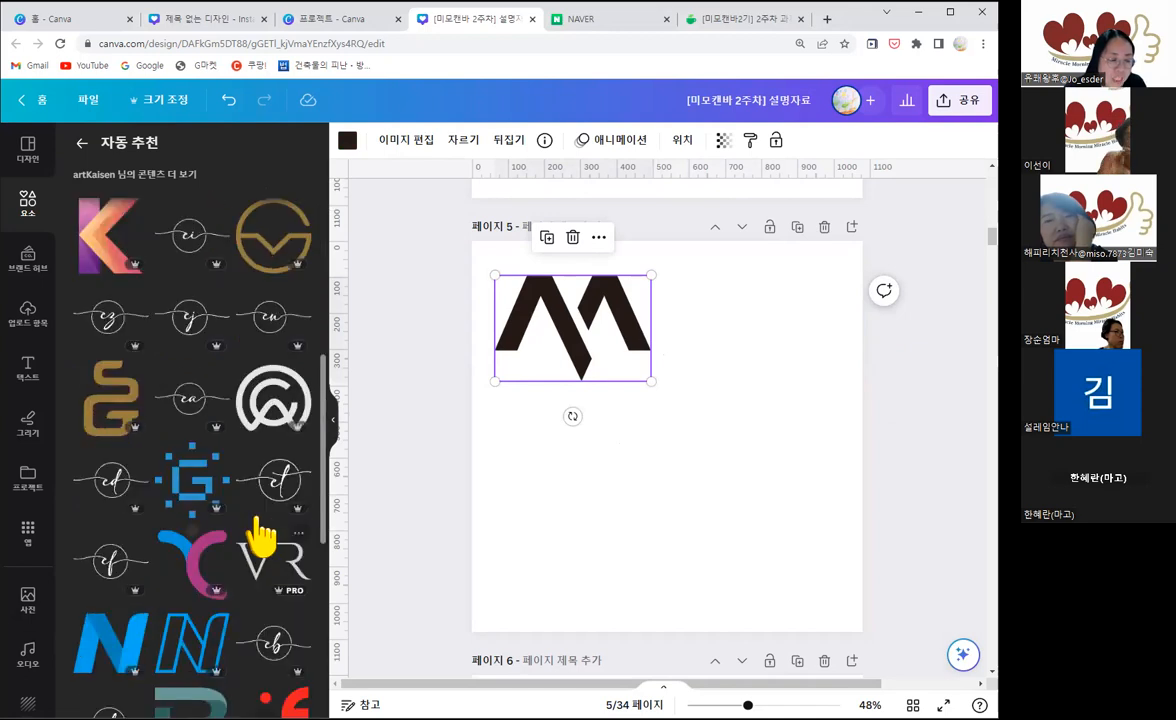
scroll(262, 537, down, 5)
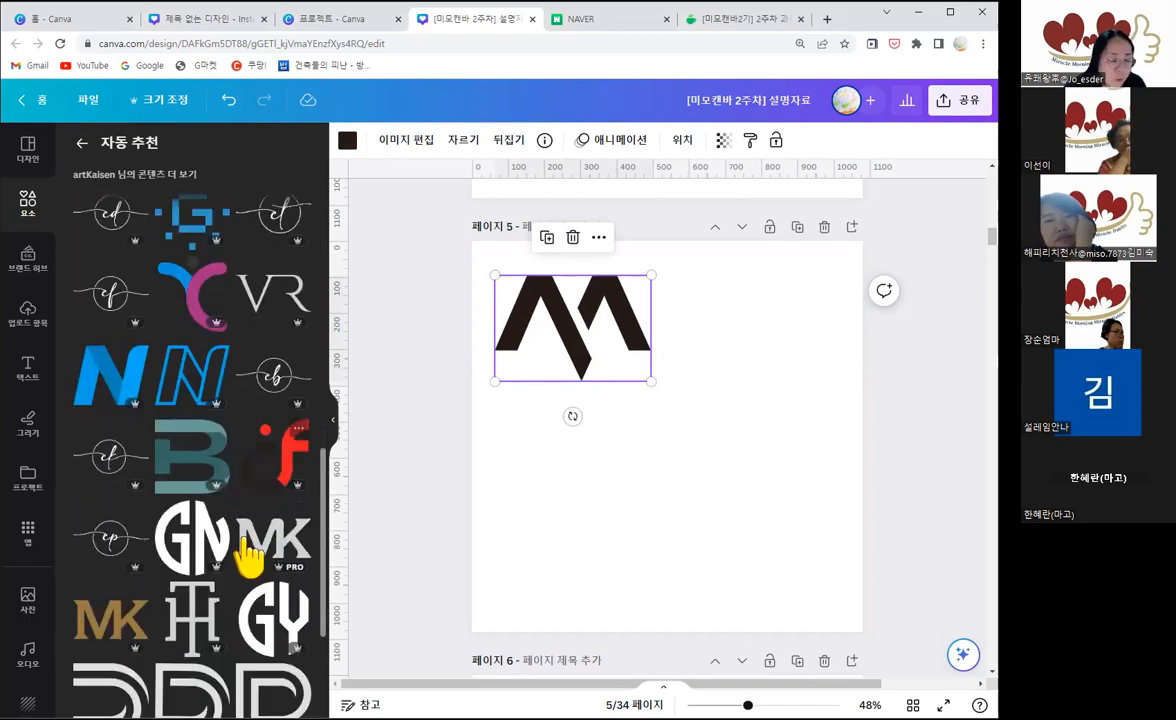
scroll(245, 600, down, 3)
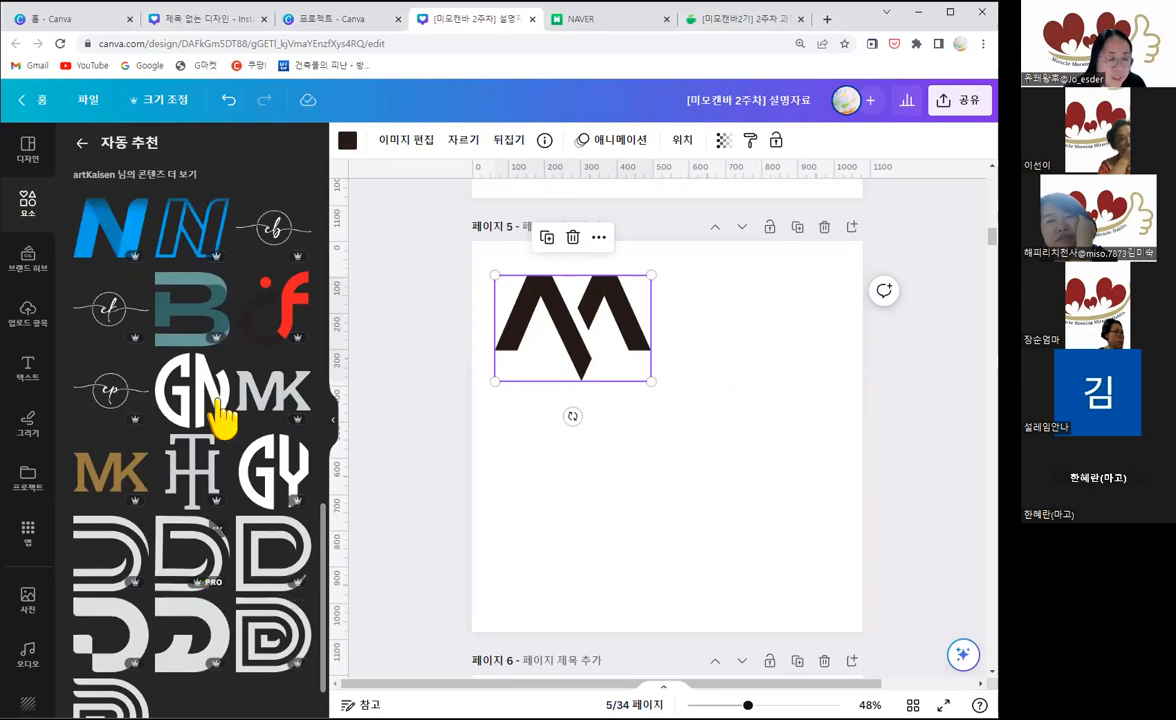
click(83, 144)
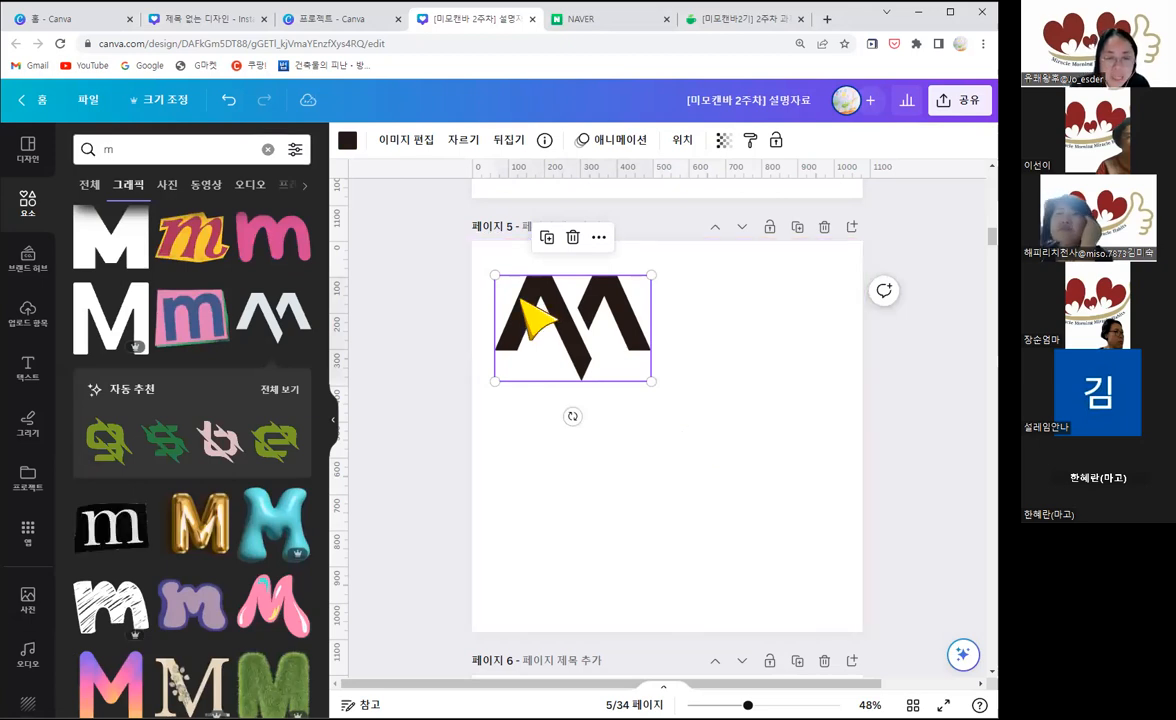
key(Delete)
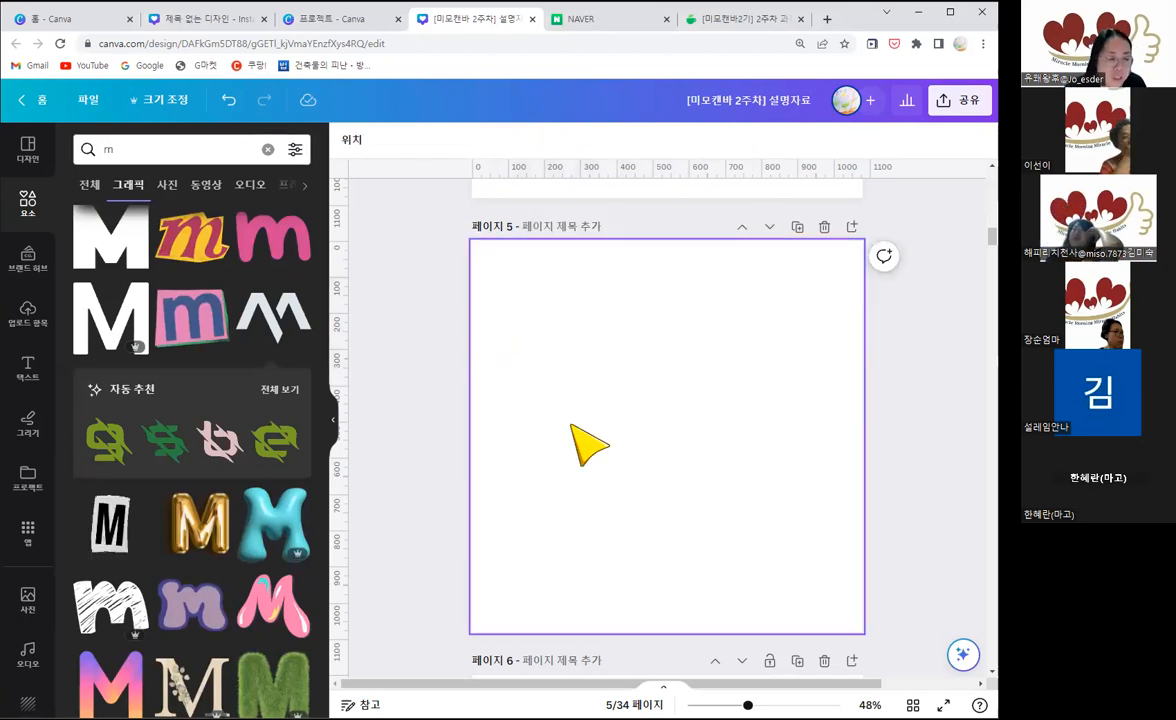
Step: Add the purple-pink-yellow gradient M graphic to page 5 and move it to the page's upper-left area
scroll(209, 490, down, 2)
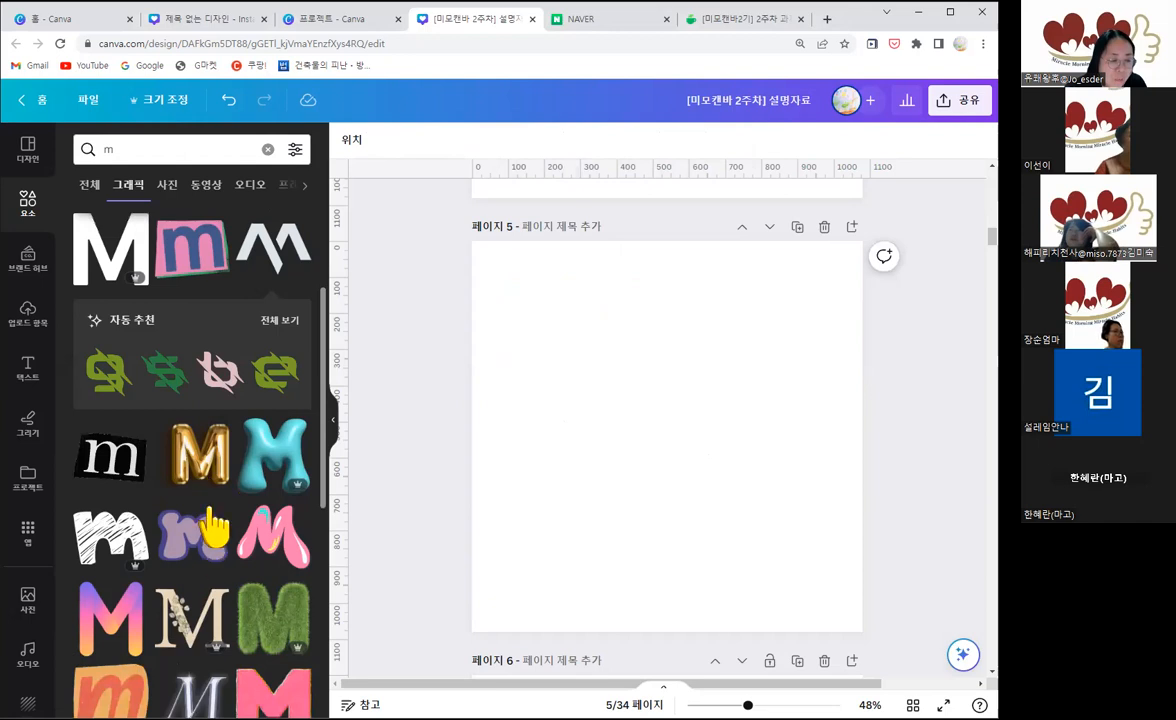
scroll(160, 525, down, 2)
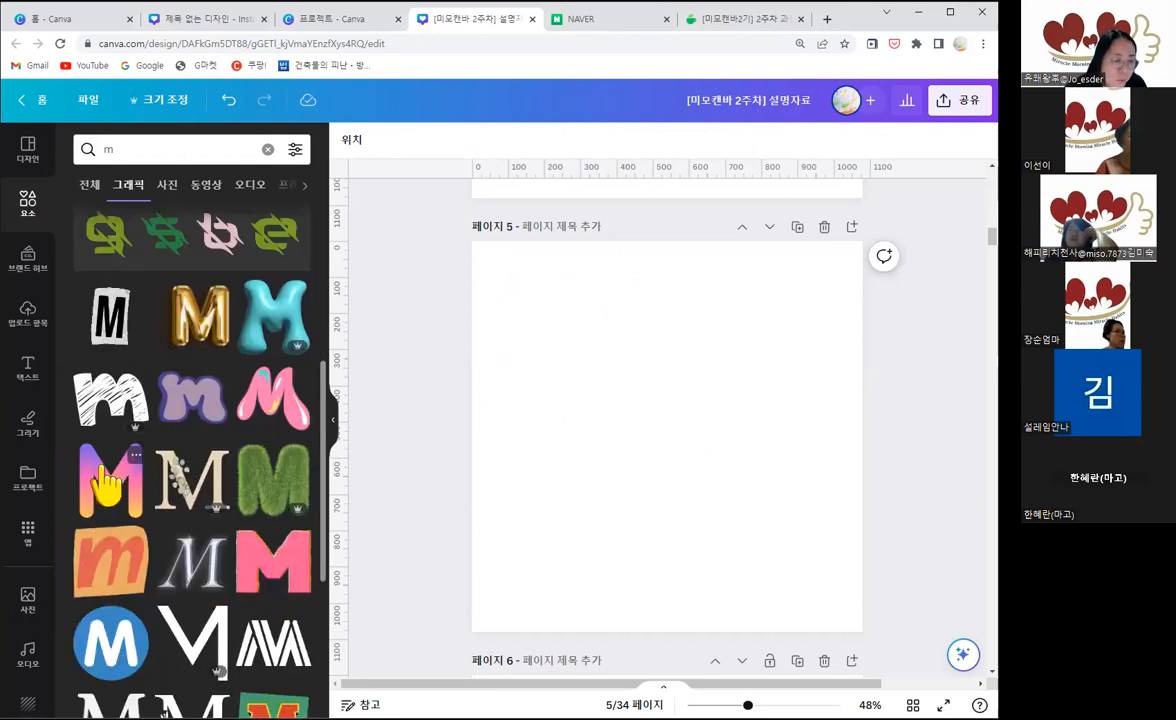
click(110, 480)
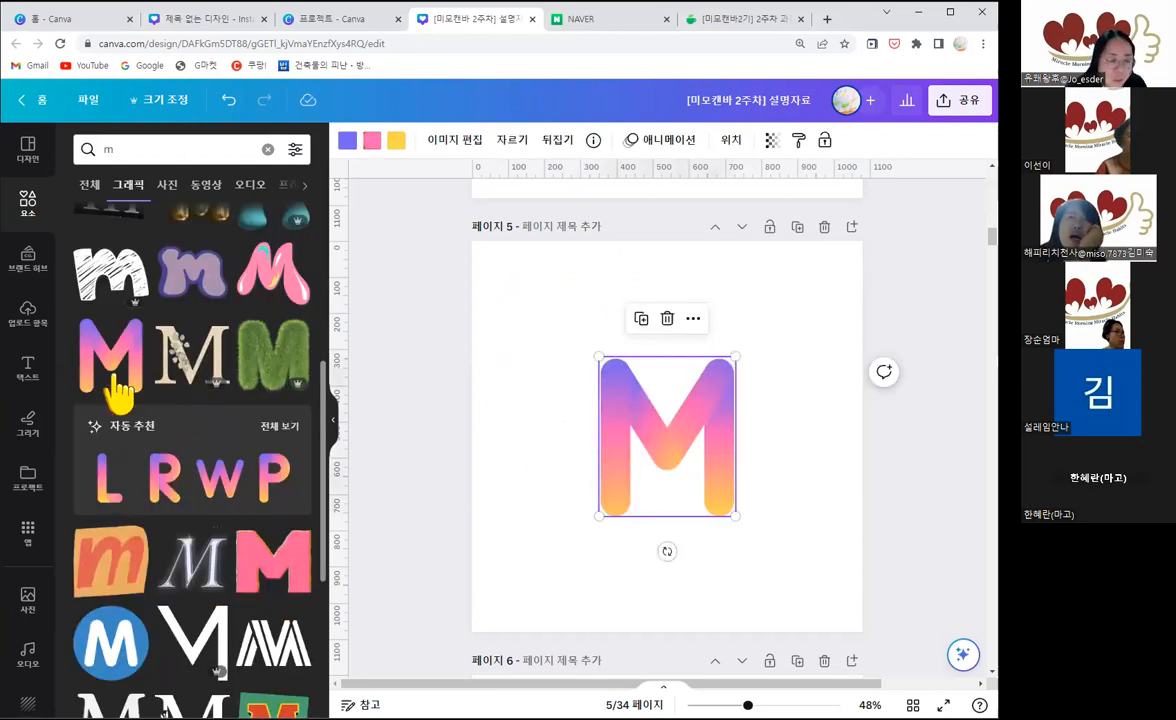
drag(607, 350, 535, 315)
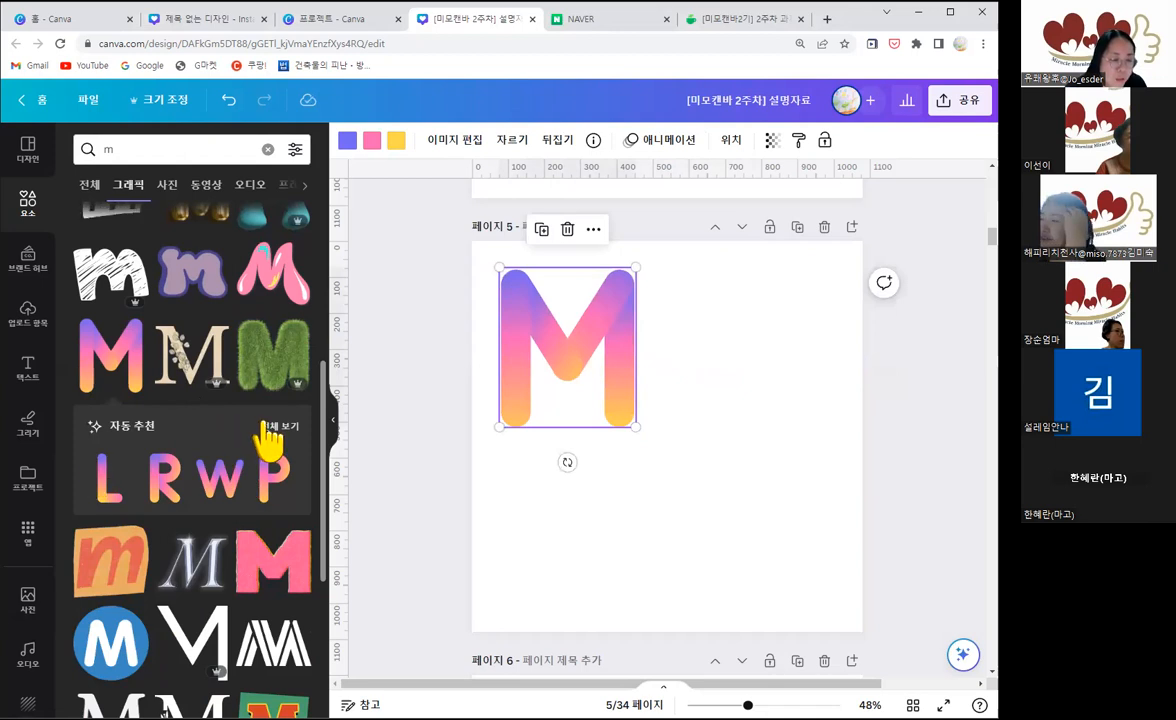
Step: Examine all recommended graphics for the gradient M to look for the matching I and O letters
click(268, 438)
scroll(240, 450, down, 3)
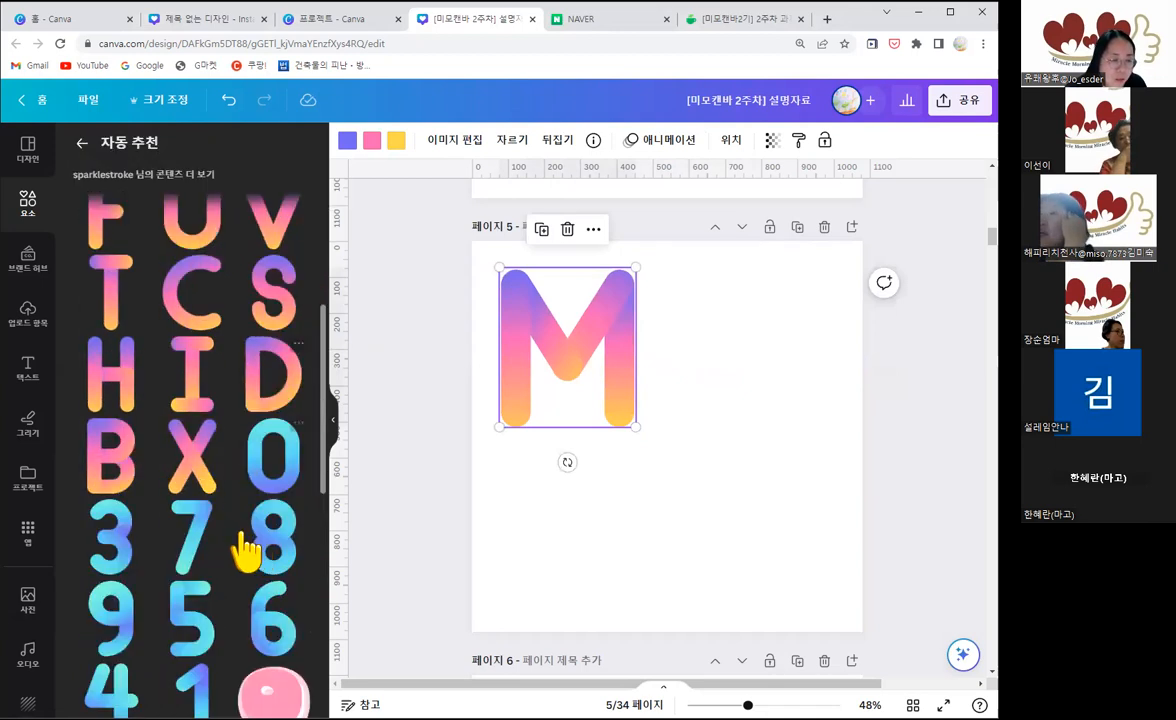
scroll(245, 550, down, 1)
scroll(245, 548, down, 3)
scroll(250, 548, up, 3)
scroll(234, 533, up, 3)
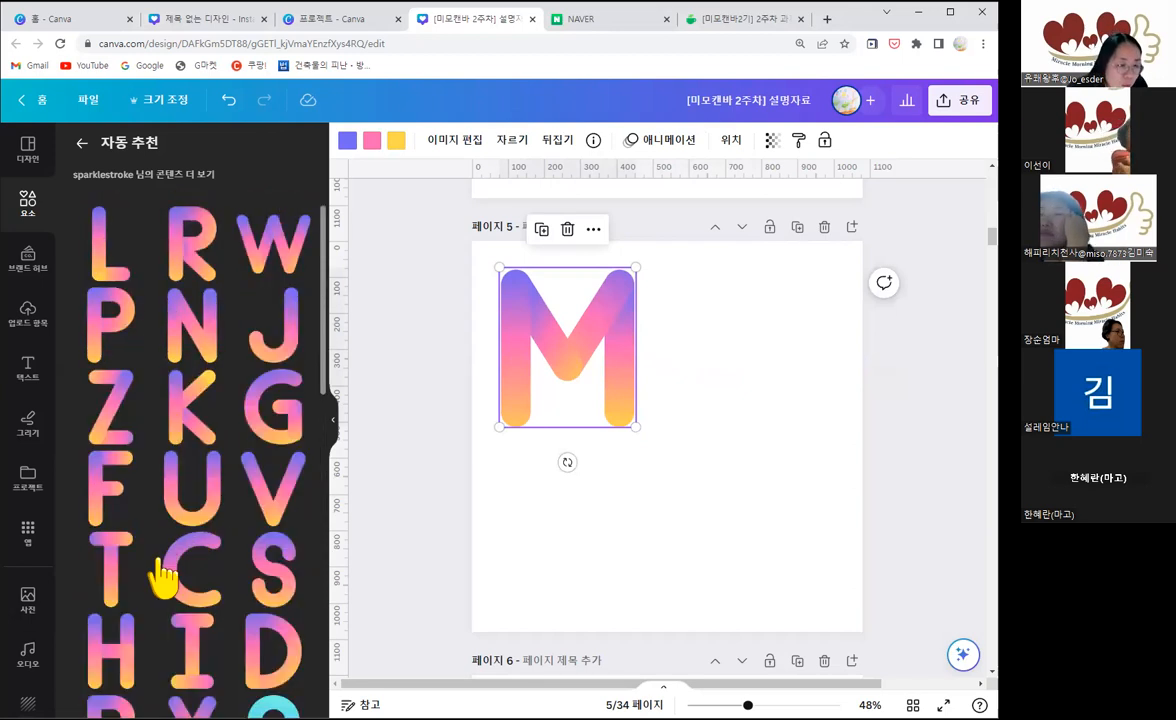
scroll(232, 400, down, 1)
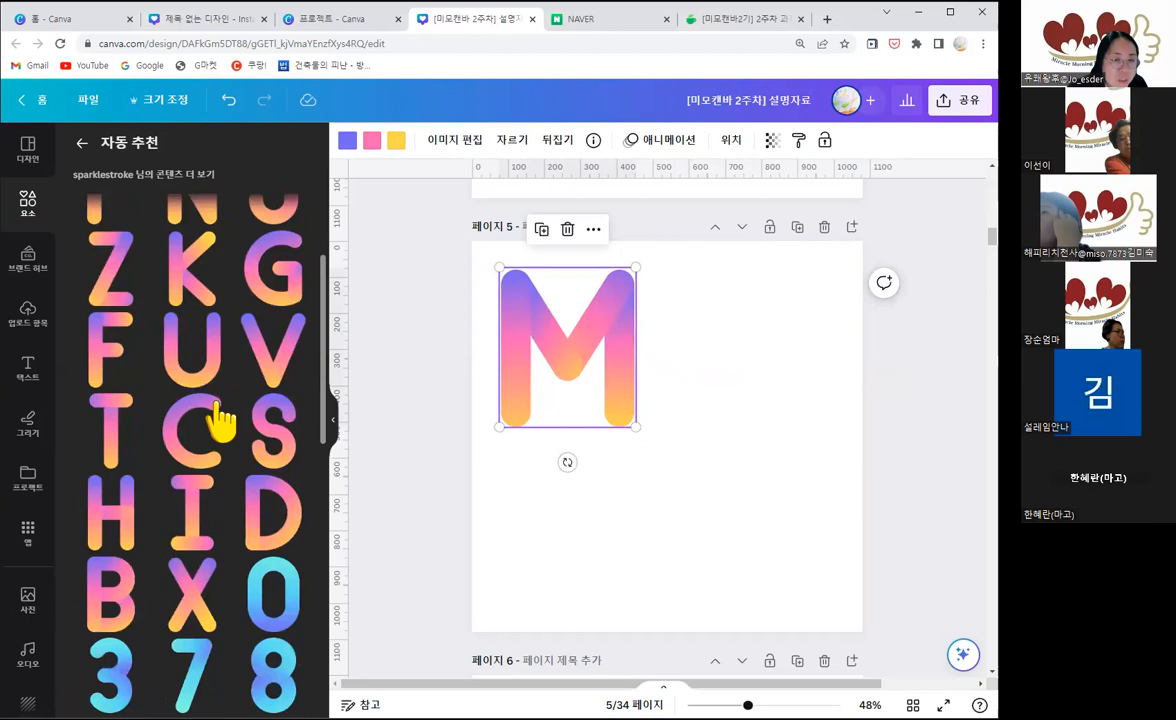
Step: View the gradient M's collection, show all its graphics, and add the matching I and O letters to page 5
click(593, 140)
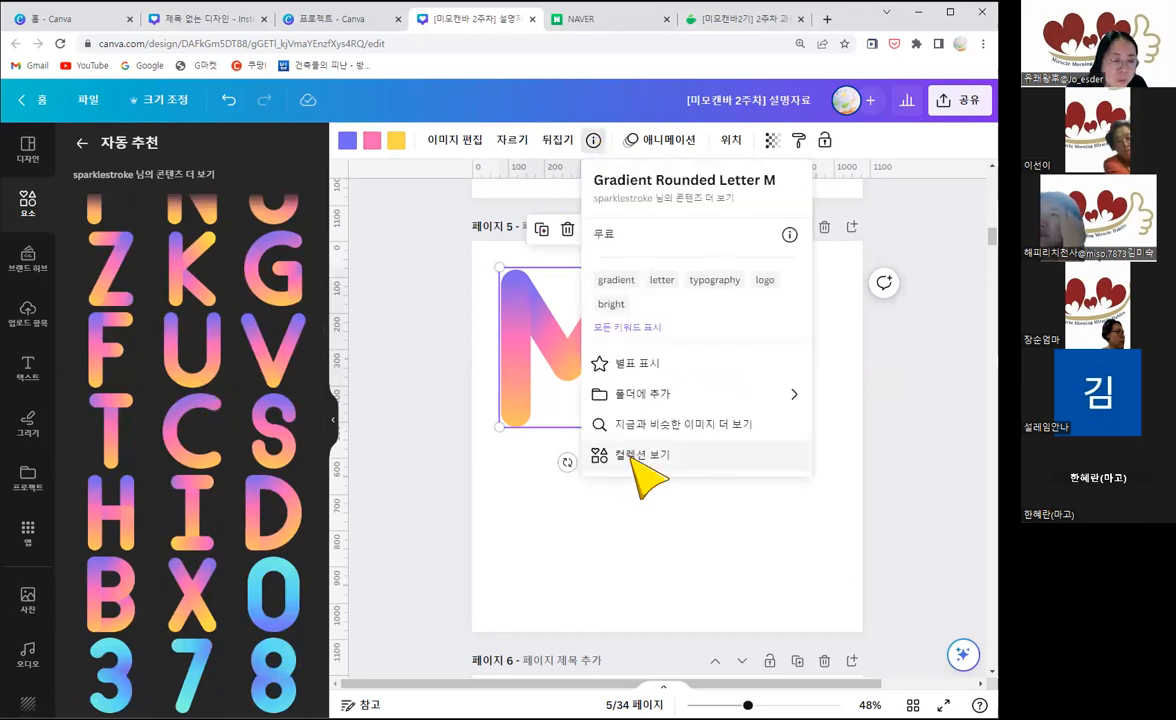
click(636, 456)
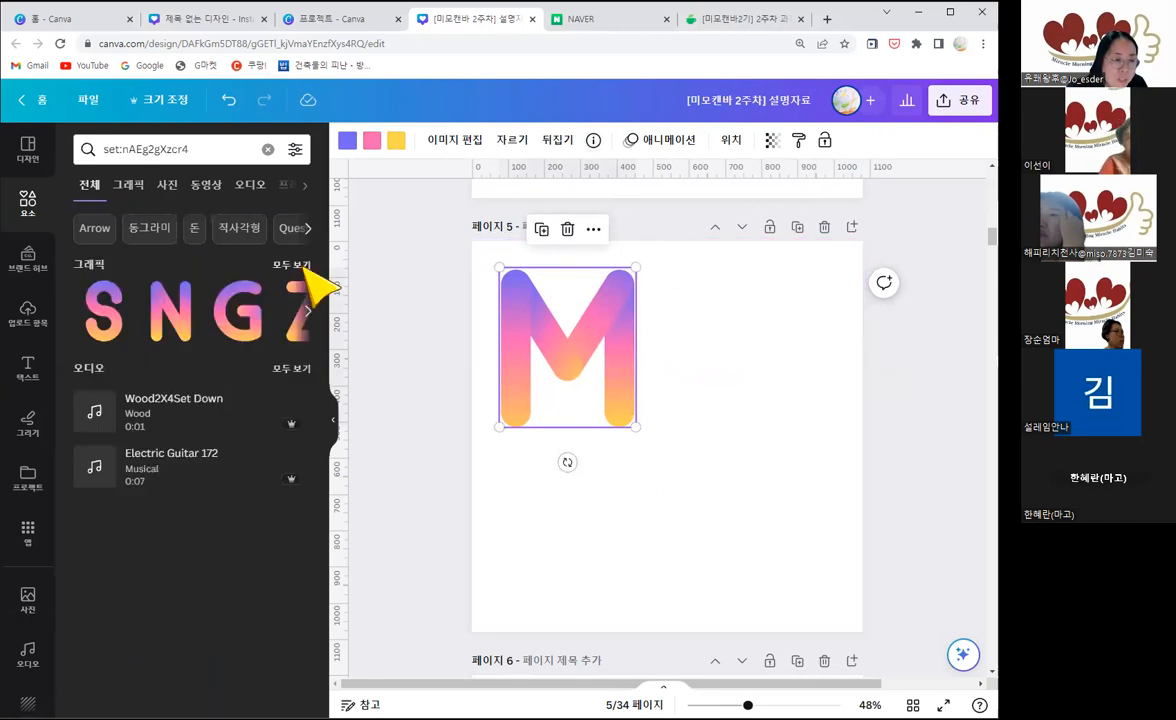
click(302, 266)
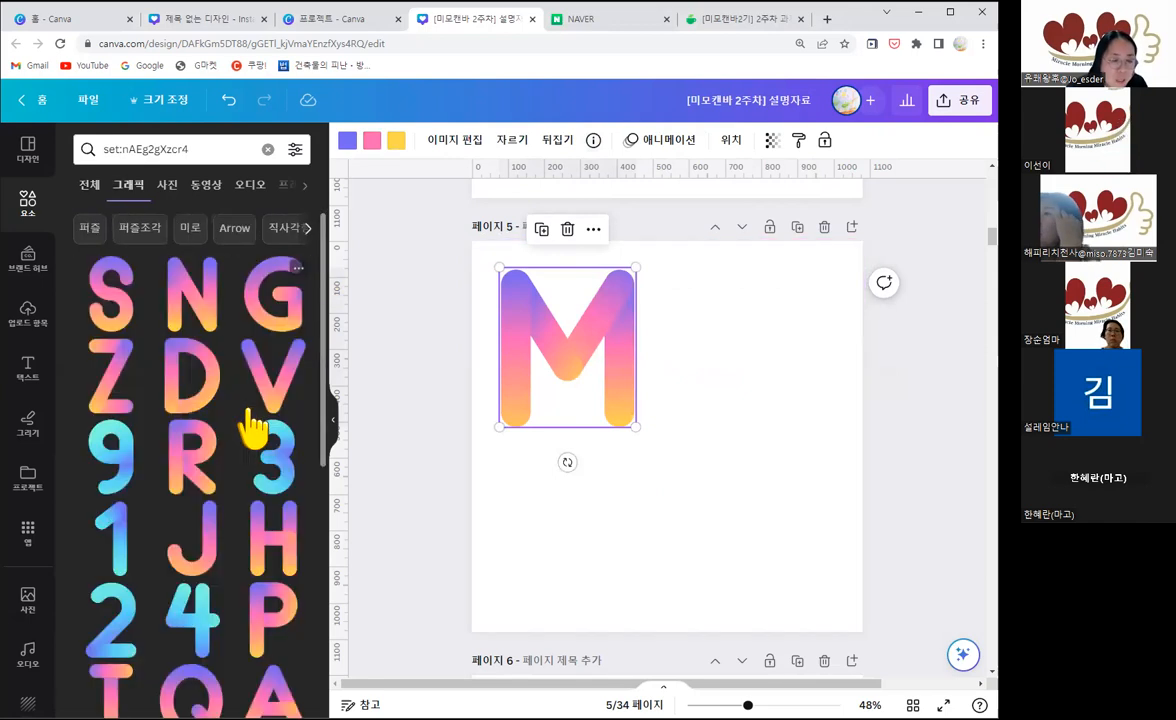
scroll(253, 428, down, 1)
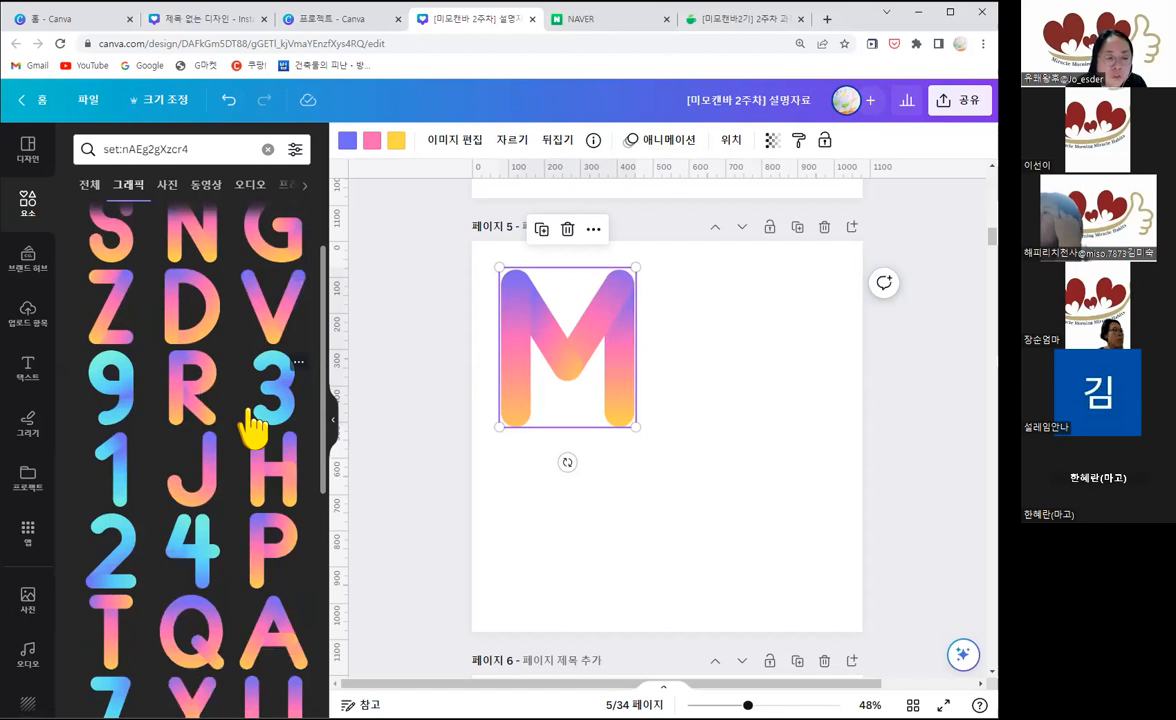
scroll(253, 428, down, 1)
scroll(253, 428, down, 3)
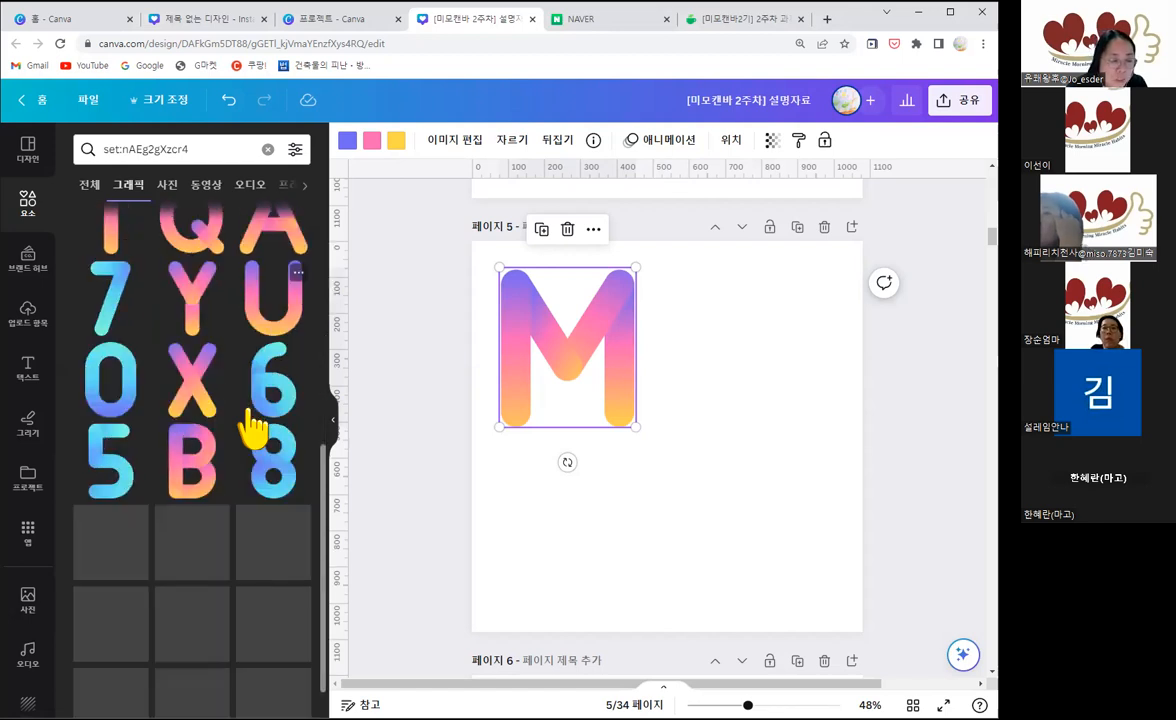
scroll(253, 428, down, 1)
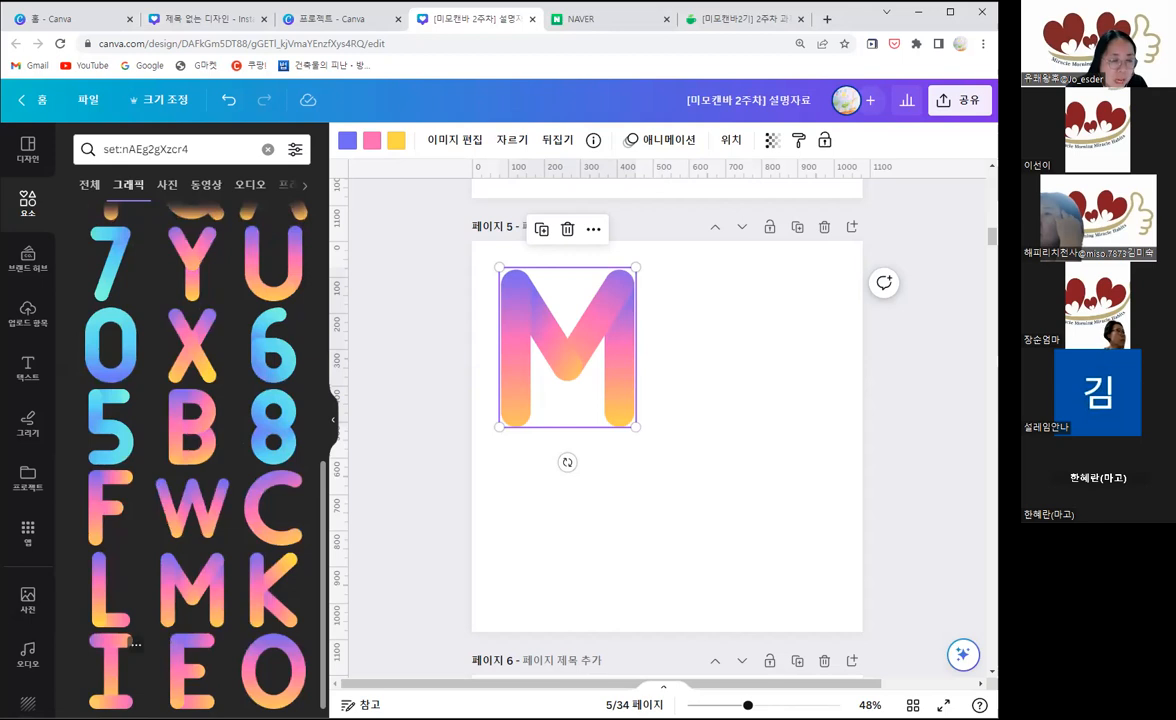
click(112, 665)
click(276, 672)
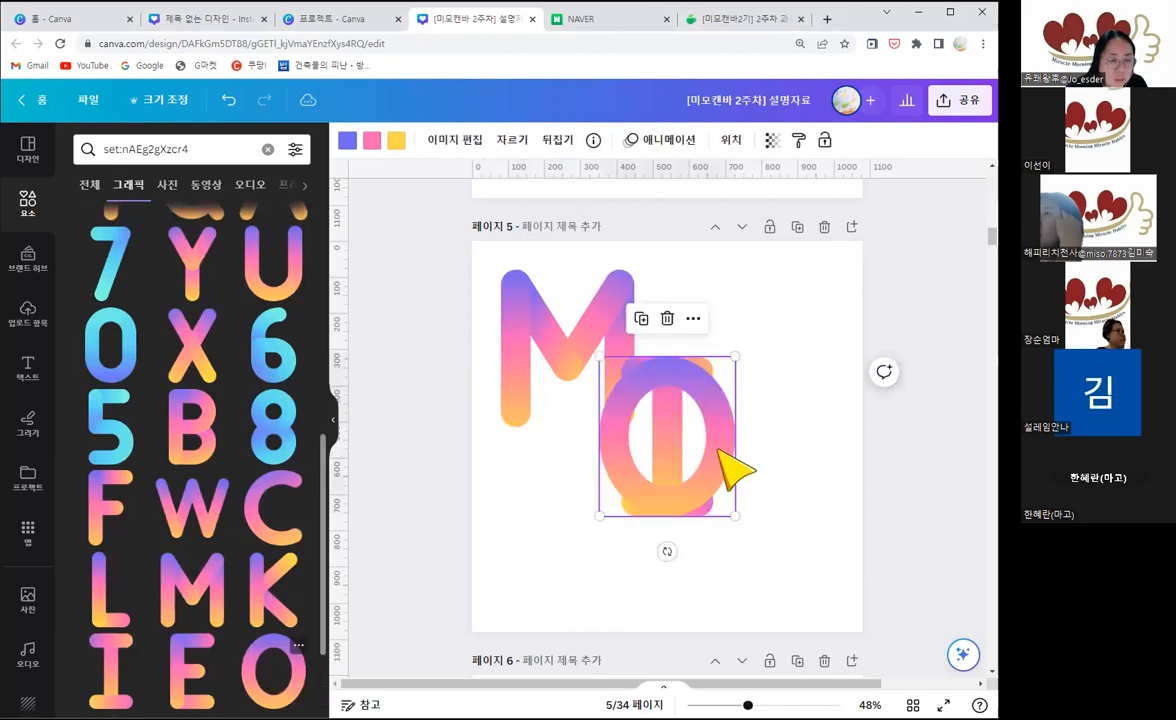
Step: Move the O to the lower right of page 5, align the I beside the M, and select the M
drag(718, 450, 667, 492)
drag(779, 527, 775, 520)
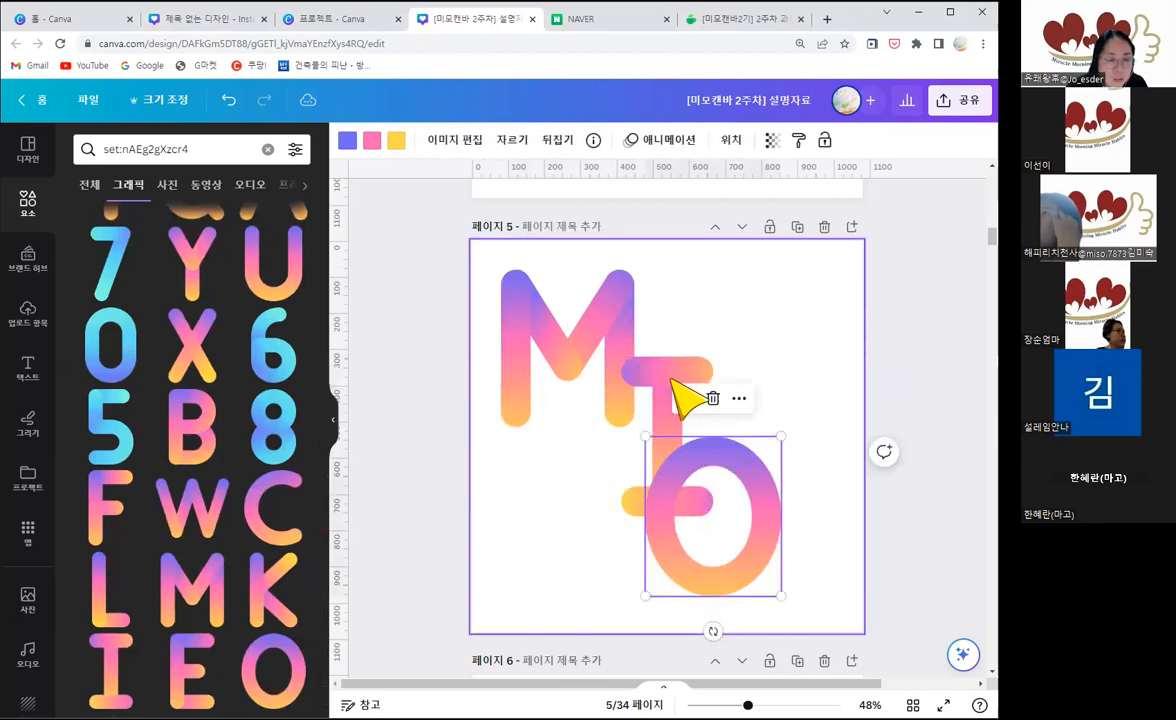
drag(701, 289, 698, 289)
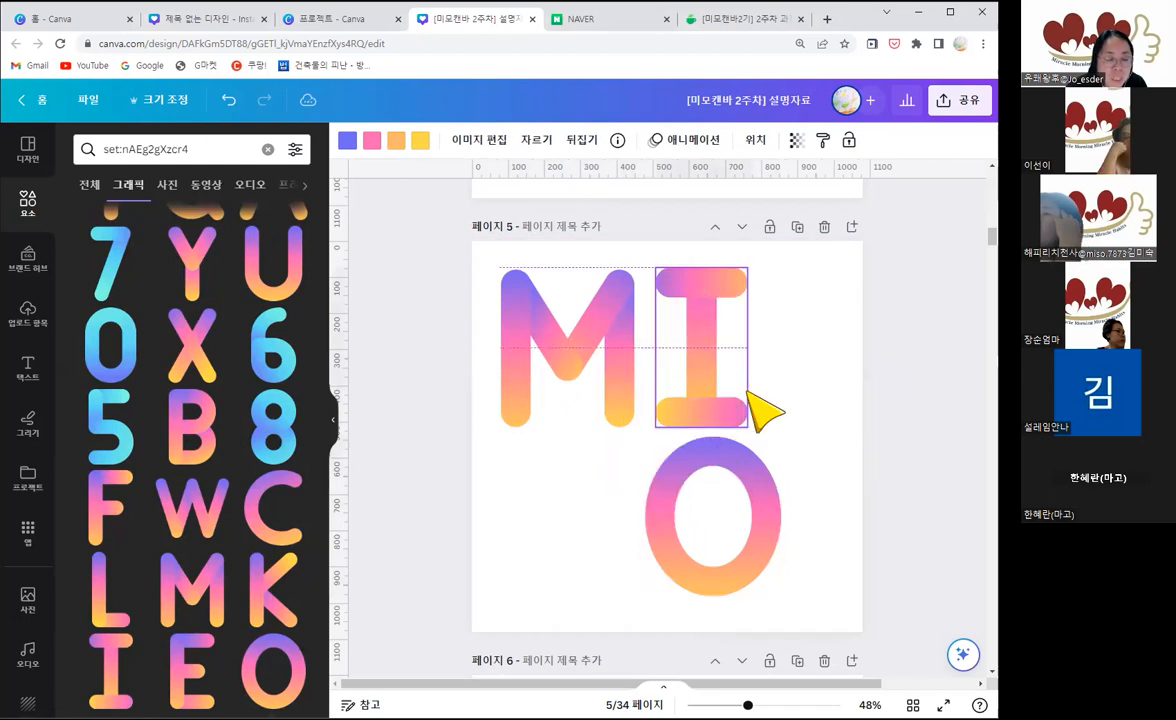
click(600, 378)
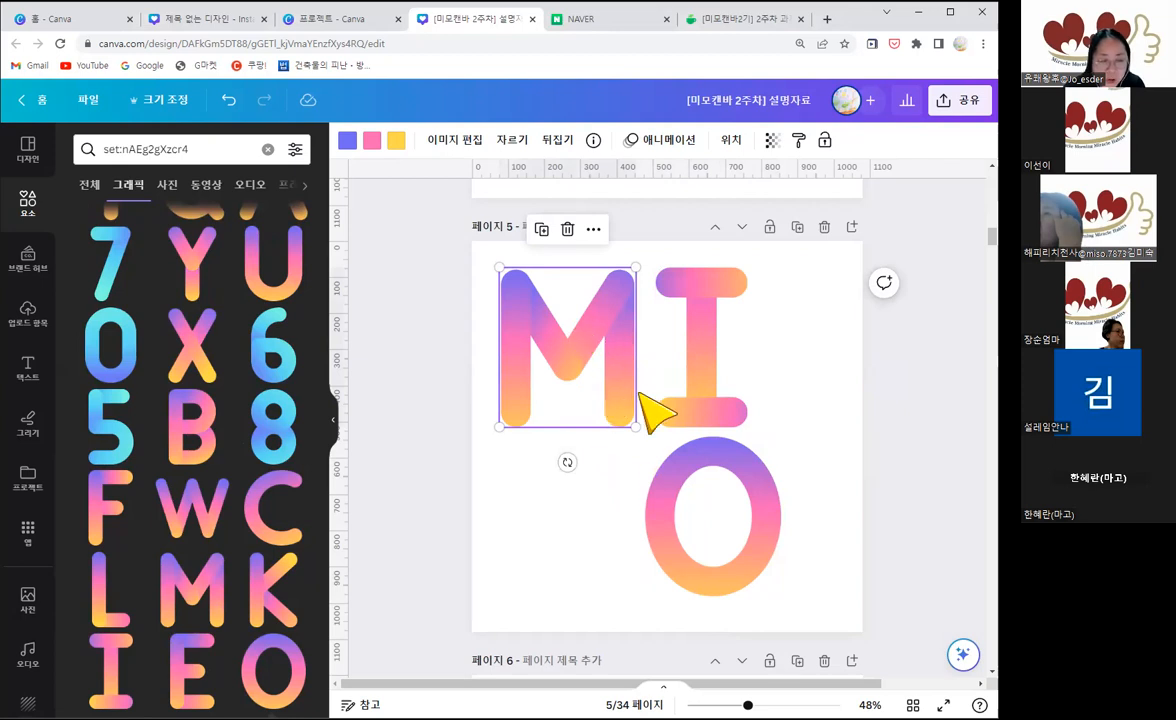
drag(590, 345, 601, 499)
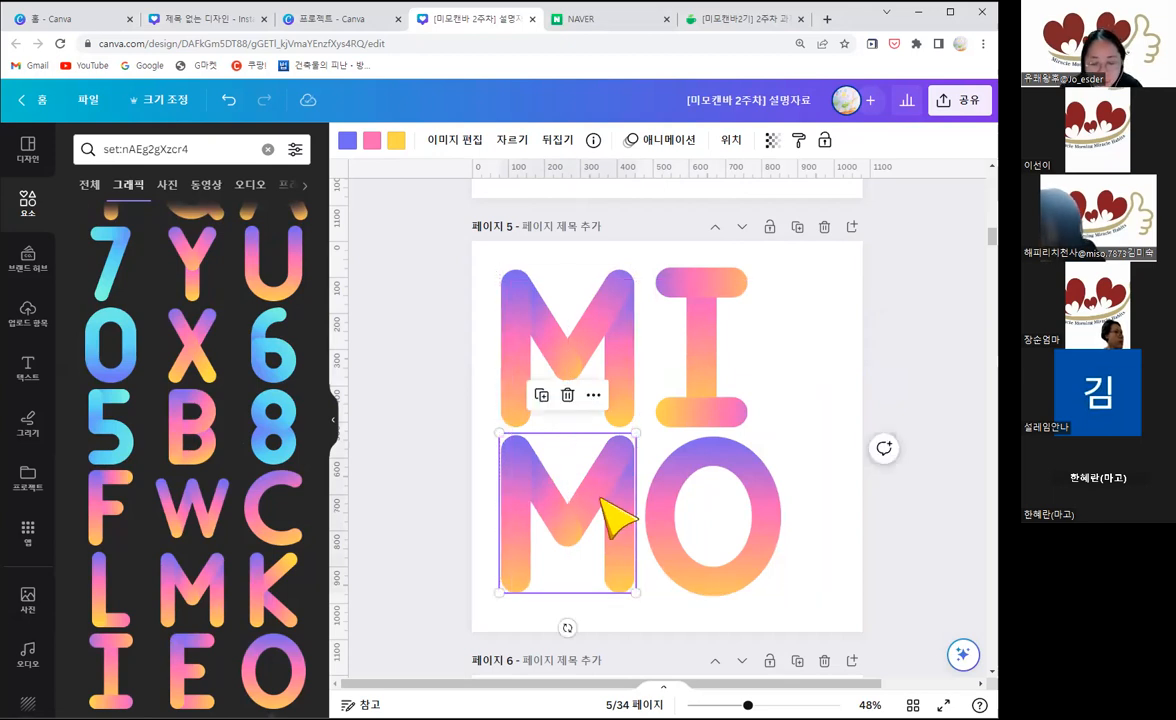
key(Delete)
click(590, 365)
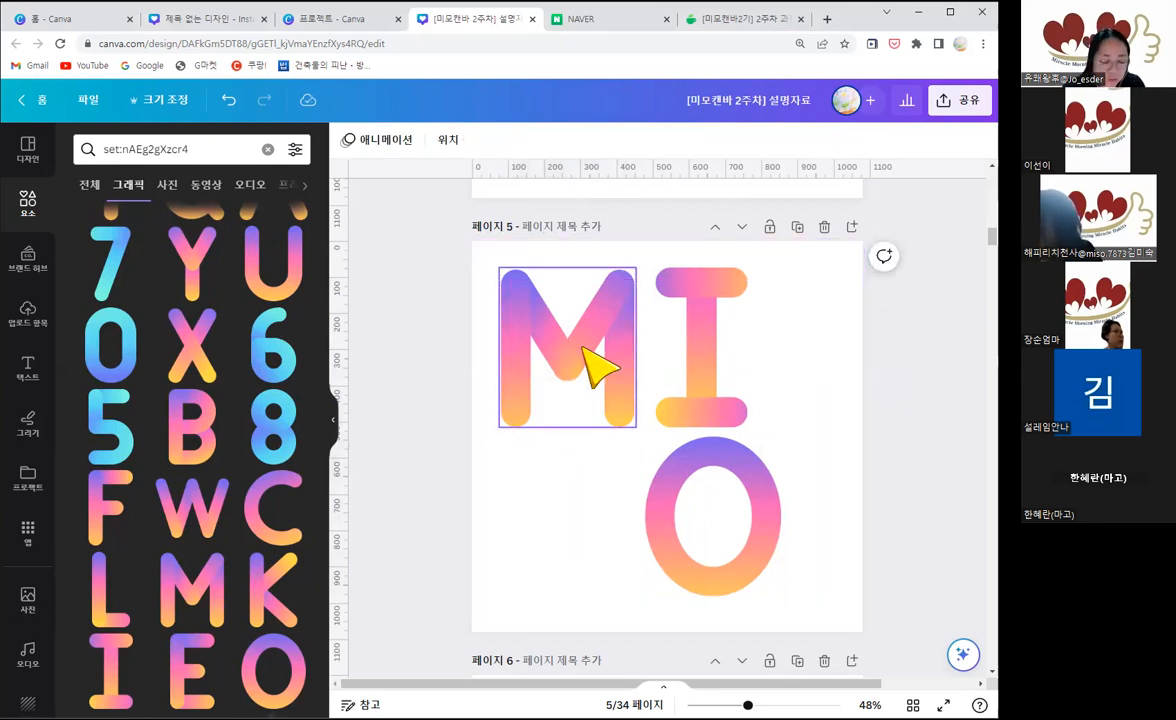
Step: Duplicate the gradient M directly below the original and enlarge all four letters together to better fill page 5
drag(578, 437, 584, 345)
mouse_move(571, 498)
mouse_down()
mouse_move(607, 496)
mouse_move(549, 507)
mouse_up()
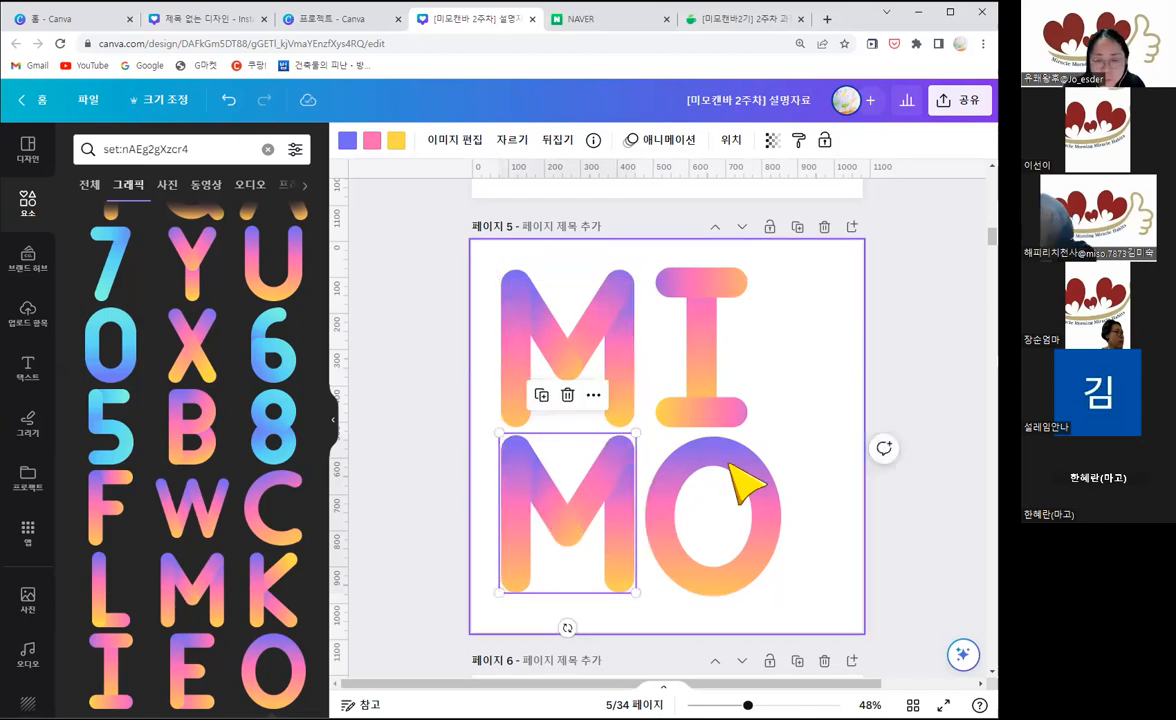
drag(914, 591, 552, 500)
drag(826, 556, 485, 255)
drag(778, 595, 853, 559)
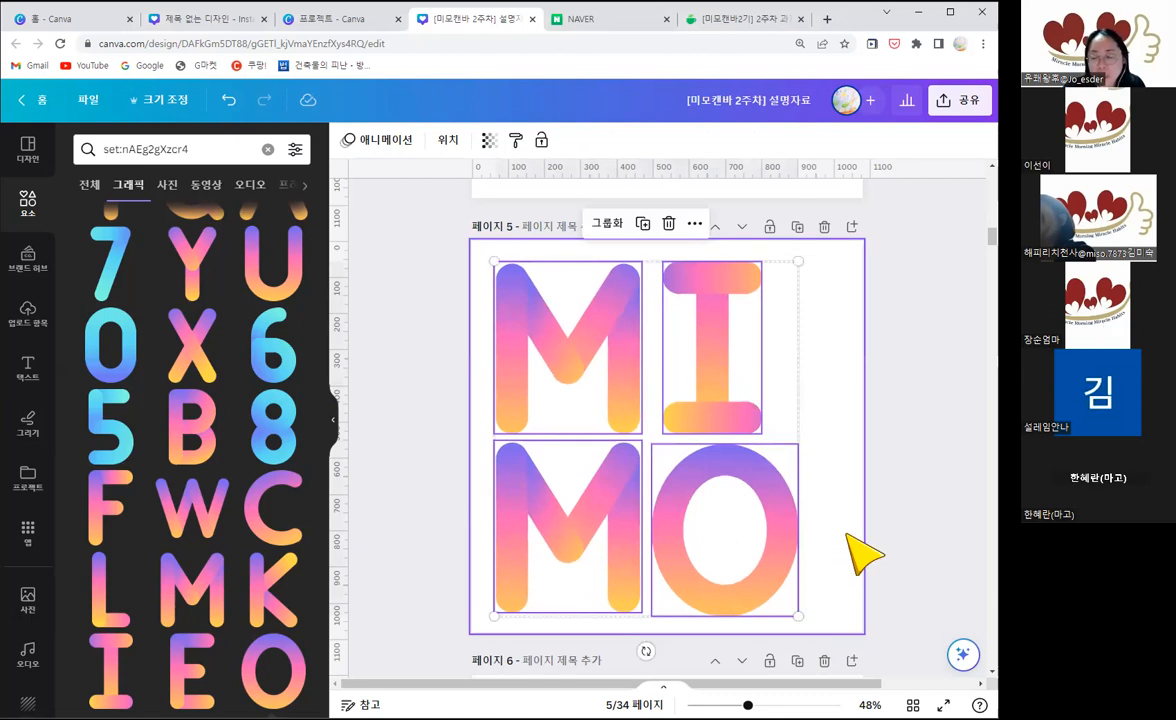
Step: Shift the lower M and O toward the lower right and the upper M and I slightly toward the upper left
click(885, 583)
drag(930, 589, 613, 503)
drag(613, 503, 627, 503)
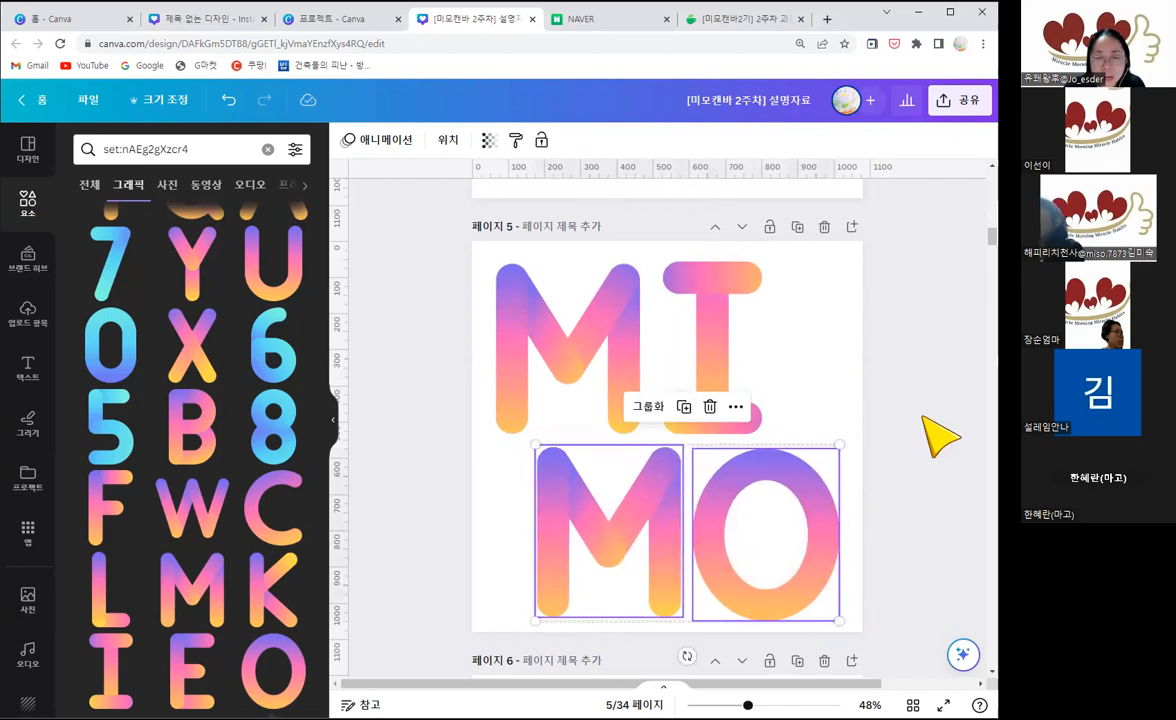
click(903, 395)
drag(573, 313, 564, 310)
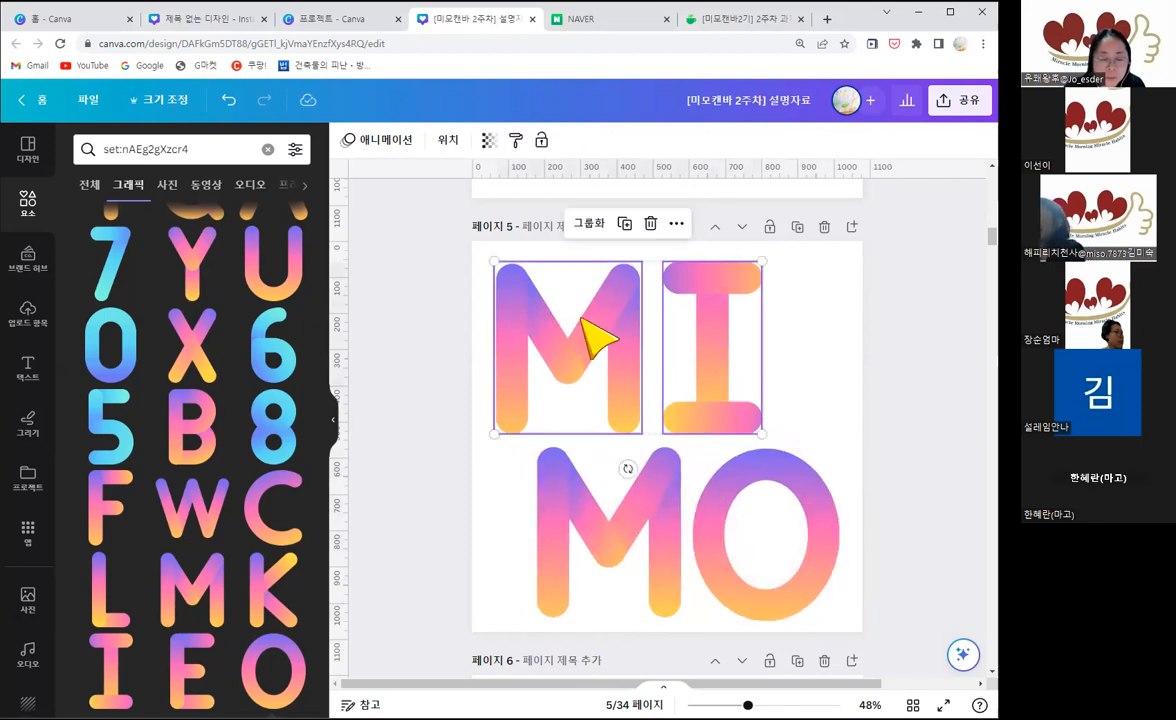
drag(900, 578, 668, 512)
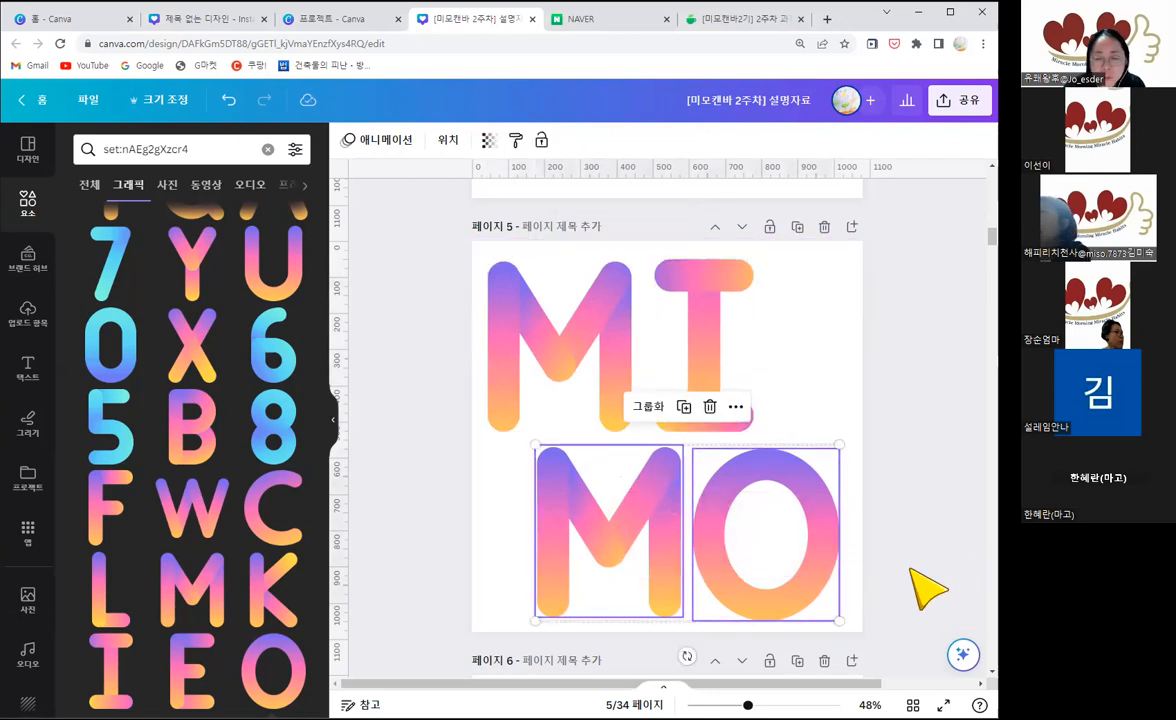
click(870, 563)
drag(645, 500, 651, 499)
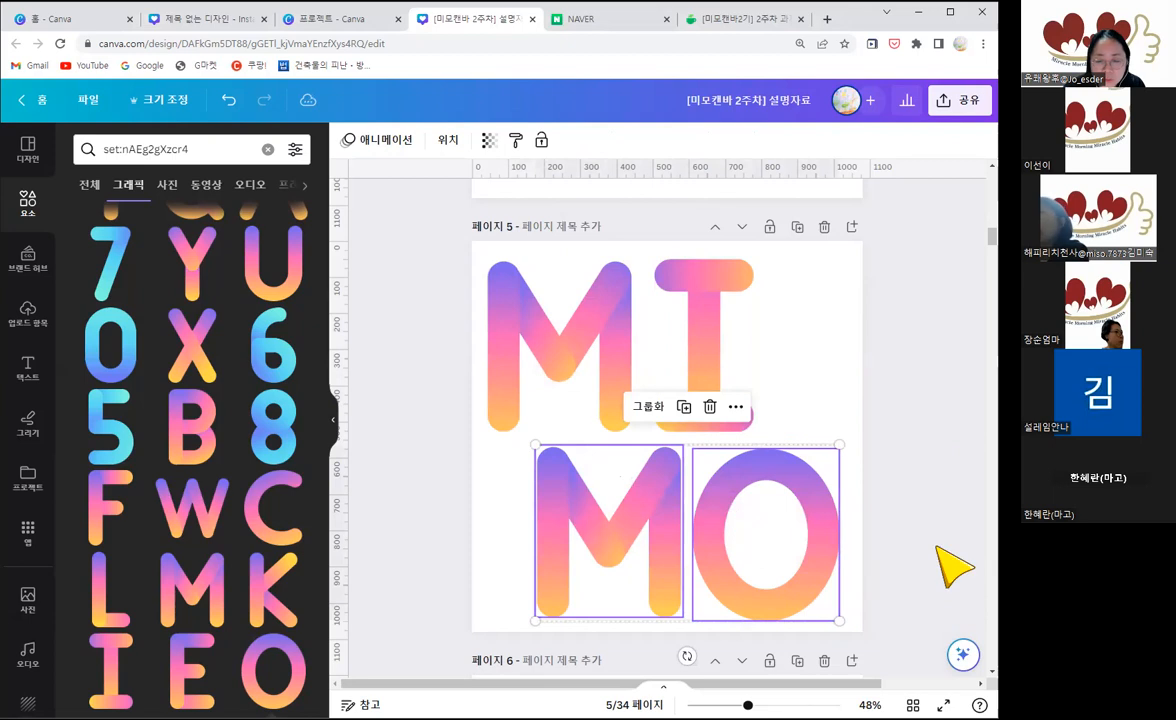
key(Right)
Step: Enlarge the O to about 414 × 487 and nudge the lower M slightly to the left
click(790, 512)
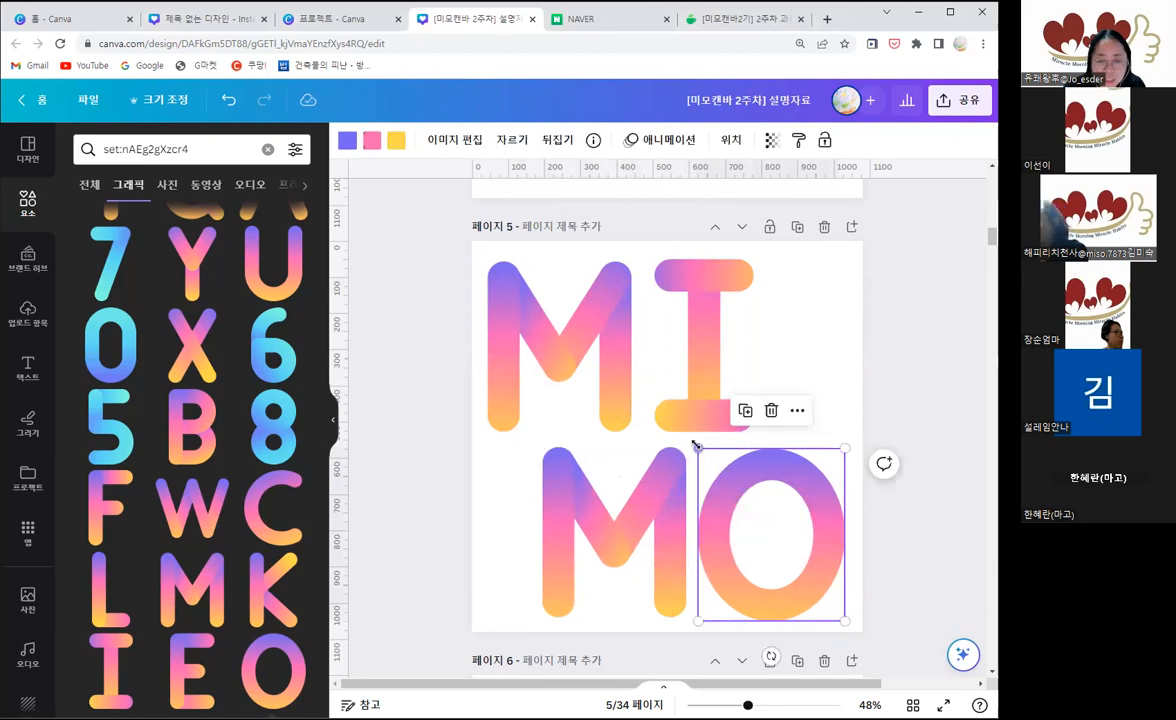
drag(696, 445, 692, 442)
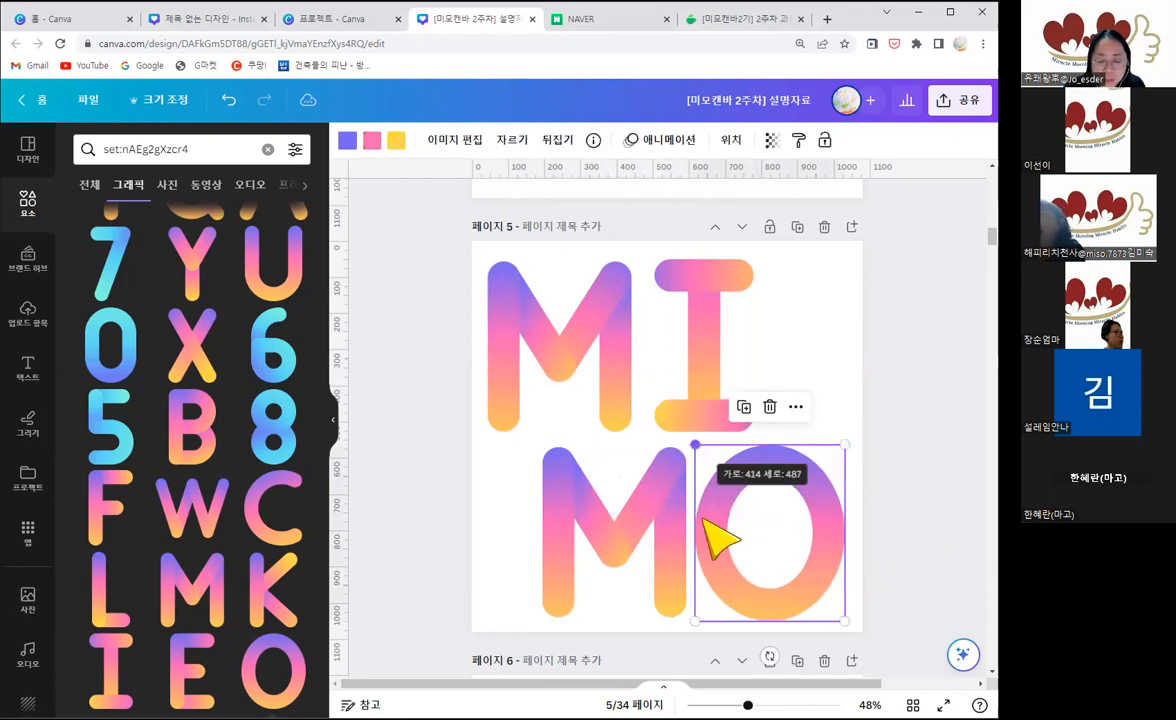
click(892, 499)
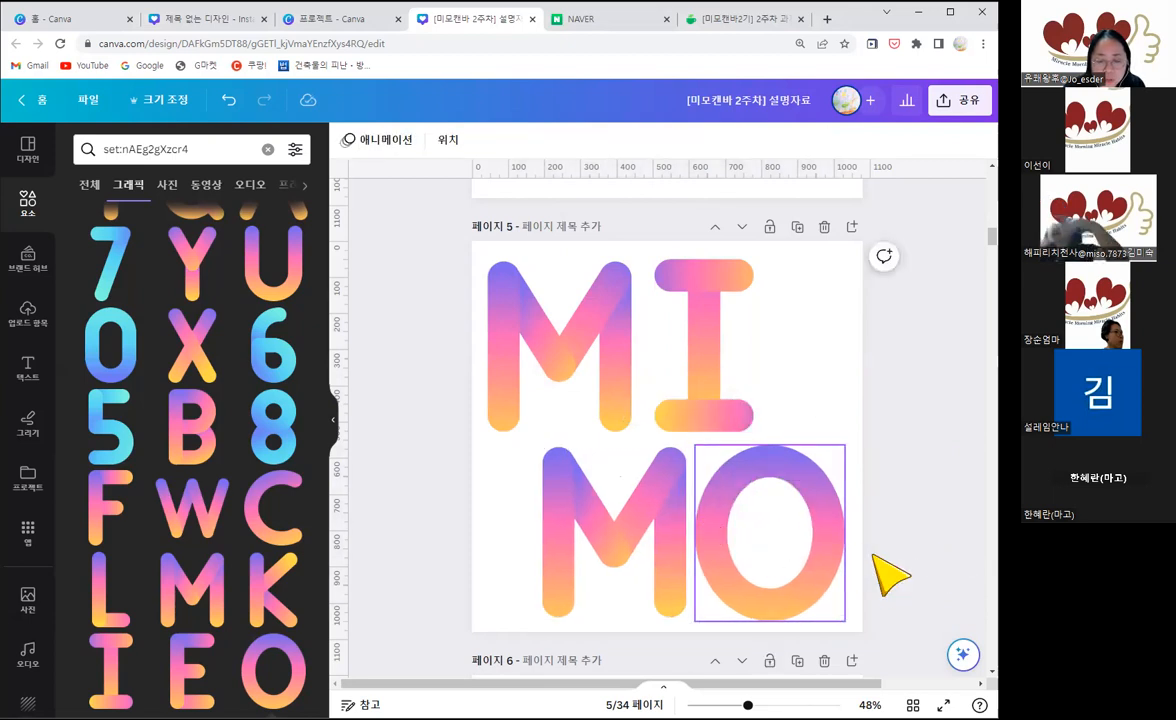
click(632, 505)
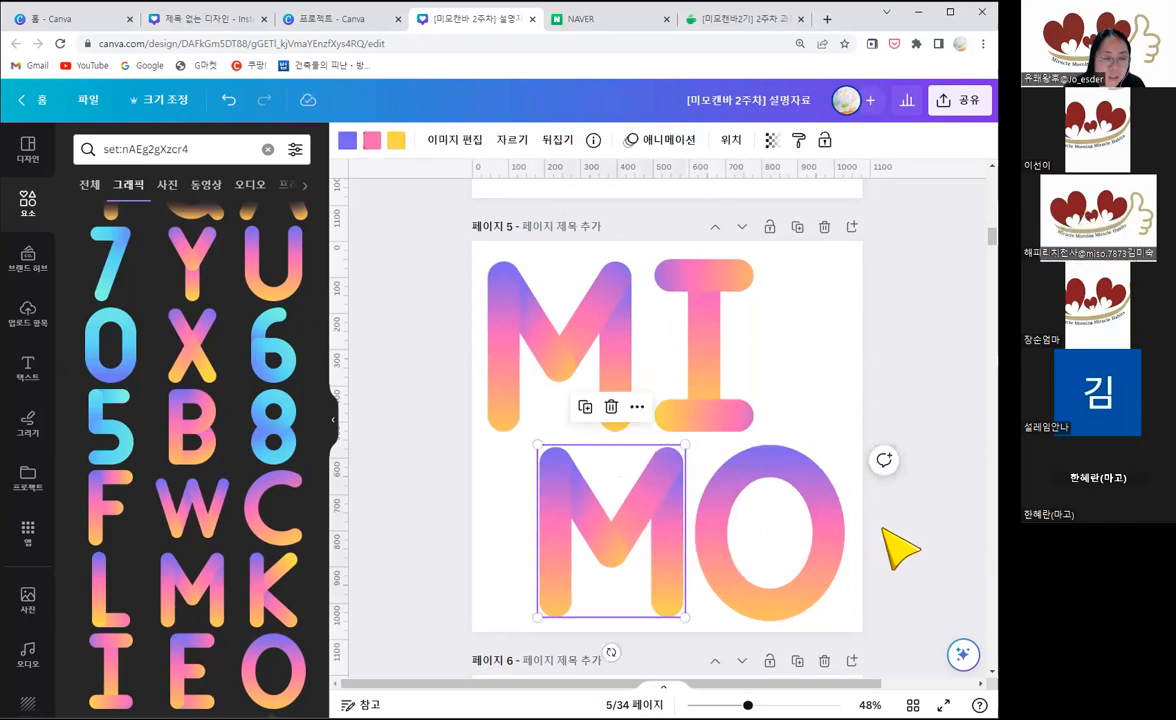
click(893, 545)
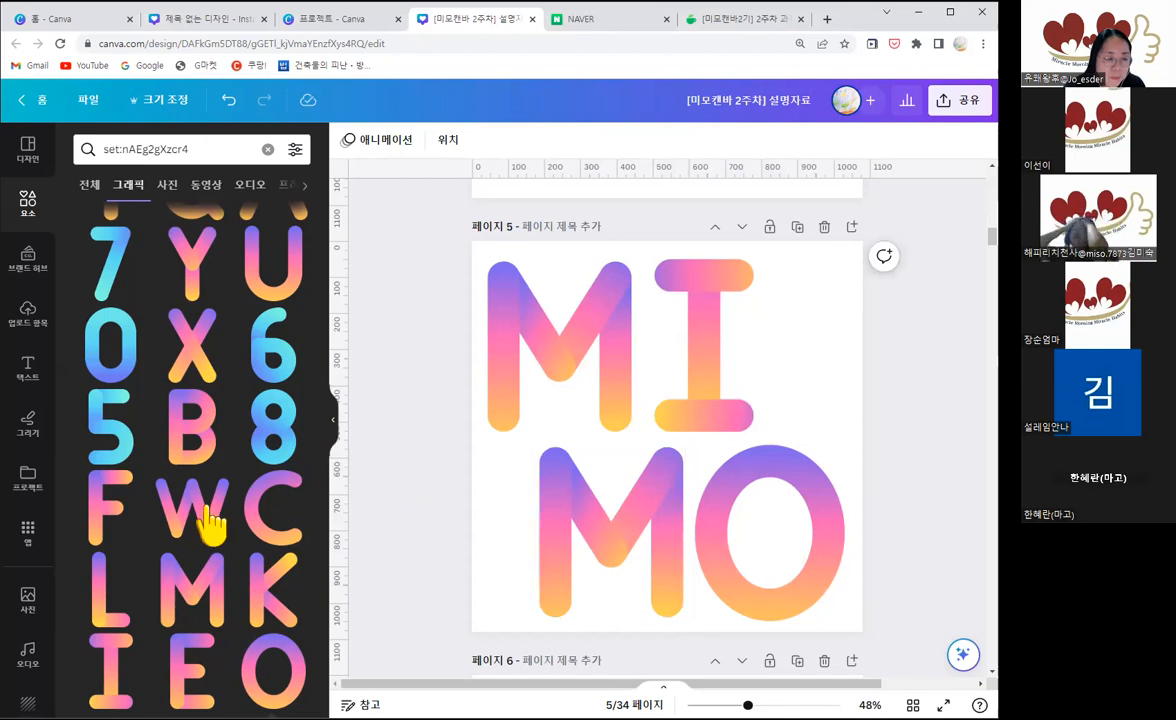
Step: Replace the lower M with the collection's W turned upside down and enlarged to fill the space beside the O
click(205, 505)
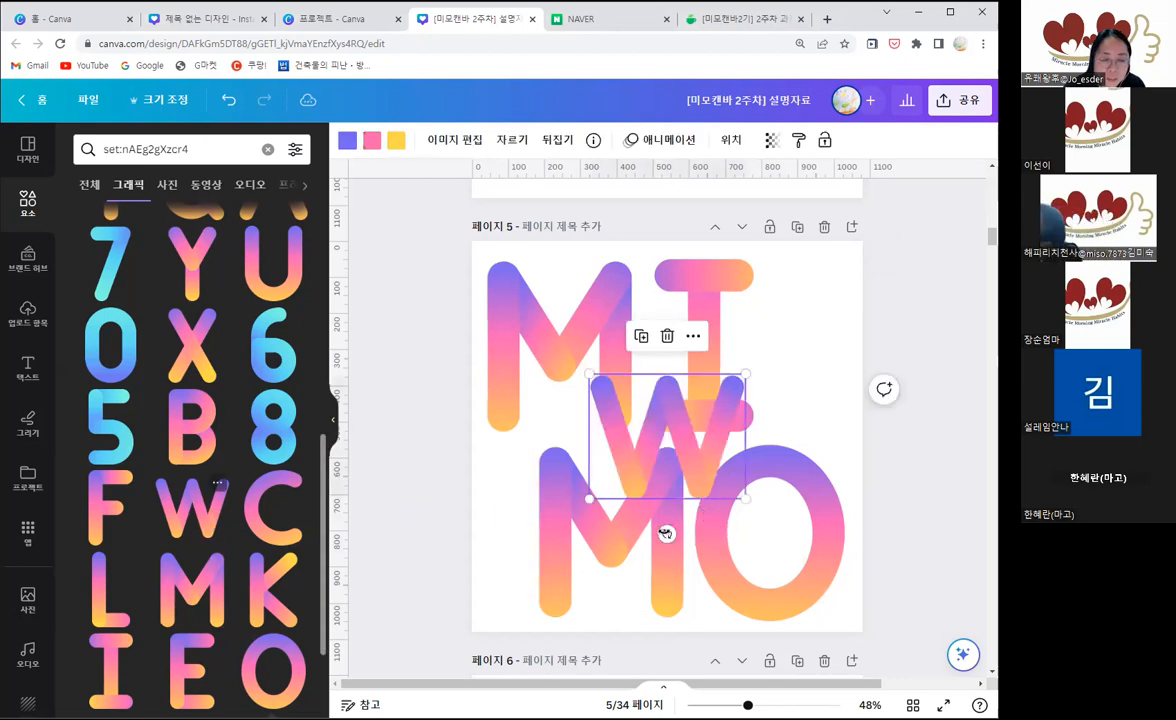
drag(667, 534, 667, 365)
click(575, 548)
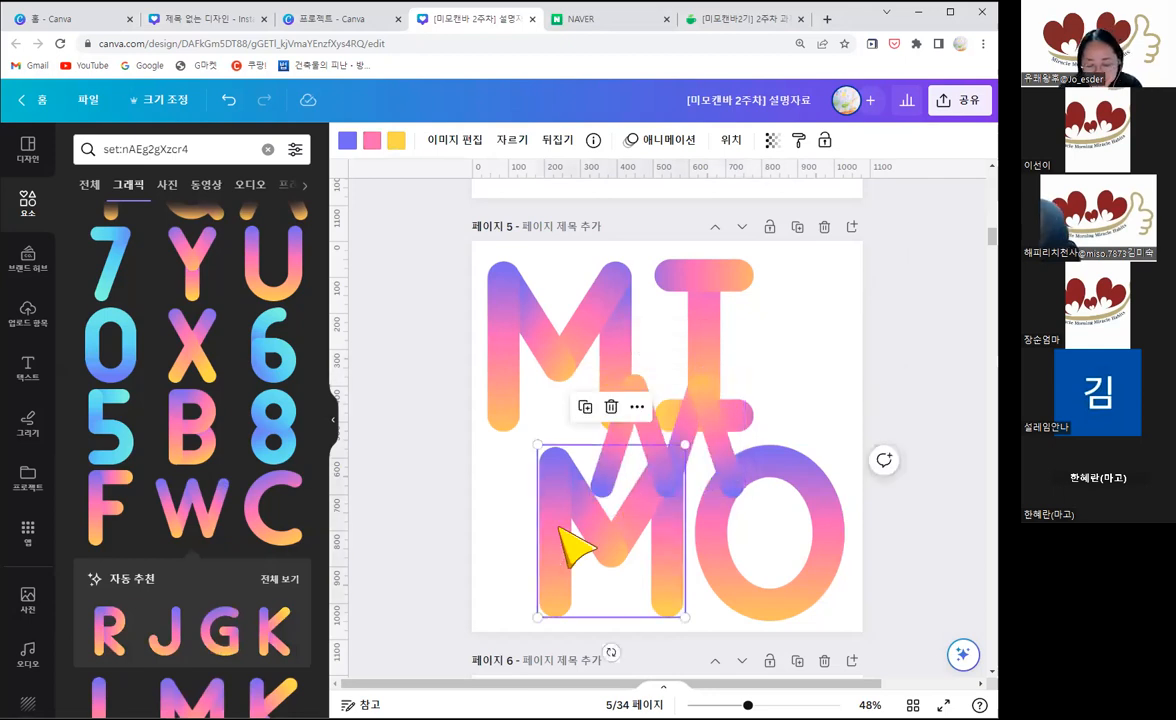
key(Delete)
drag(605, 498, 514, 567)
mouse_move(678, 610)
mouse_down()
mouse_move(685, 602)
mouse_move(691, 622)
mouse_up()
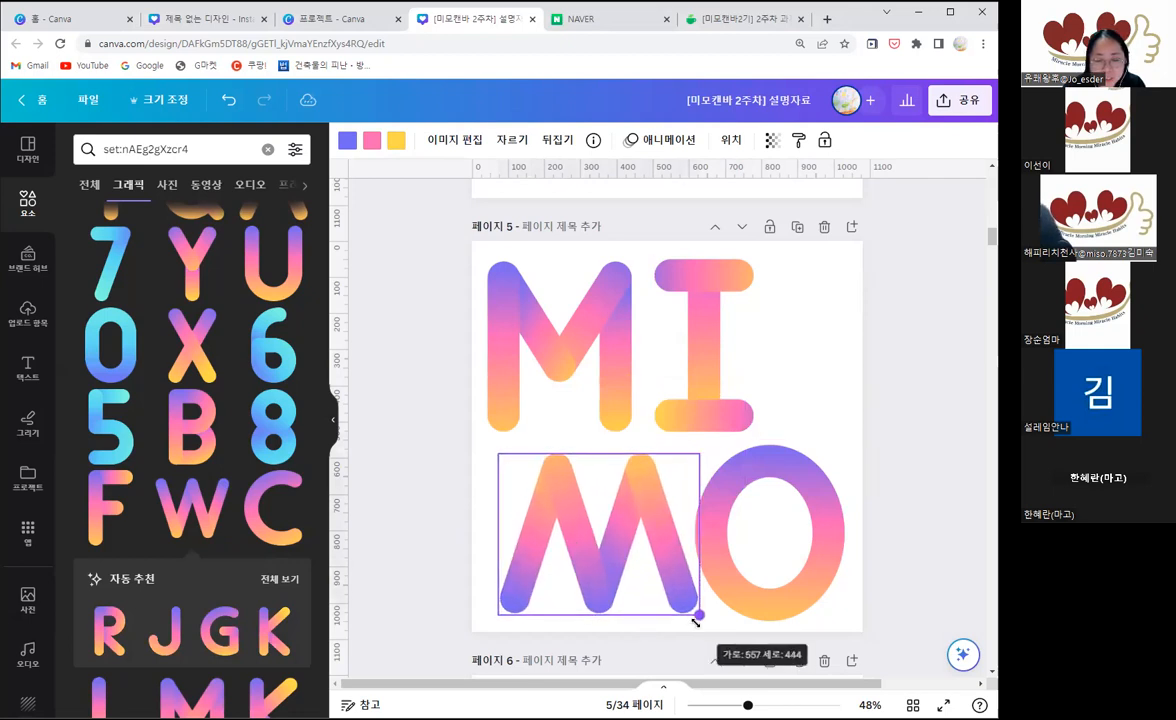
drag(638, 562, 622, 546)
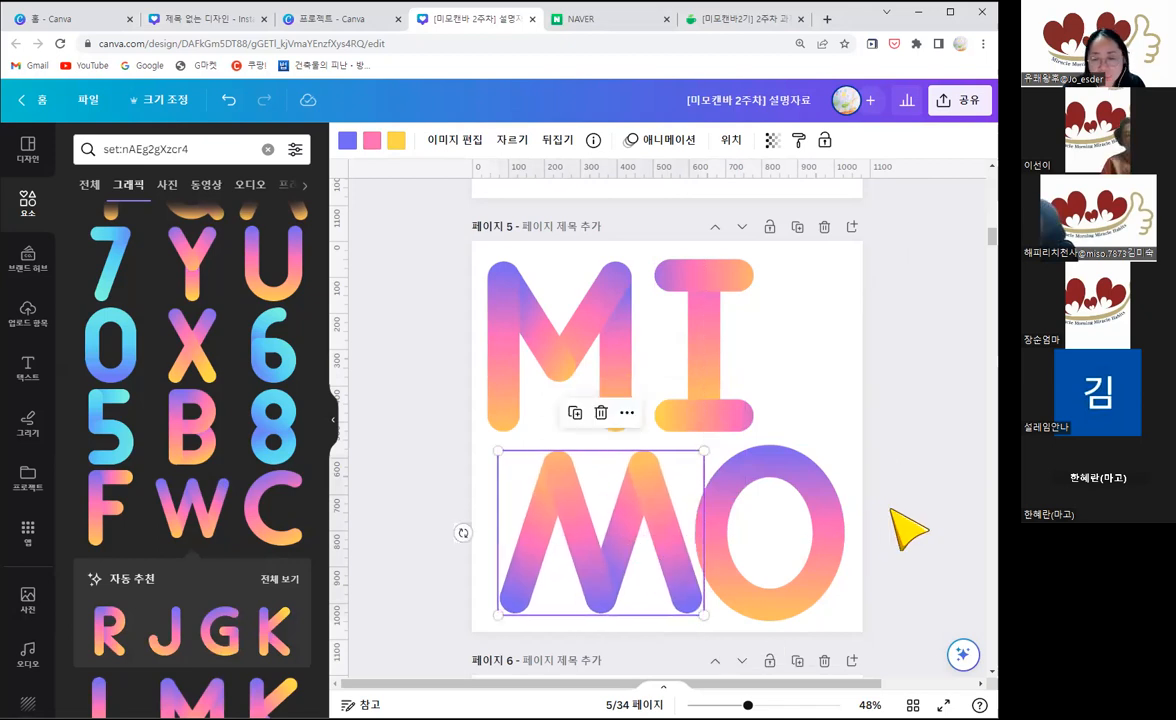
click(890, 512)
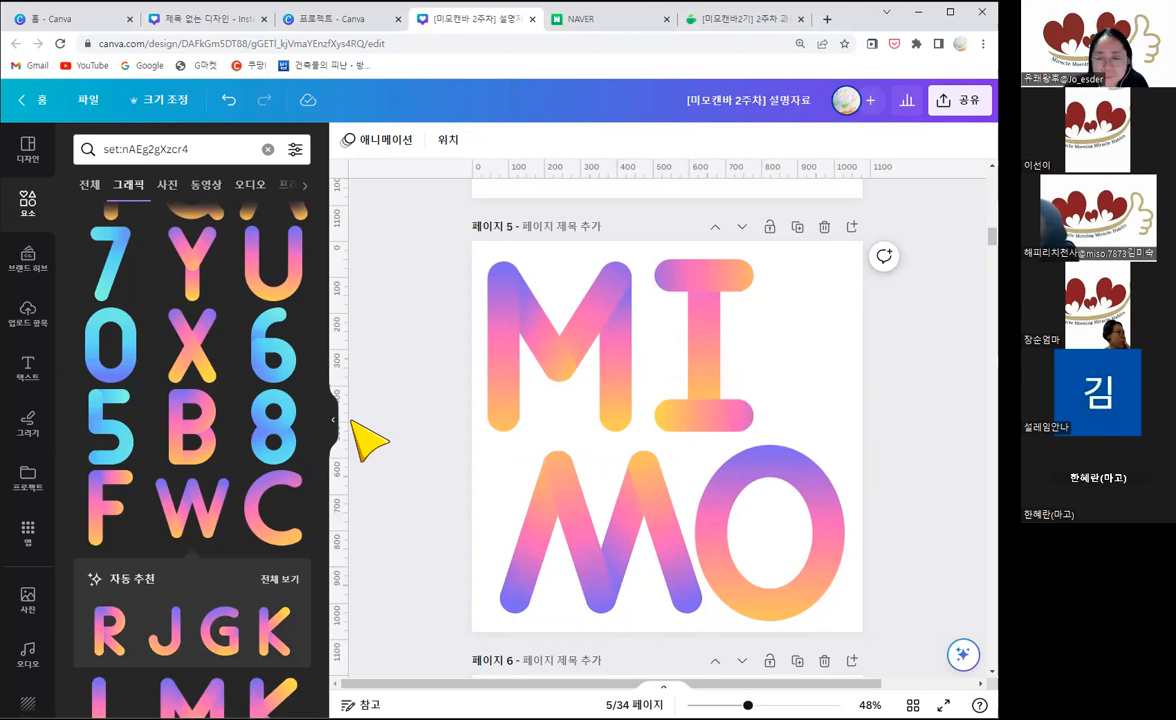
Step: Add a new blank page after page 5
scroll(750, 420, down, 1)
scroll(800, 370, up, 2)
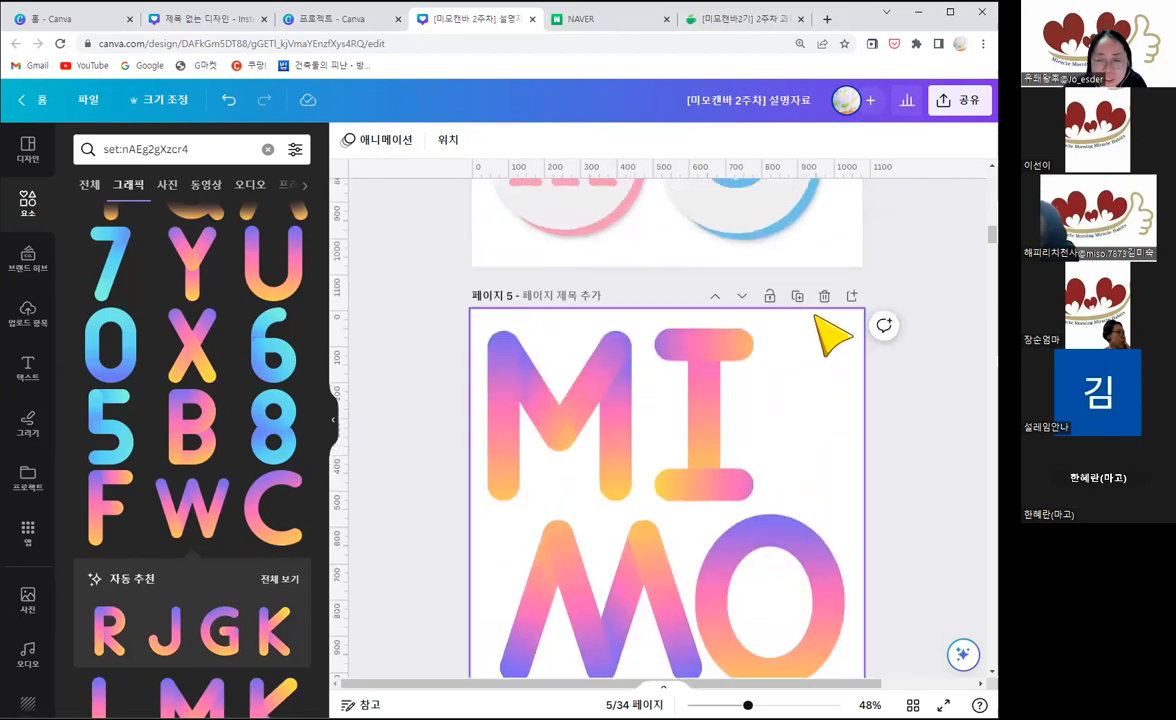
click(851, 296)
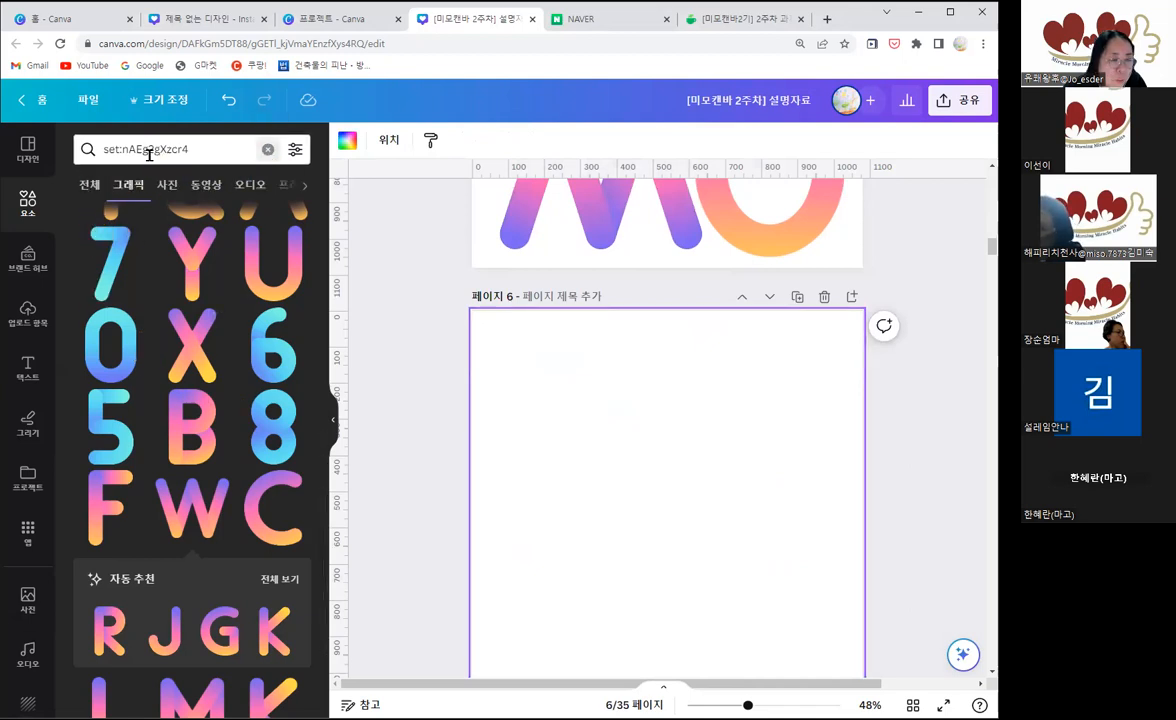
Step: Search the elements for "m", show all matching photos, and add the blue fluffy M to page 6
click(267, 149)
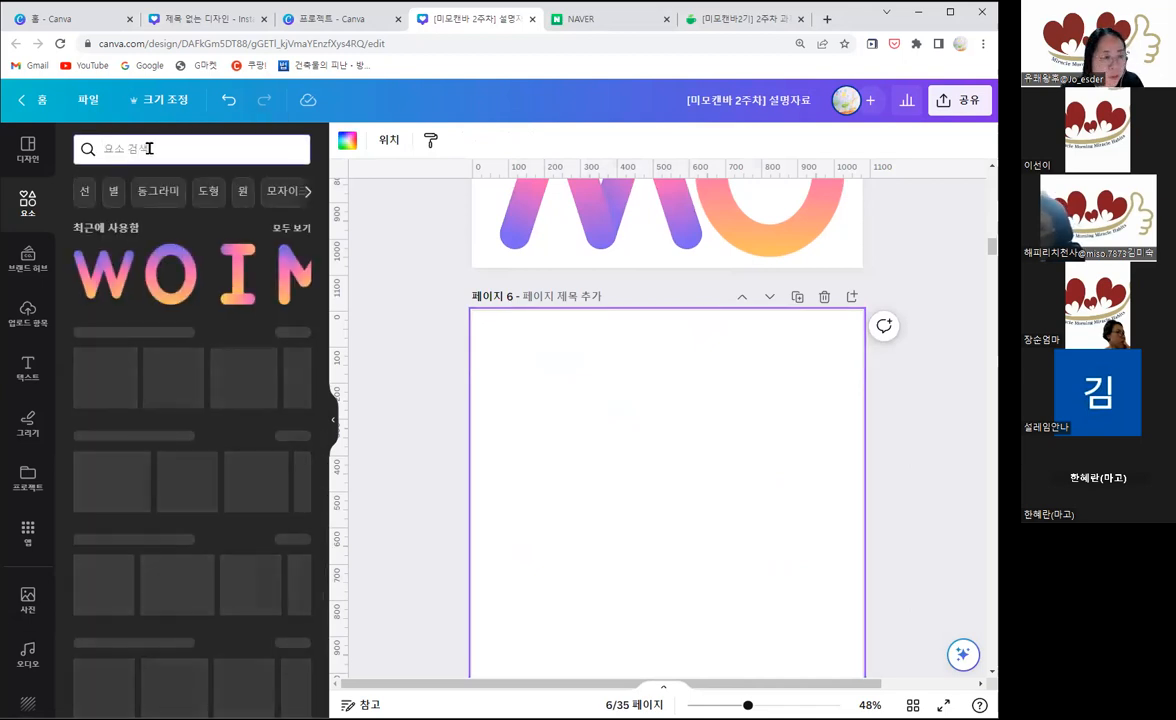
text(m)
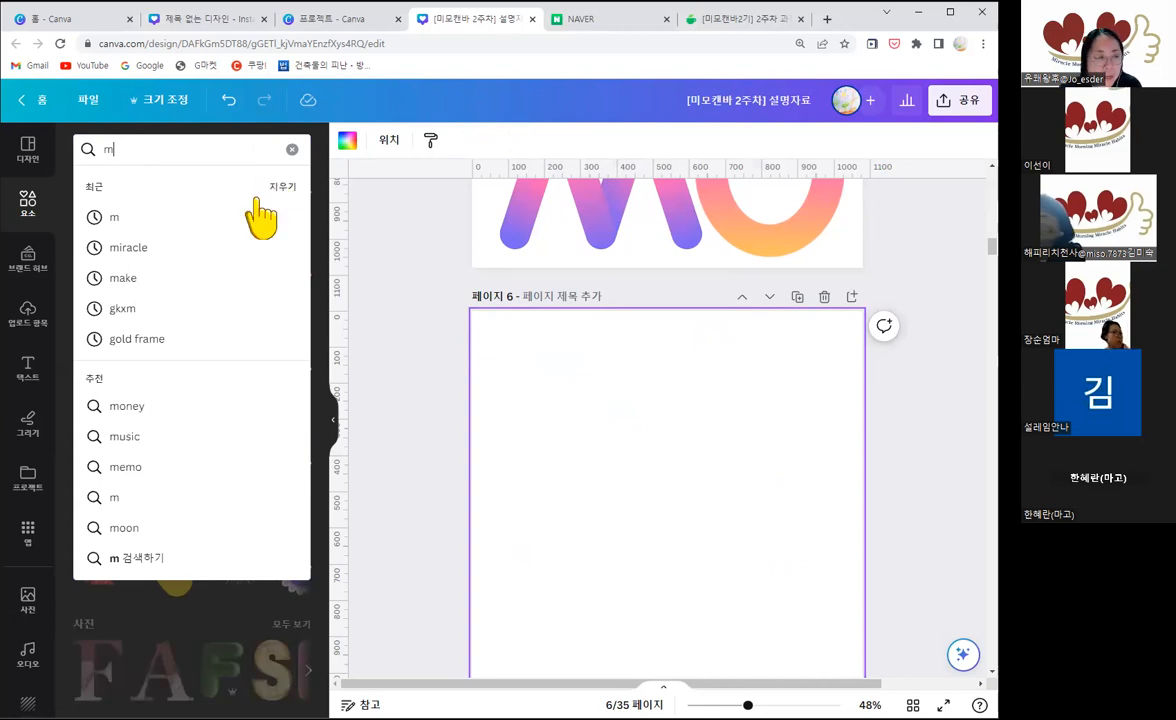
key(Return)
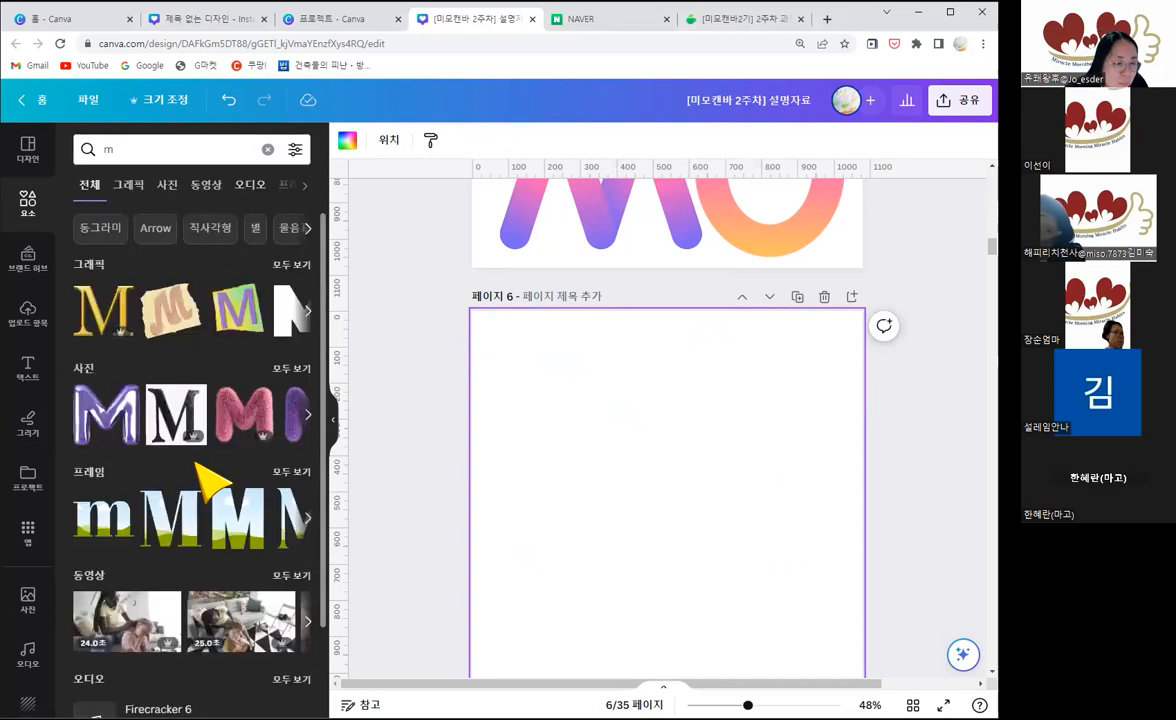
click(296, 370)
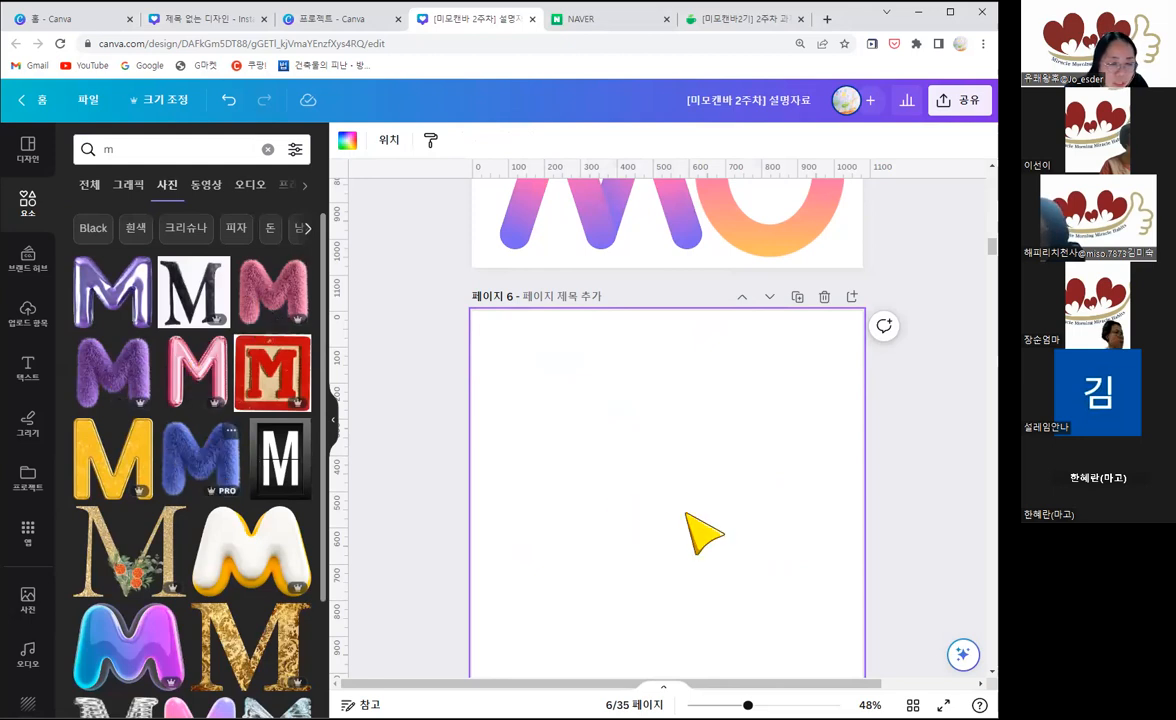
click(201, 458)
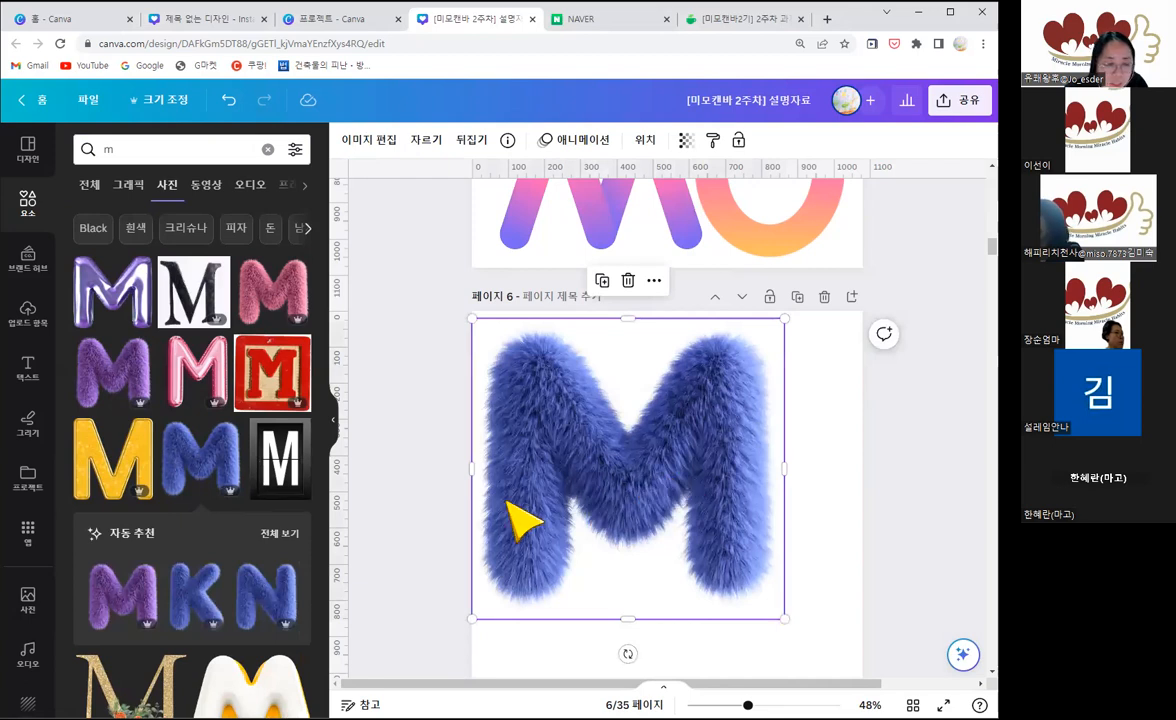
Step: Browse all recommendations for the blue fluffy M, then open its collection and show all the photos in it
click(280, 534)
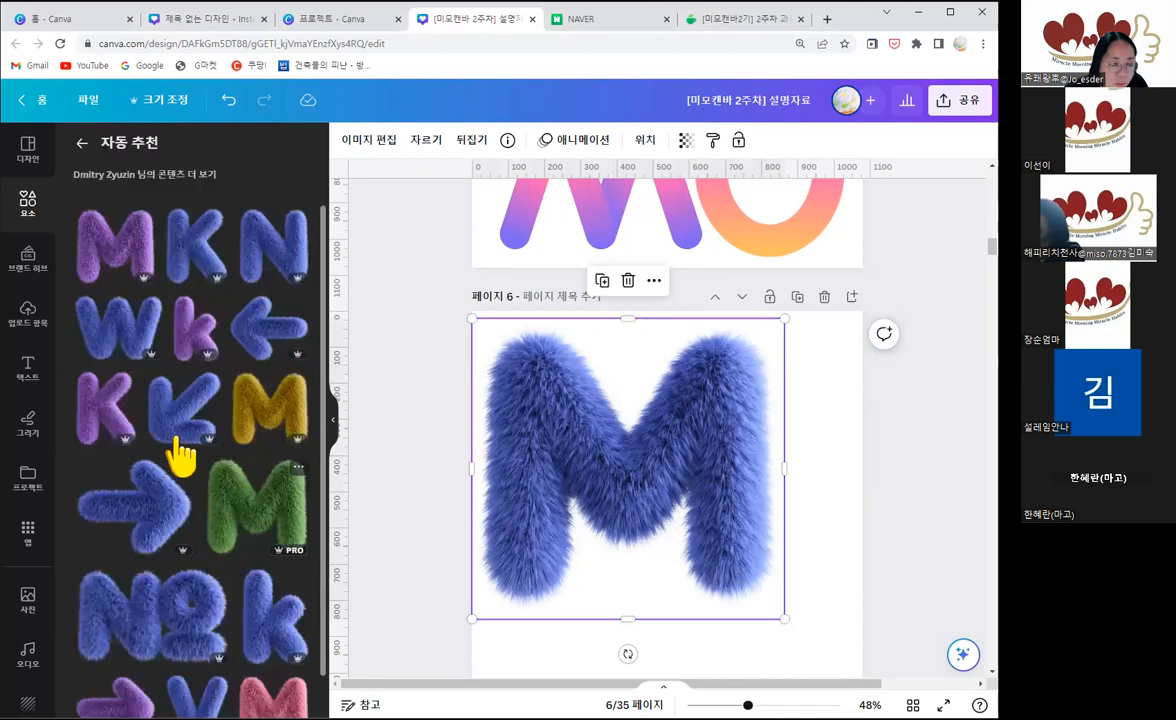
scroll(181, 458, down, 1)
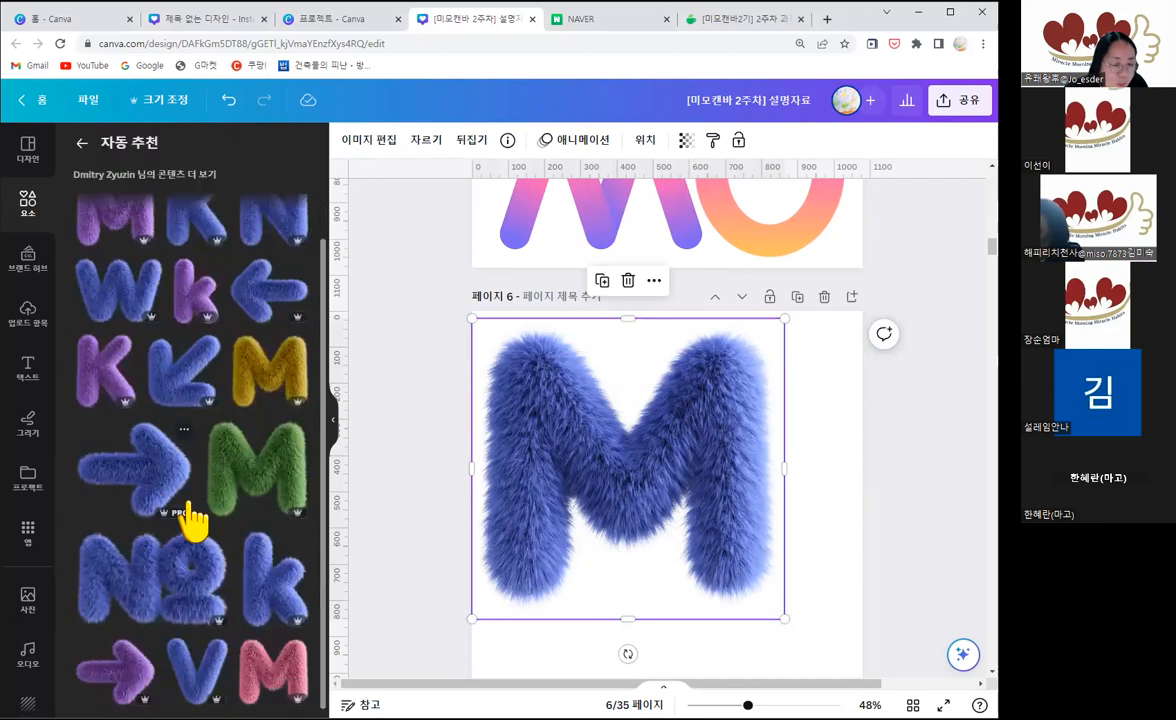
scroll(224, 500, up, 1)
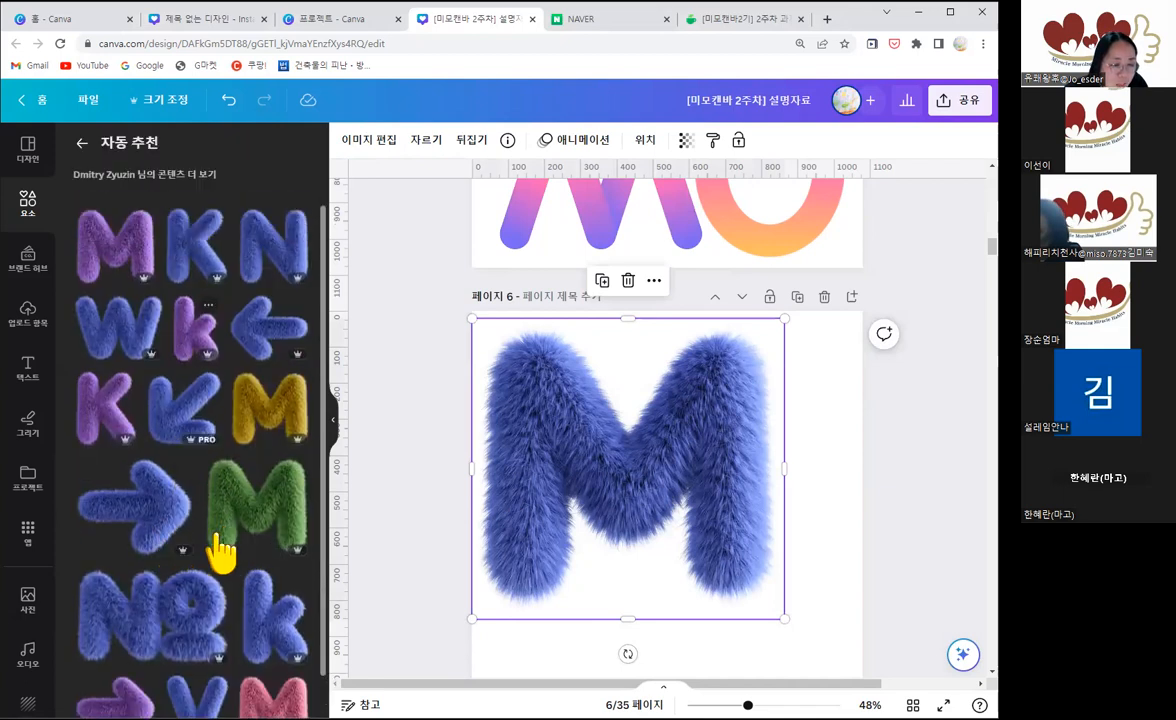
scroll(219, 534, down, 1)
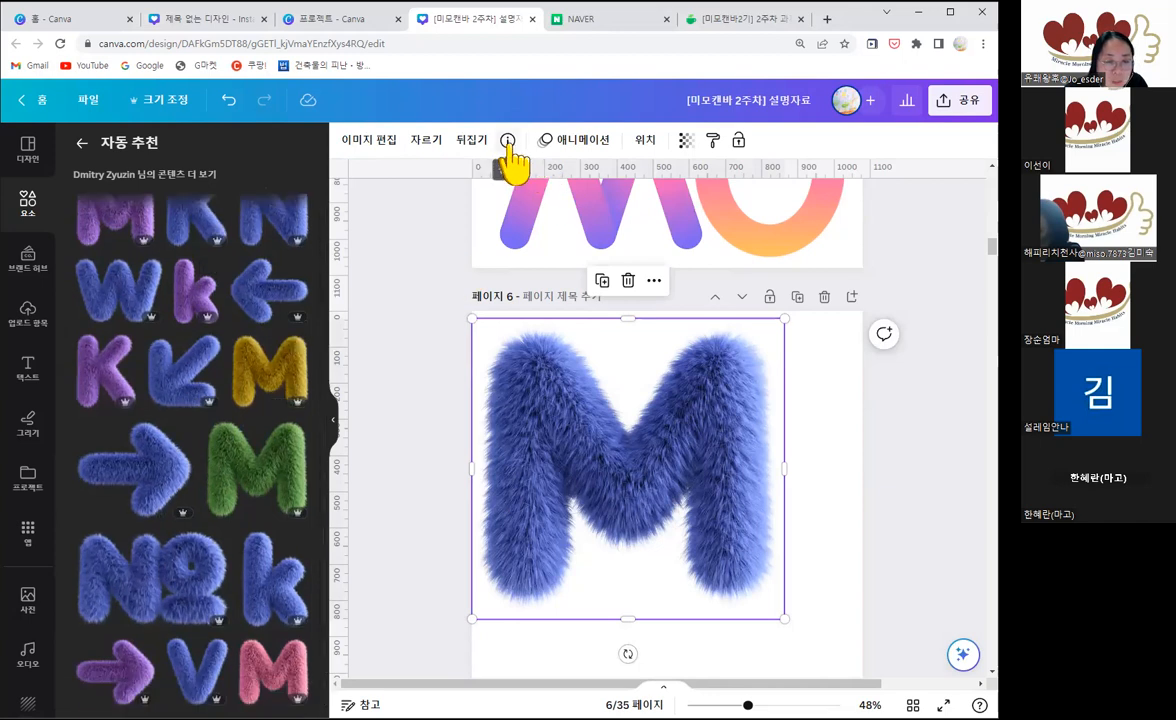
click(508, 141)
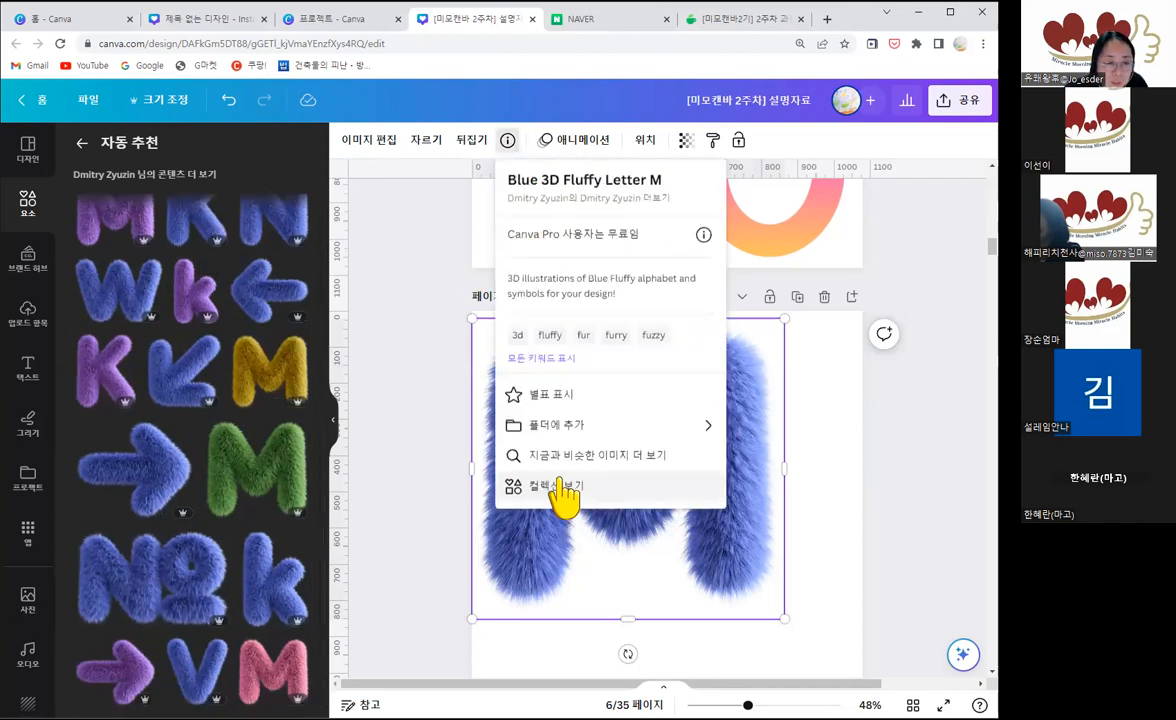
click(563, 482)
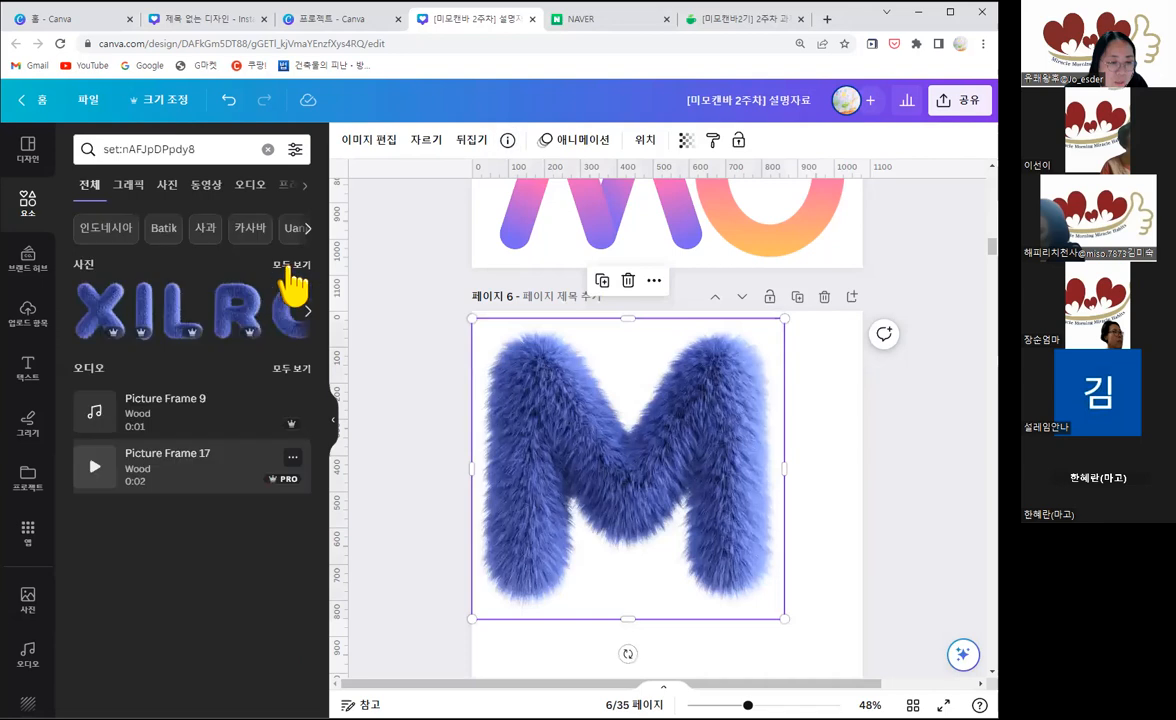
click(292, 265)
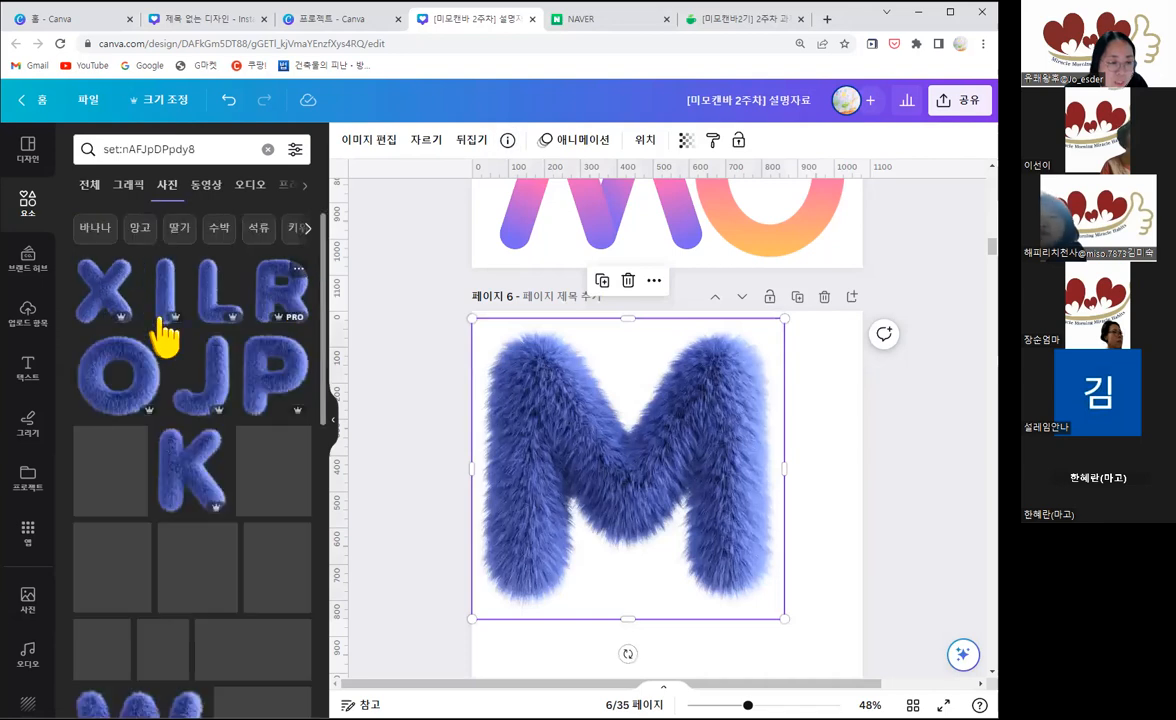
Step: Add the matching blue fluffy I and O photos from the collection to page 6
click(175, 297)
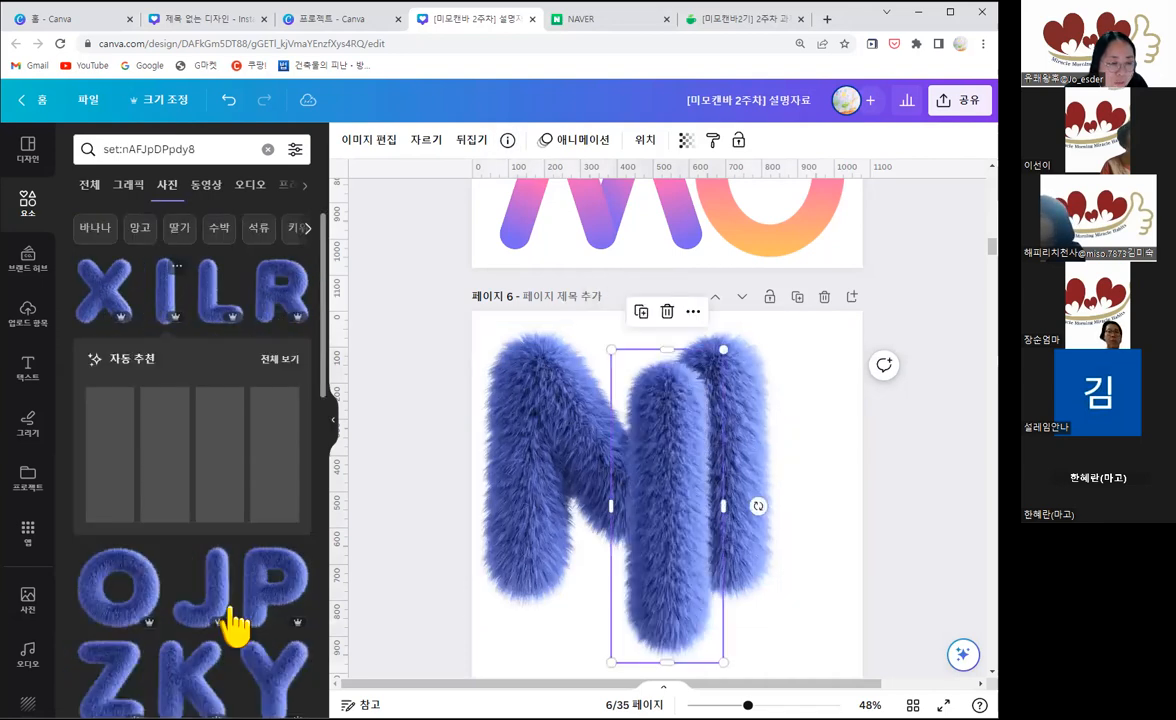
scroll(104, 603, down, 1)
click(98, 545)
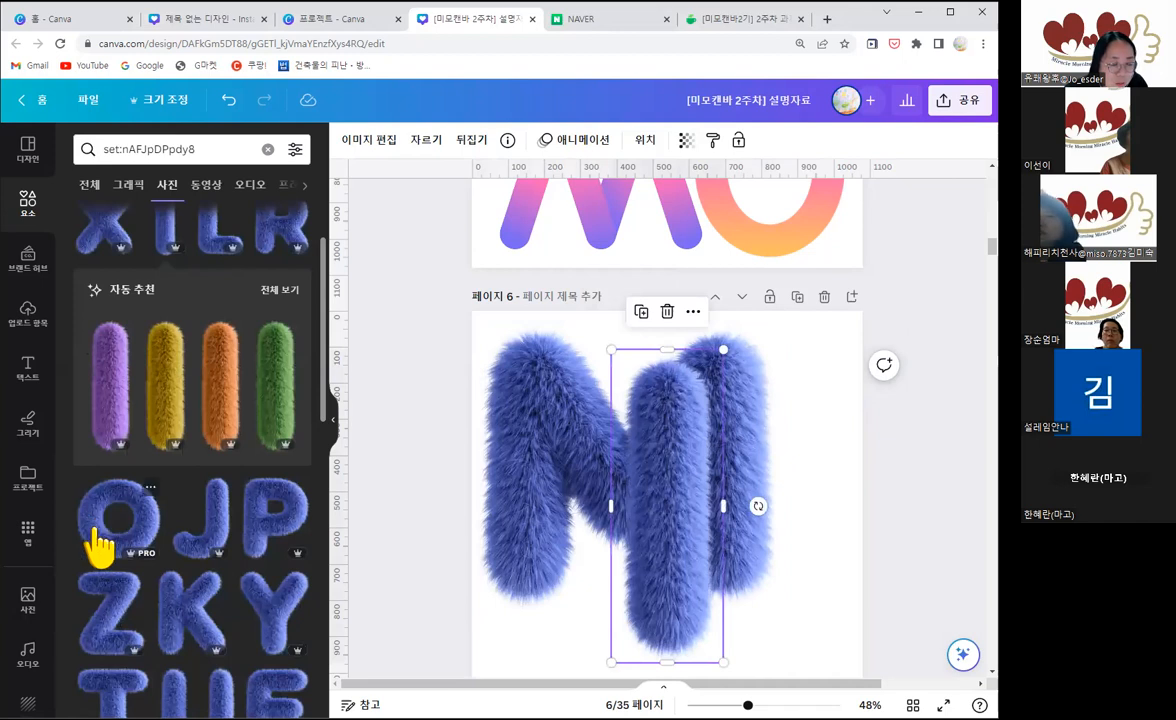
scroll(245, 540, down, 3)
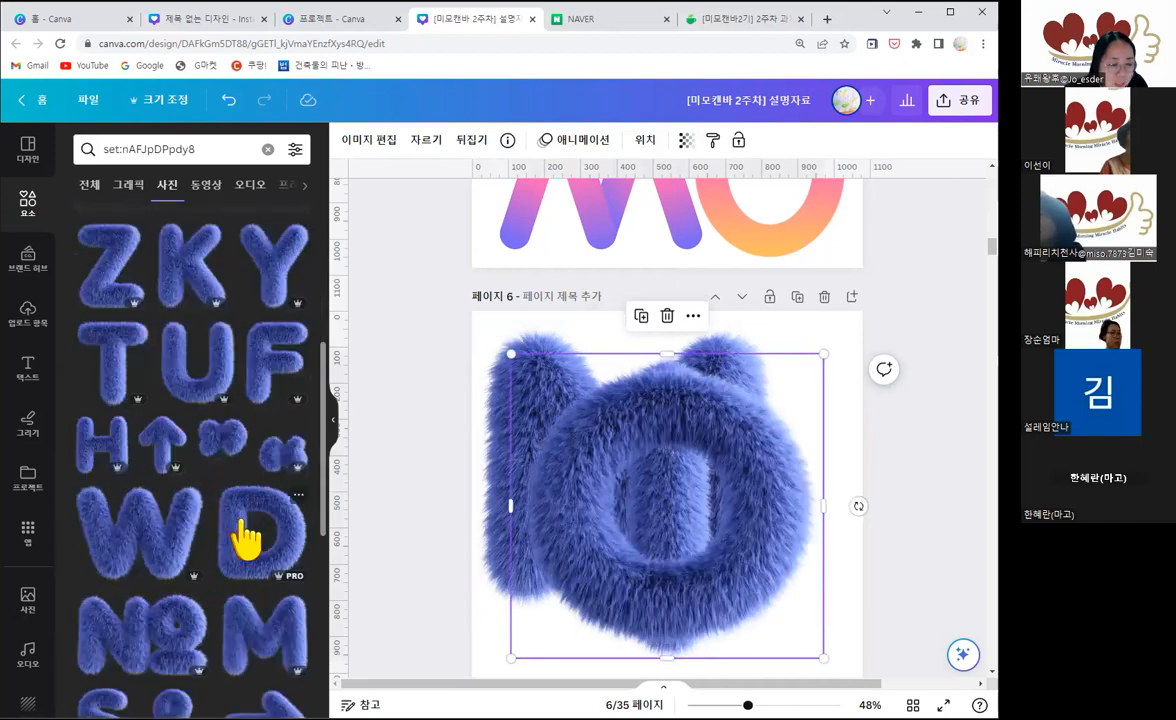
Step: Browse the remaining blue fluffy letters, arrows and symbols in the collection
scroll(245, 538, down, 3)
scroll(245, 535, down, 2)
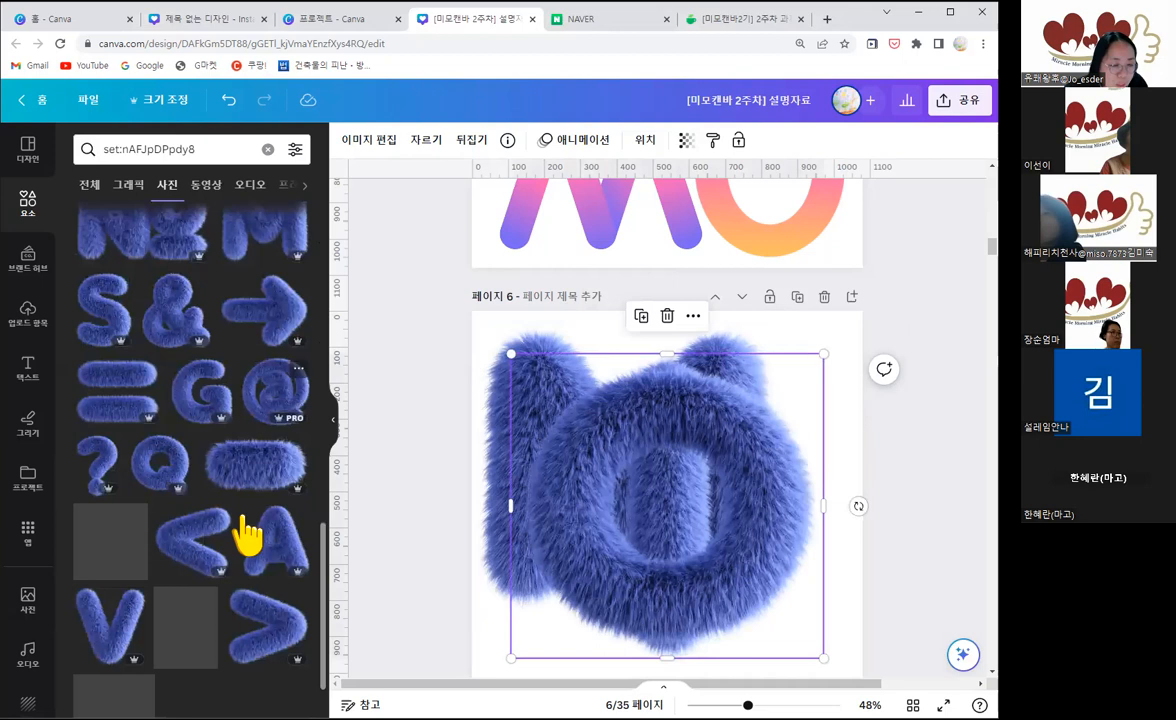
scroll(245, 537, down, 1)
scroll(245, 537, down, 3)
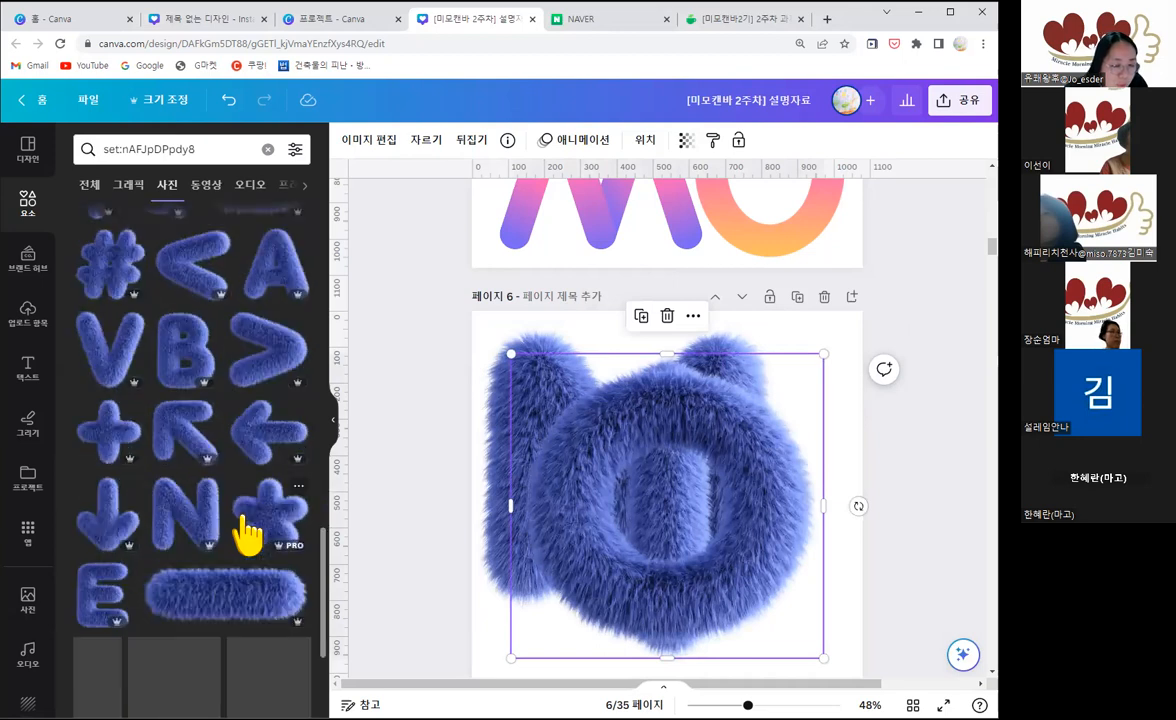
scroll(245, 535, down, 3)
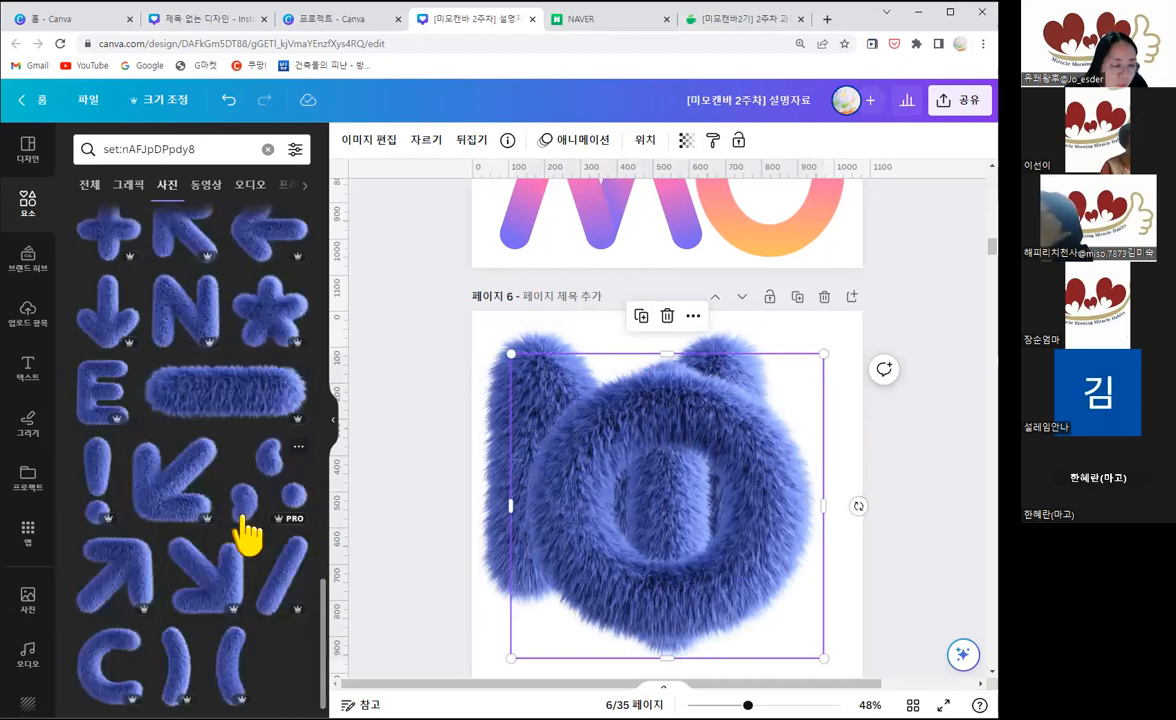
scroll(245, 537, up, 3)
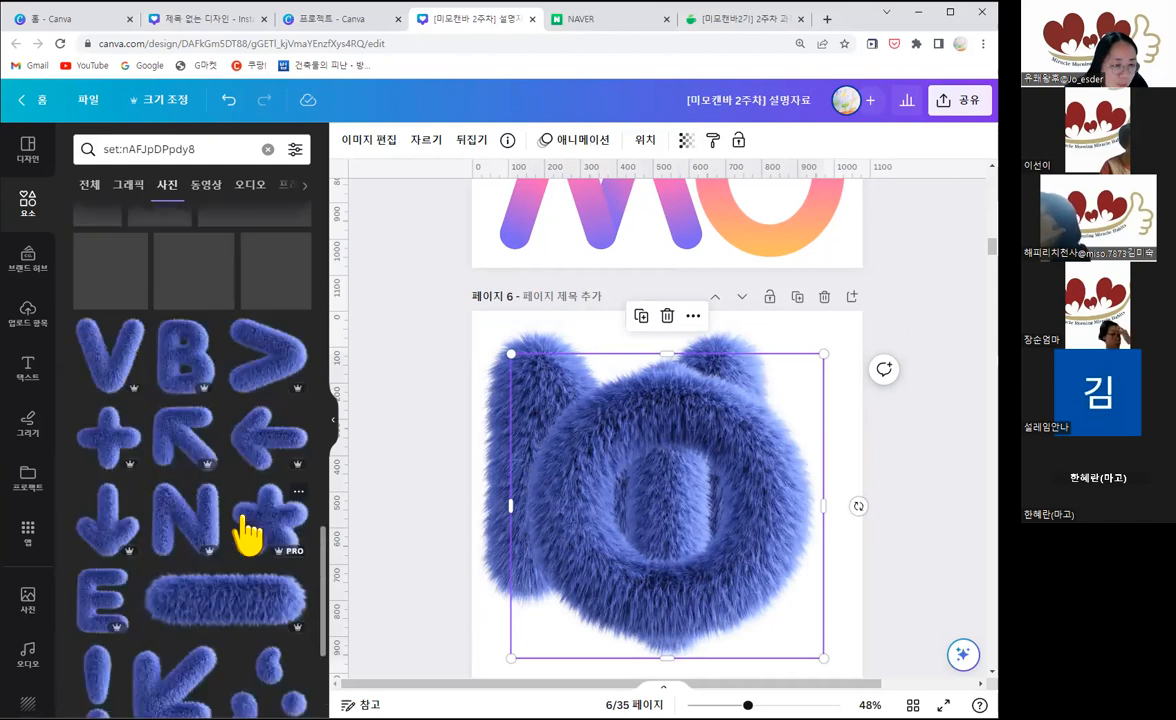
scroll(250, 520, up, 3)
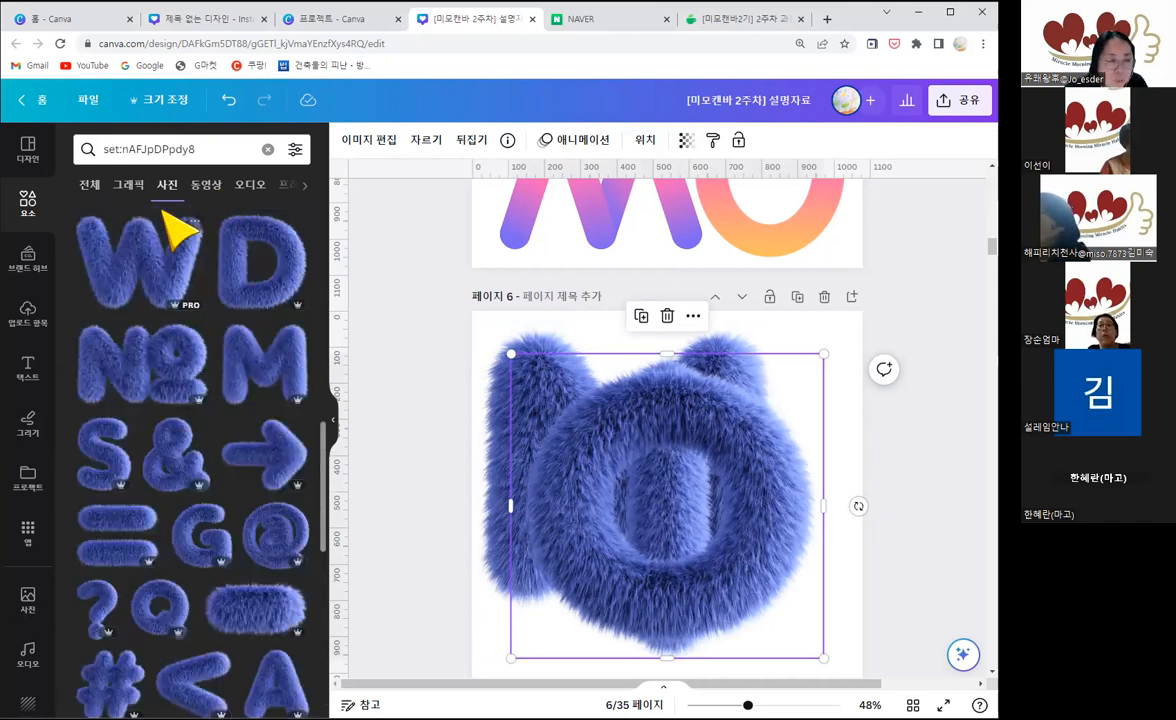
Step: Show all automatic recommendations for the blue fluffy O and add the purple fluffy O to page 6
click(507, 141)
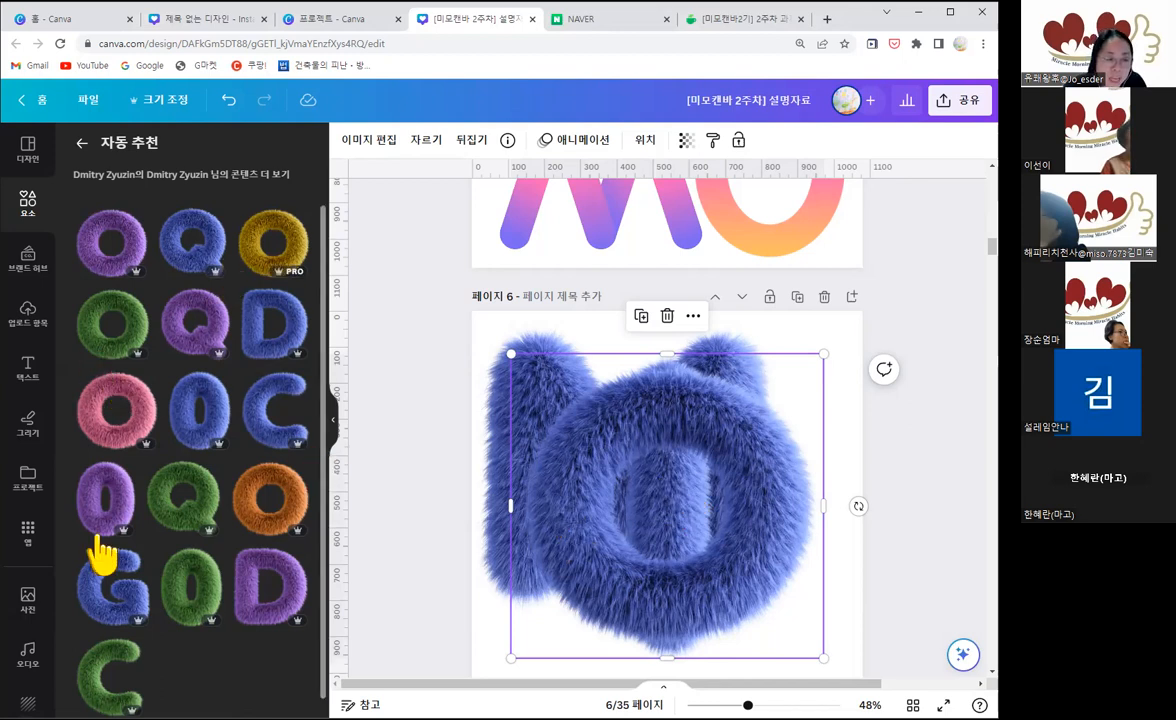
click(113, 243)
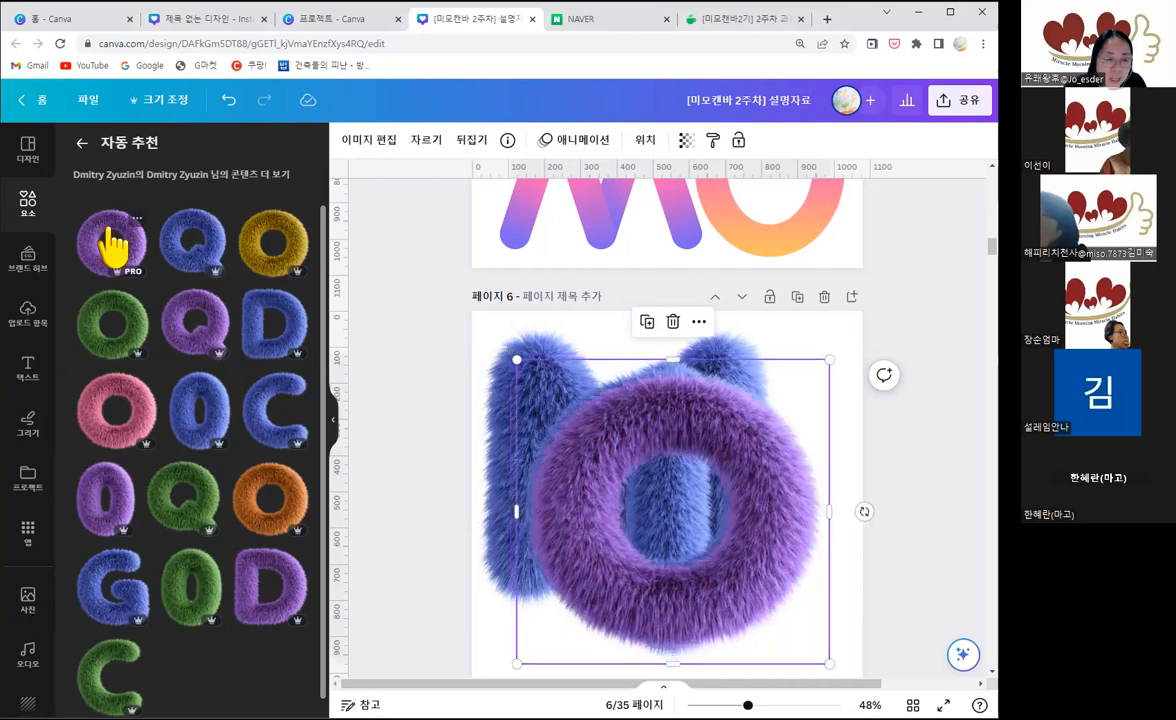
drag(636, 543, 652, 533)
Step: Select all the letters on page 6 and shrink them together to about 653 wide by 601 high
drag(906, 632, 471, 366)
scroll(675, 438, down, 1)
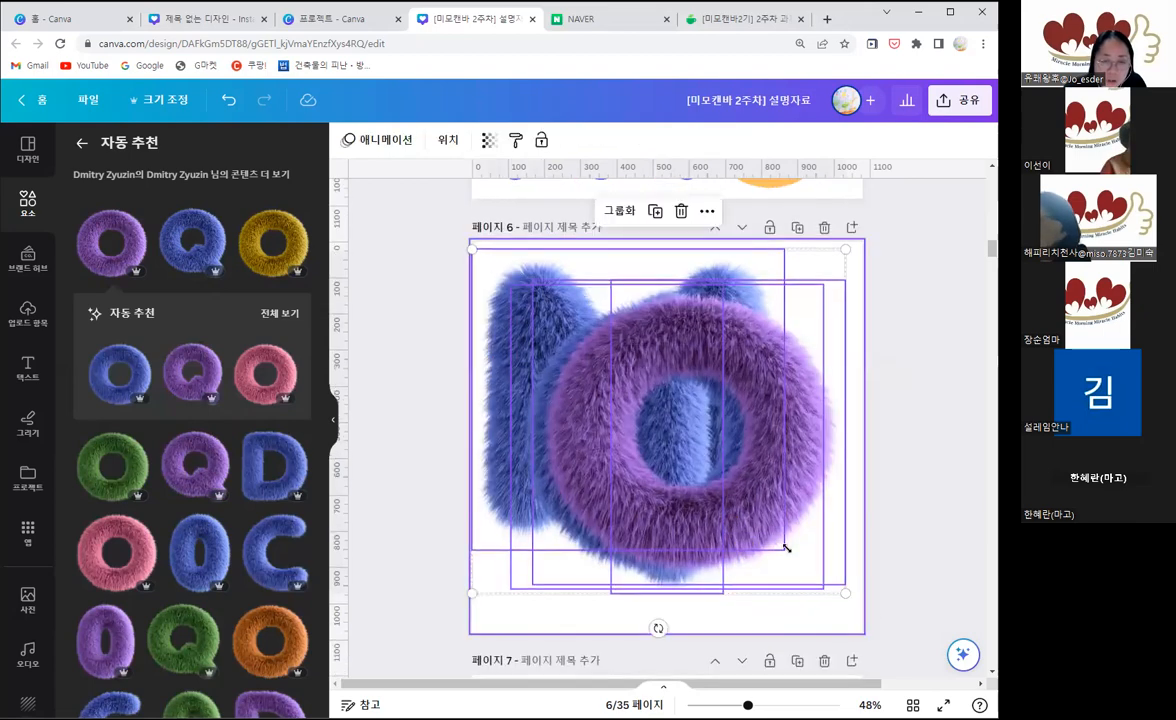
drag(786, 547, 655, 442)
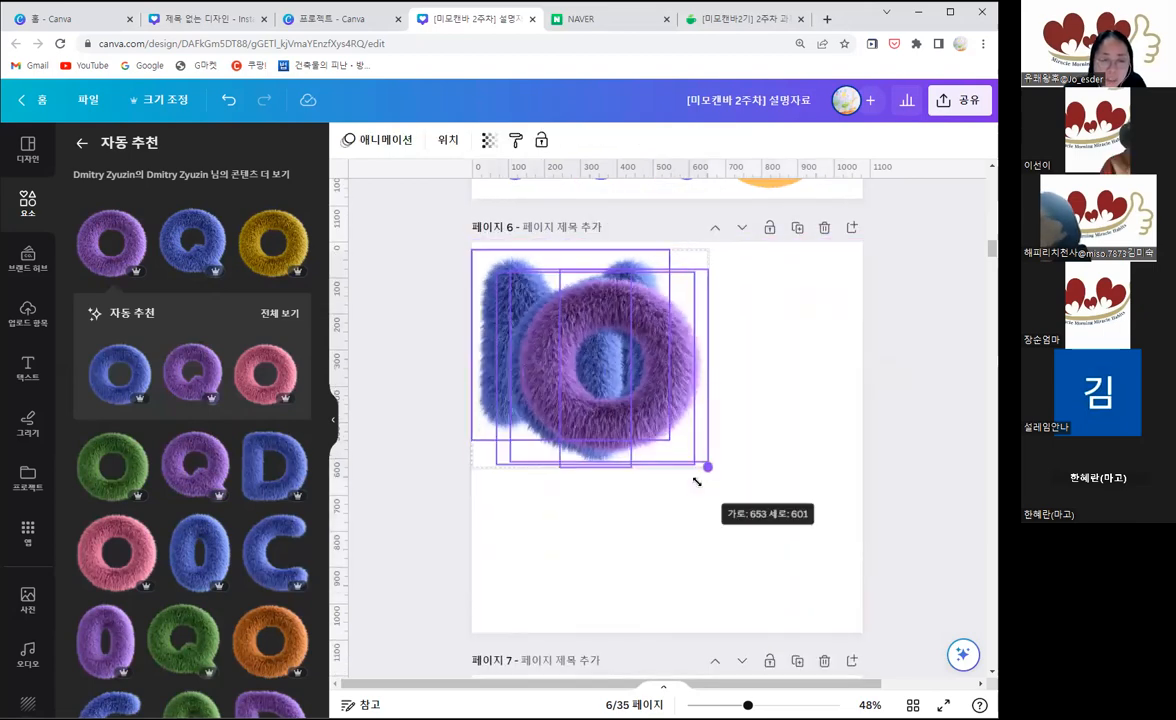
Step: Move the purple O to the page's lower-right area and delete the blue O
drag(744, 559, 725, 571)
click(621, 409)
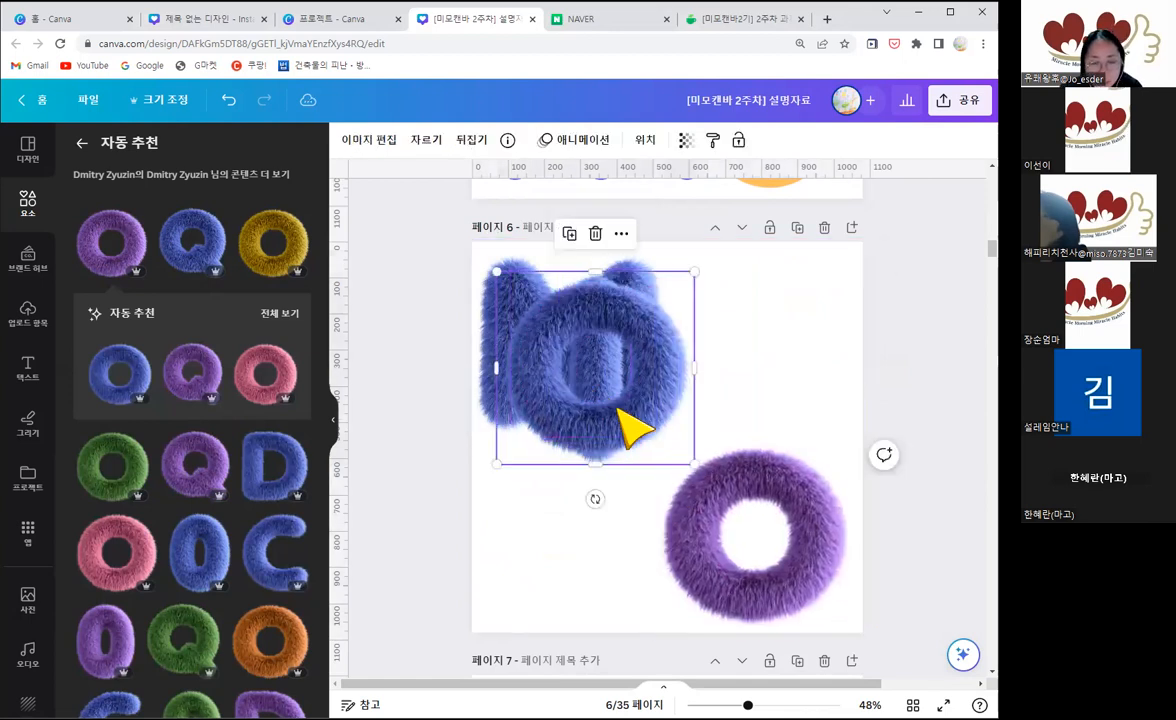
key(Delete)
Step: Place the blue I beside the M in the upper row and put a copy of the M beside the purple O
drag(722, 346, 709, 341)
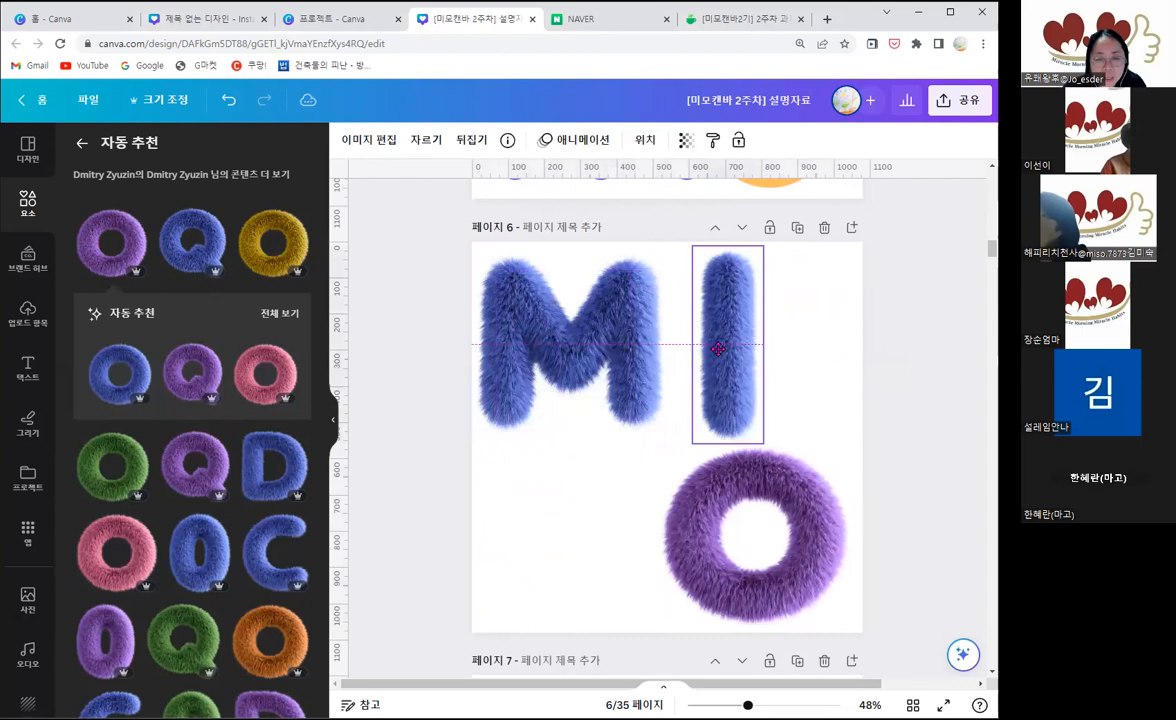
click(603, 352)
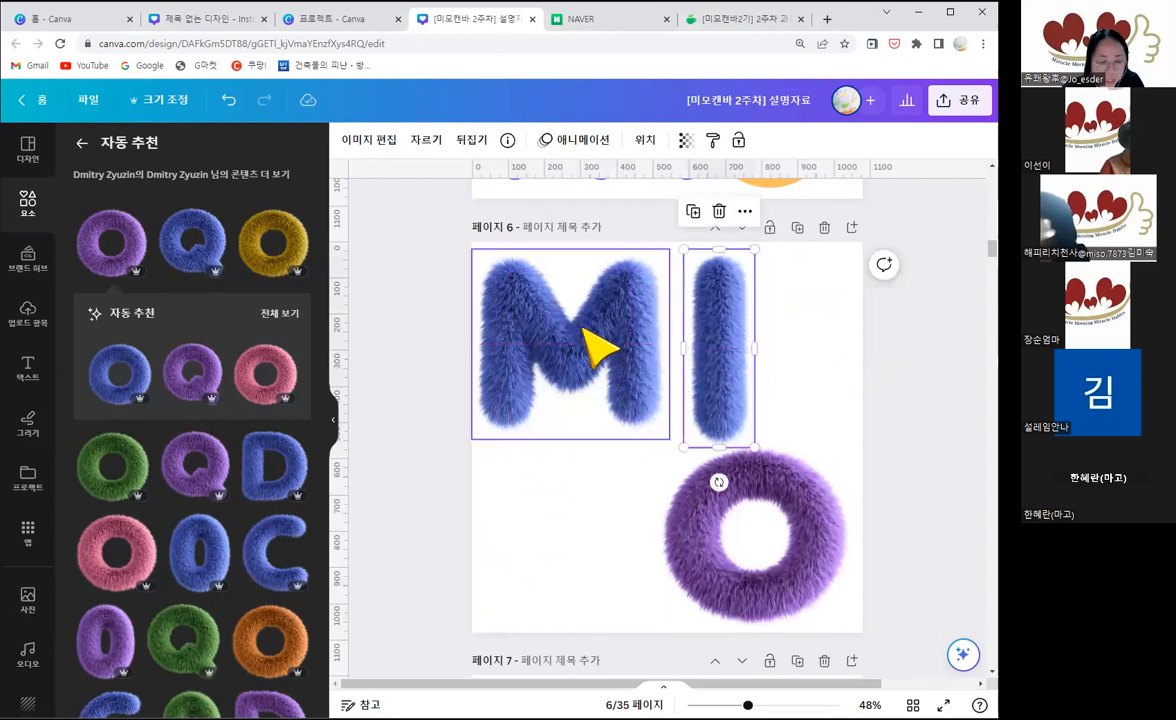
drag(620, 504, 618, 524)
Step: Shrink the blue I to roughly the M's height and align its upper edge with the M
click(726, 376)
mouse_move(754, 447)
mouse_down()
mouse_move(740, 400)
mouse_move(746, 424)
mouse_up()
key(Down)
key(Down)
key(Down)
key(Down)
key(Down)
key(Down)
key(Down)
key(Down)
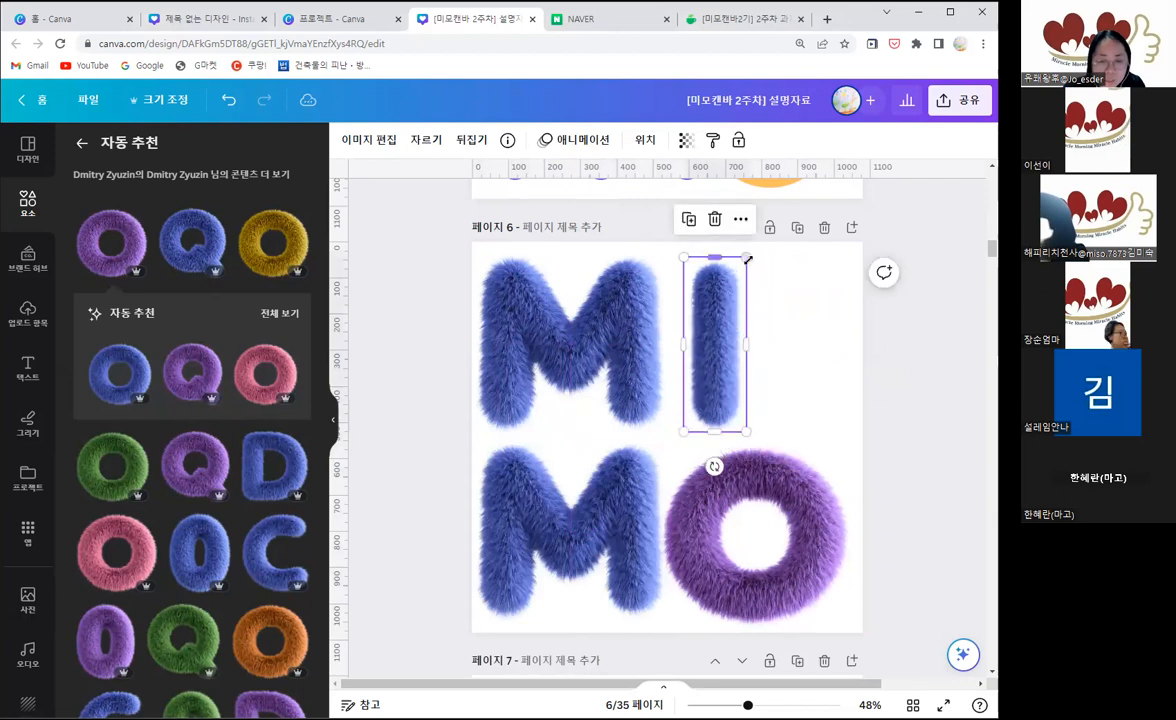
drag(705, 307, 708, 309)
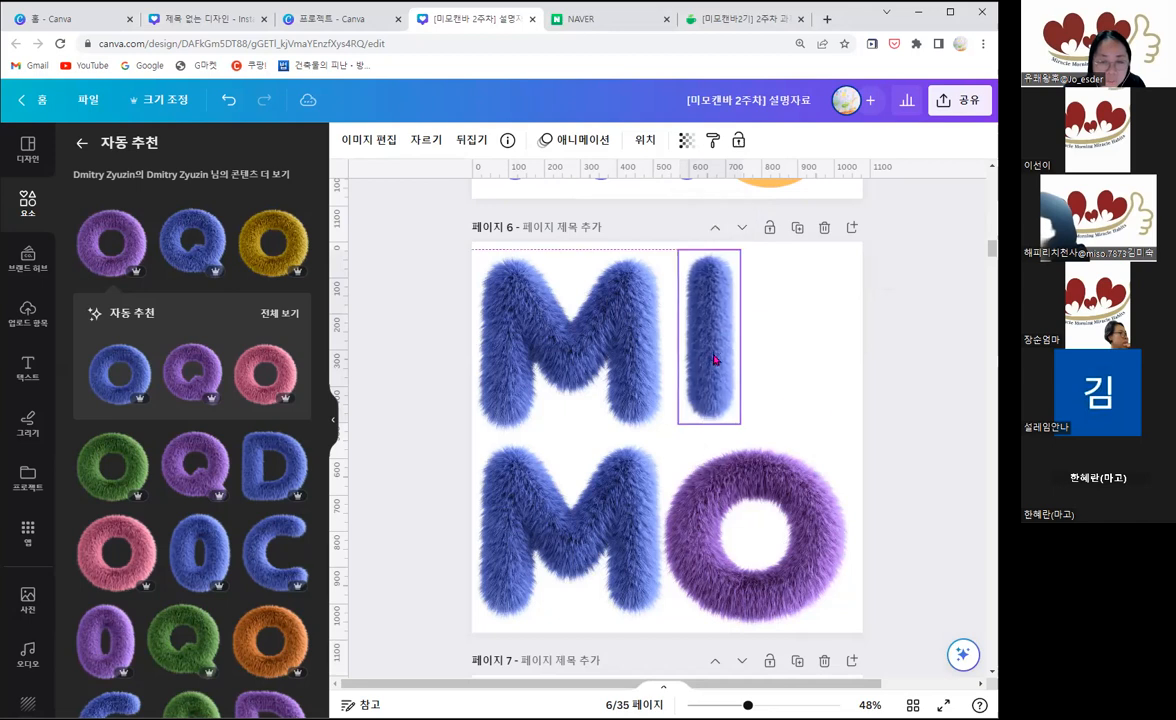
Step: Shift the letters of both rows slightly to the right to centre the MIMO lettering on page 6
click(810, 401)
drag(810, 401, 596, 360)
drag(889, 550, 634, 360)
click(907, 504)
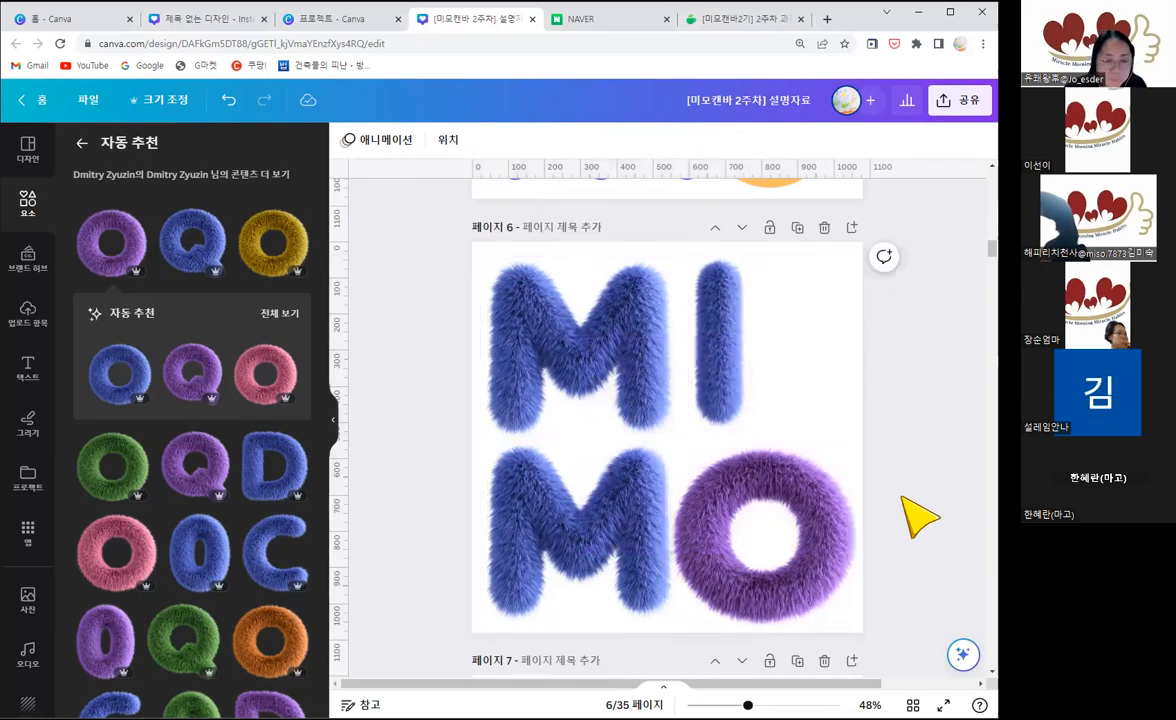
Step: Compare the gradient MIMO lettering on page 5 with the fluffy MIMO lettering on page 6
scroll(919, 516, up, 3)
scroll(903, 497, up, 2)
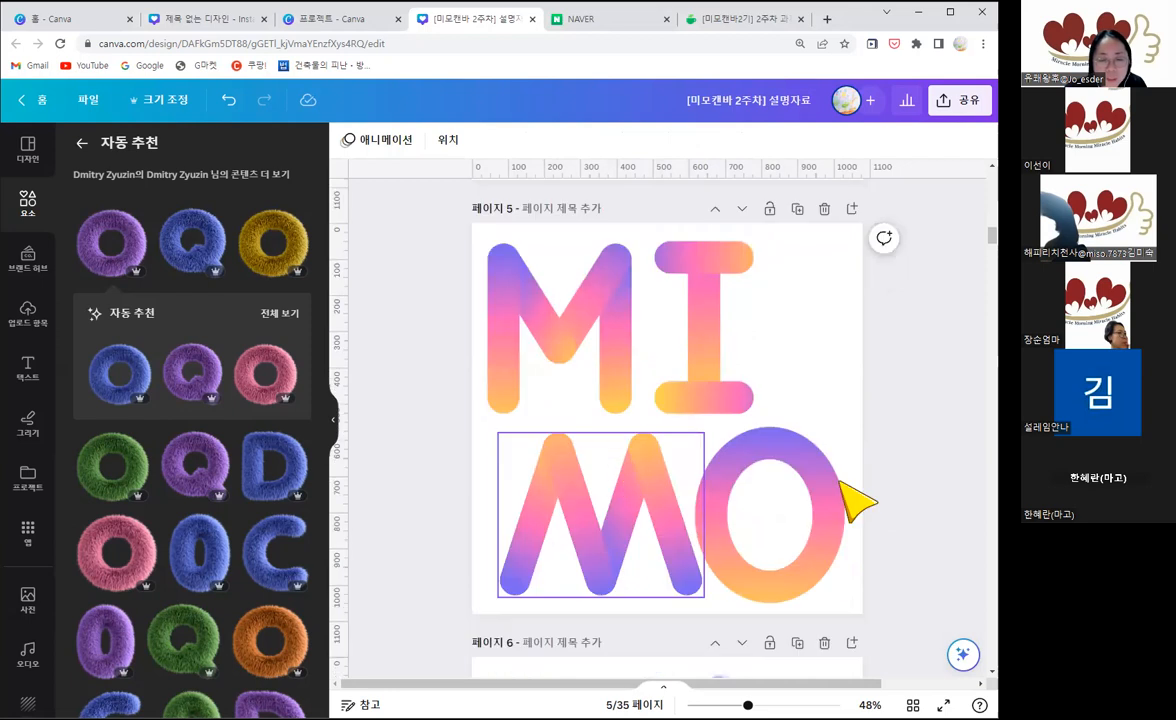
scroll(958, 462, down, 2)
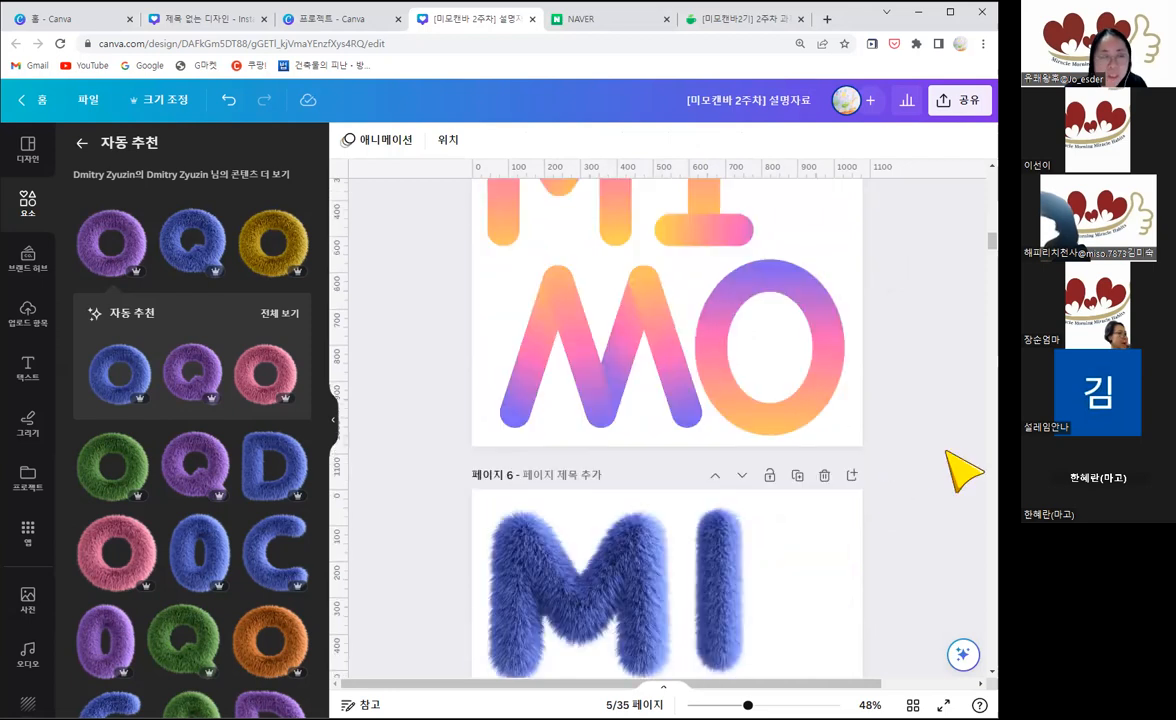
scroll(962, 470, down, 2)
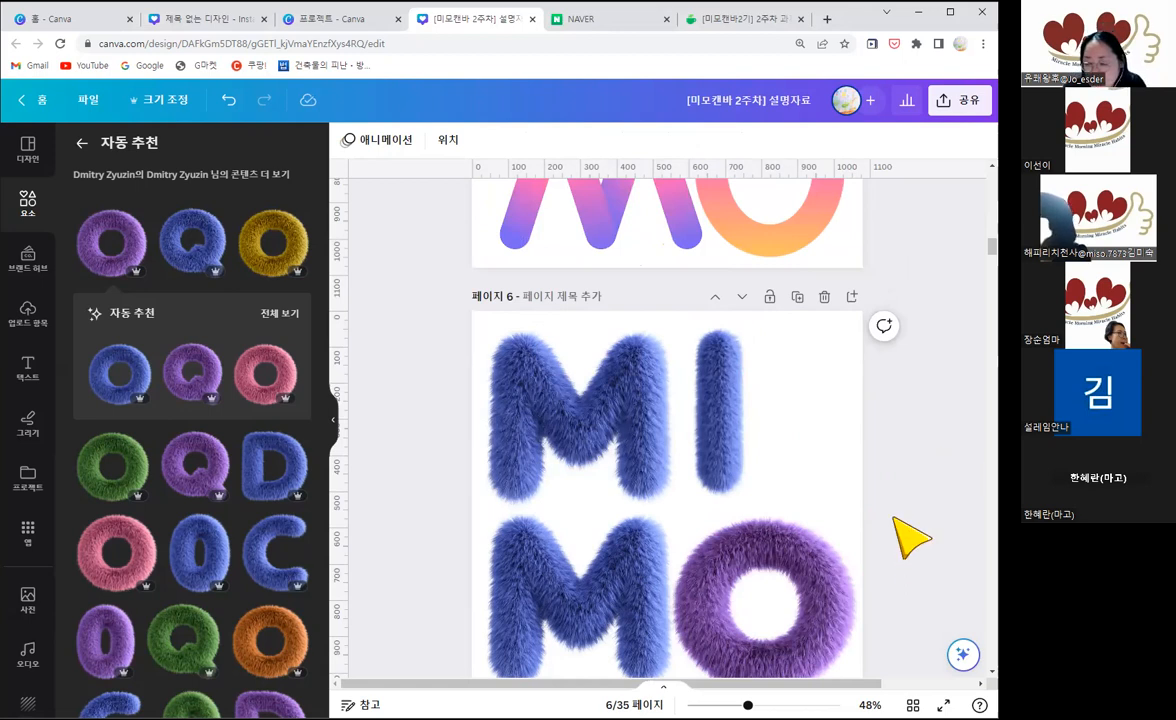
scroll(894, 518, down, 1)
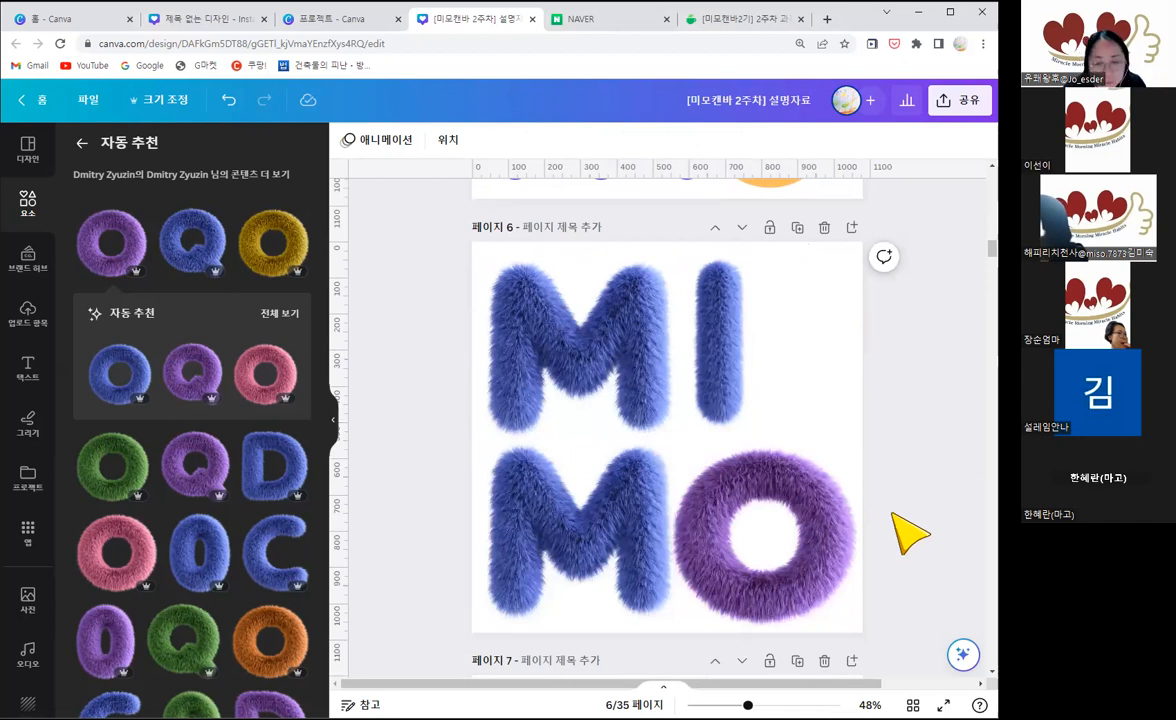
click(800, 528)
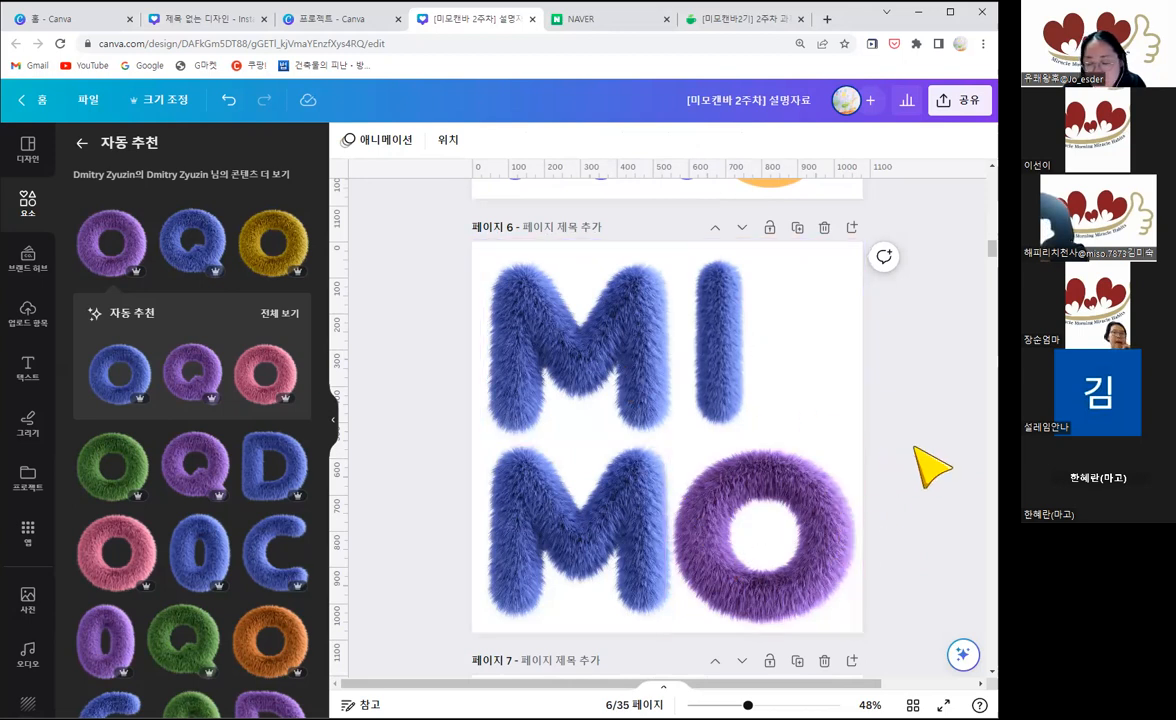
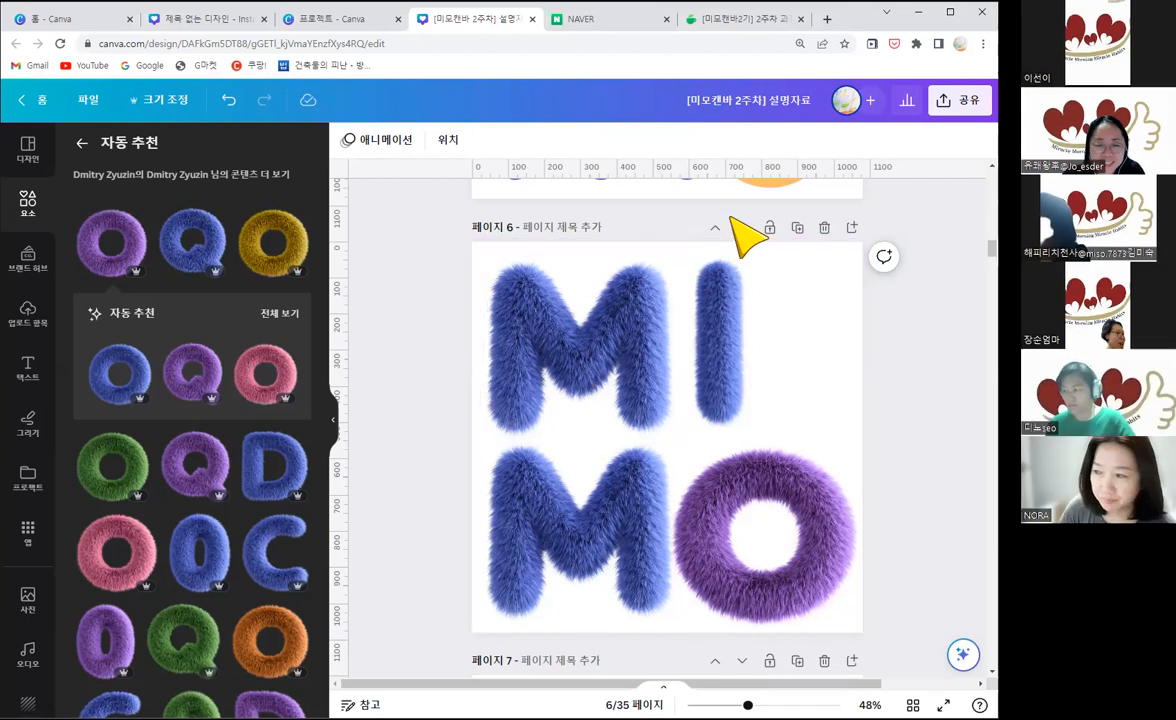
Step: Add a blank page after page 6 and search the elements for "m"
click(335, 440)
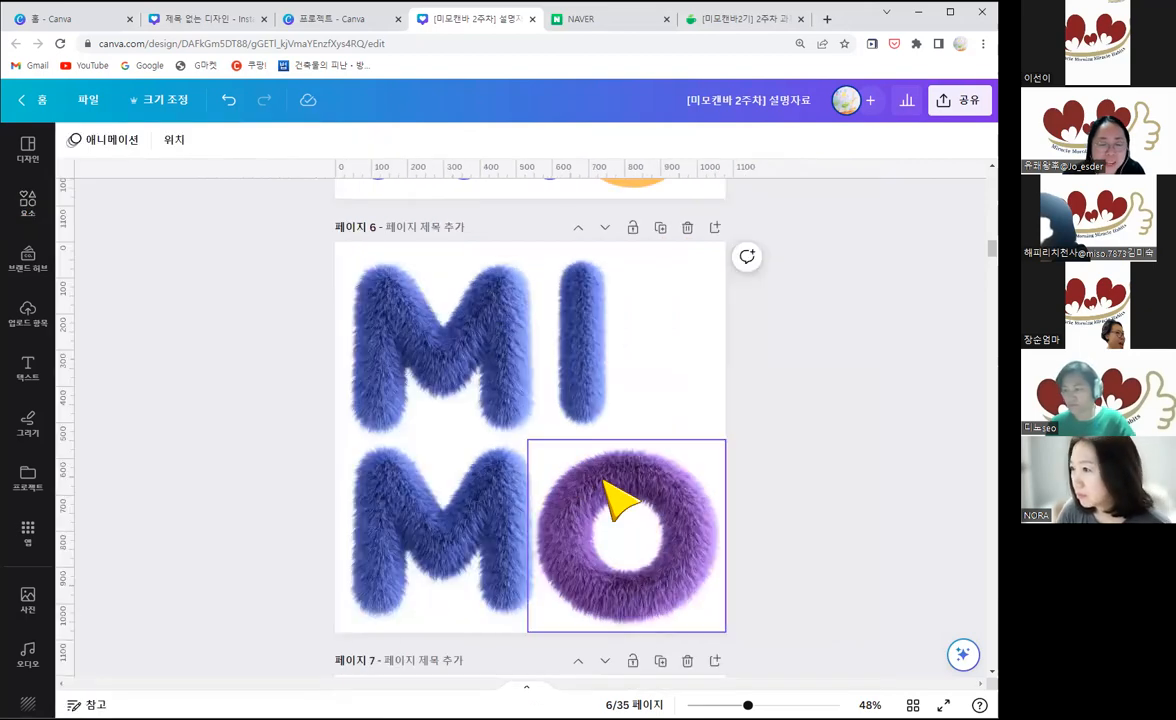
click(713, 229)
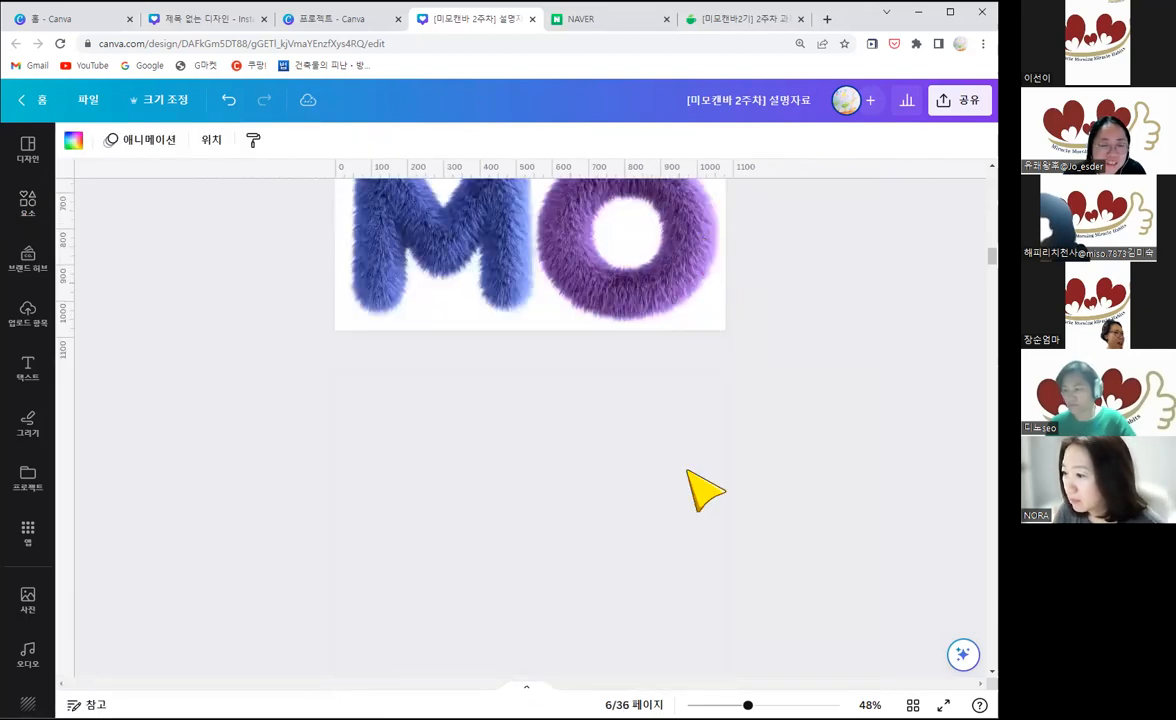
click(27, 200)
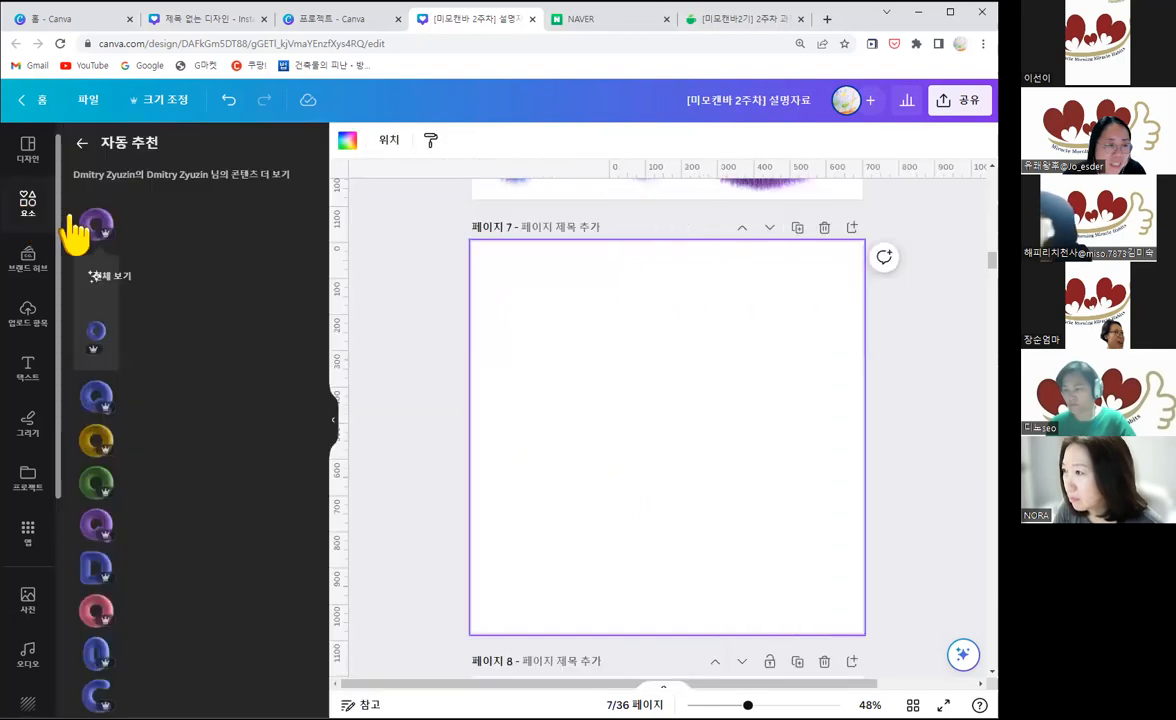
click(78, 150)
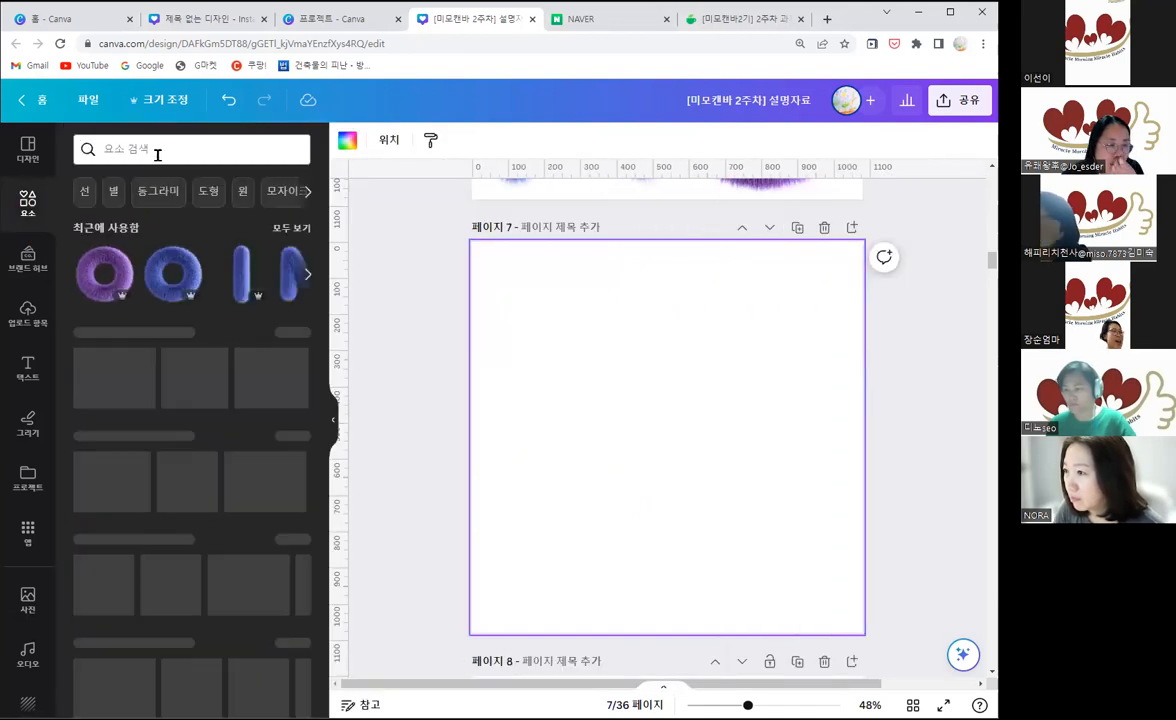
click(157, 152)
text(m)
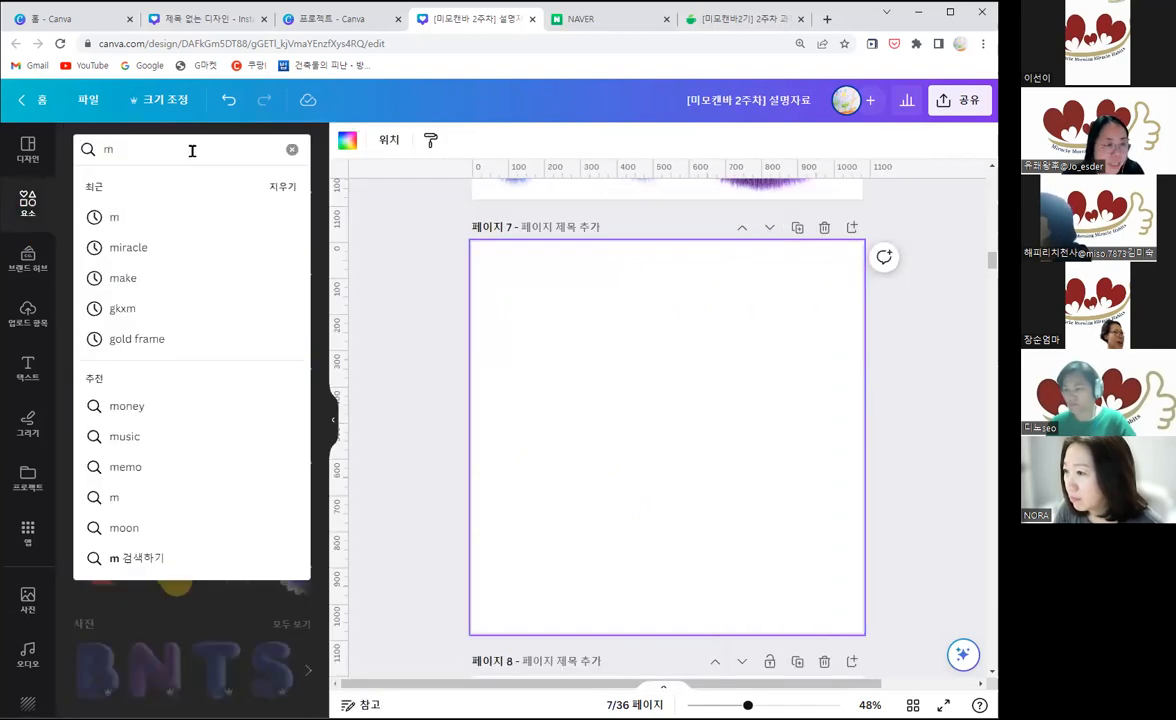
key(Return)
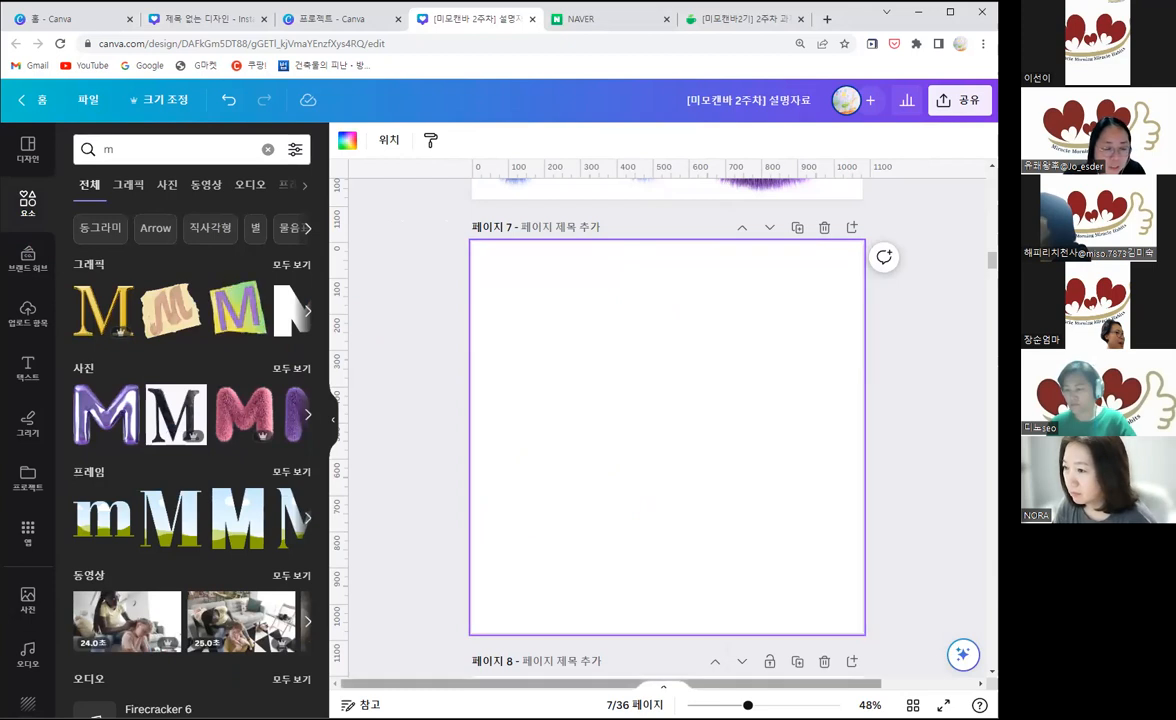
Step: Browse all graphics results for M and place the black serif M with the leaf sprig in the upper row of page 7
drag(512, 685, 576, 685)
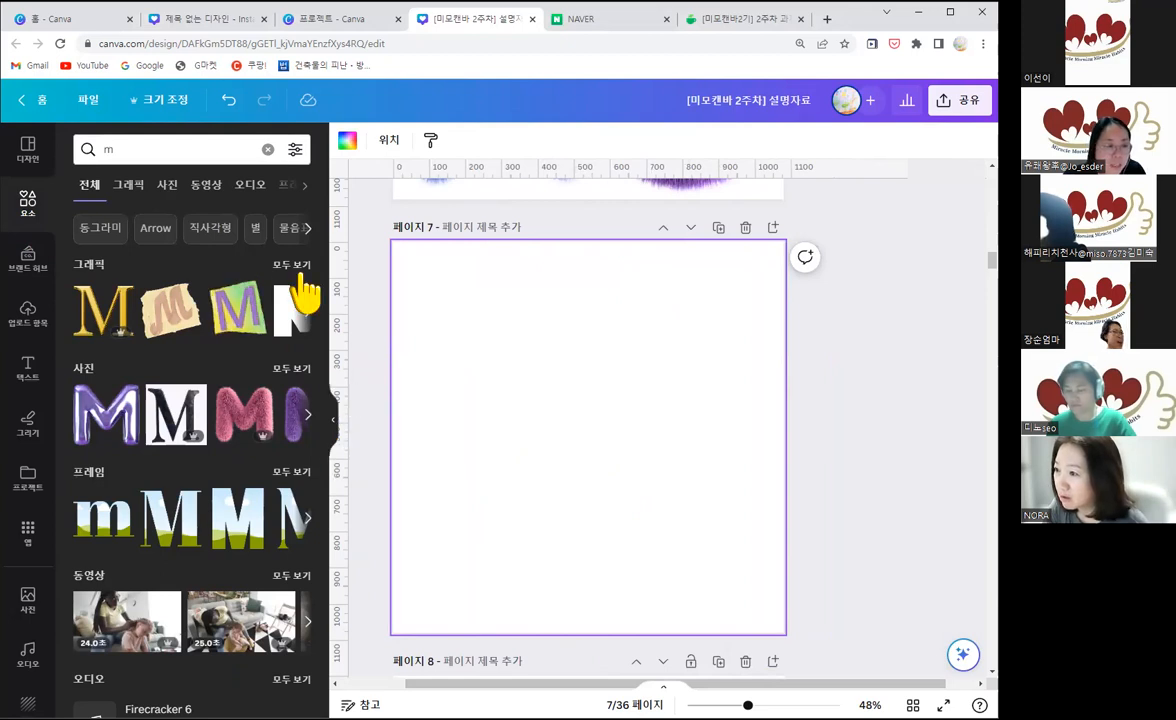
click(294, 265)
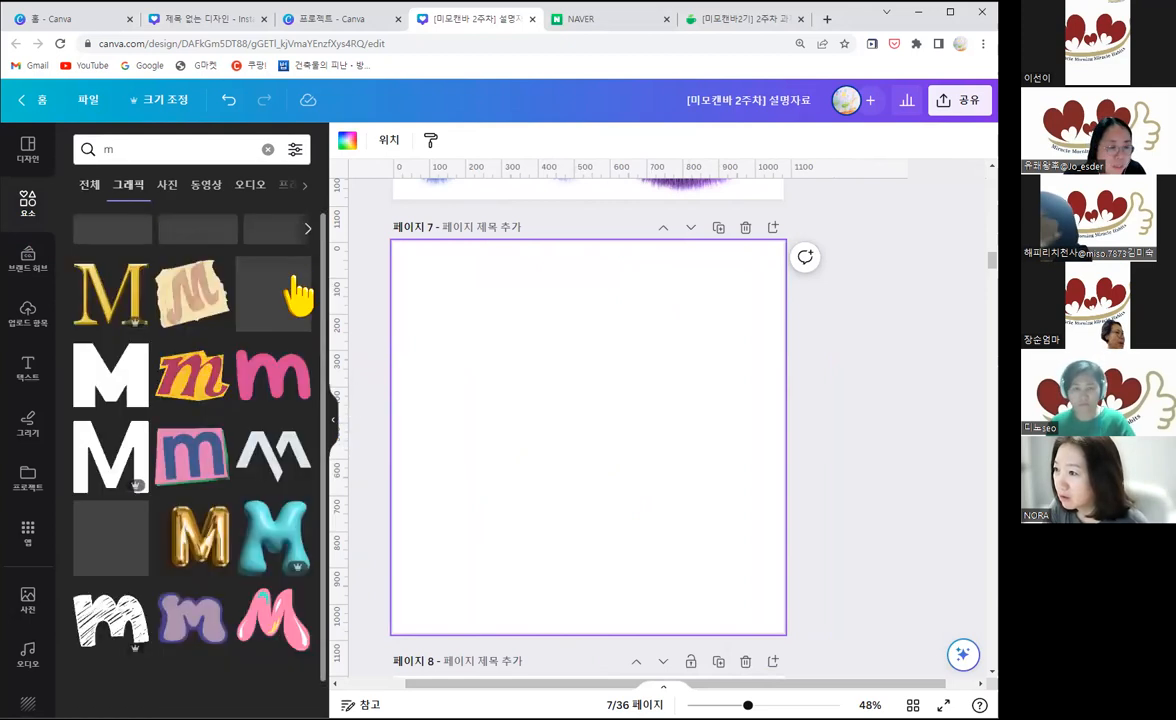
scroll(187, 452, down, 2)
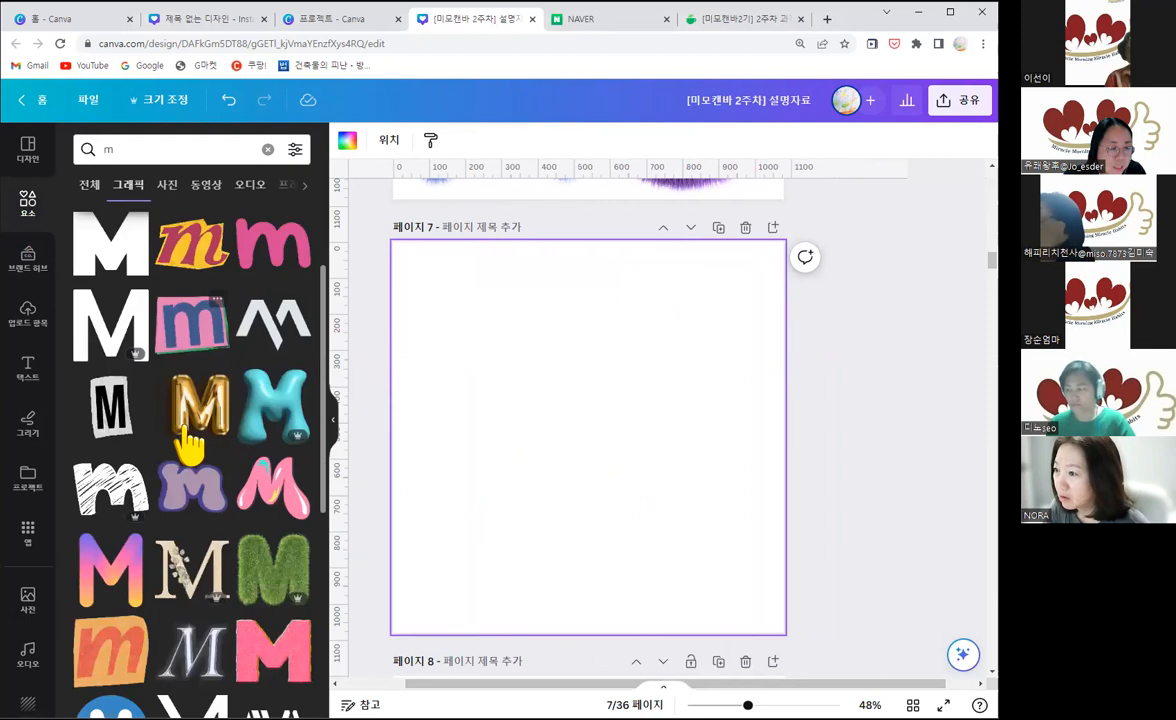
scroll(163, 472, down, 3)
scroll(255, 335, down, 1)
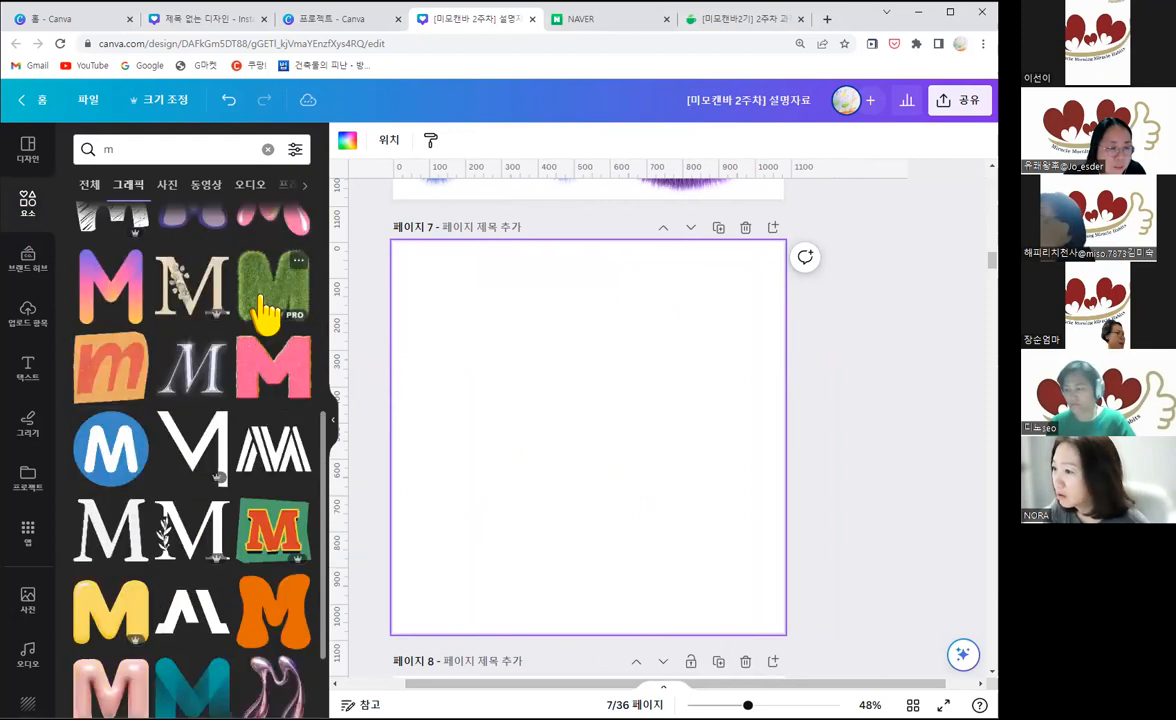
click(187, 543)
drag(567, 451, 490, 338)
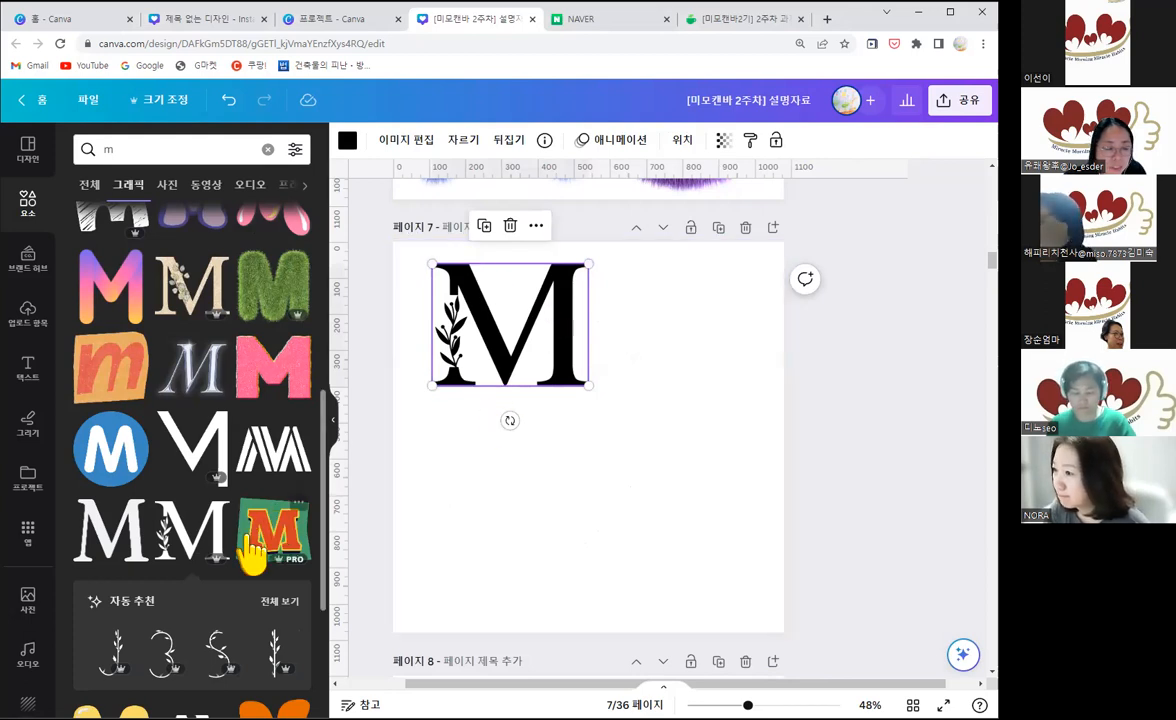
Step: Open the collection that the leafy M belongs to and list all of its graphics
scroll(255, 480, down, 2)
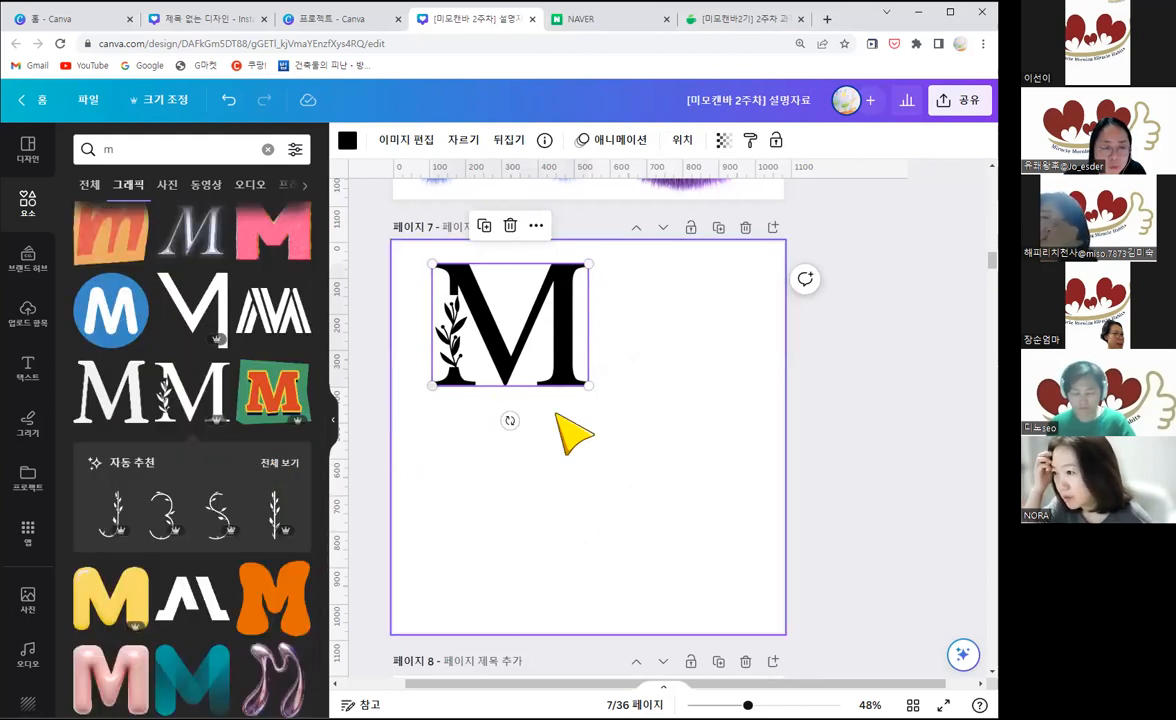
click(544, 140)
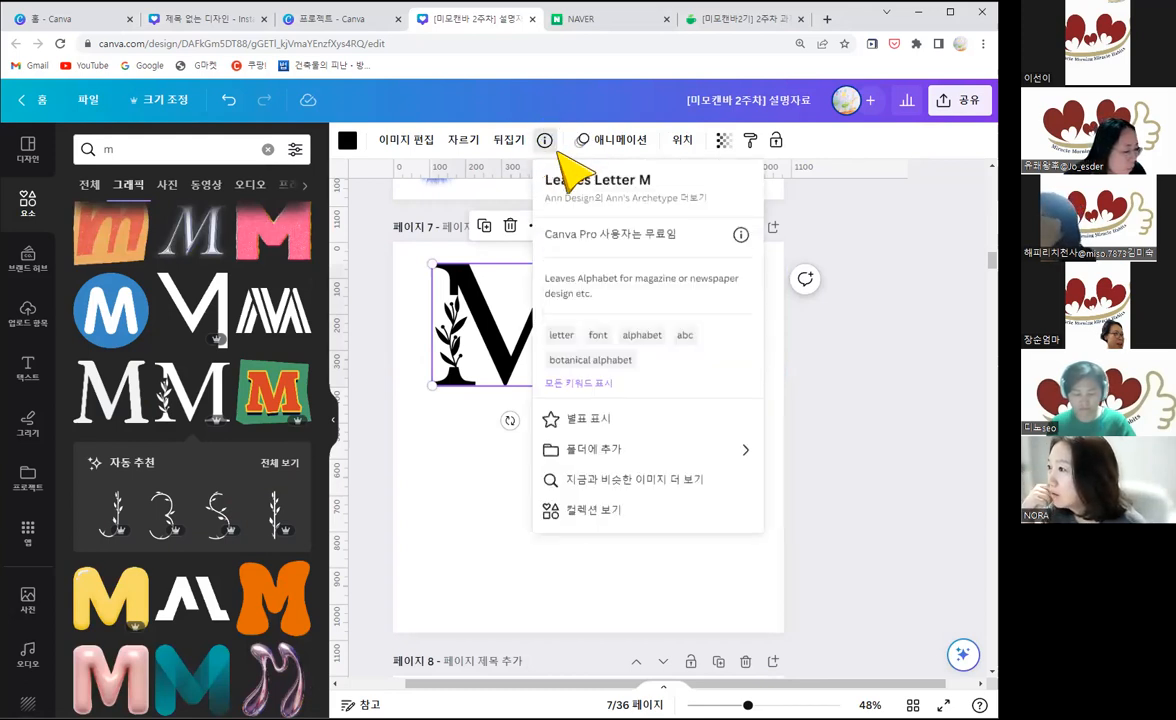
click(578, 512)
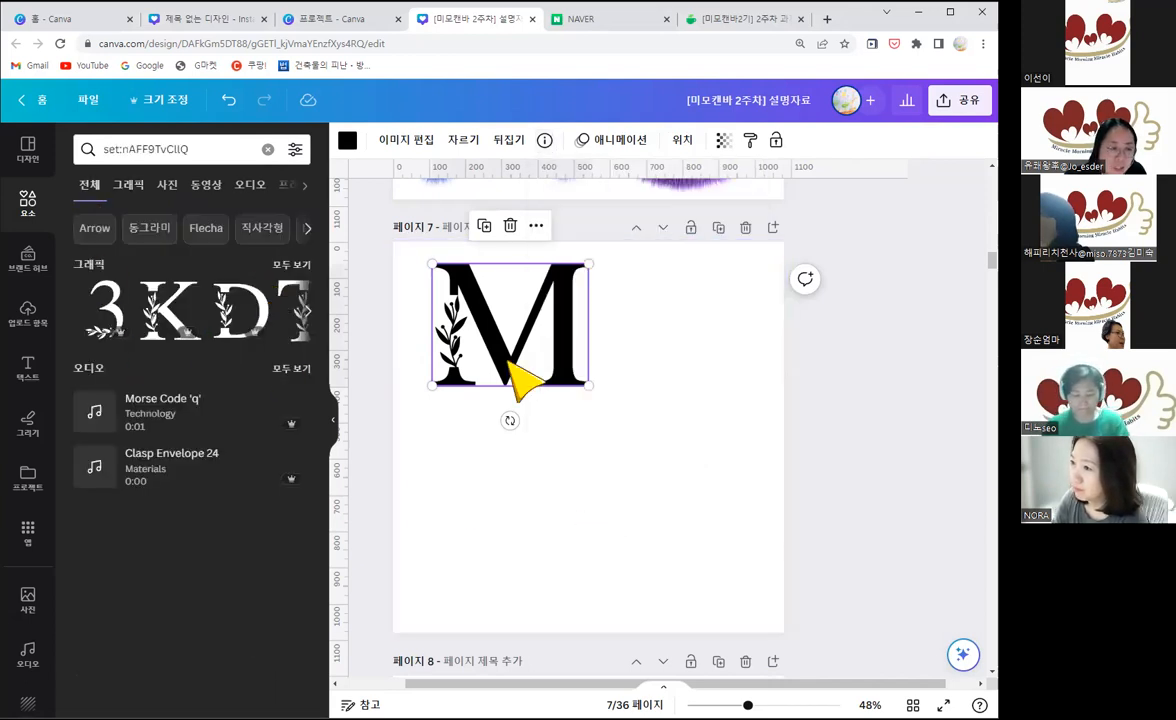
click(293, 266)
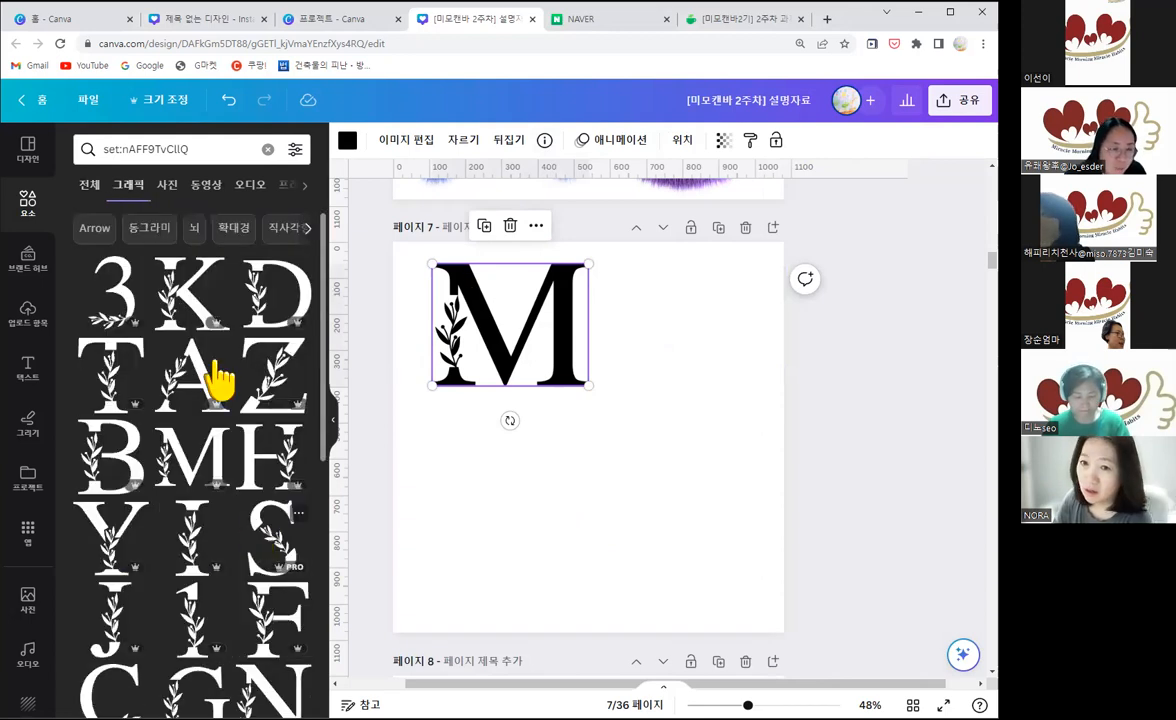
Step: Place the leafy I from the collection beside the M and put a copy of the M below the original
scroll(199, 470, down, 1)
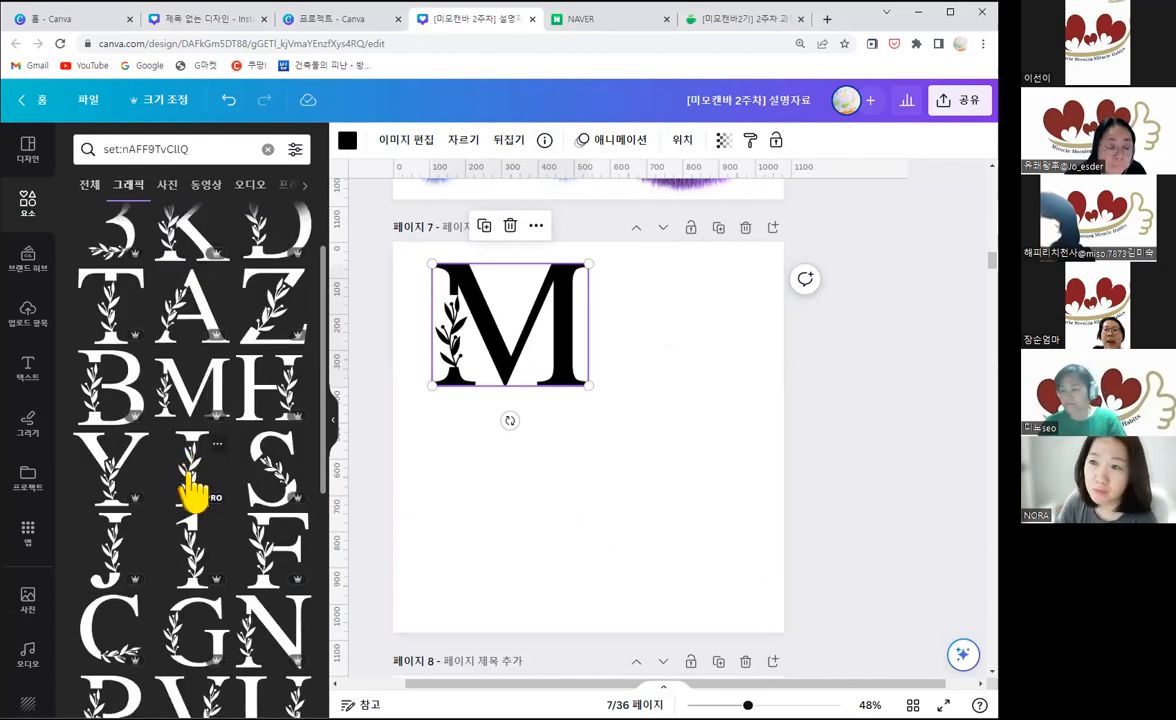
drag(195, 488, 670, 305)
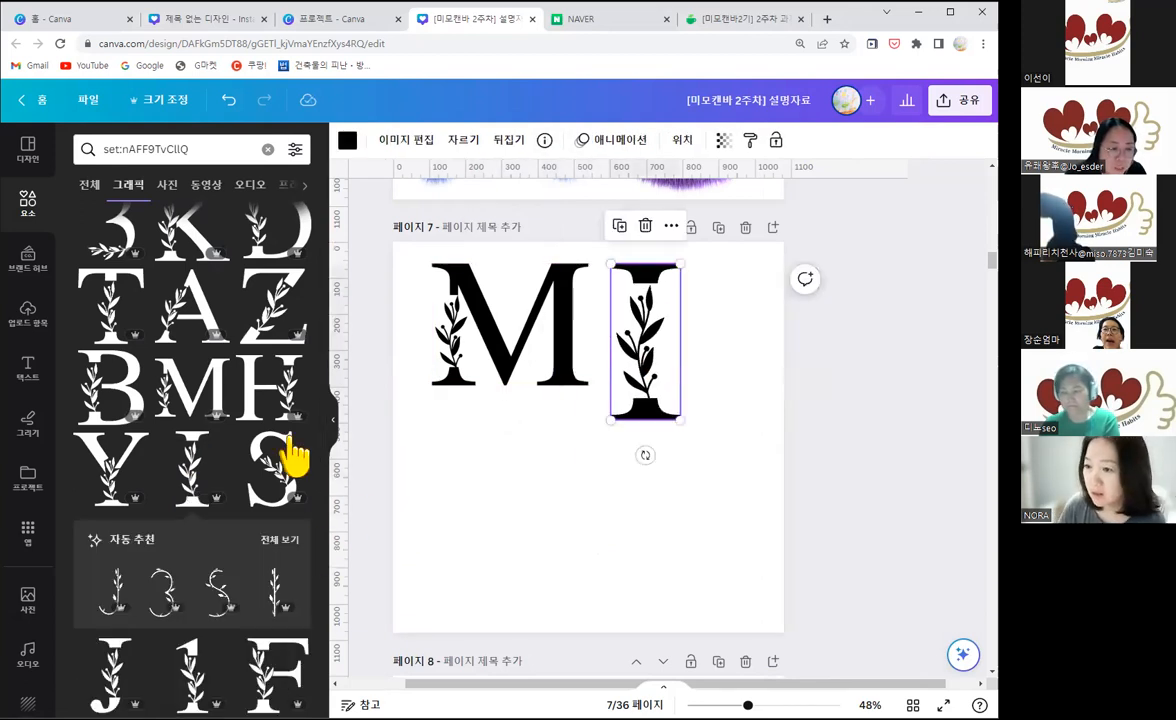
scroll(213, 470, down, 2)
drag(557, 460, 507, 478)
Step: Add the leafy O from the collection to the lower row and align the lower M's upper edge with it
scroll(255, 600, down, 4)
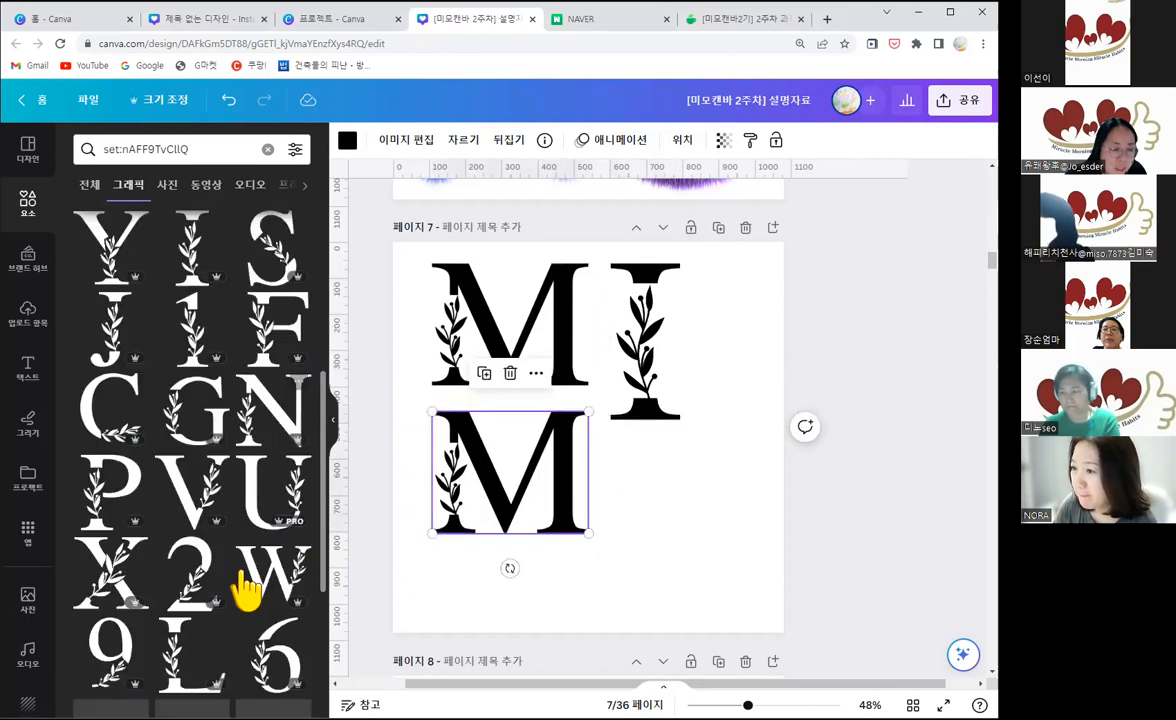
scroll(249, 625, down, 2)
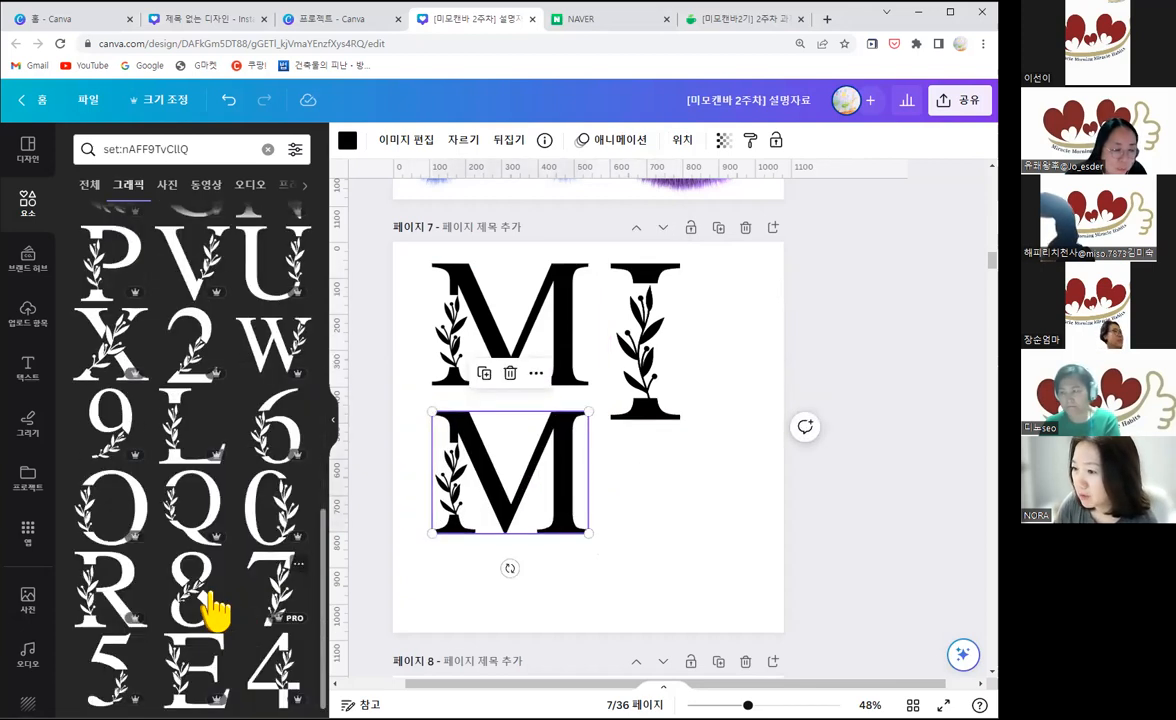
drag(140, 518, 640, 490)
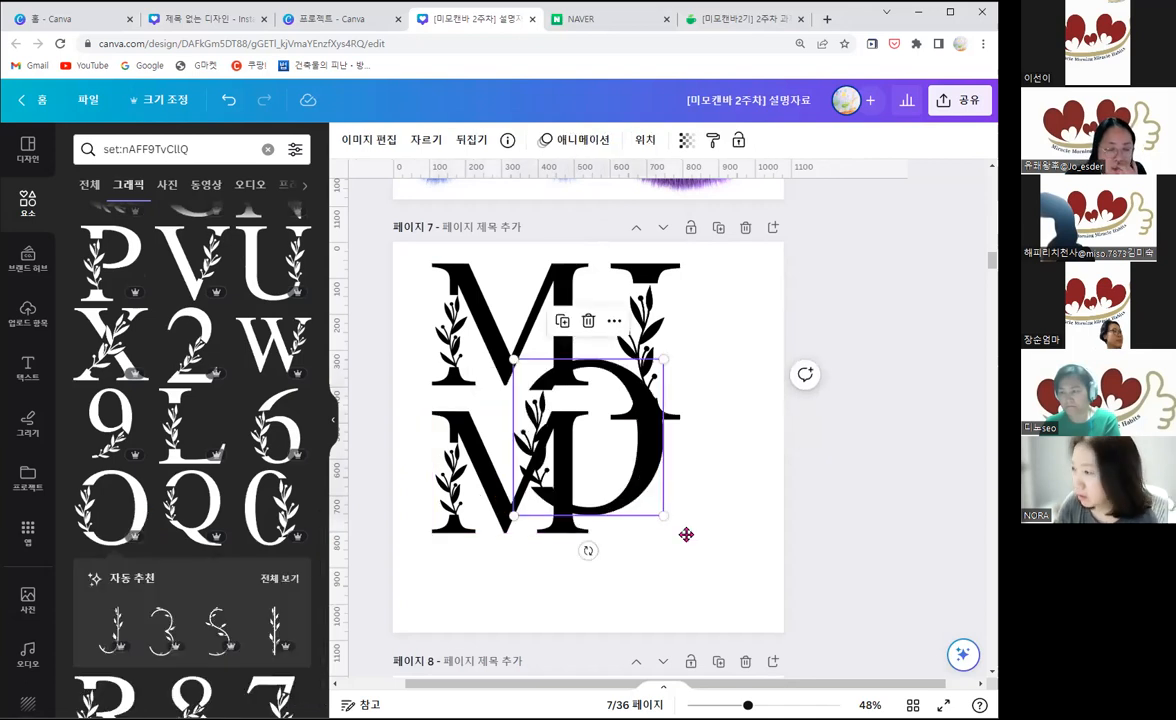
drag(693, 555, 703, 567)
drag(566, 504, 566, 531)
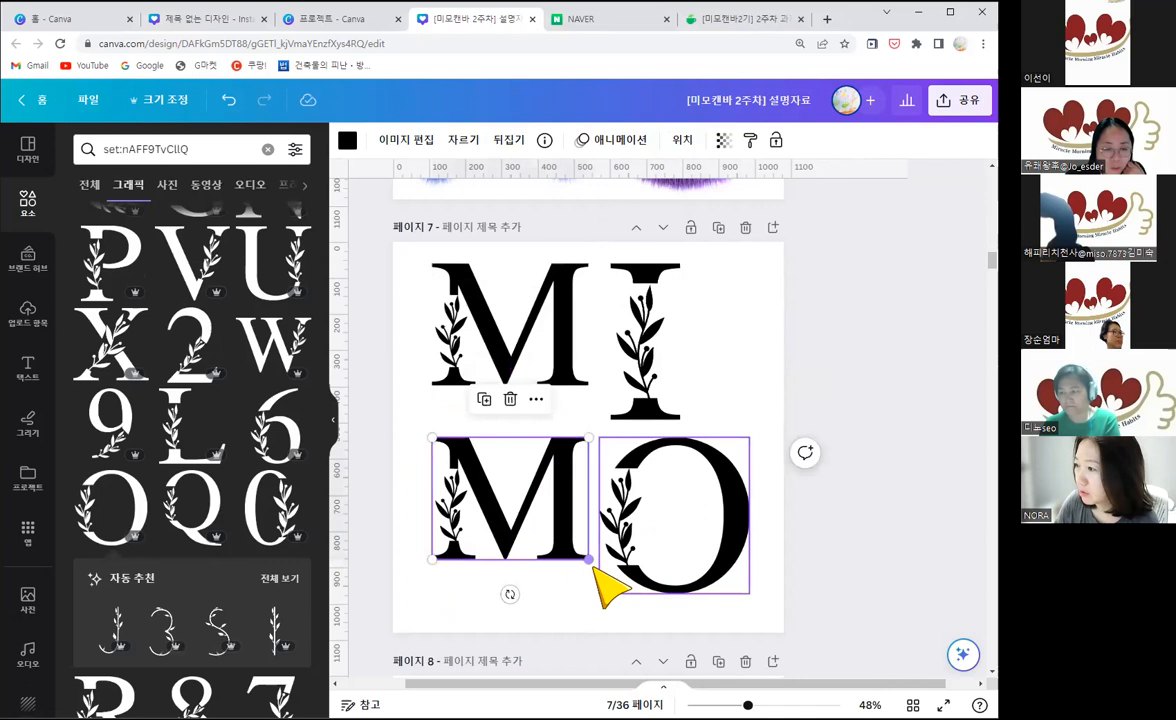
Step: Enlarge the lower M to the O's height and delete the smaller M in the upper row
drag(624, 597, 631, 596)
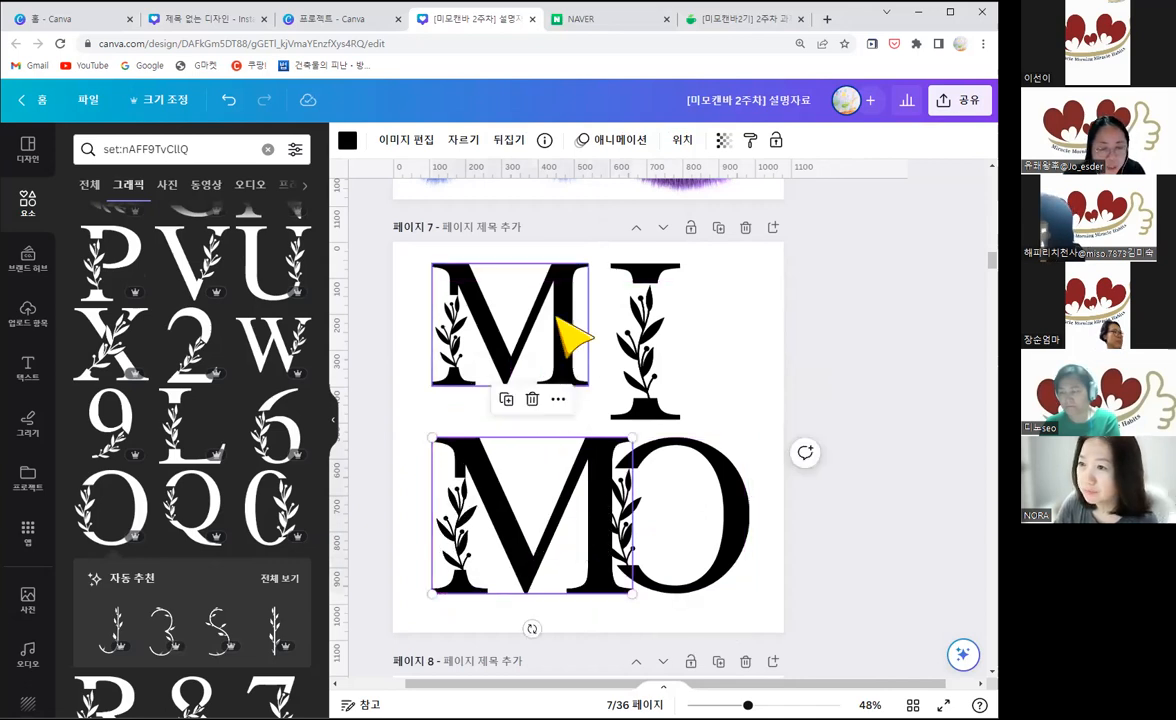
click(577, 381)
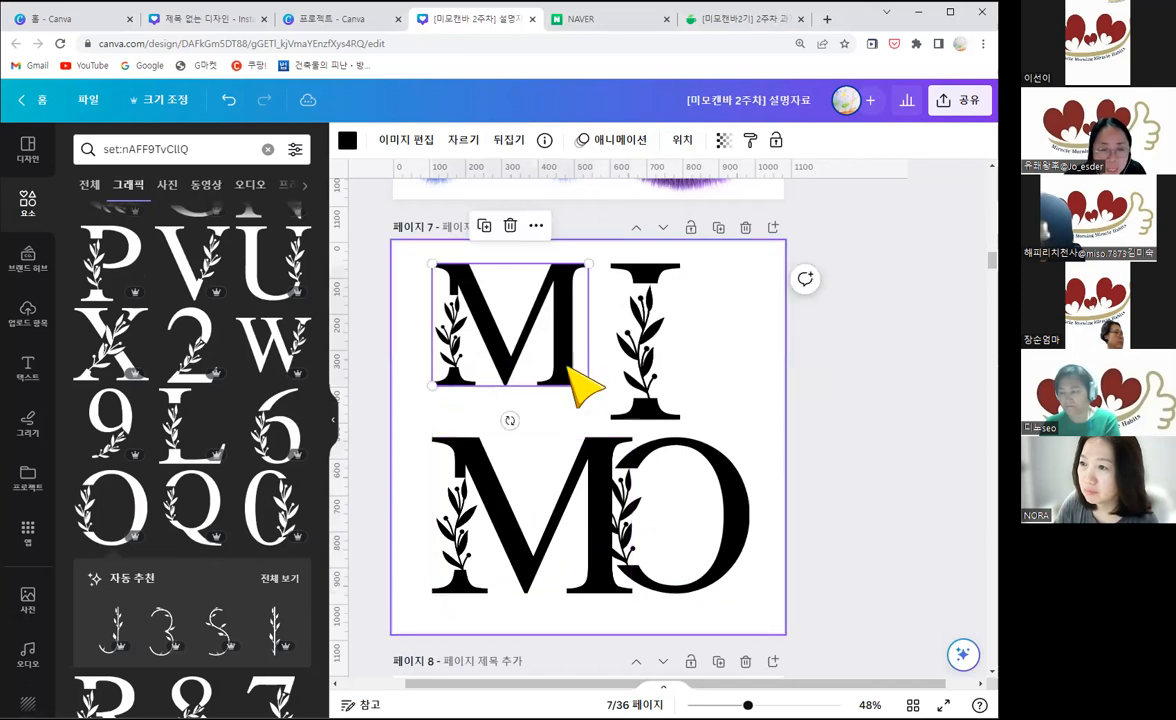
key(Delete)
Step: Move the enlarged M left beside the O and shift both letters slightly down, keeping them aligned
drag(558, 543, 534, 547)
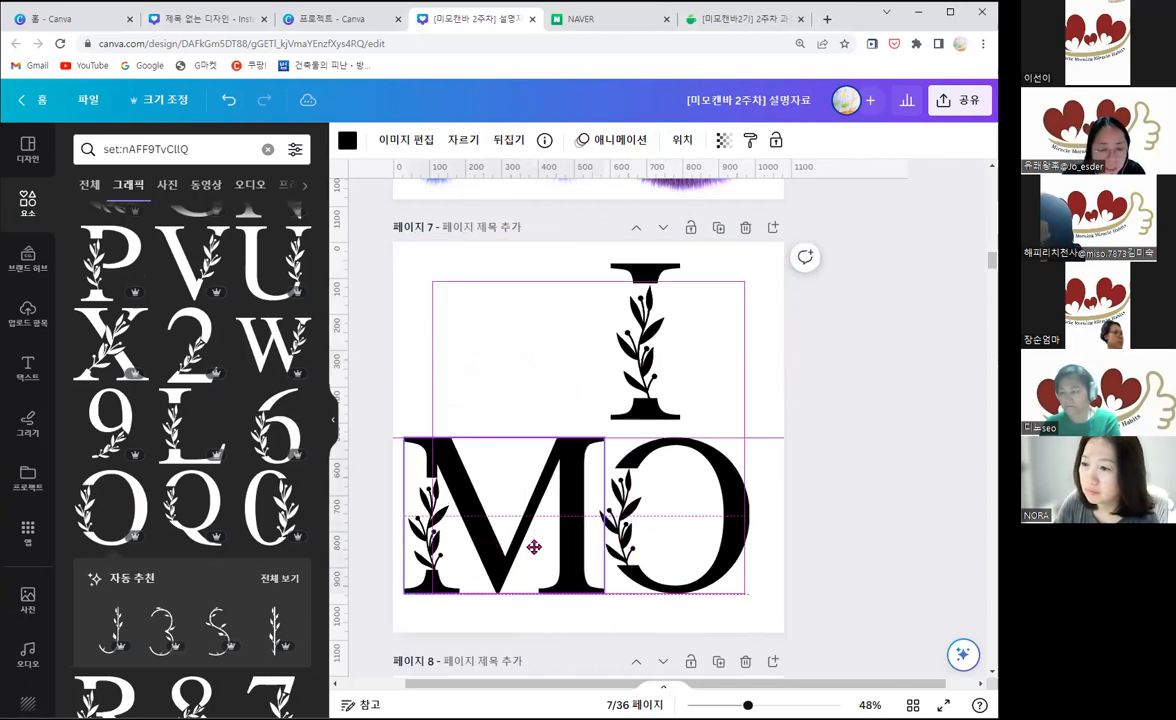
drag(632, 552, 638, 559)
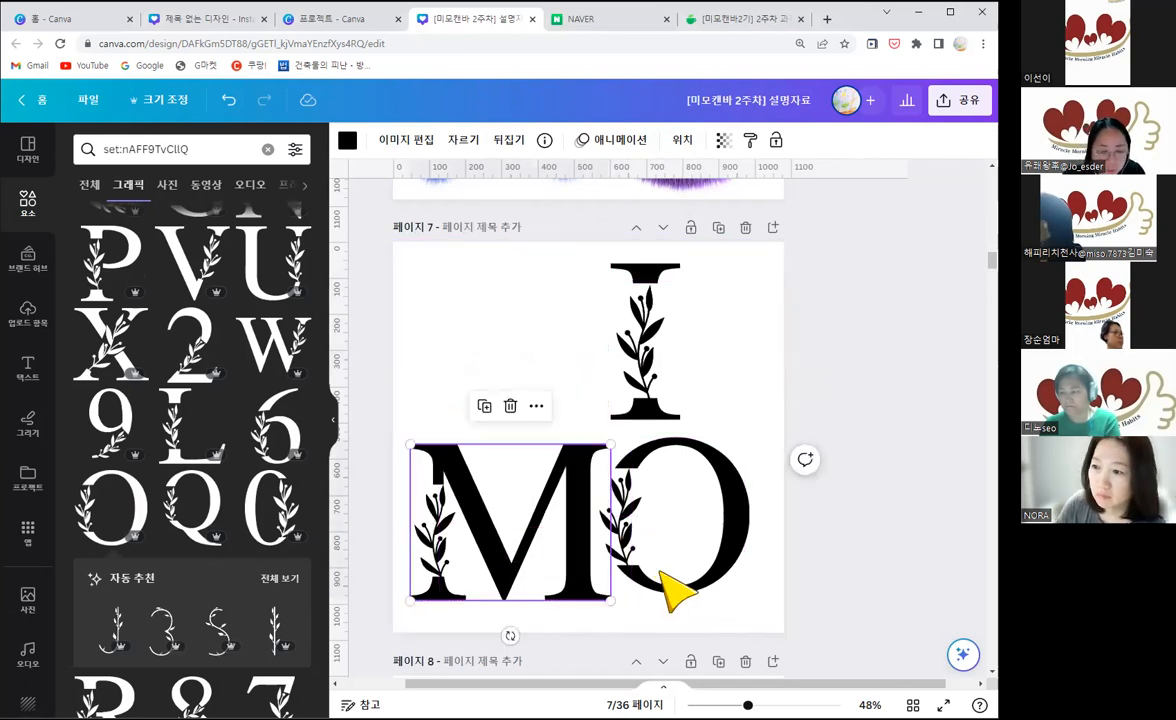
click(700, 572)
drag(700, 572, 712, 579)
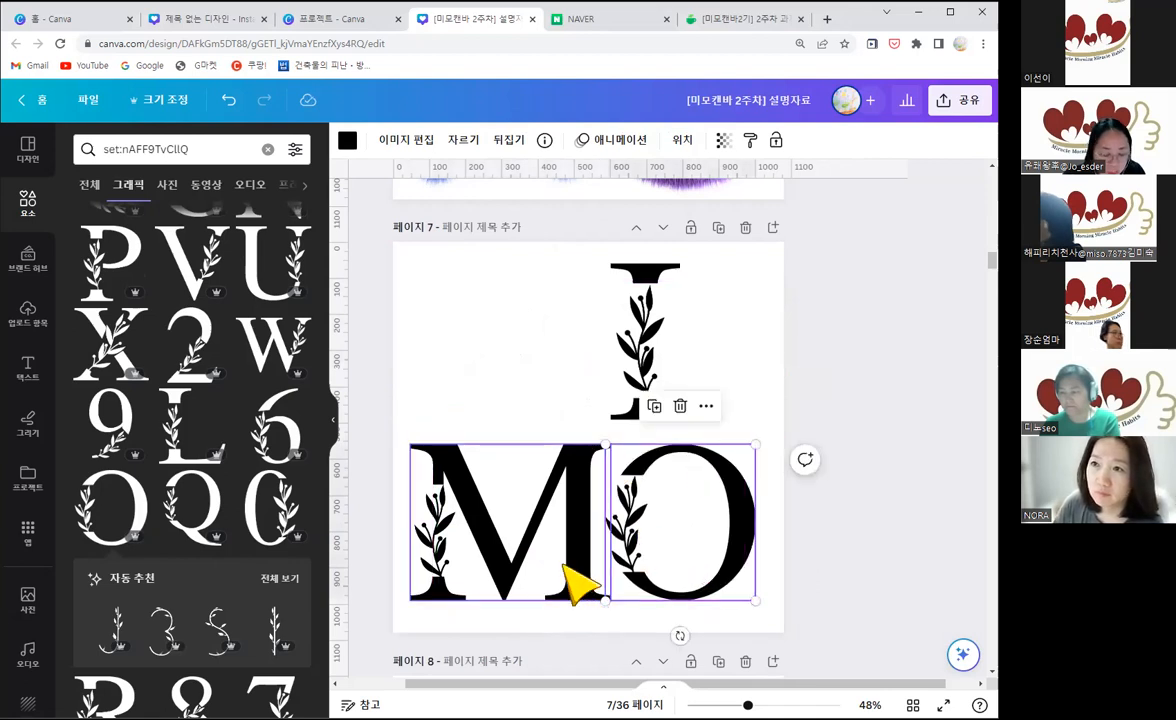
Step: Place a copy of the enlarged M in the upper row level with the I and shift the I slightly right
drag(574, 371, 573, 373)
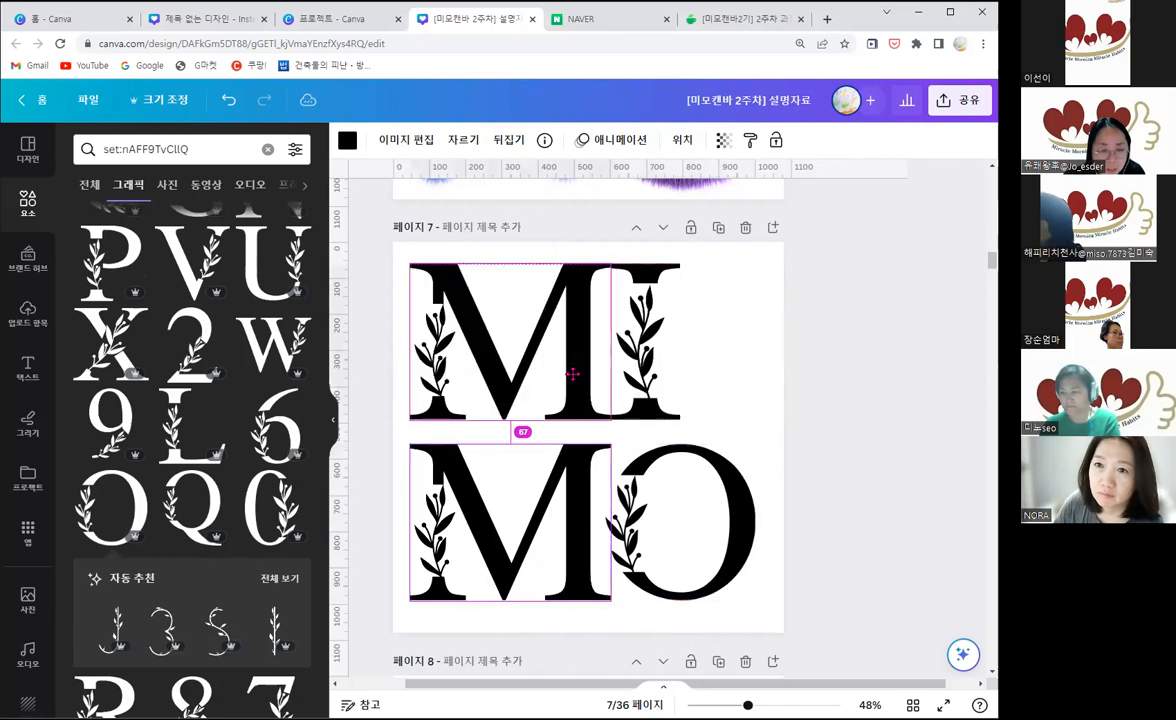
click(661, 346)
drag(680, 370, 746, 433)
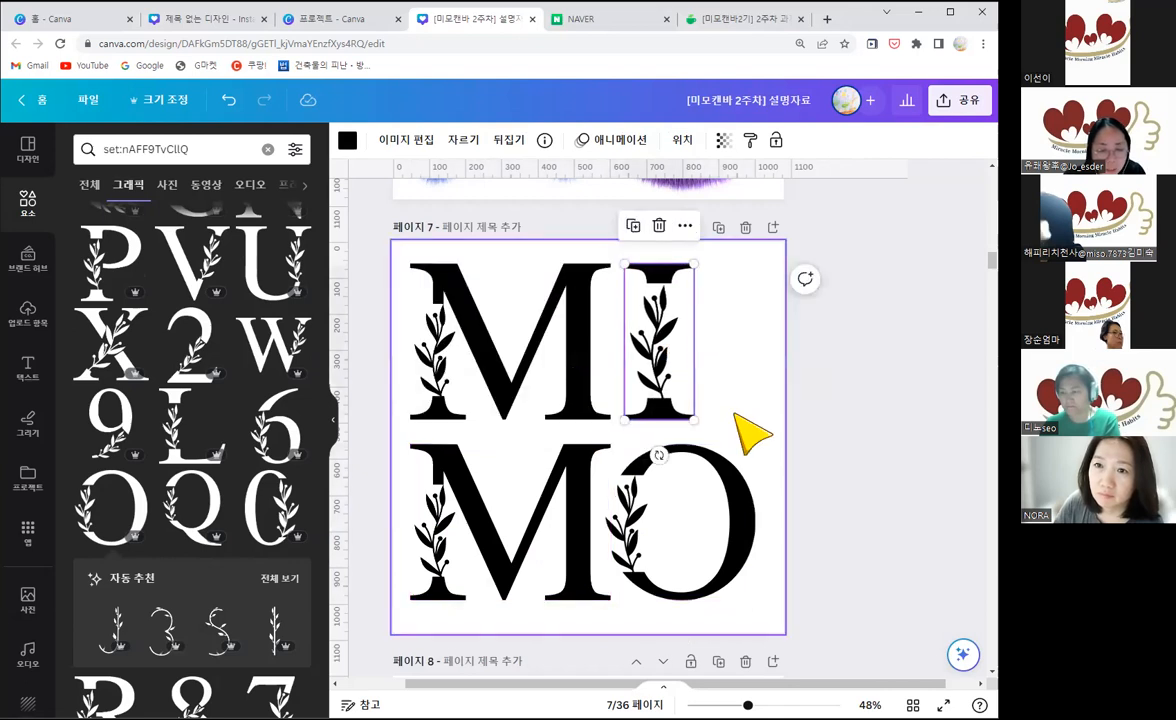
Step: Show images similar to the leafy M and examine the recommended botanical letter sets by the same designer
click(669, 512)
click(536, 338)
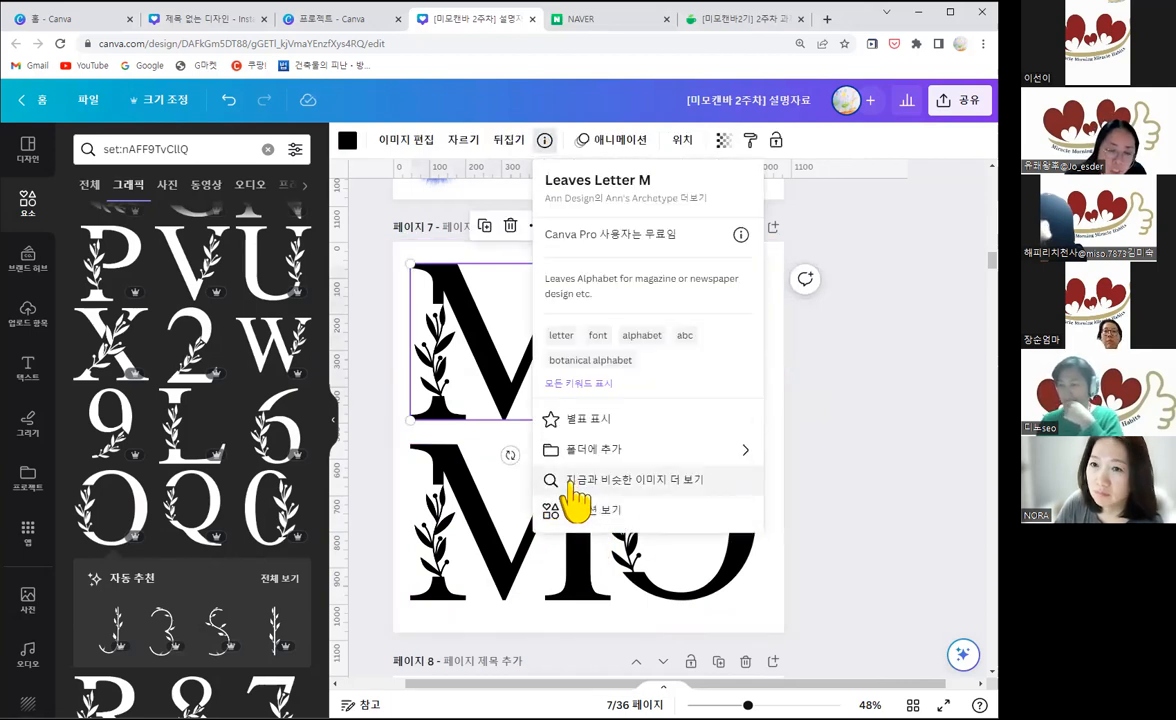
click(630, 486)
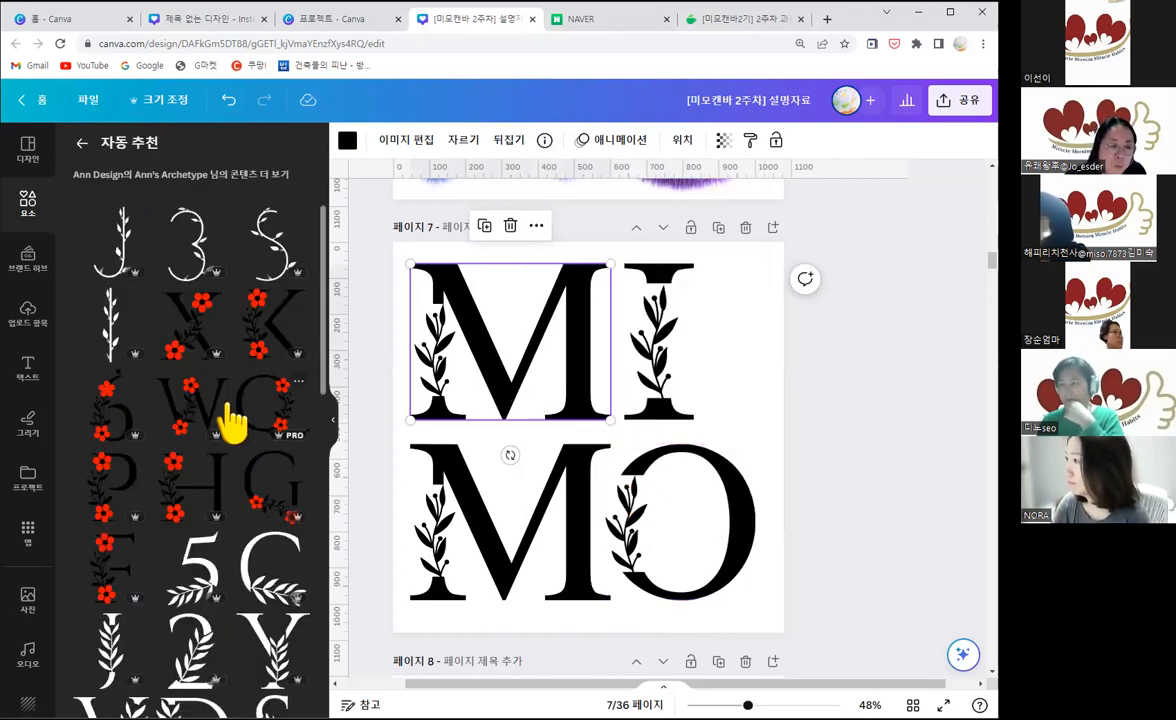
scroll(200, 440, down, 1)
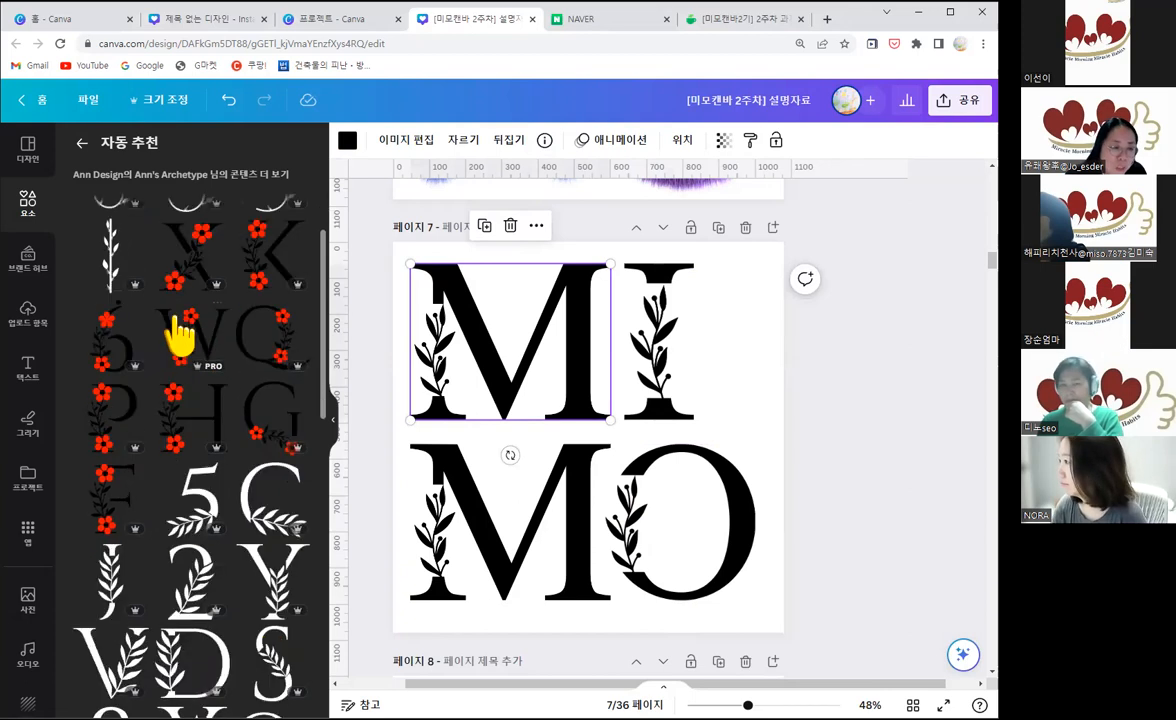
scroll(225, 458, down, 3)
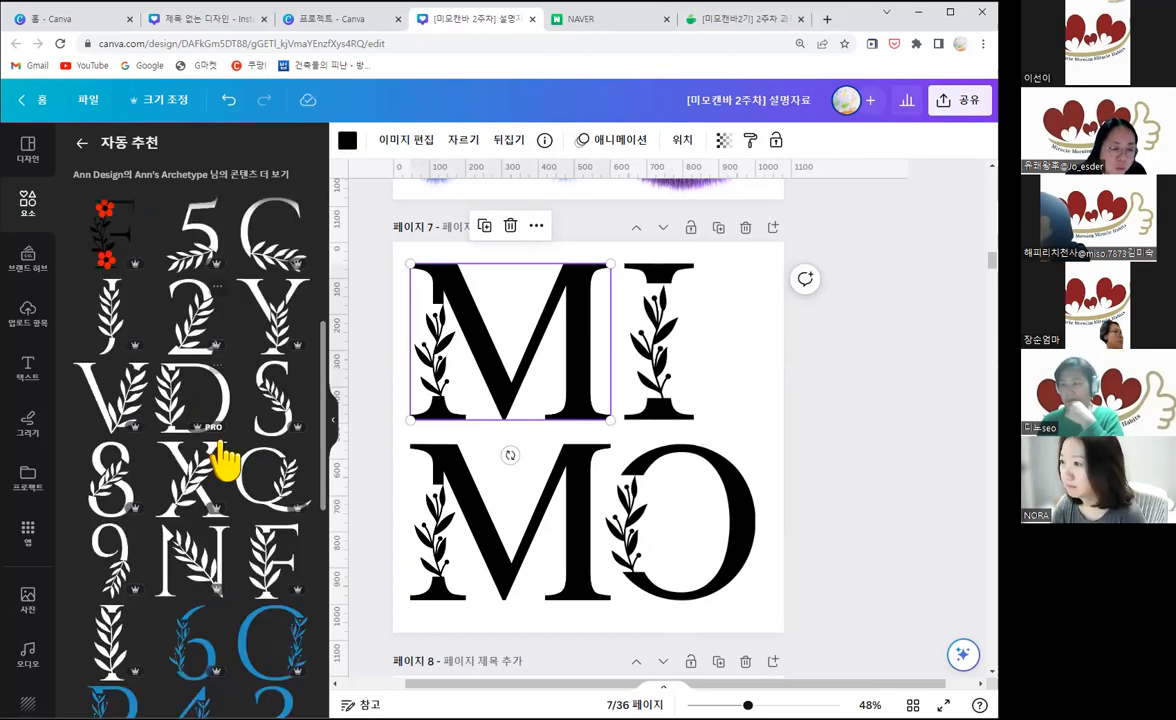
scroll(225, 458, down, 4)
scroll(140, 440, down, 1)
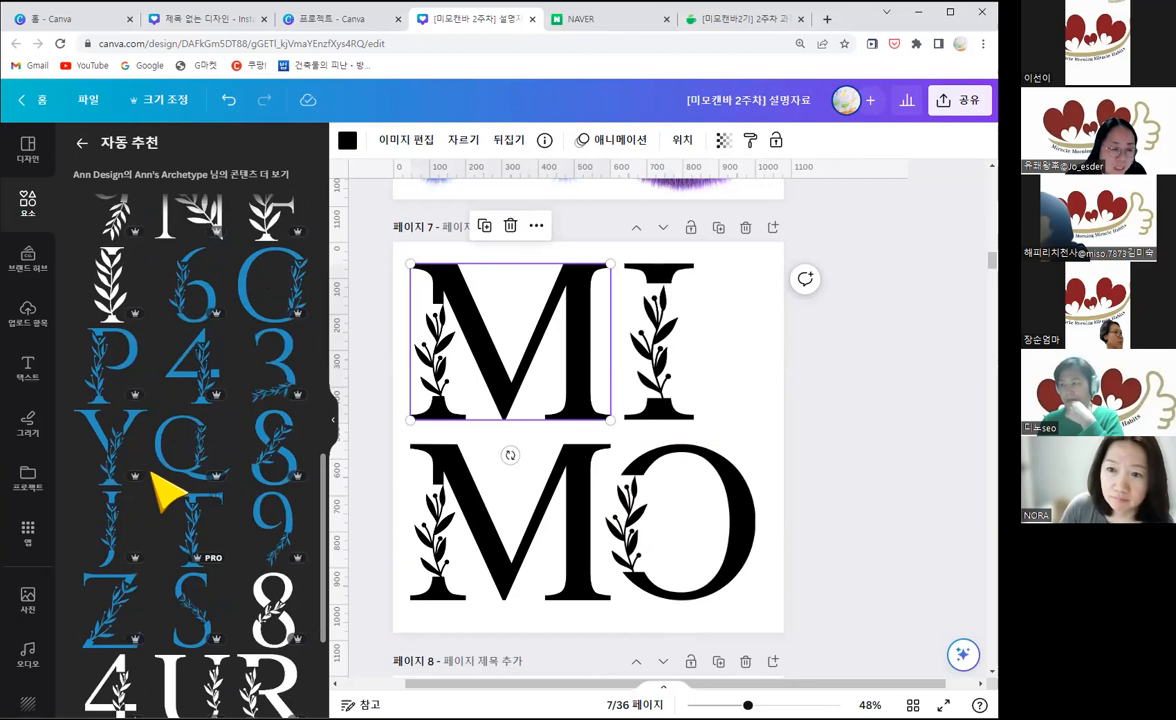
scroll(195, 488, down, 2)
scroll(200, 490, up, 2)
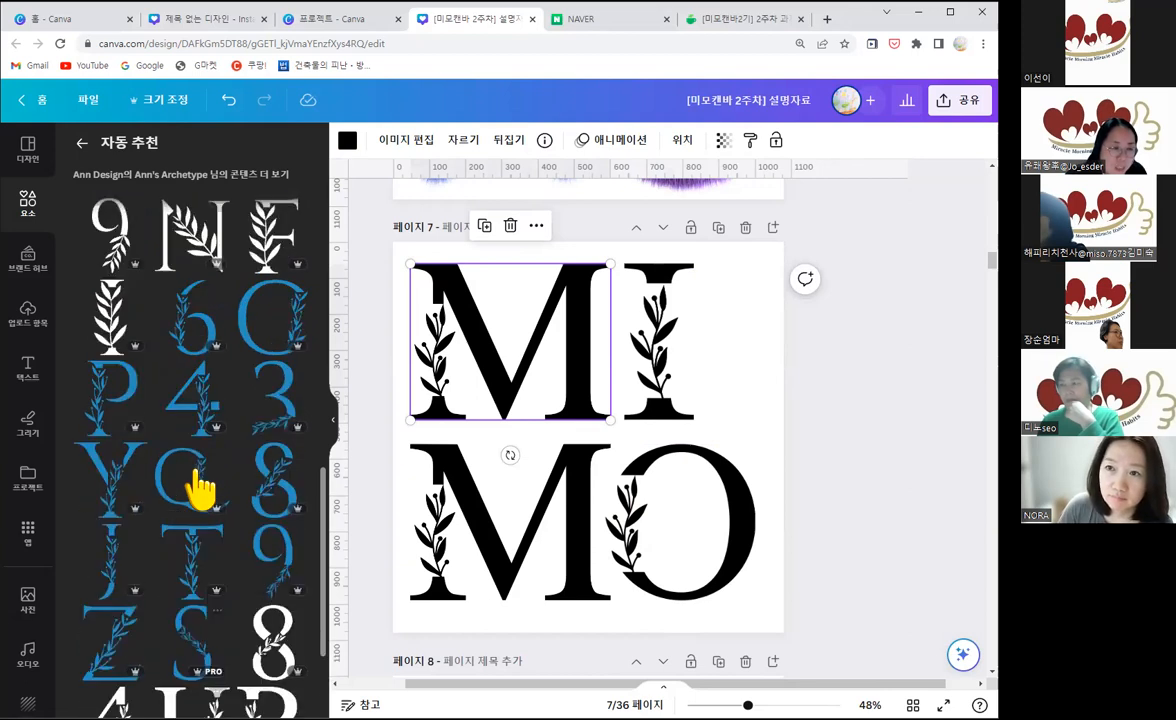
scroll(200, 490, up, 5)
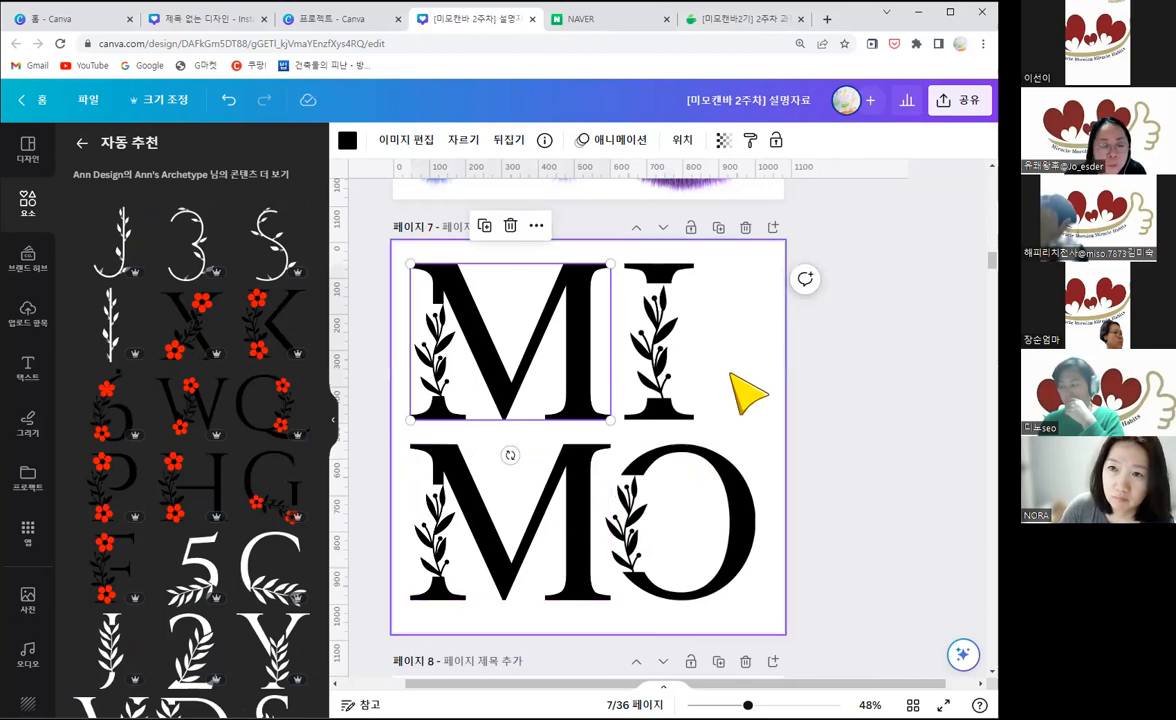
Step: Add a blank page after the leafy MIMO page, place the red-flowered letter W on it and move it toward the page's upper left
click(771, 229)
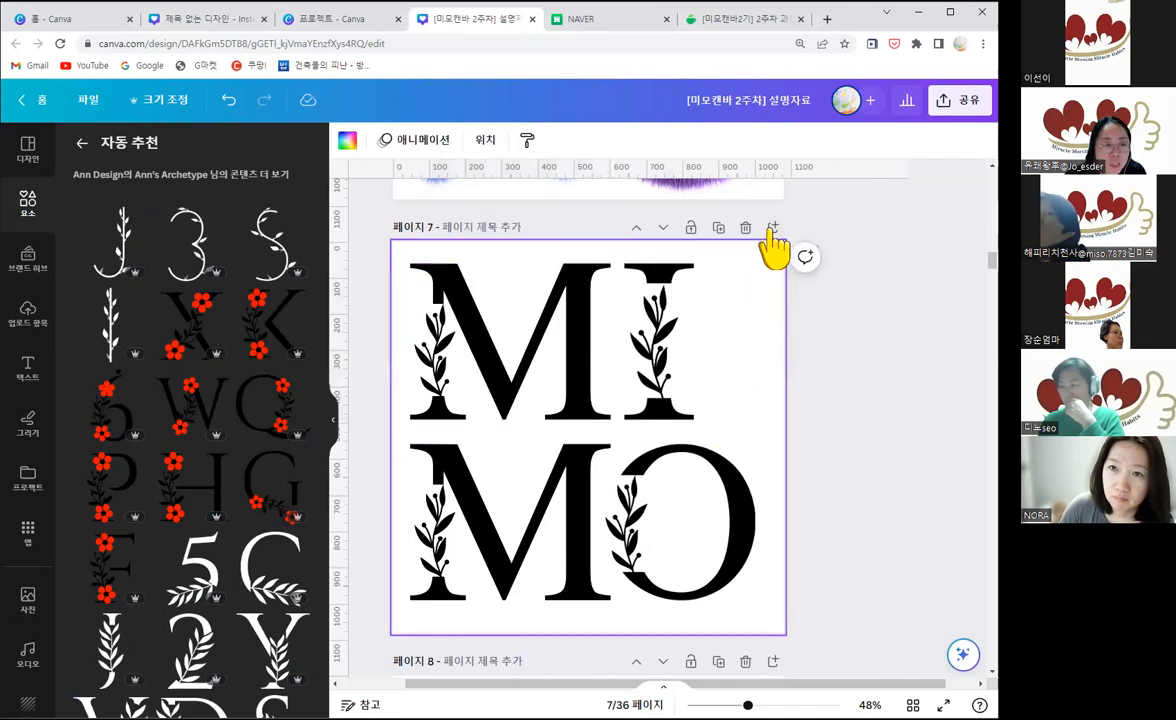
click(199, 425)
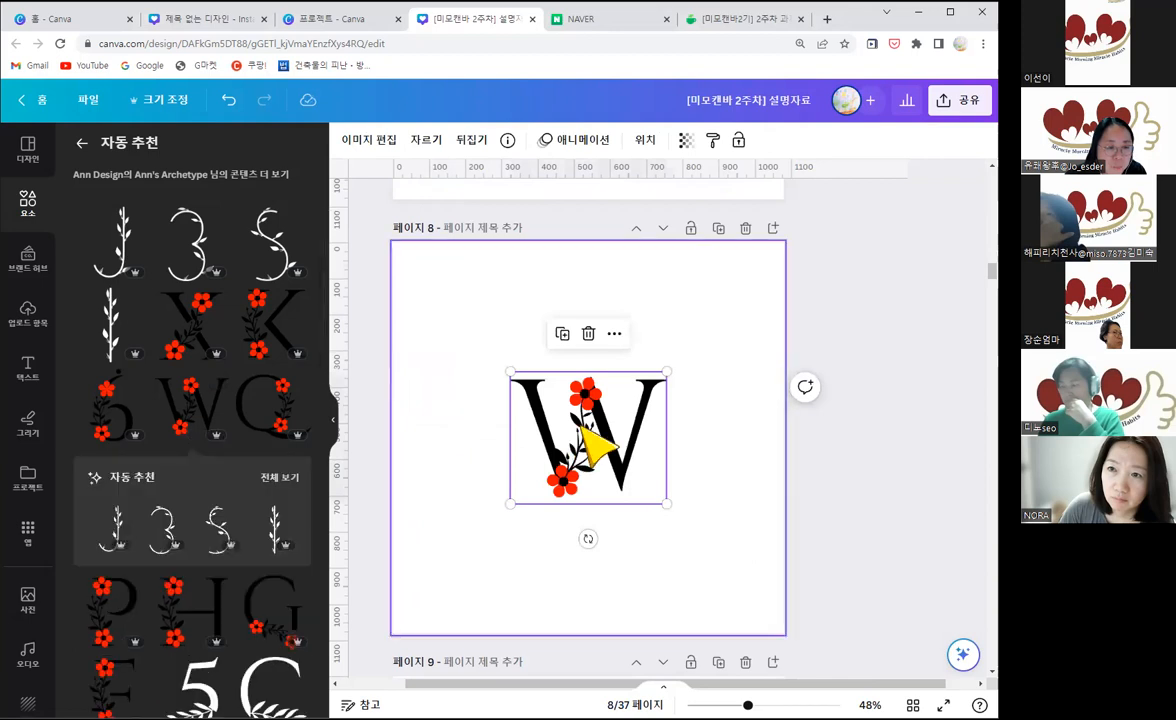
drag(542, 395, 438, 352)
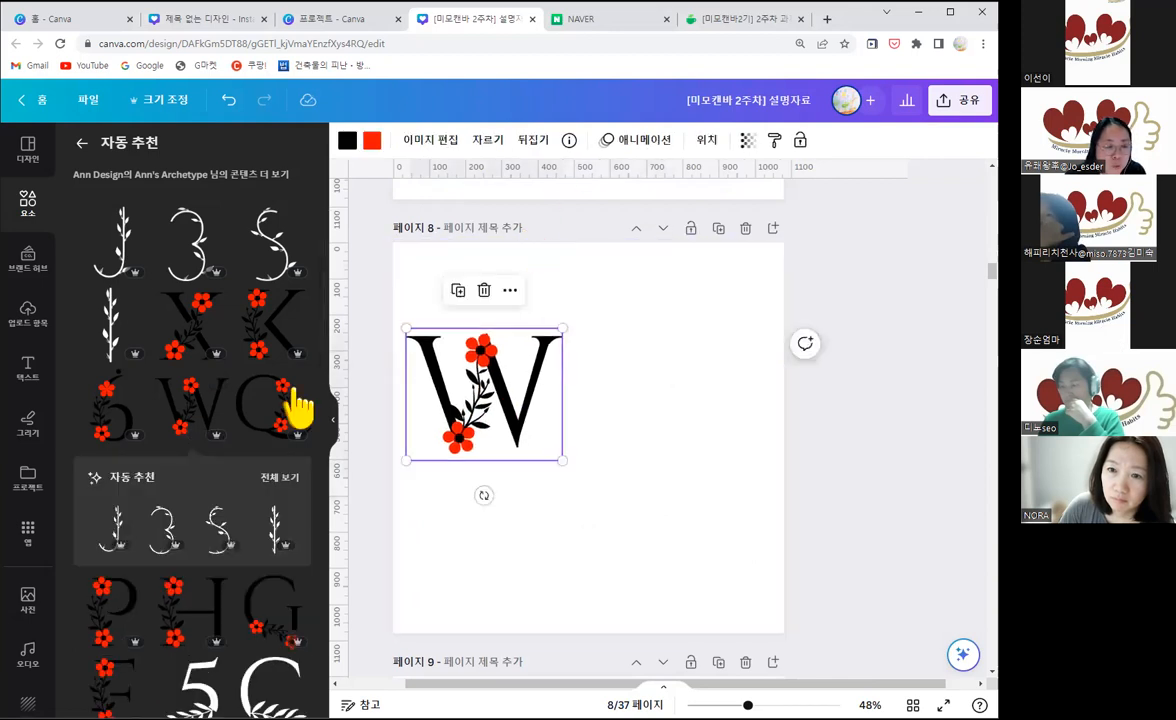
Step: Open the collection that the floral W belongs to, list all its graphics and examine the red-flowered letters and numbers
click(571, 141)
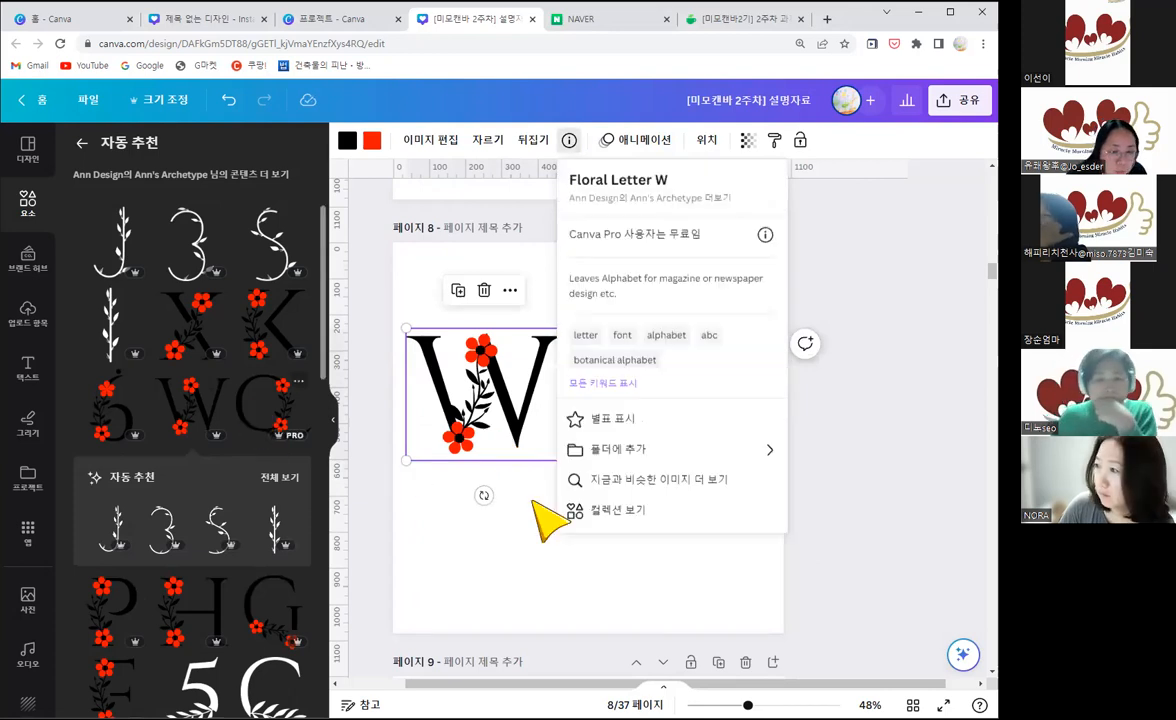
click(615, 512)
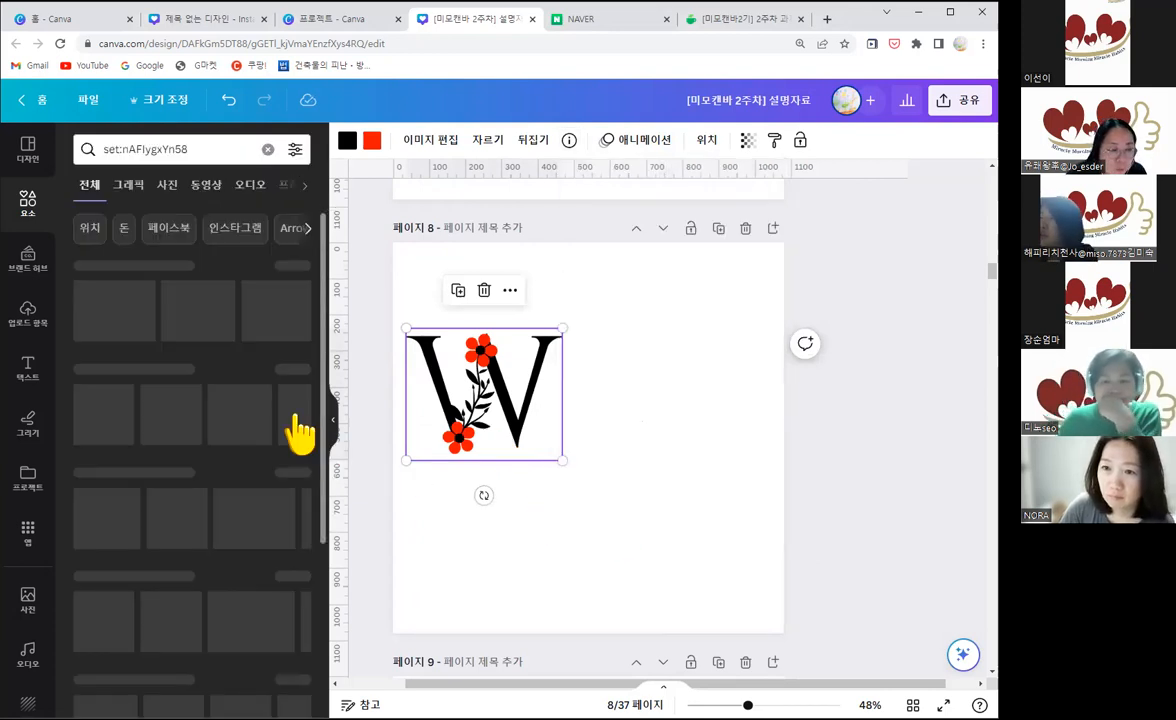
click(291, 268)
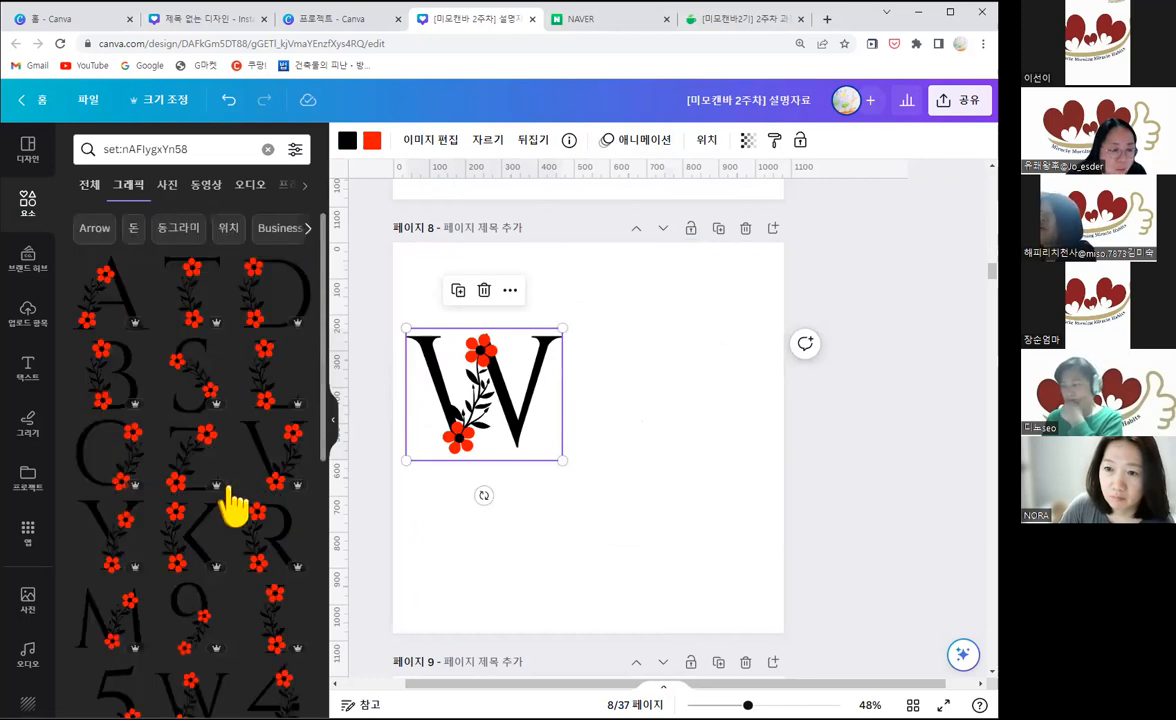
scroll(243, 482, down, 2)
scroll(230, 530, down, 1)
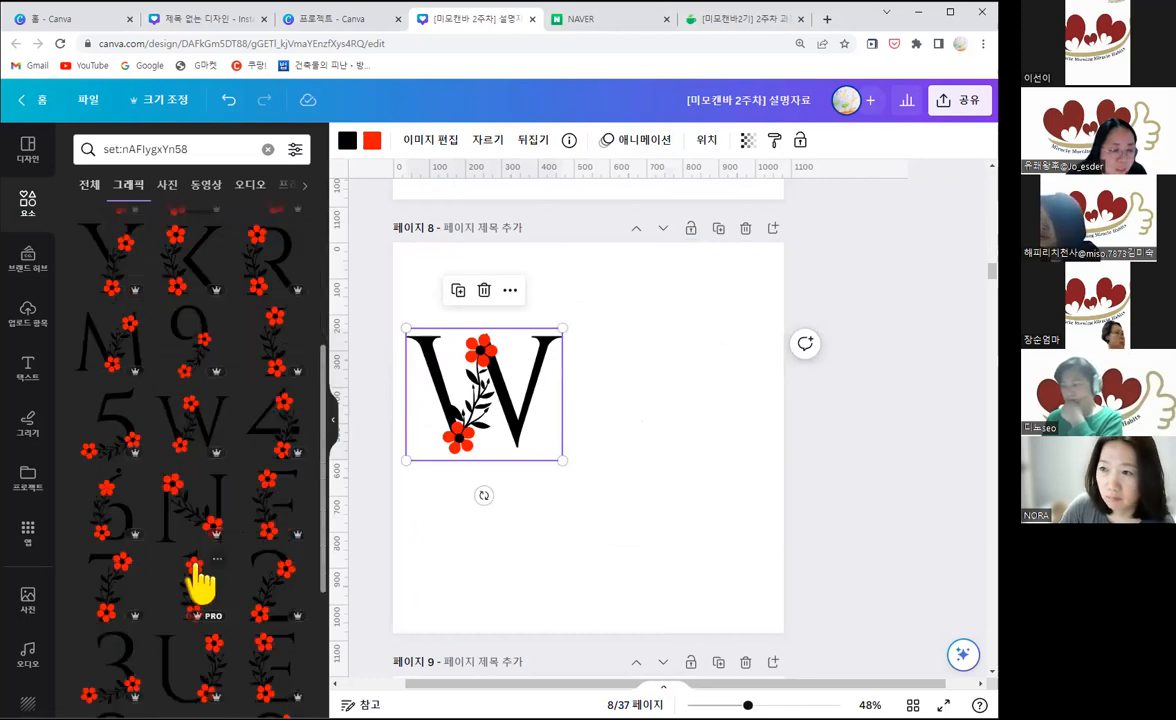
scroll(200, 525, down, 2)
scroll(203, 530, down, 1)
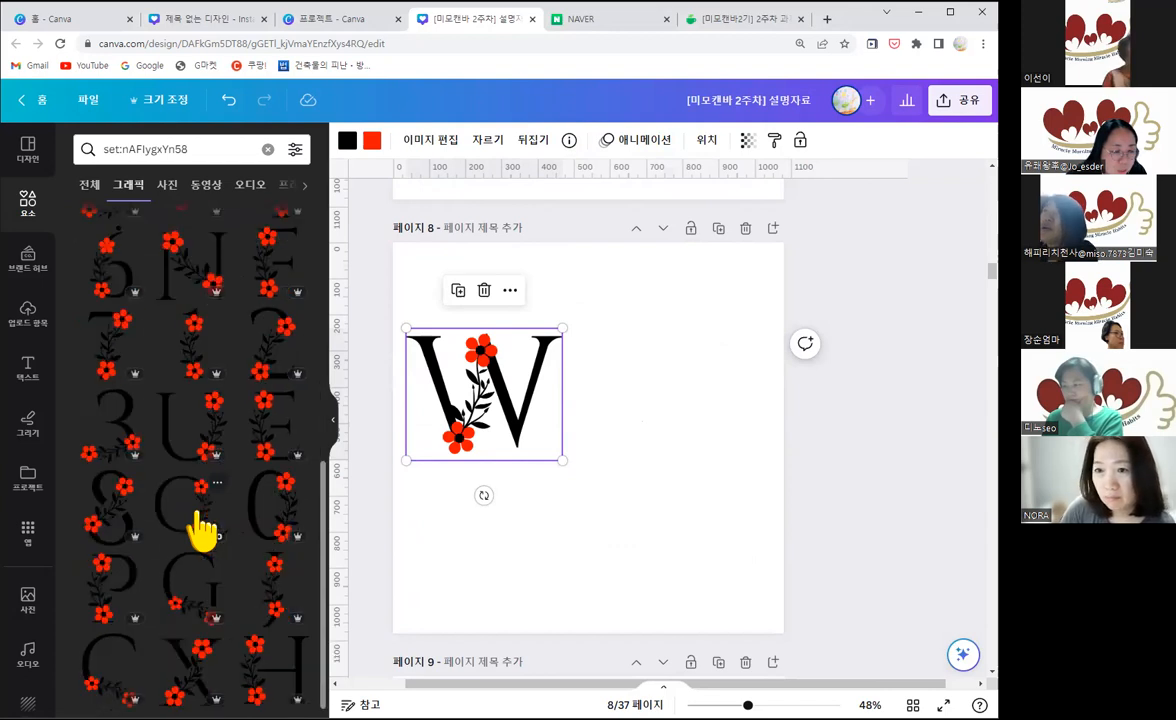
scroll(233, 600, up, 1)
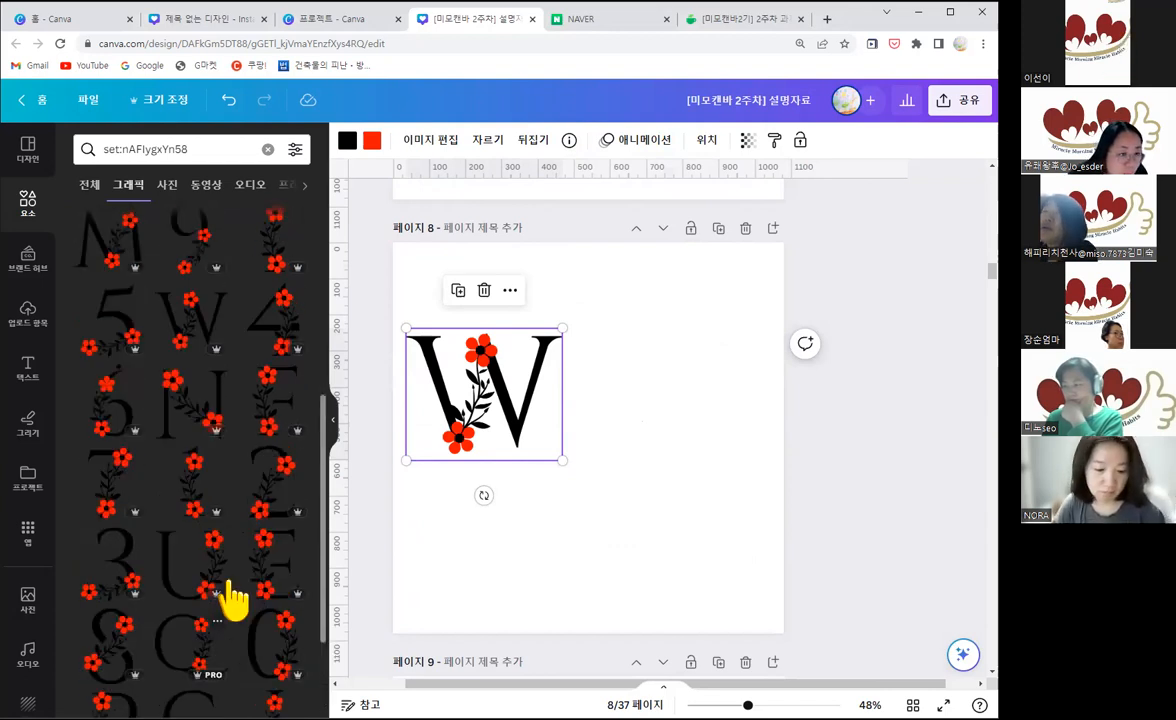
scroll(233, 600, up, 2)
scroll(233, 600, up, 1)
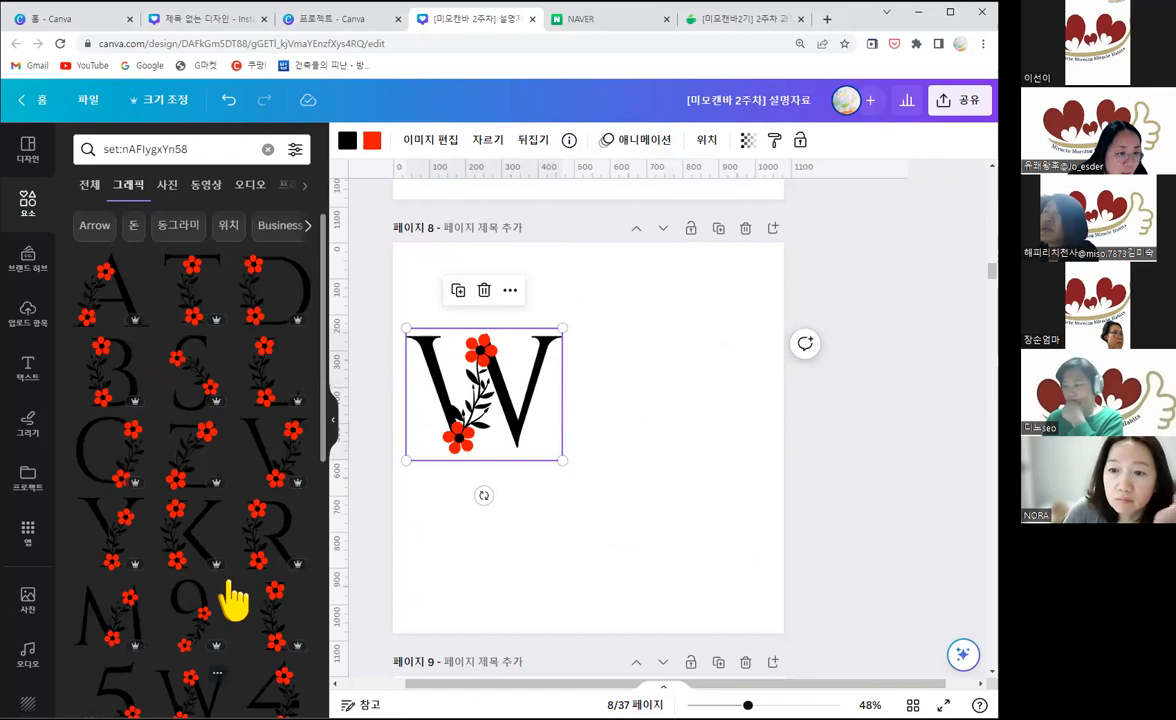
scroll(233, 600, down, 1)
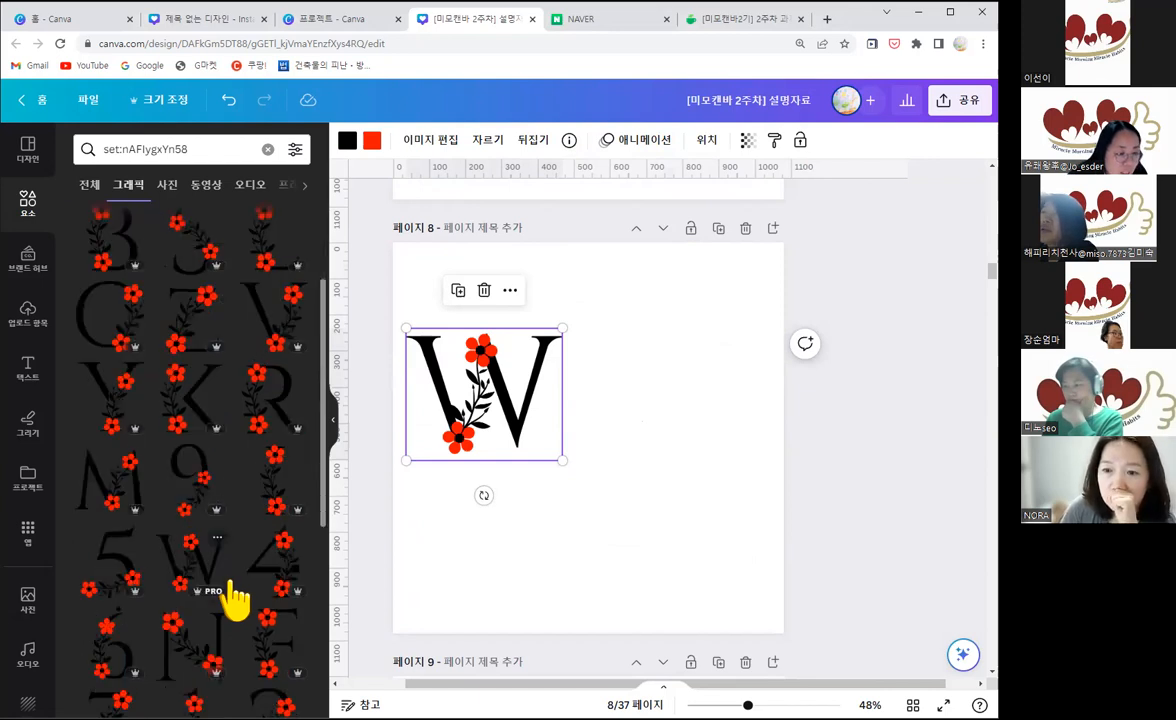
scroll(235, 600, down, 3)
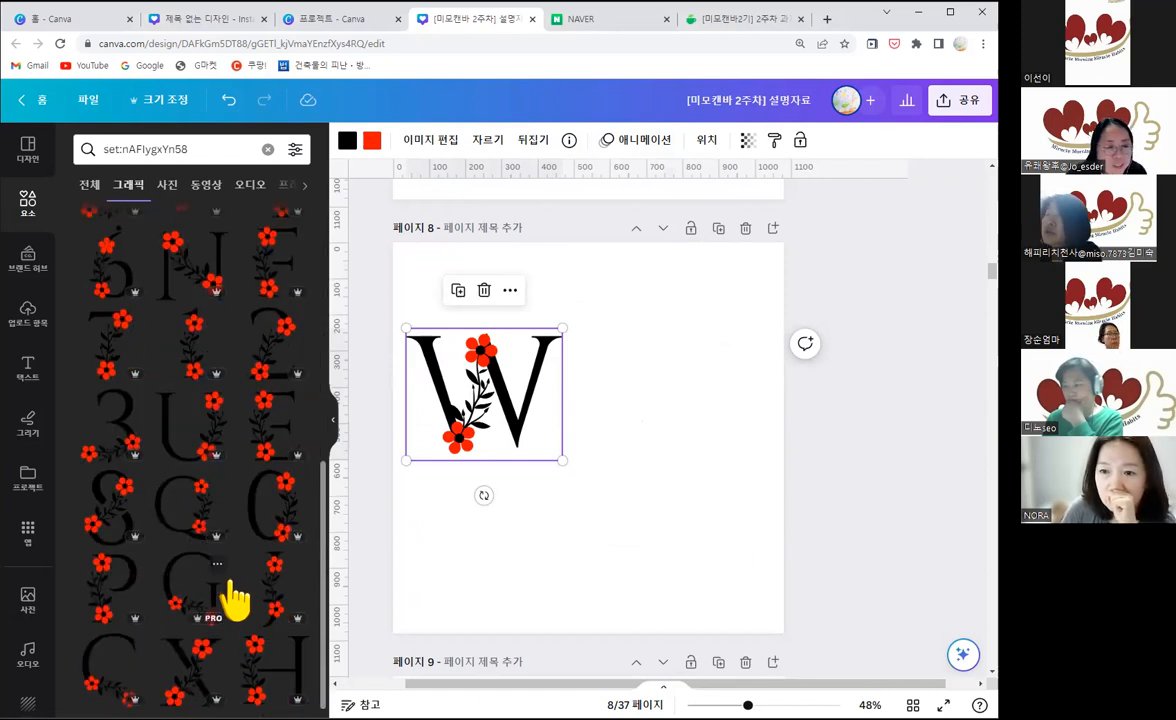
scroll(235, 600, up, 4)
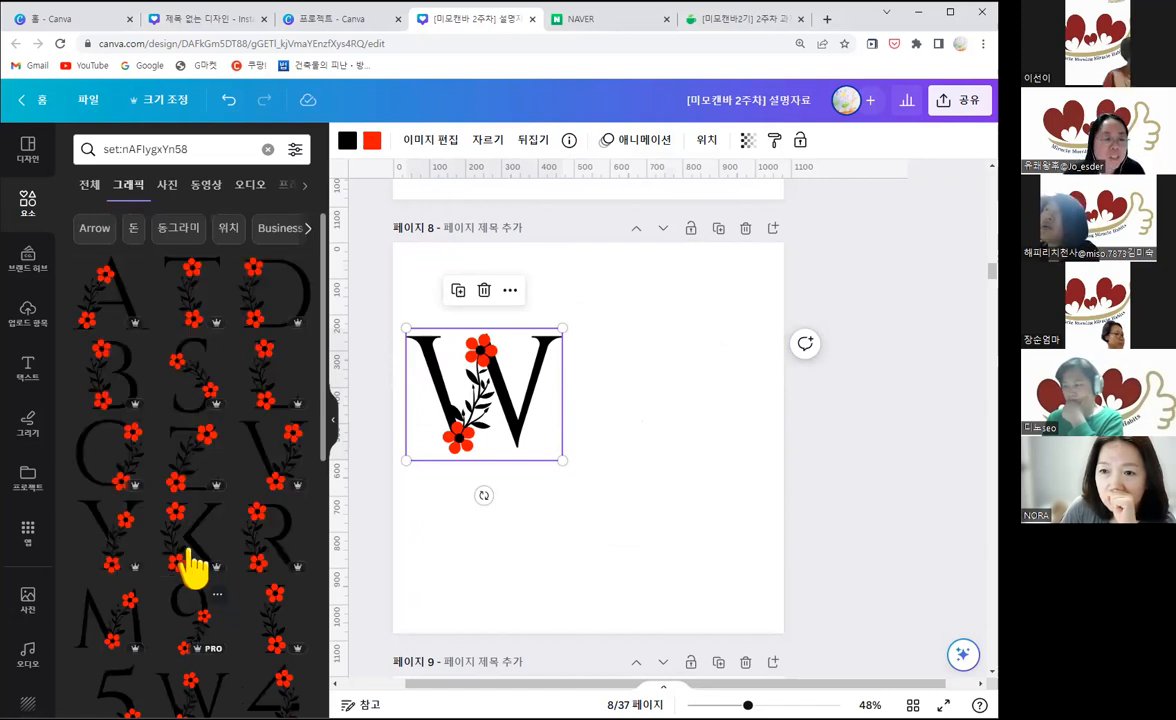
Step: Delete the floral W from page 8, clear the collection search and hide the element library
drag(576, 509, 460, 399)
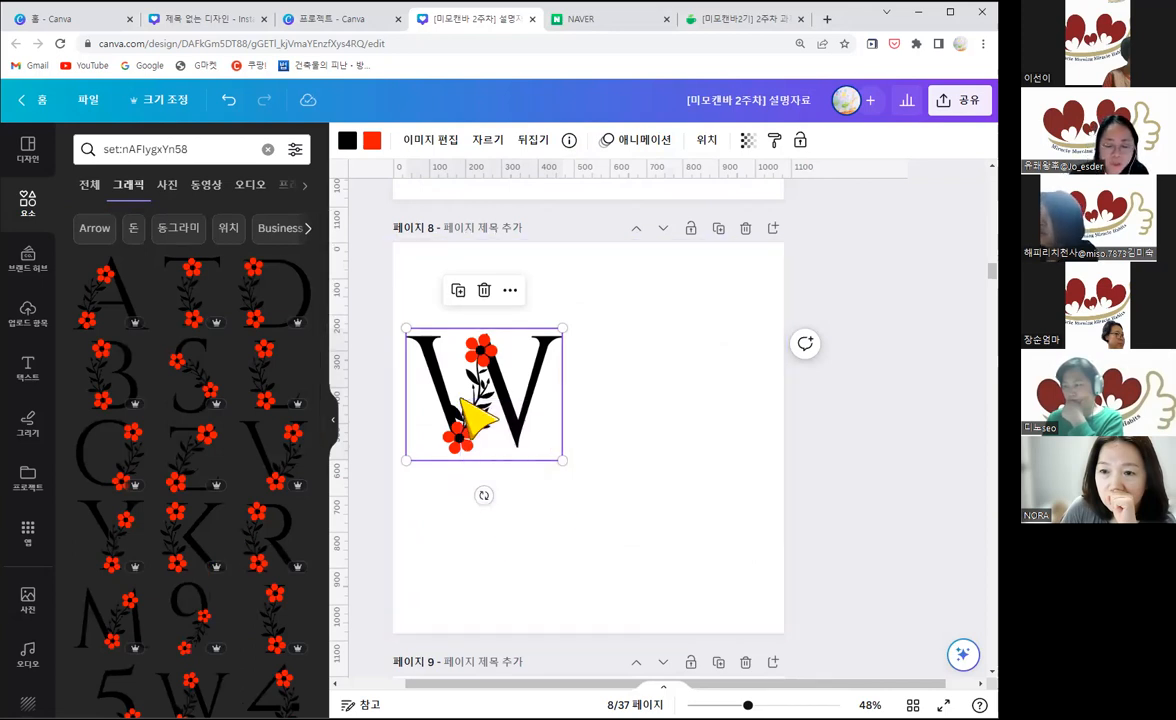
key(Delete)
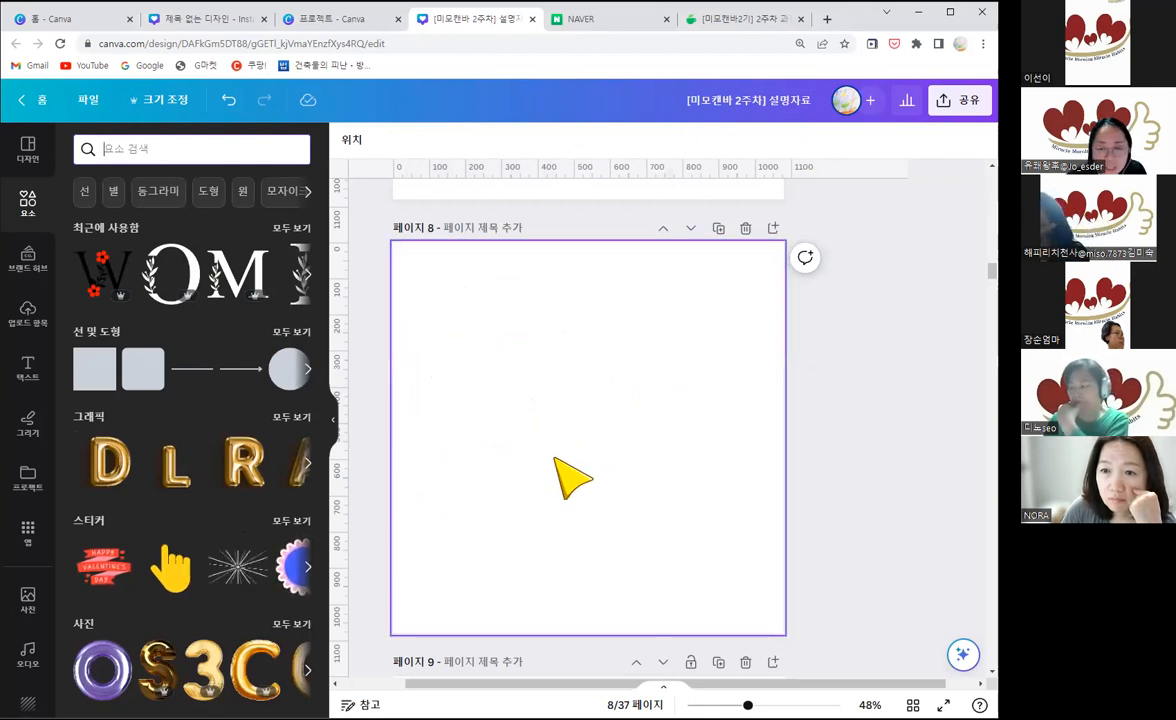
click(333, 420)
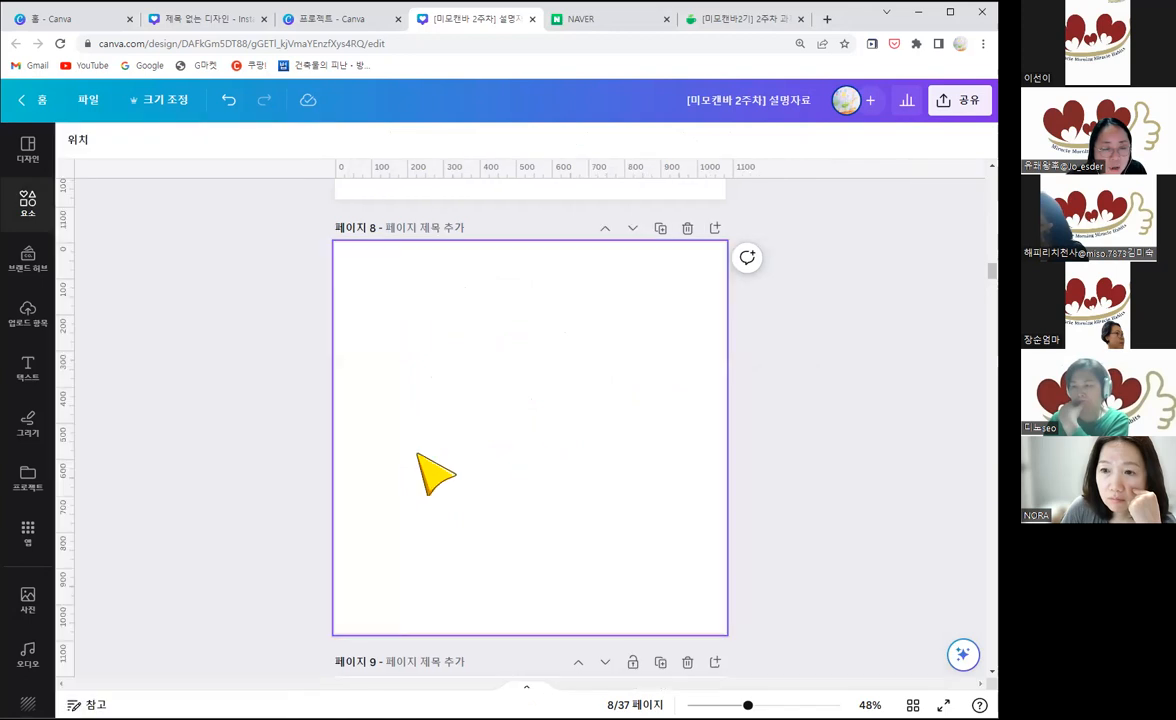
Step: Review the finished MIMO examples on pages 4 to 7, comparing the button, gradient, fur and leafy letter styles
scroll(614, 468, up, 2)
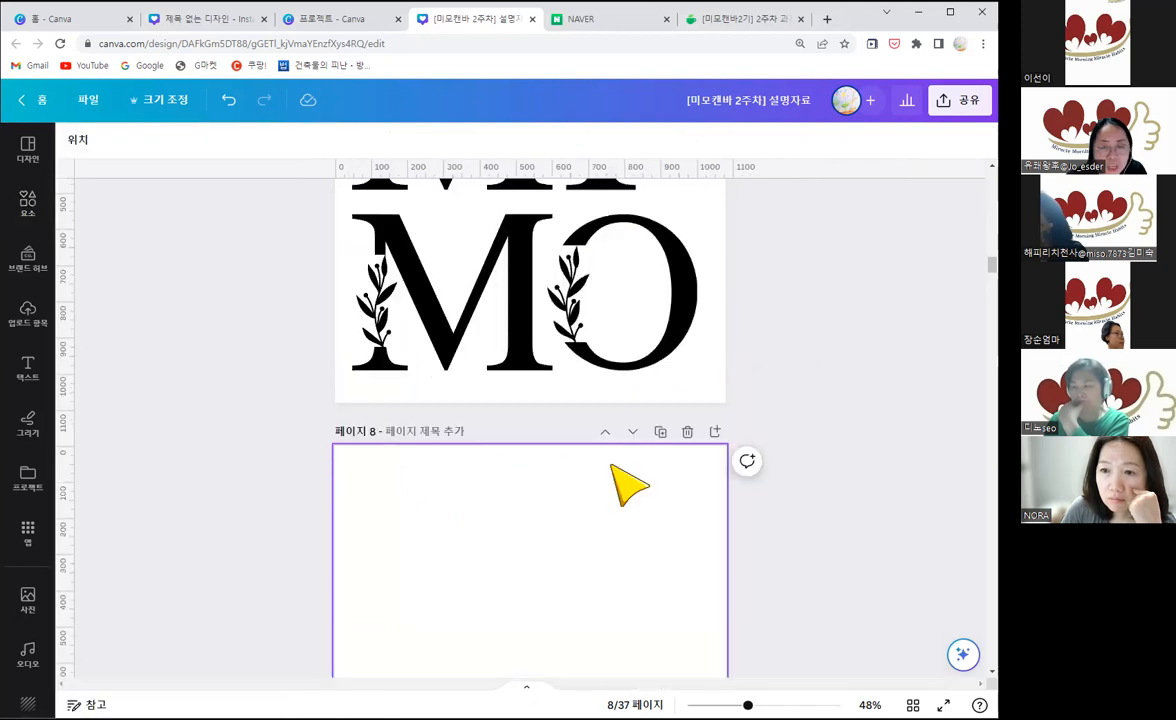
scroll(628, 487, up, 3)
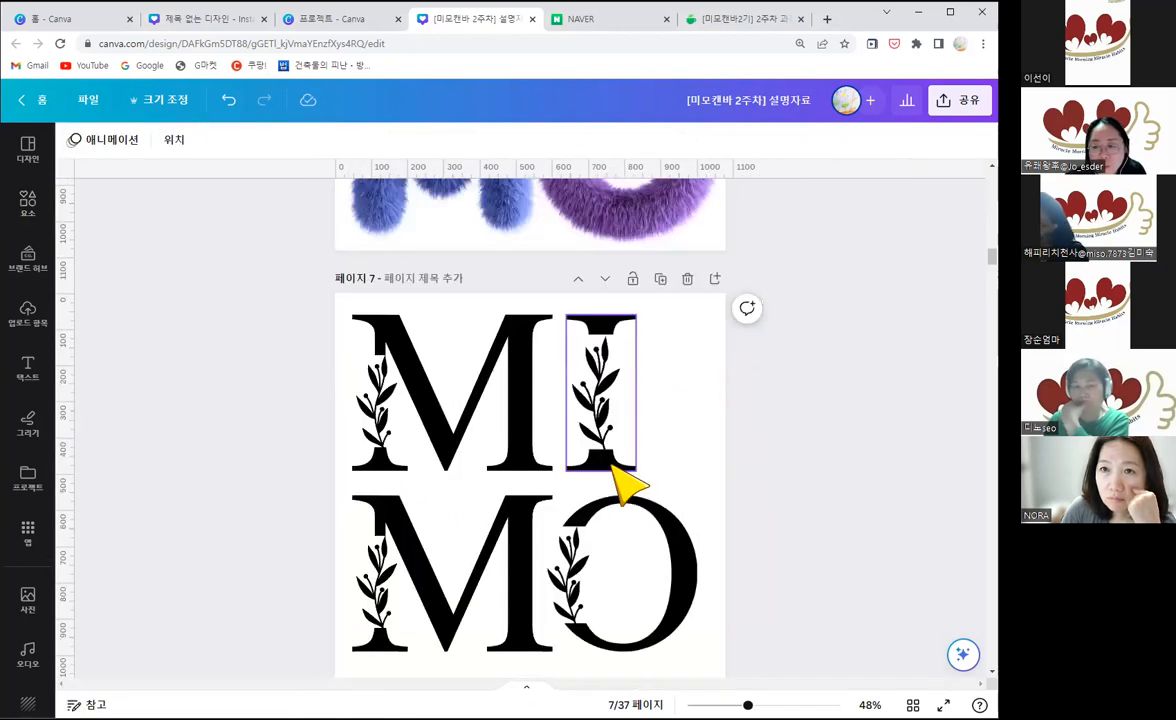
scroll(625, 487, down, 1)
scroll(627, 487, up, 8)
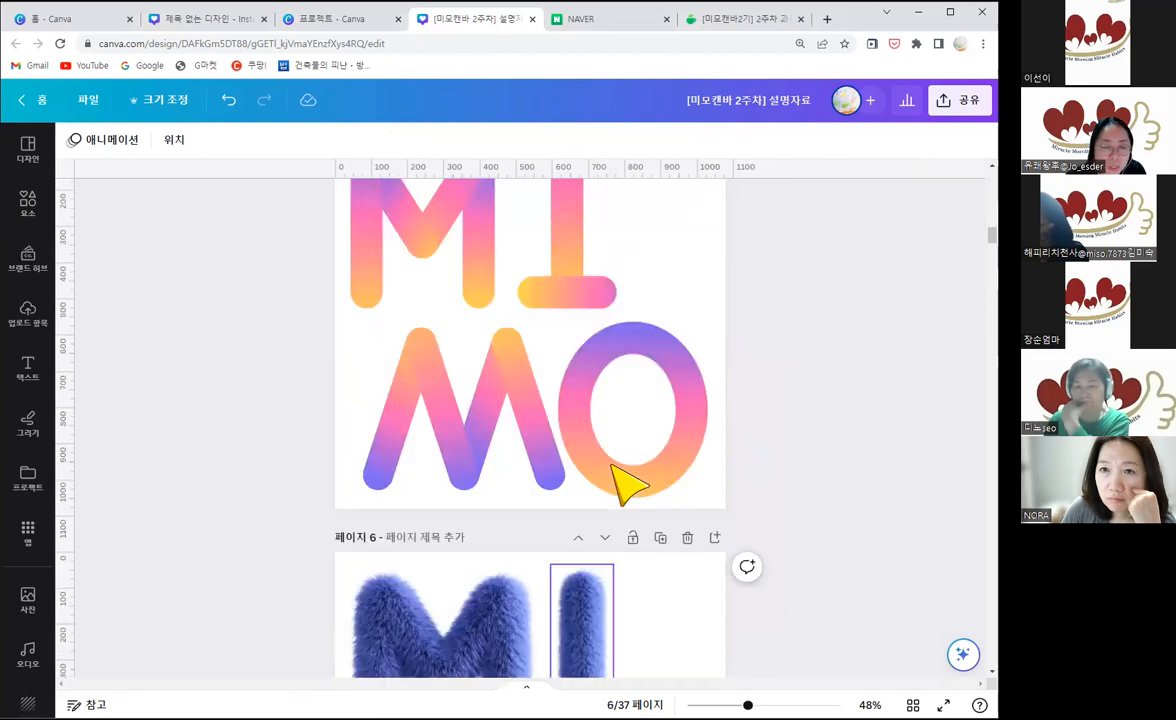
scroll(613, 470, up, 3)
scroll(625, 487, up, 4)
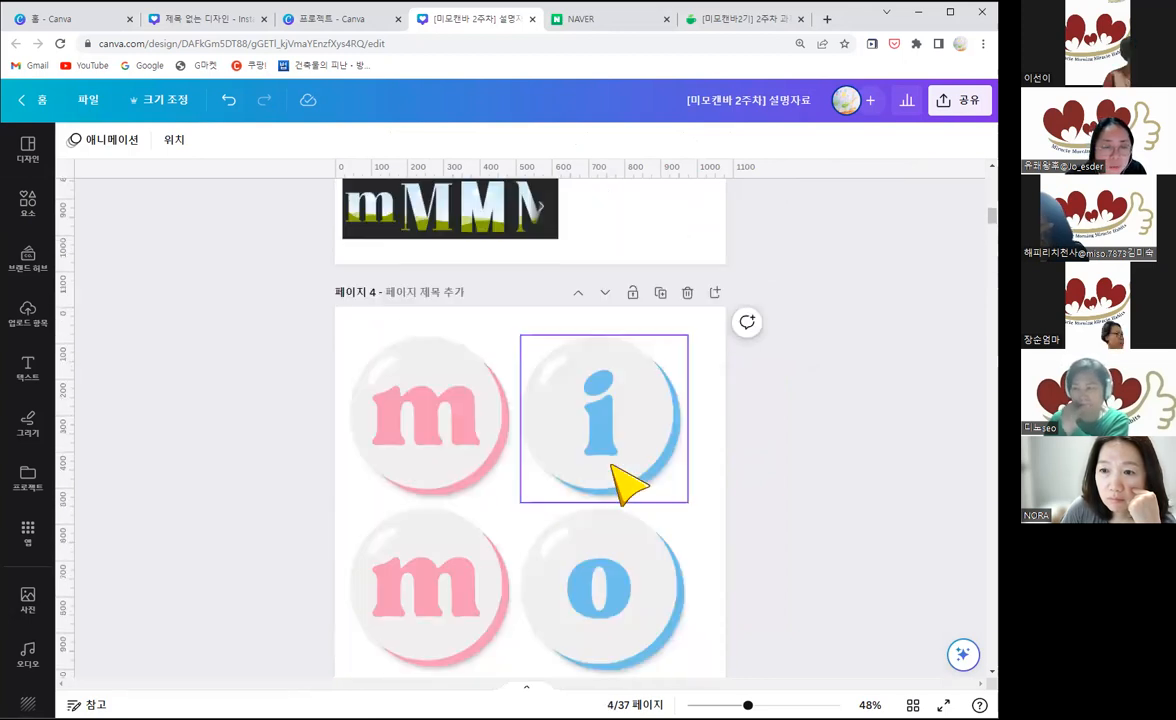
scroll(625, 487, up, 2)
scroll(703, 420, down, 3)
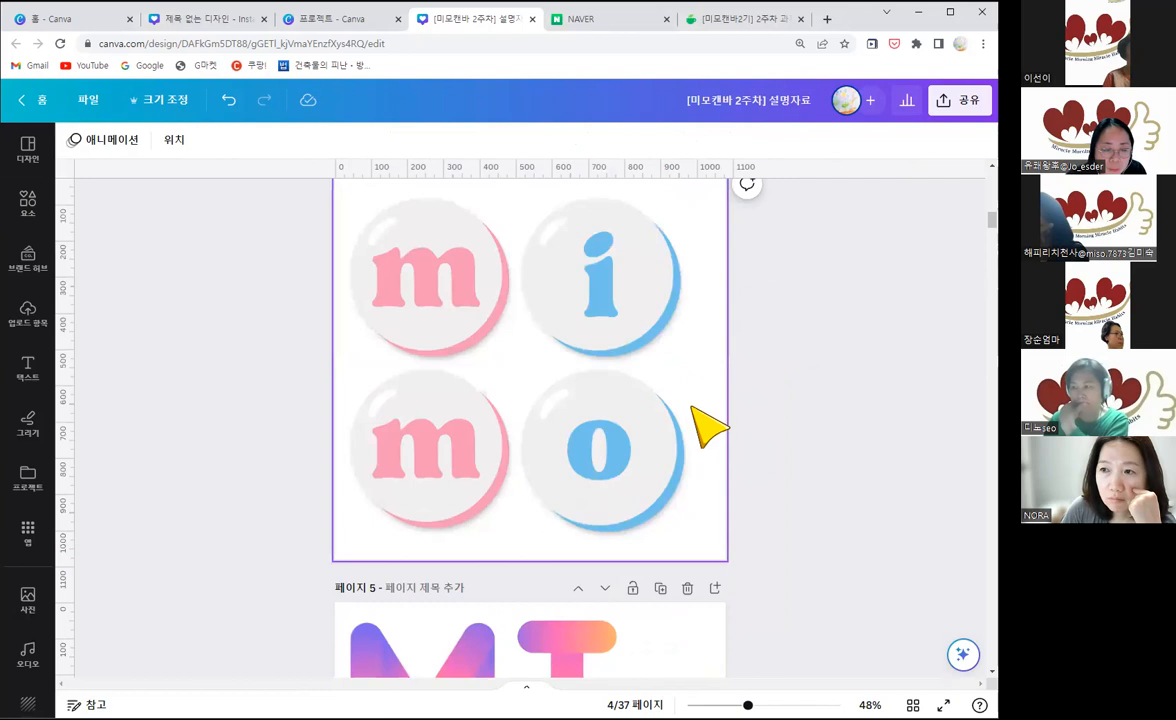
scroll(697, 464, down, 3)
scroll(697, 464, down, 5)
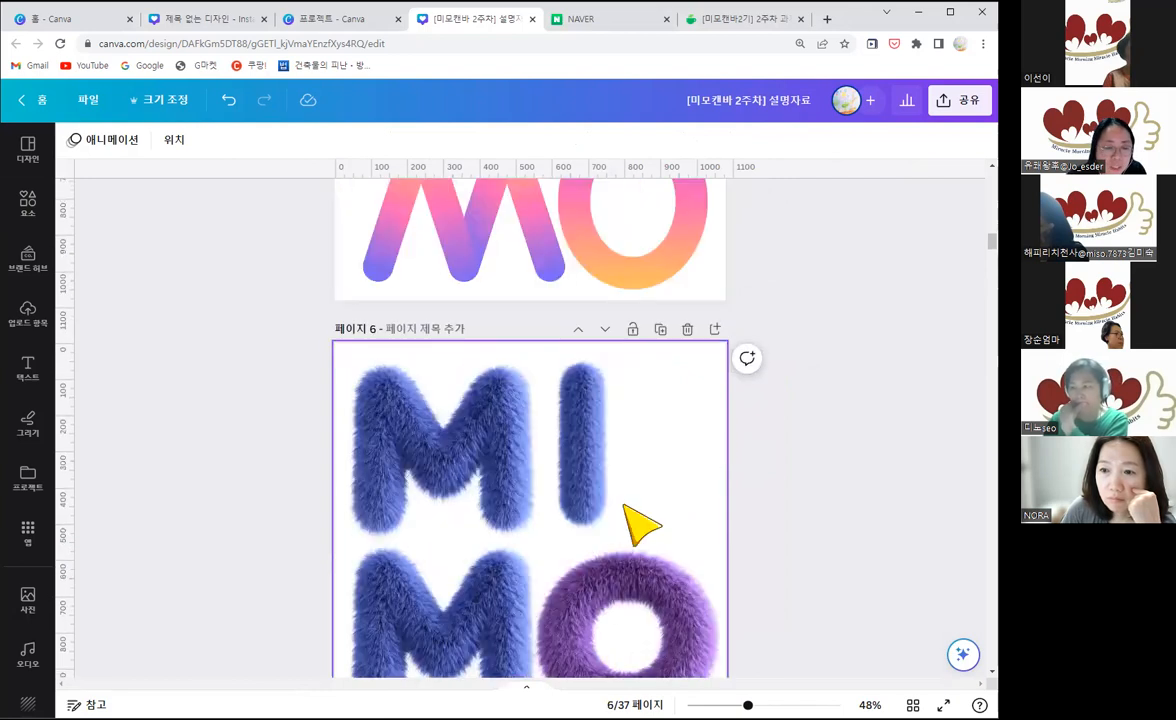
scroll(341, 394, down, 2)
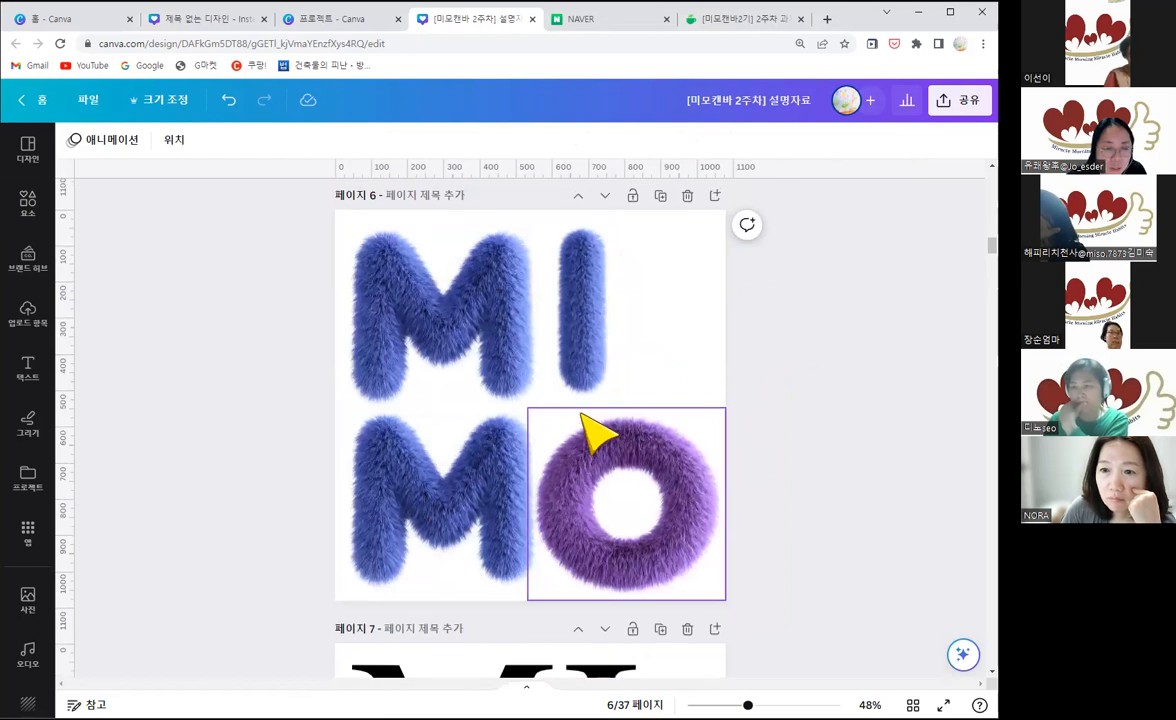
scroll(585, 410, up, 5)
scroll(665, 480, up, 2)
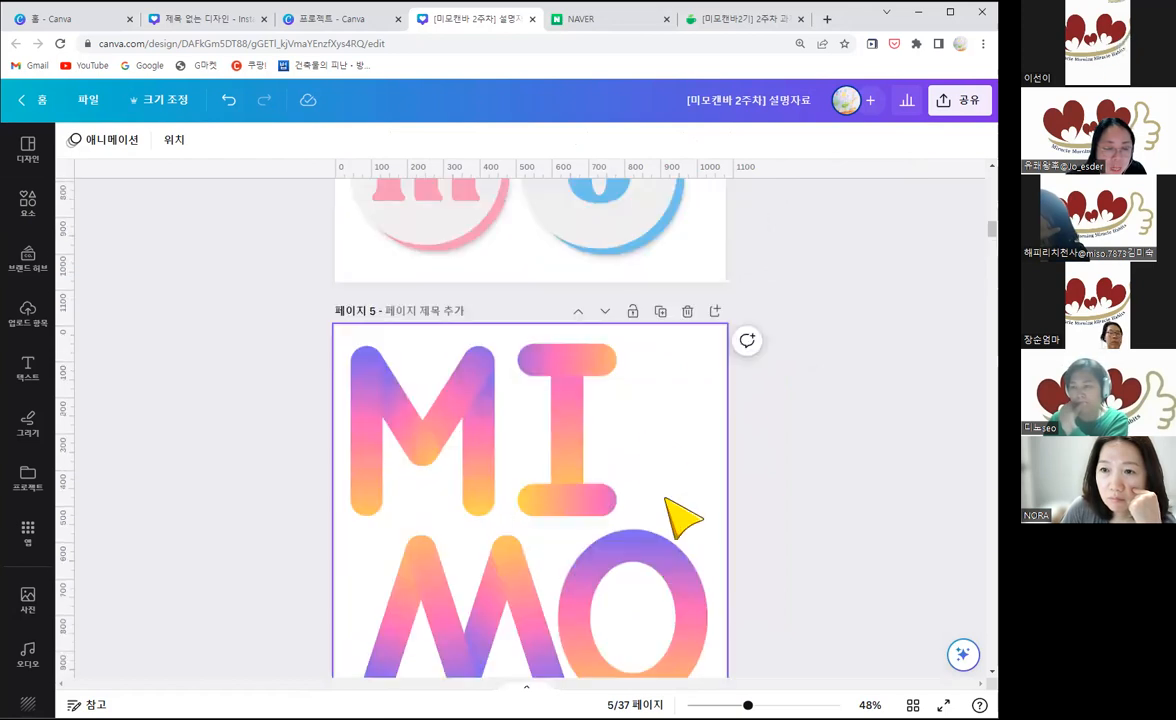
scroll(580, 390, down, 2)
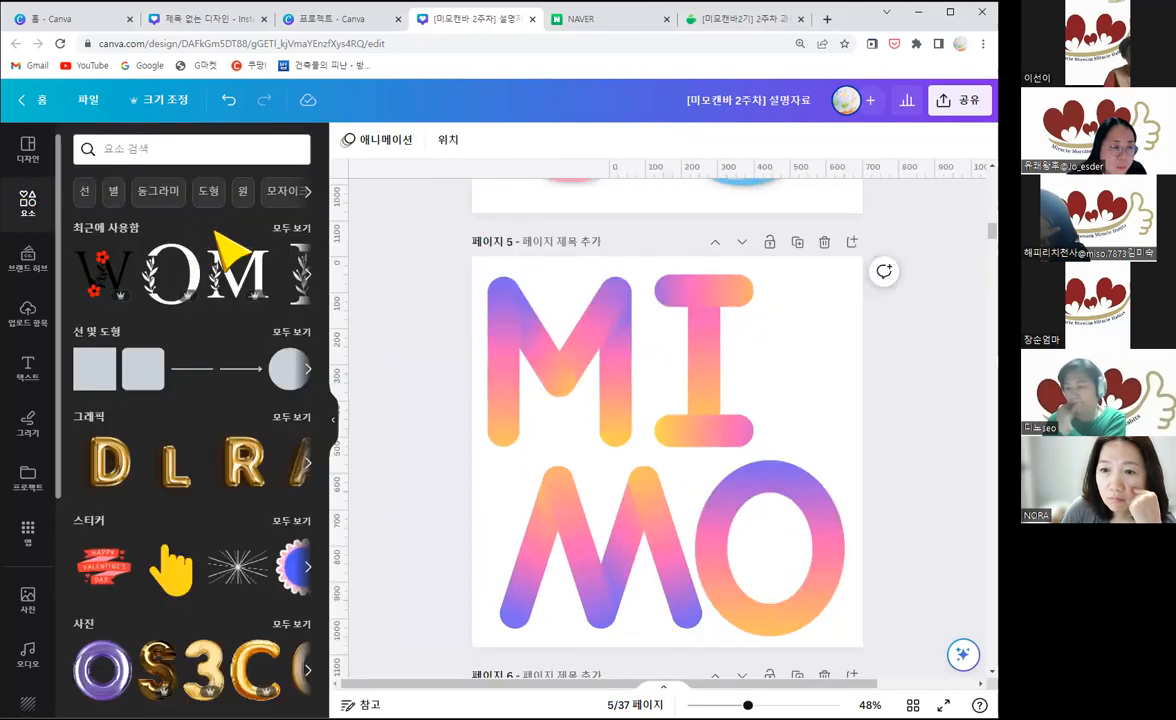
Step: Search the elements for "m" to show the matching graphics, photos and frames
click(145, 151)
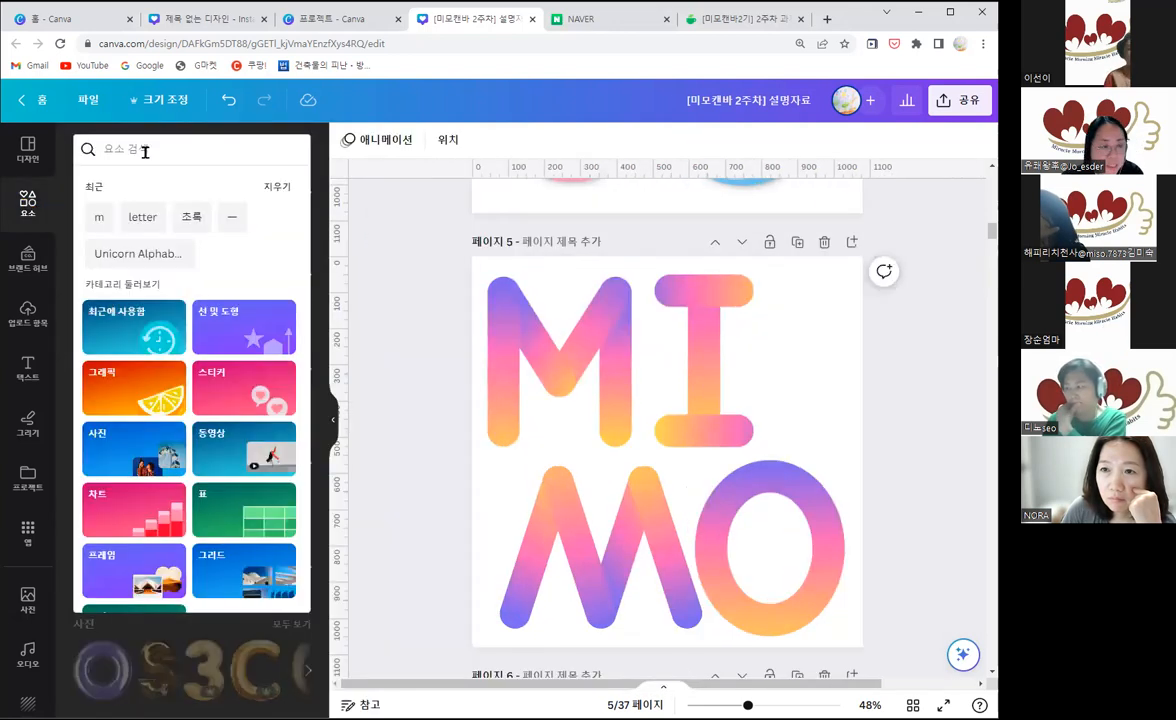
text(m)
key(Return)
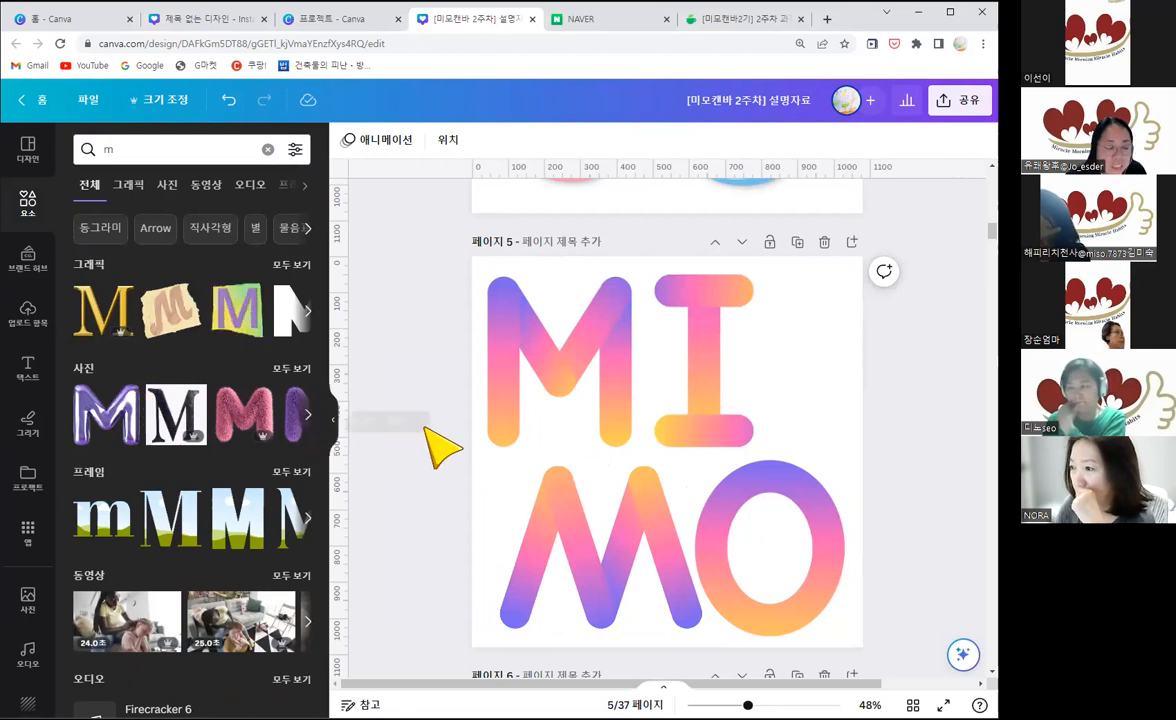
Step: Compare the editing options of the blue fur M on page 6 with those of the gradient M on page 5
click(333, 420)
scroll(457, 478, down, 4)
scroll(393, 433, down, 1)
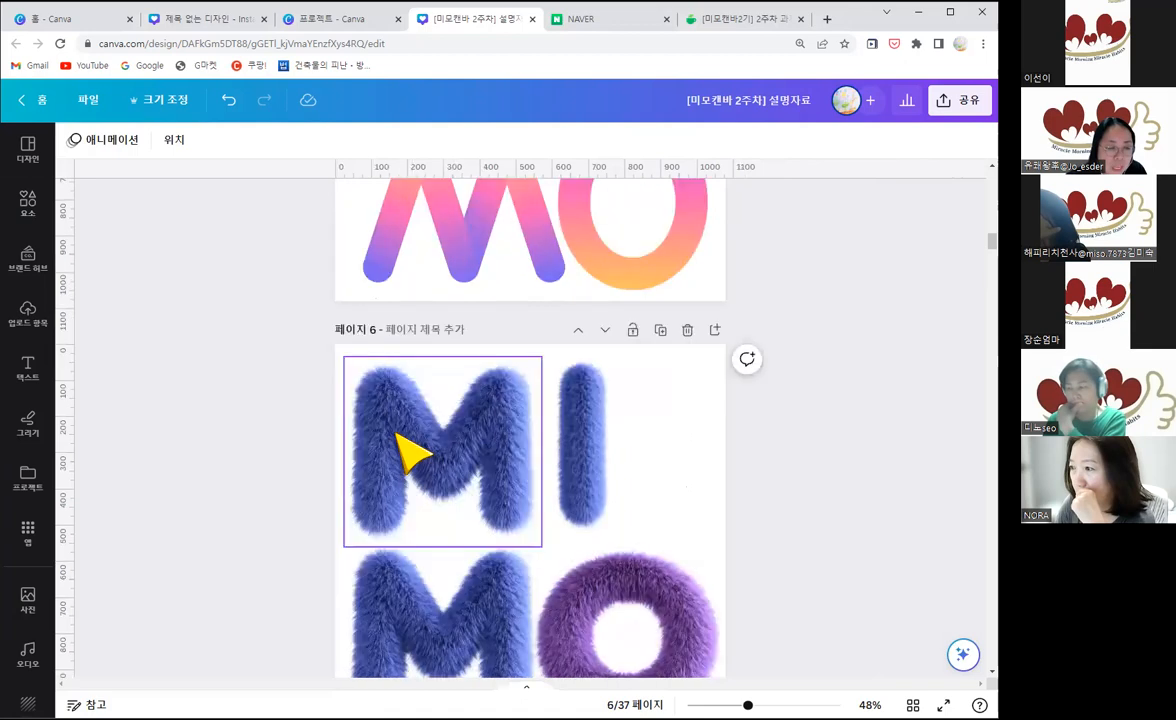
click(446, 445)
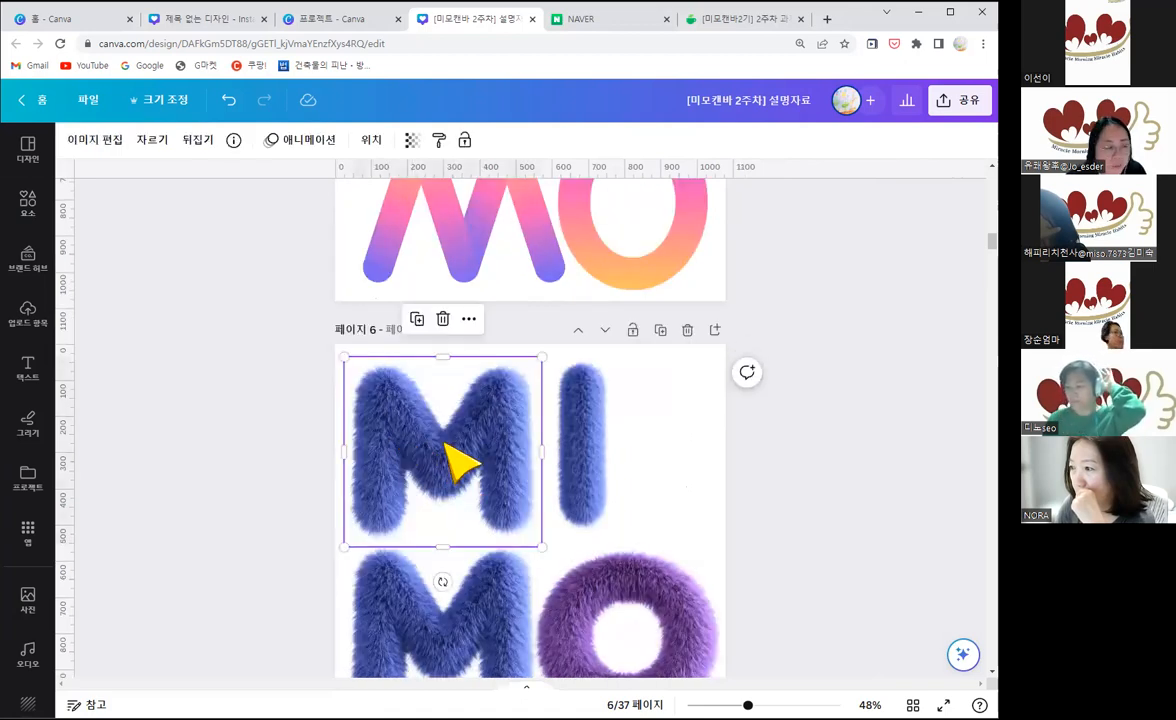
scroll(453, 450, up, 2)
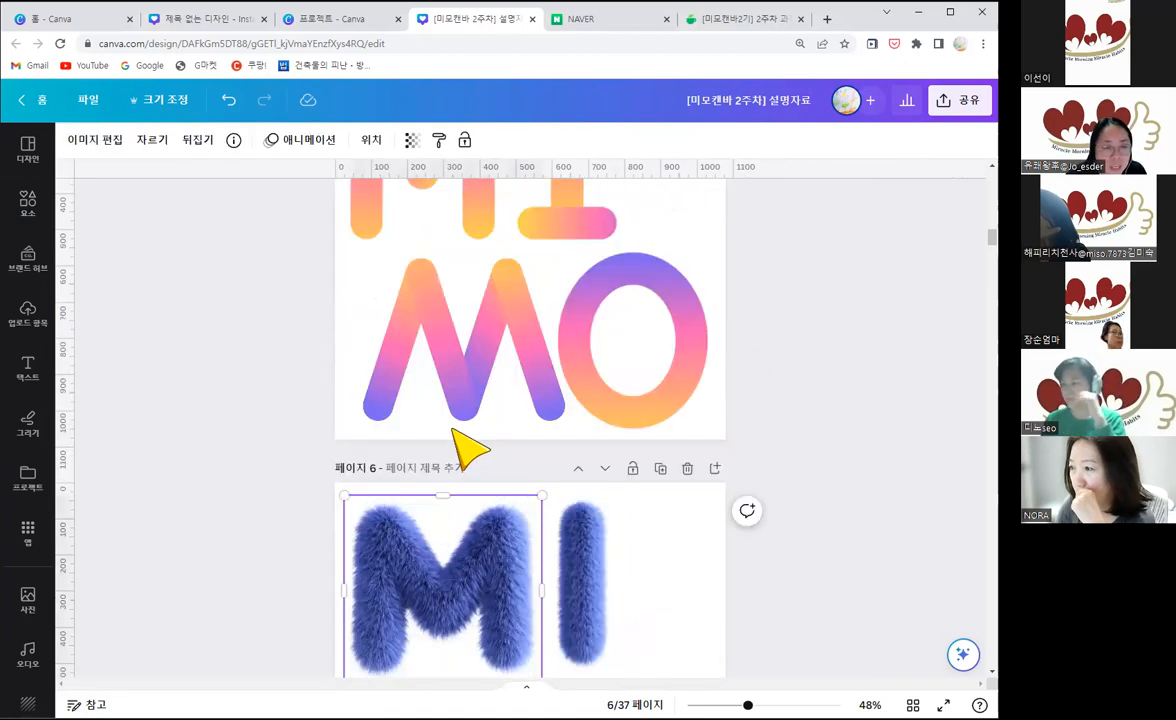
scroll(420, 300, up, 2)
click(370, 288)
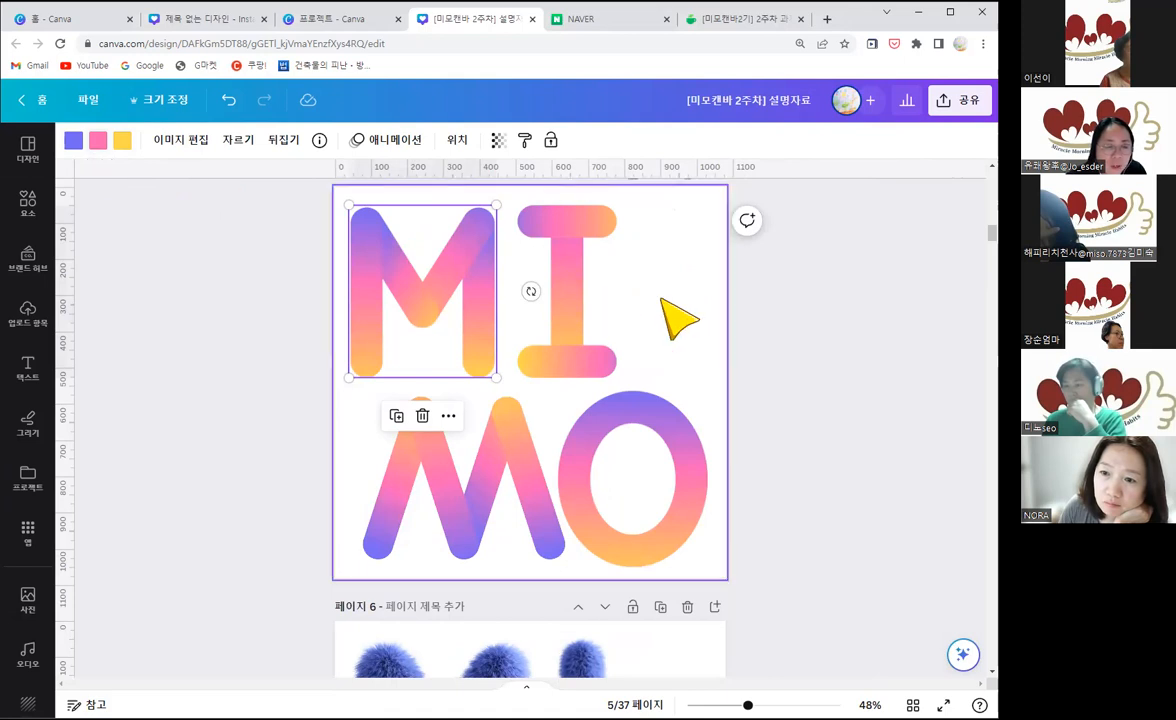
click(535, 507)
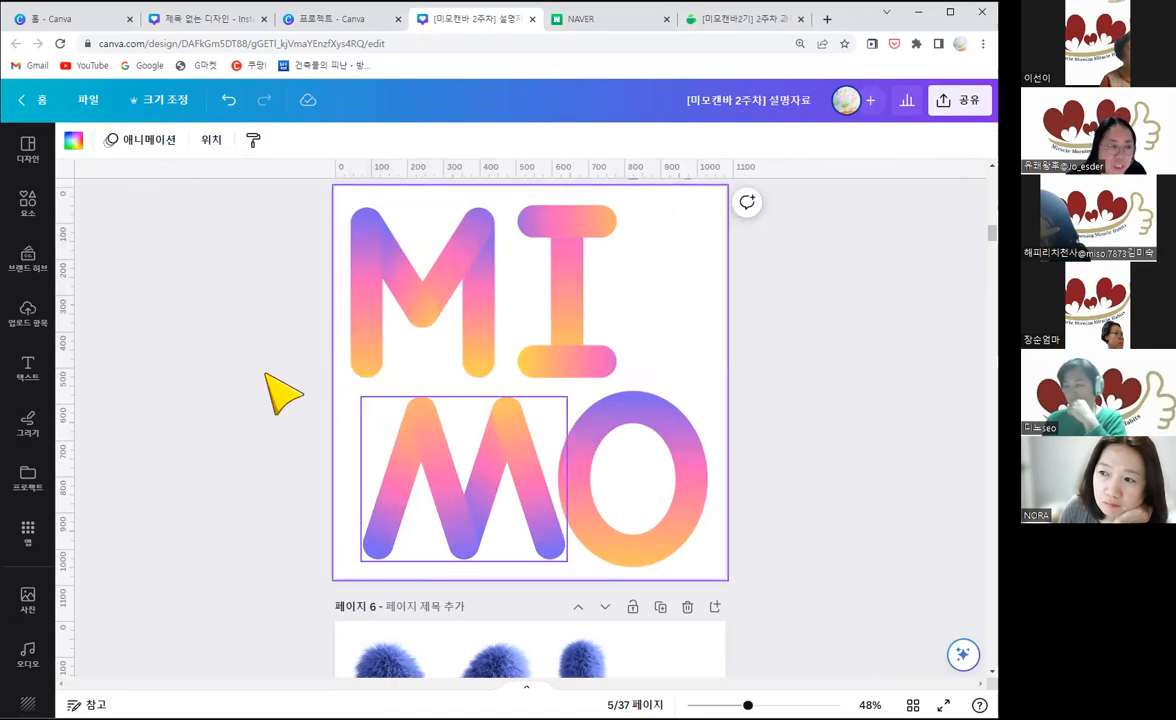
Step: Show the complete collection of colour palettes among the design styles for page 5
click(30, 158)
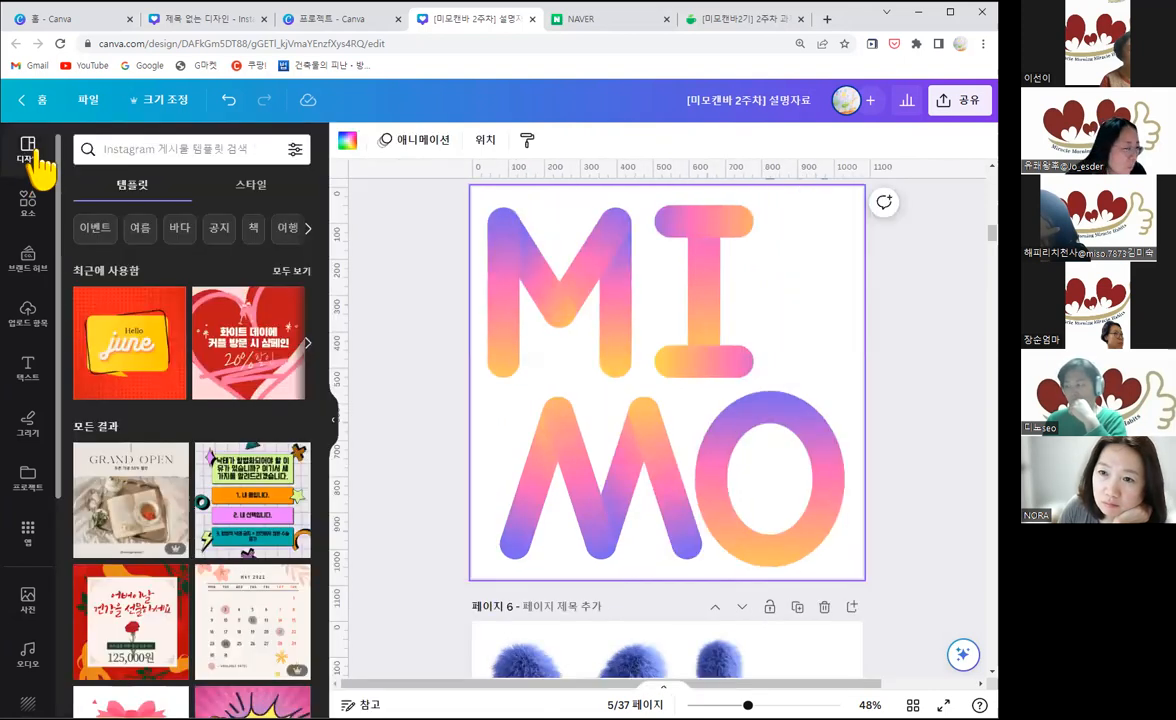
click(249, 186)
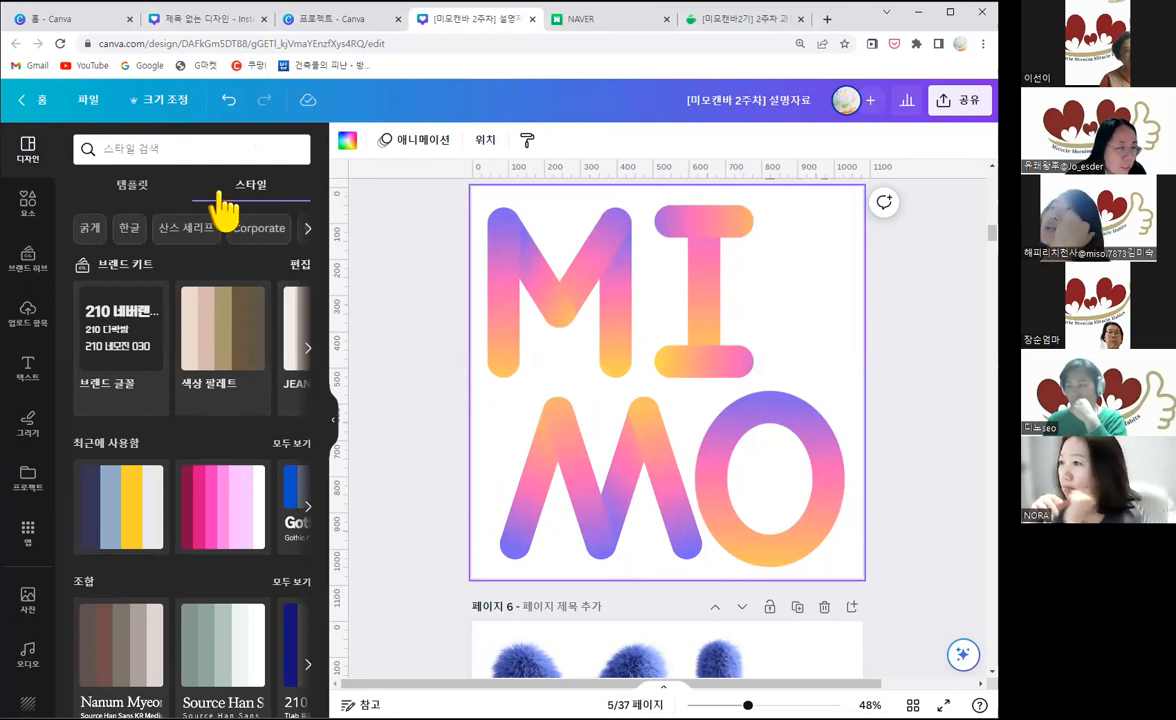
scroll(200, 495, down, 3)
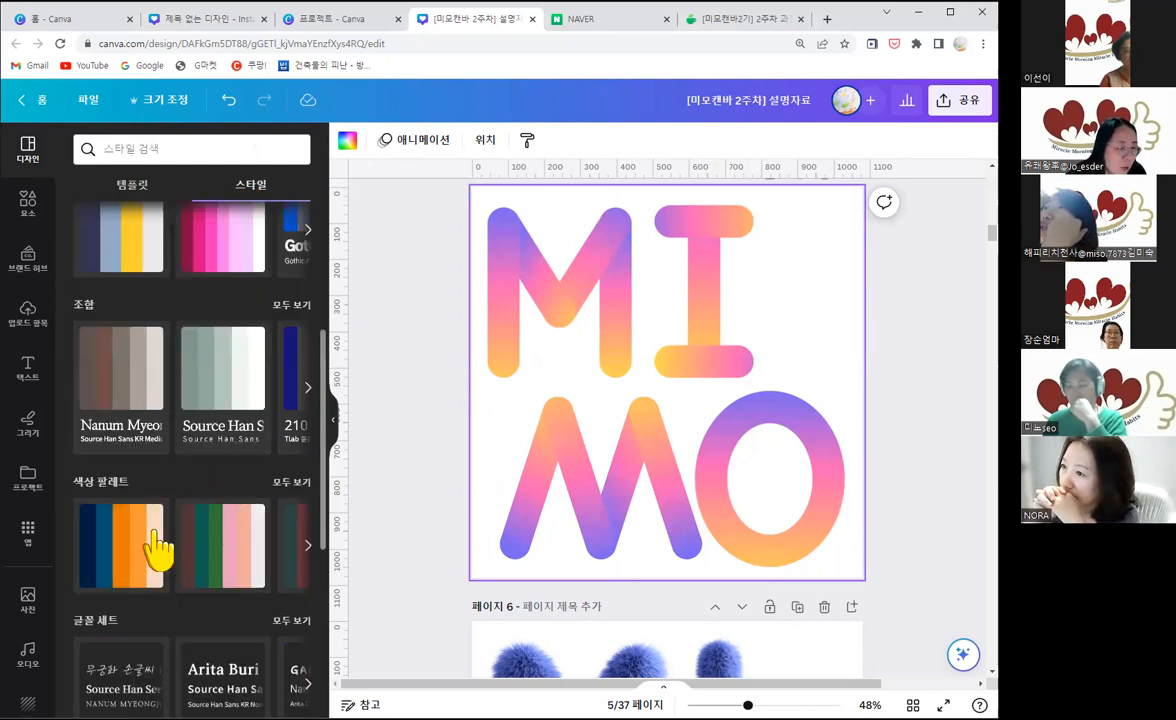
scroll(184, 495, up, 1)
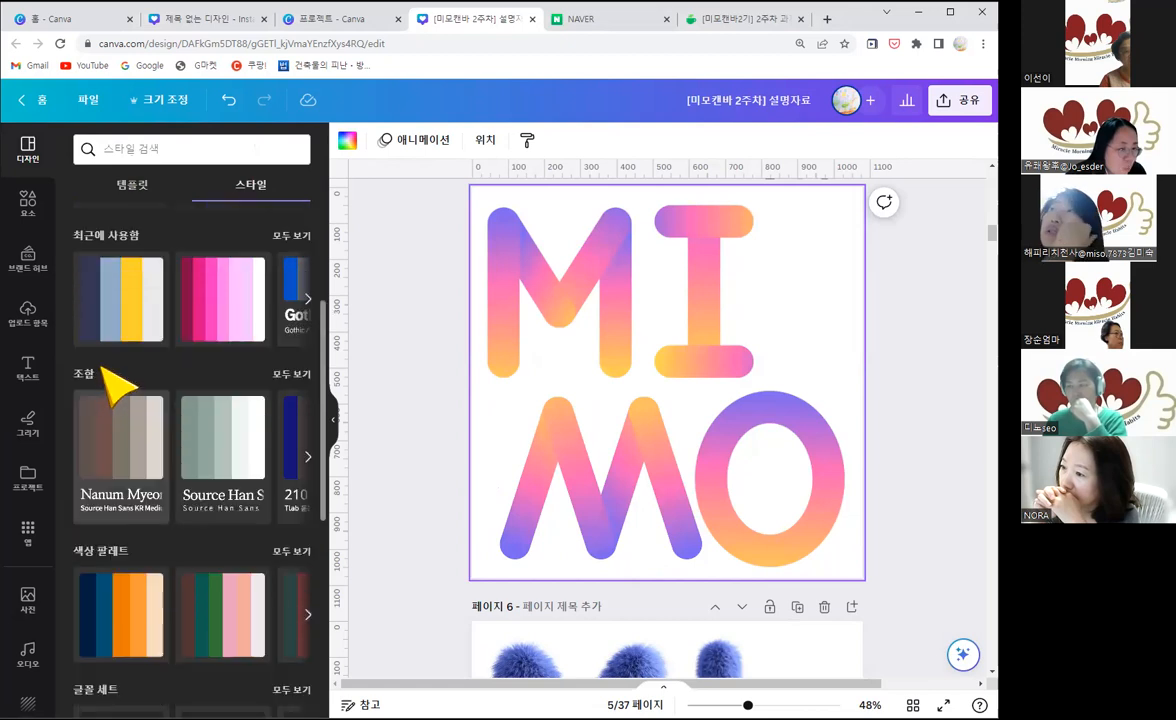
scroll(294, 480, down, 1)
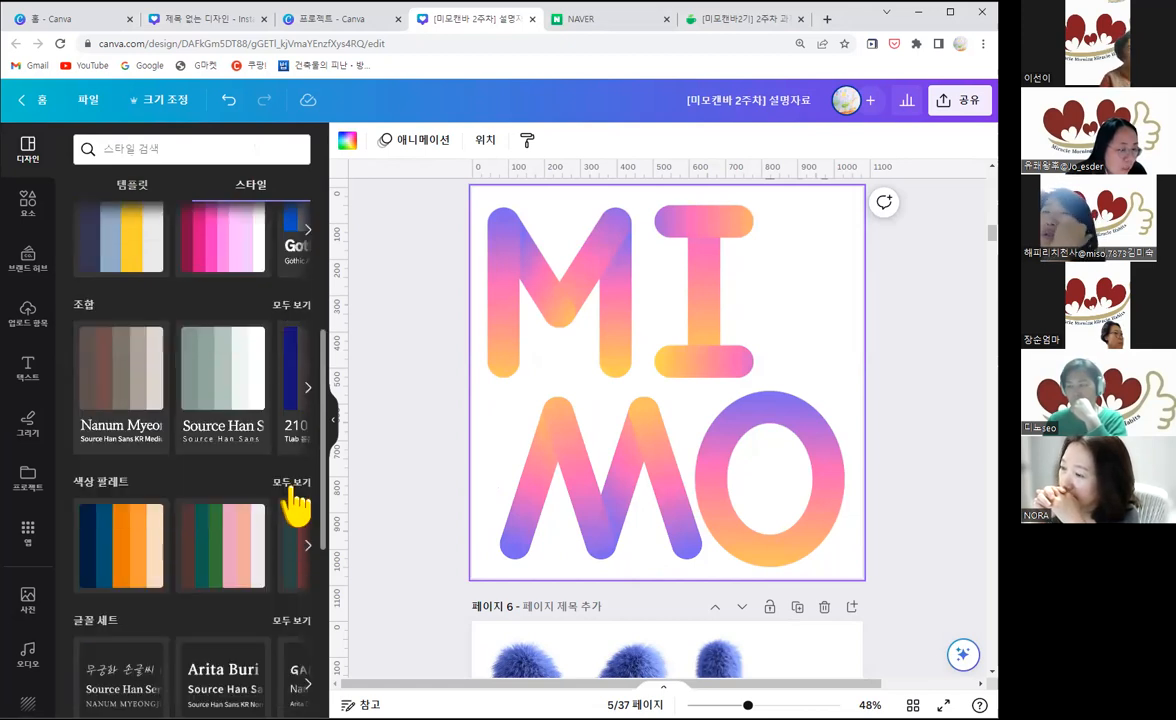
click(292, 483)
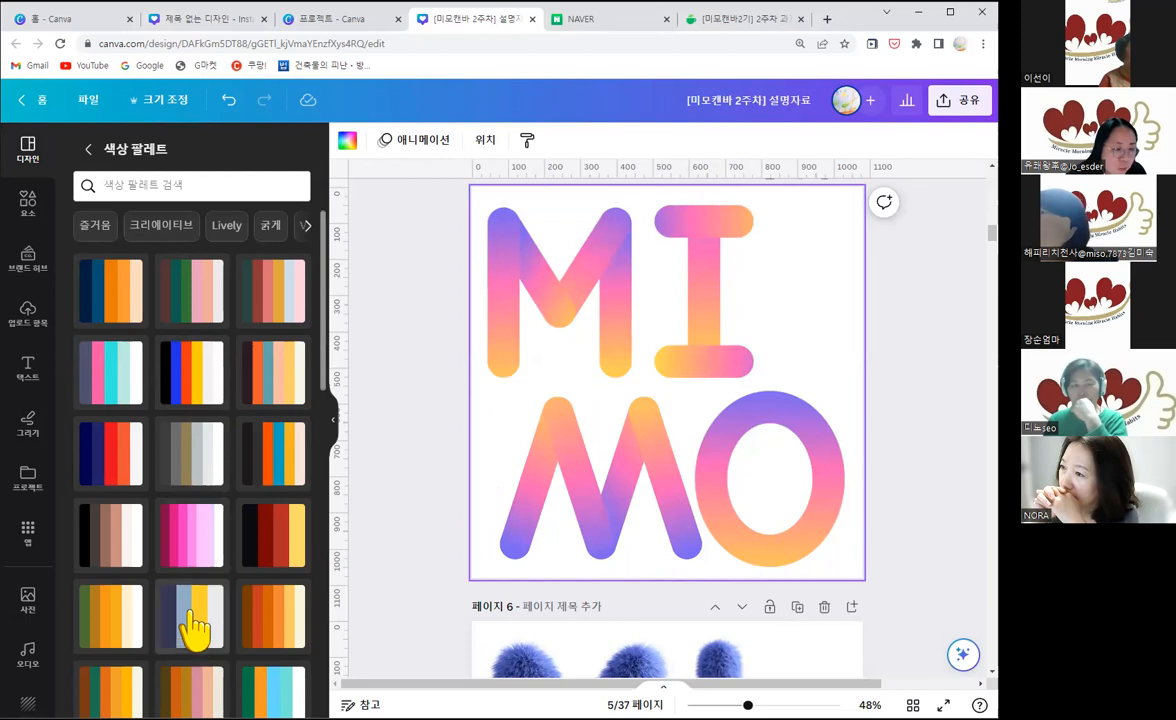
Step: Try the brown, green and pink palette on page 5, replacing it with the blue, lilac, green, pink and yellow palette
click(209, 309)
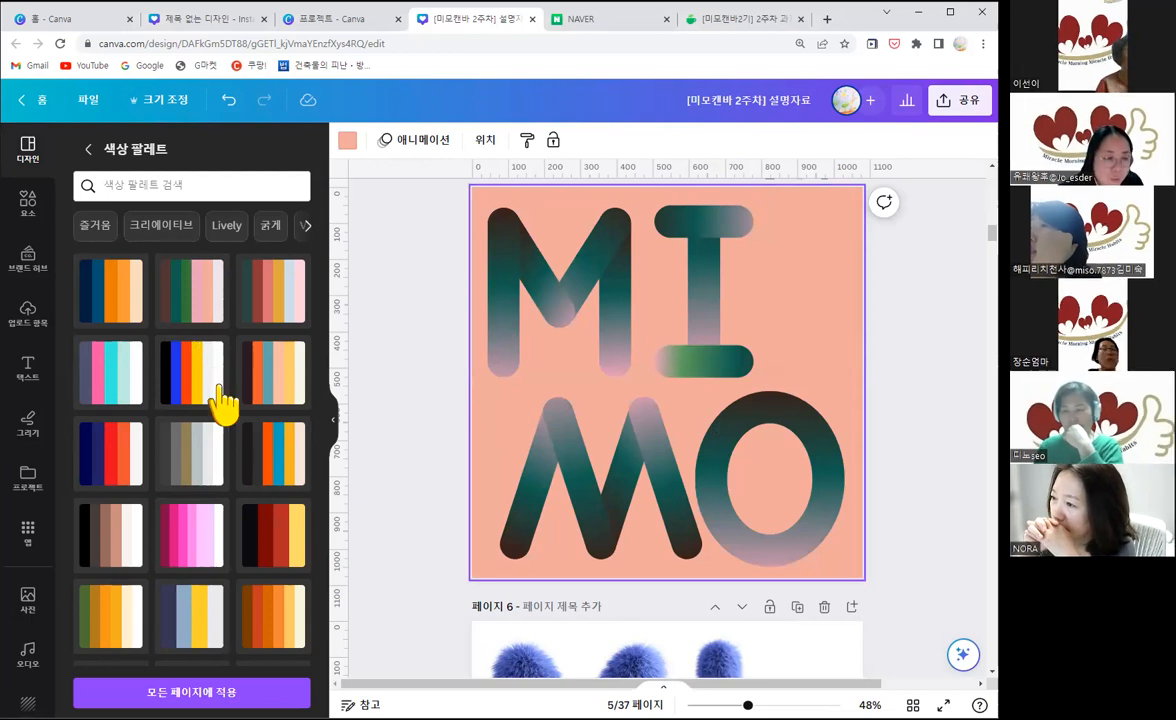
scroll(284, 567, down, 2)
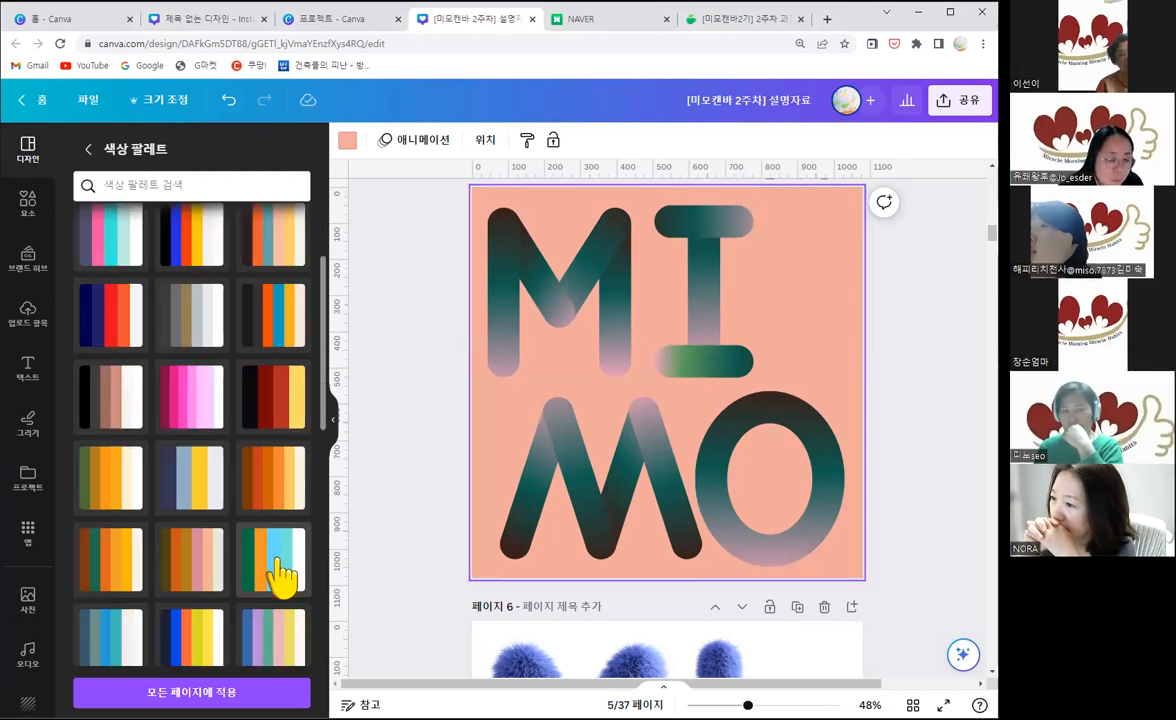
scroll(280, 550, down, 2)
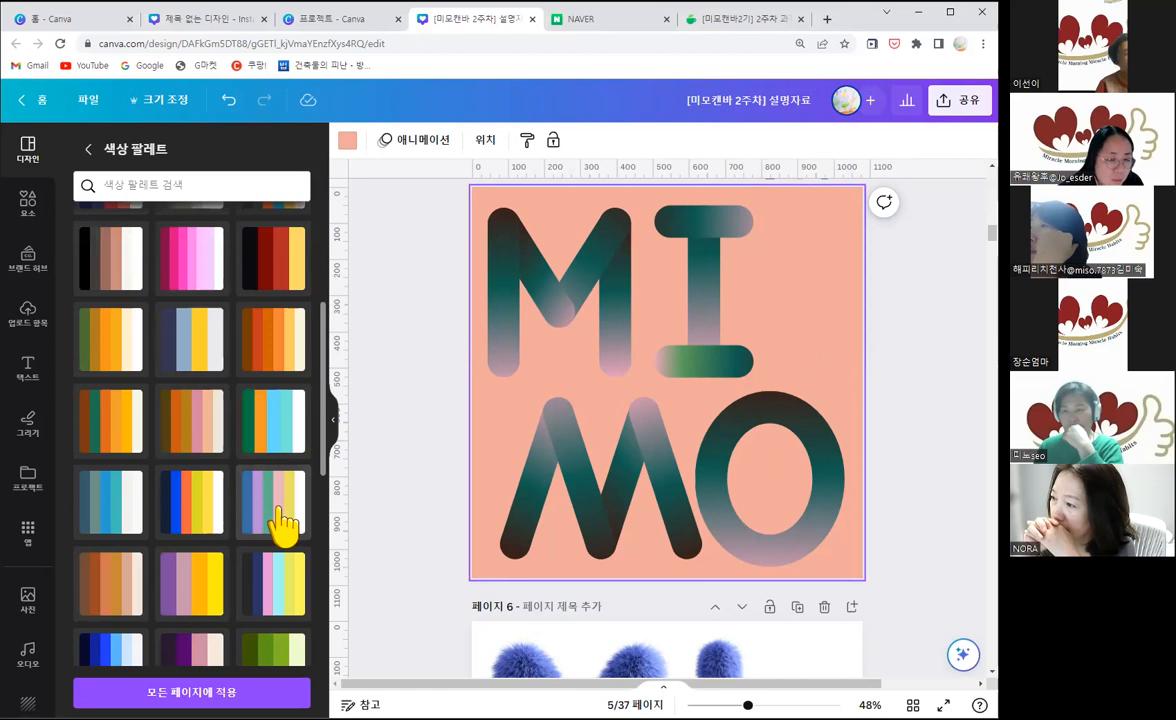
click(284, 521)
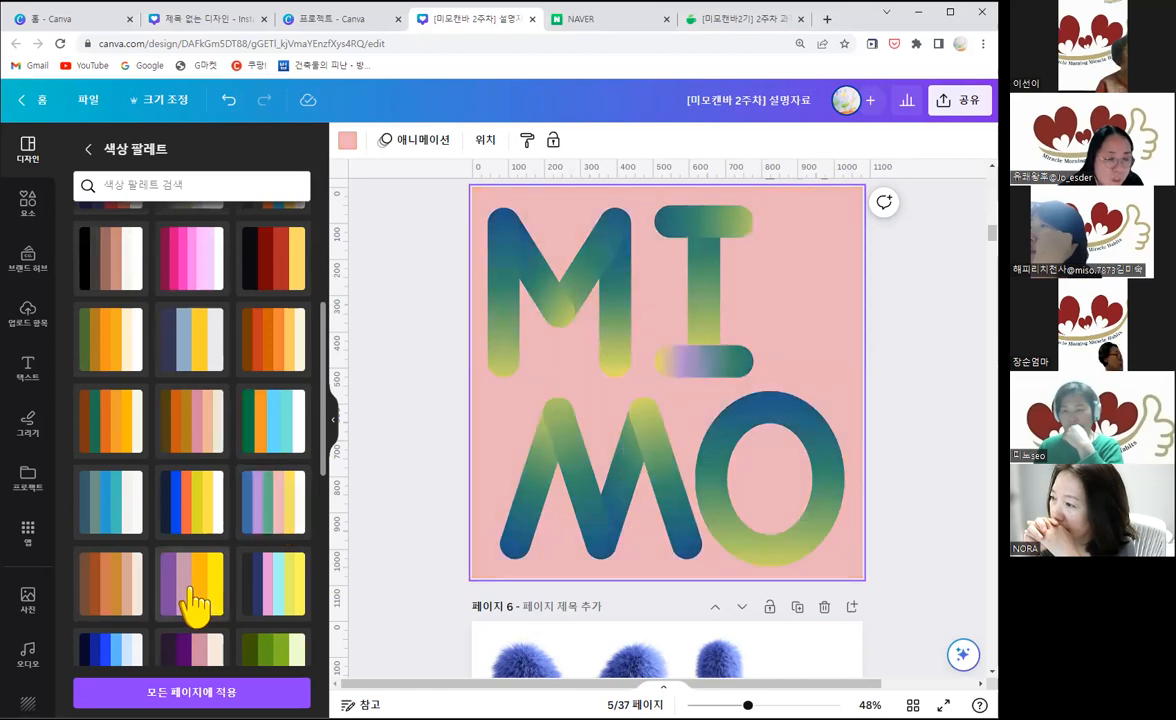
Step: Try the purple, pink and yellow palette on page 5 and shuffle its colours through several arrangements
click(193, 590)
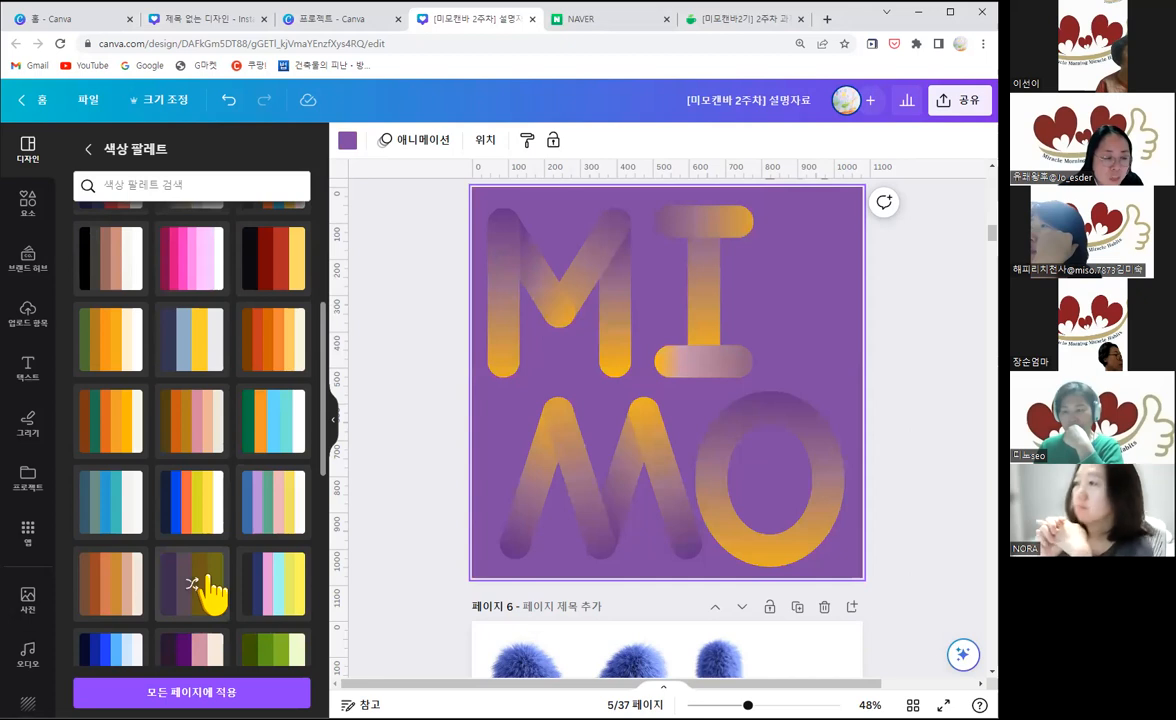
click(193, 590)
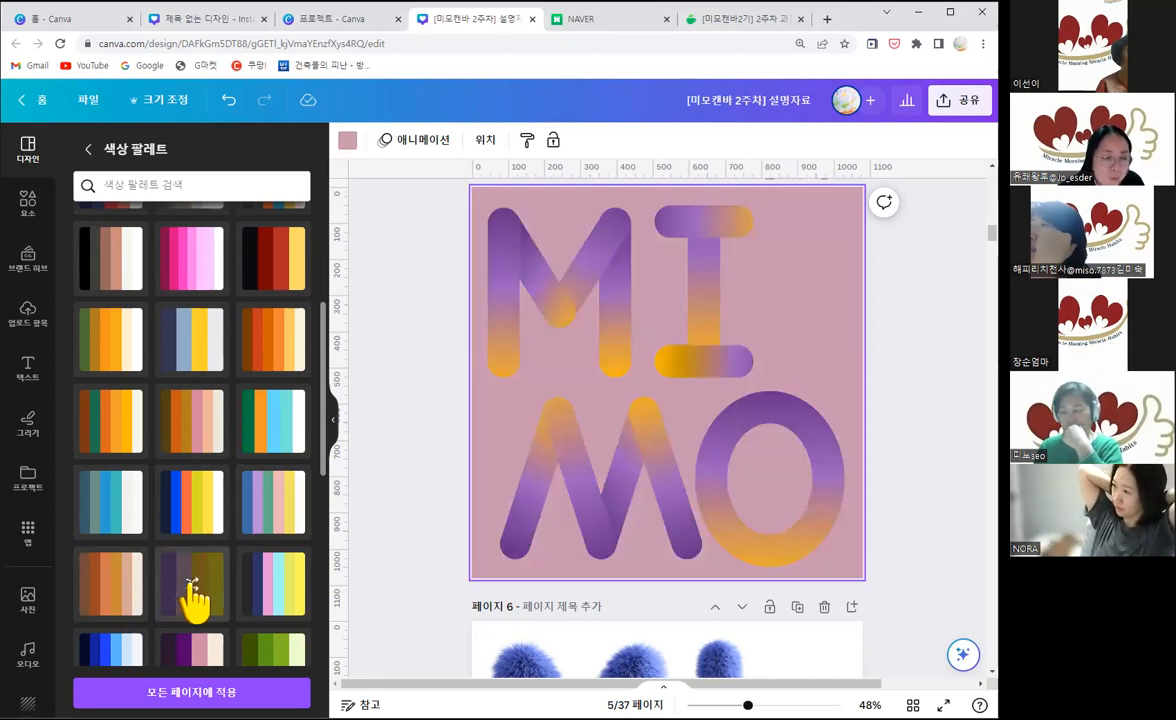
click(193, 590)
click(193, 588)
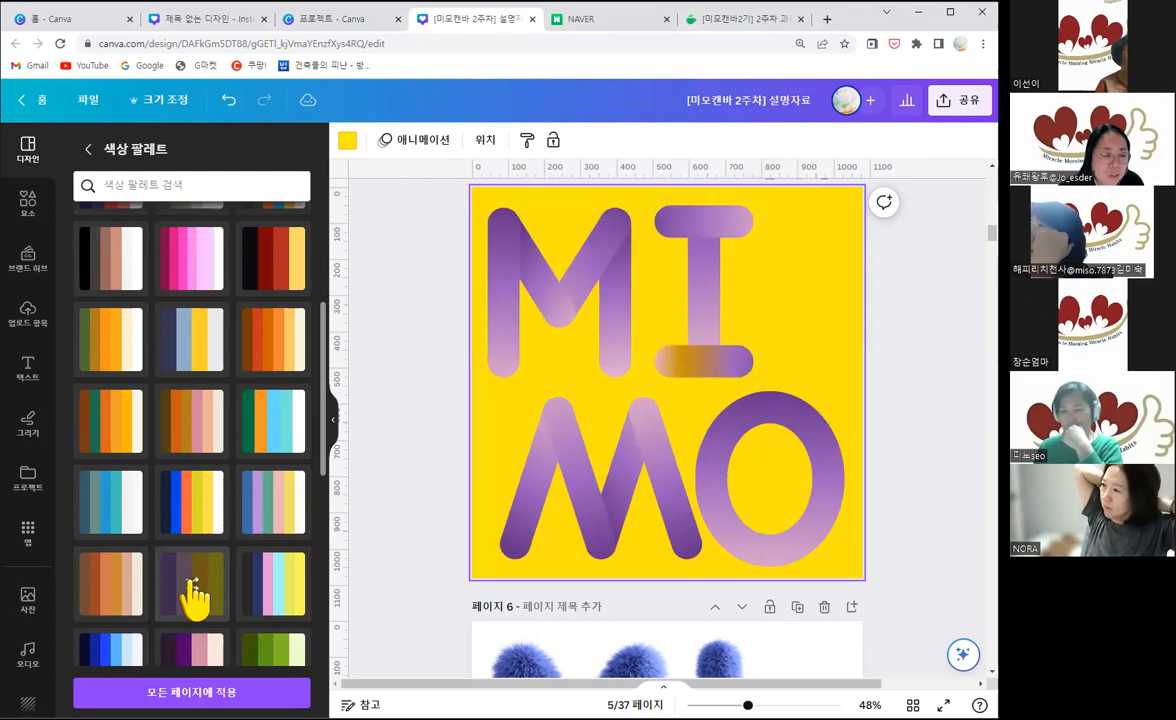
click(193, 590)
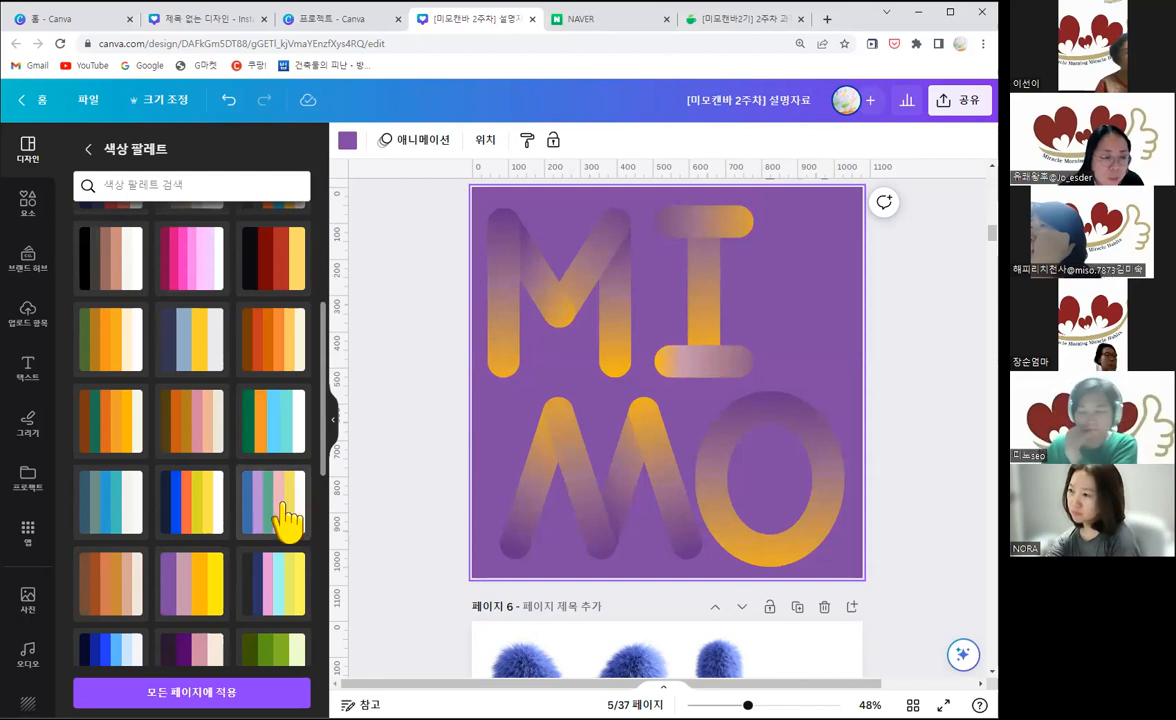
Step: Reapply the blue, lilac, green, pink and yellow palette to page 5 and hide the palette list
click(193, 285)
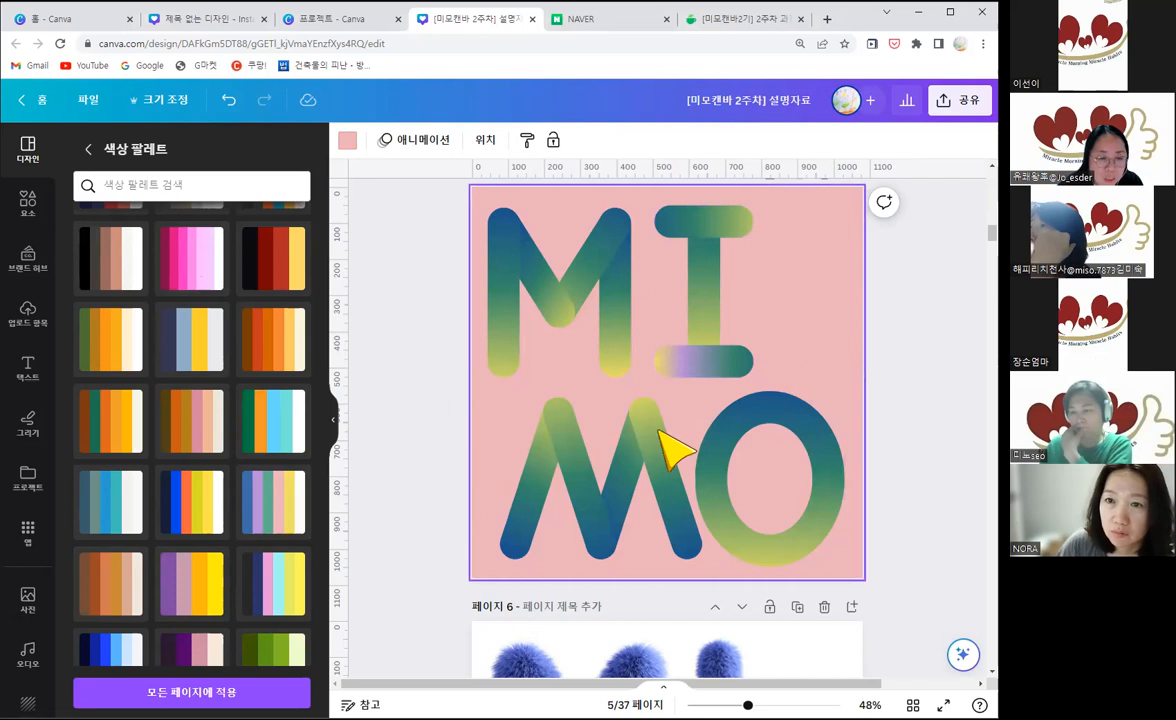
scroll(338, 437, down, 3)
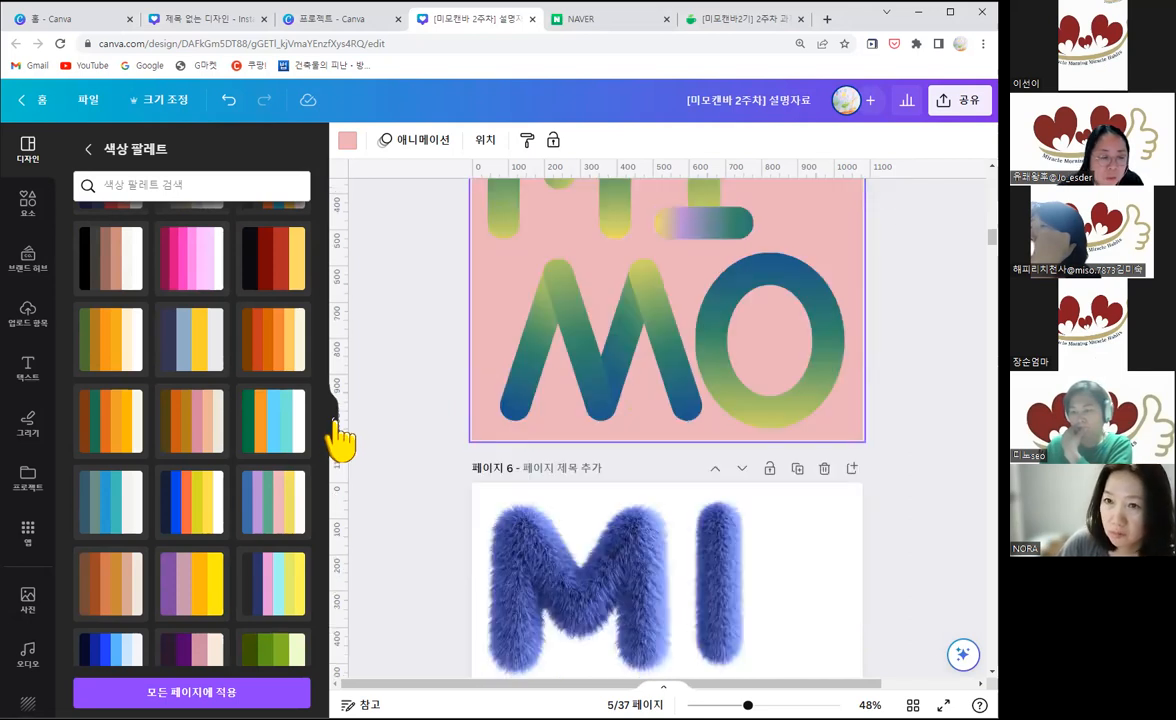
click(334, 420)
Step: Try the brown, green and pink palette on page 6's fur lettering and shuffle its colours until the background is light grey
scroll(656, 551, down, 2)
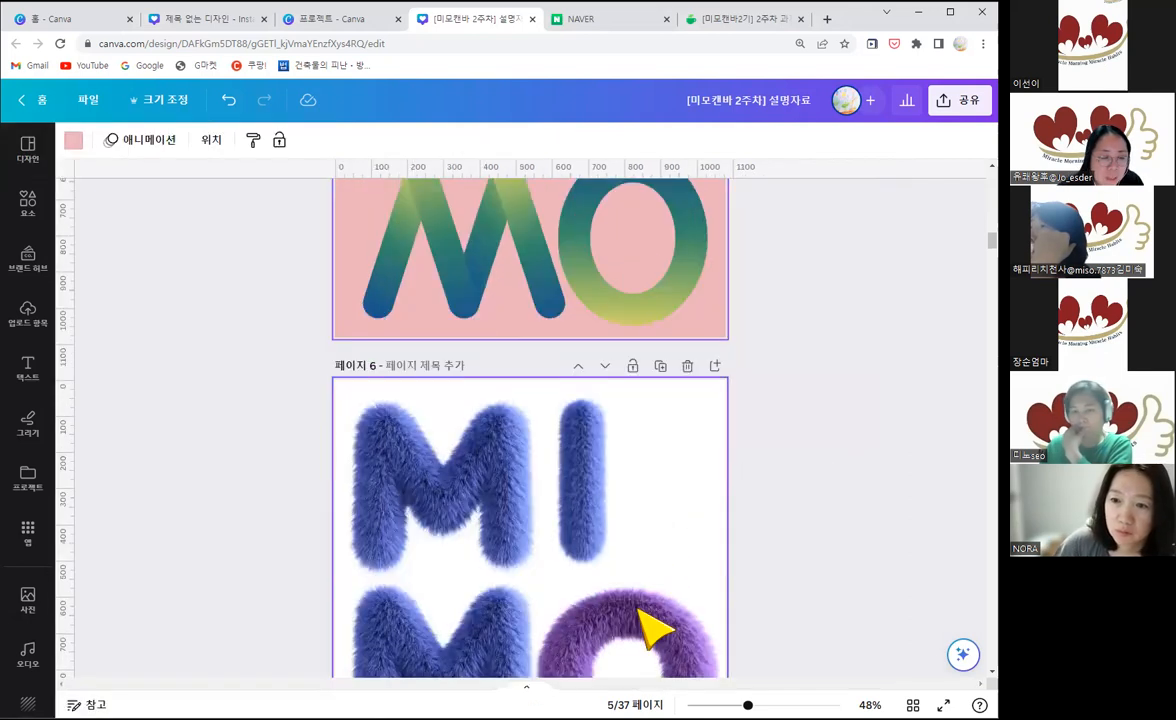
scroll(645, 393, down, 2)
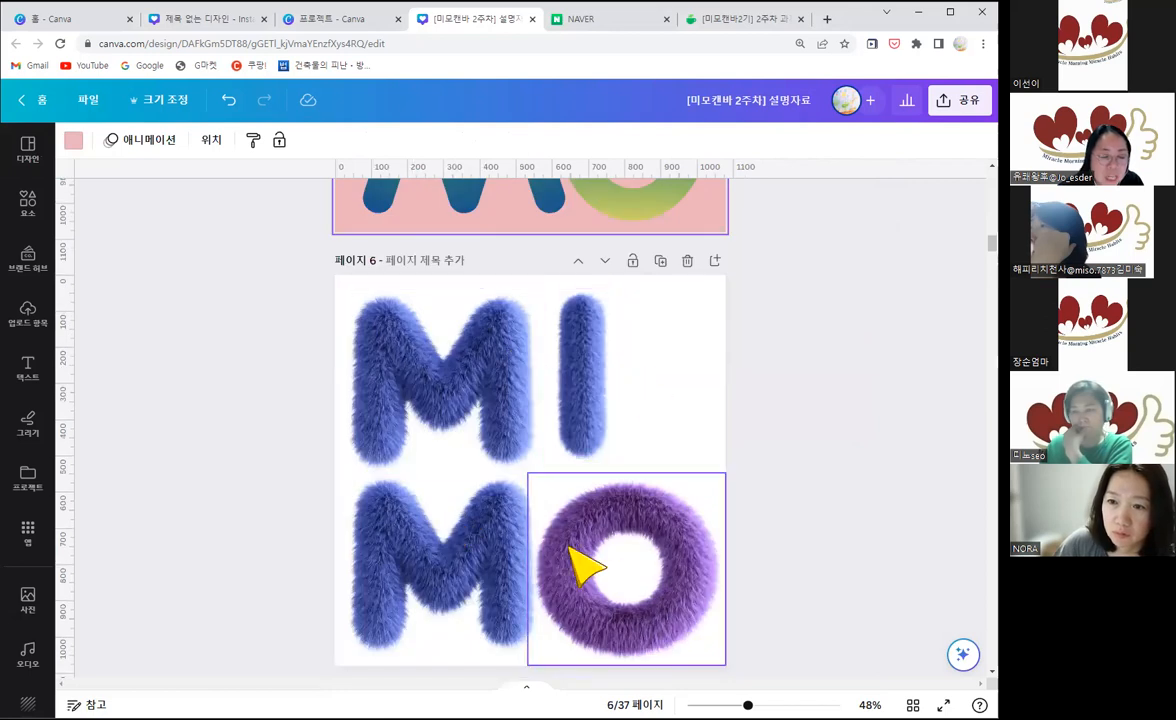
click(669, 367)
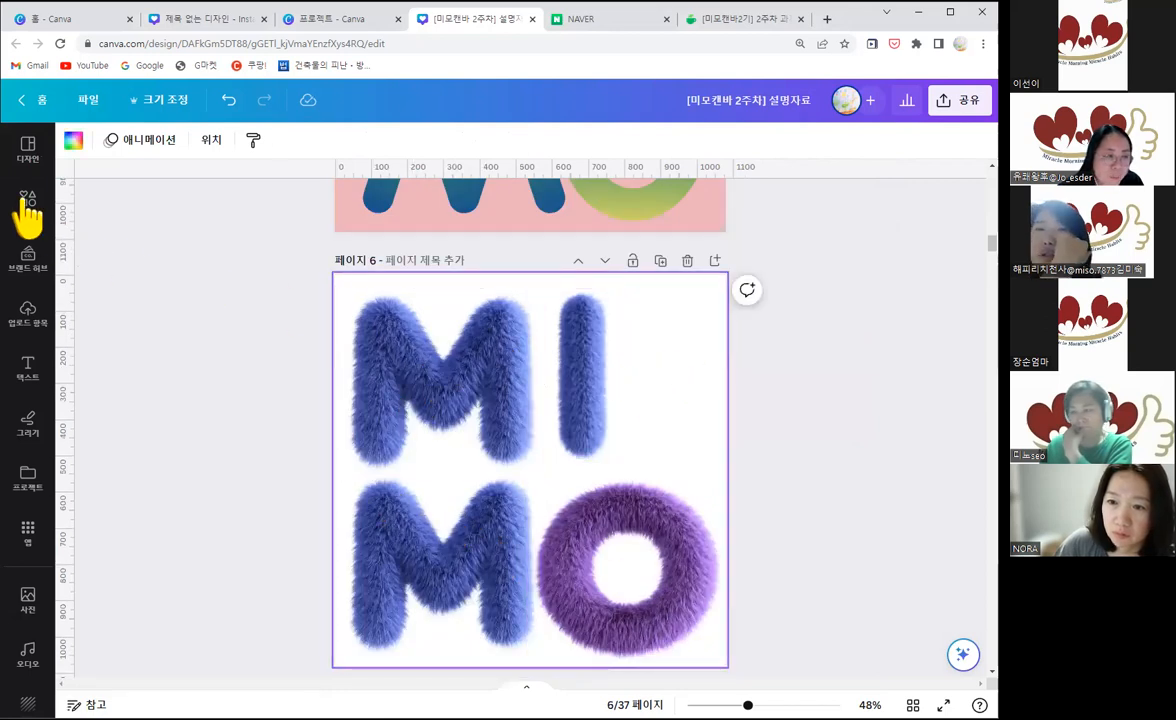
click(25, 150)
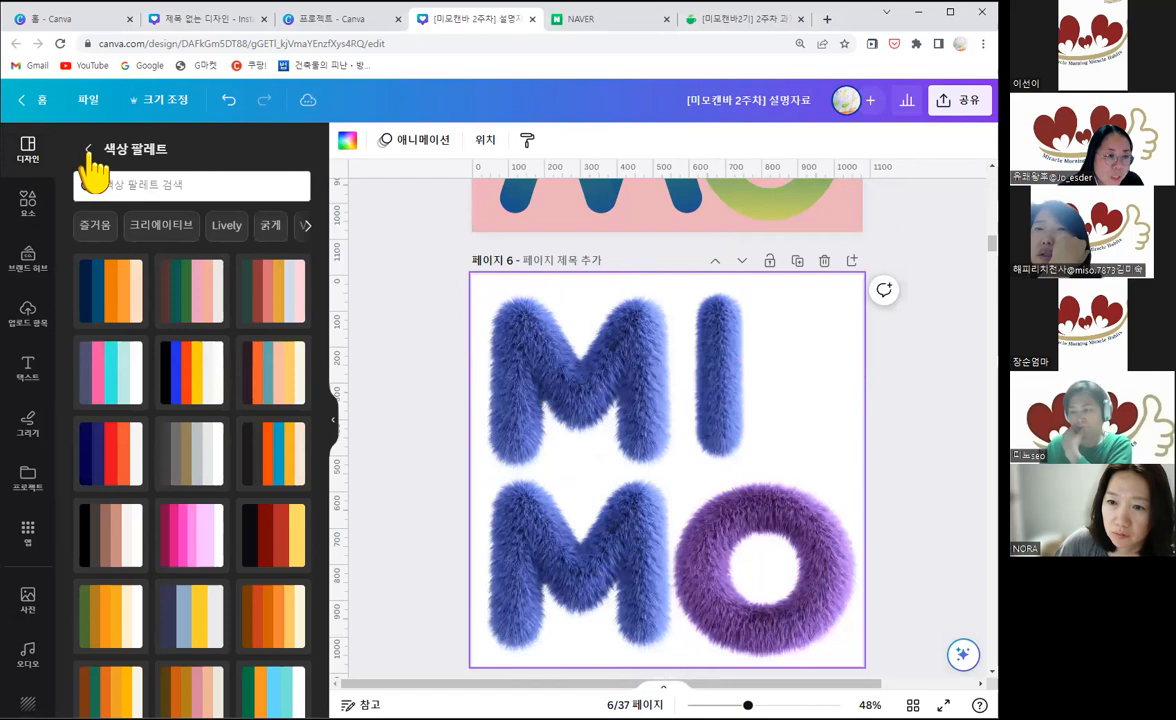
click(89, 149)
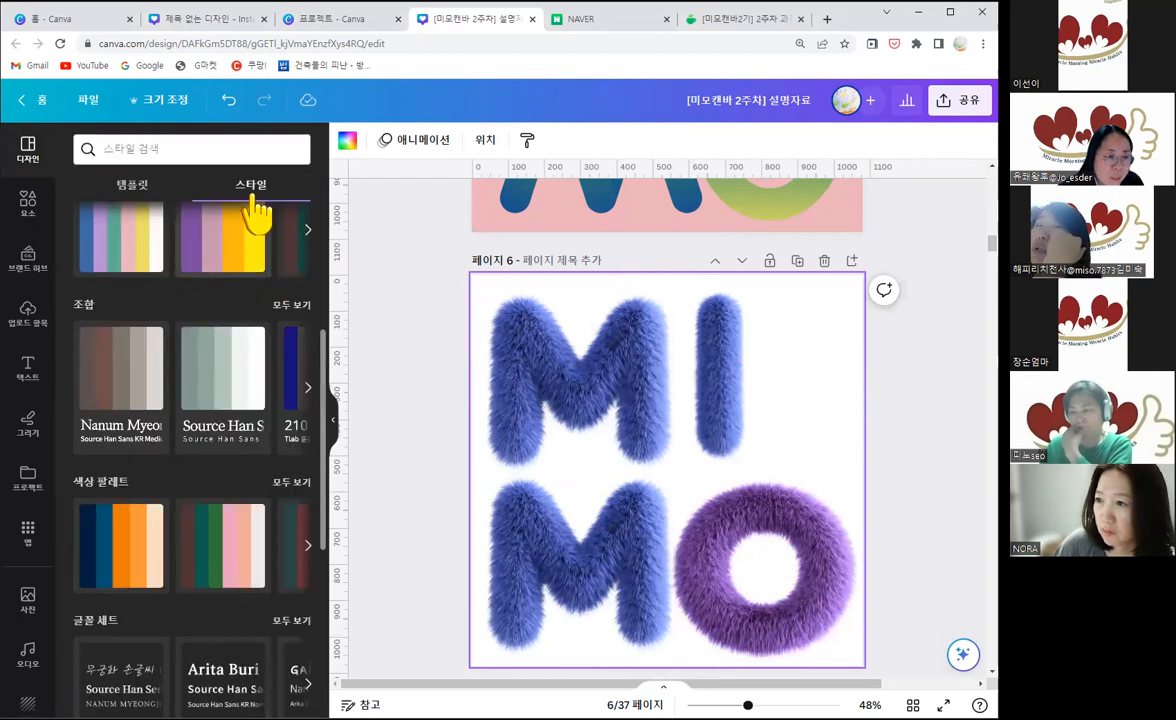
click(221, 567)
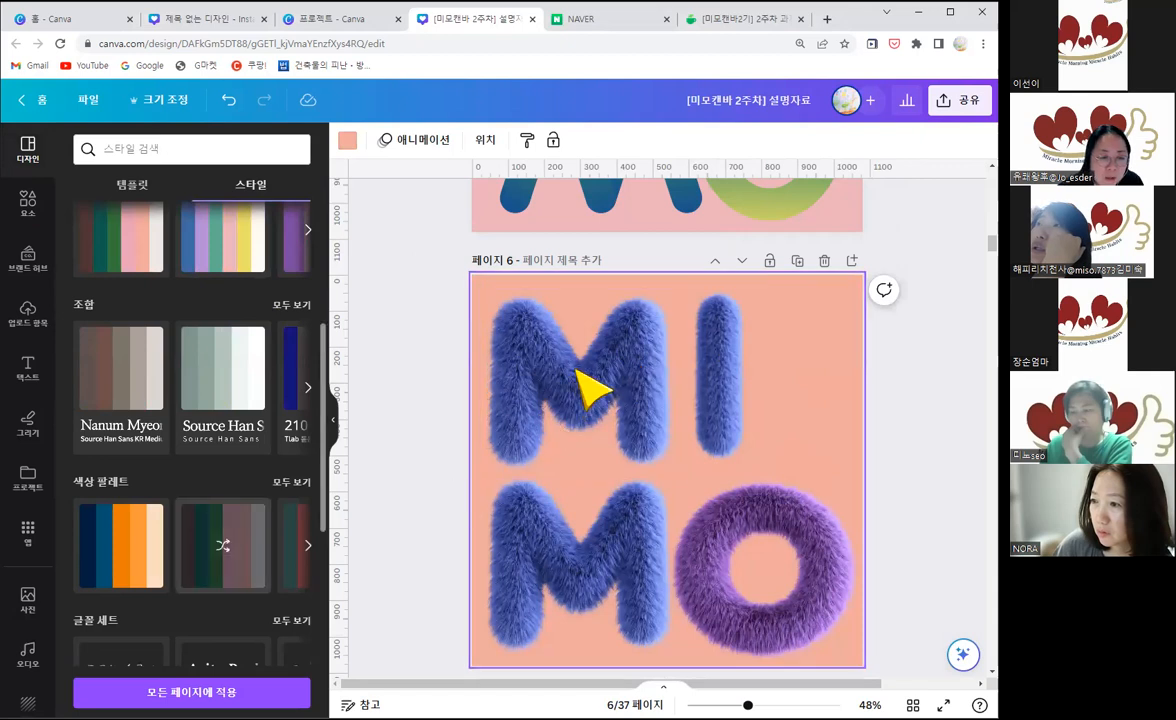
click(223, 548)
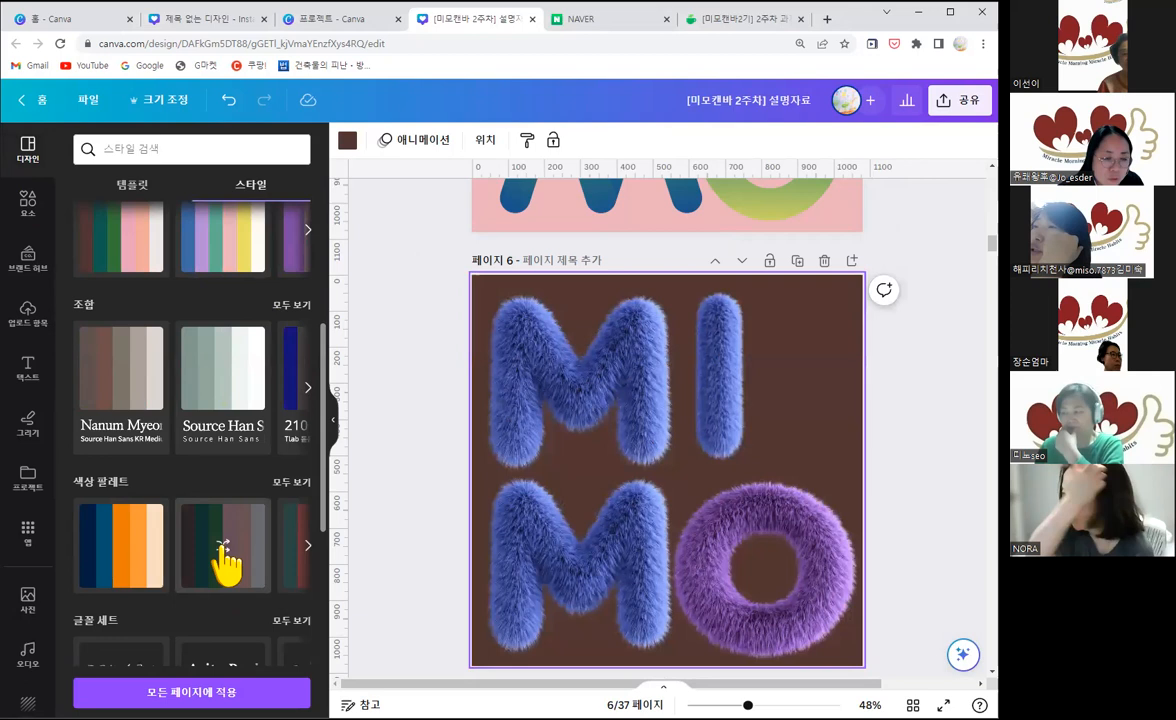
click(223, 551)
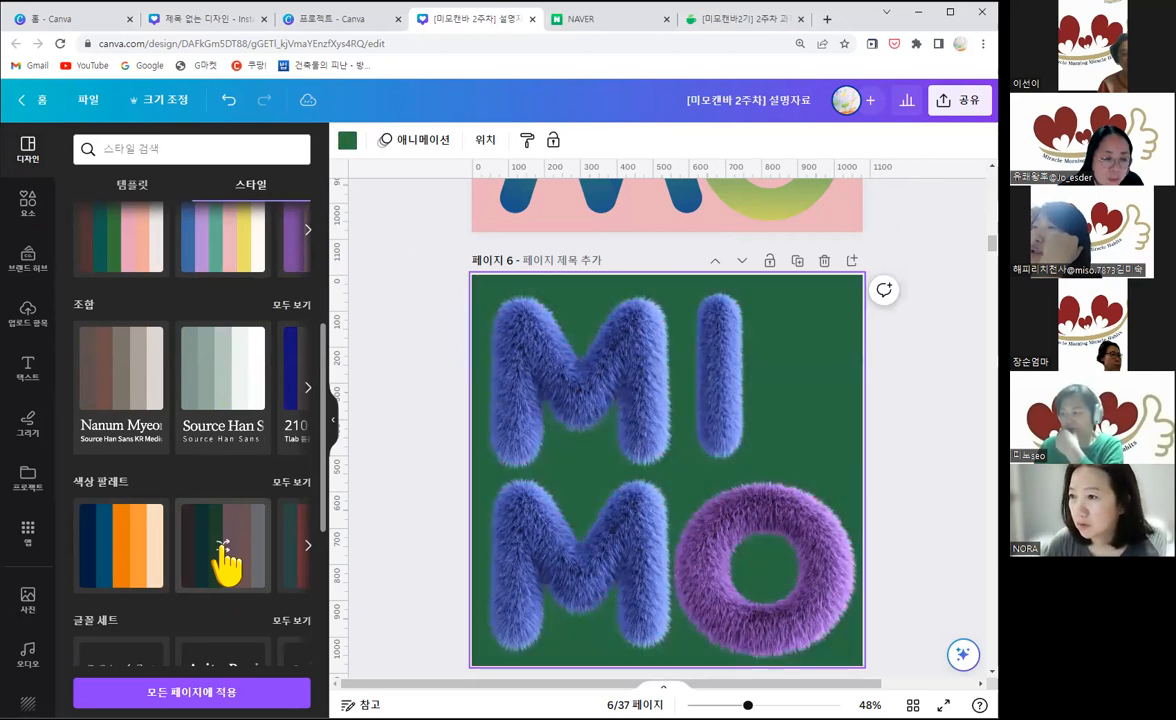
click(223, 550)
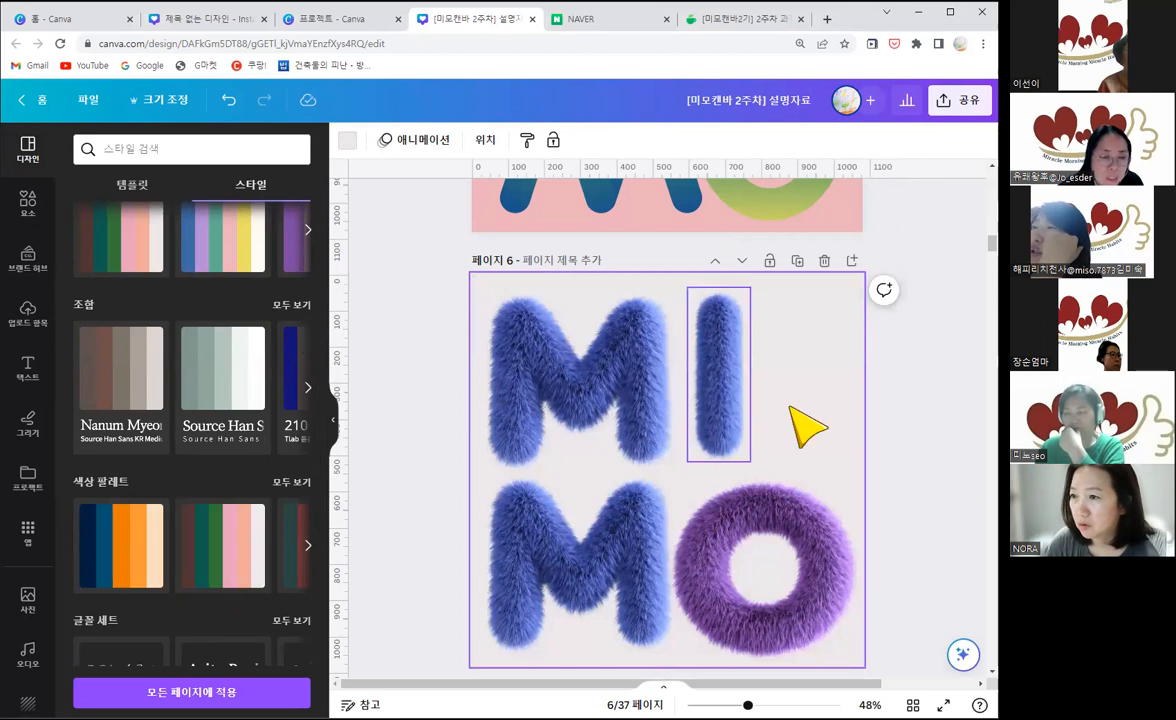
Step: Set page 6's background behind the fur letters to the pale yellow document colour
click(335, 425)
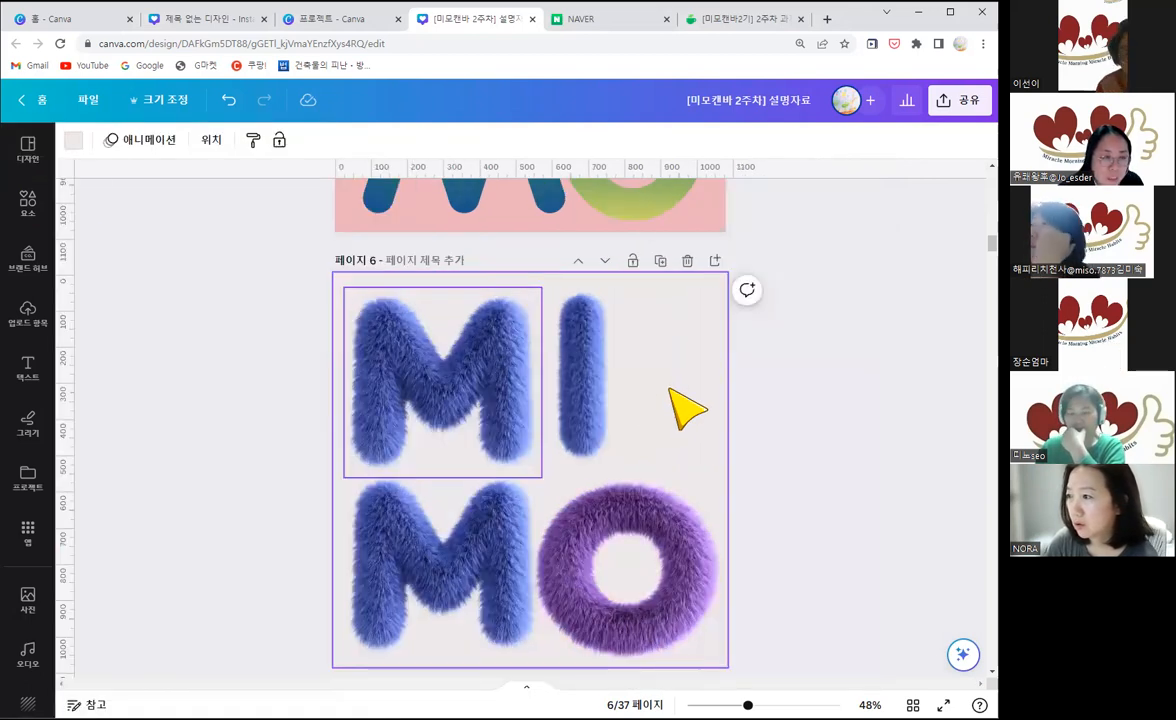
click(73, 140)
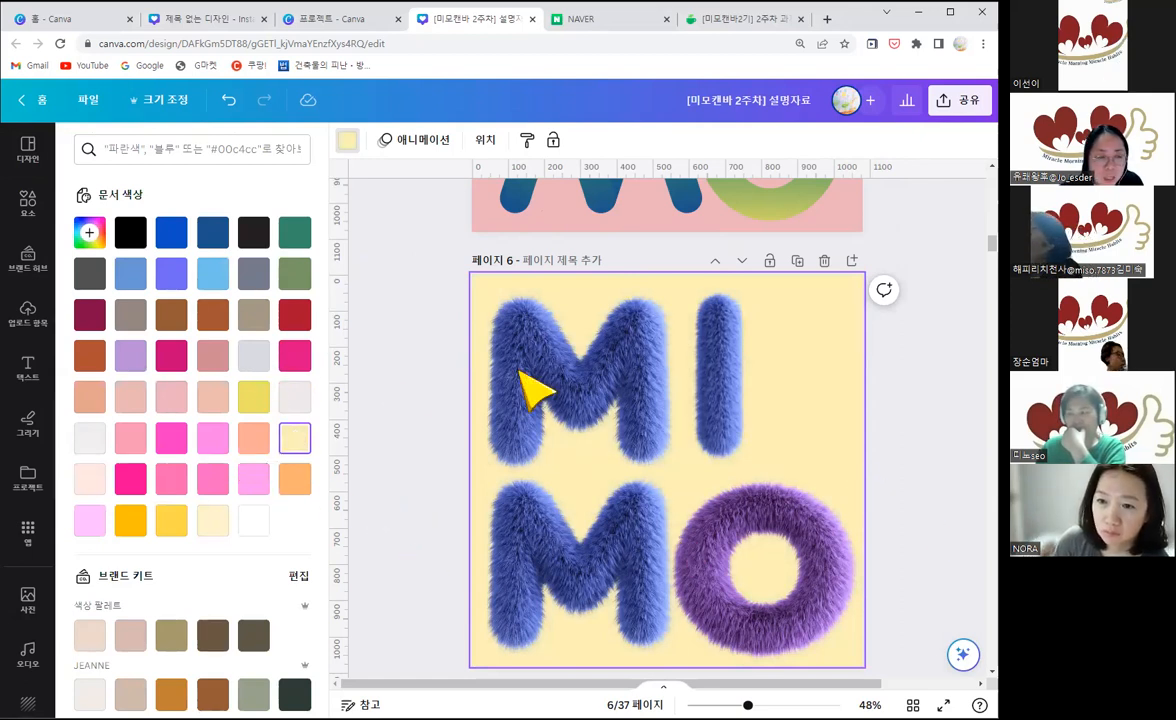
click(420, 370)
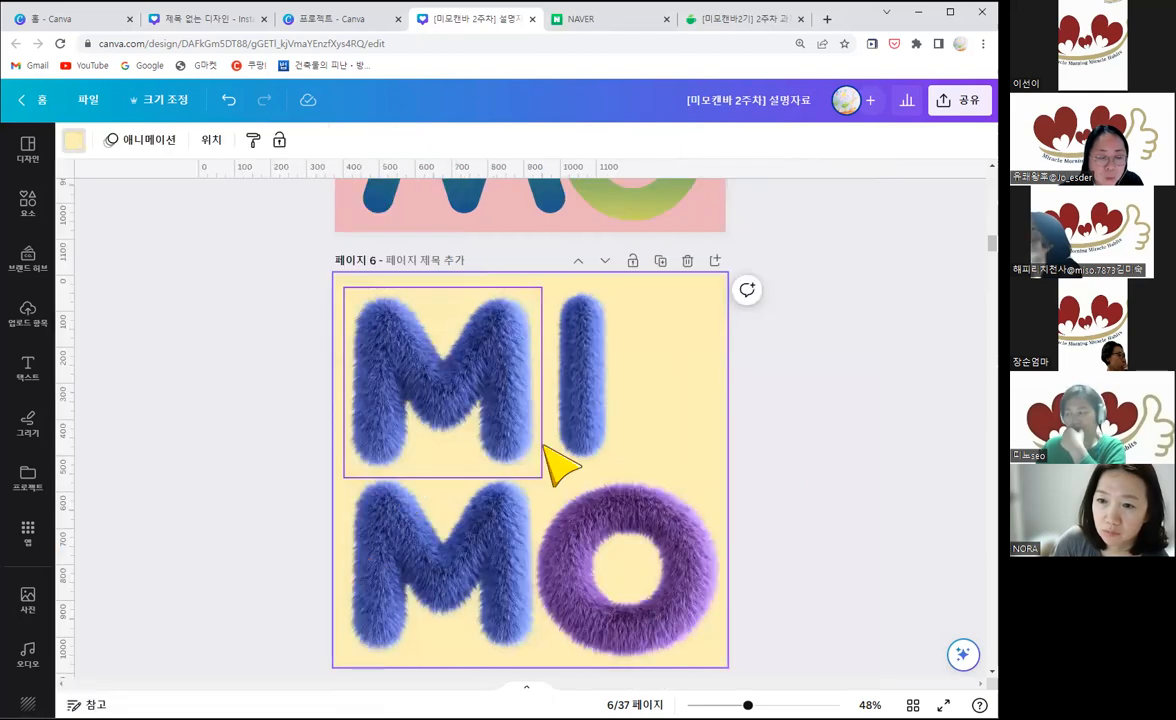
Step: Review the MIMO examples from page 6 to page 13, comparing the letter styles, decorations and background colours
scroll(830, 460, down, 1)
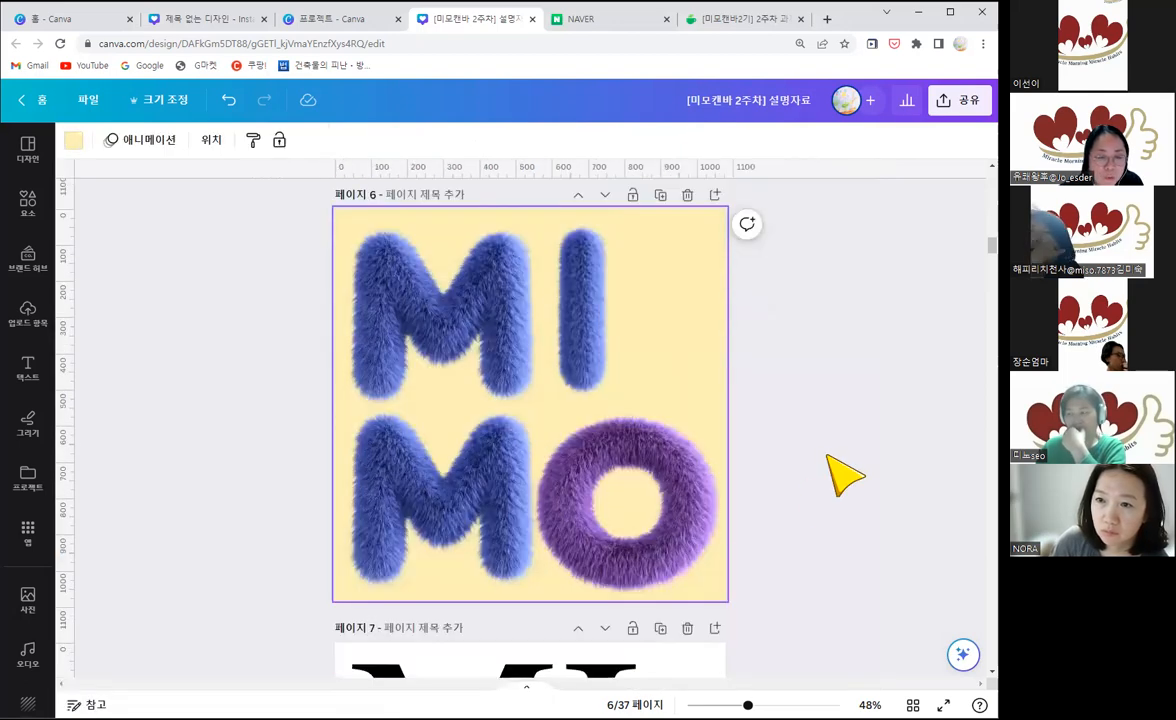
scroll(845, 477, down, 5)
scroll(845, 477, up, 3)
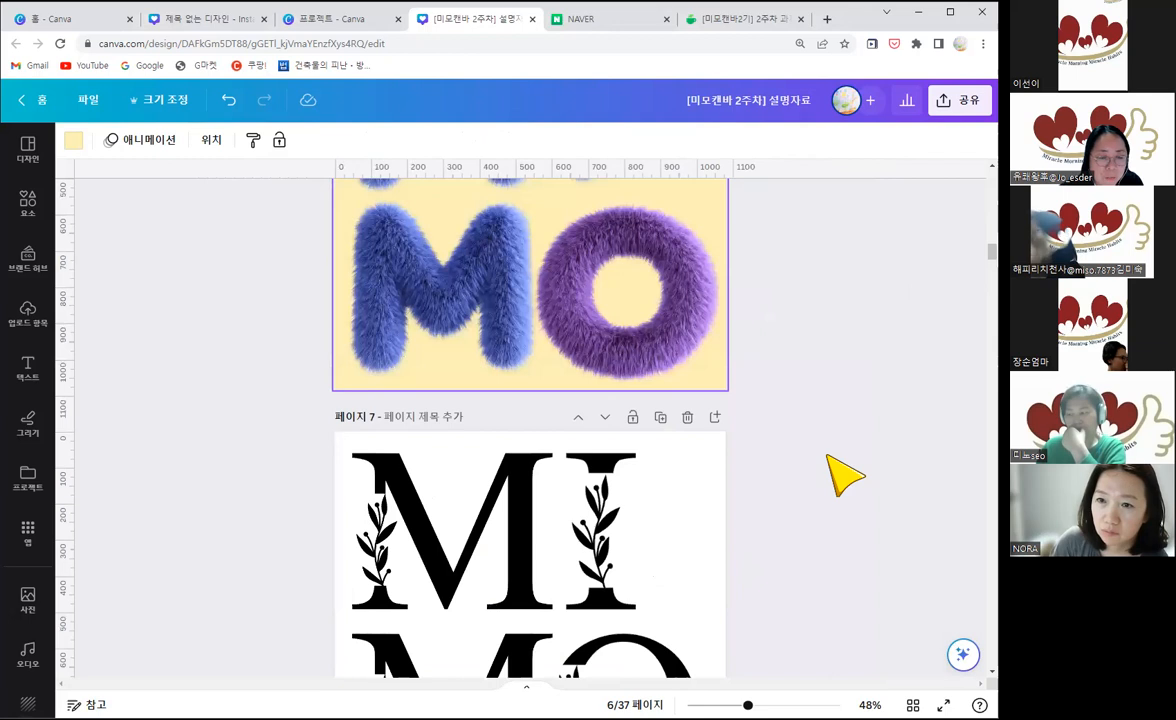
scroll(845, 477, down, 3)
scroll(845, 477, down, 12)
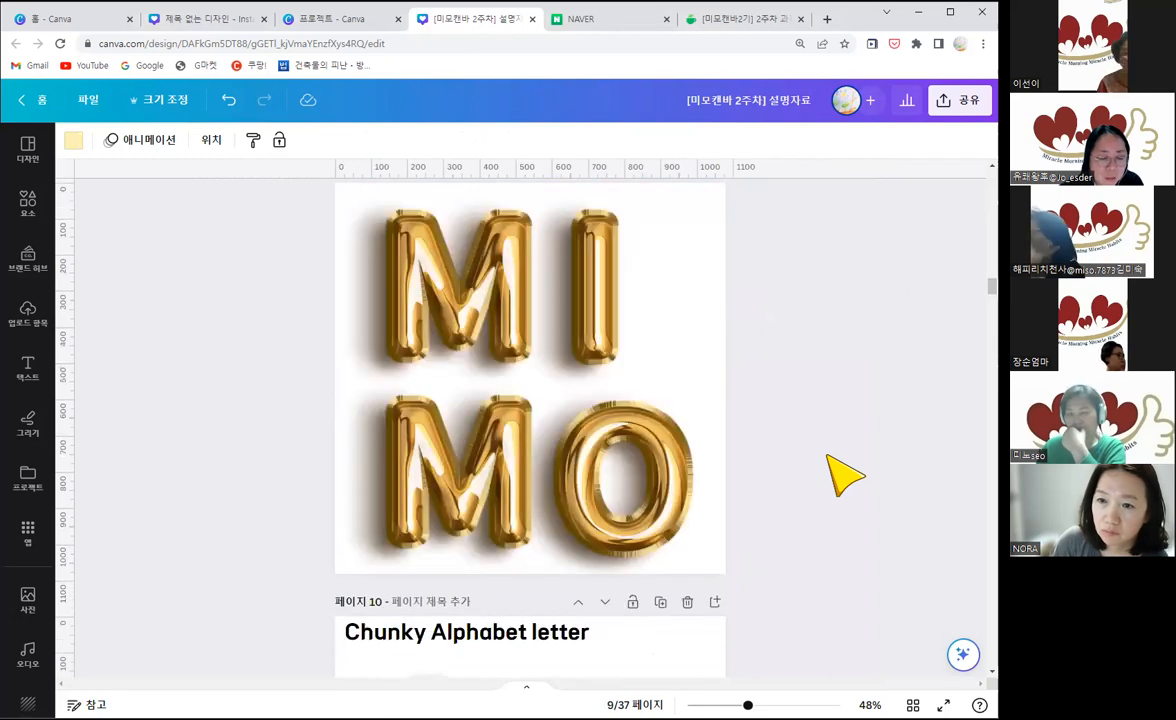
scroll(845, 477, down, 11)
scroll(845, 477, down, 3)
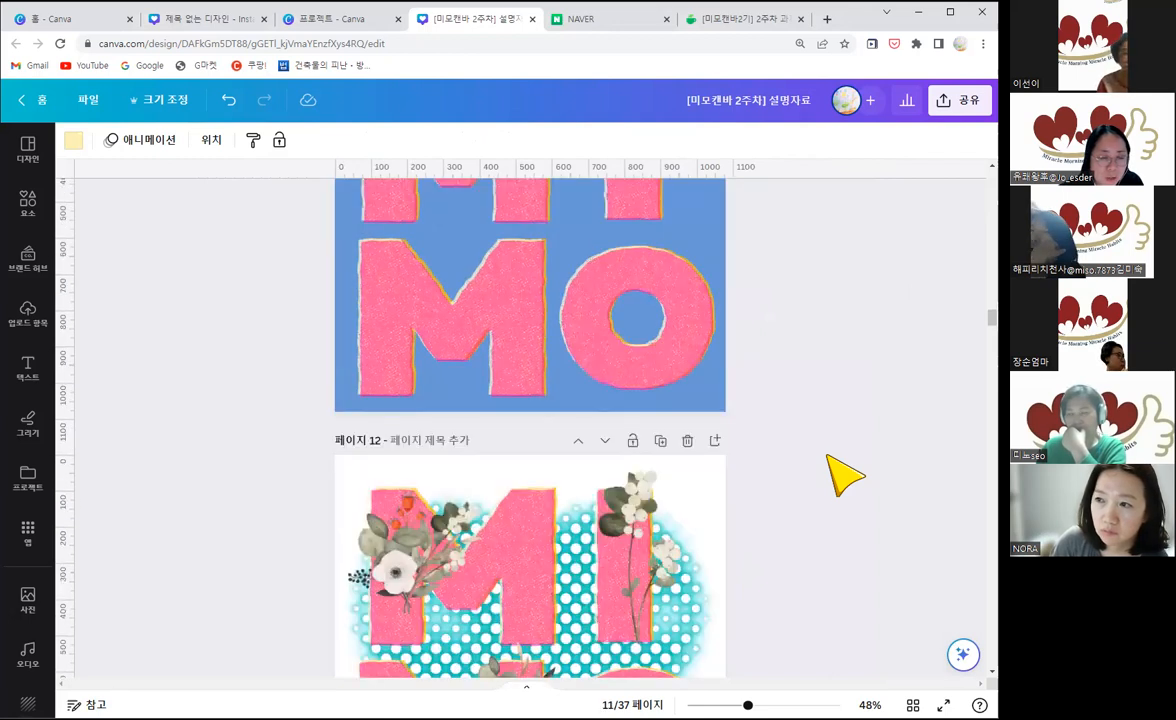
scroll(845, 477, up, 2)
scroll(577, 570, down, 3)
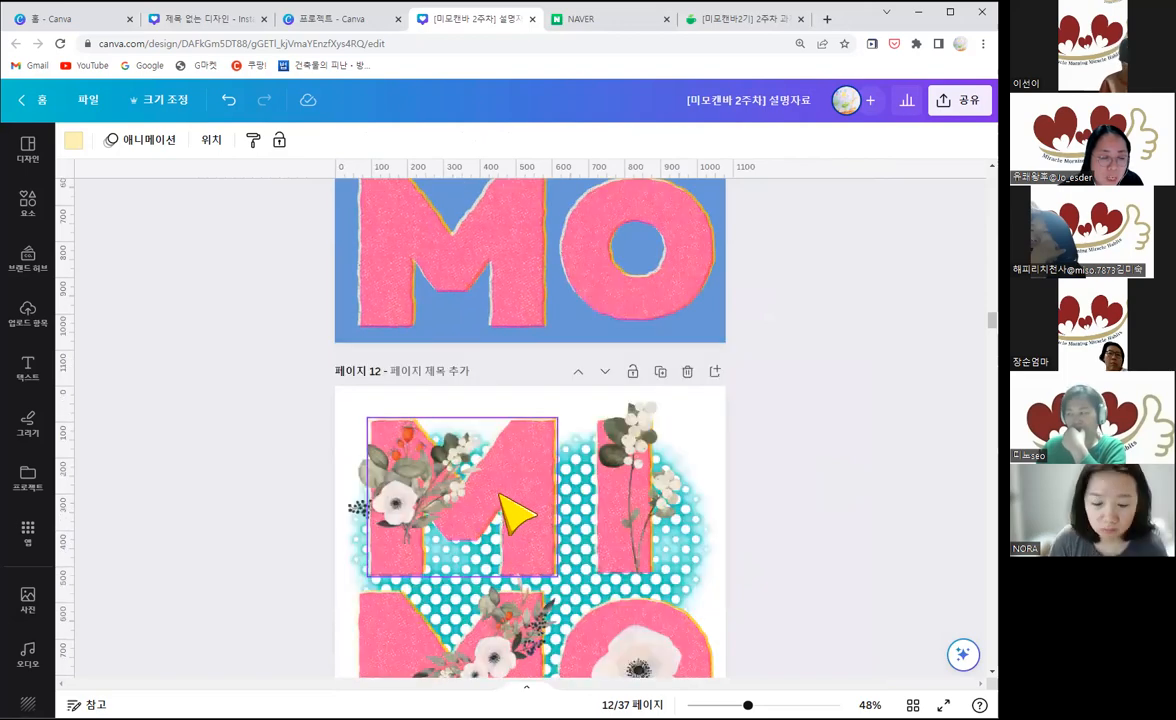
scroll(600, 490, down, 2)
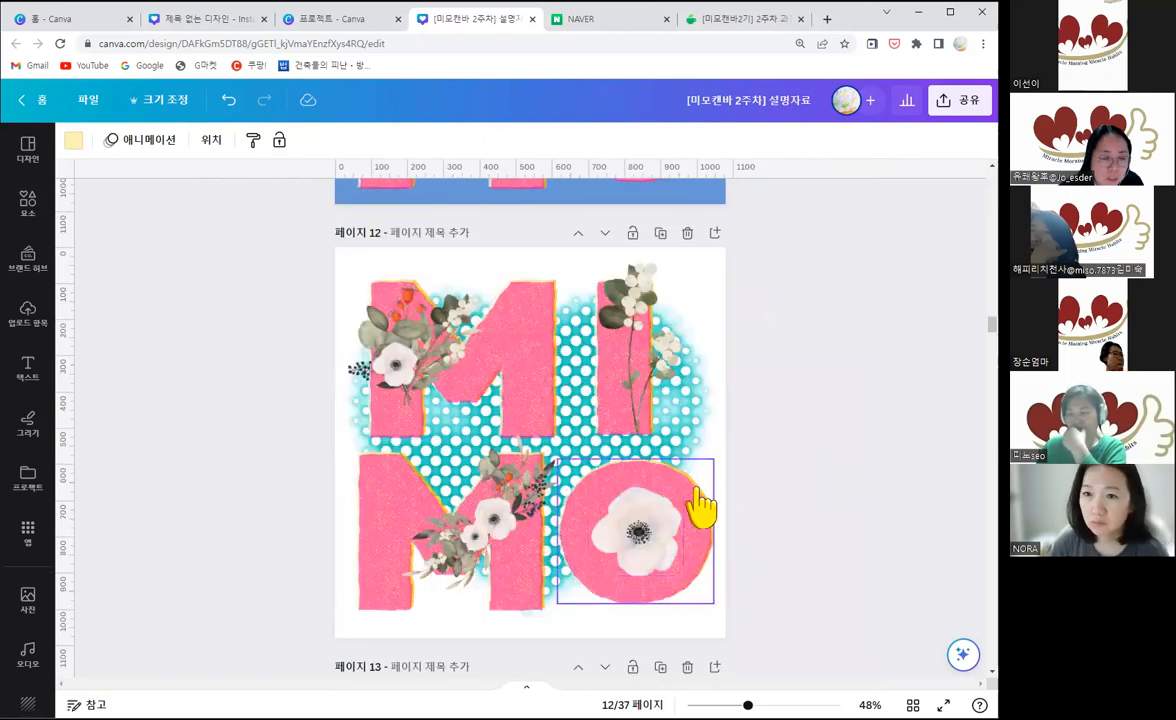
scroll(705, 503, down, 7)
scroll(800, 487, down, 1)
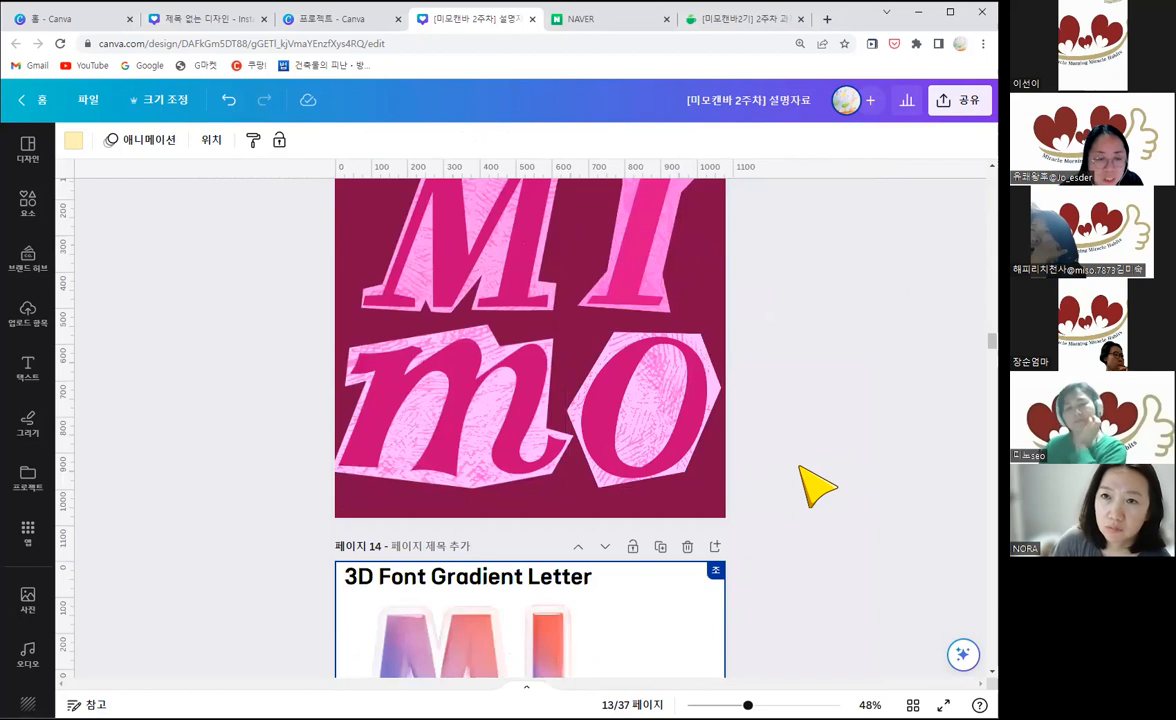
Step: Review the MIMO example pages from page 14 to page 24, comparing the letter styles and their titles
scroll(817, 487, down, 1)
scroll(817, 487, down, 4)
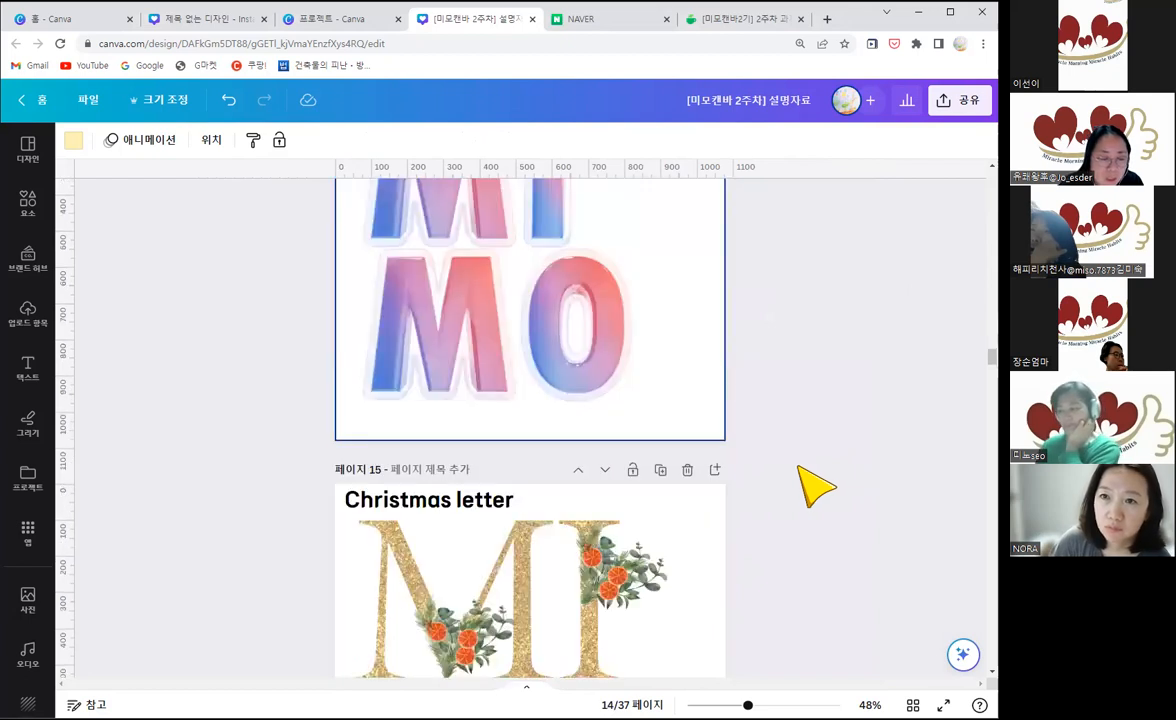
scroll(817, 487, down, 6)
scroll(817, 487, down, 9)
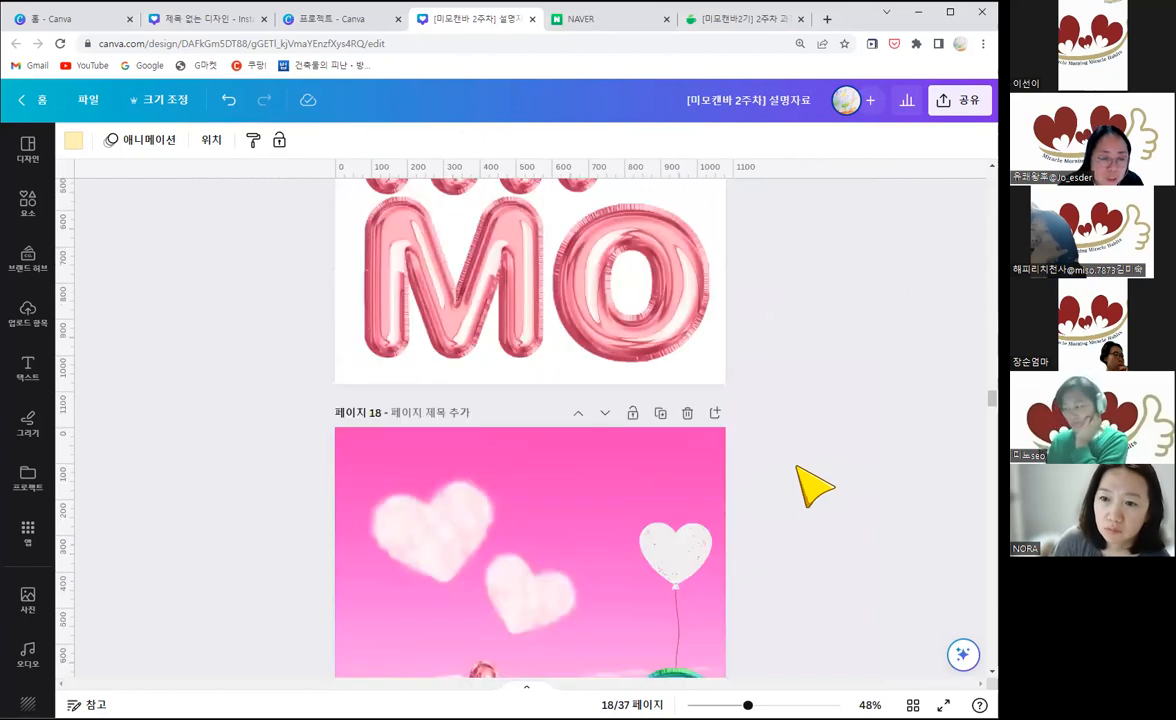
scroll(817, 487, down, 10)
scroll(817, 487, down, 3)
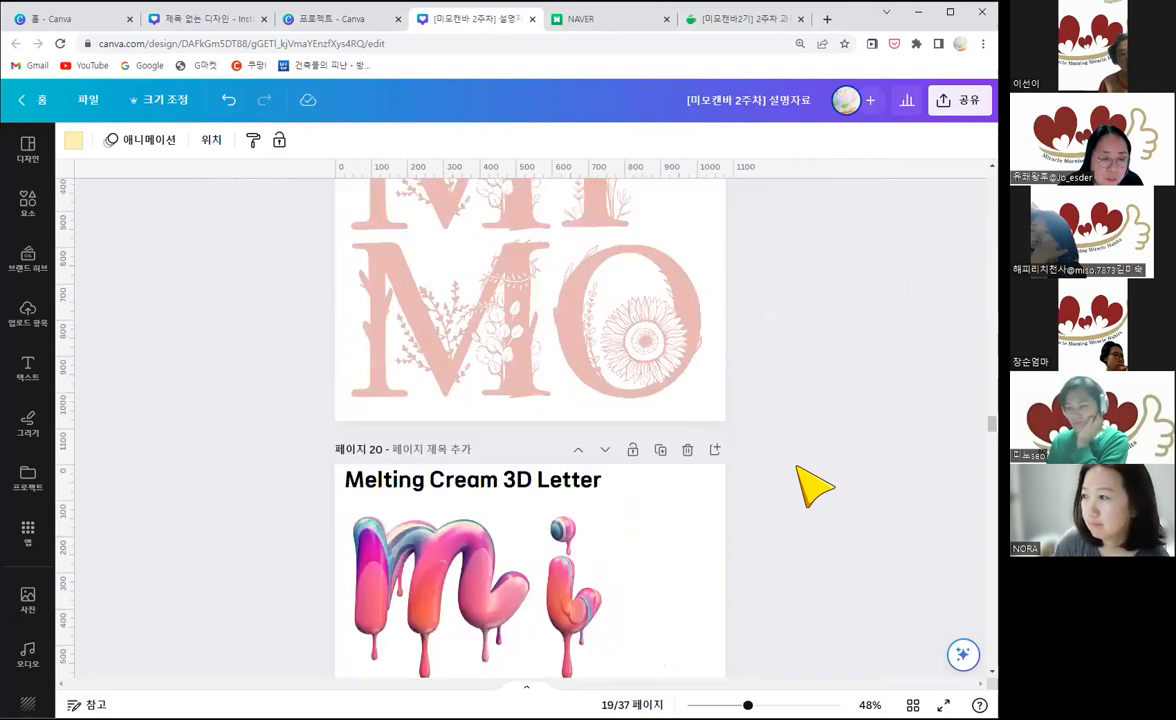
scroll(817, 487, down, 9)
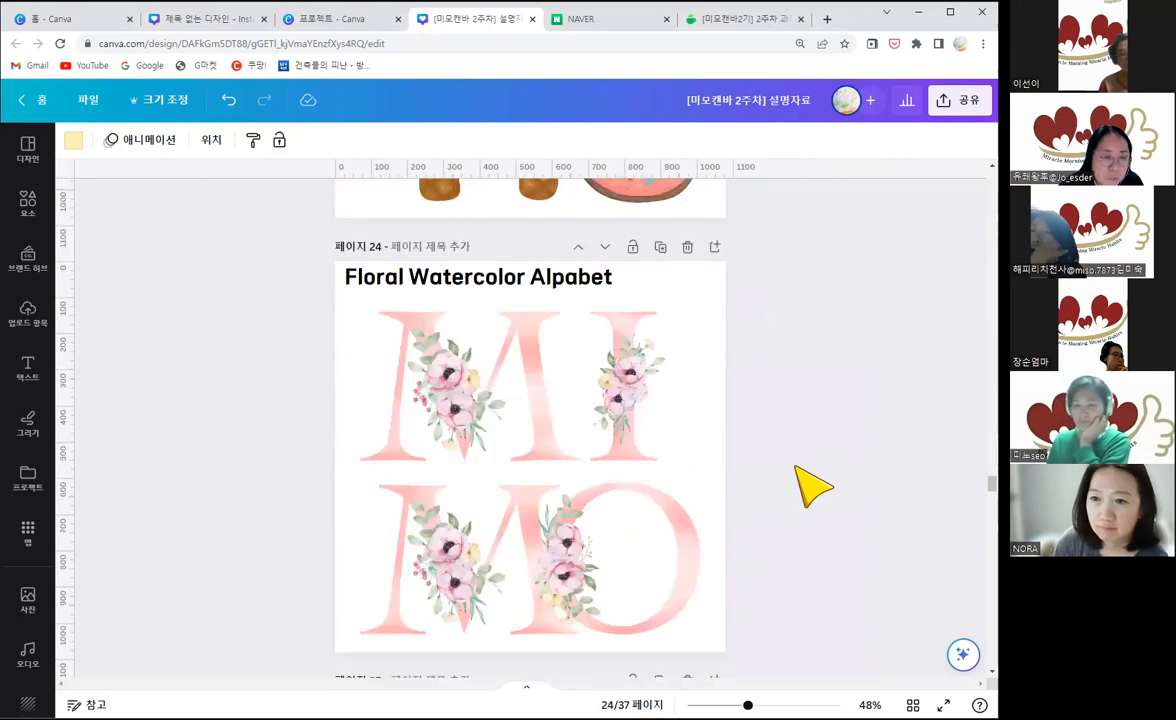
Step: Compare the waffle-cone M with the sprinkled O in the Watercolor Cookies Letter example on page 23
scroll(812, 487, up, 3)
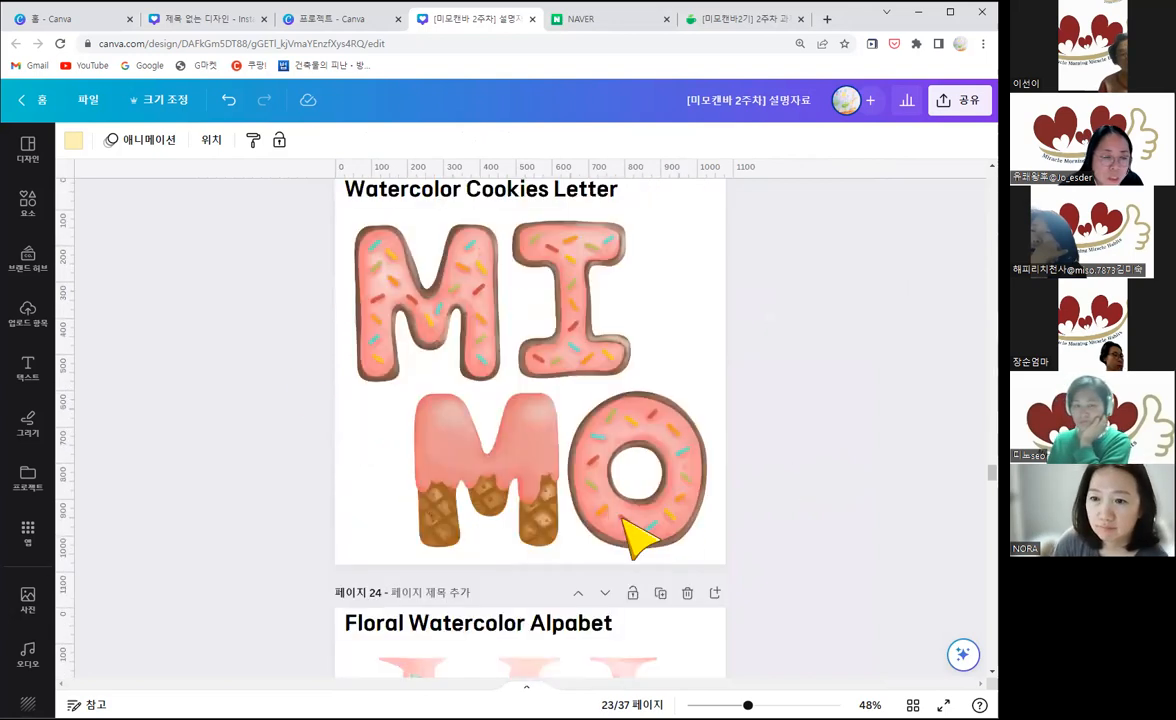
click(493, 470)
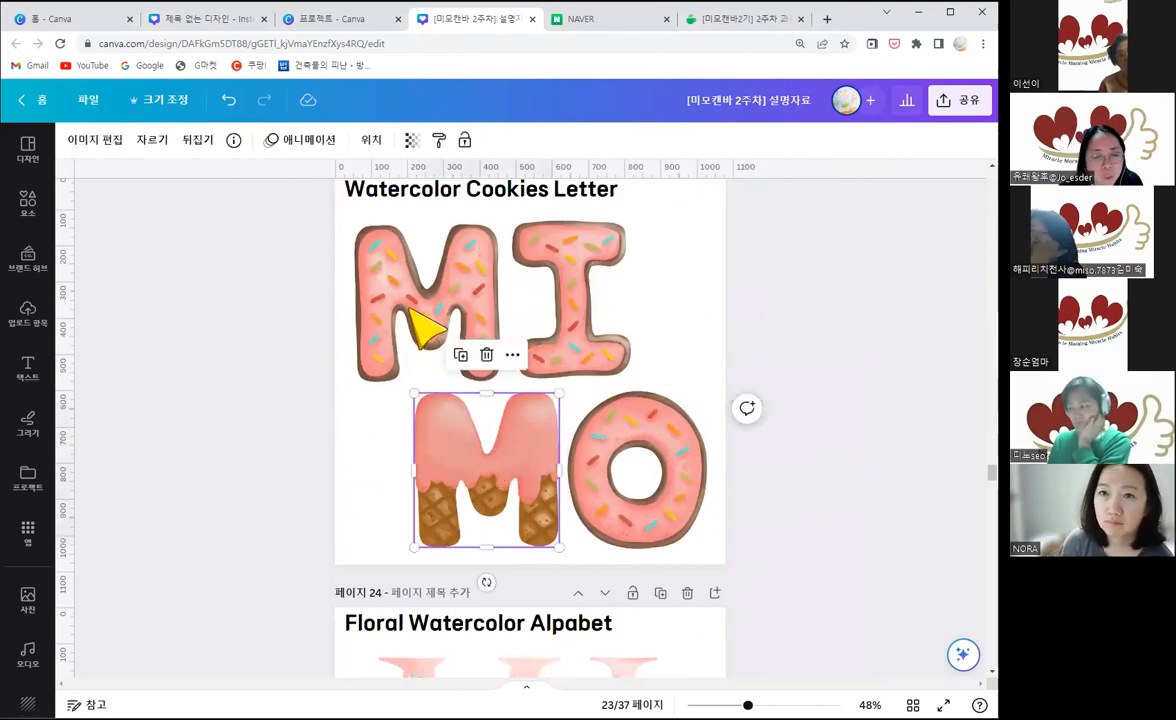
click(643, 480)
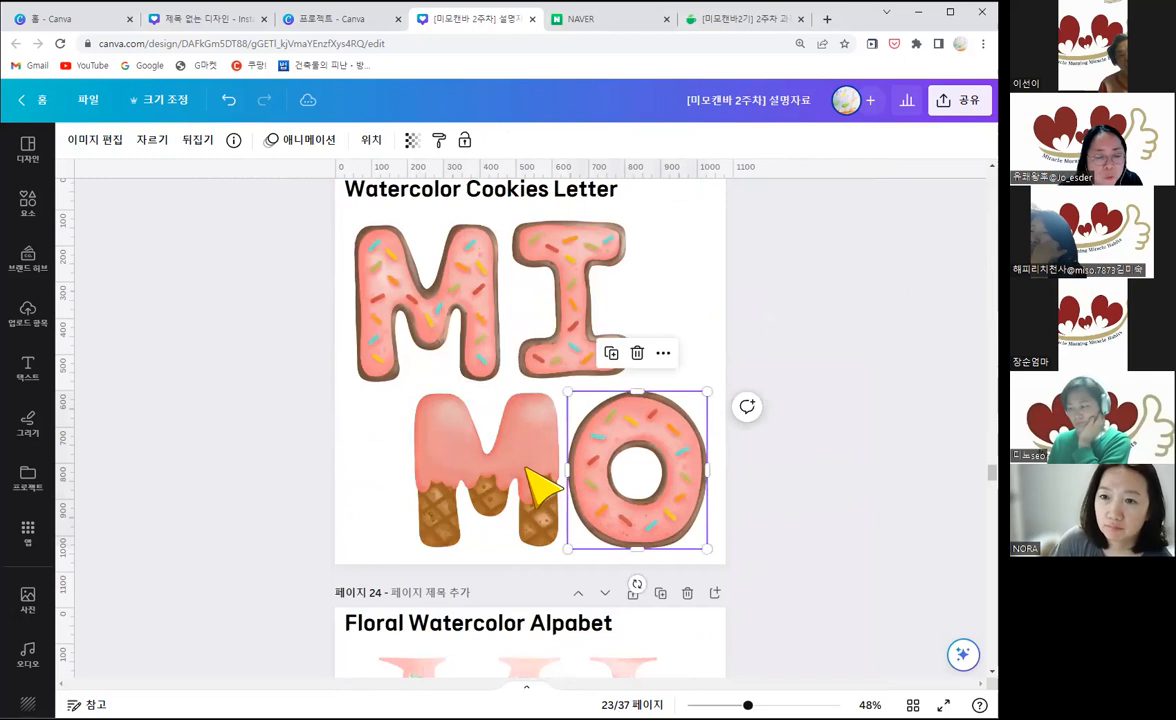
click(528, 469)
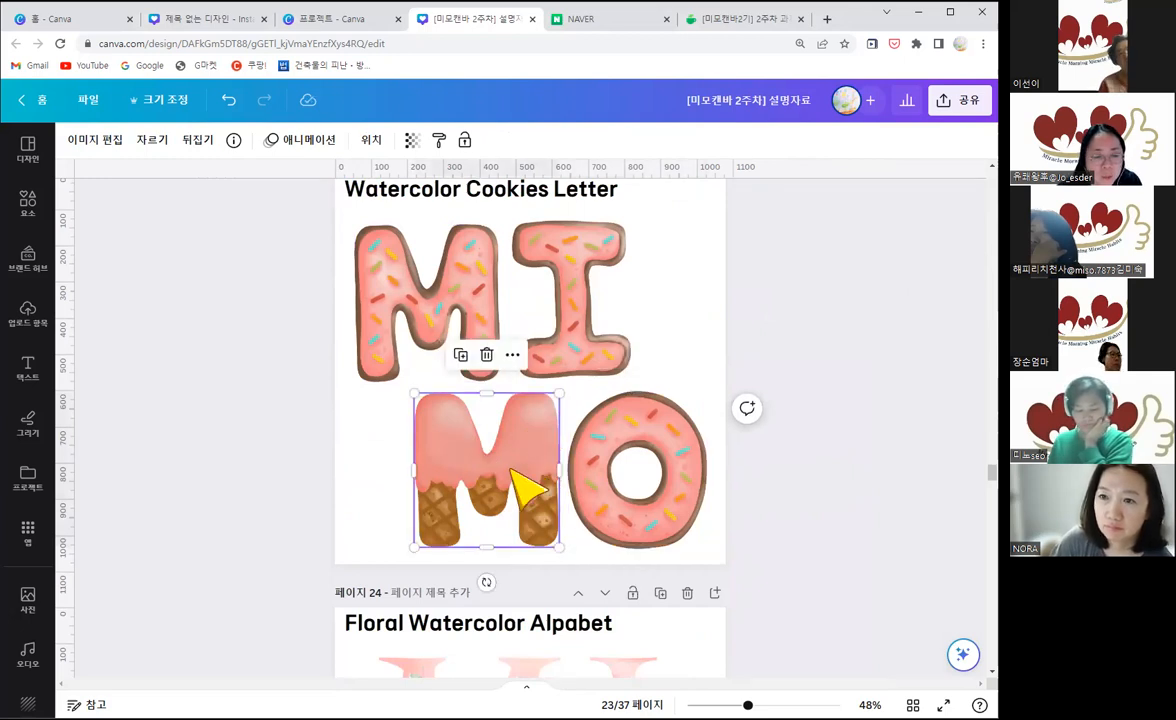
Step: Examine the examples from page 25 to page 29, comparing the gold floral lettering on white and dark backgrounds
scroll(543, 467, down, 10)
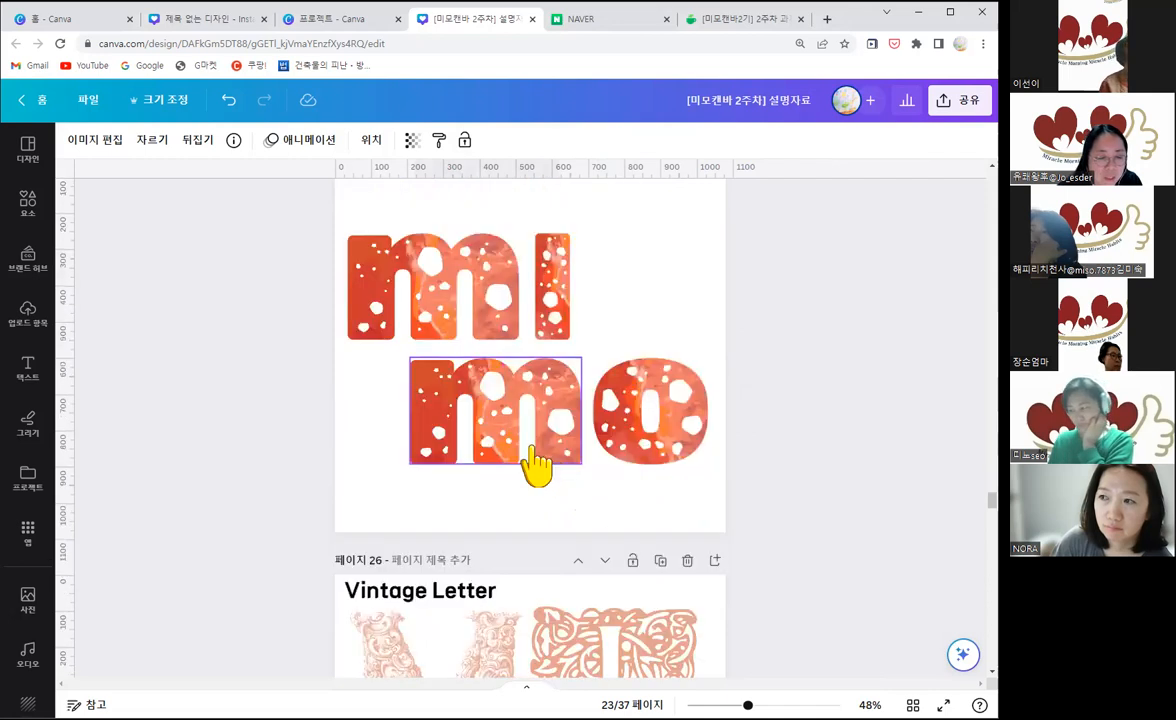
scroll(537, 465, down, 7)
scroll(535, 430, down, 7)
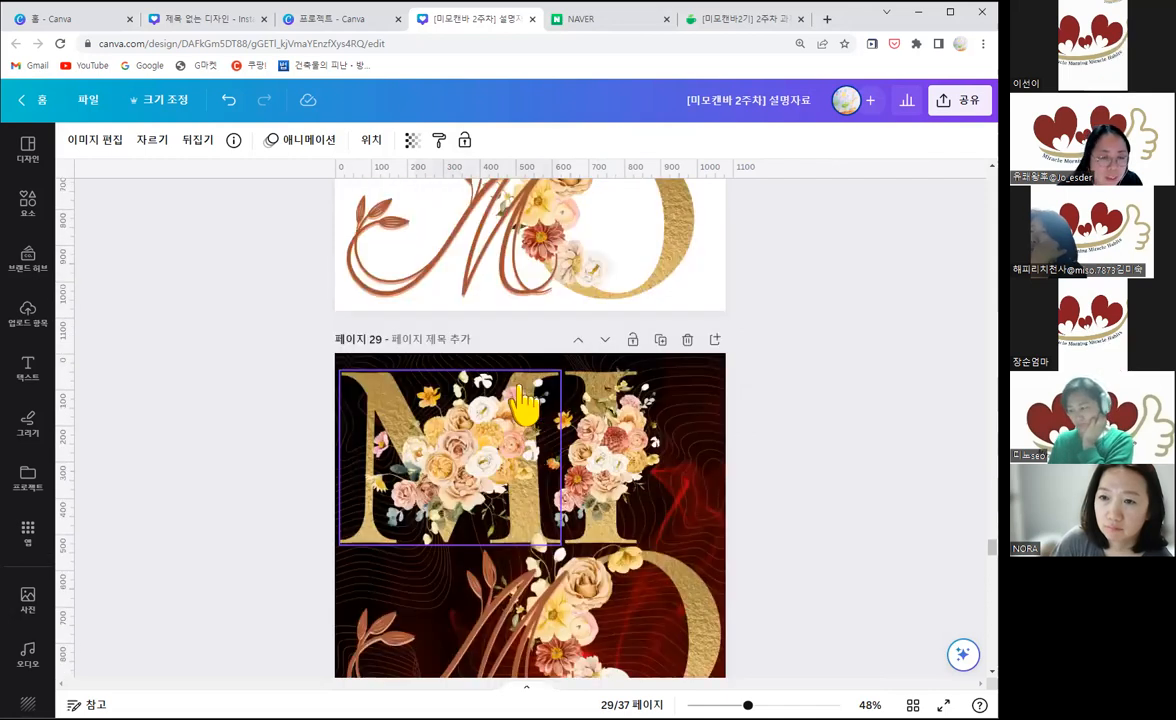
scroll(525, 407, up, 2)
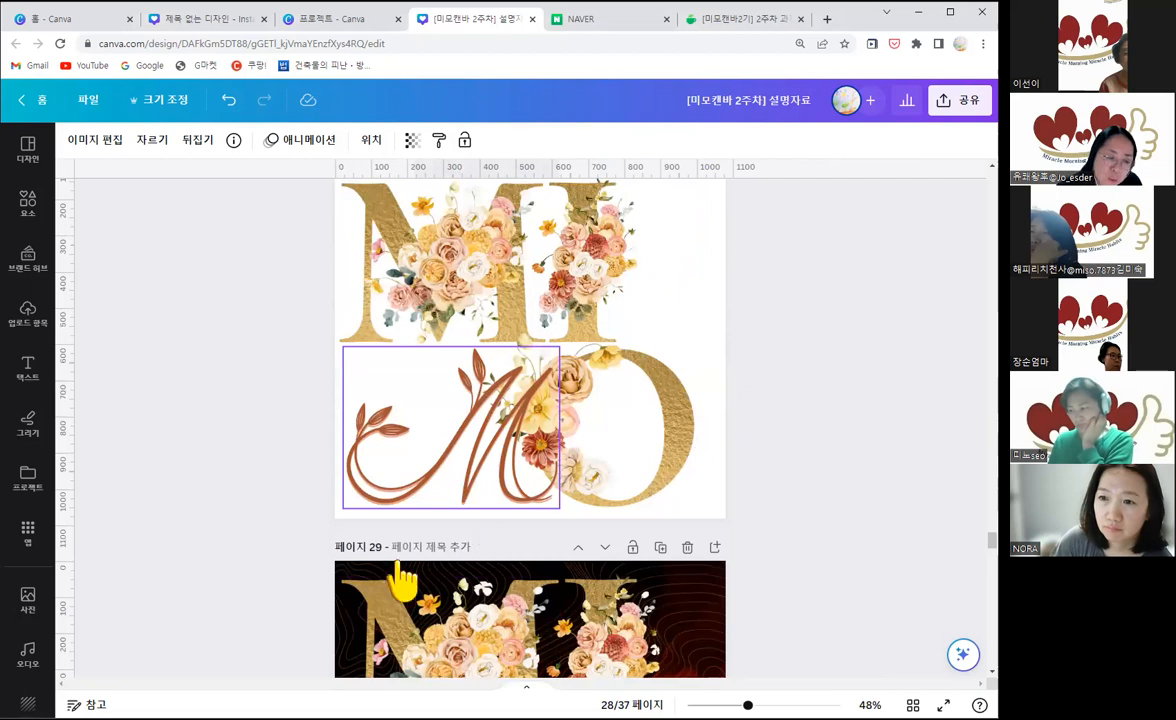
scroll(390, 578, up, 2)
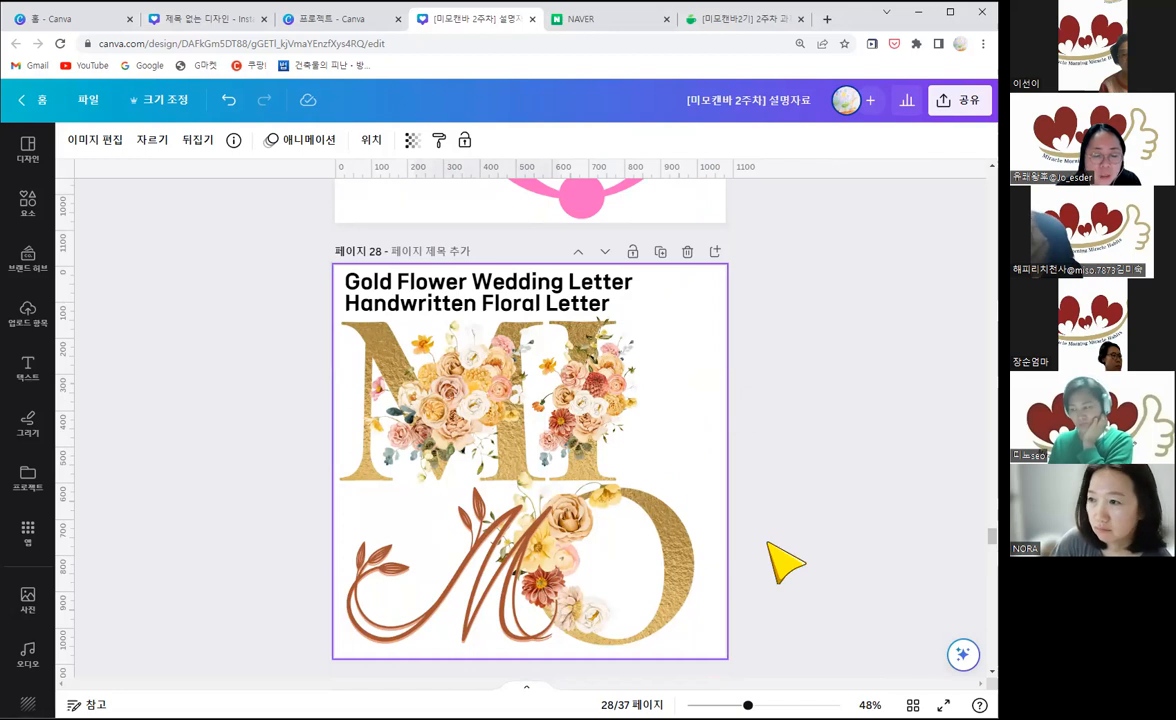
scroll(766, 547, up, 1)
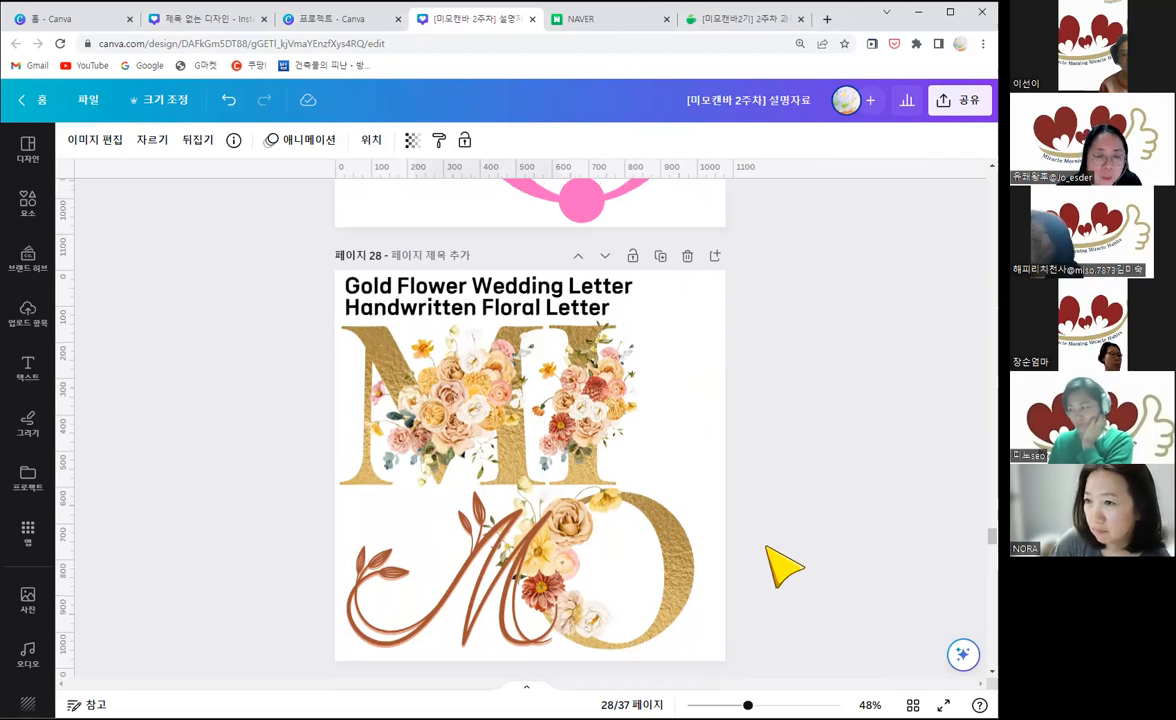
Step: Look back through the lettering examples from page 28 to page 4
scroll(766, 547, up, 8)
scroll(783, 567, up, 4)
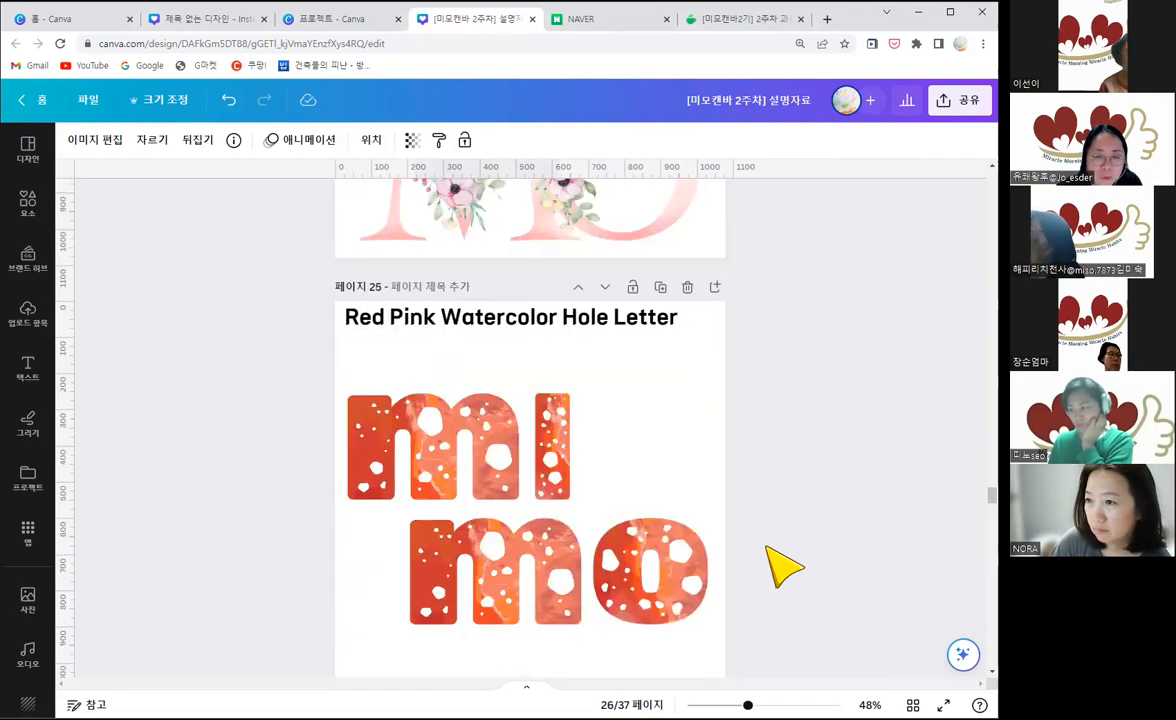
scroll(783, 567, up, 15)
scroll(783, 567, up, 4)
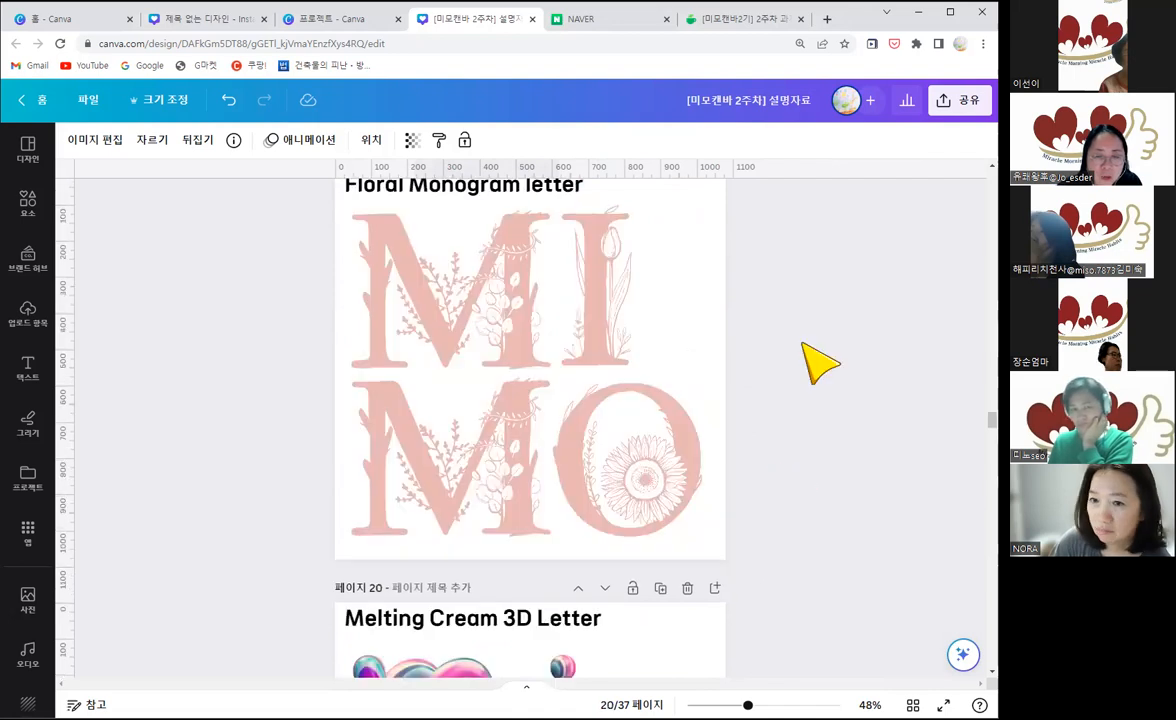
scroll(900, 330, up, 15)
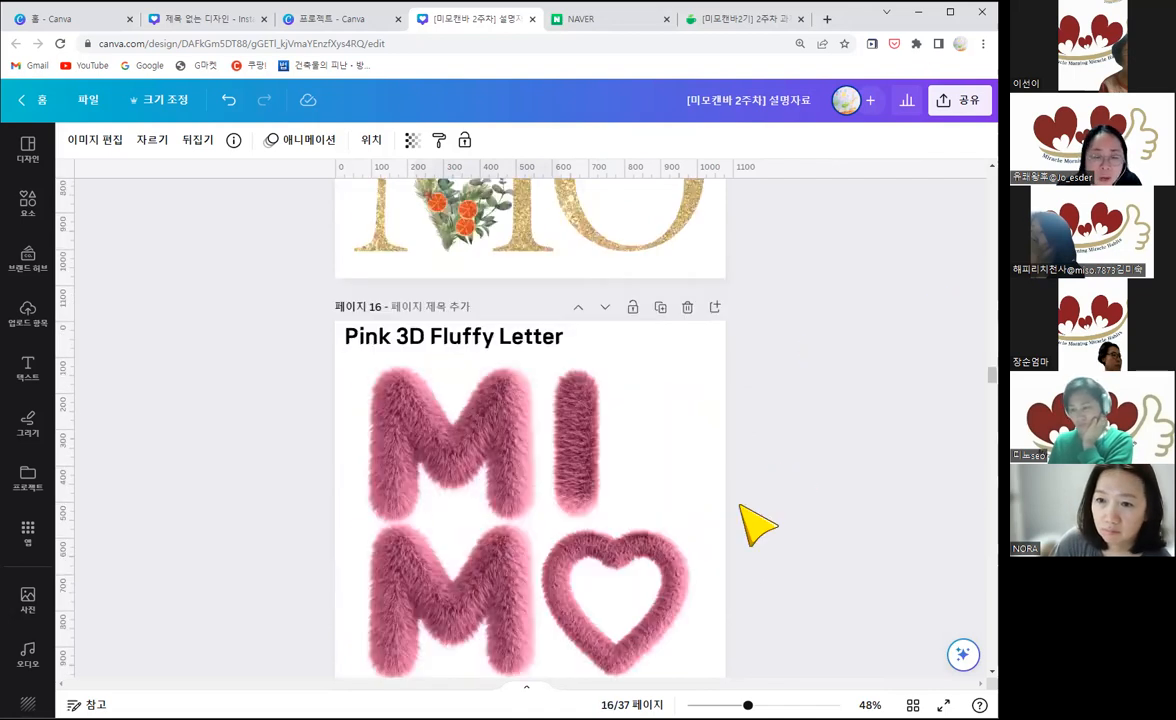
scroll(765, 543, up, 10)
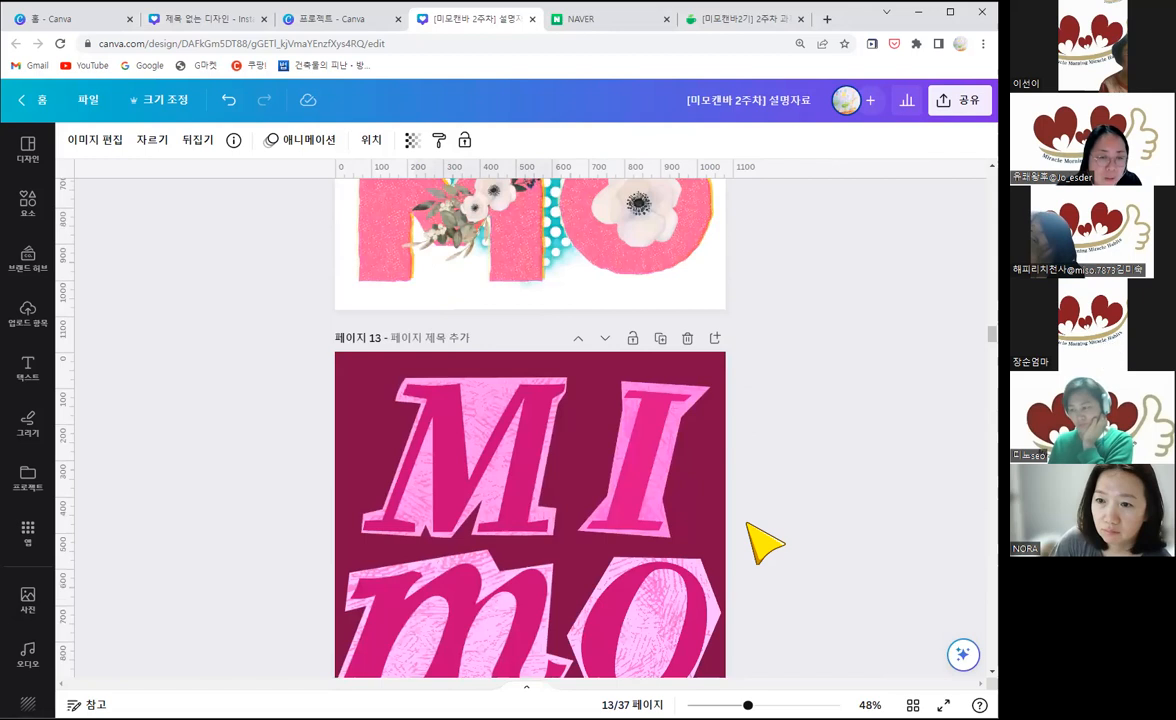
scroll(765, 543, up, 15)
scroll(765, 543, up, 5)
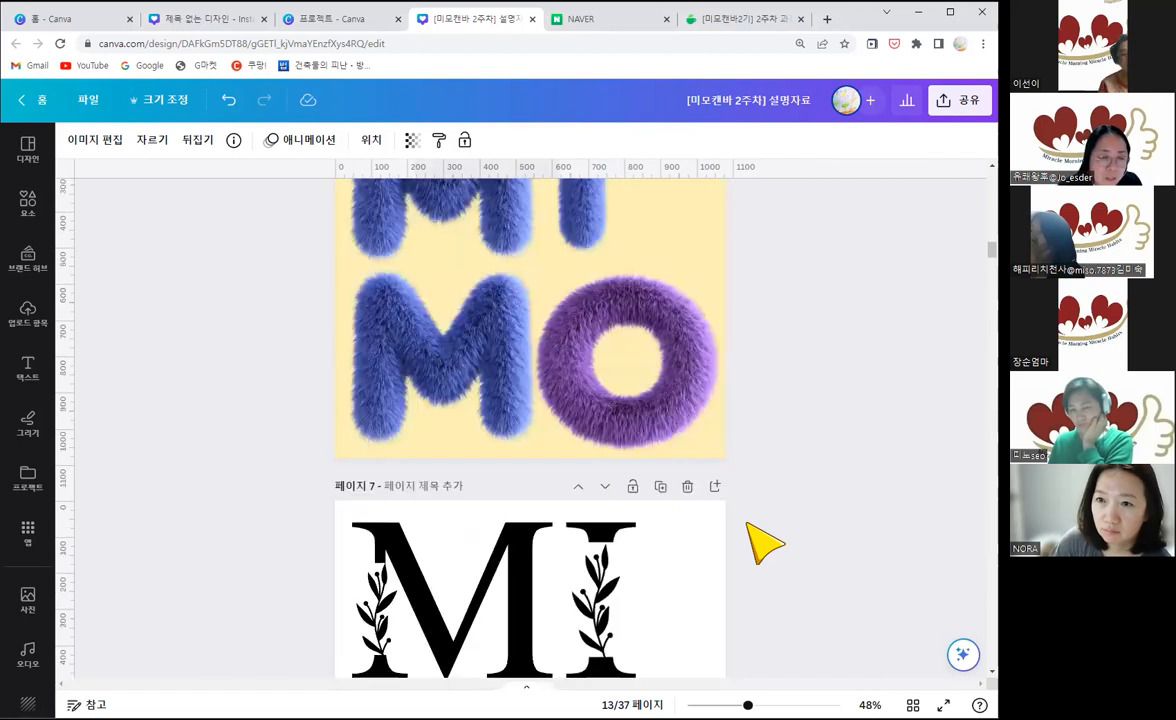
scroll(765, 543, up, 5)
scroll(765, 543, up, 5)
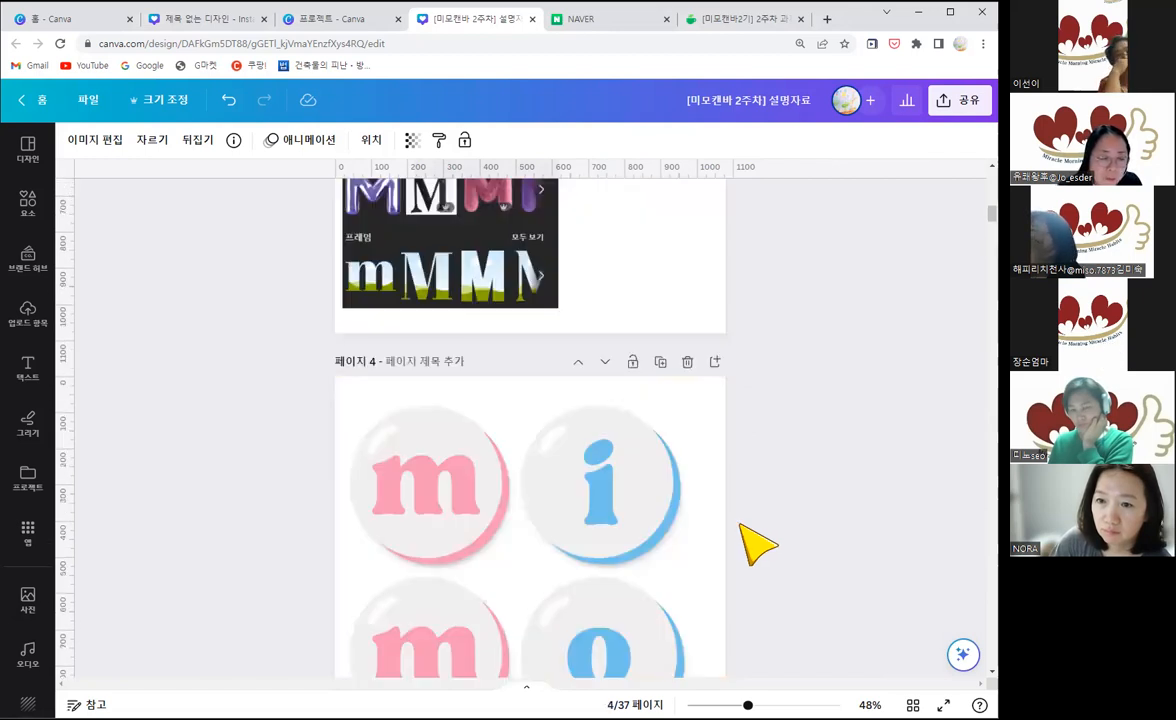
Step: Duplicate page 7 with the black leaf-decorated MIMO lettering
scroll(757, 543, down, 5)
scroll(757, 543, down, 7)
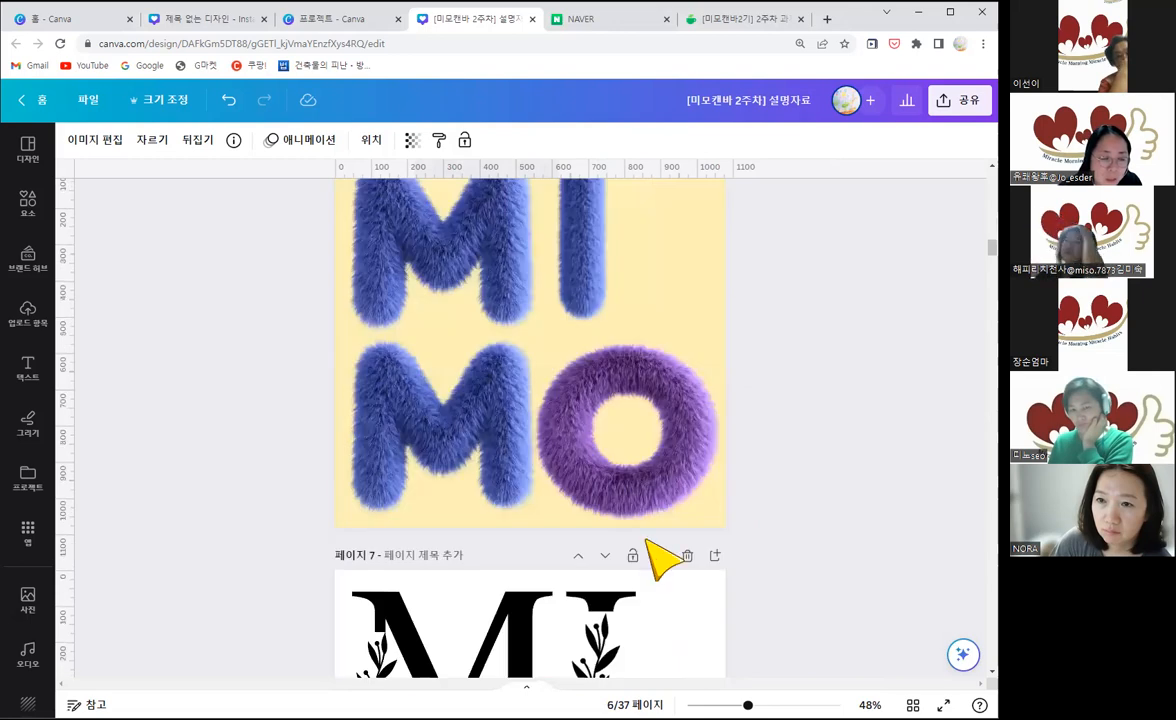
scroll(640, 450, up, 2)
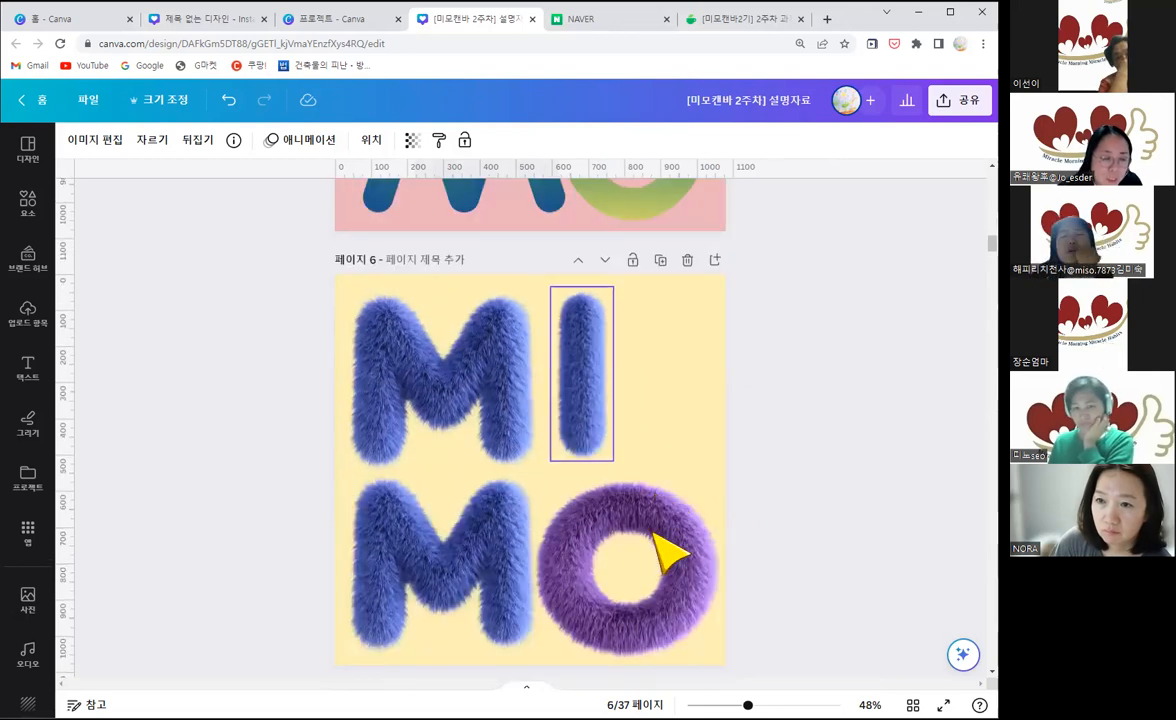
scroll(625, 500, down, 5)
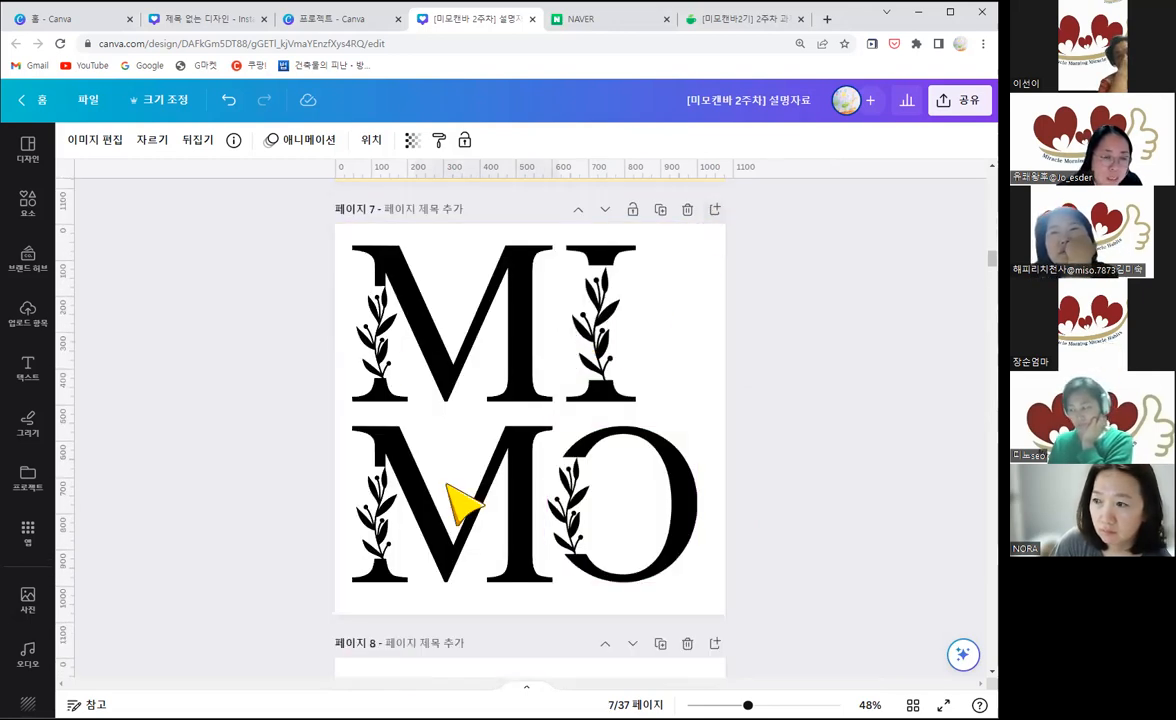
click(660, 210)
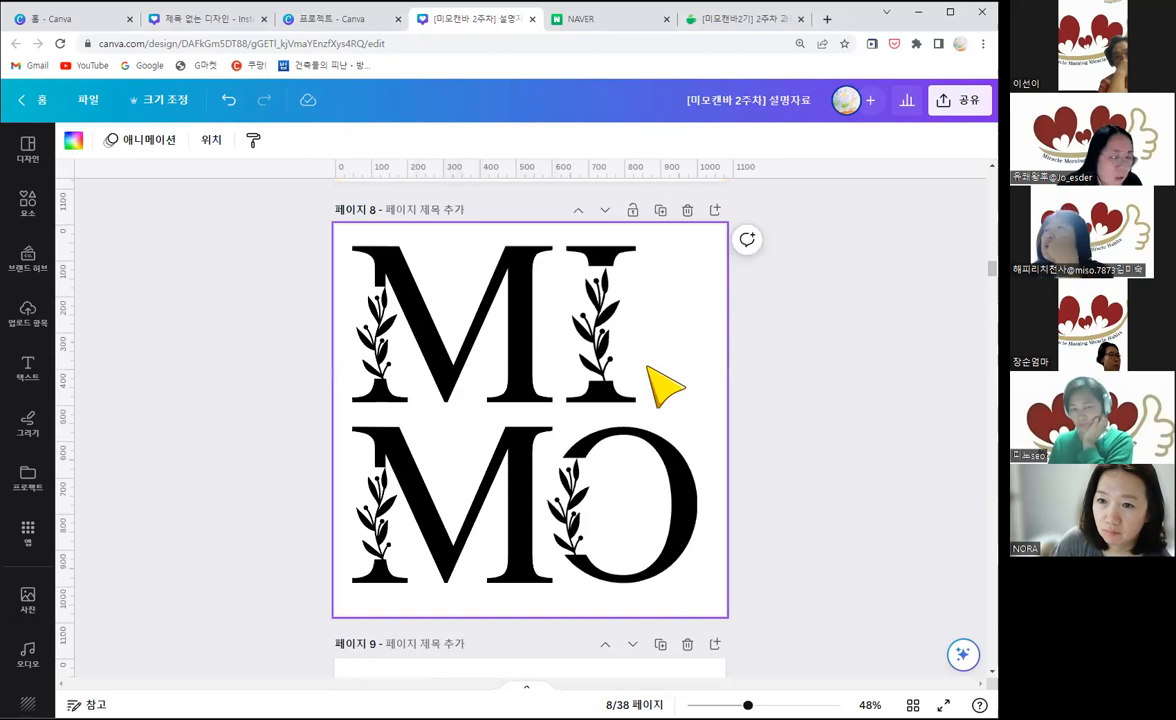
Step: Compare the original leaf-decorated MIMO lettering on page 7 with its copy on page 8
scroll(665, 386, up, 1)
scroll(670, 320, up, 3)
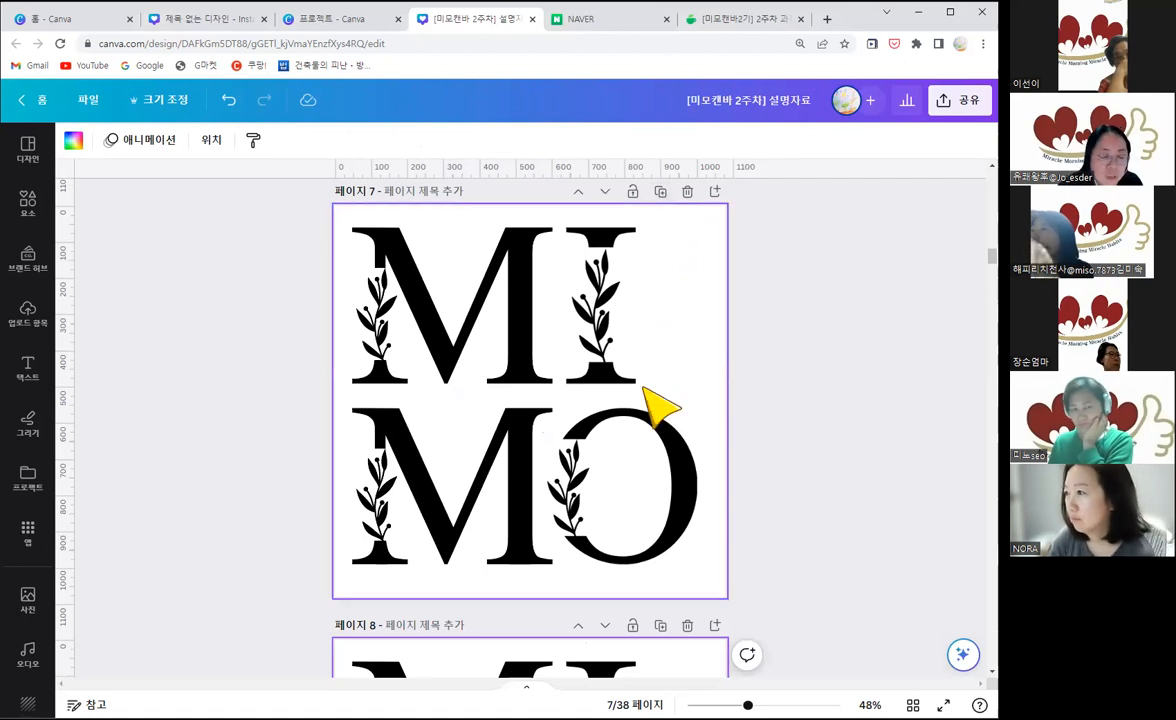
scroll(646, 400, down, 3)
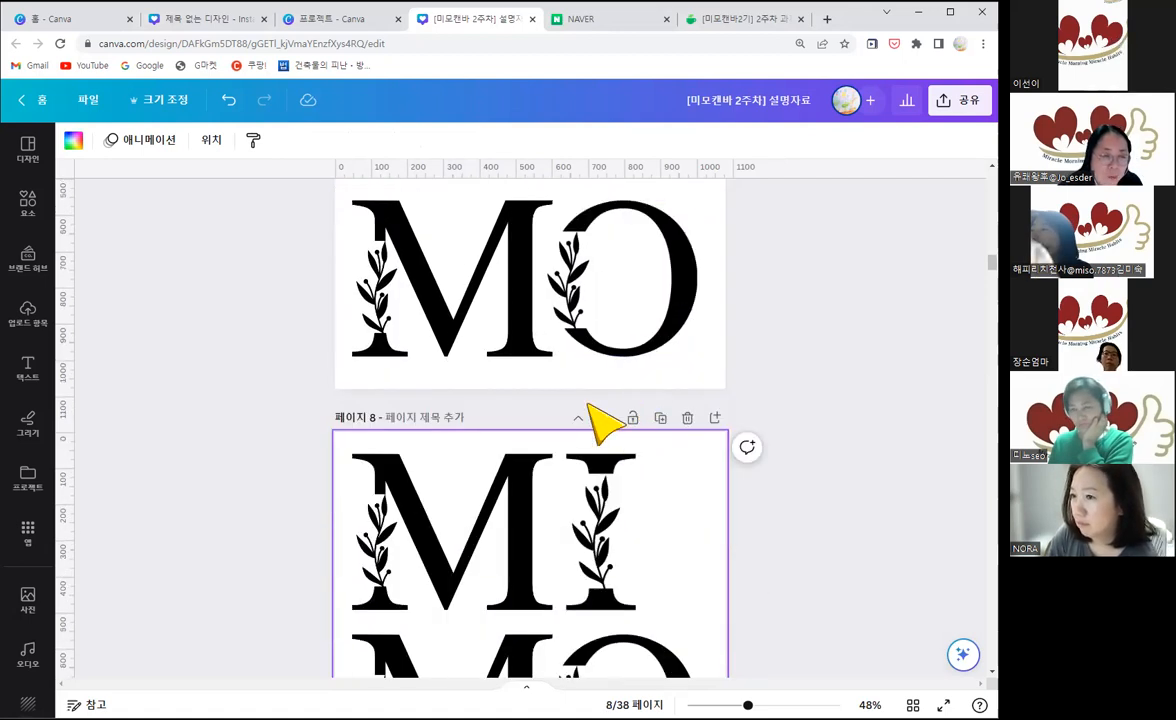
scroll(600, 422, up, 2)
scroll(643, 328, down, 1)
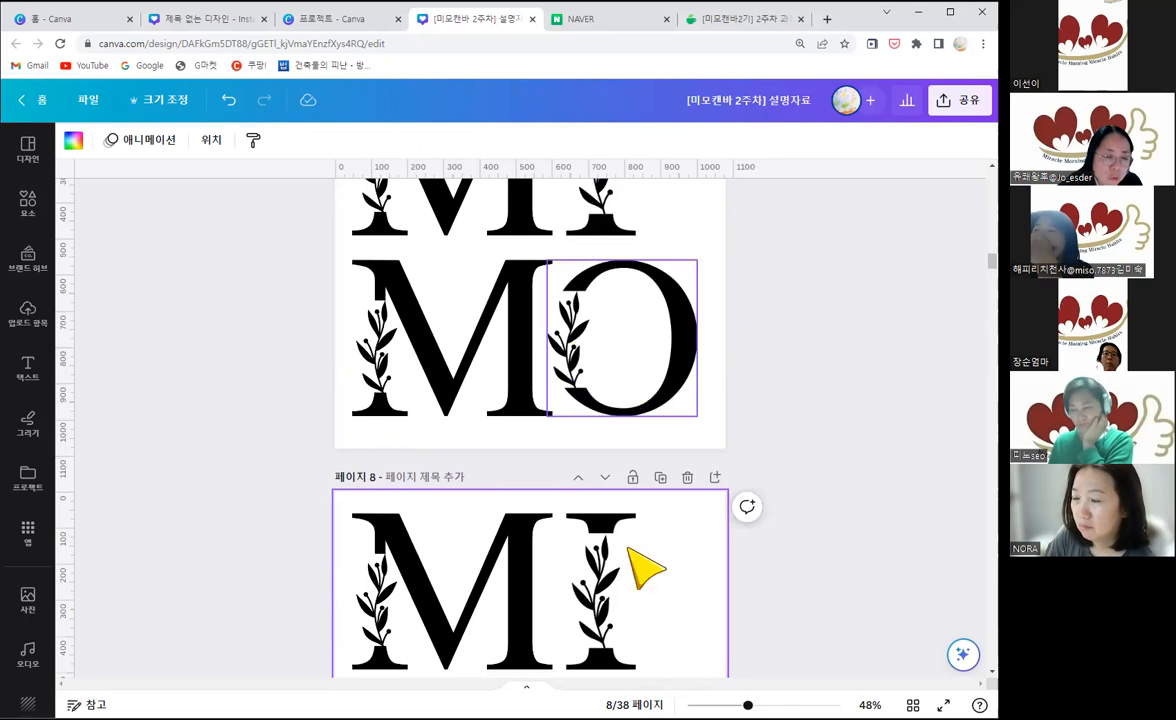
scroll(630, 550, down, 2)
scroll(690, 389, down, 1)
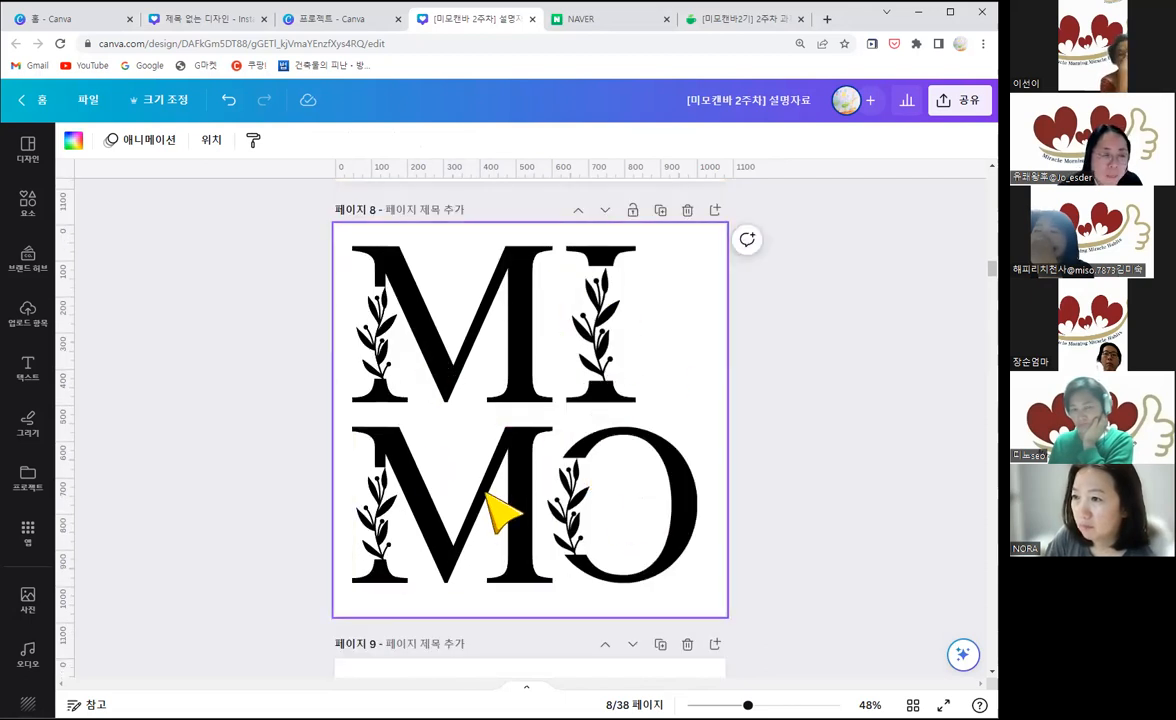
Step: Show more images similar to the Leaves Letter M in the lower row of page 8
click(425, 518)
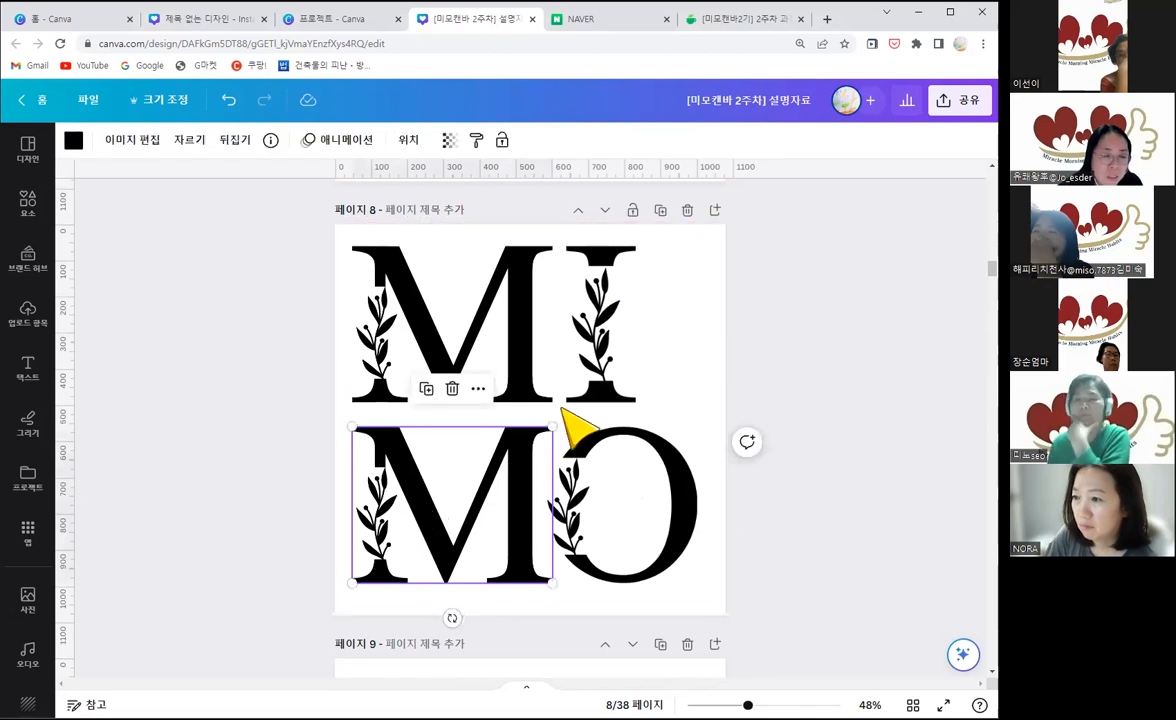
click(600, 475)
click(441, 527)
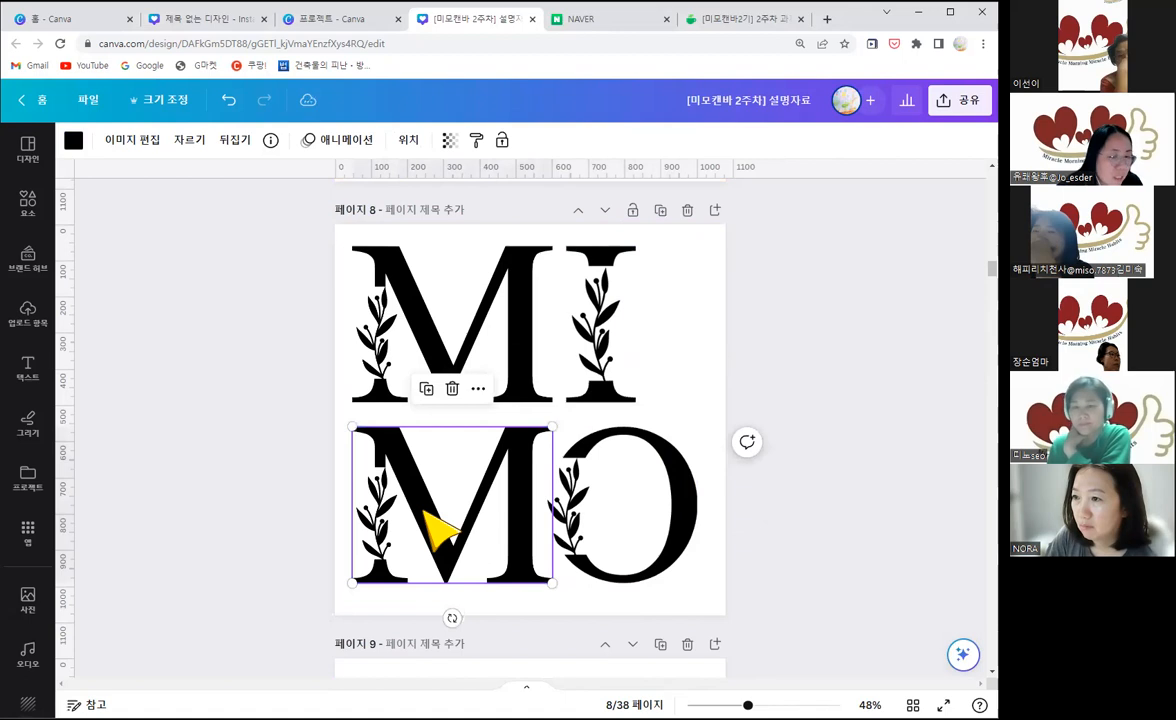
click(271, 141)
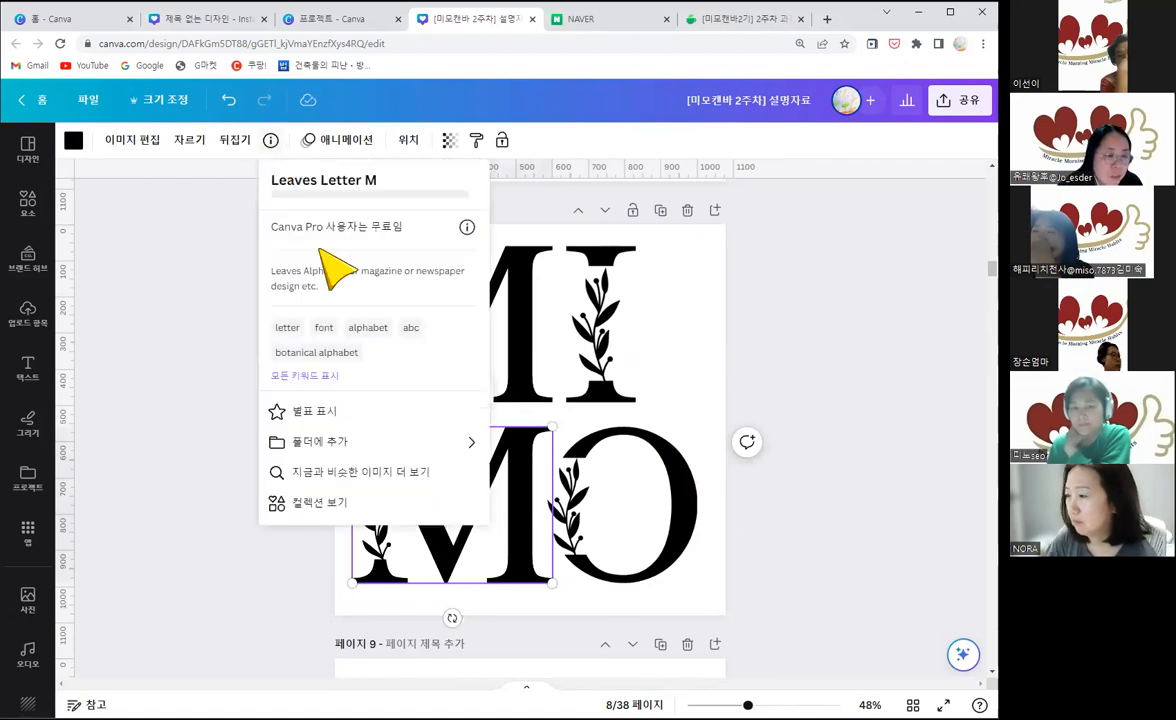
click(337, 481)
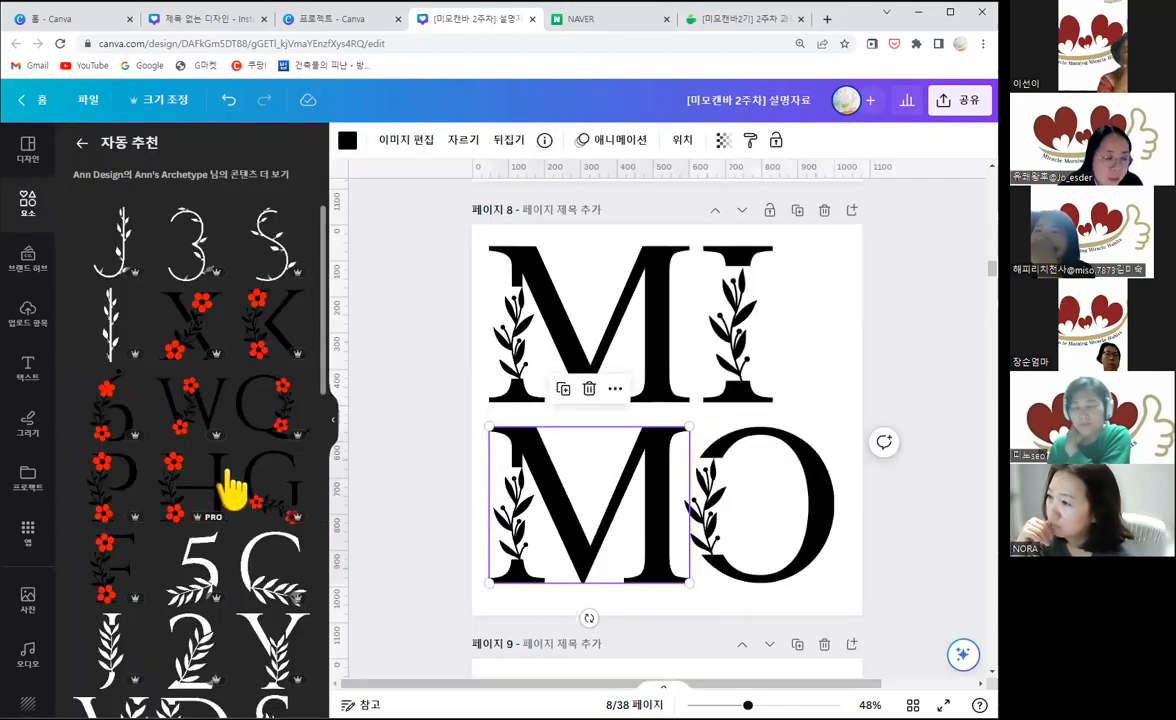
Step: Browse the recommended letters from Ann Design for ones that match the leaf-decorated M
scroll(231, 488, down, 3)
scroll(231, 488, down, 1)
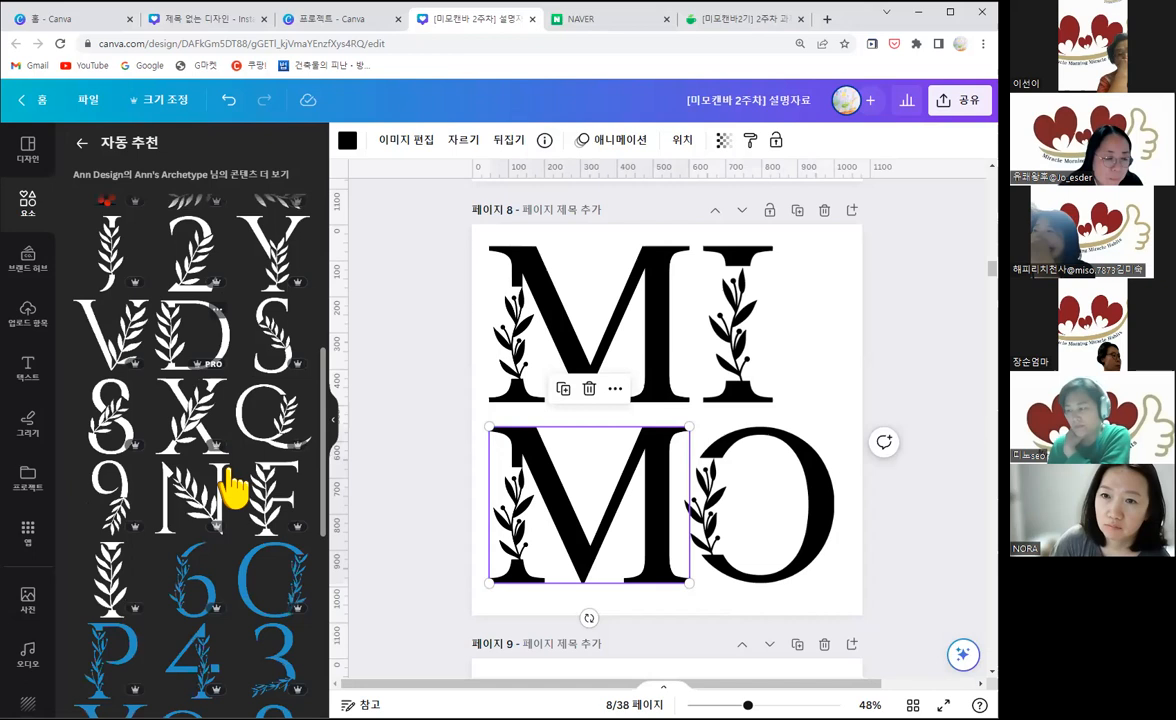
scroll(231, 488, down, 3)
scroll(231, 488, down, 2)
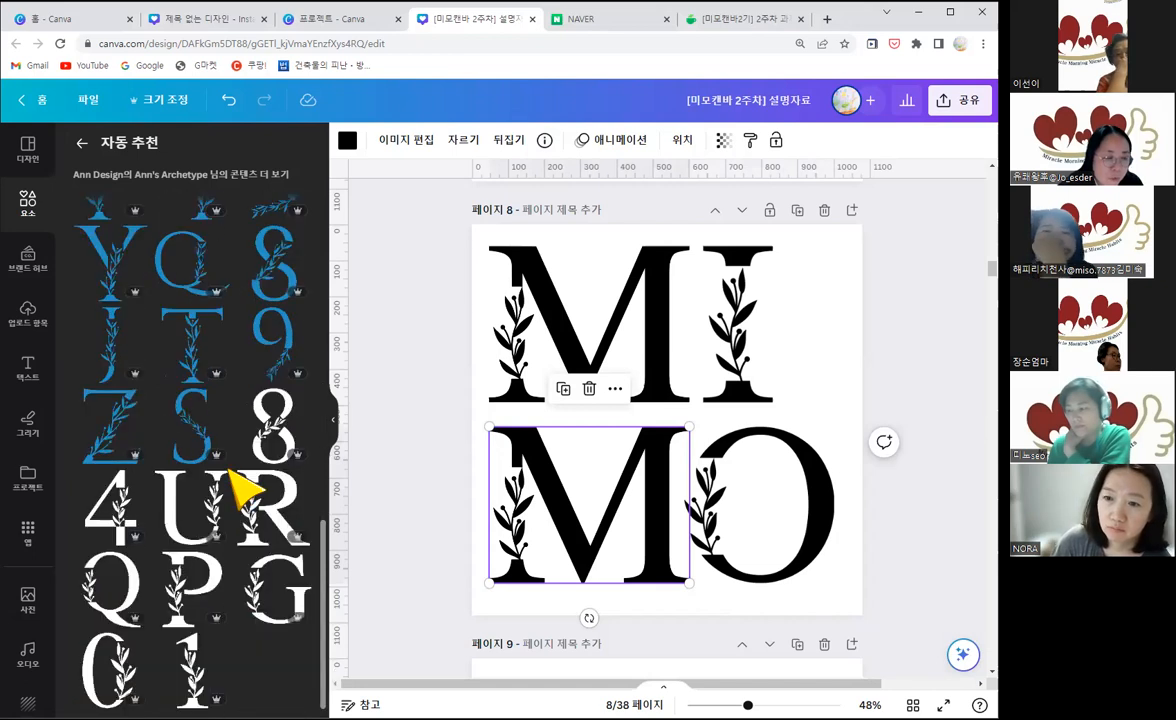
scroll(231, 488, down, 3)
scroll(240, 488, up, 2)
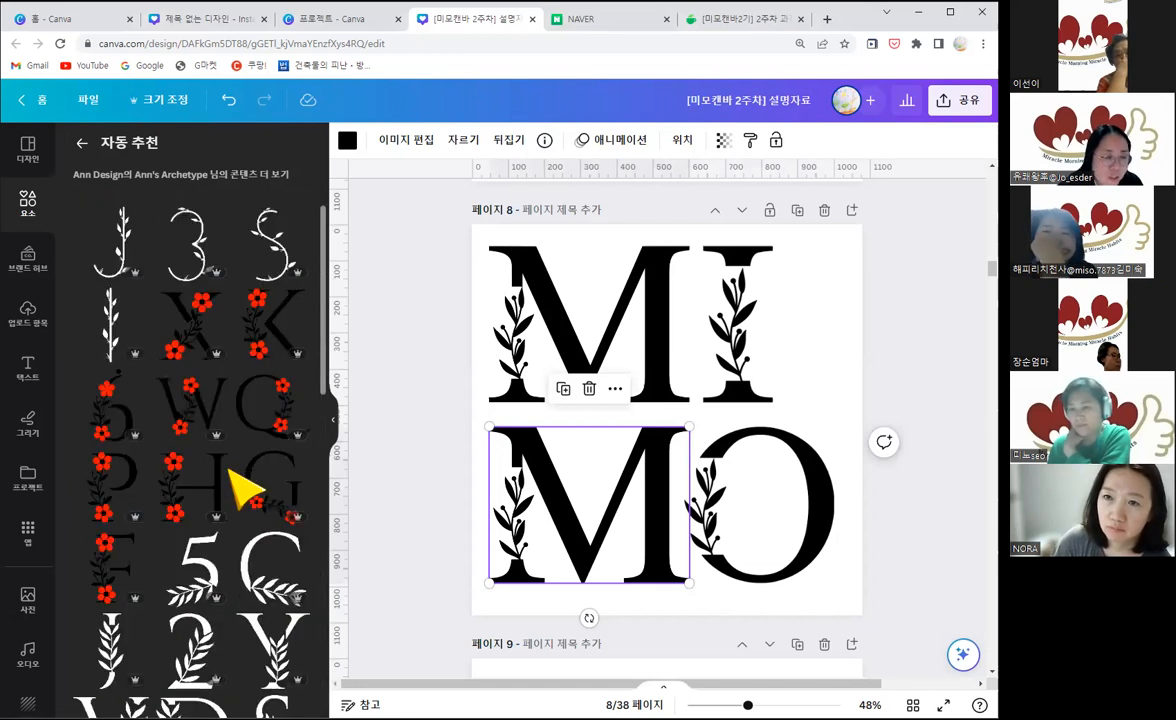
Step: Search the elements library for "m" and show all of the matching graphics
click(83, 143)
click(132, 151)
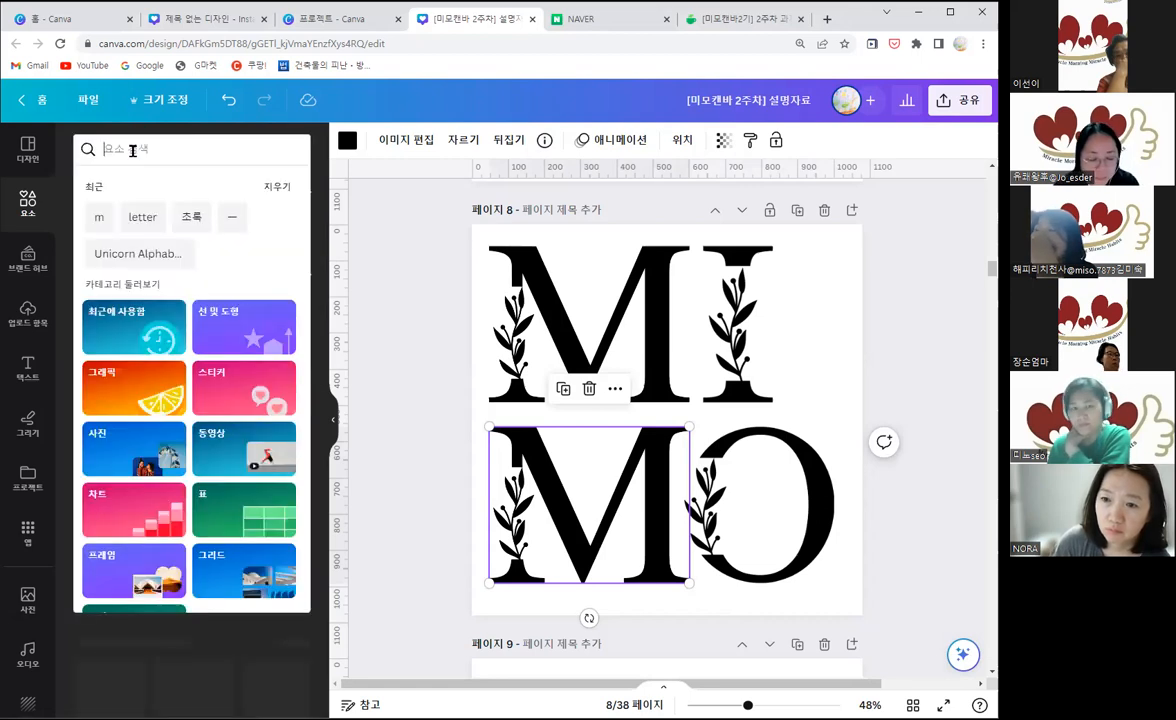
text(m)
key(Return)
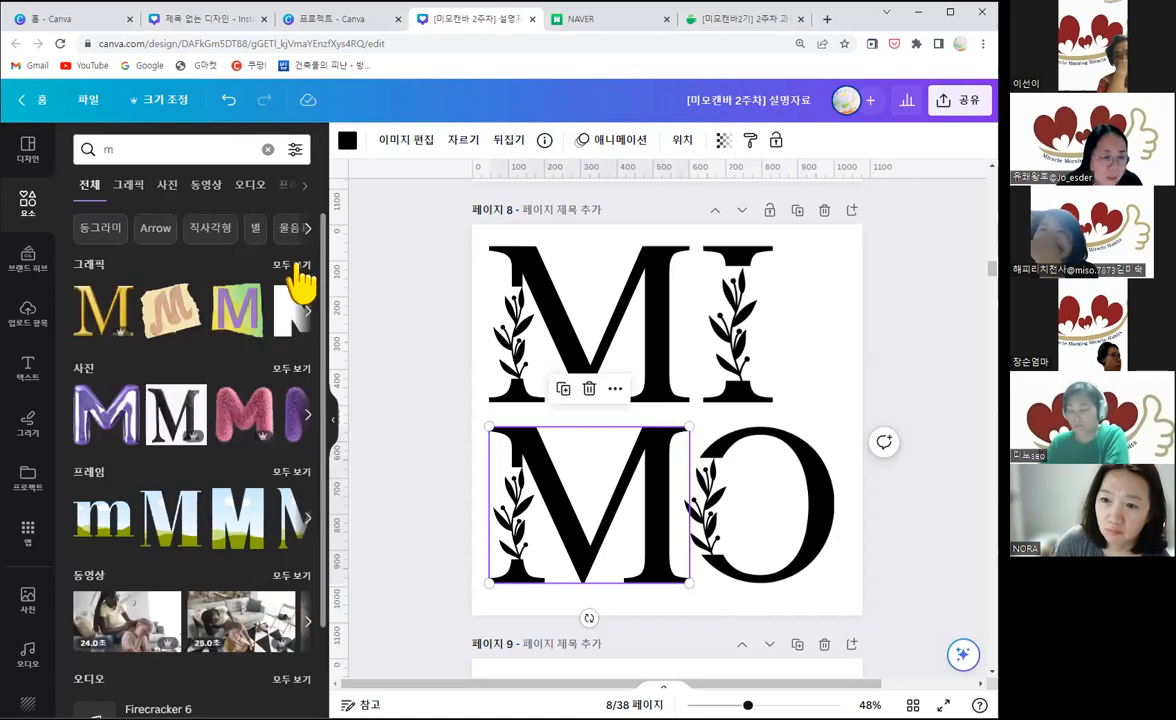
click(292, 264)
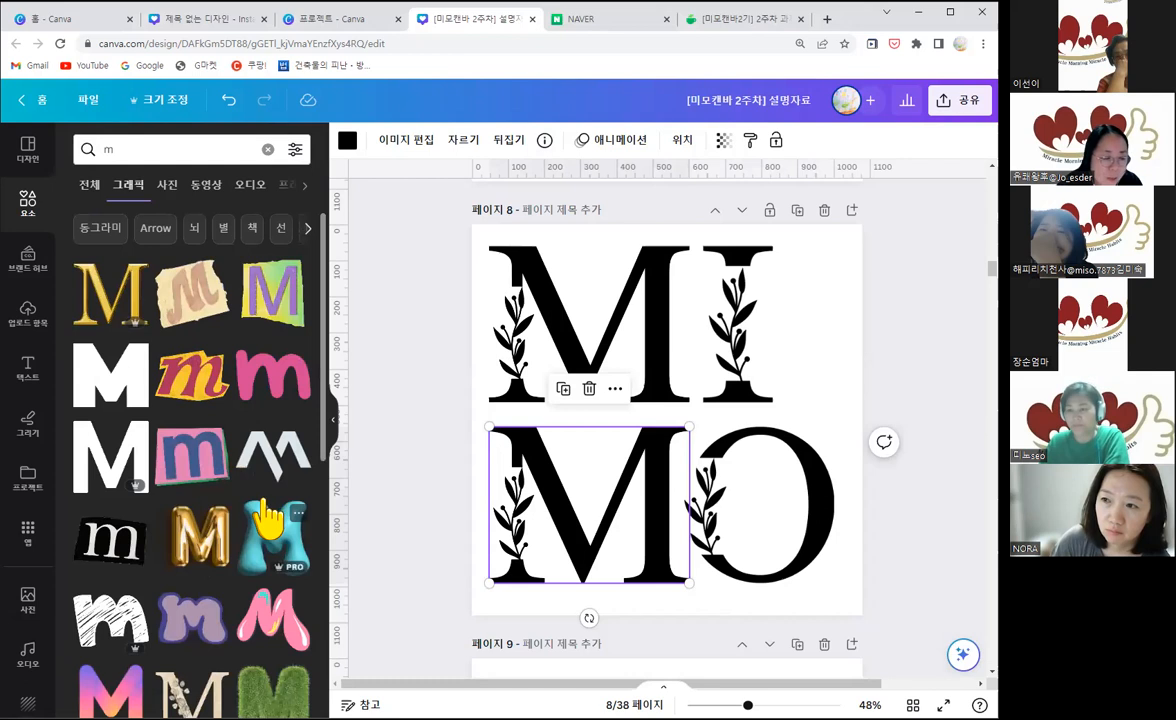
Step: Replace the lower leaf-decorated M on page 8 with the thin-line slanted M graphic and enlarge it
scroll(268, 518, down, 4)
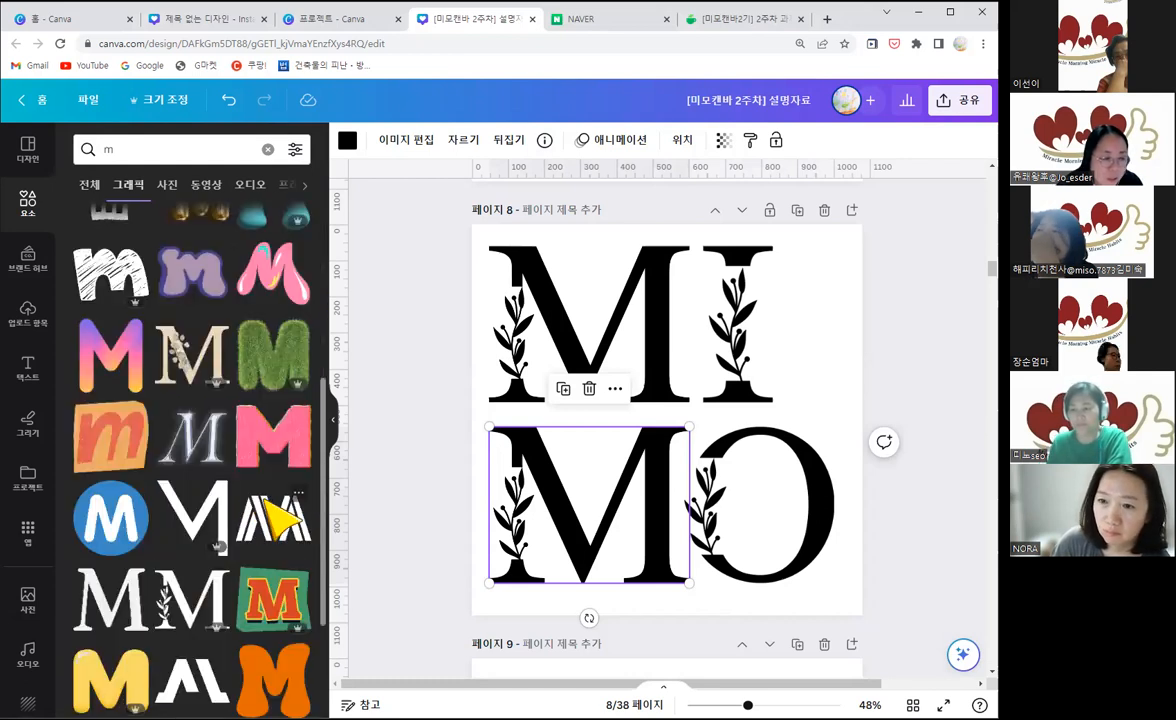
scroll(270, 515, down, 2)
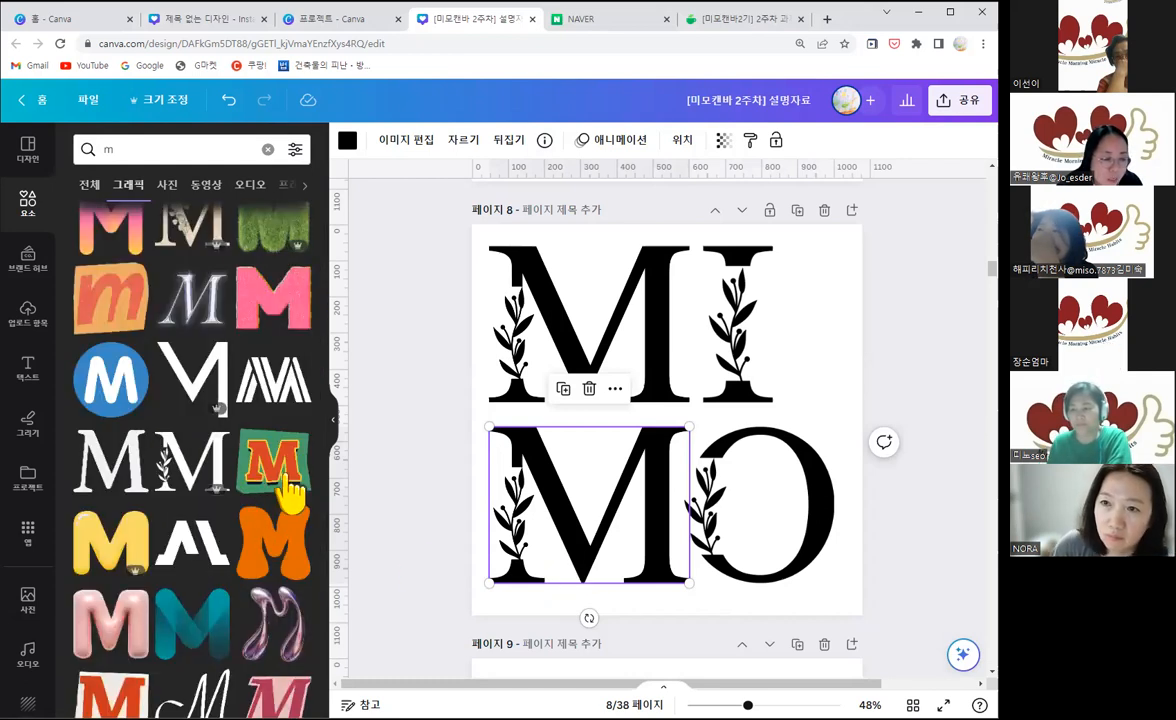
scroll(288, 495, down, 2)
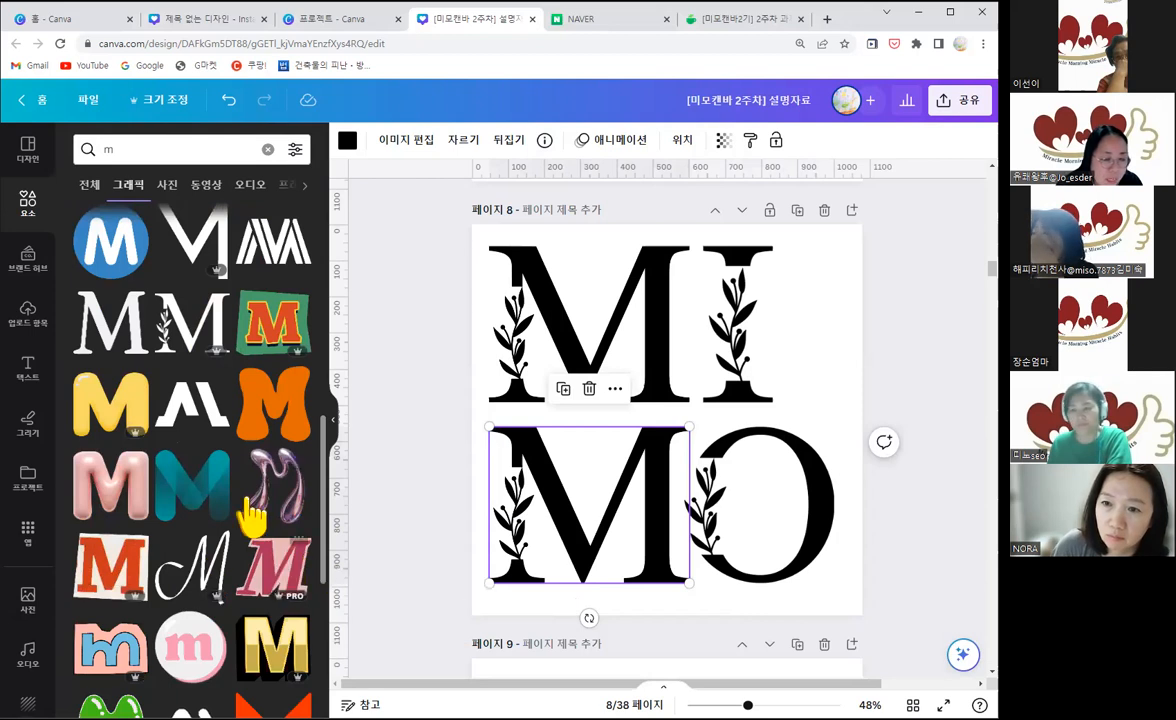
scroll(236, 538, down, 3)
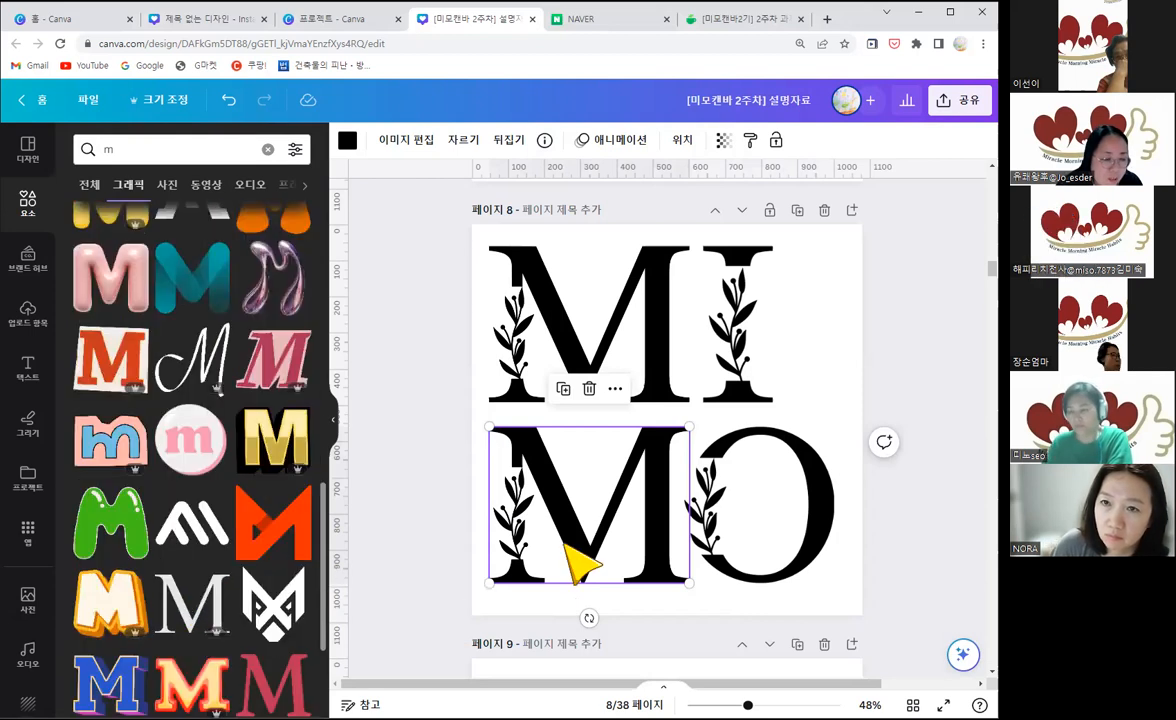
scroll(440, 500, down, 2)
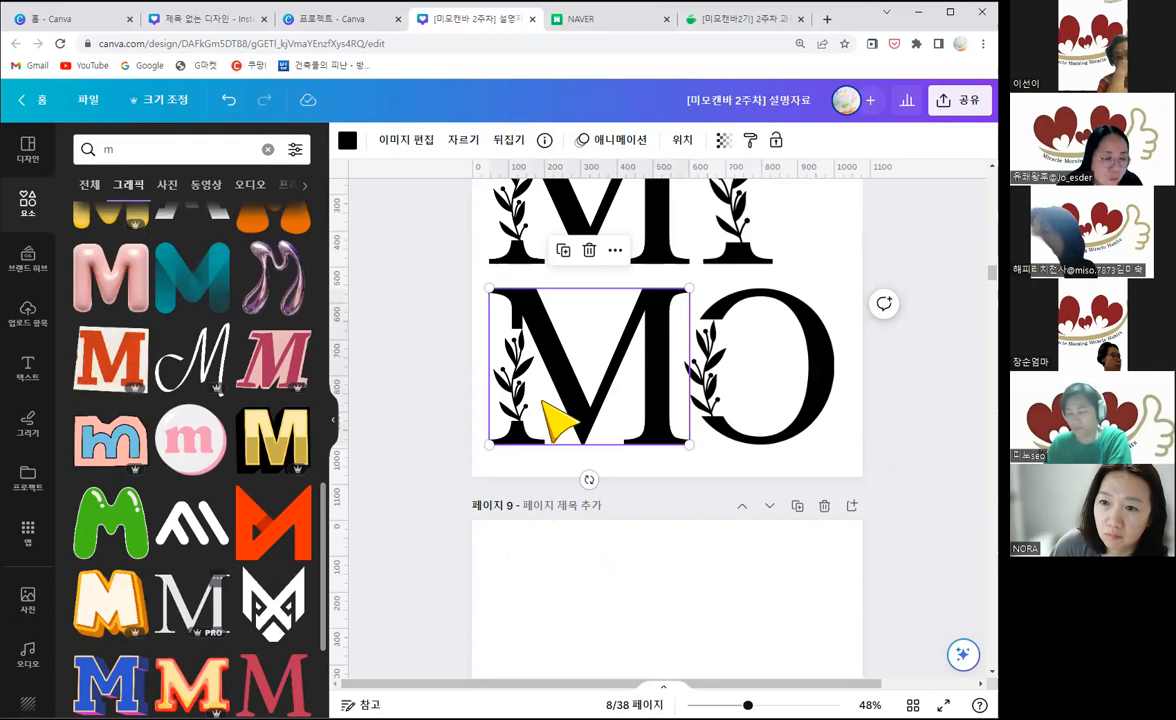
scroll(220, 540, down, 2)
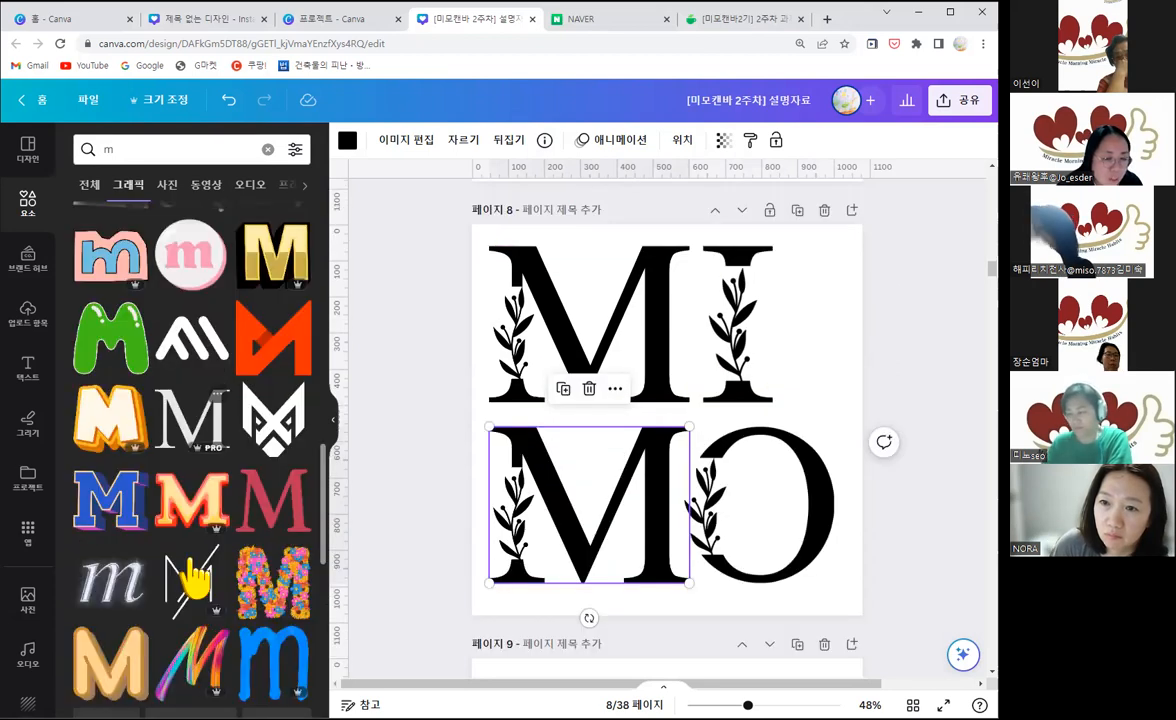
click(193, 578)
drag(528, 465, 565, 458)
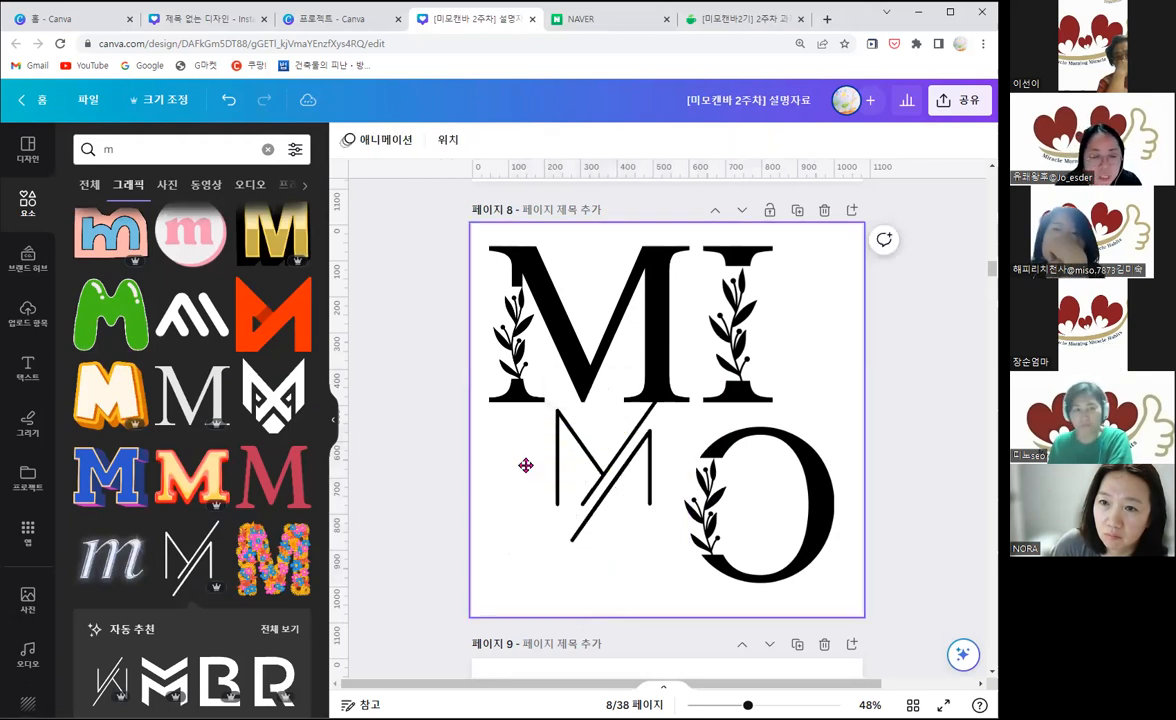
click(526, 465)
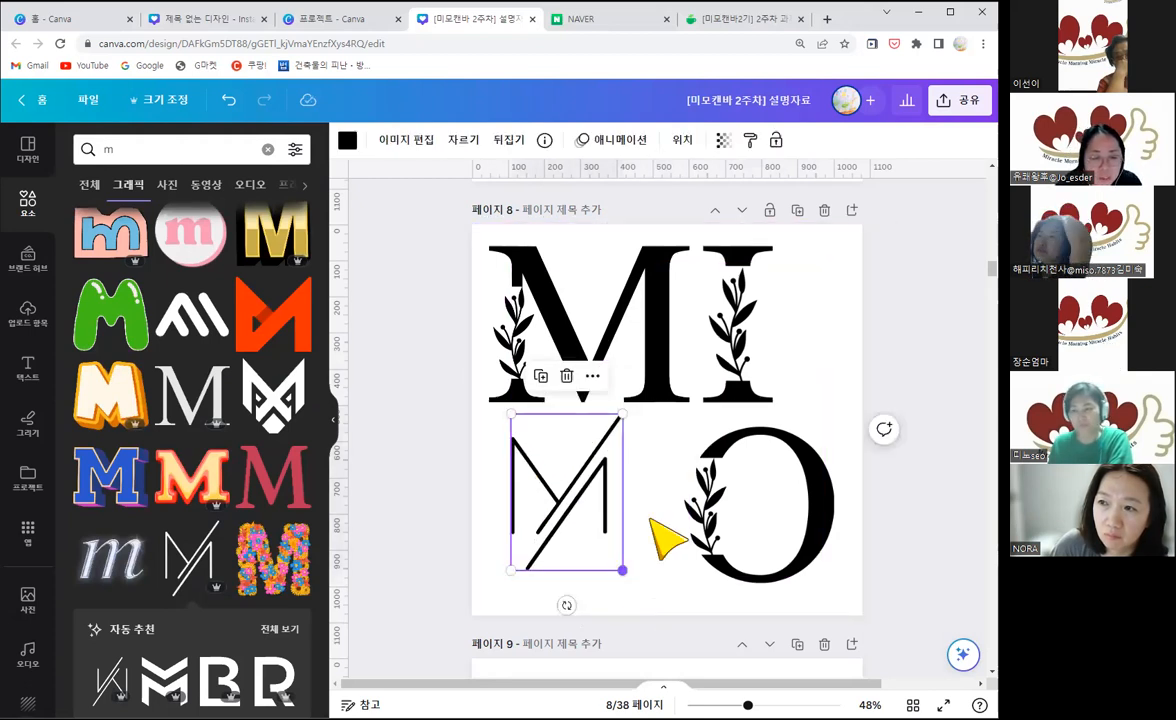
drag(622, 570, 644, 600)
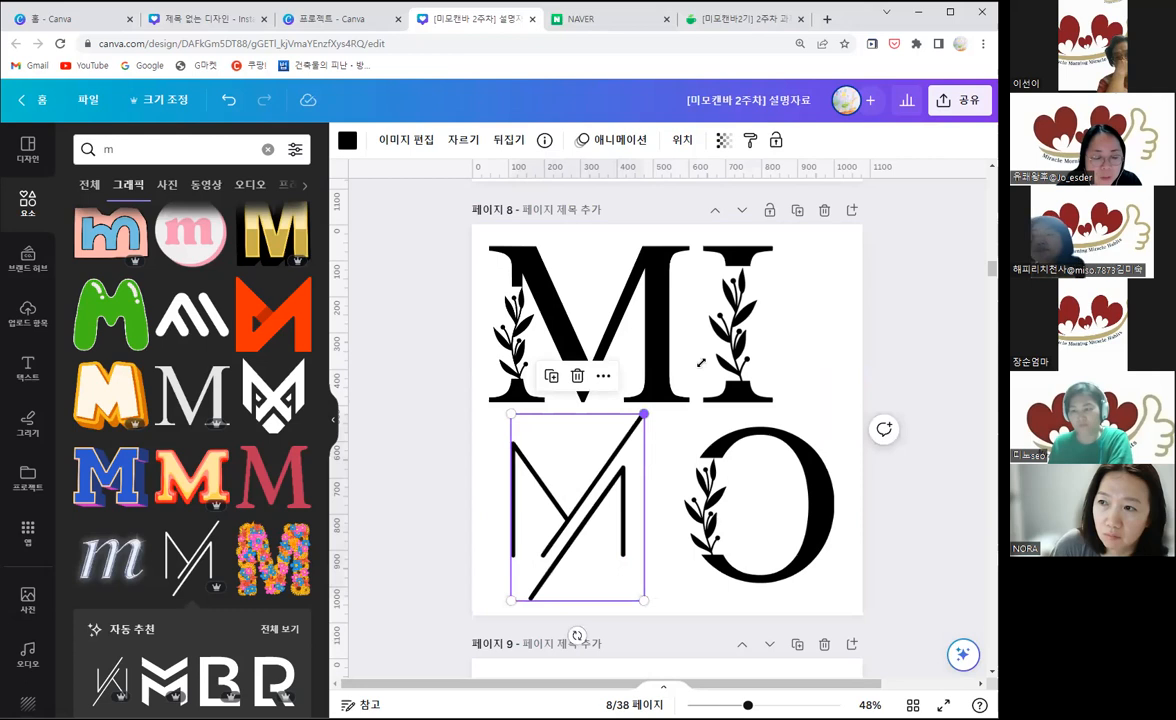
drag(701, 363, 695, 342)
drag(652, 444, 627, 447)
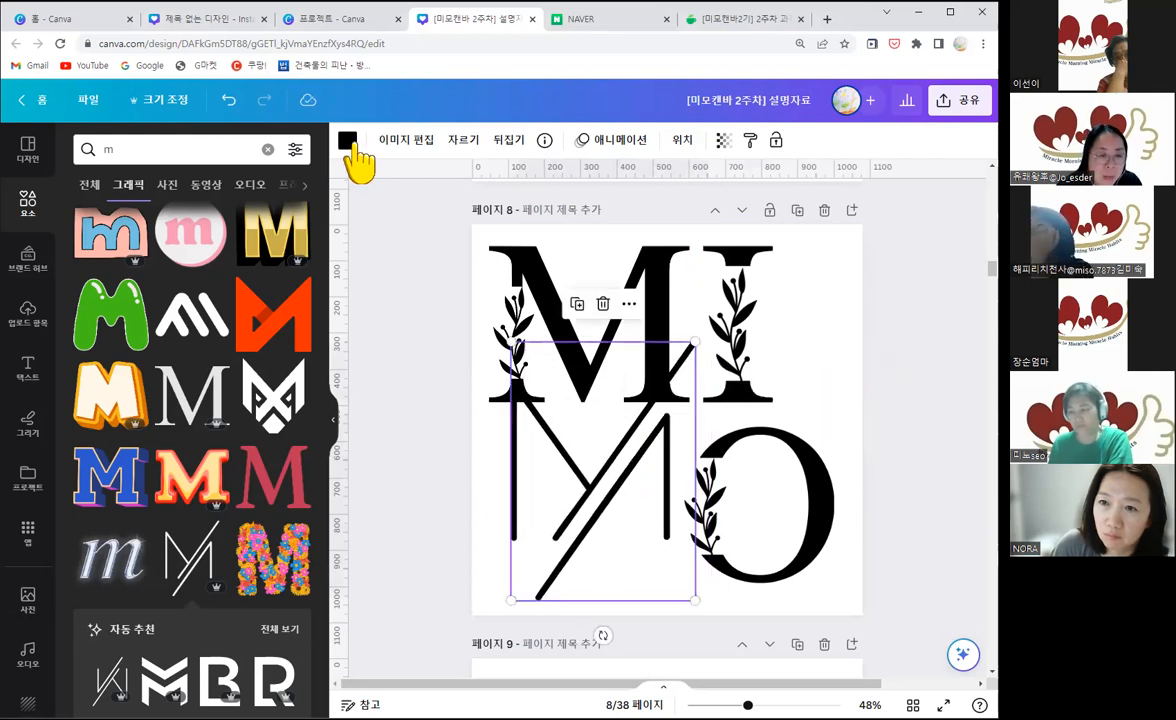
Step: Recolour the thin-line M on page 8 dark red, then resize and reposition it beside the O
click(347, 141)
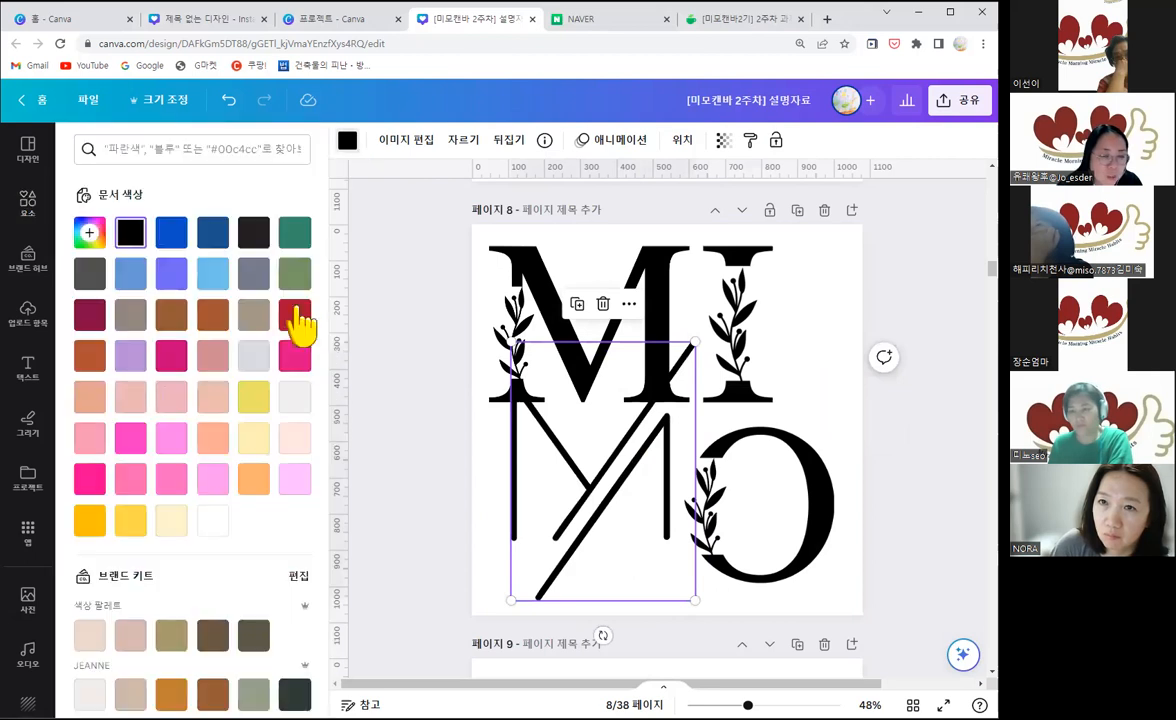
click(295, 316)
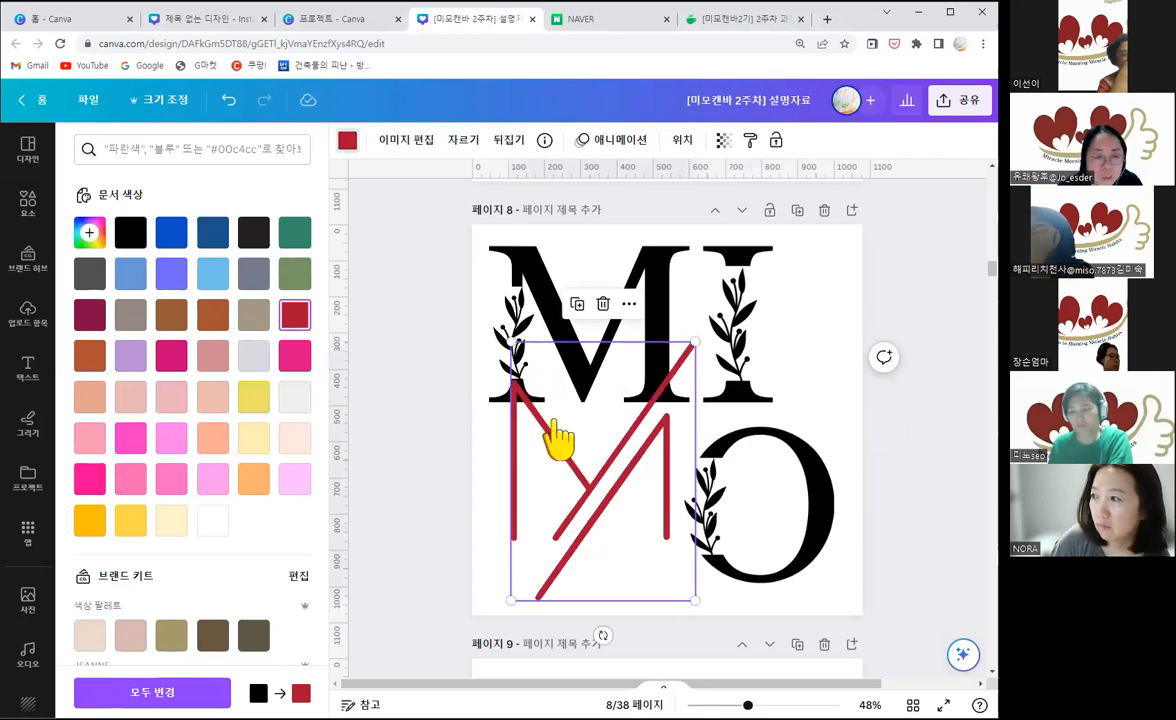
drag(536, 348, 554, 366)
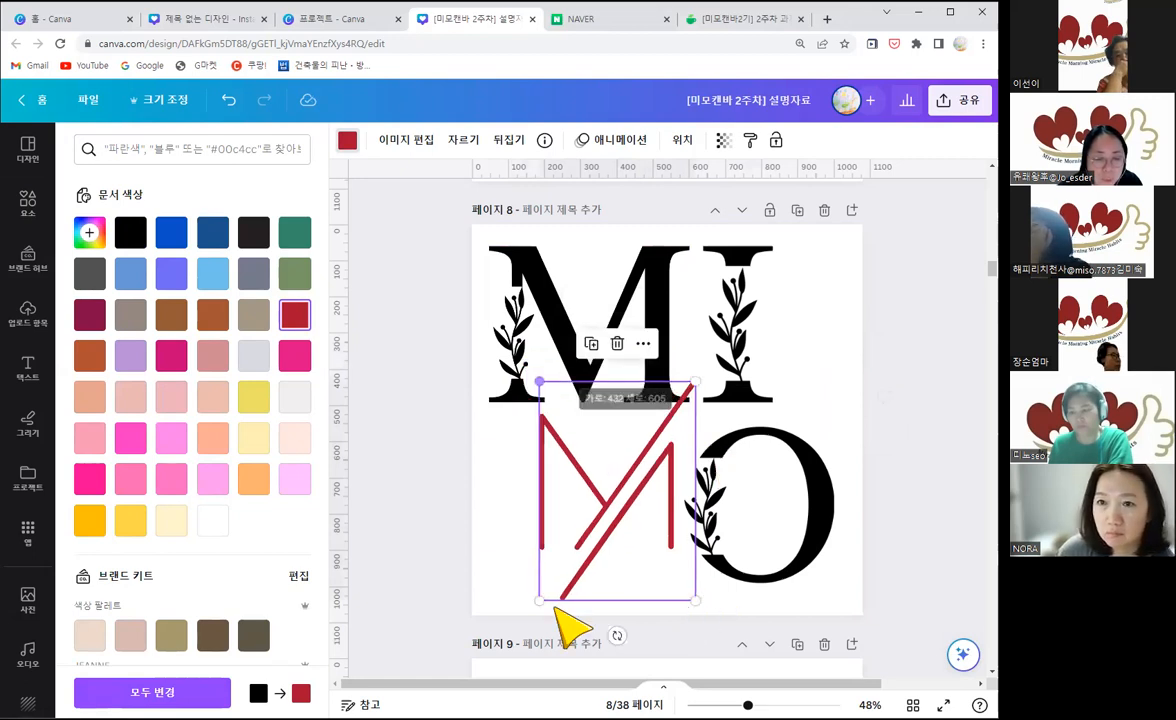
drag(620, 537, 638, 519)
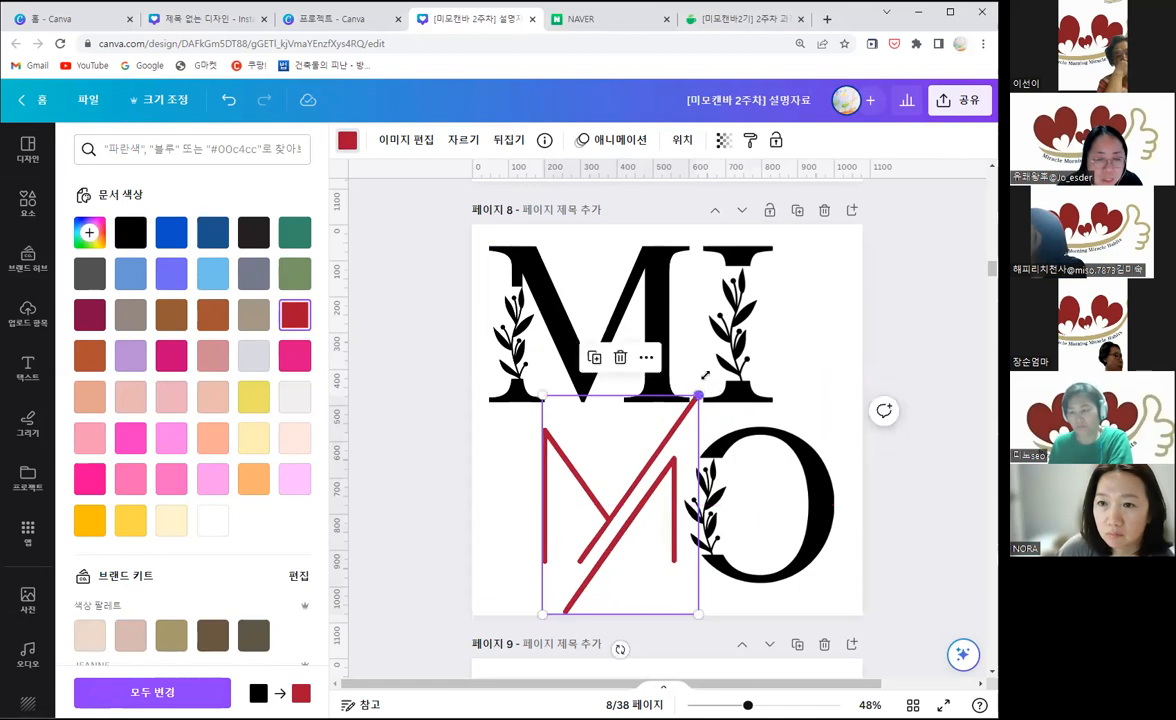
drag(705, 375, 717, 358)
drag(625, 491, 613, 490)
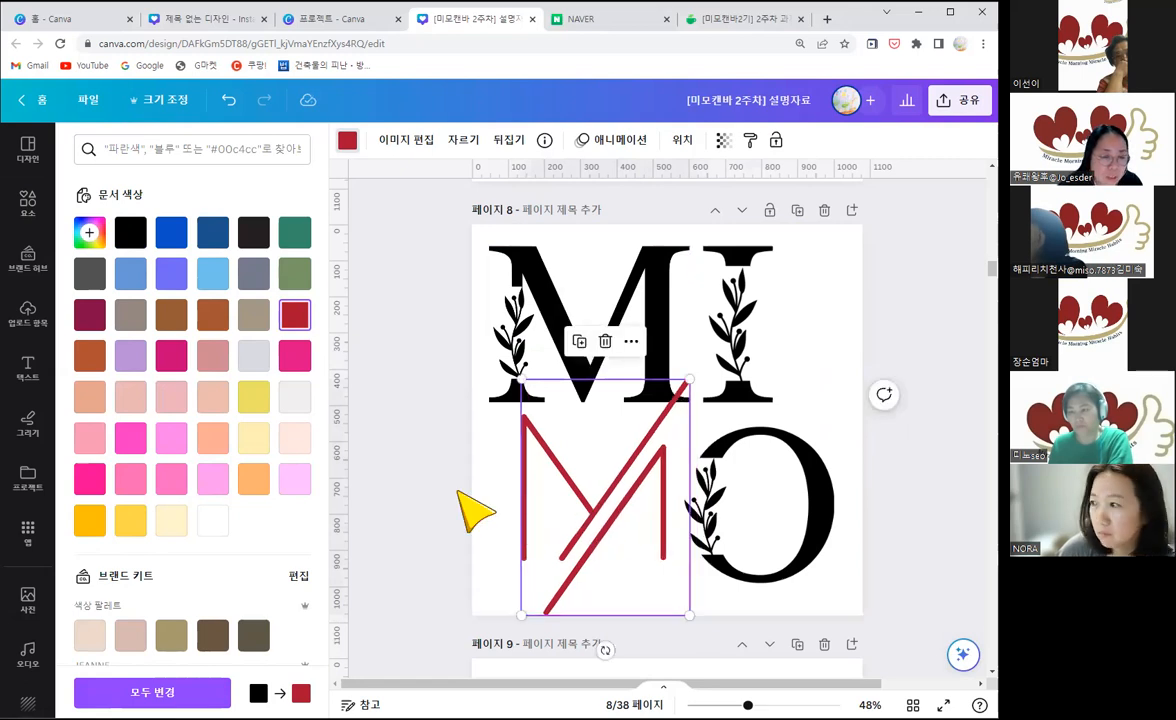
Step: Add the rainbow brush-stroke M graphic to page 8, shrink it over the O, and delete the red thin-line M
click(28, 203)
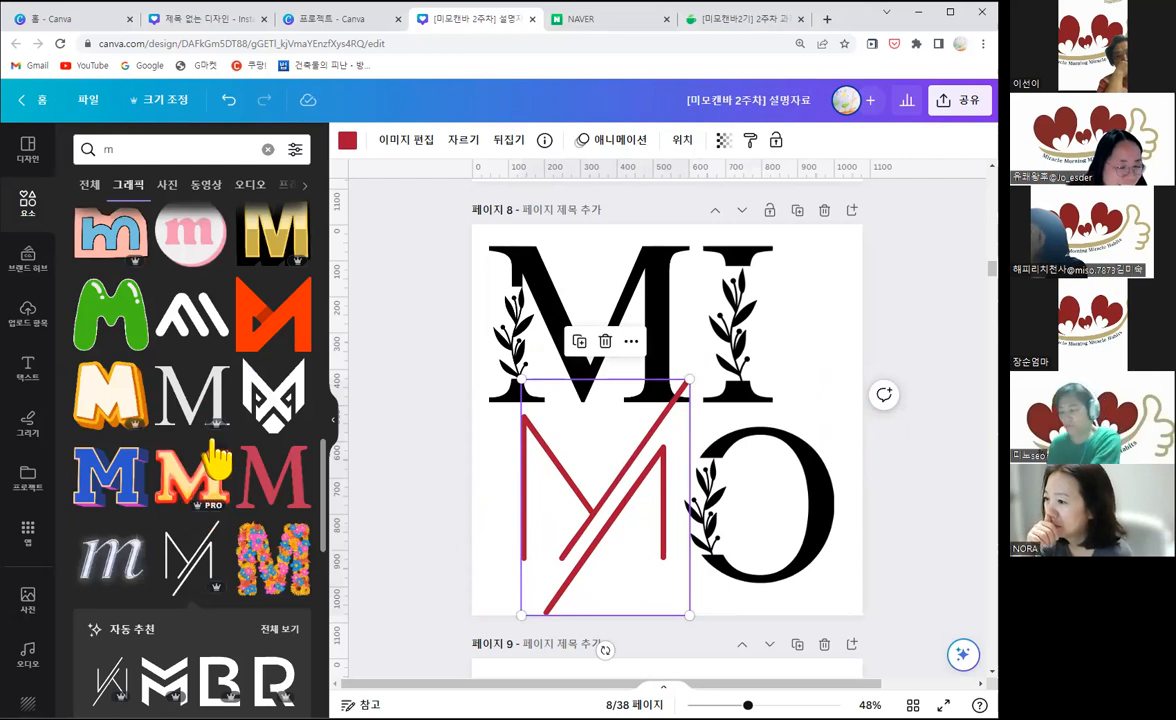
scroll(230, 500, down, 2)
scroll(245, 555, down, 2)
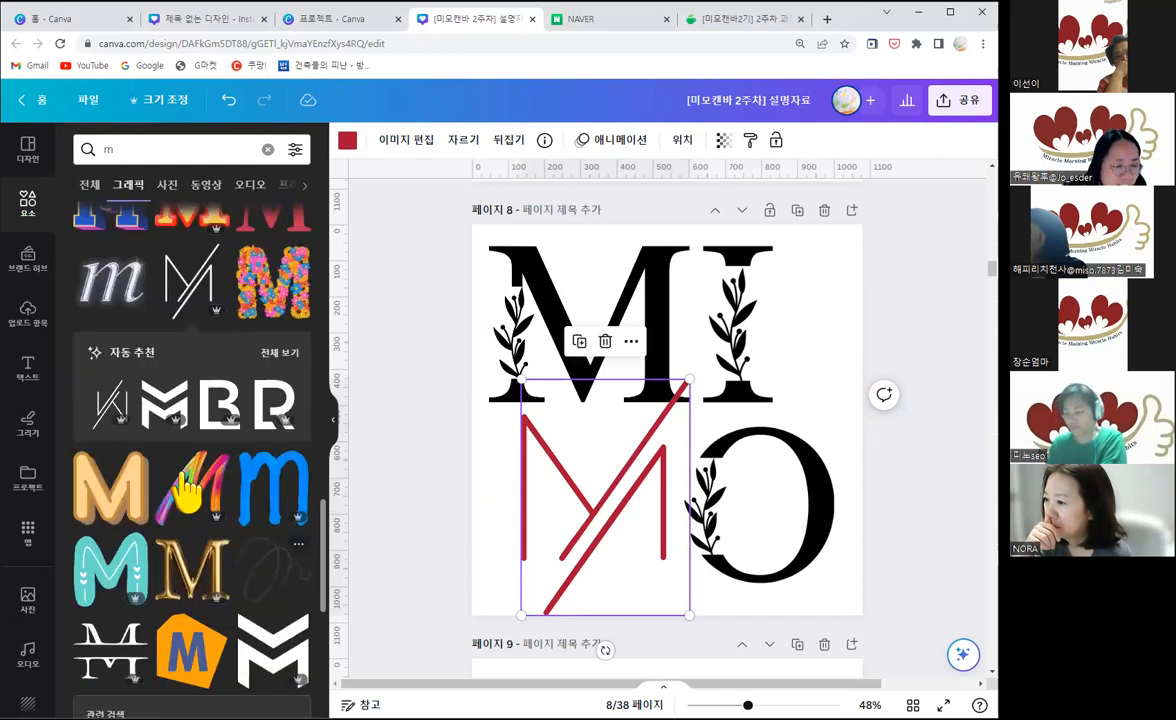
click(190, 490)
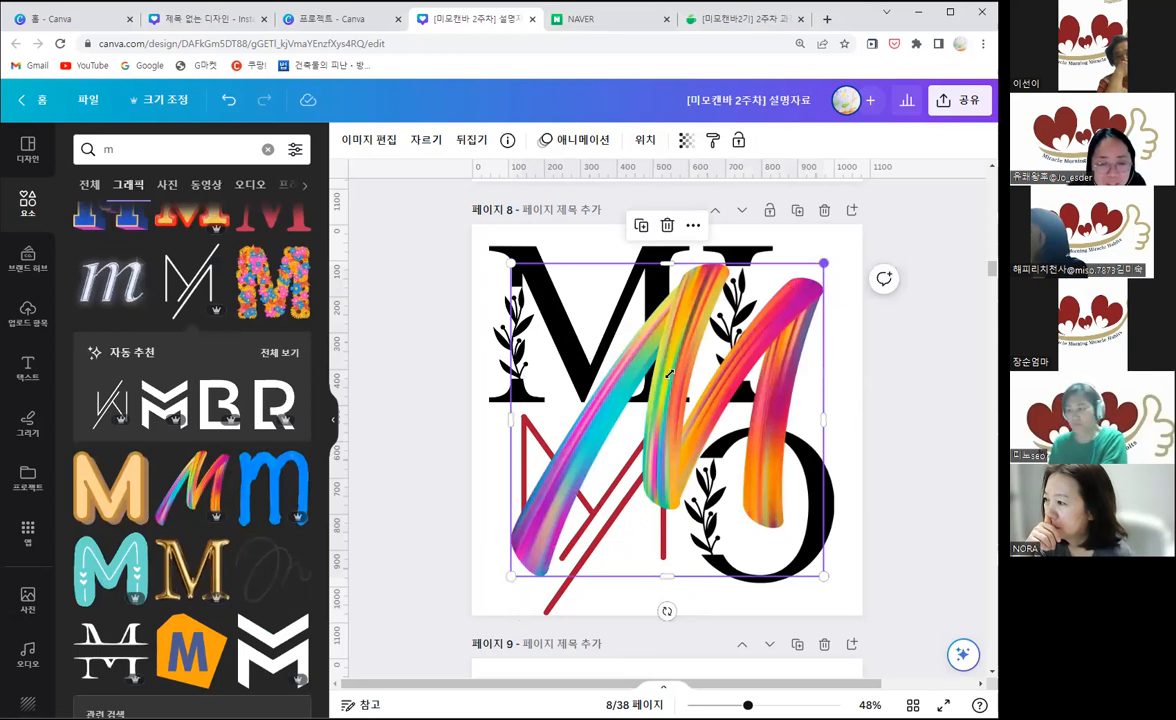
drag(670, 373, 689, 398)
drag(599, 462, 743, 462)
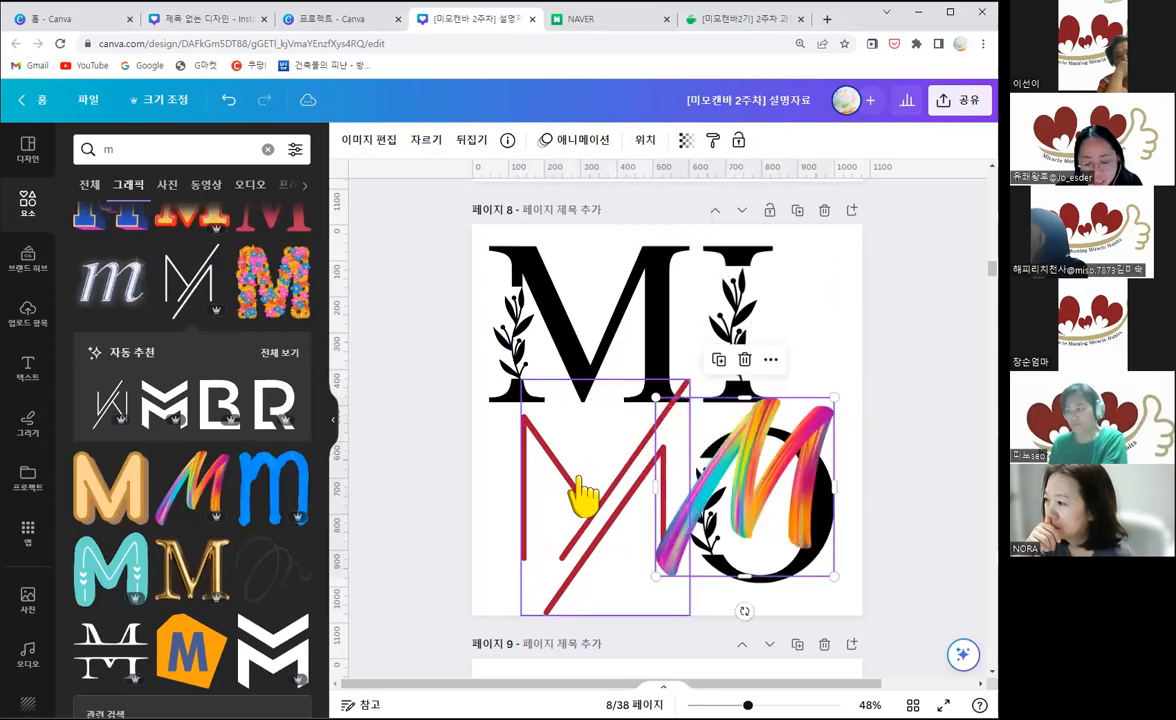
click(577, 480)
key(Delete)
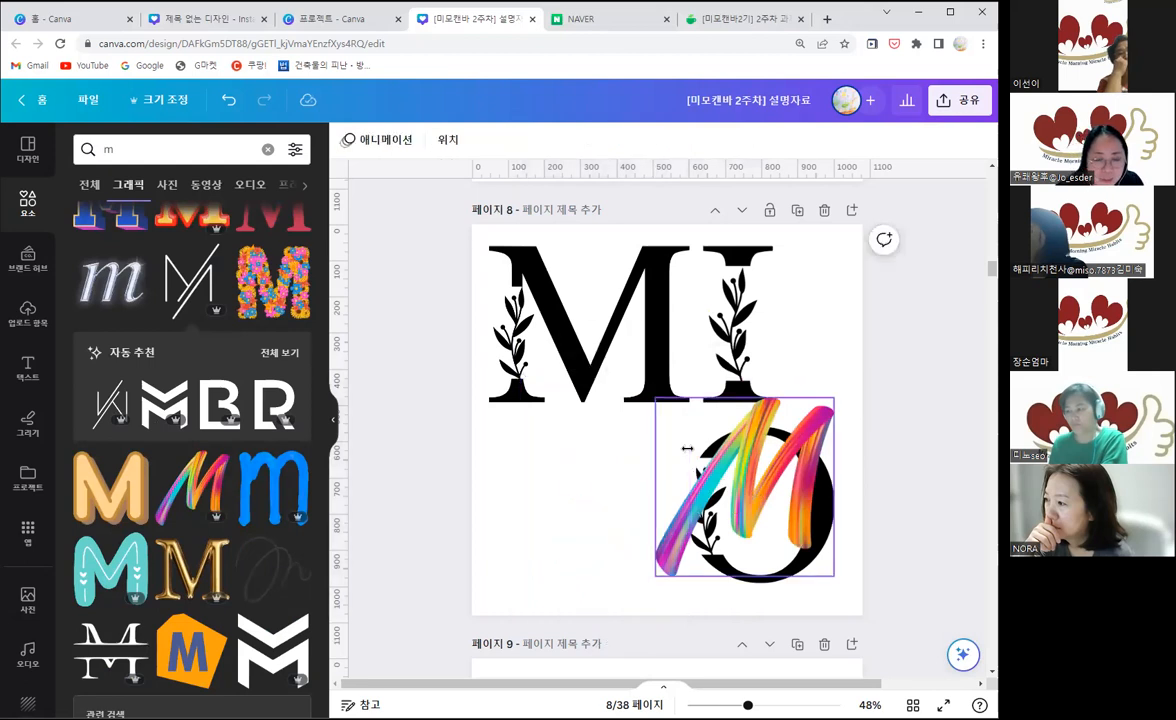
Step: Move the rainbow brush-stroke M to the start of page 8's lower row and enlarge it to about 658 × 658
drag(687, 449, 542, 455)
drag(722, 391, 737, 385)
drag(621, 499, 596, 519)
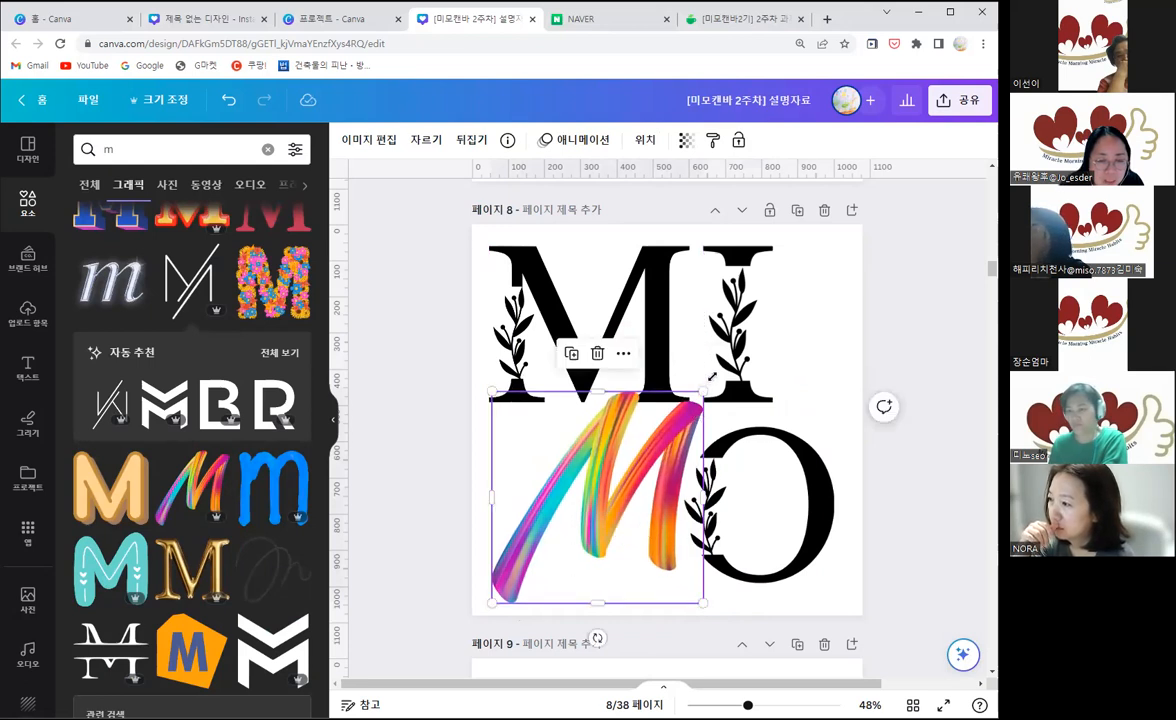
drag(712, 376, 713, 381)
drag(633, 483, 634, 467)
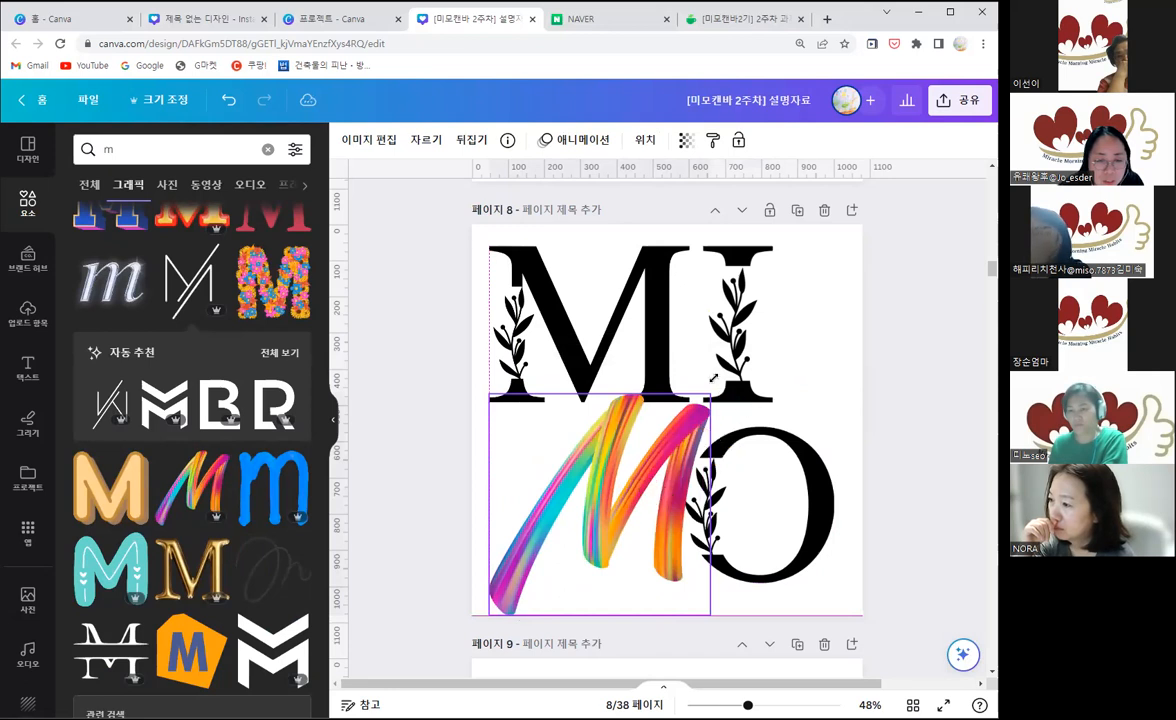
drag(711, 380, 727, 364)
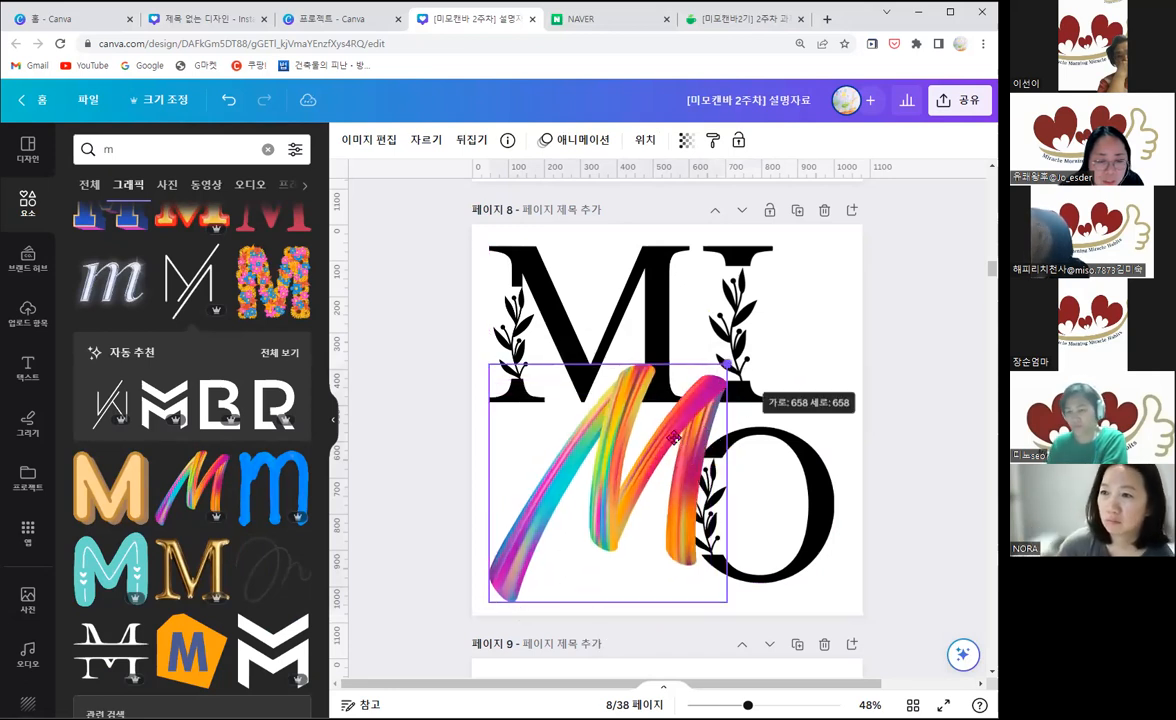
drag(677, 428, 671, 441)
Step: Shift the O on page 8 slightly towards the rainbow M and bring it to the front of the layers
drag(812, 539, 808, 531)
right_click(811, 462)
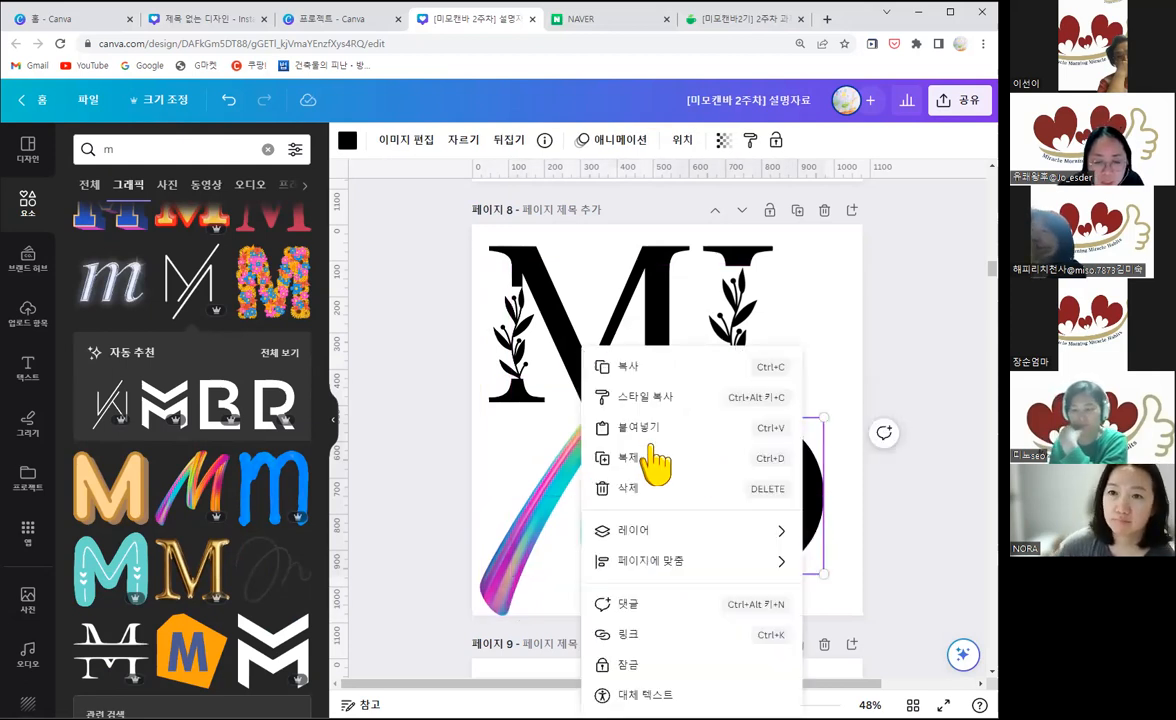
mouse_move(645, 532)
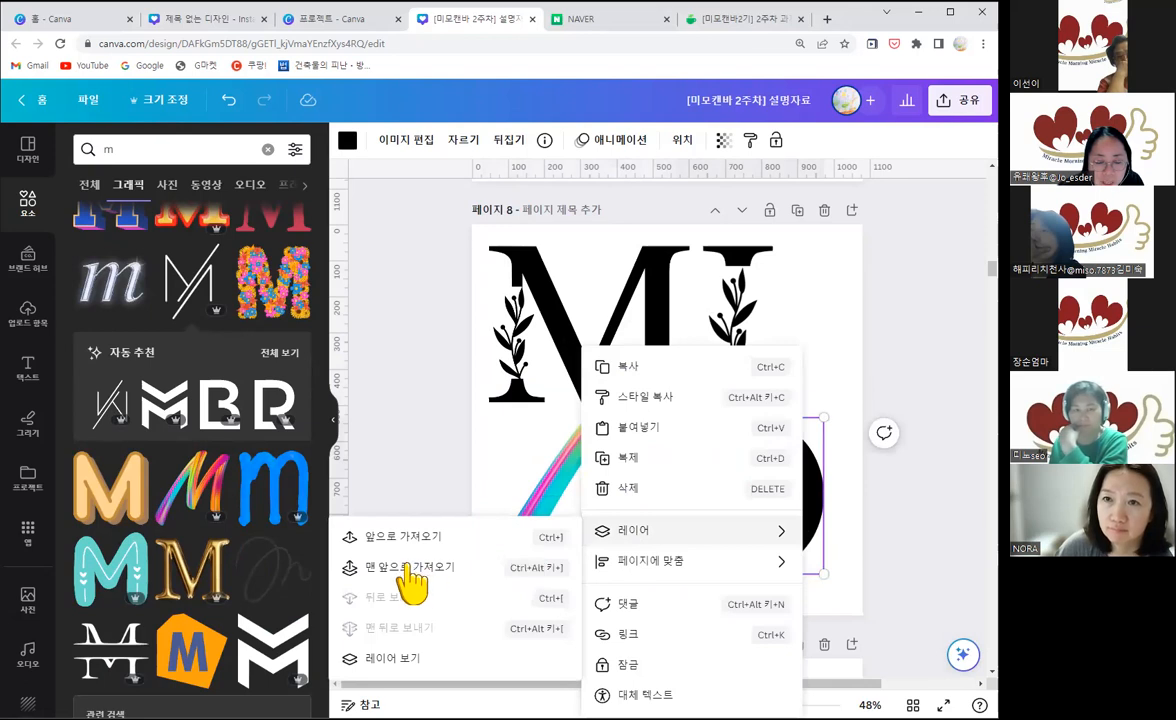
click(409, 569)
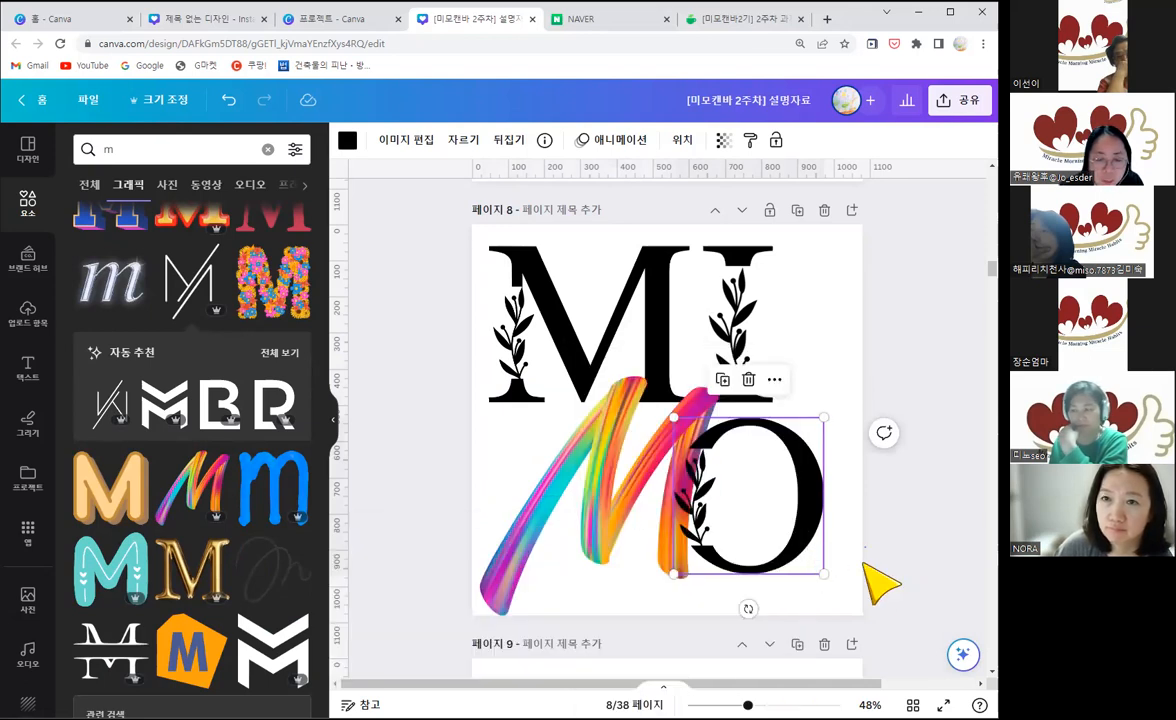
click(866, 565)
click(797, 539)
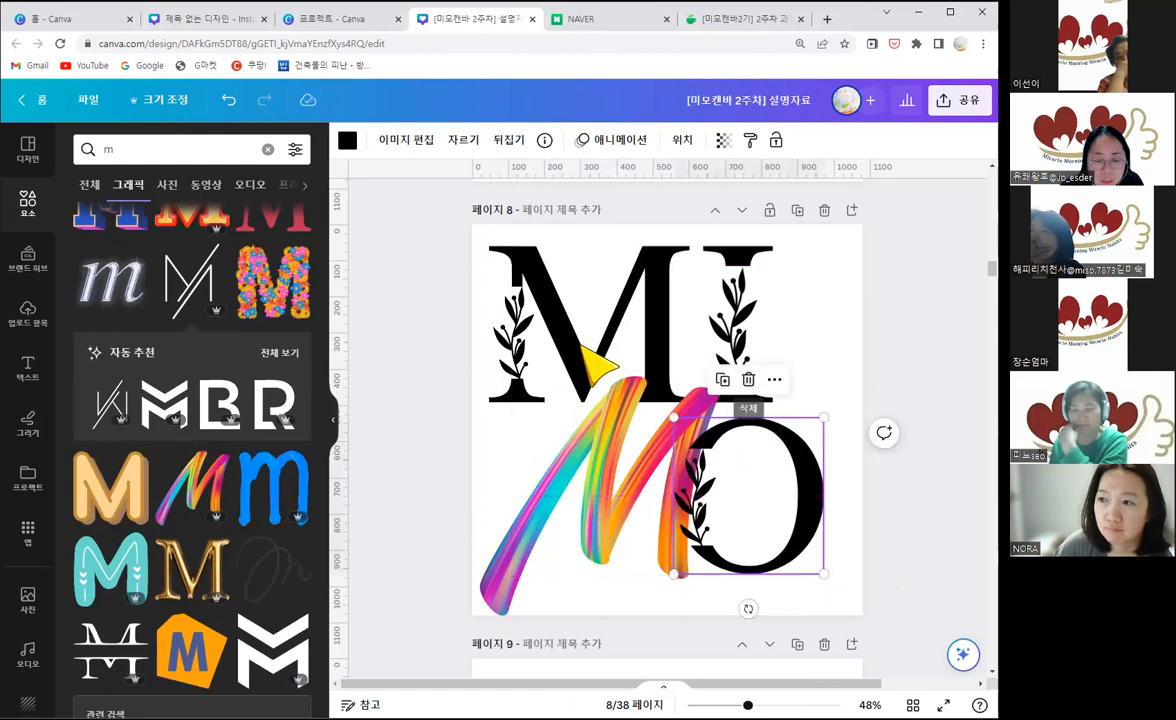
click(861, 518)
Step: Recolour the leafy letter I on page 7 bright blue using the document colours
scroll(782, 386, up, 2)
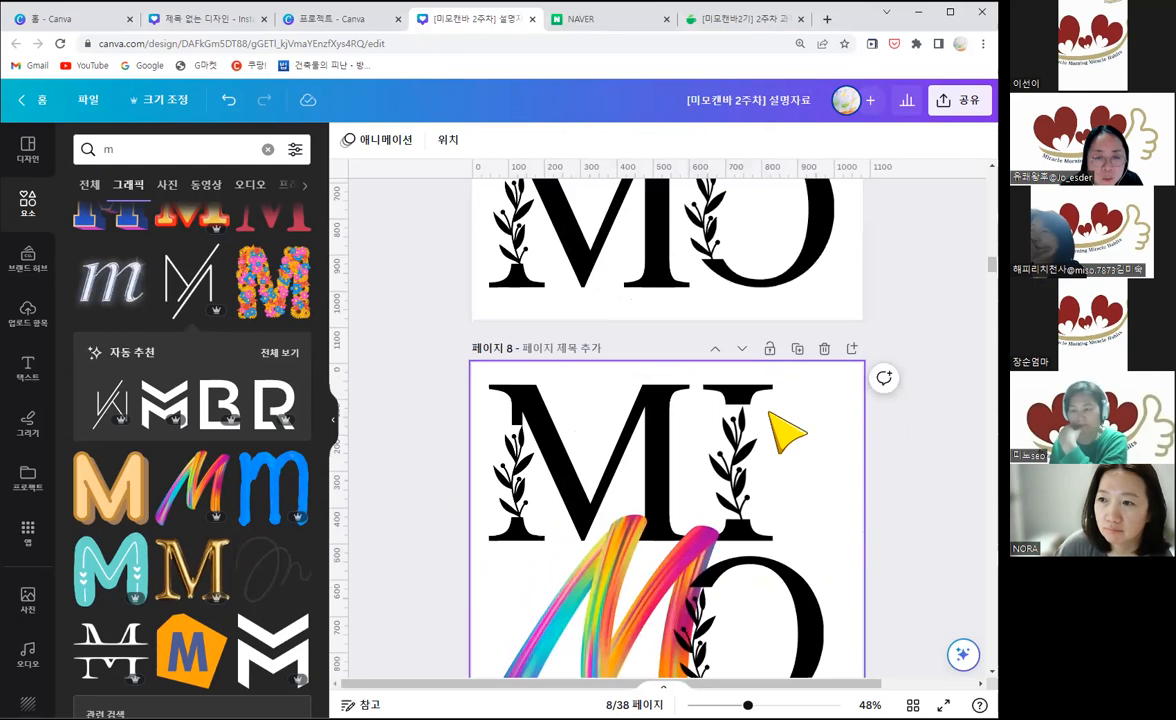
scroll(770, 390, up, 3)
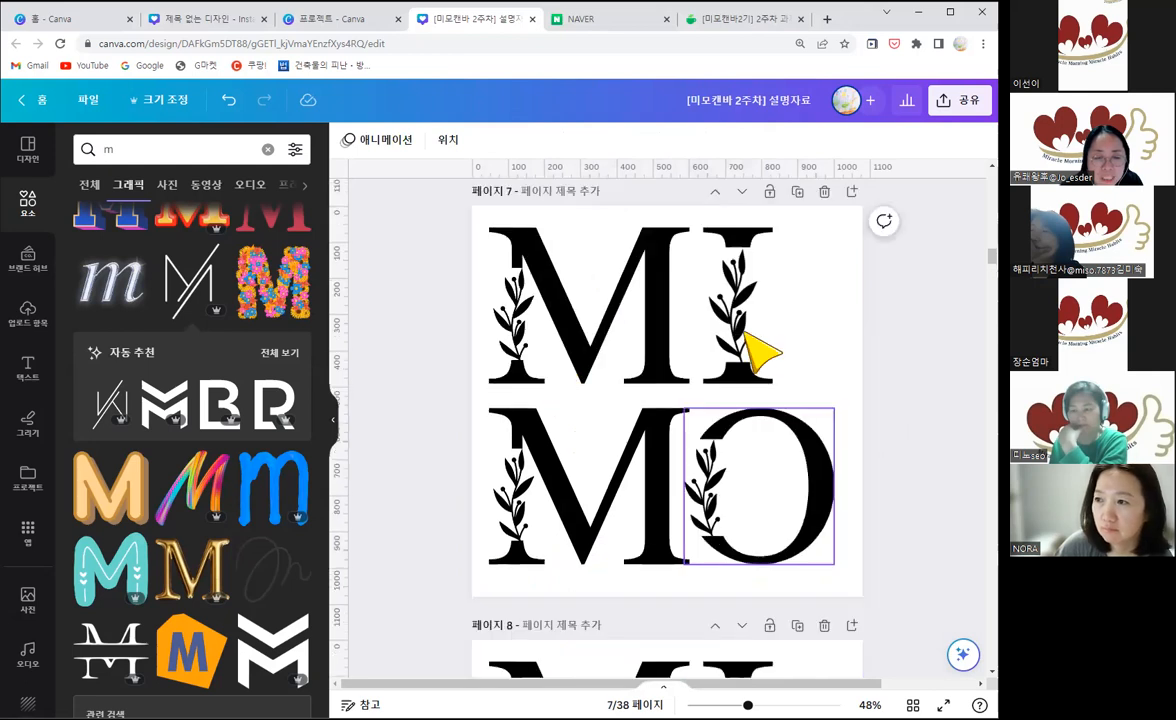
click(686, 490)
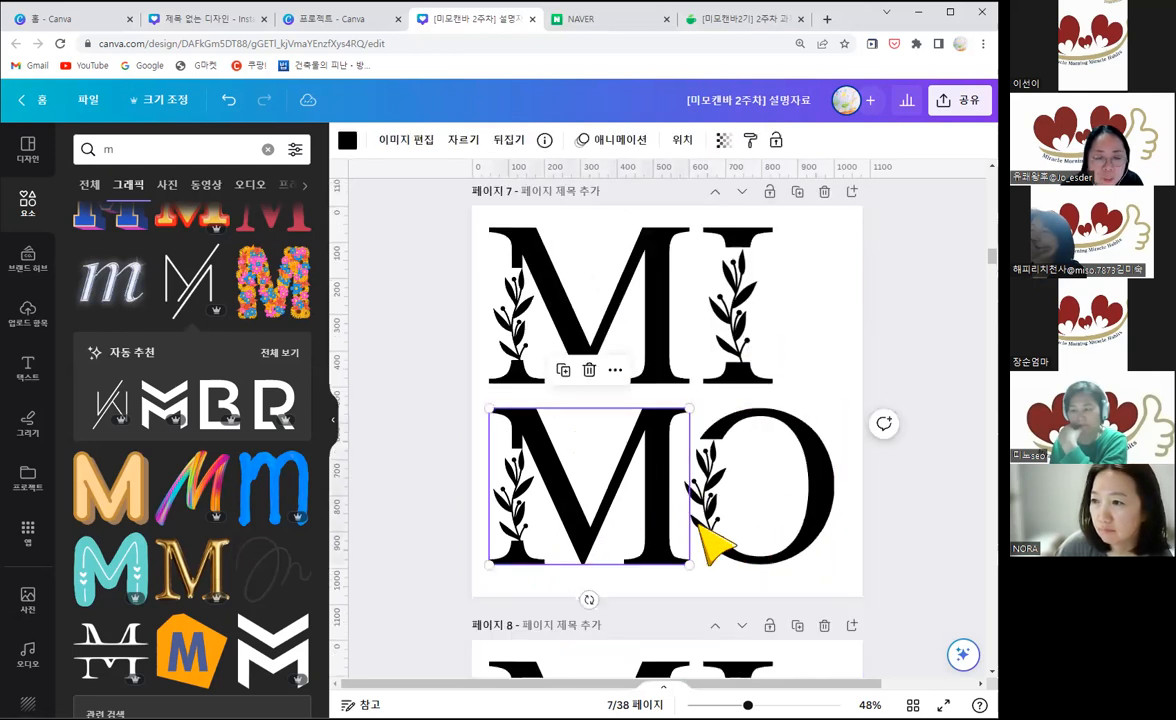
click(718, 540)
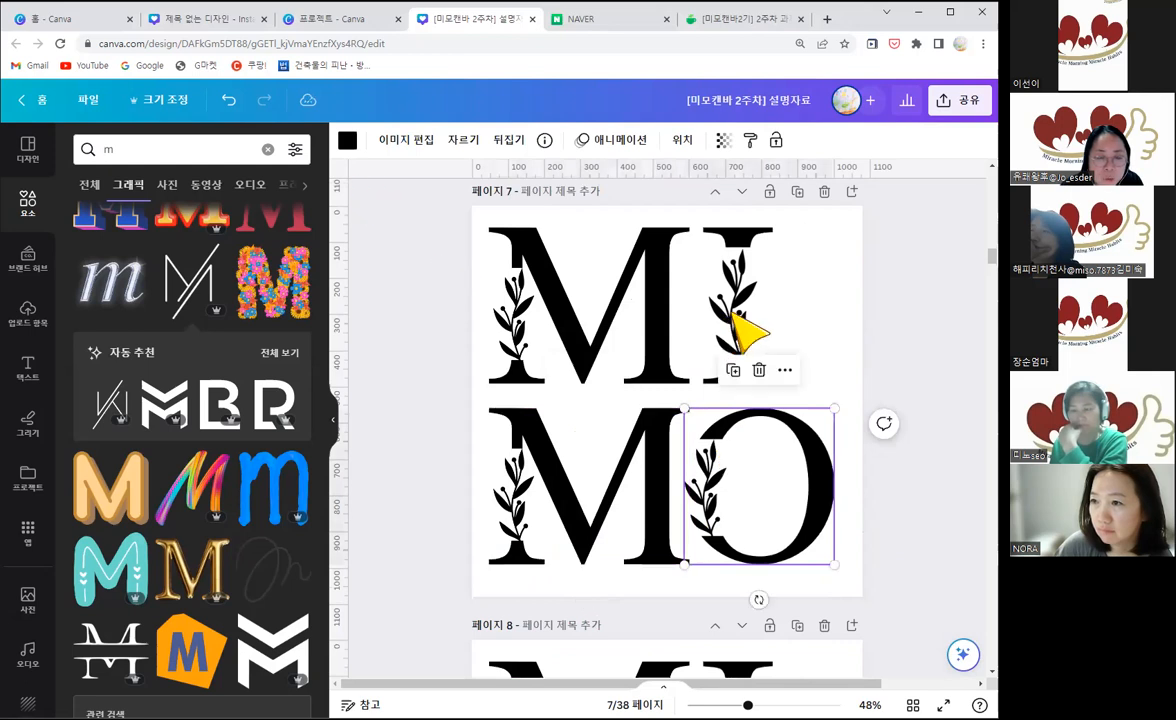
click(348, 142)
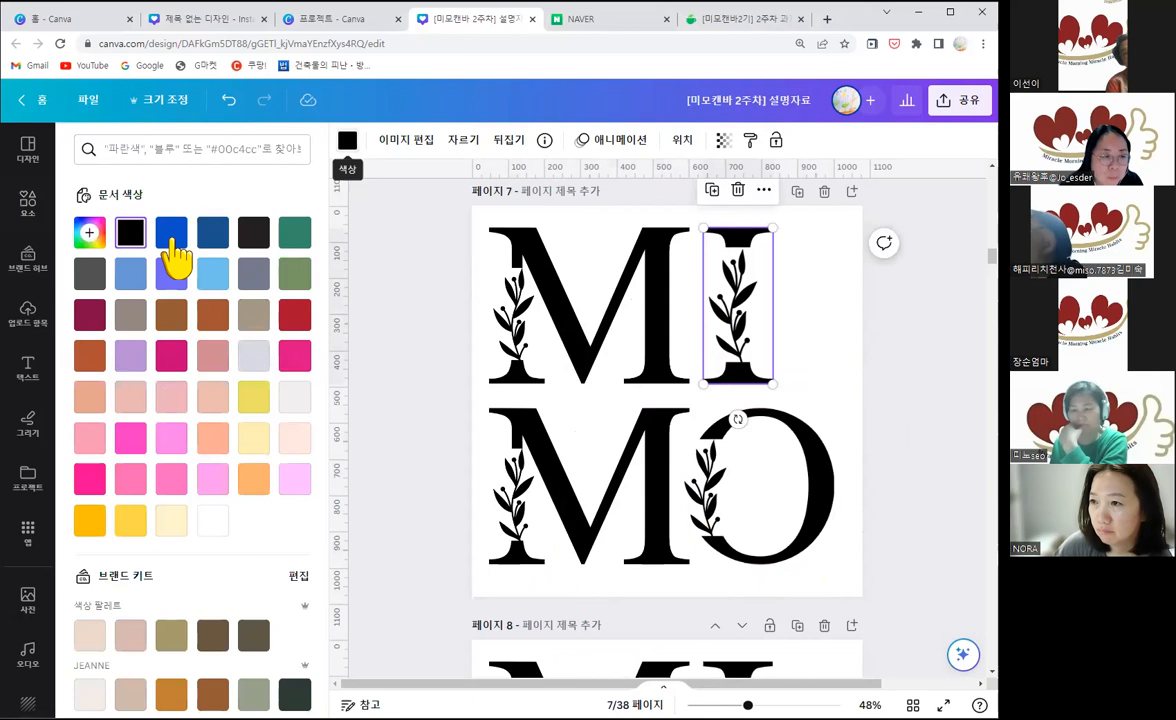
click(172, 242)
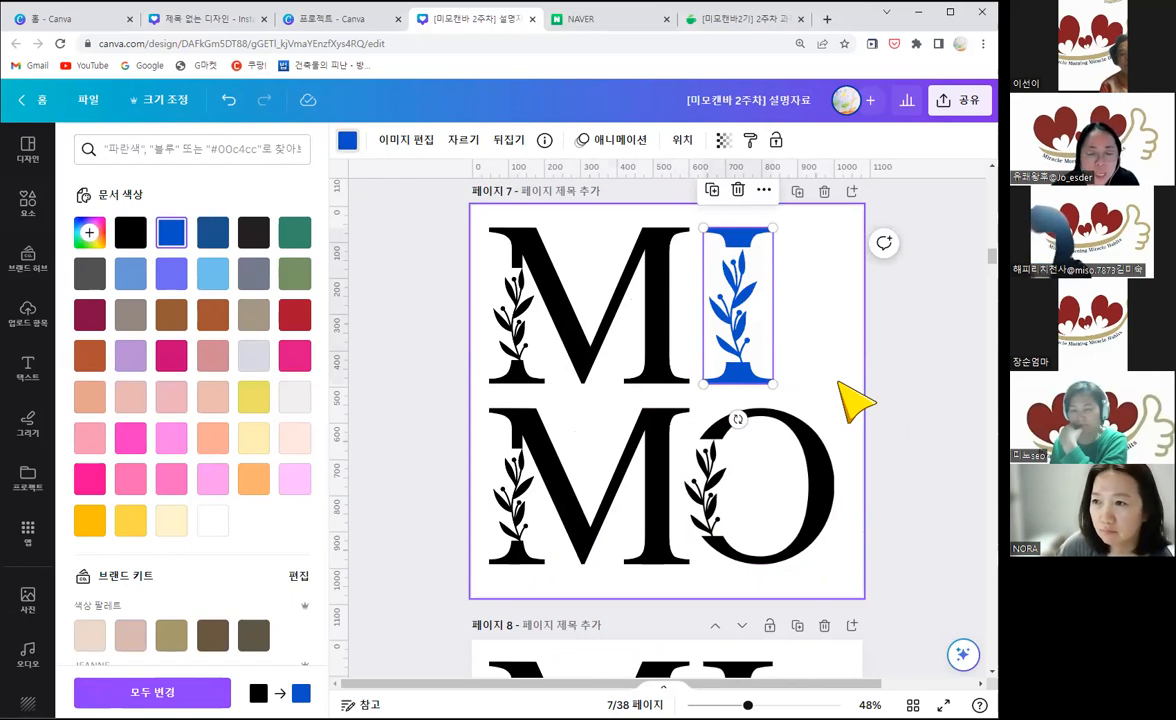
scroll(845, 395, down, 3)
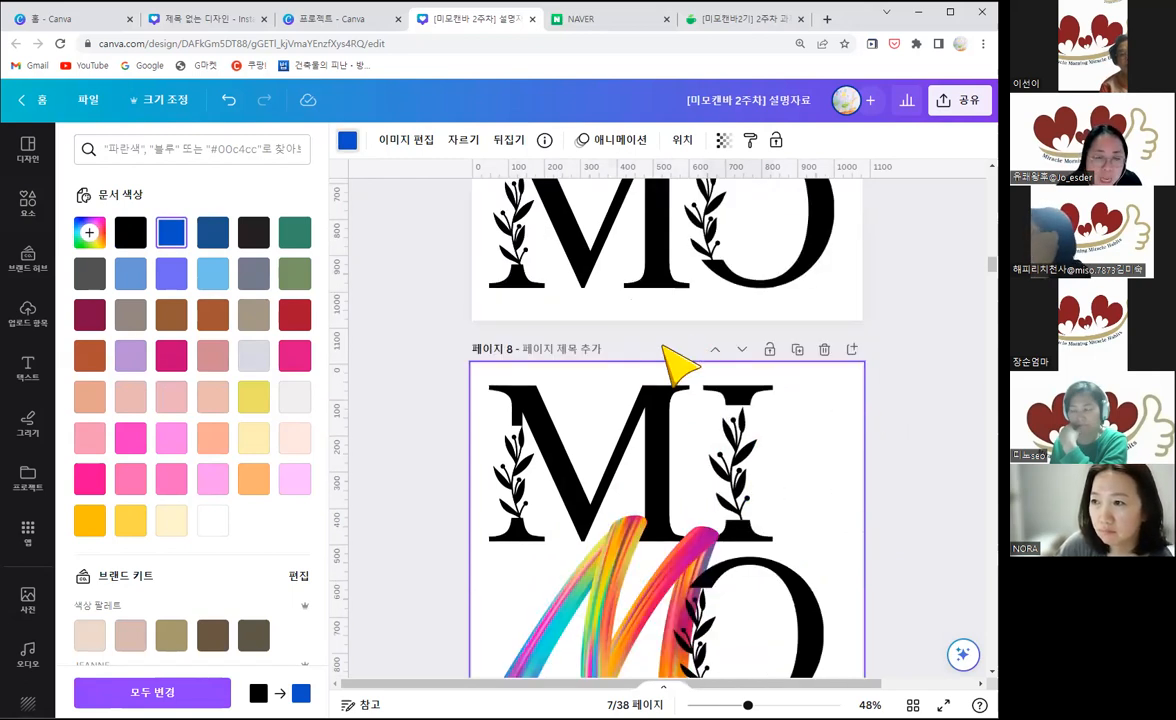
scroll(664, 348, up, 2)
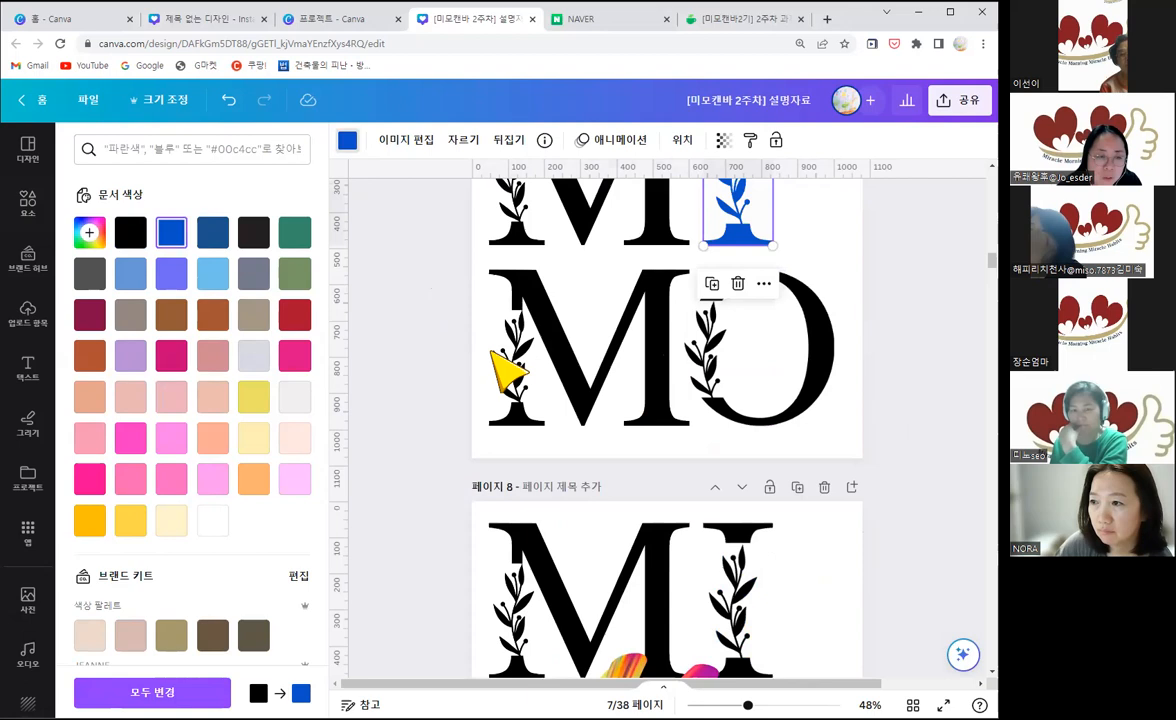
Step: Add the colourful flower-covered M graphic to page 7, shrink it, and place it over the black M in the lower row
click(488, 351)
click(256, 312)
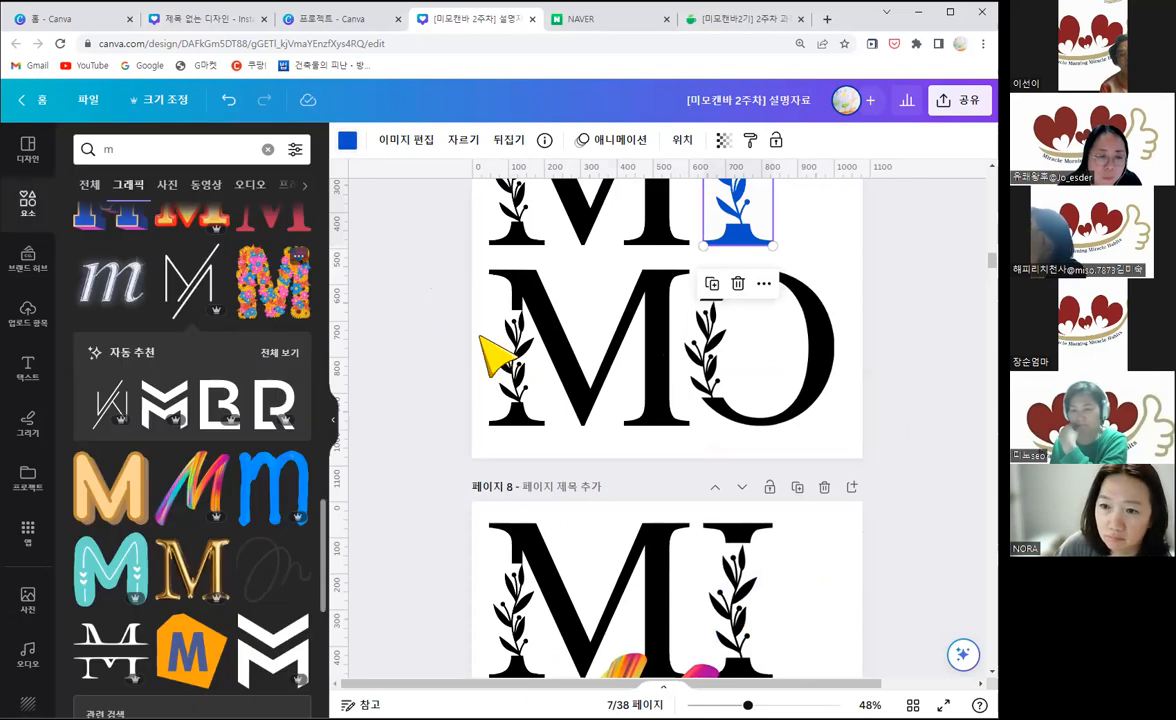
scroll(770, 270, up, 2)
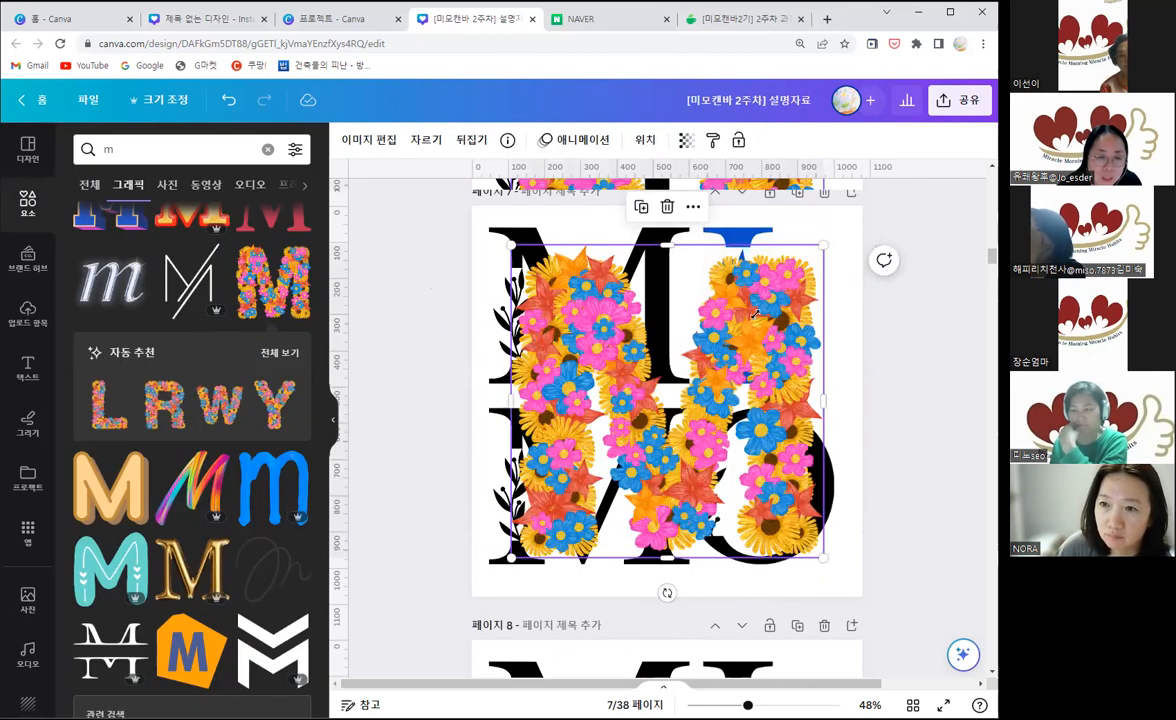
drag(755, 314, 675, 390)
drag(588, 457, 623, 428)
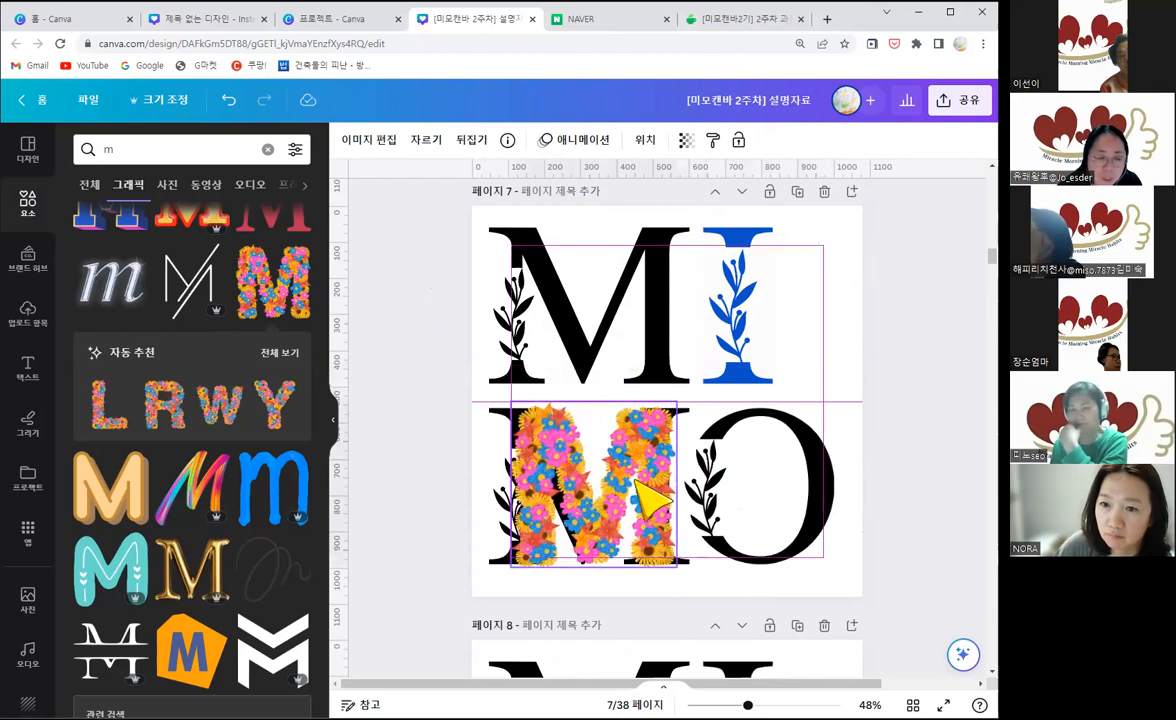
Step: Recolour the blue letter I on page 7 back to black
click(728, 378)
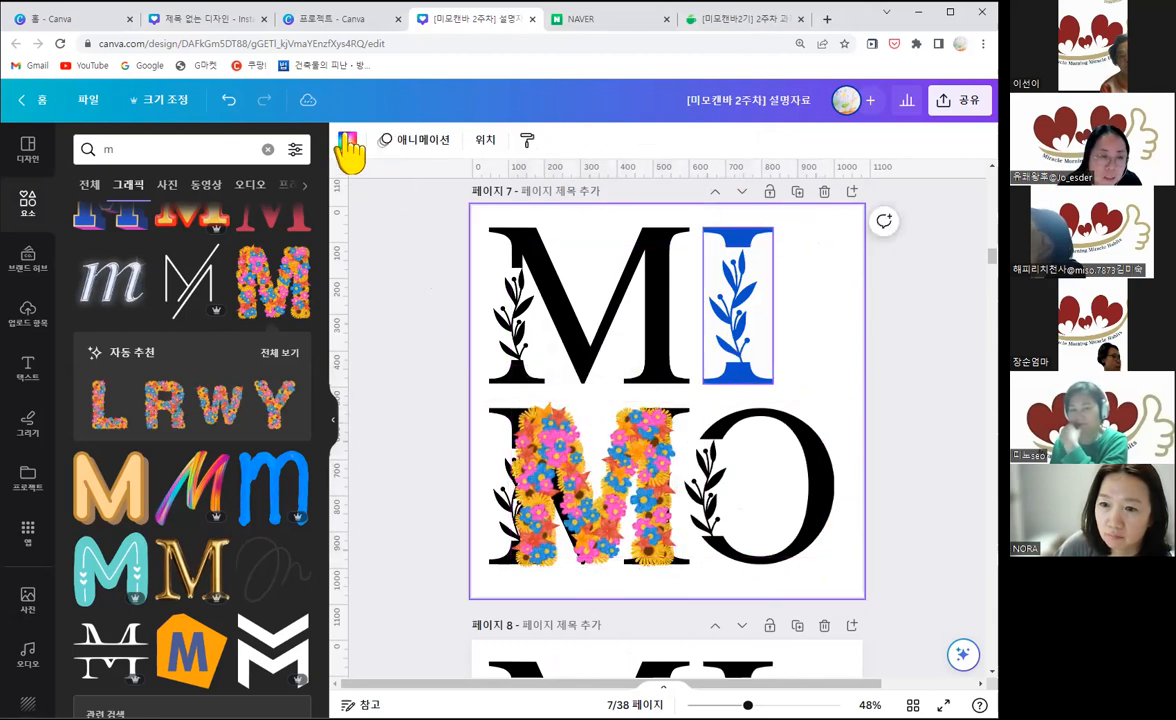
click(347, 140)
click(130, 233)
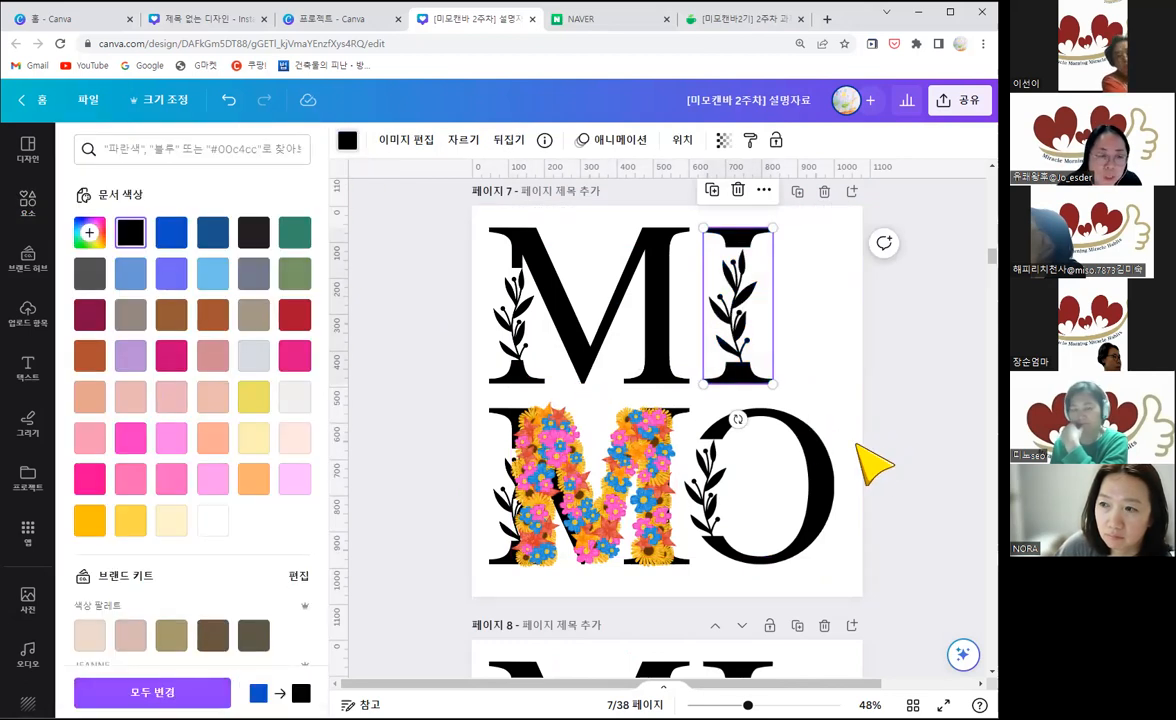
Step: Add the matching floral O from the M's recommended set to page 7, then shrink it and place it over the black O
click(28, 203)
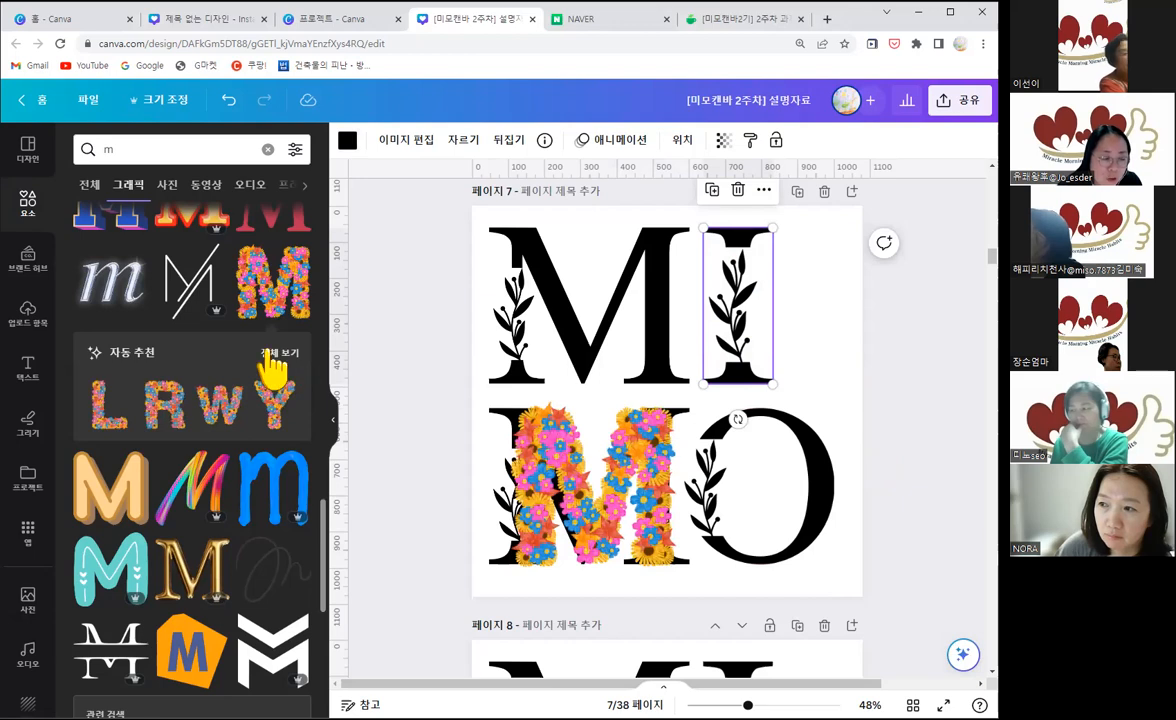
click(272, 352)
scroll(230, 435, down, 2)
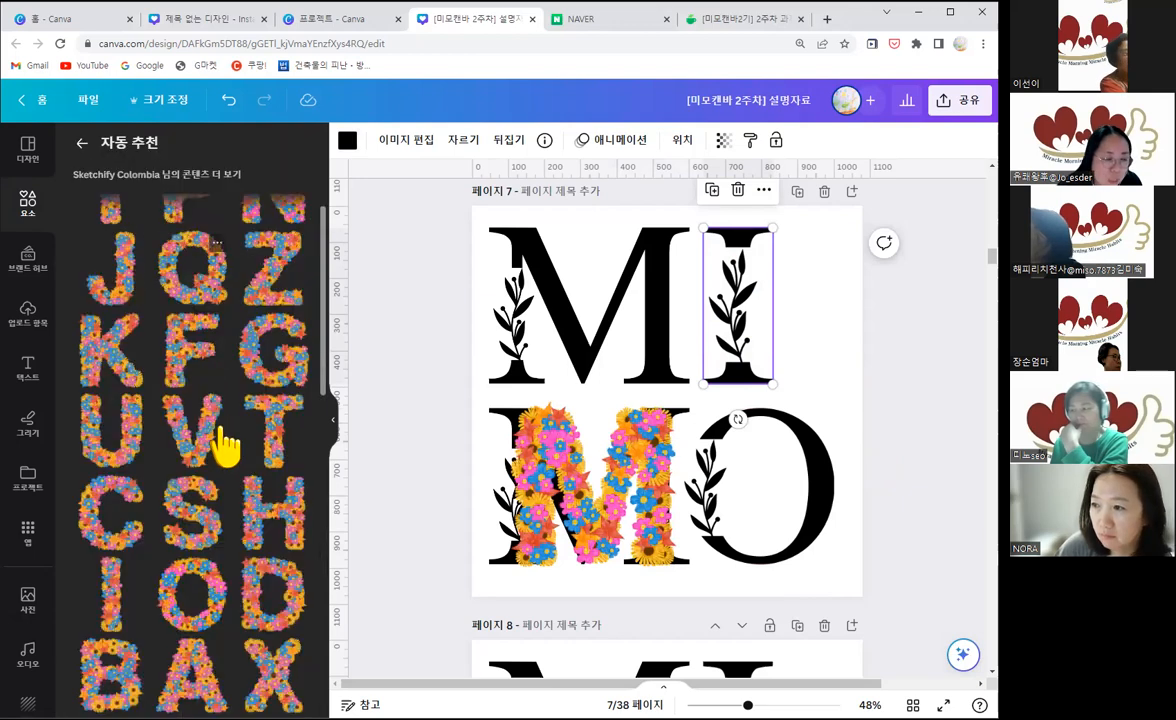
scroll(225, 447, down, 2)
click(203, 445)
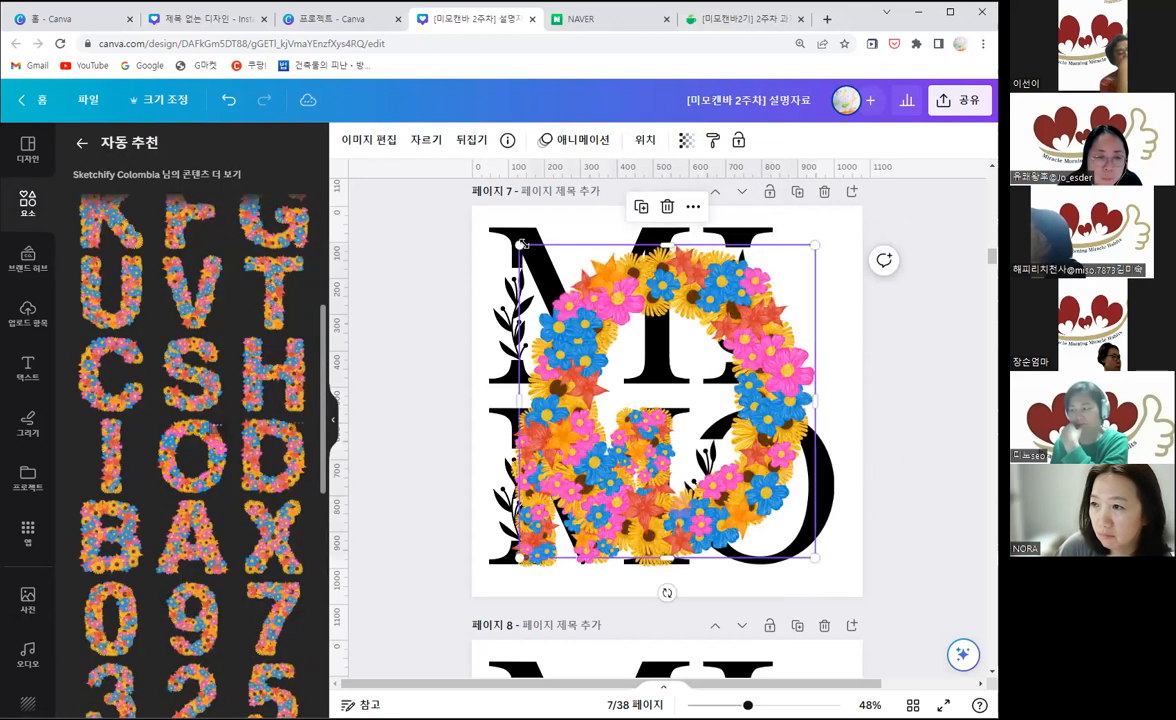
drag(656, 348, 659, 352)
drag(745, 425, 820, 441)
drag(675, 385, 703, 418)
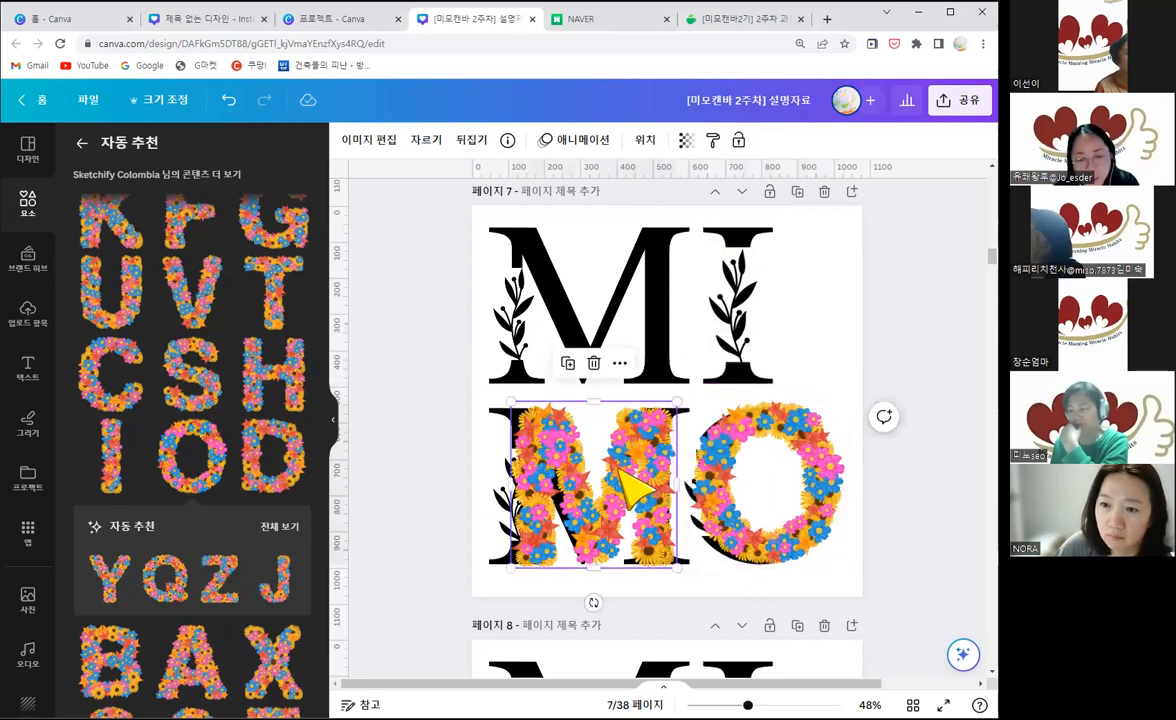
Step: Delete the floral O from page 7, keeping the floral M over the lower row's black M
click(640, 495)
key(Delete)
key(ctrl+z)
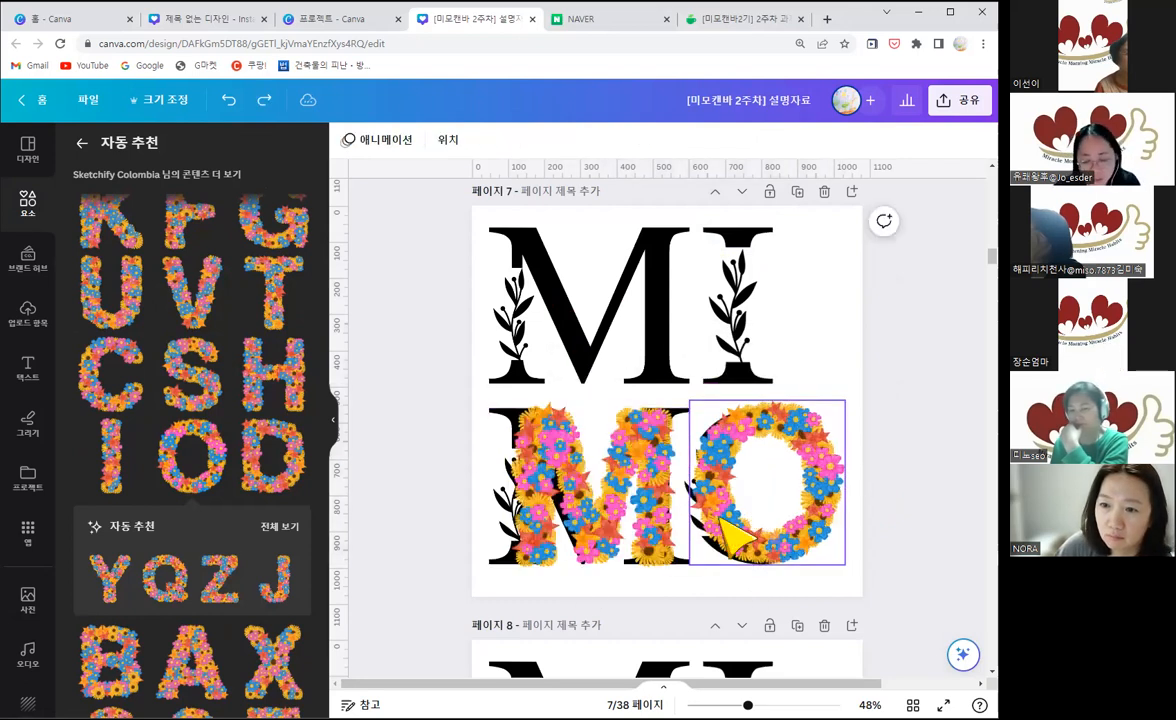
click(728, 533)
key(Delete)
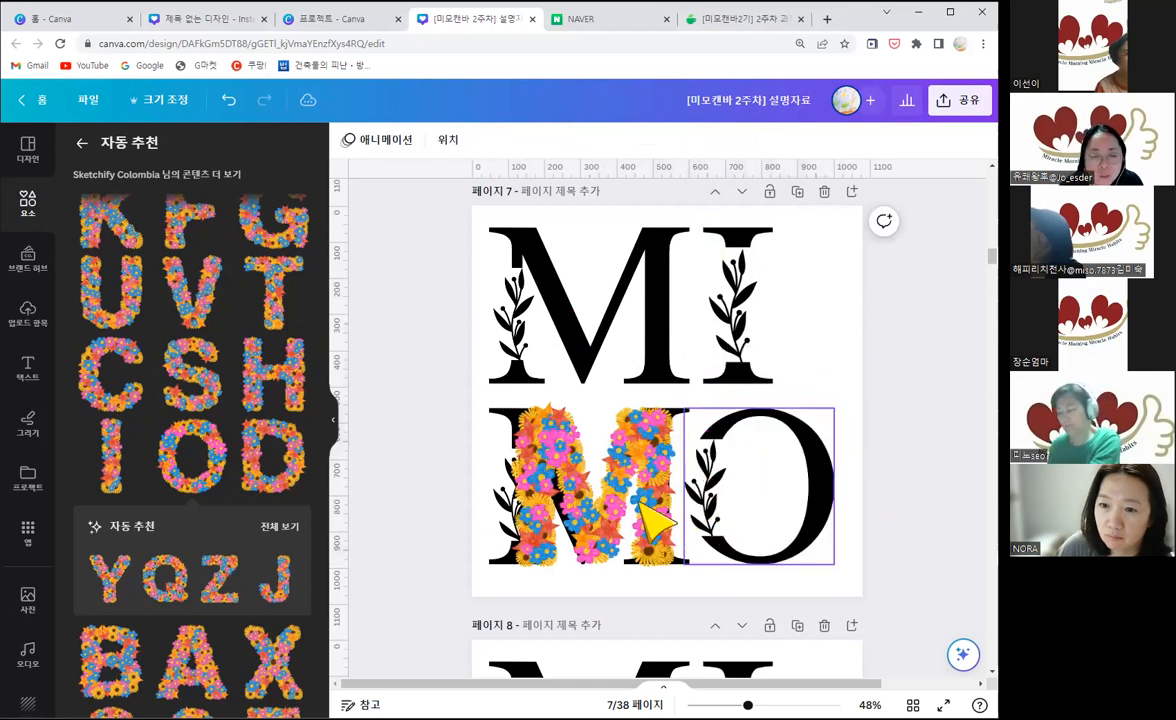
click(840, 328)
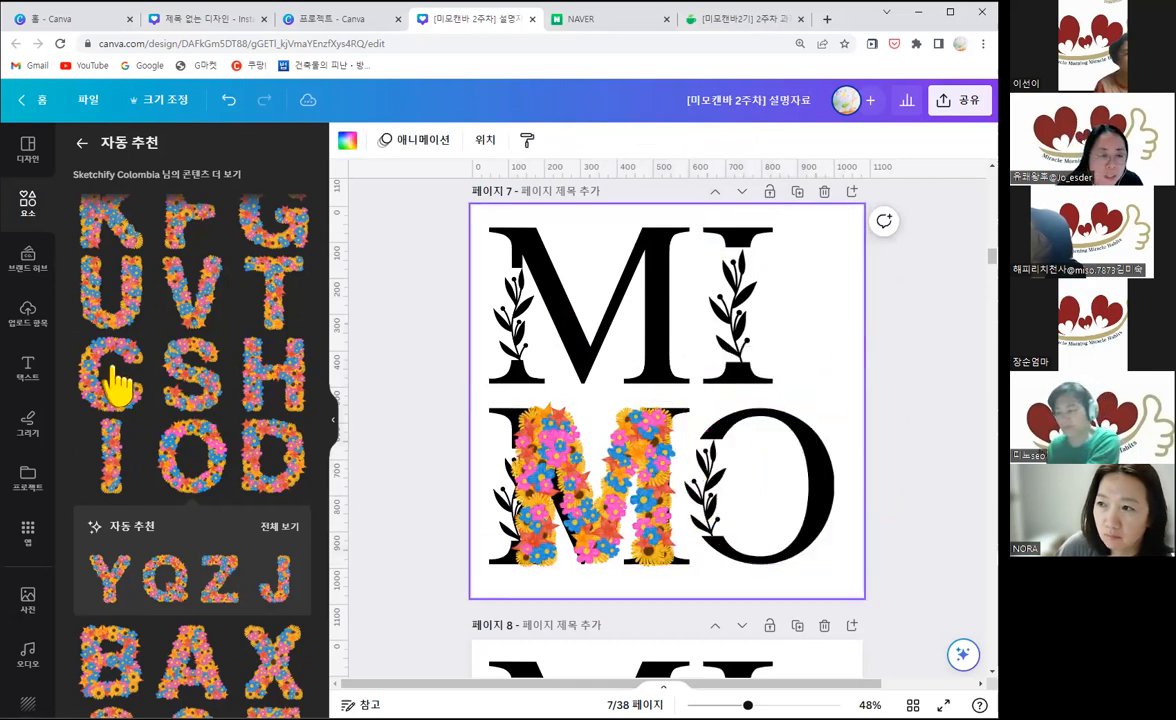
Step: Search the elements for 꽃배경 and show all the photo results
click(28, 205)
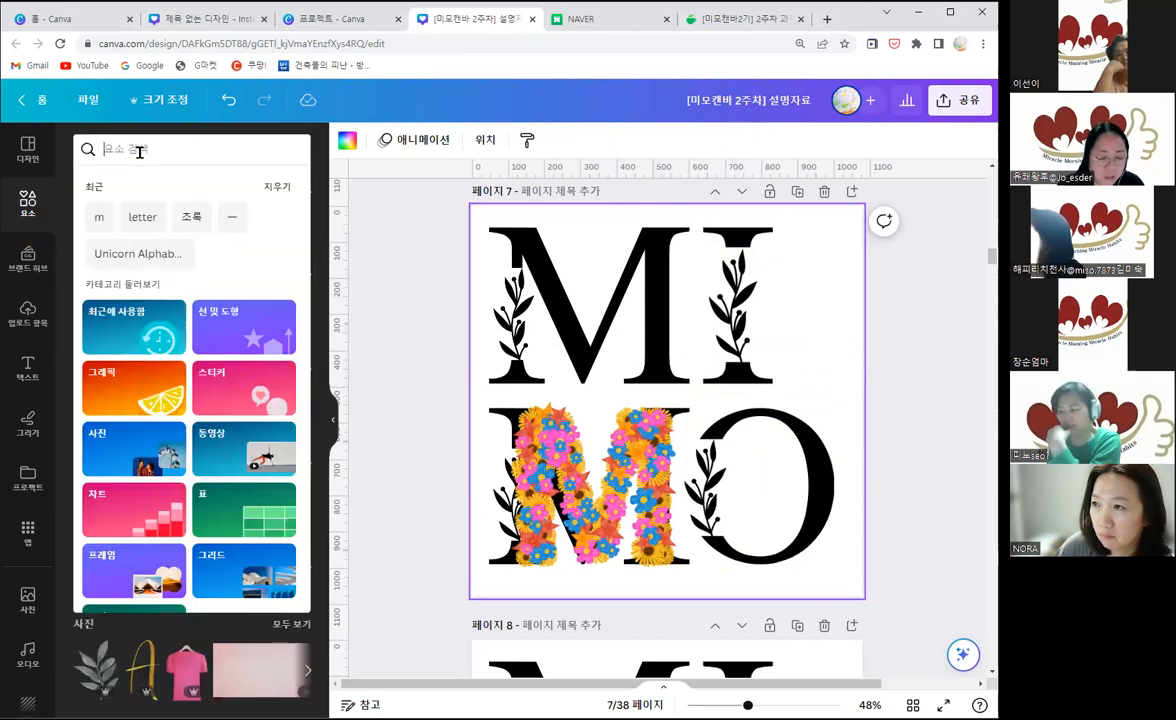
text(R)
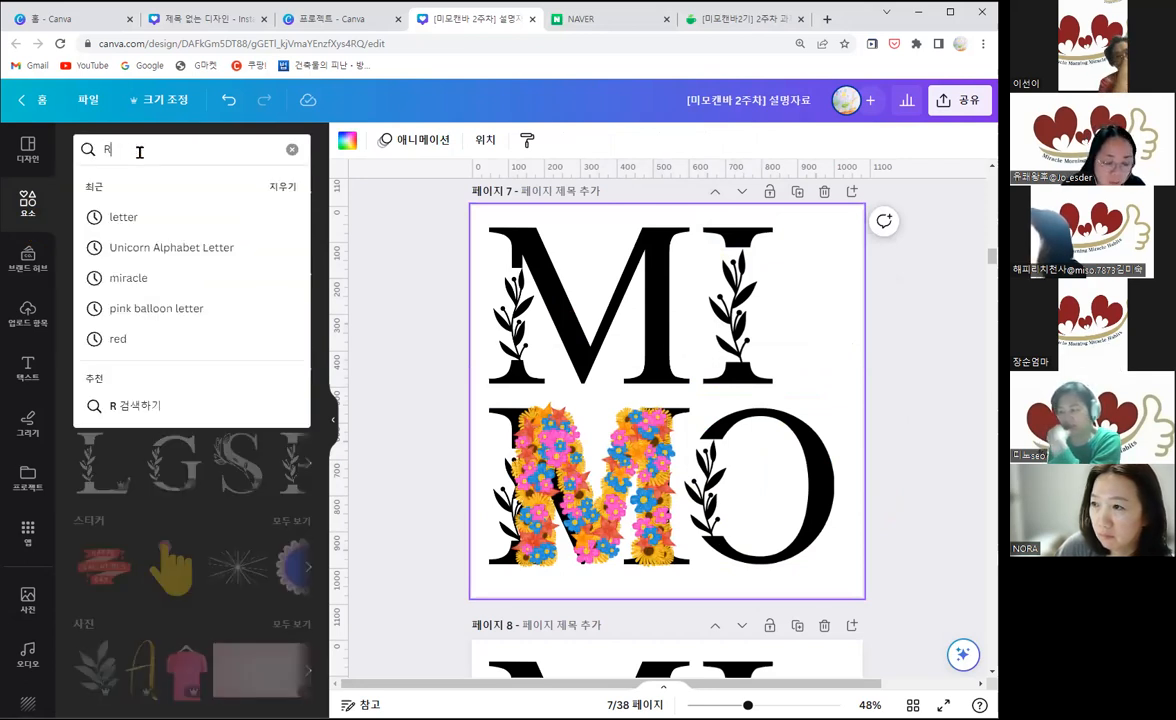
key(BackSpace)
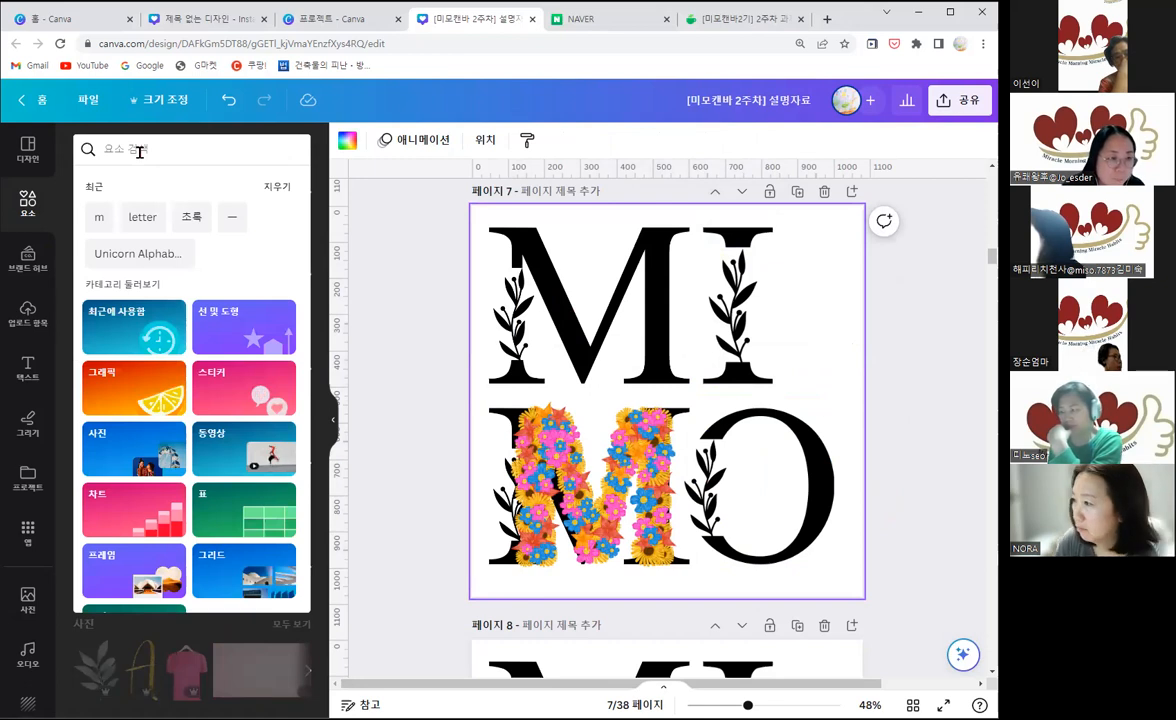
text(꽃배경)
key(Return)
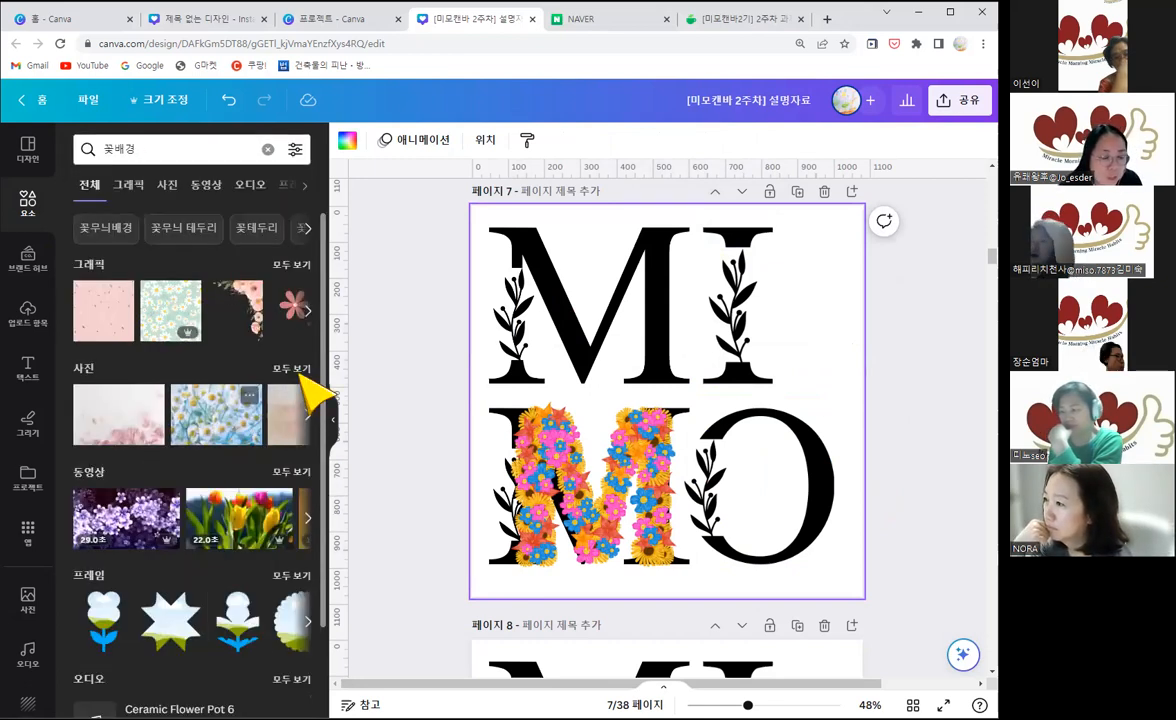
click(292, 369)
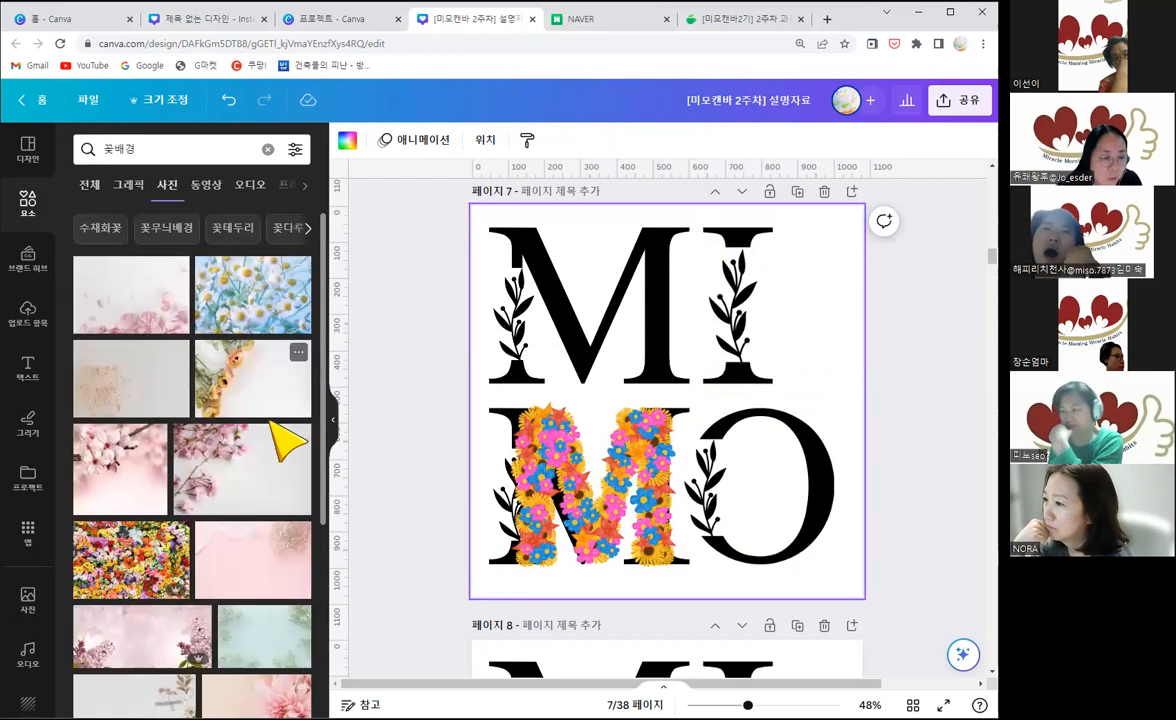
Step: Add the pale grey photo with taped dried flowers to page 7 and set it as the page background
scroll(250, 515, down, 1)
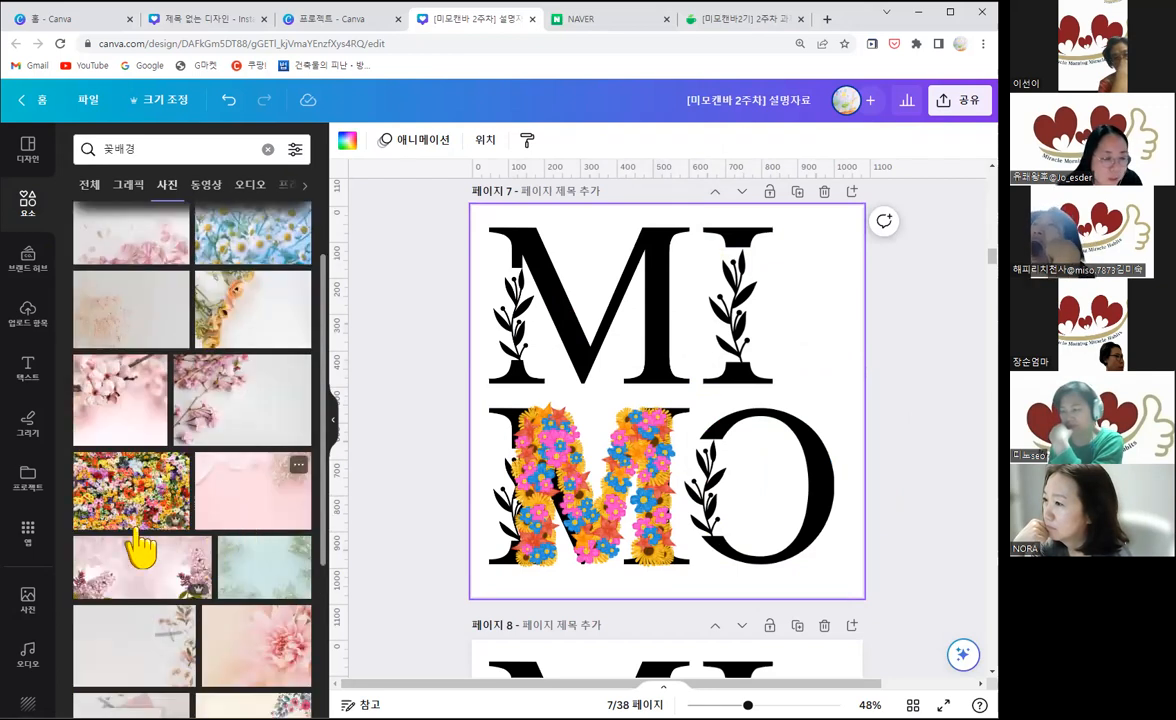
scroll(144, 550, down, 1)
drag(136, 540, 700, 405)
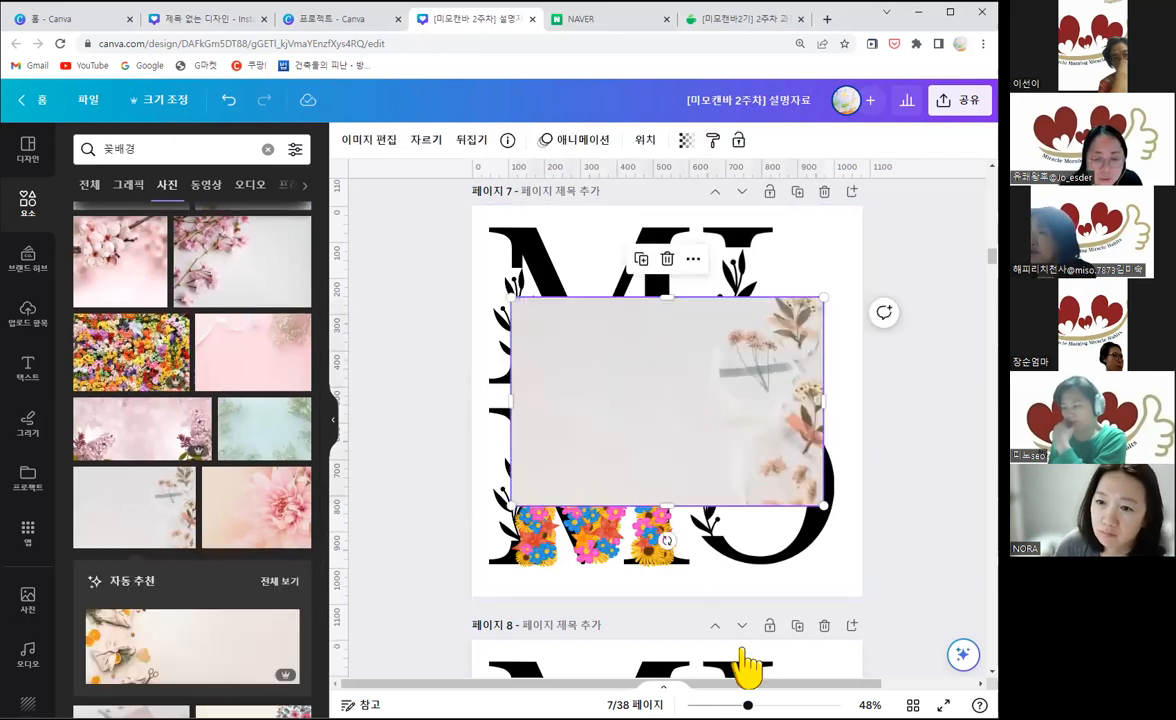
right_click(745, 661)
click(780, 662)
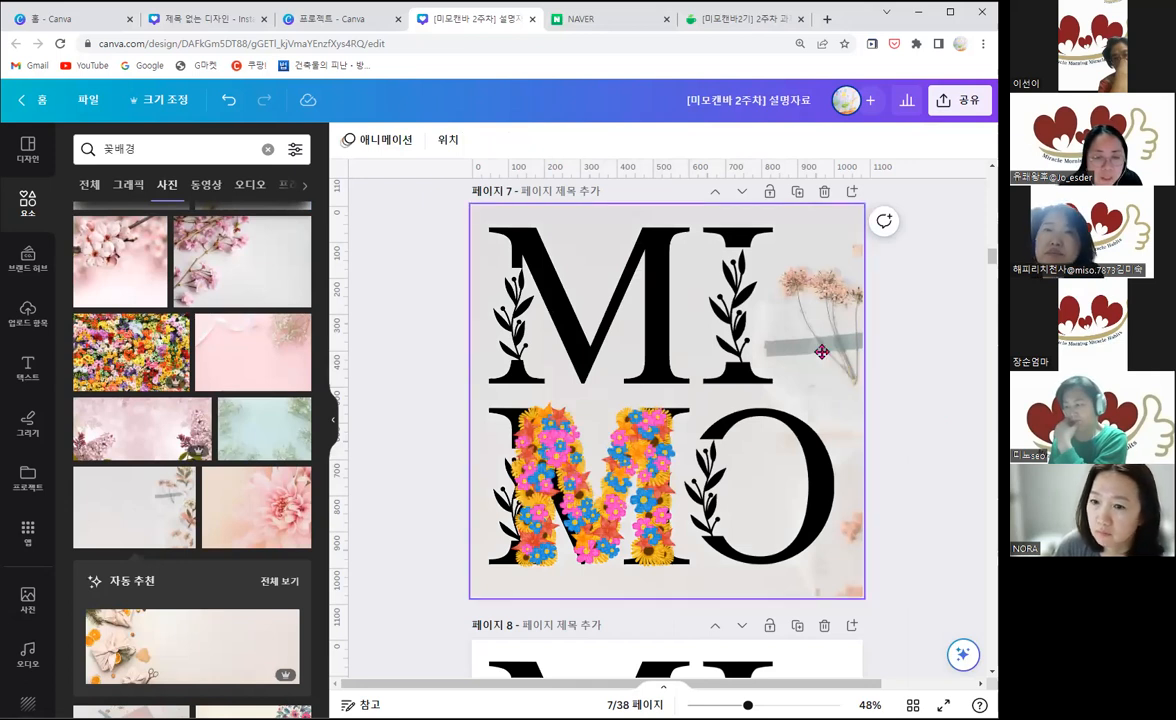
Step: Try shifting the background photo's crop on page 7, ending with only part of the dried flowers inside the page
click(821, 351)
double_click(622, 418)
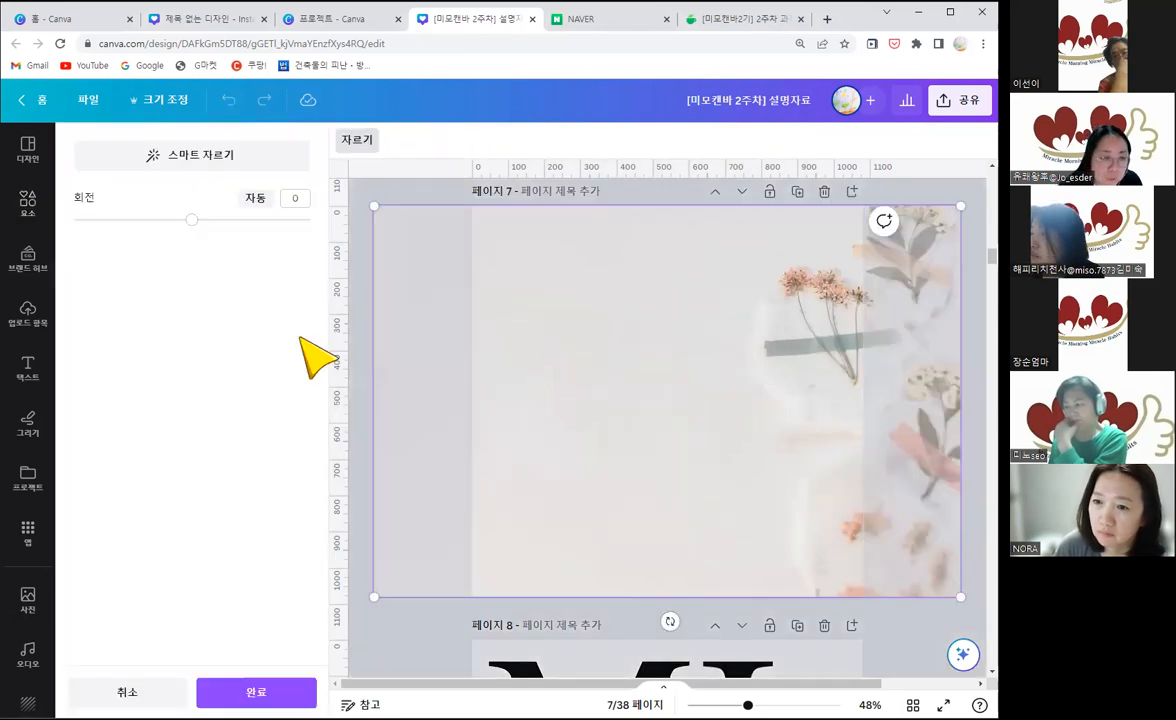
mouse_move(465, 688)
mouse_down()
mouse_move(507, 688)
mouse_move(486, 688)
mouse_up()
drag(669, 371, 574, 370)
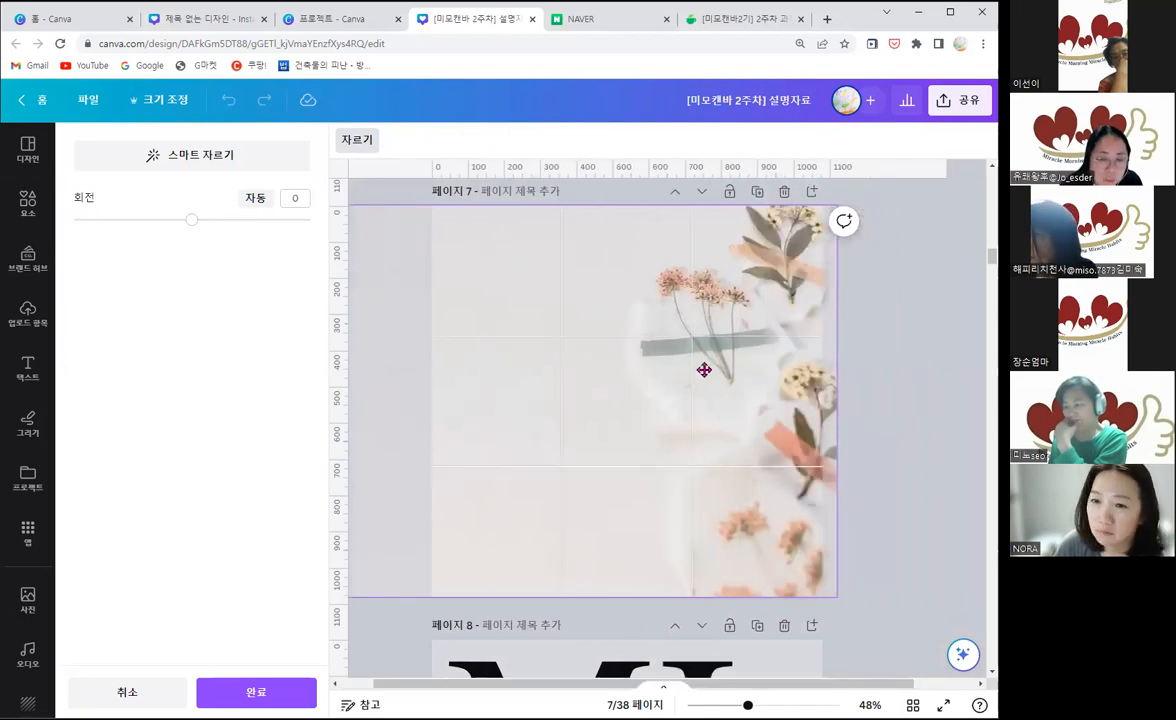
drag(704, 370, 820, 373)
click(880, 640)
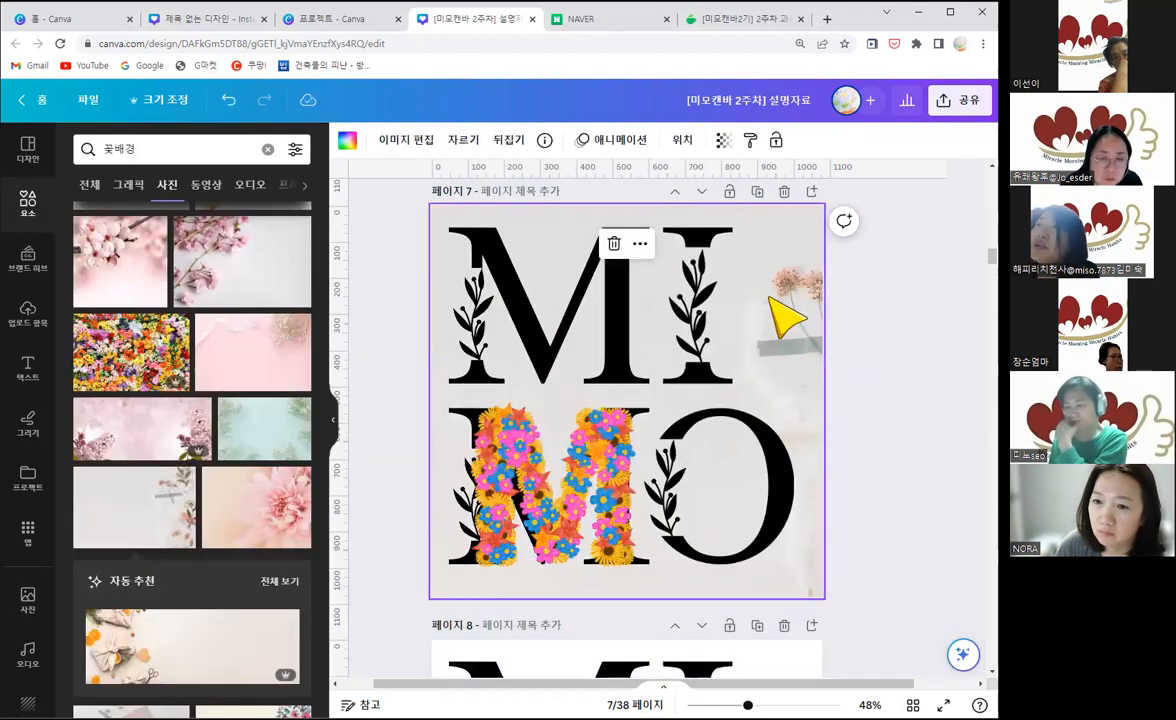
Step: Reposition page 7's background photo so its right edge meets the page edge and the dried flowers fall inside the page
double_click(769, 296)
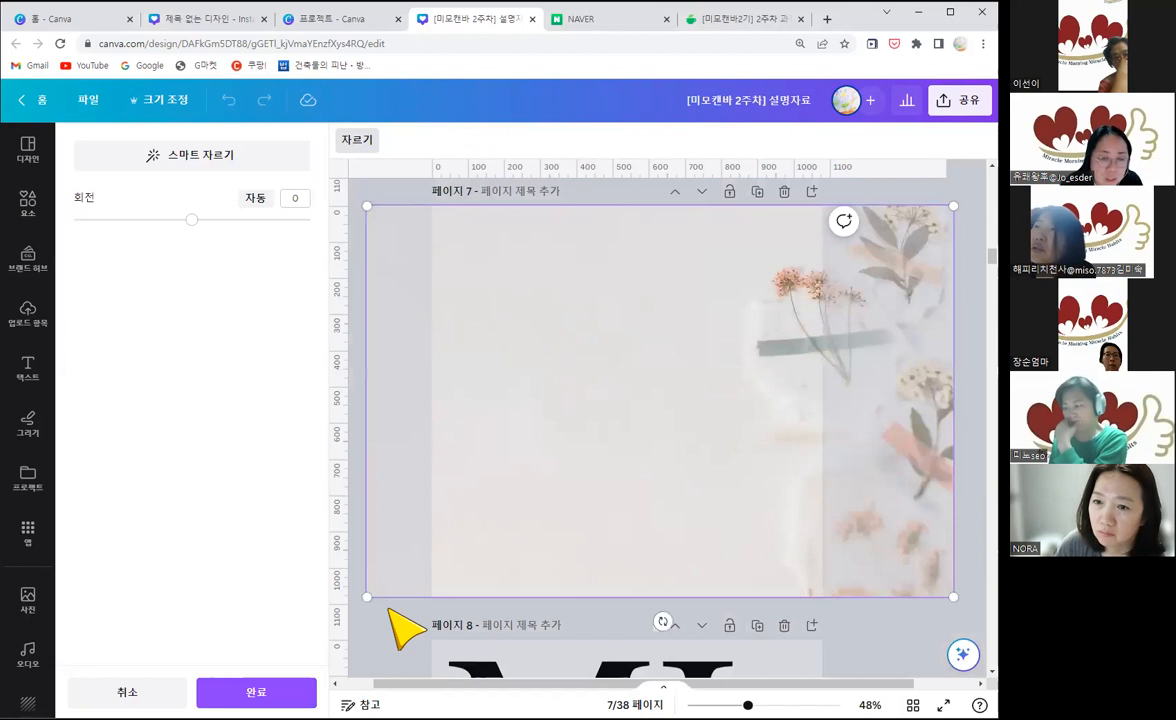
drag(607, 366, 756, 480)
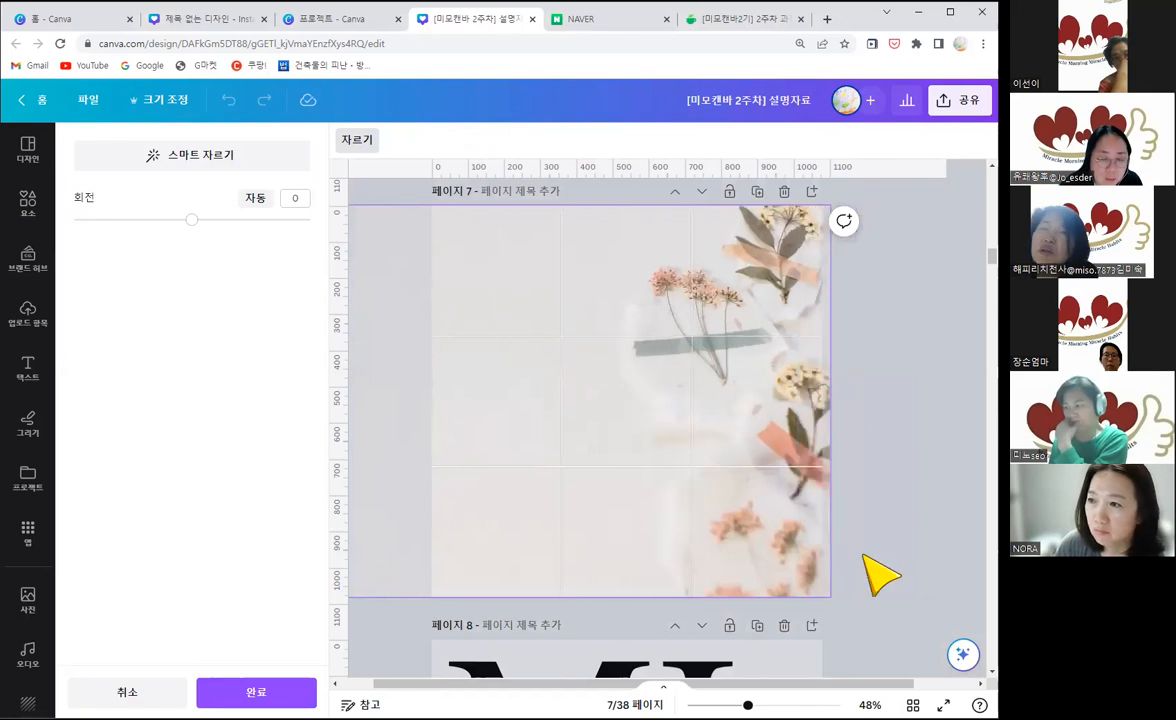
drag(864, 557, 870, 561)
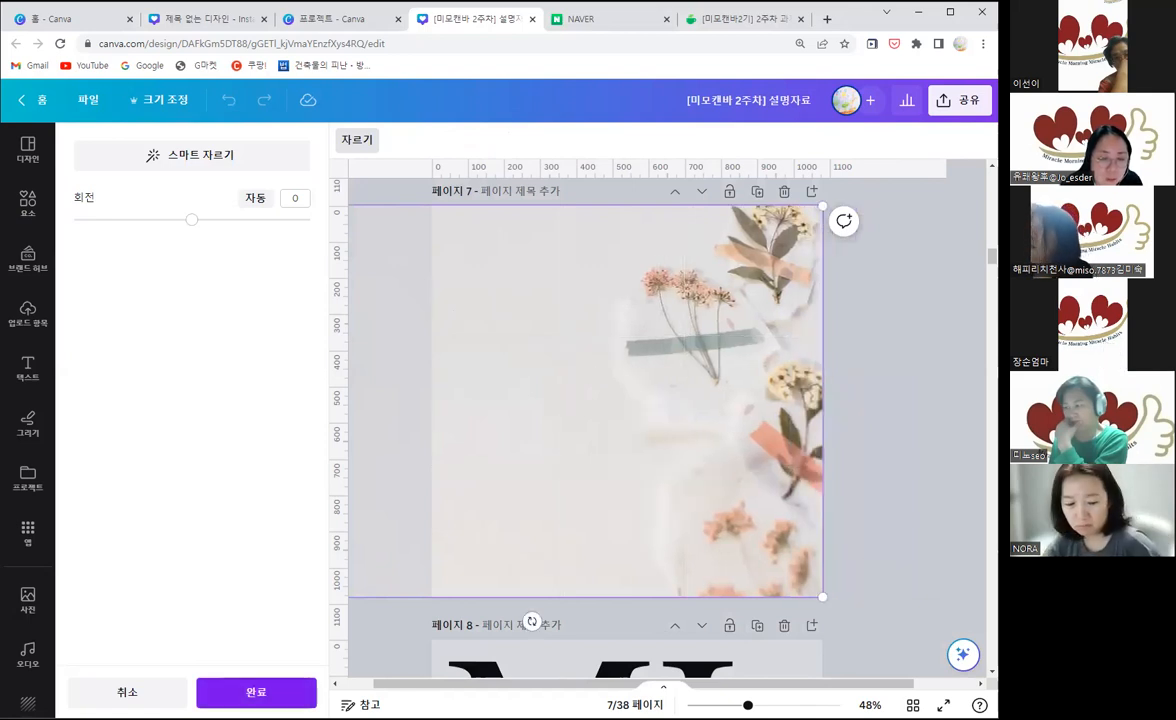
click(869, 486)
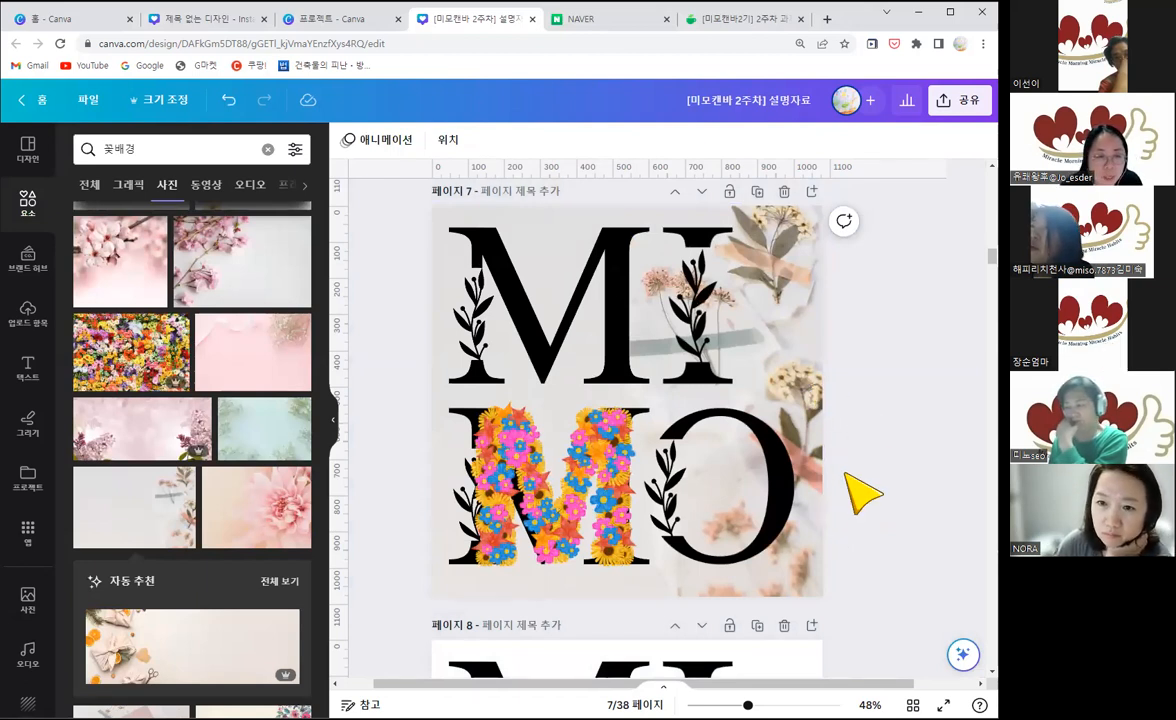
Step: Review the letter designs and backgrounds on pages 5 to 8, comparing the coloured pages with the still plain page 8
click(334, 422)
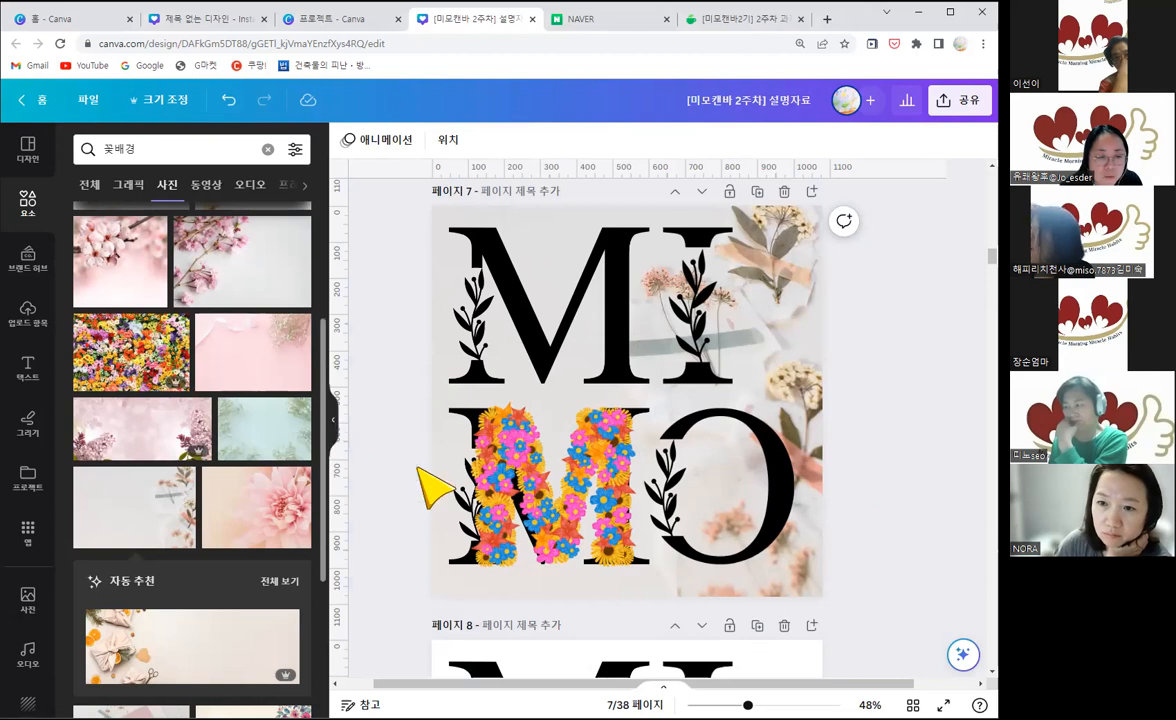
scroll(455, 385, down, 3)
click(452, 380)
click(515, 412)
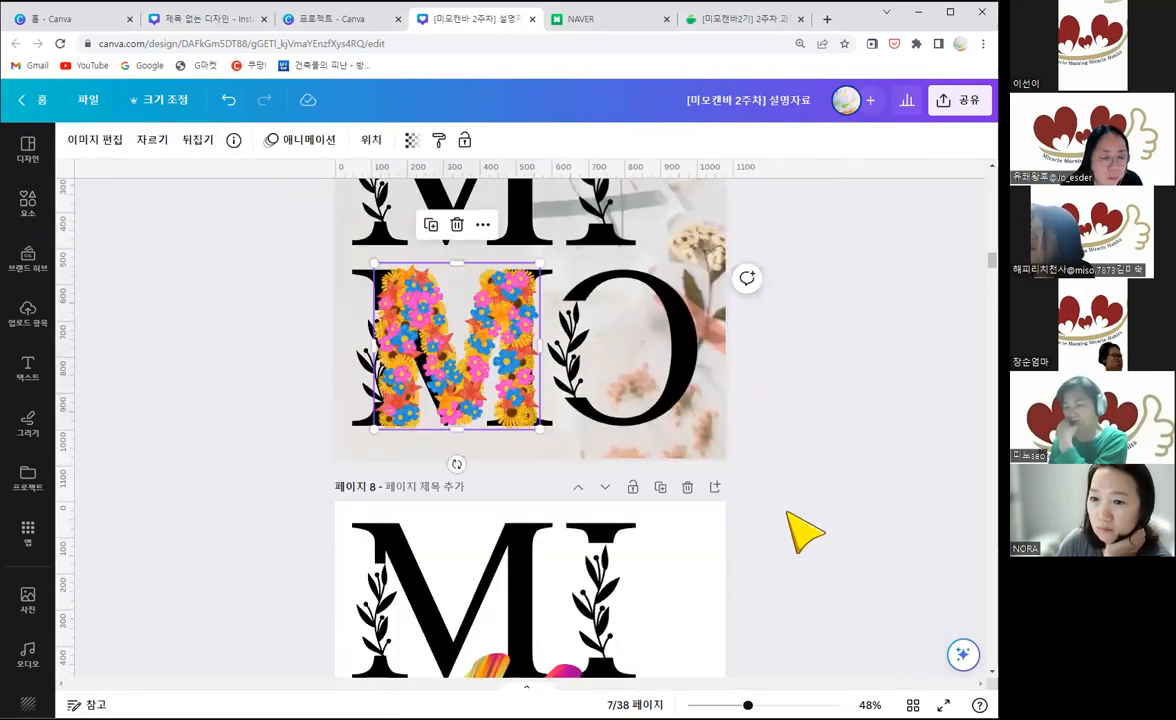
scroll(806, 533, down, 4)
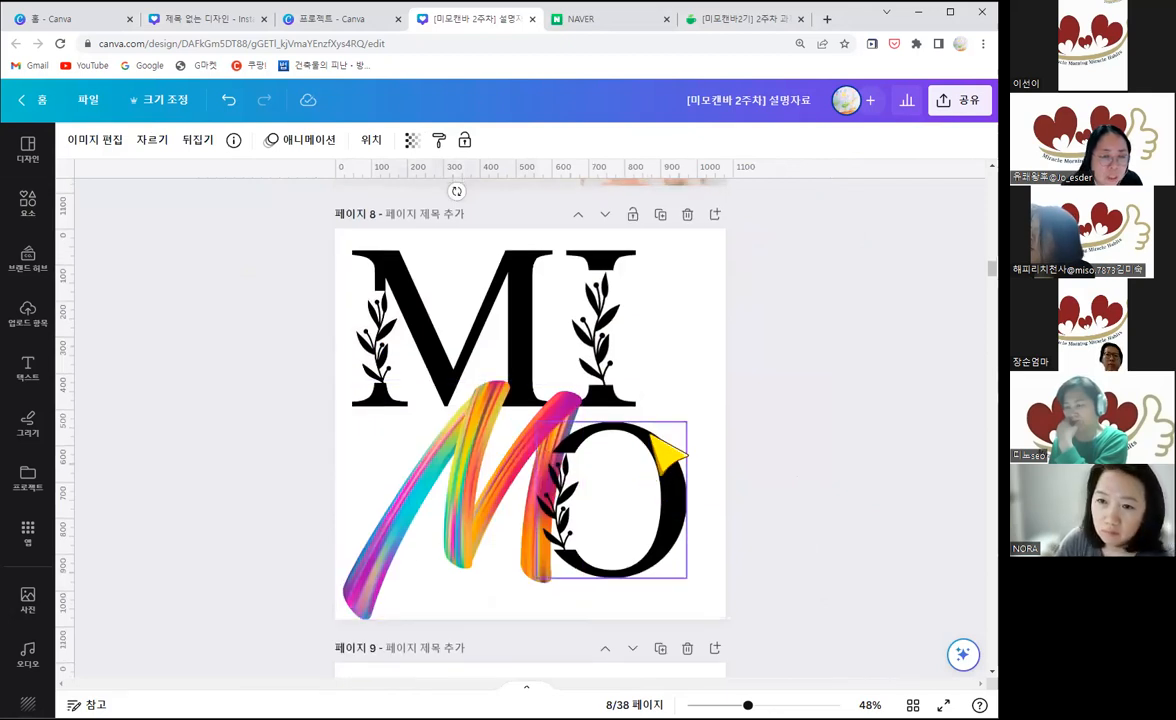
scroll(654, 440, up, 5)
scroll(620, 480, up, 3)
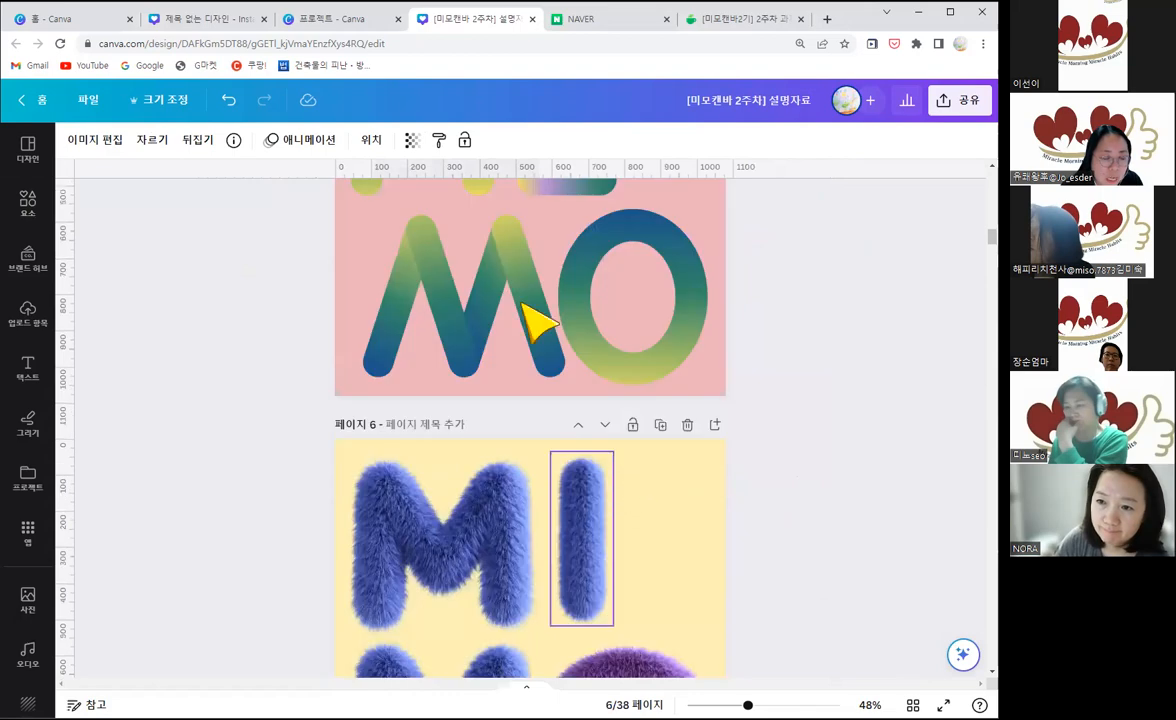
scroll(600, 323, up, 2)
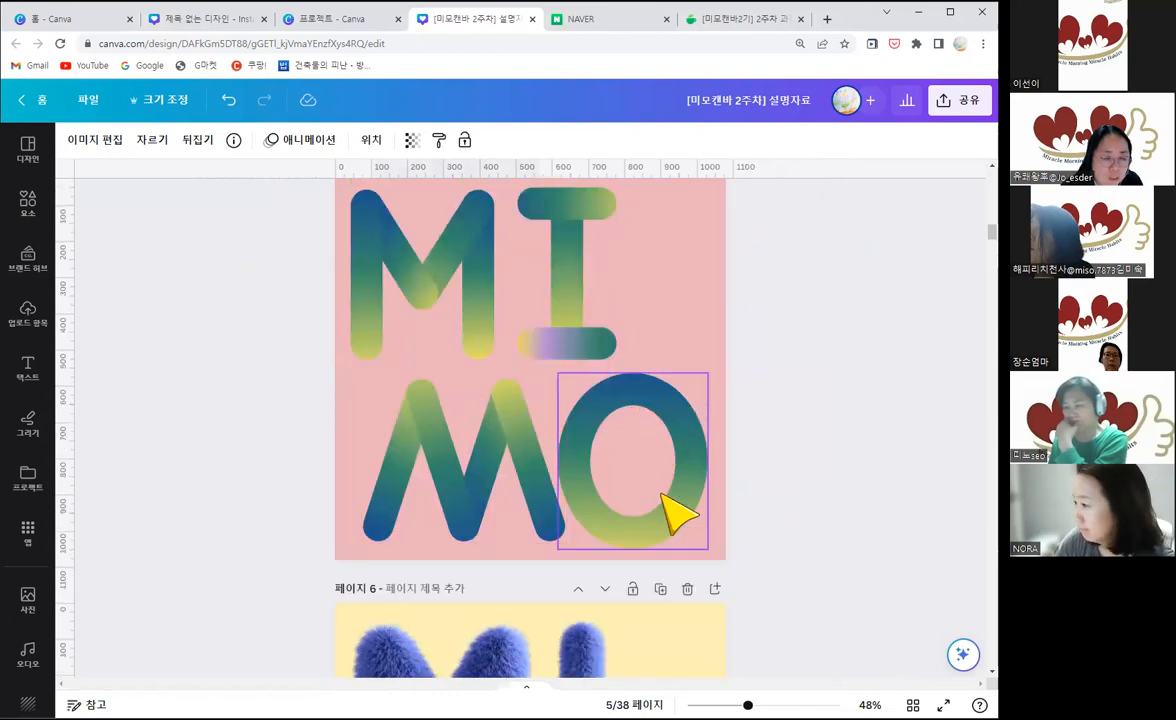
scroll(677, 512, down, 2)
scroll(677, 512, down, 6)
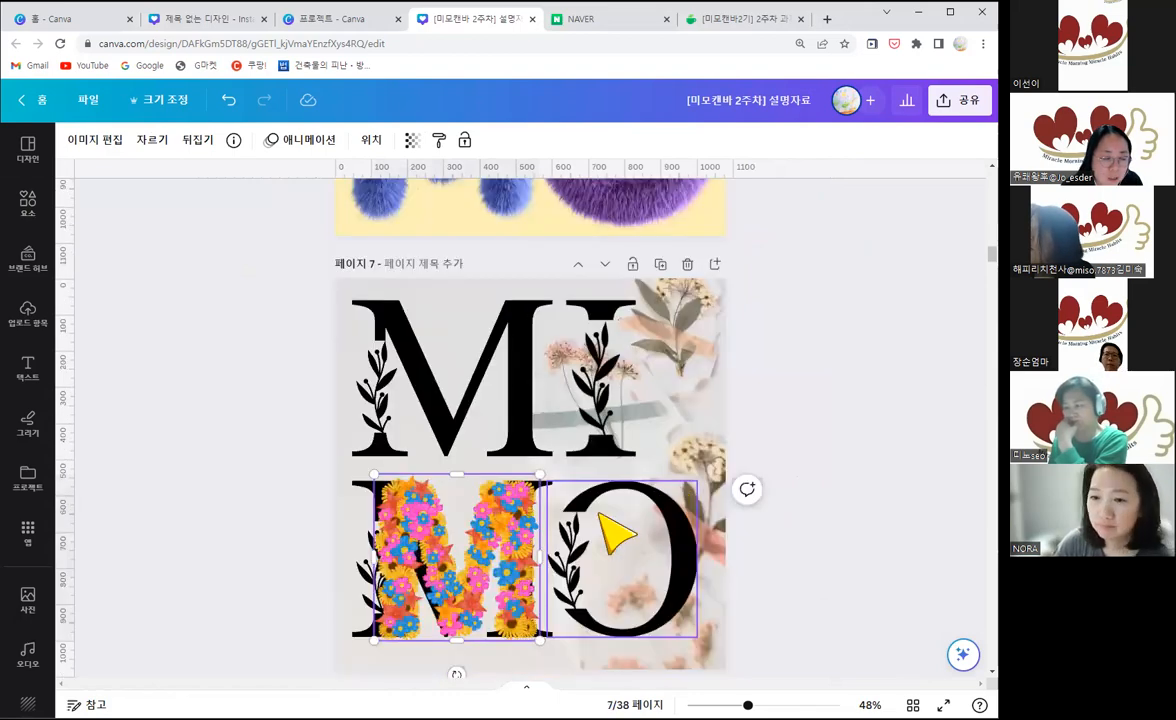
scroll(619, 534, down, 1)
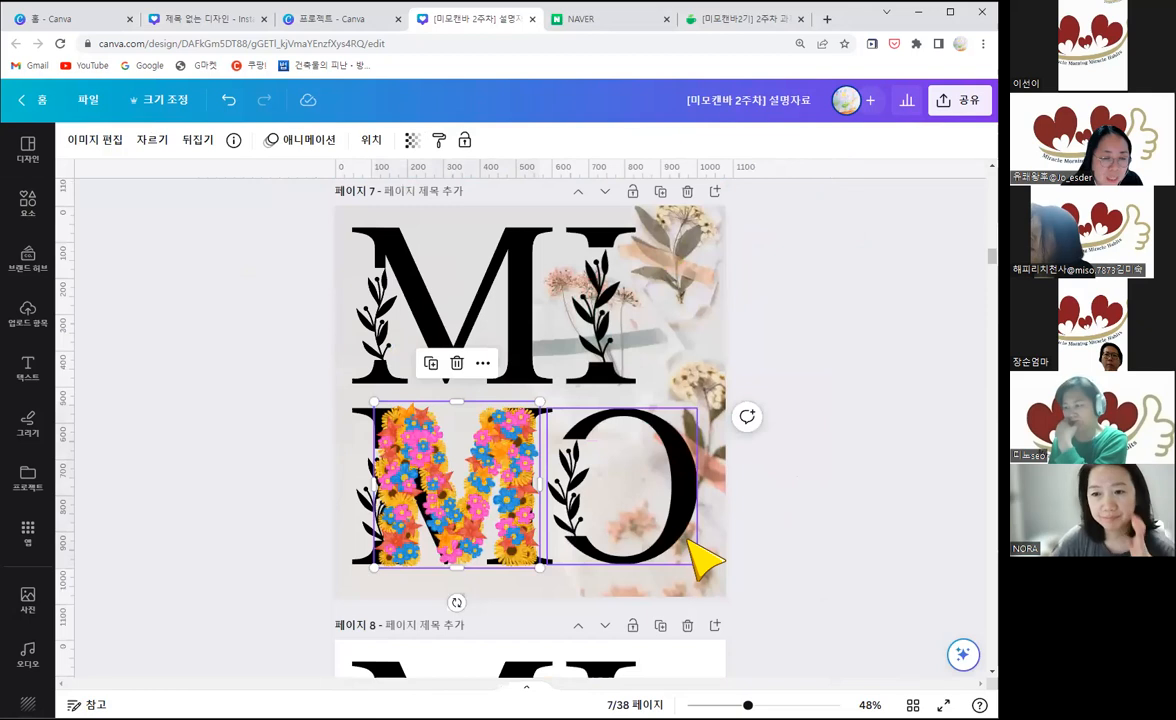
click(777, 503)
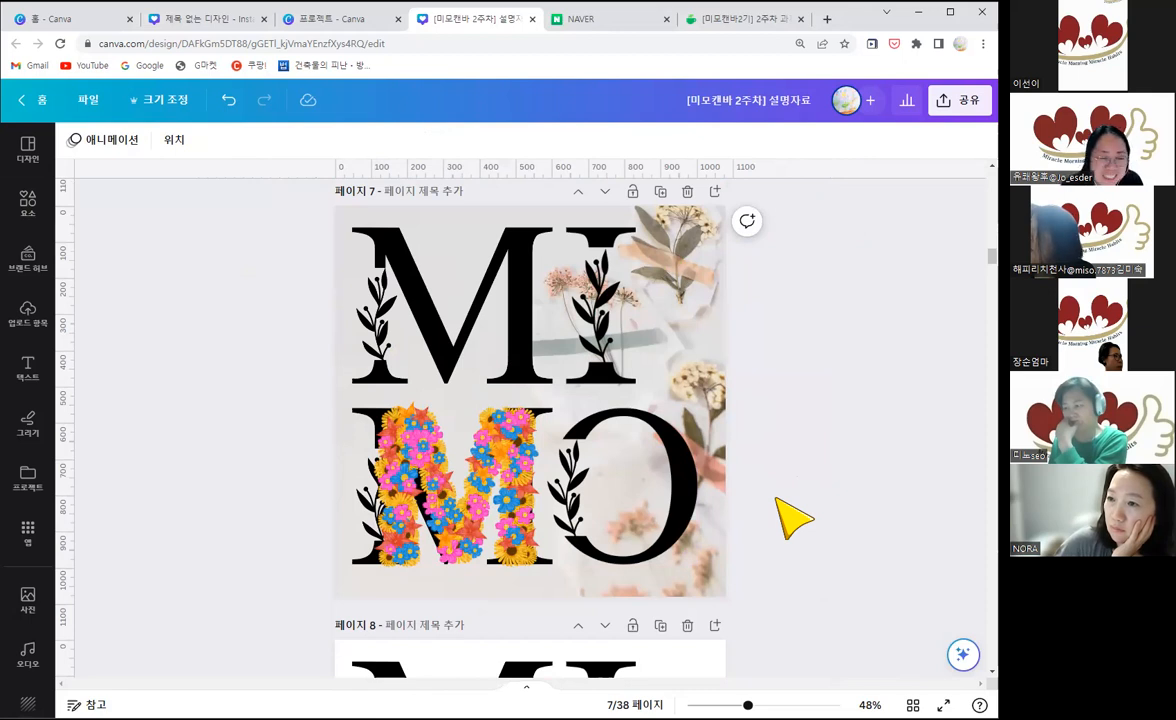
scroll(779, 502, down, 1)
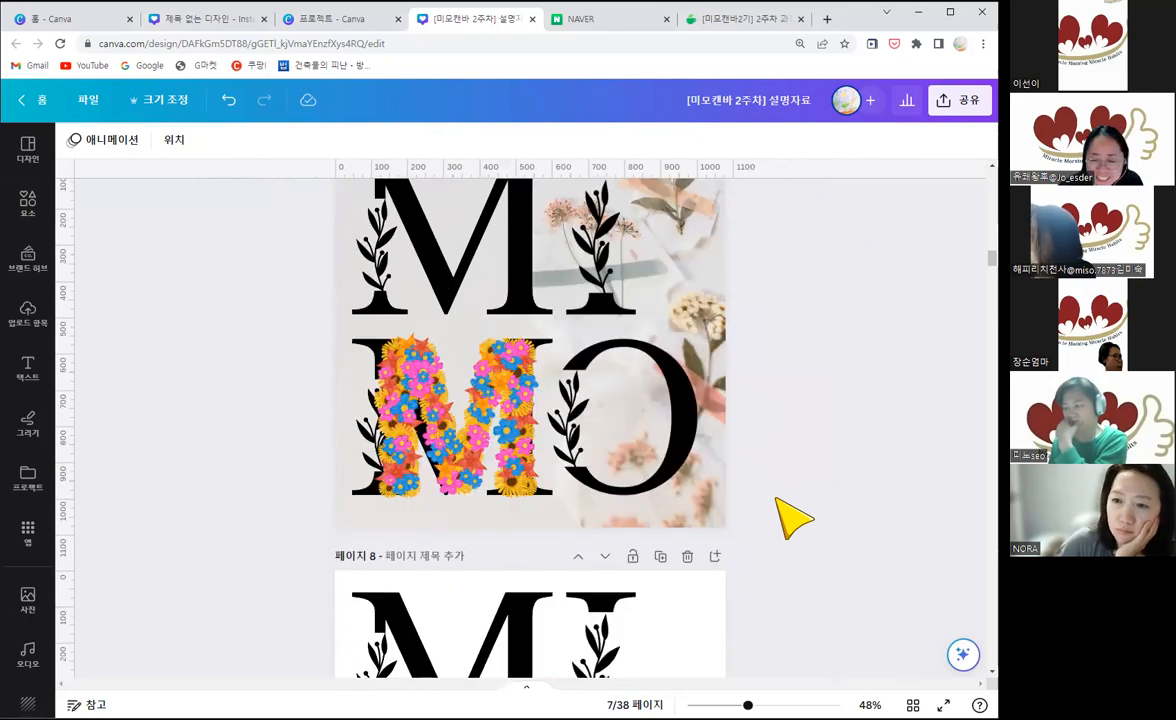
scroll(790, 516, down, 1)
scroll(790, 516, down, 1)
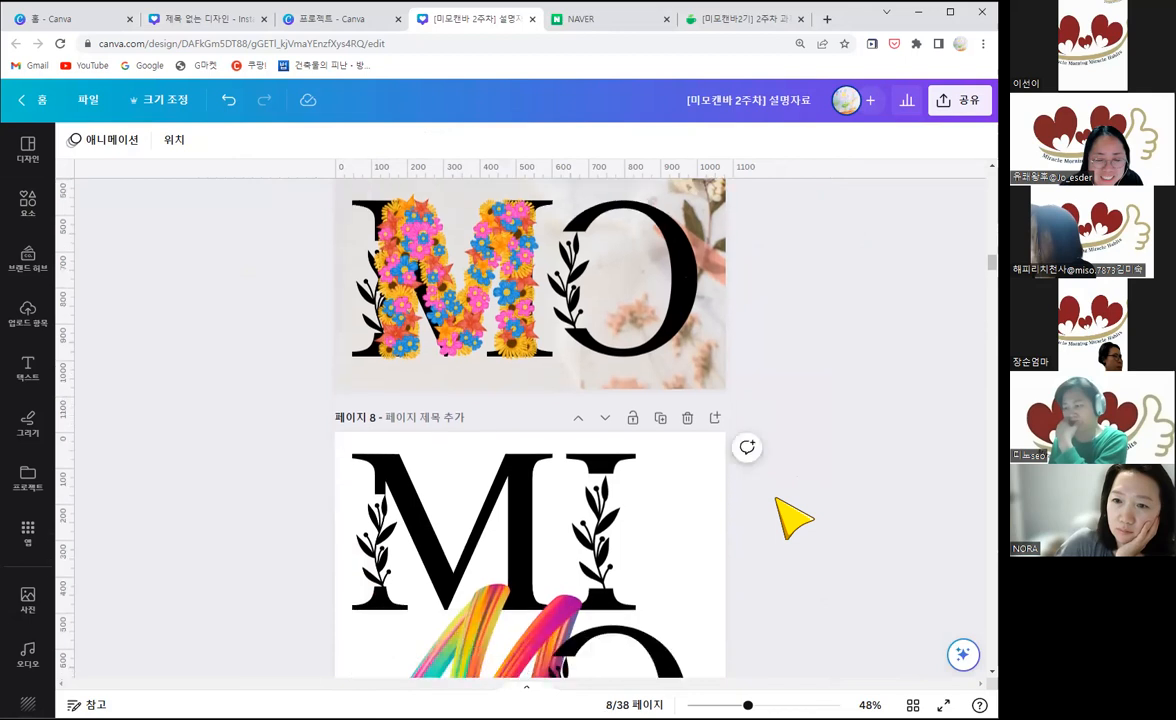
scroll(790, 516, down, 3)
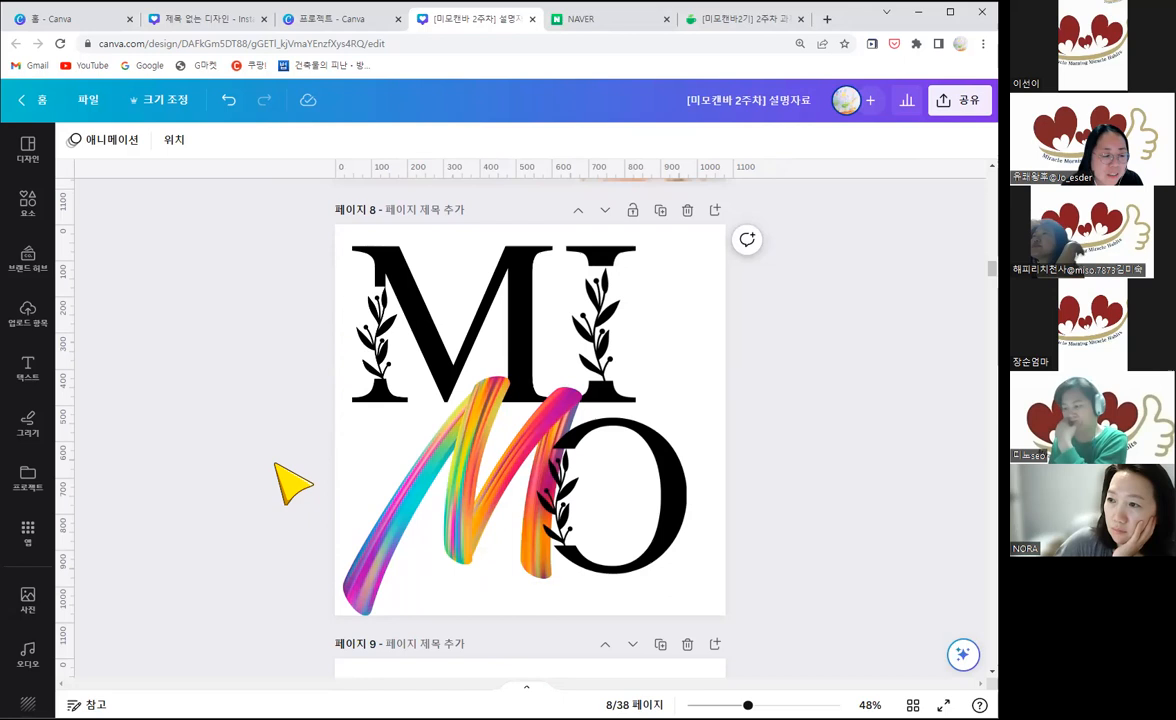
Step: Search the elements for m and show all the graphic results
click(40, 214)
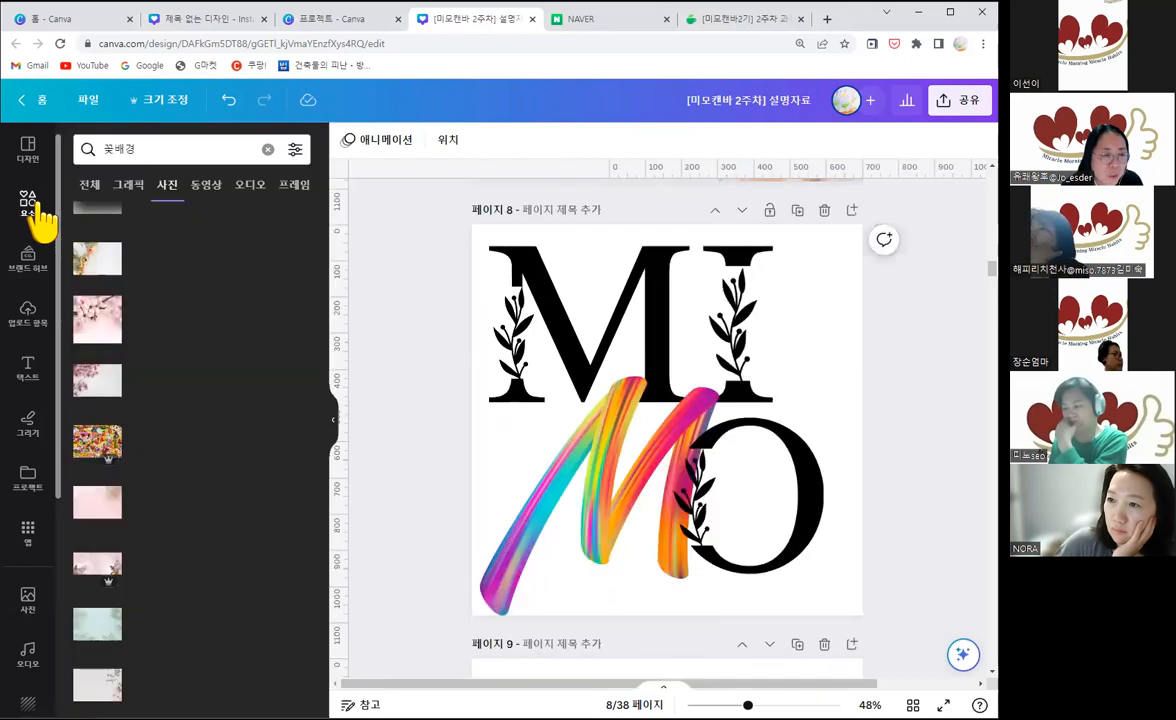
click(266, 149)
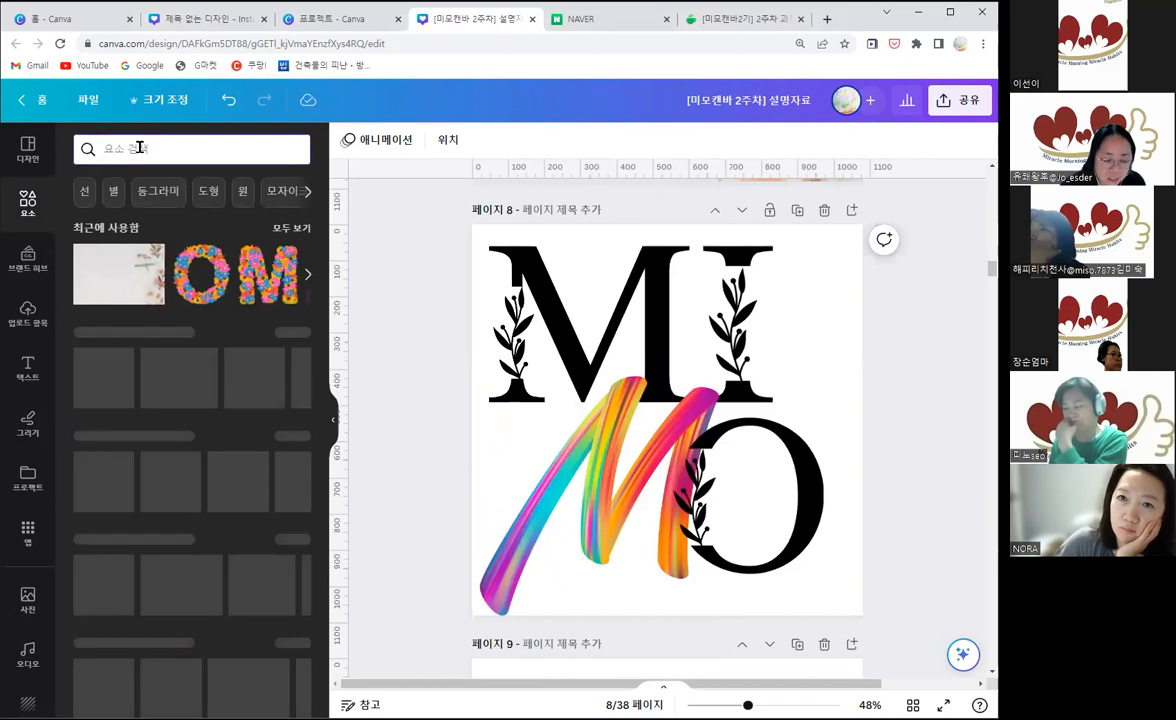
text(ㅡ)
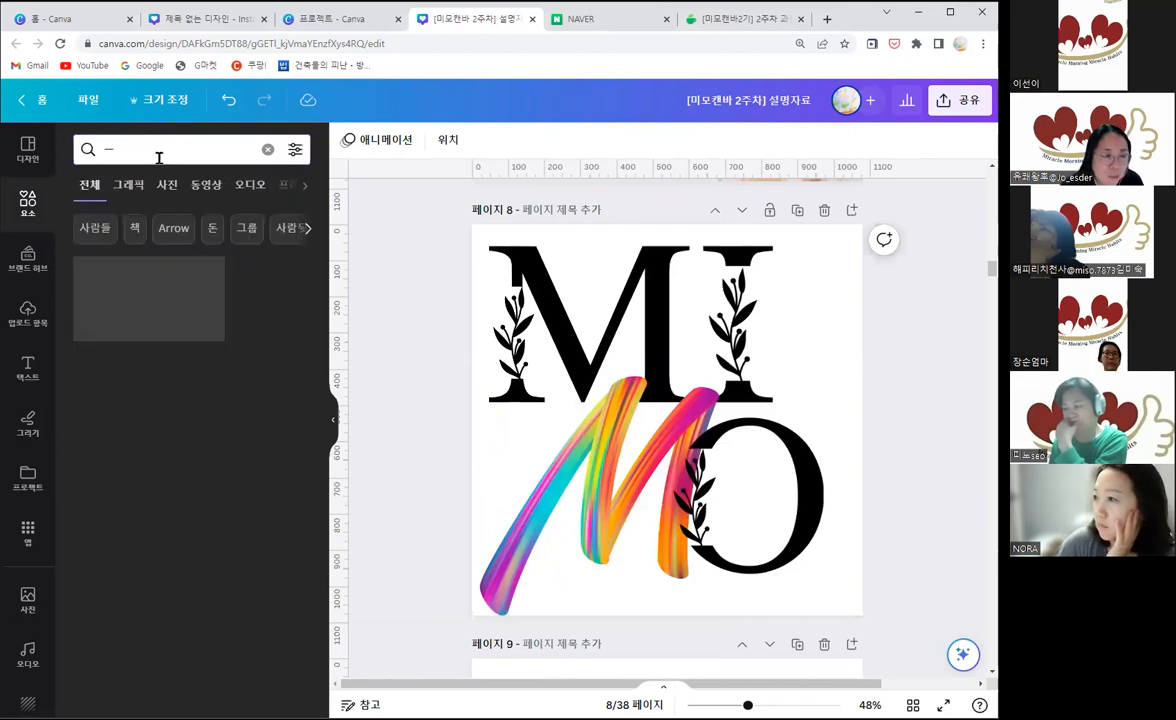
key(BackSpace)
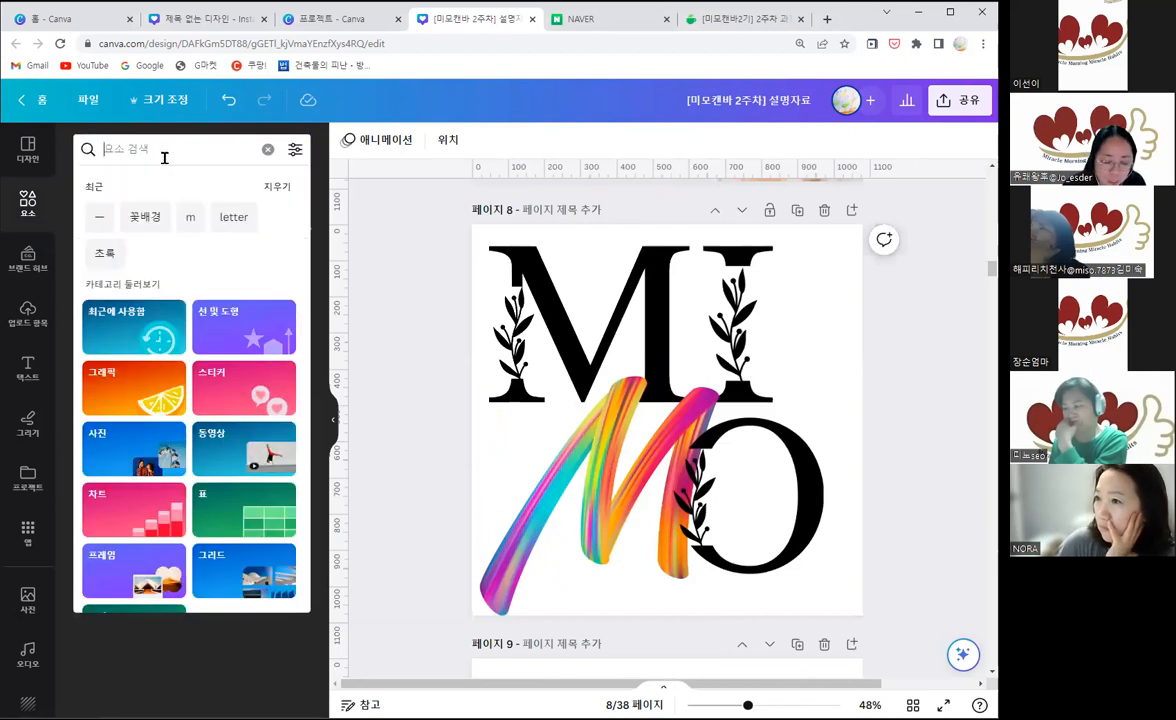
text(m)
key(Return)
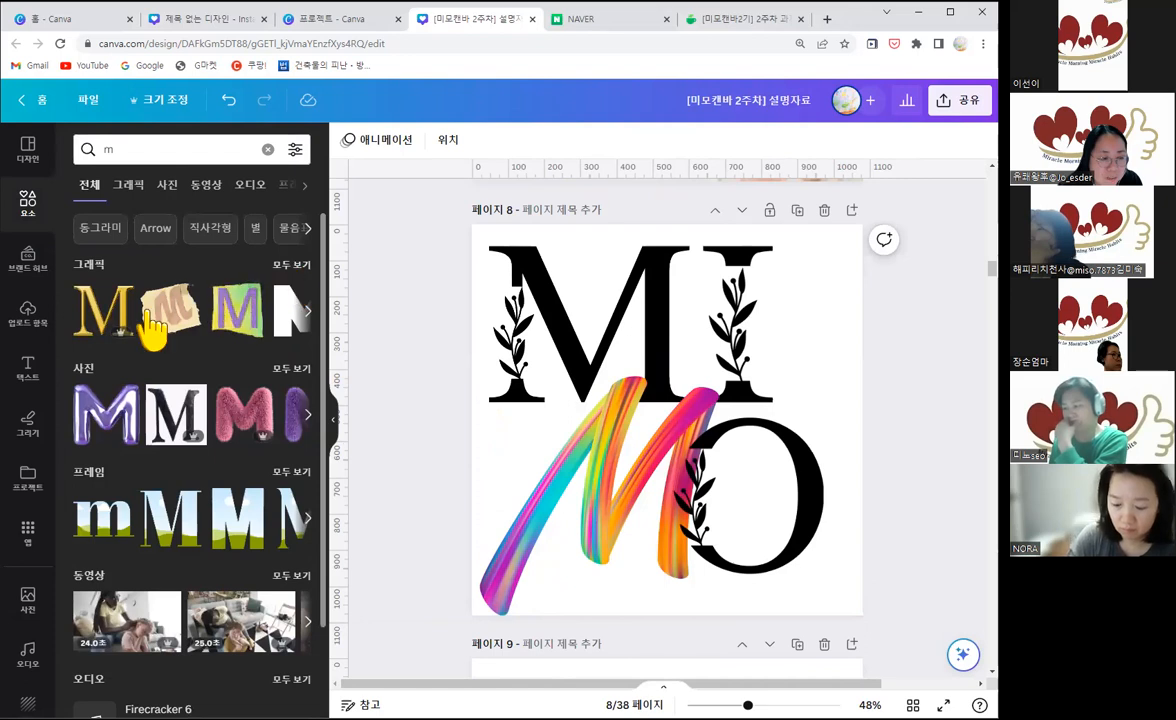
click(289, 266)
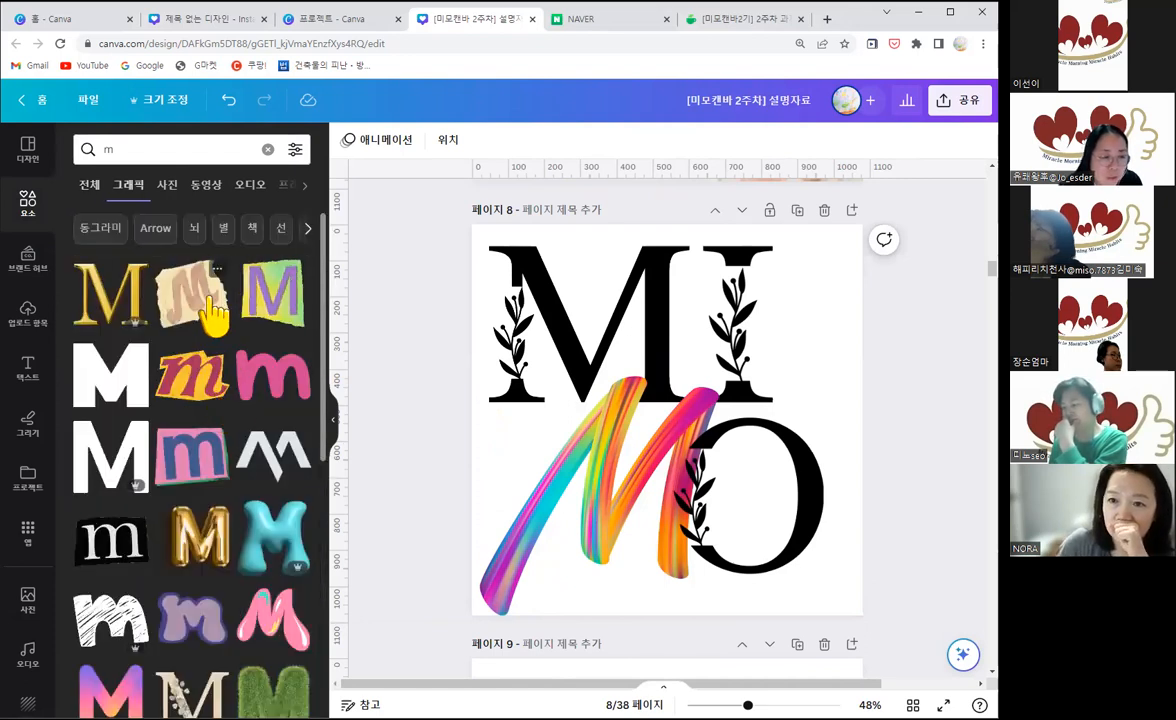
Step: Add the beige torn-paper M graphic to page 8, shrink it and place it over the rainbow brush M
click(197, 300)
drag(656, 478, 659, 494)
drag(793, 353, 721, 418)
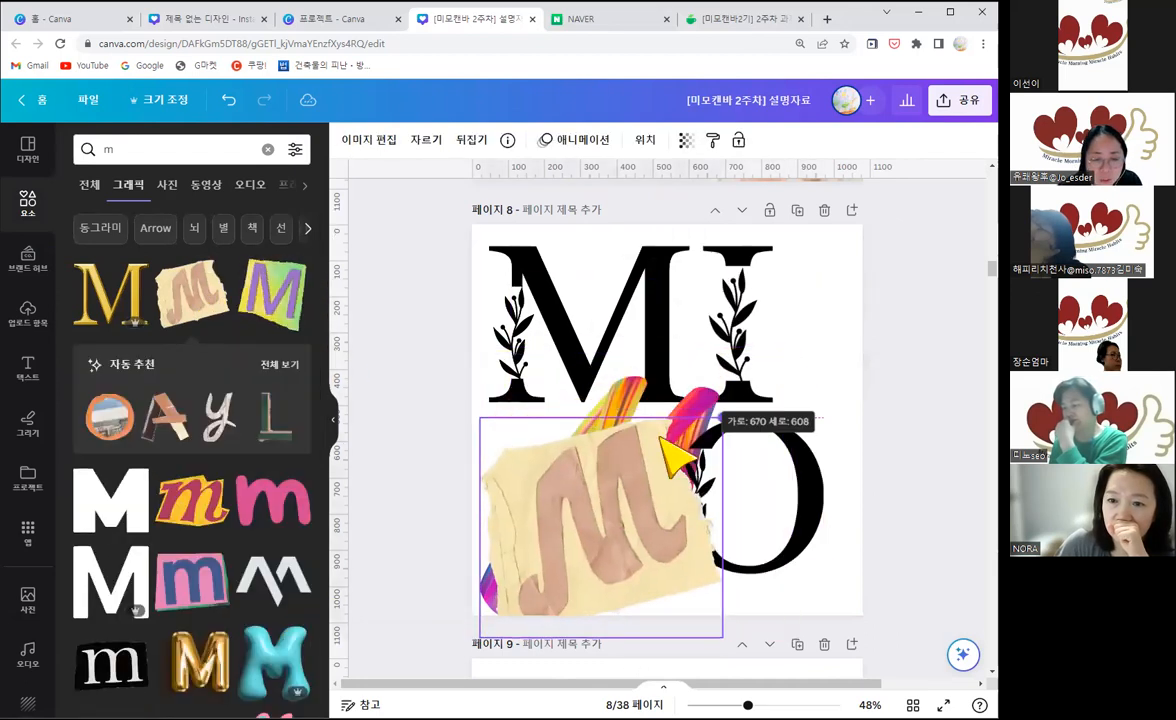
drag(609, 492, 627, 449)
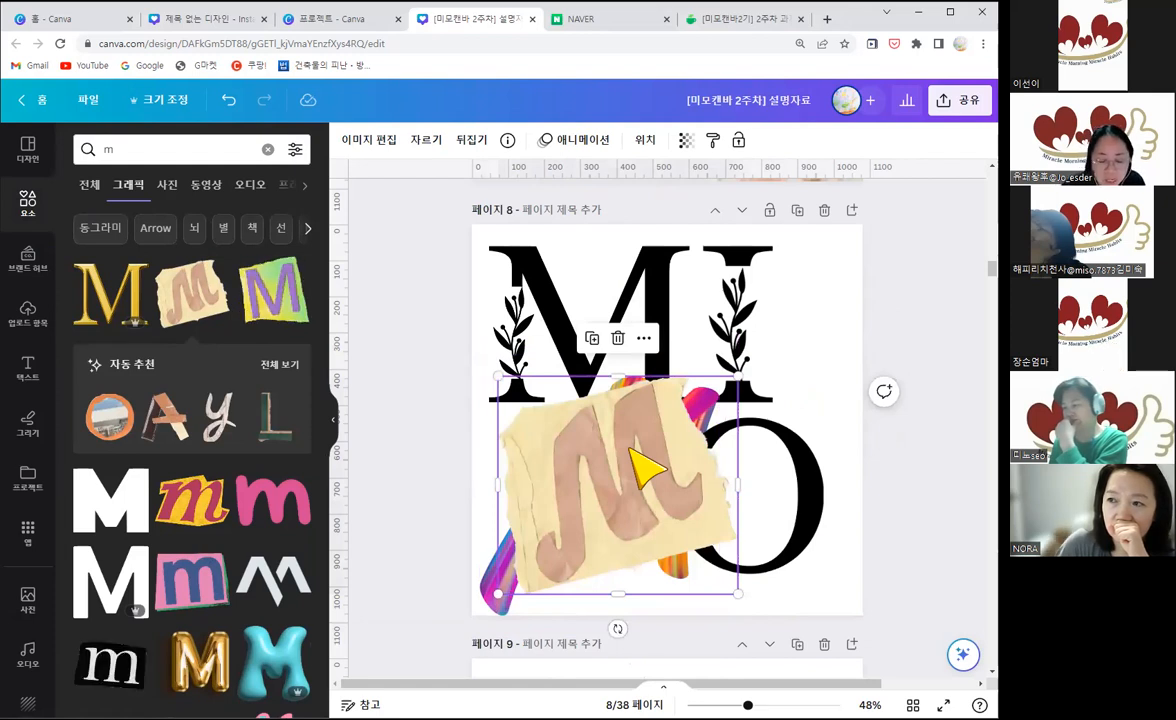
key(ctrl+[)
key(ctrl+[)
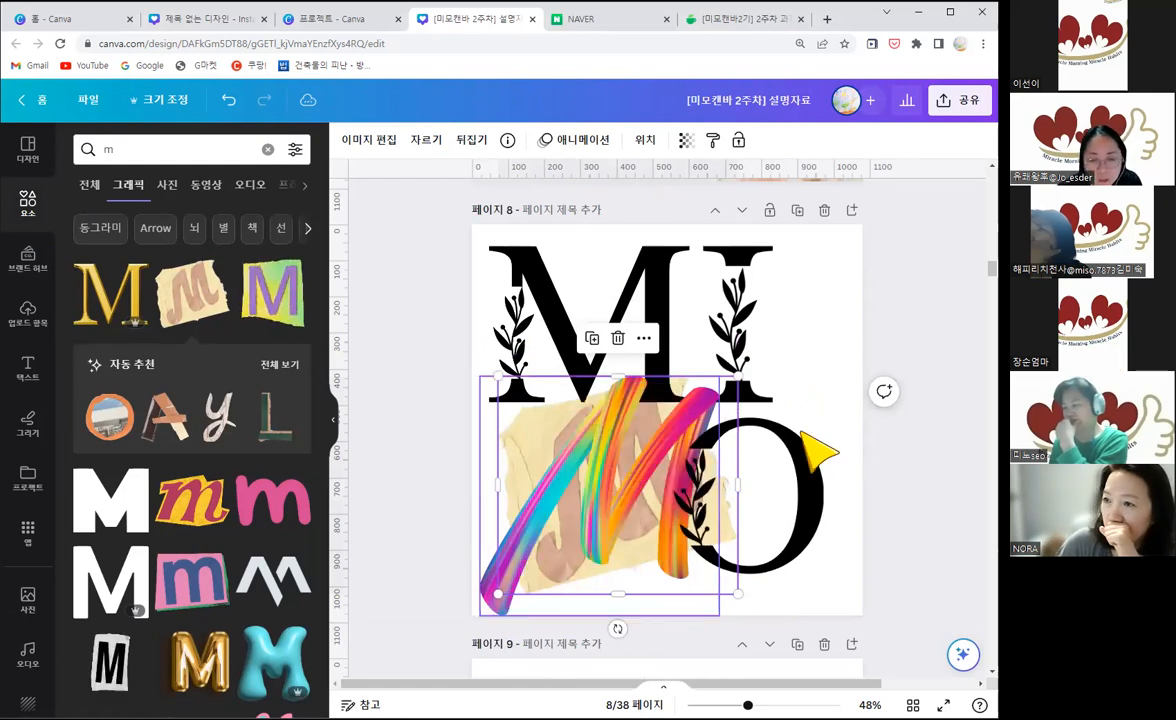
click(866, 436)
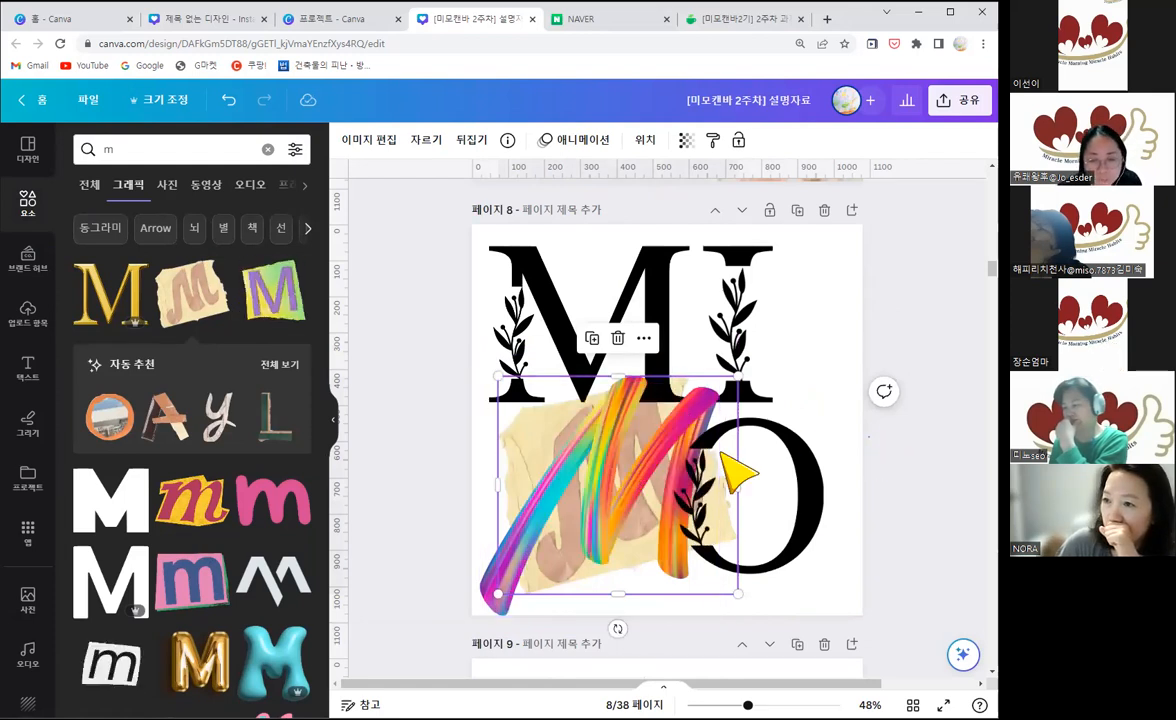
click(565, 545)
key(Delete)
key(ctrl+z)
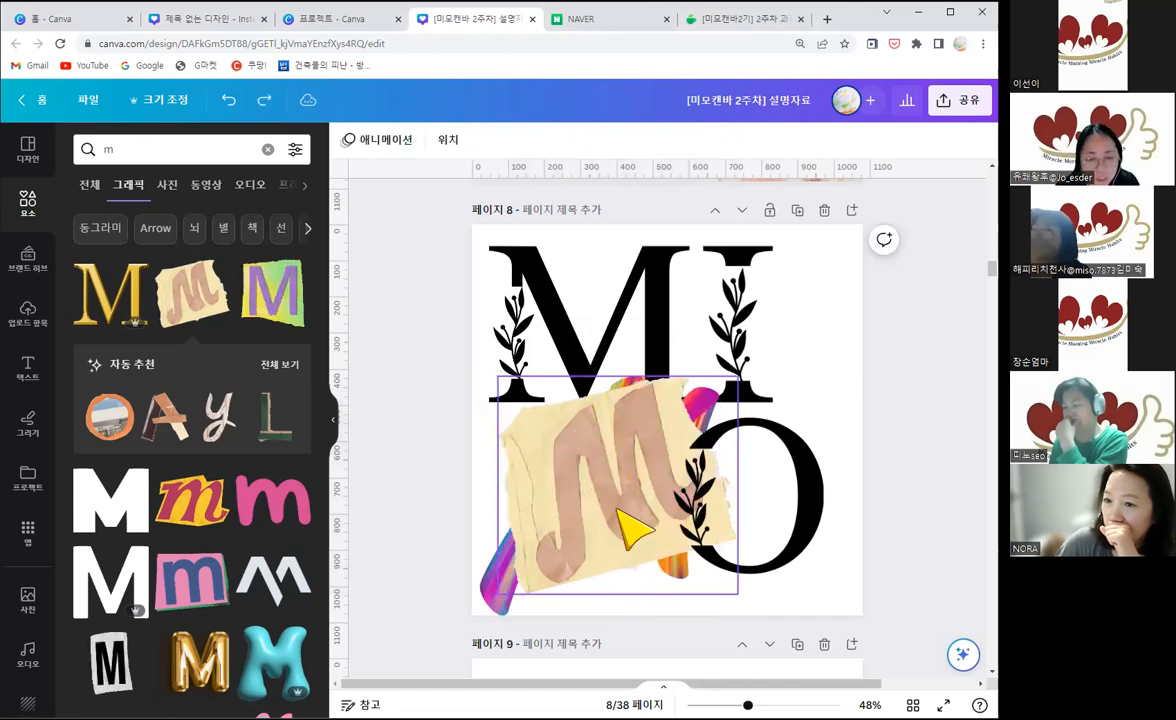
key(ctrl+z)
Step: Delete the rainbow brush M from page 8 and send the torn-paper M behind the other letters
click(500, 600)
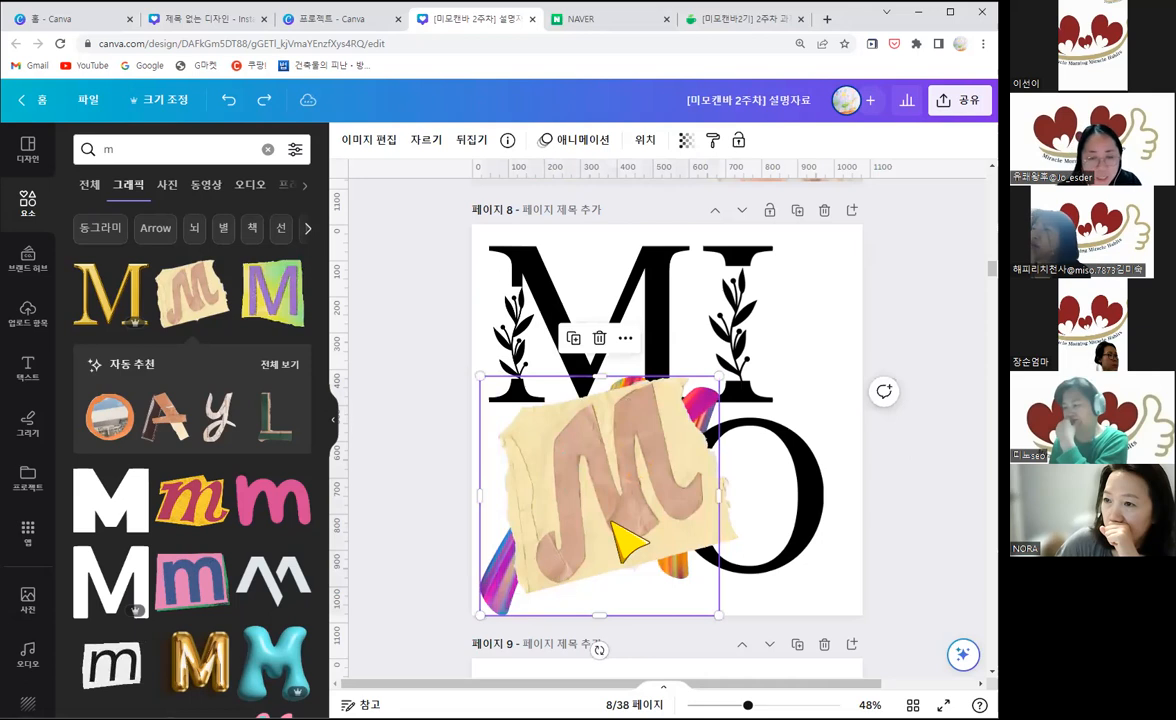
key(Delete)
click(612, 476)
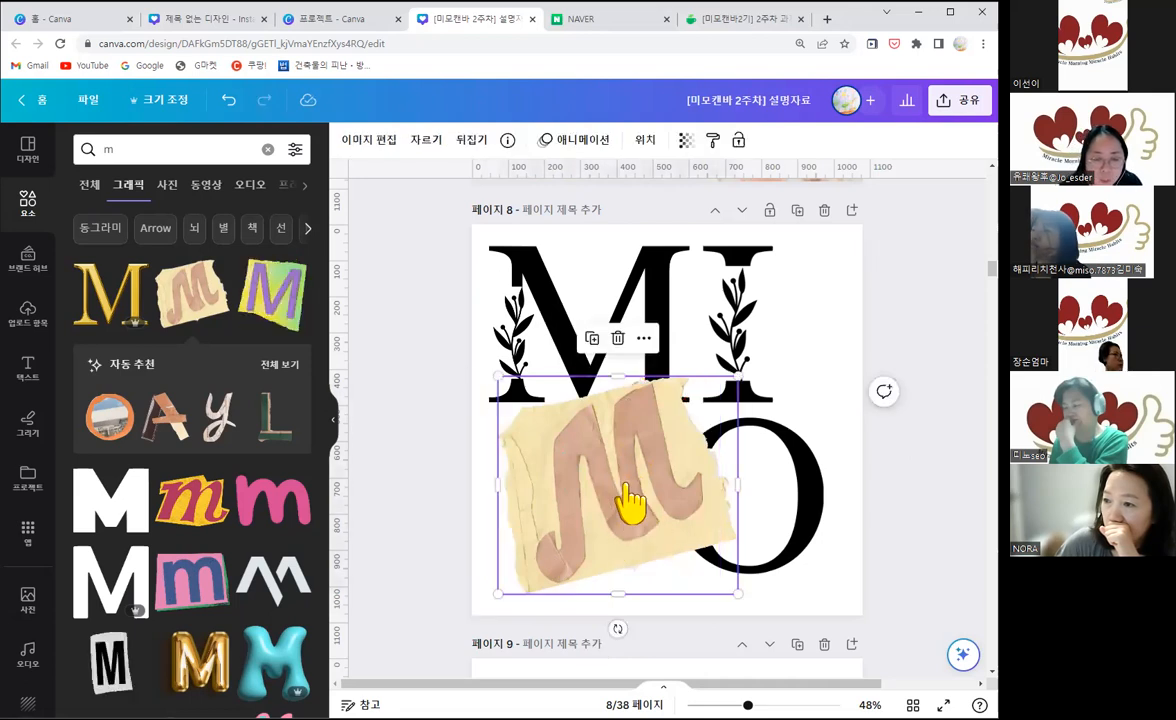
right_click(612, 445)
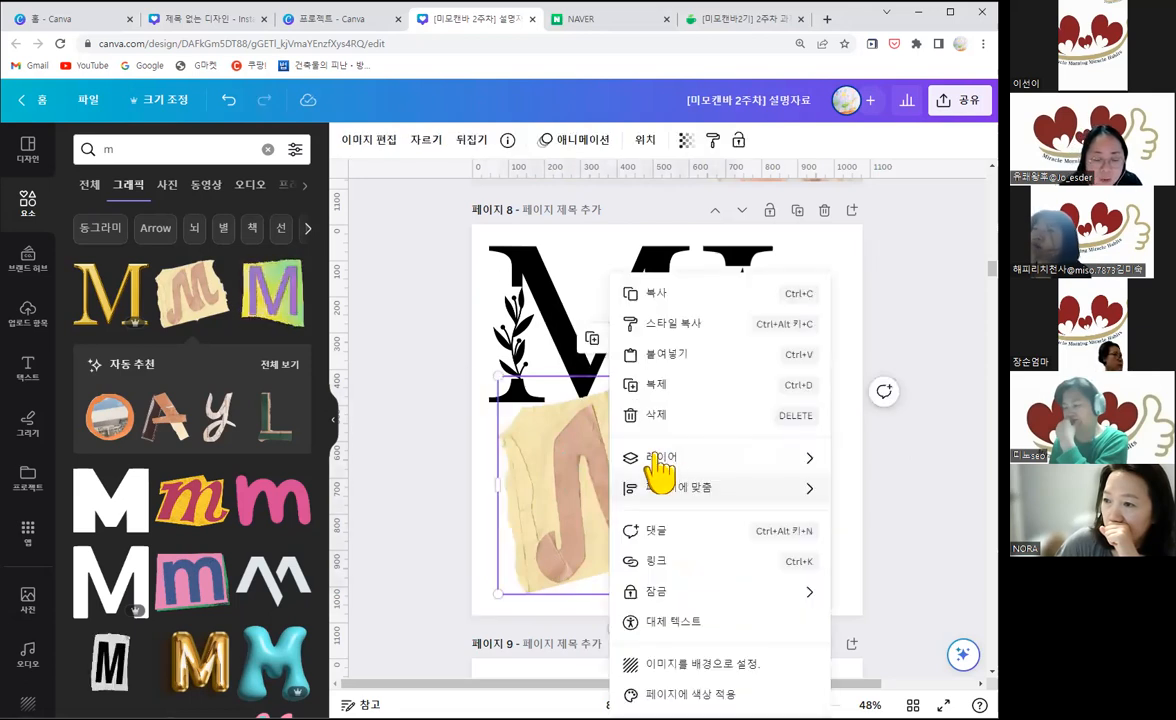
click(644, 141)
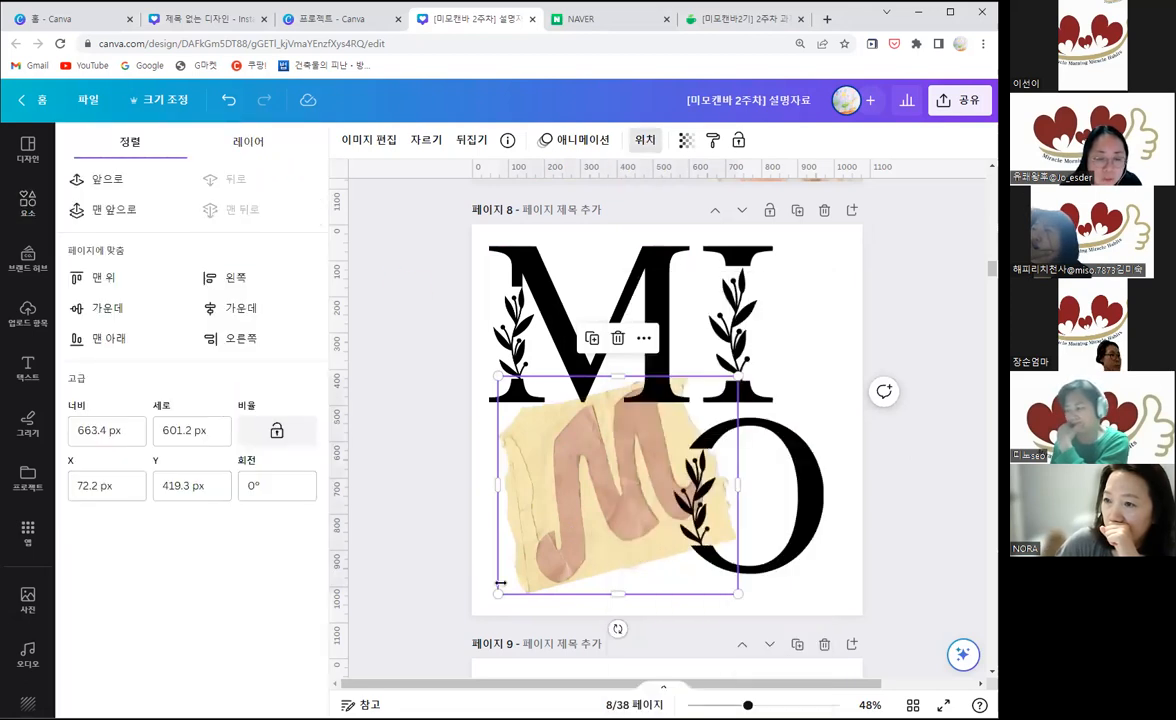
Step: Enlarge the torn-paper M on page 8 to about 701 × 635 px and shift it slightly right together with the O
drag(482, 600, 470, 611)
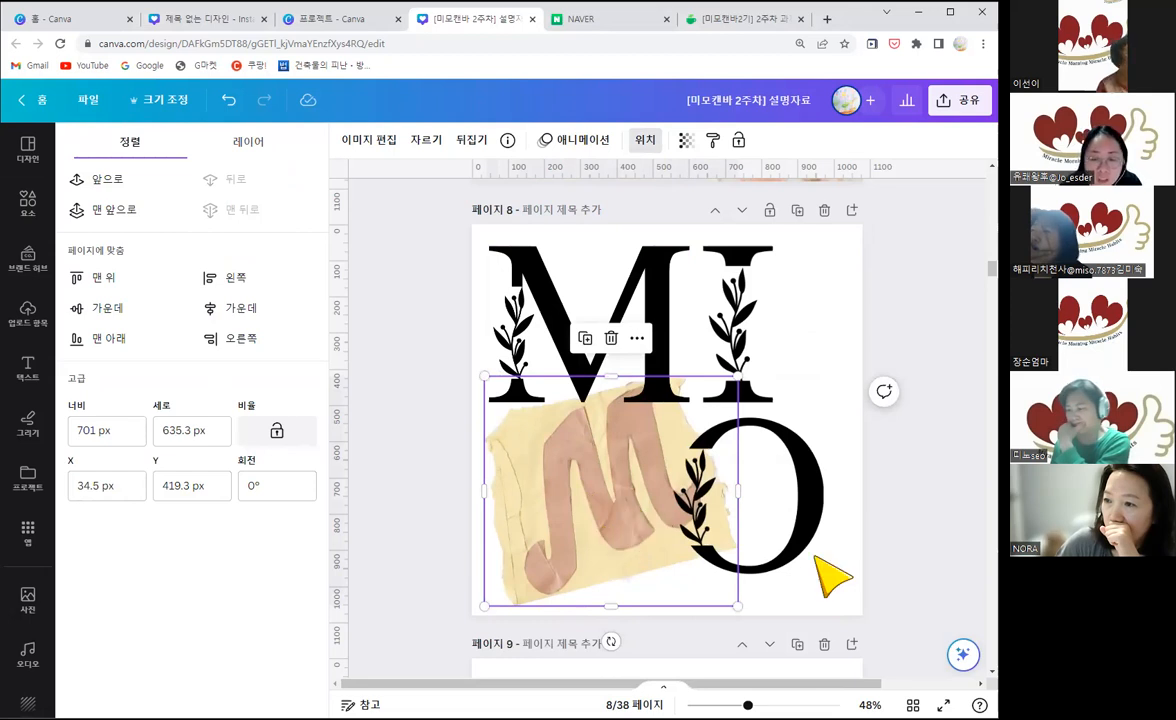
click(888, 571)
drag(884, 563, 651, 509)
click(850, 277)
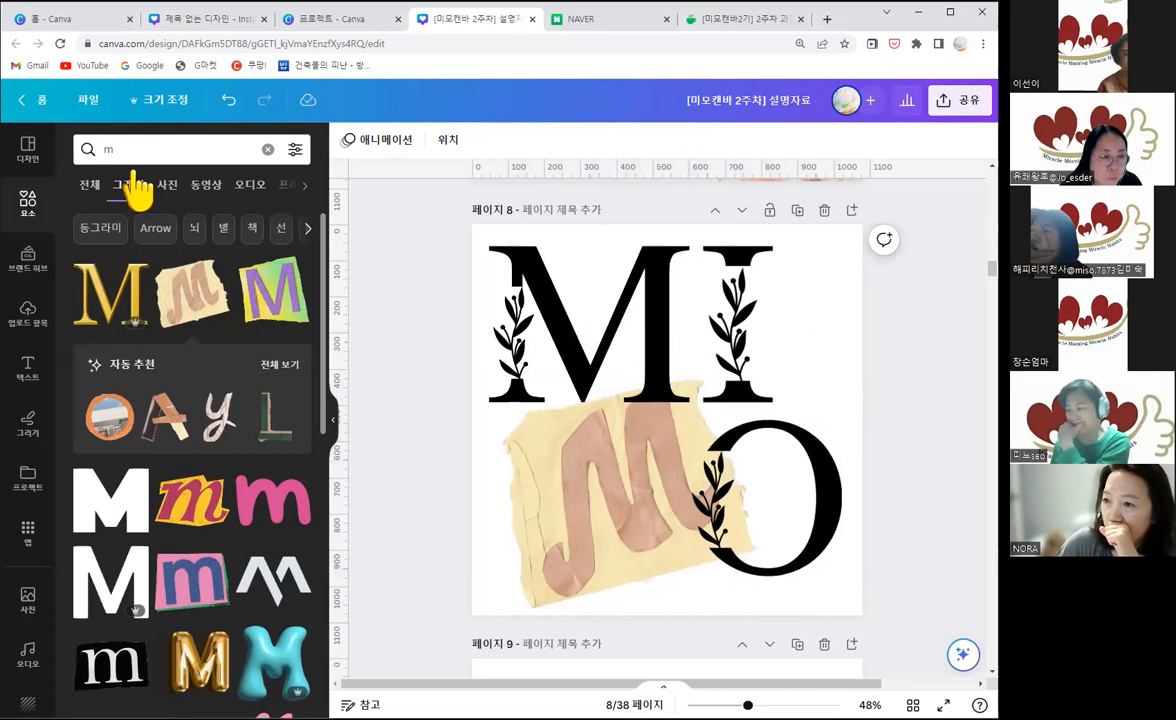
Step: Search the graphic elements for 구겨진 종이
click(104, 154)
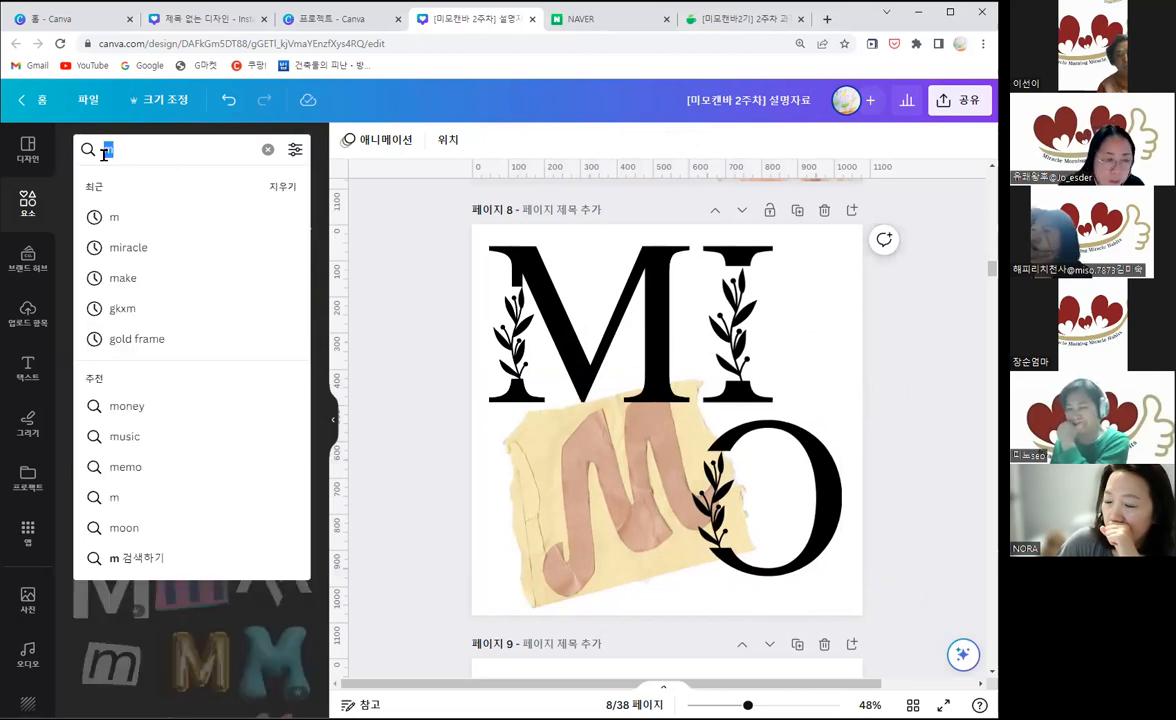
text(rn)
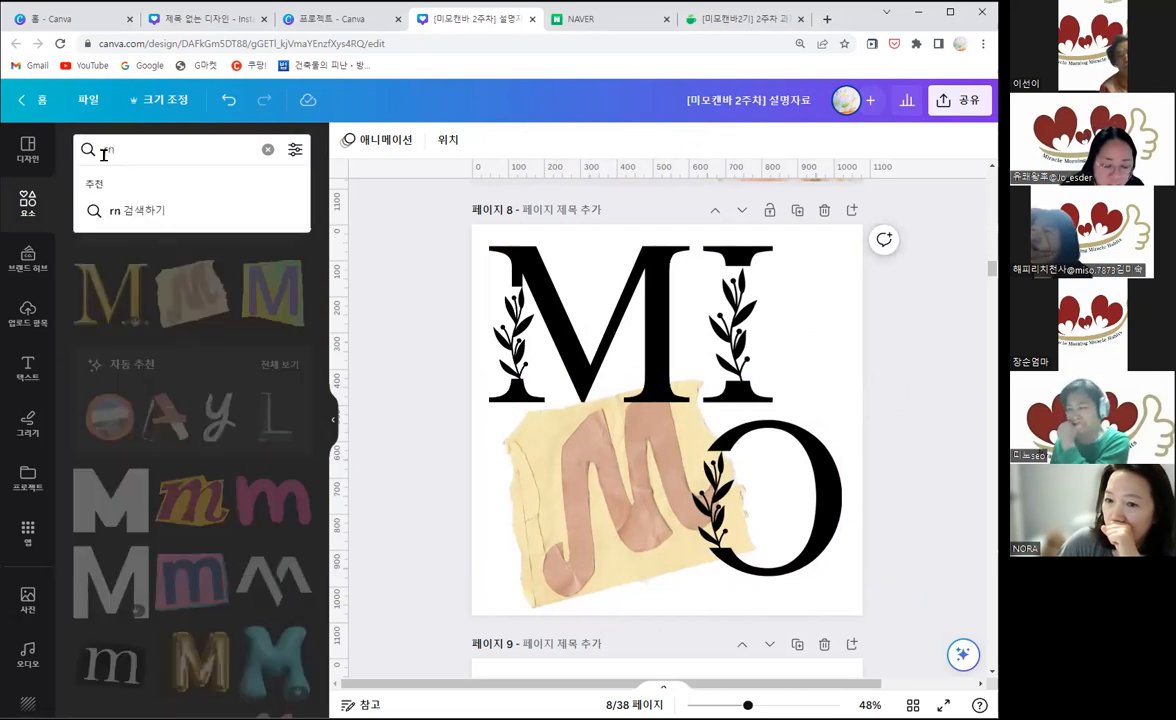
key(BackSpace)
key(BackSpace)
text(구겨지)
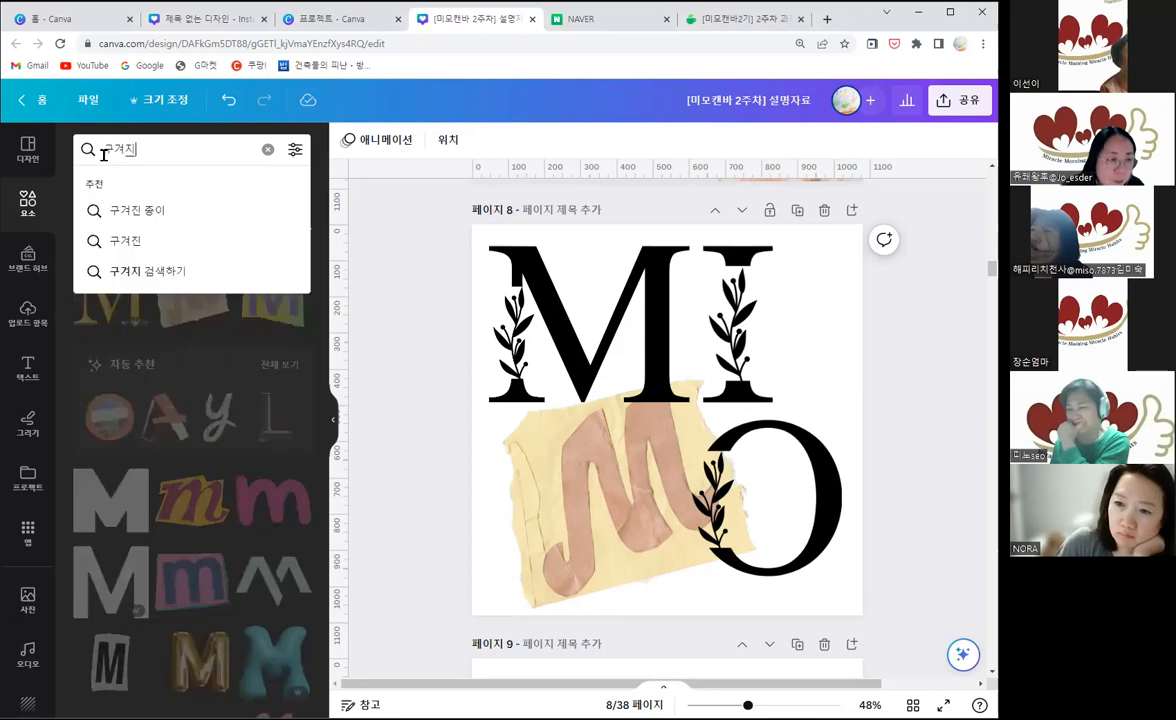
text(ㄴ 종이)
key(Return)
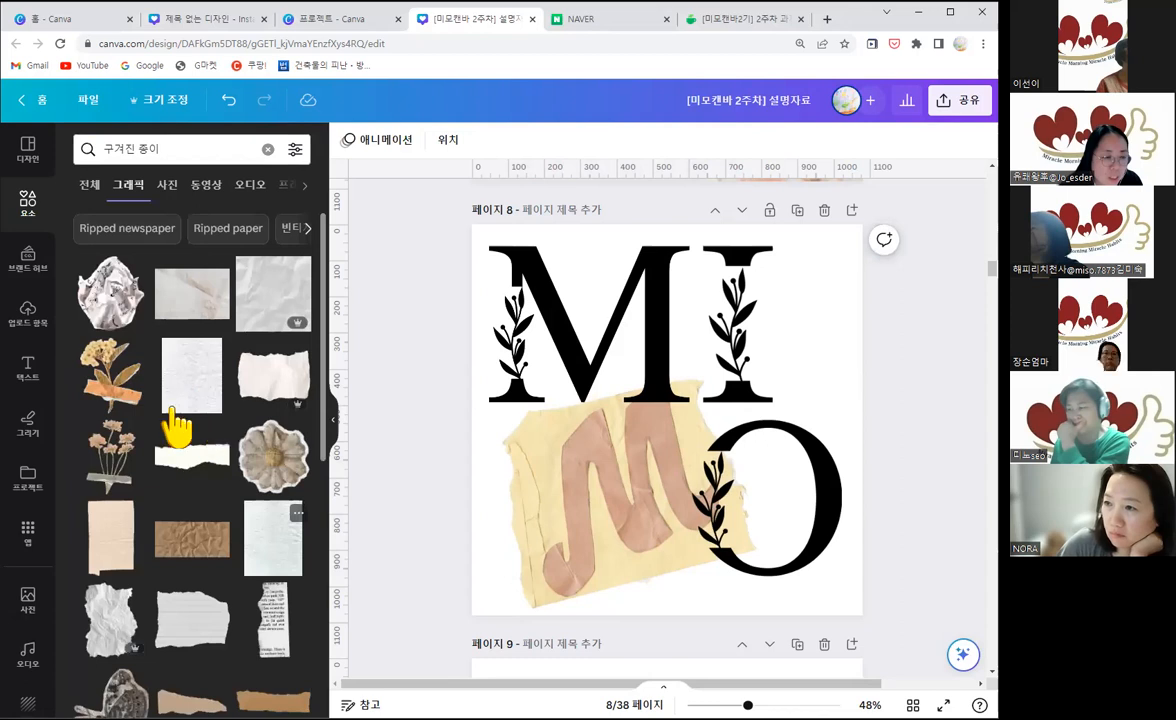
Step: Add the whitish-grey crumpled-paper graphic from the results to page 8 and set it as the page background
scroll(178, 428, down, 1)
scroll(232, 462, down, 2)
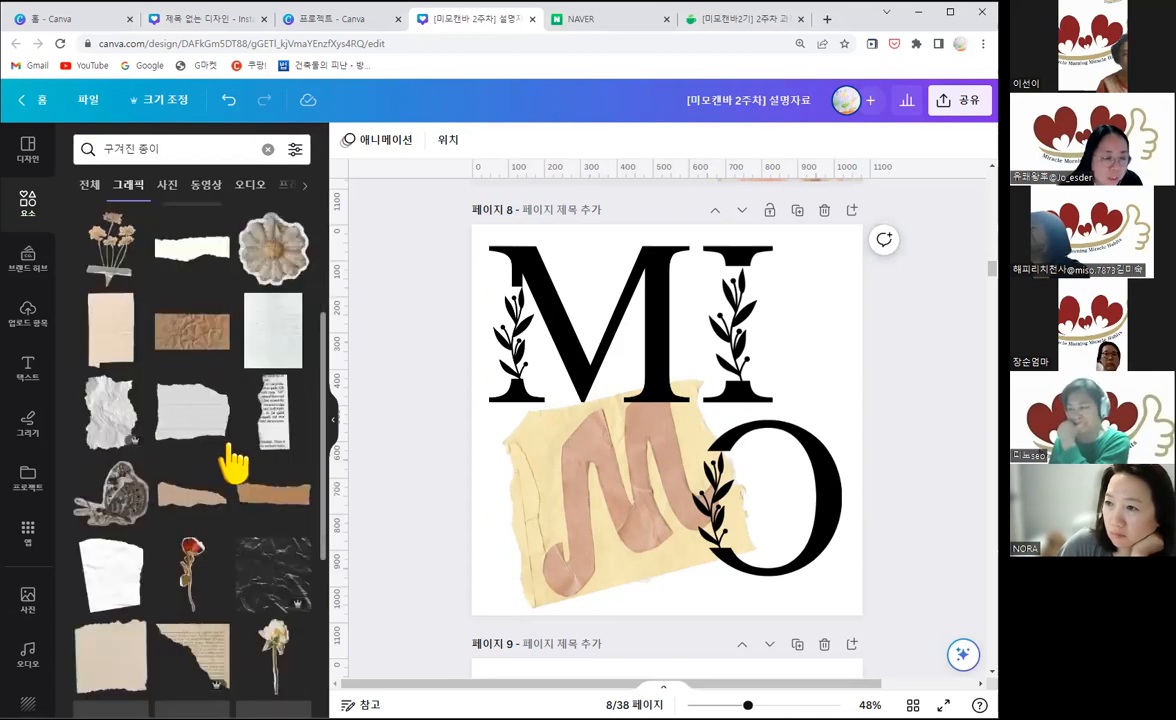
scroll(228, 500, down, 1)
scroll(241, 510, down, 3)
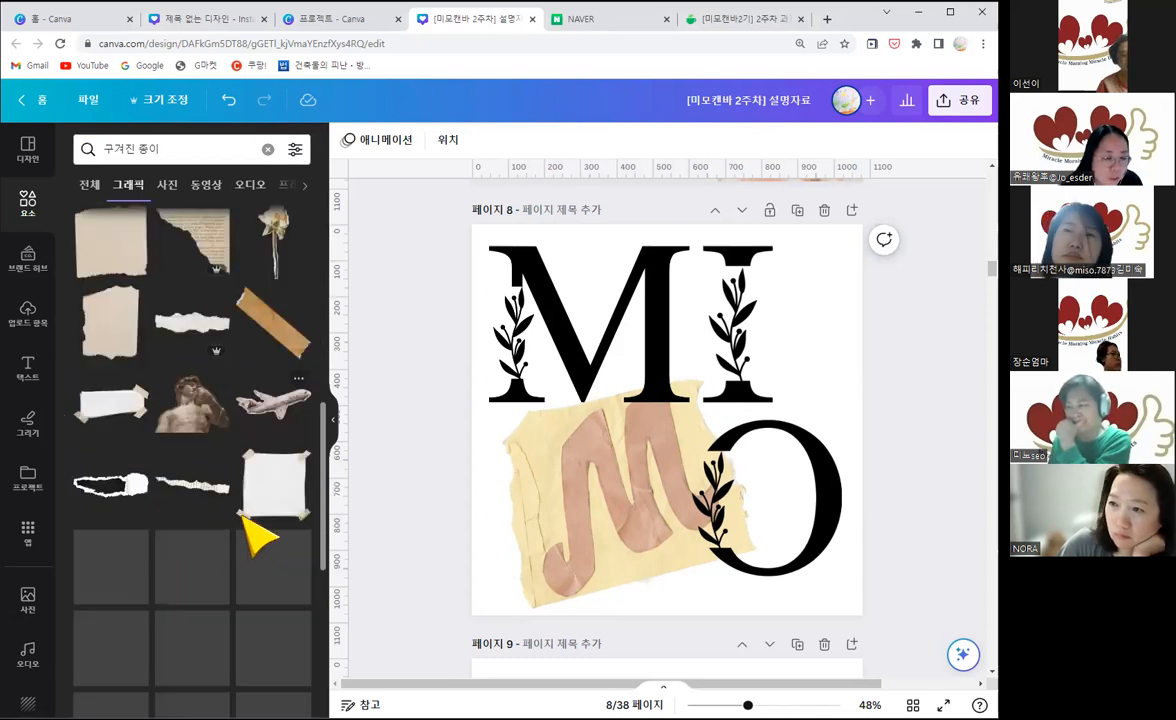
scroll(248, 535, down, 2)
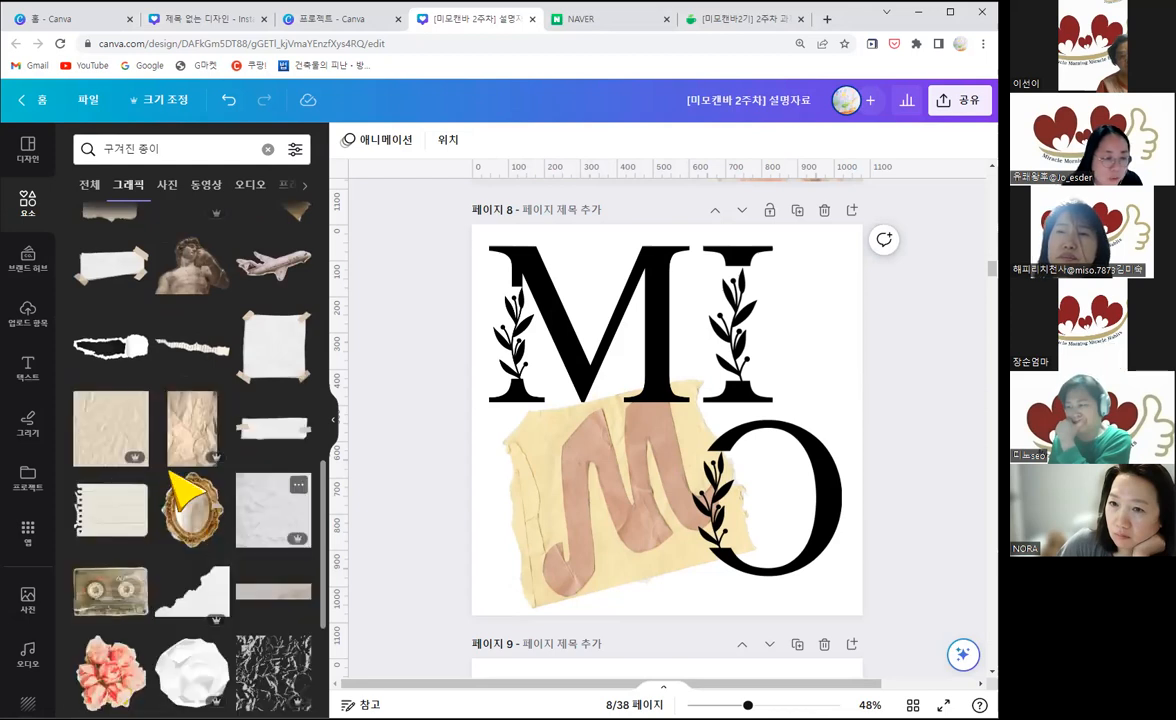
scroll(245, 575, down, 2)
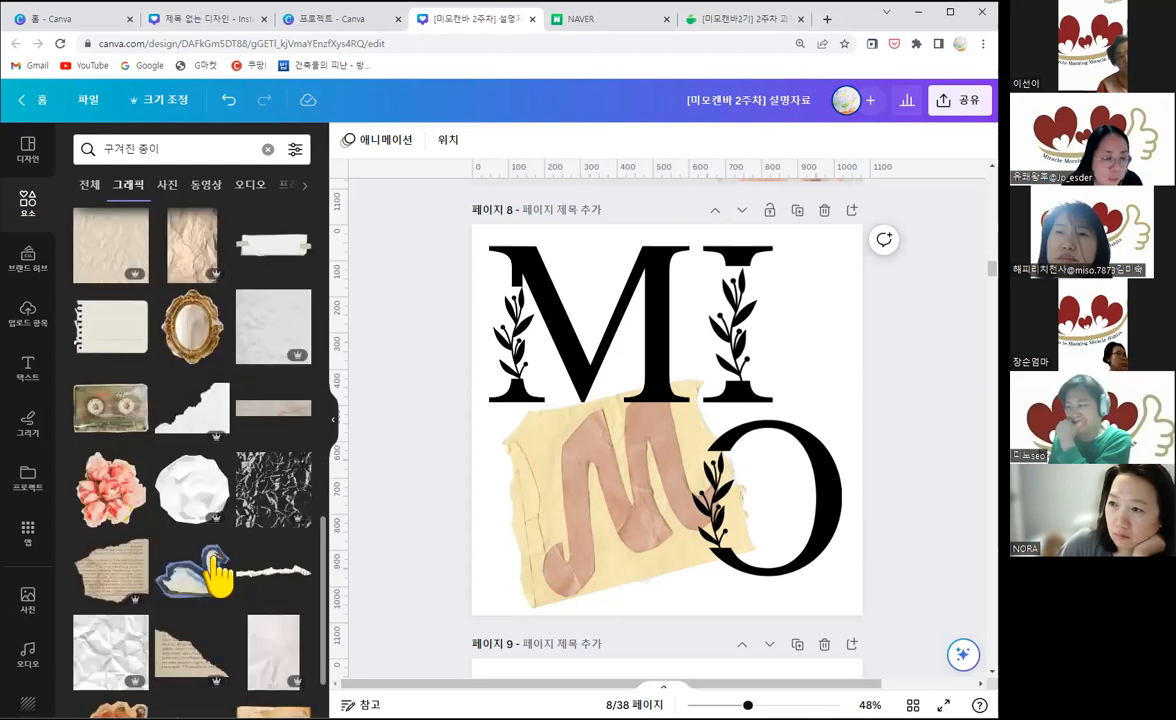
scroll(218, 564, down, 1)
scroll(230, 505, down, 2)
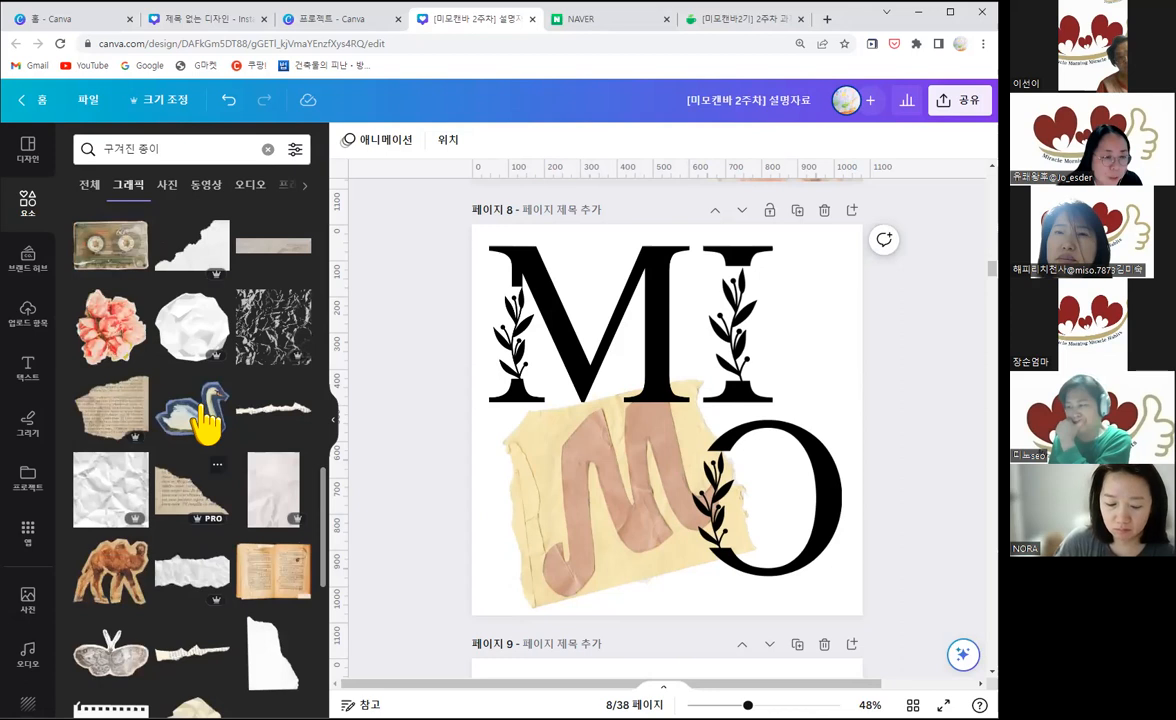
scroll(240, 395, up, 3)
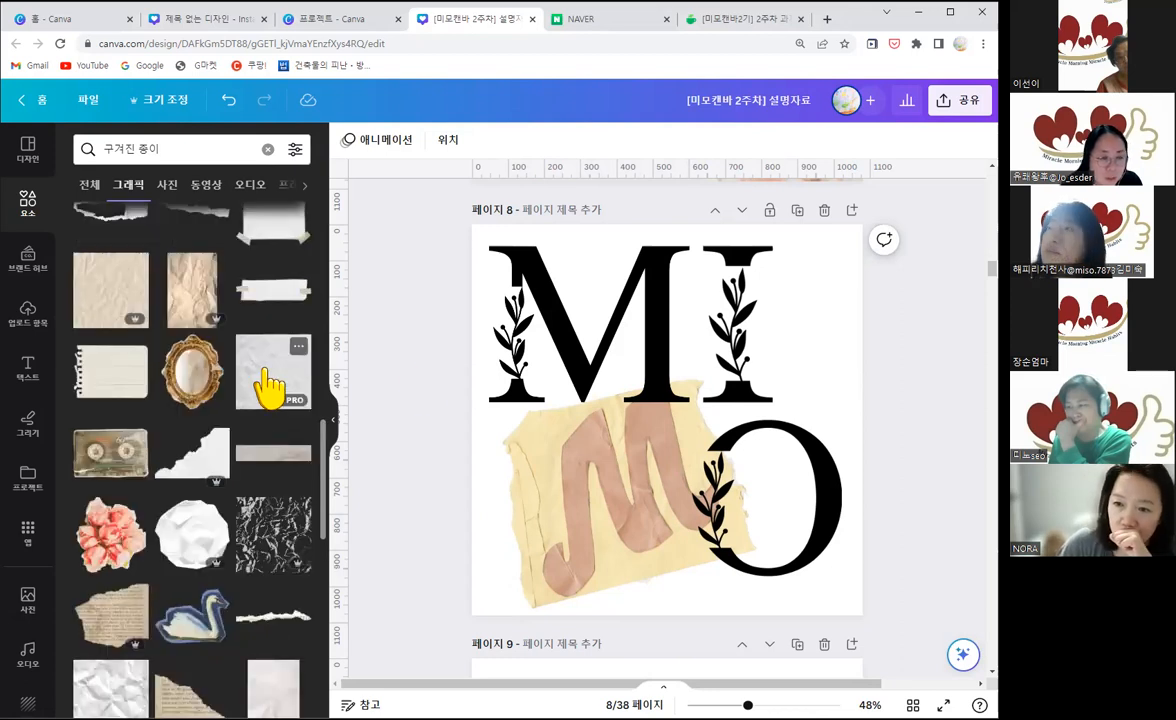
click(268, 385)
right_click(690, 405)
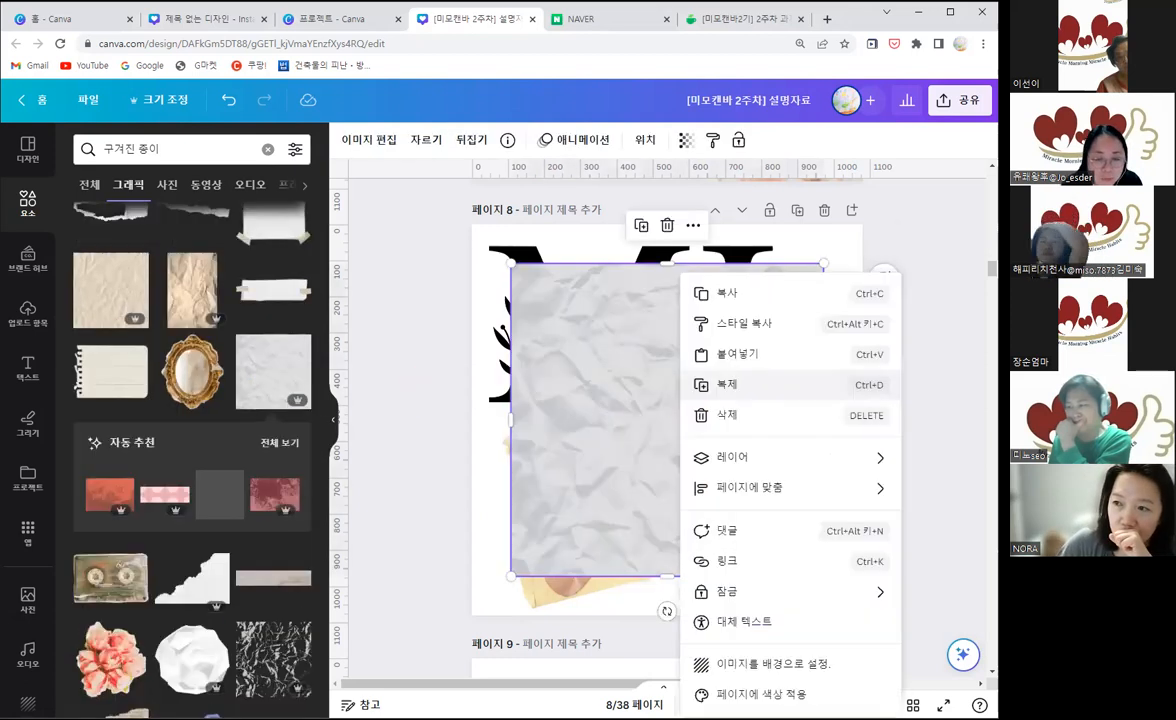
click(760, 665)
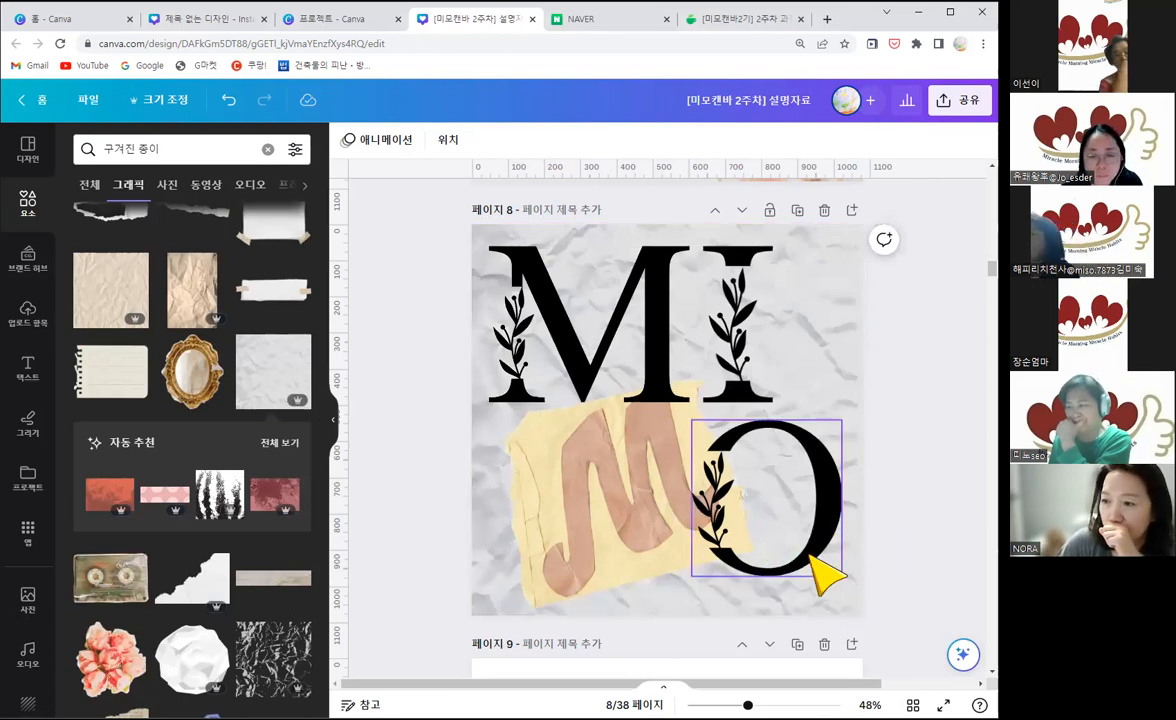
Step: Recolour the upper black M on page 8 to #D4AA98, sampled from the torn-paper M
scroll(609, 255, down, 2)
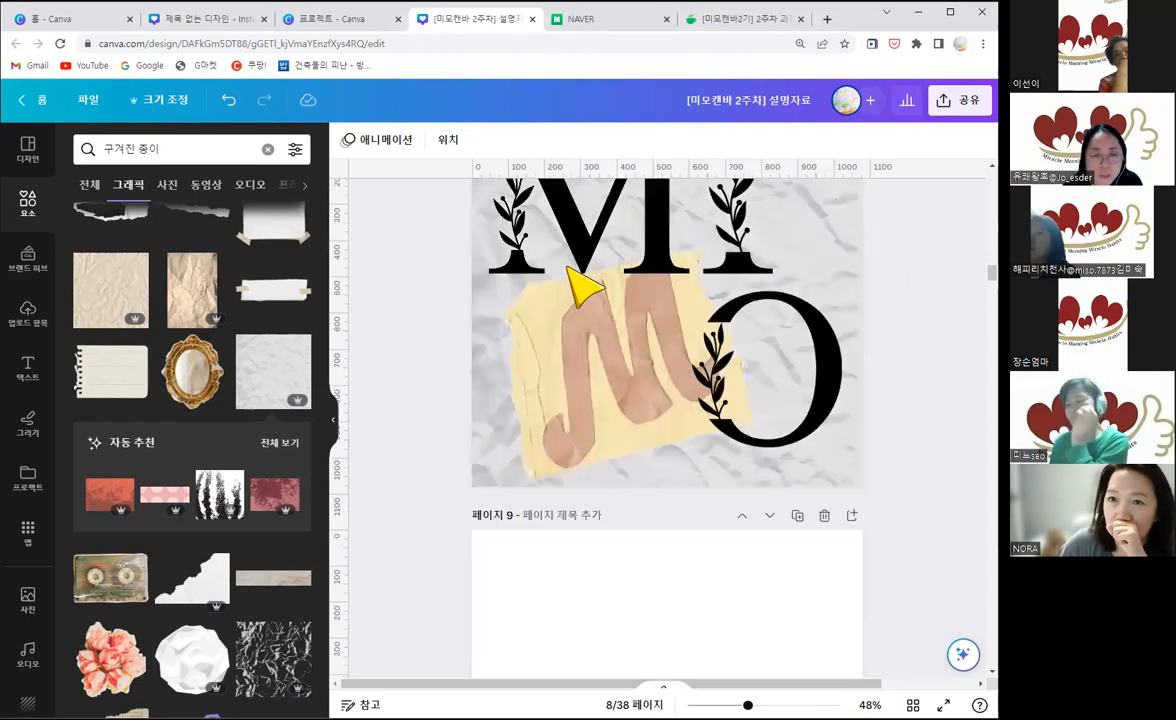
scroll(630, 320, up, 1)
click(698, 482)
click(612, 460)
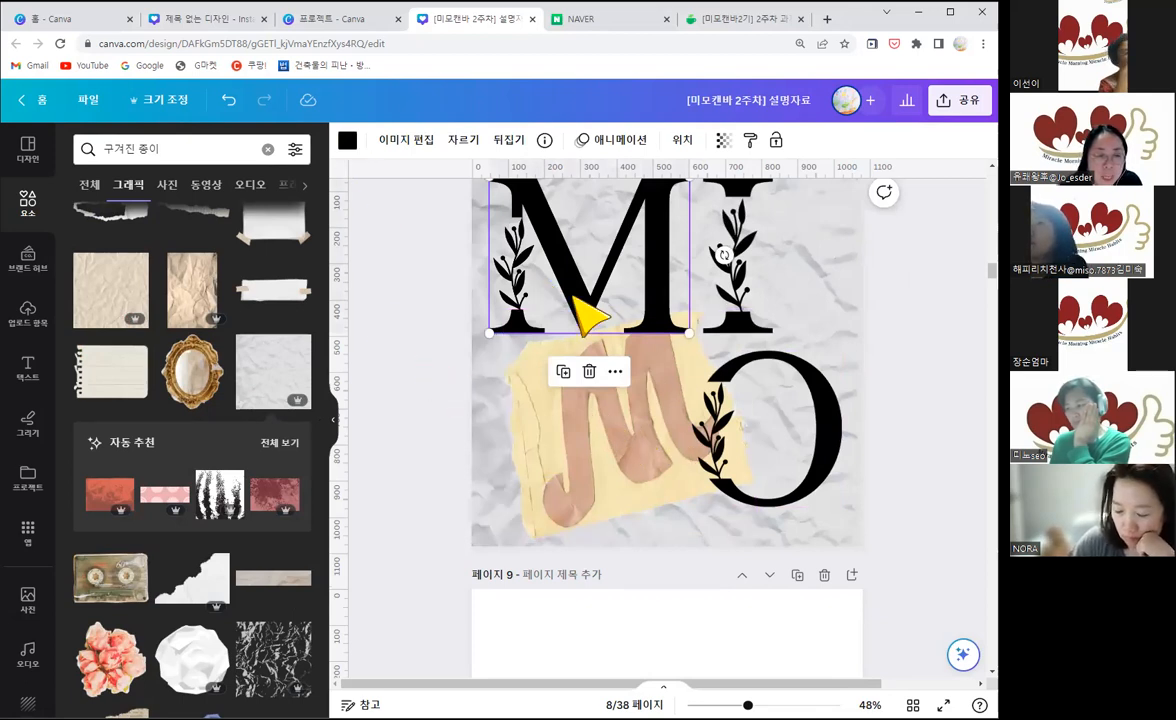
click(347, 141)
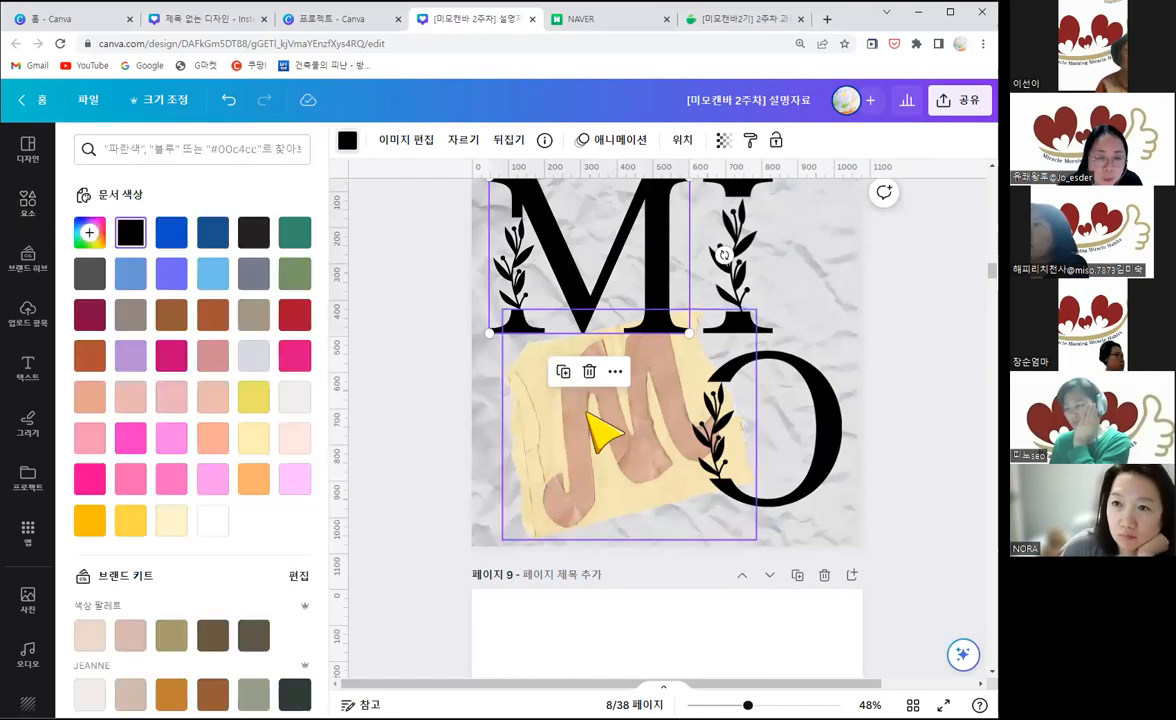
click(96, 245)
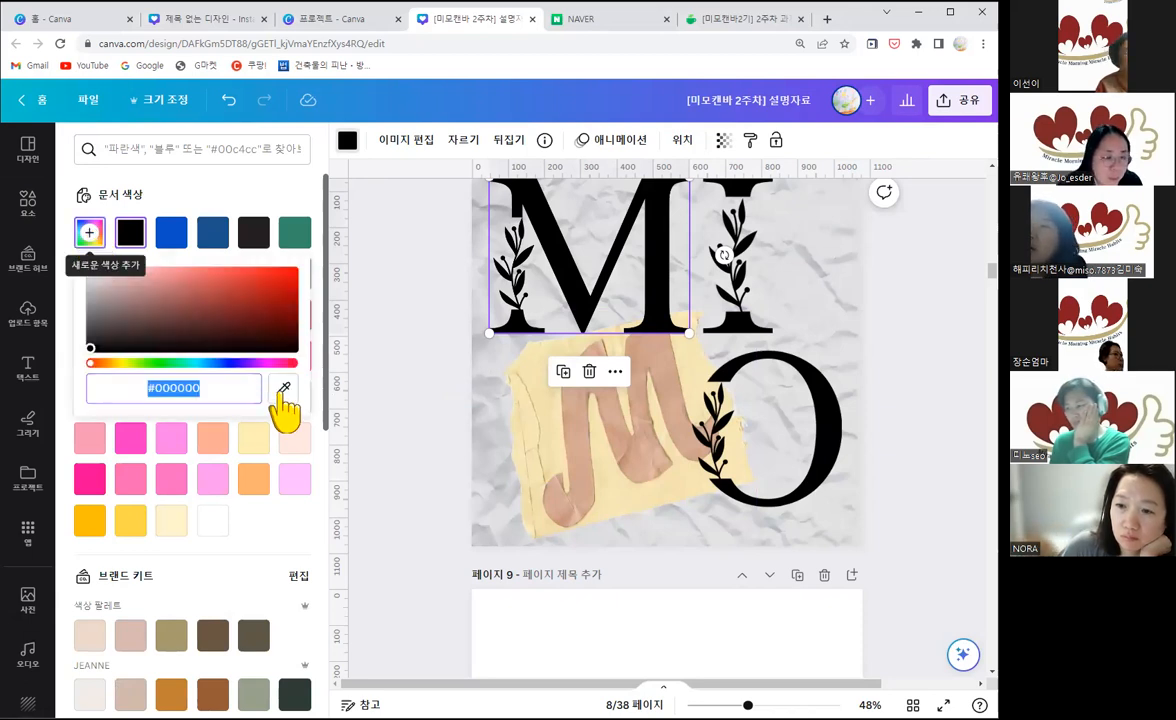
click(283, 391)
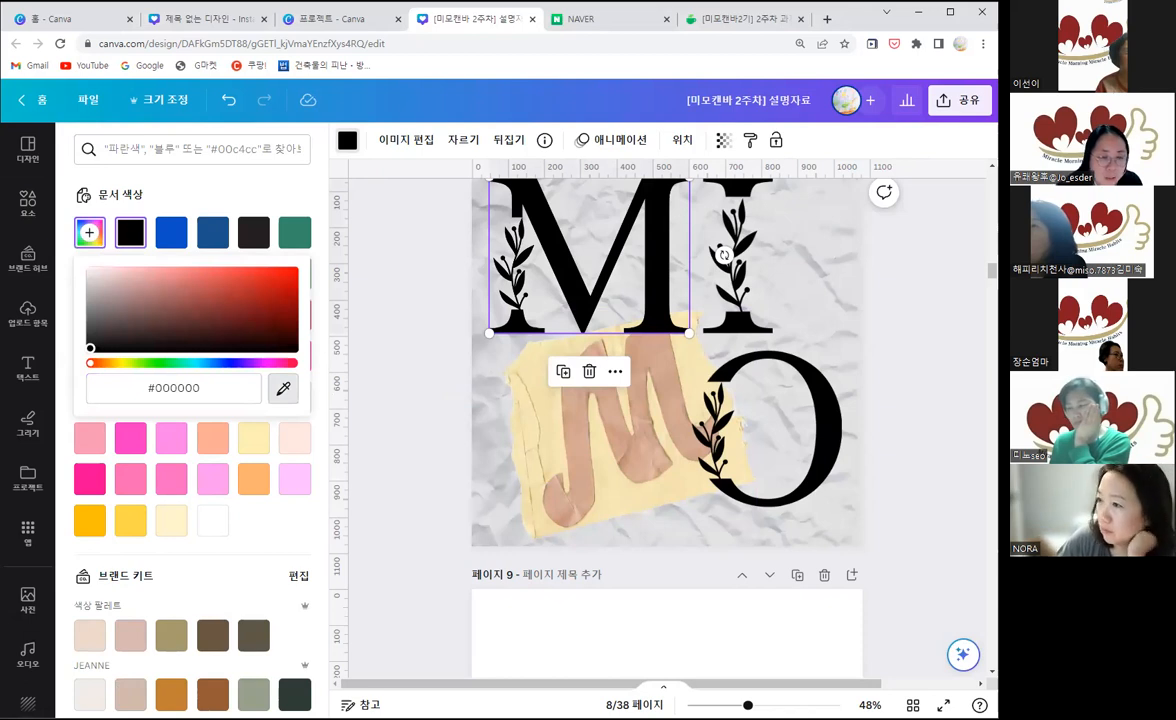
click(620, 340)
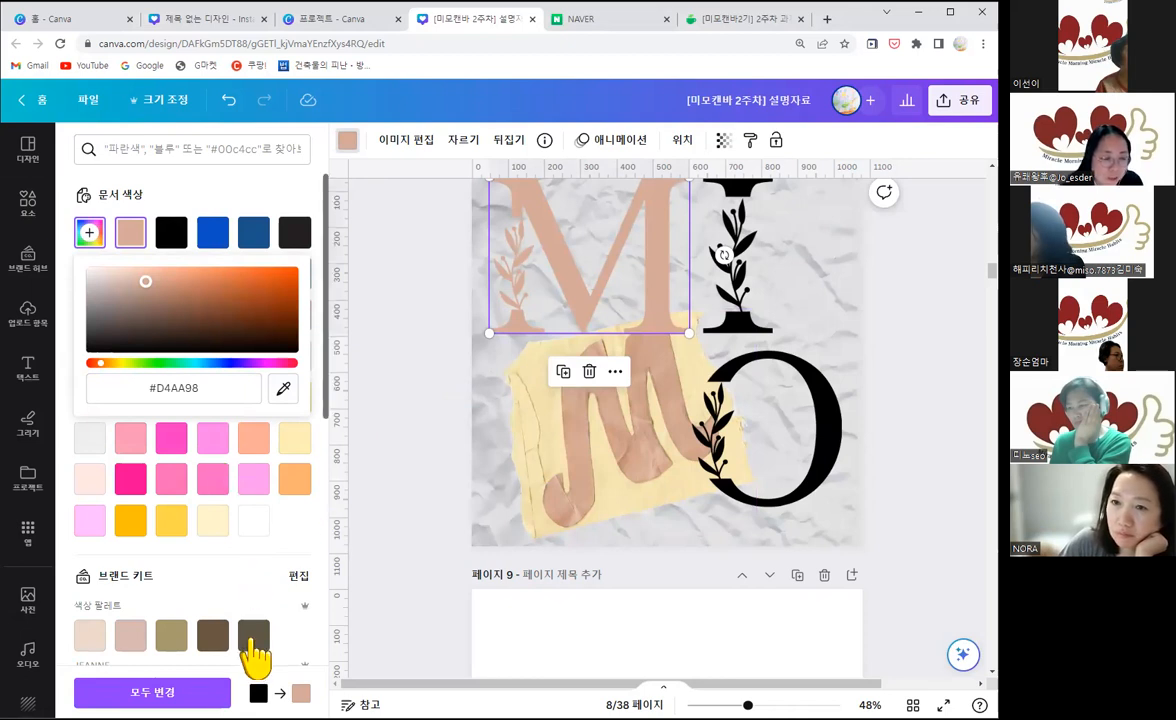
Step: Try the dark grey-brown brand kit colour on the upper M of page 8, and undo the M's recolouring
click(253, 637)
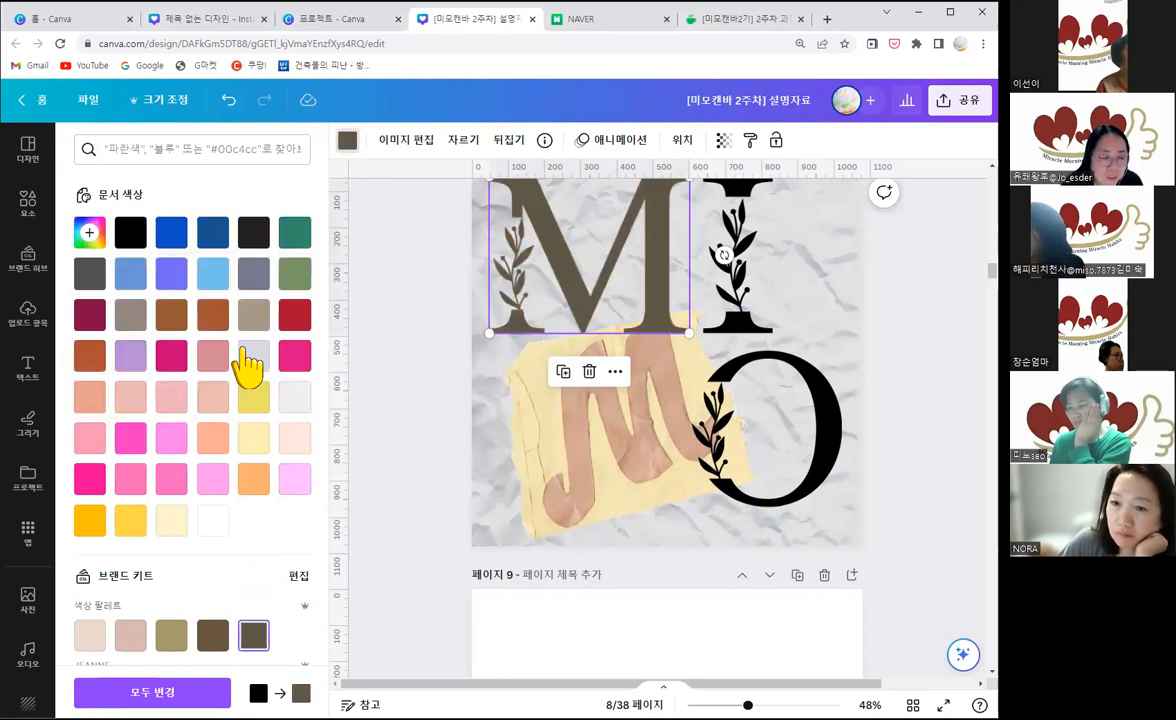
scroll(242, 352, down, 2)
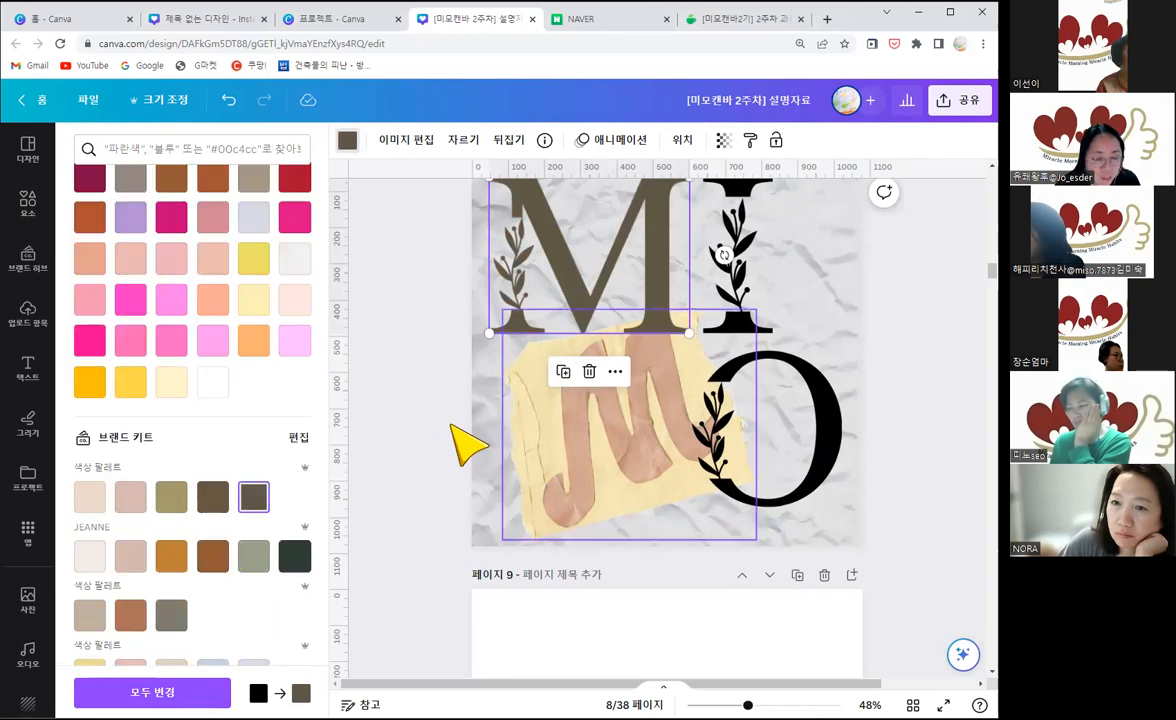
key(ctrl+z)
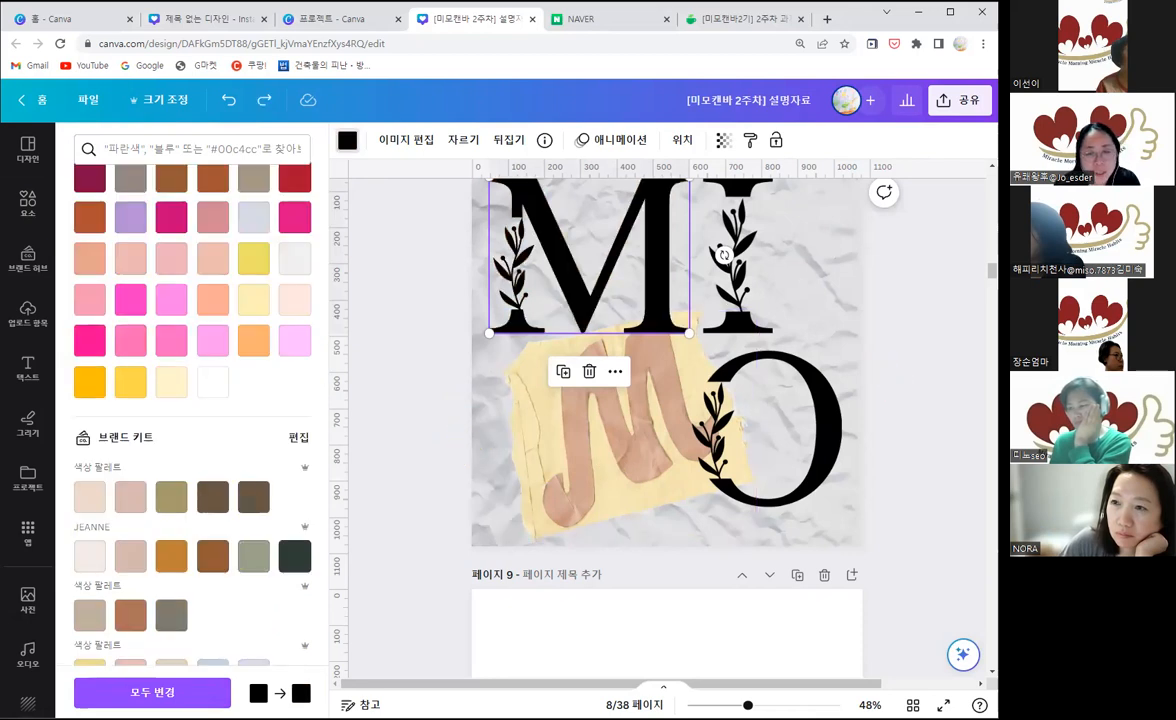
click(400, 425)
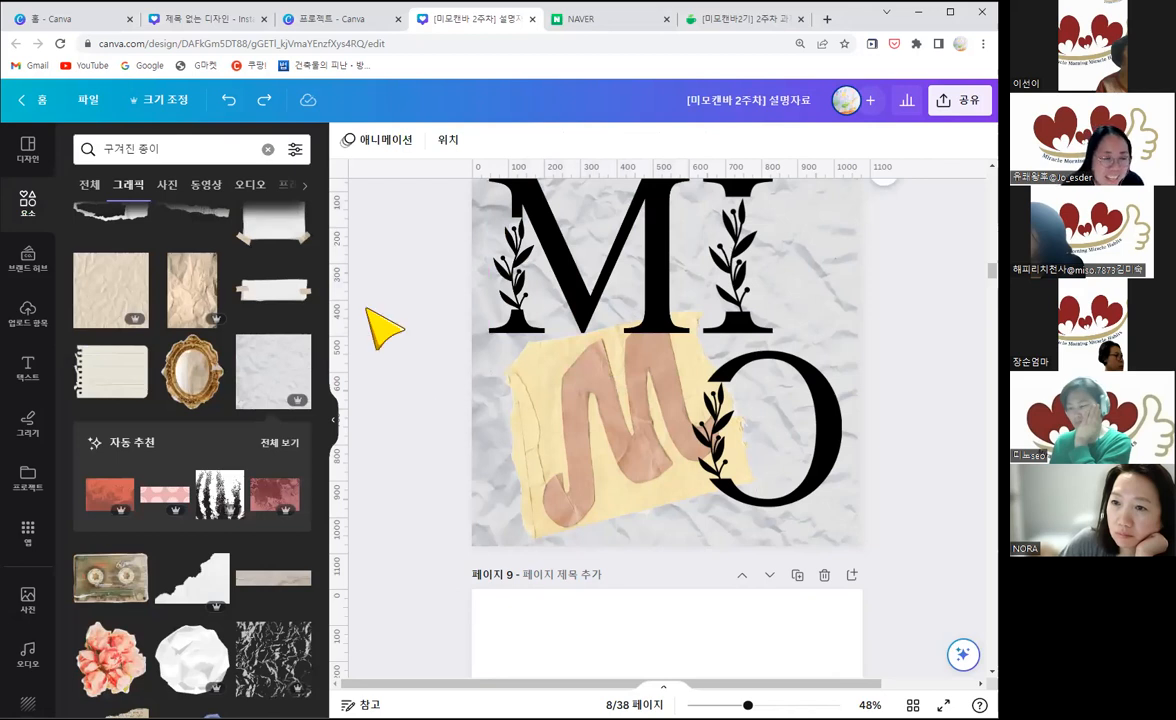
Step: Go back to page 4 to examine its pink and blue button letters on the plain background, and open the design style palettes
click(333, 422)
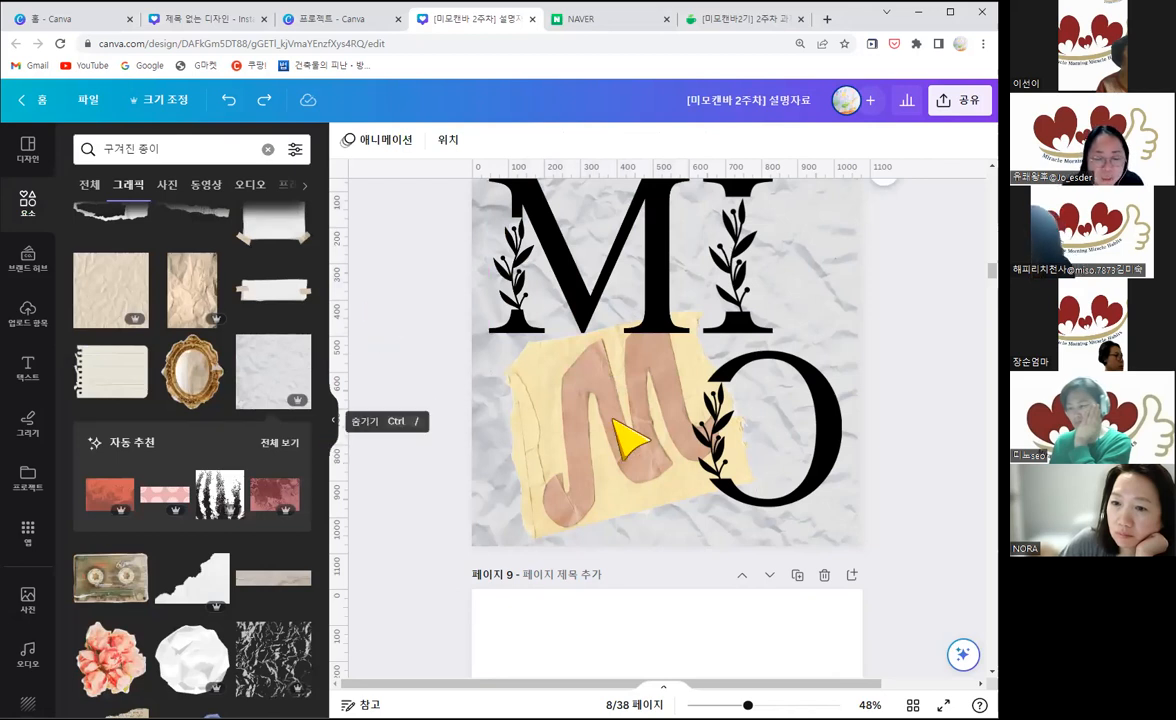
scroll(515, 442, up, 3)
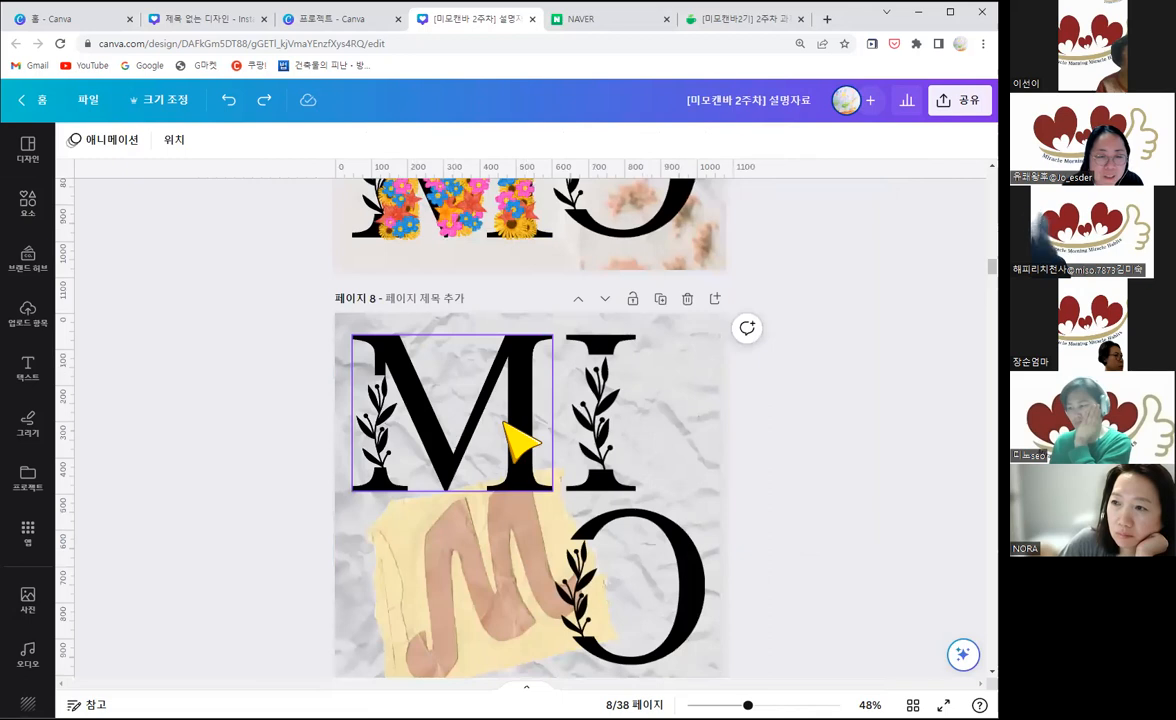
scroll(515, 442, up, 5)
scroll(505, 428, up, 15)
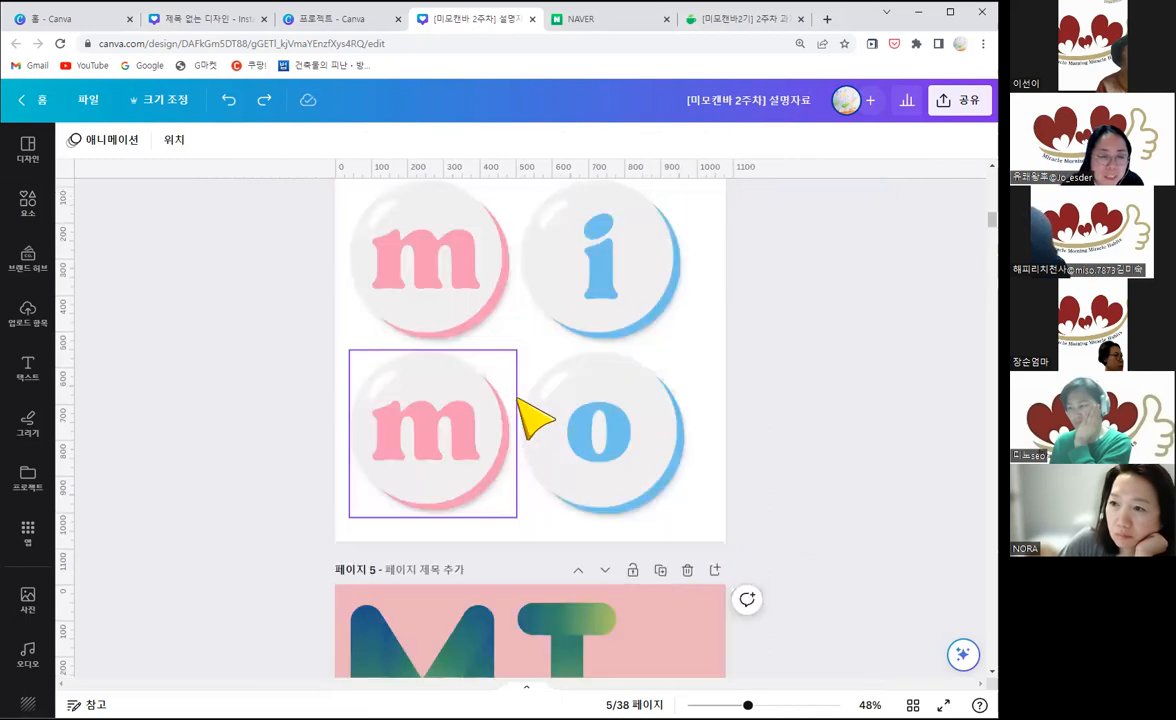
scroll(538, 412, up, 3)
scroll(572, 349, down, 1)
scroll(590, 560, down, 3)
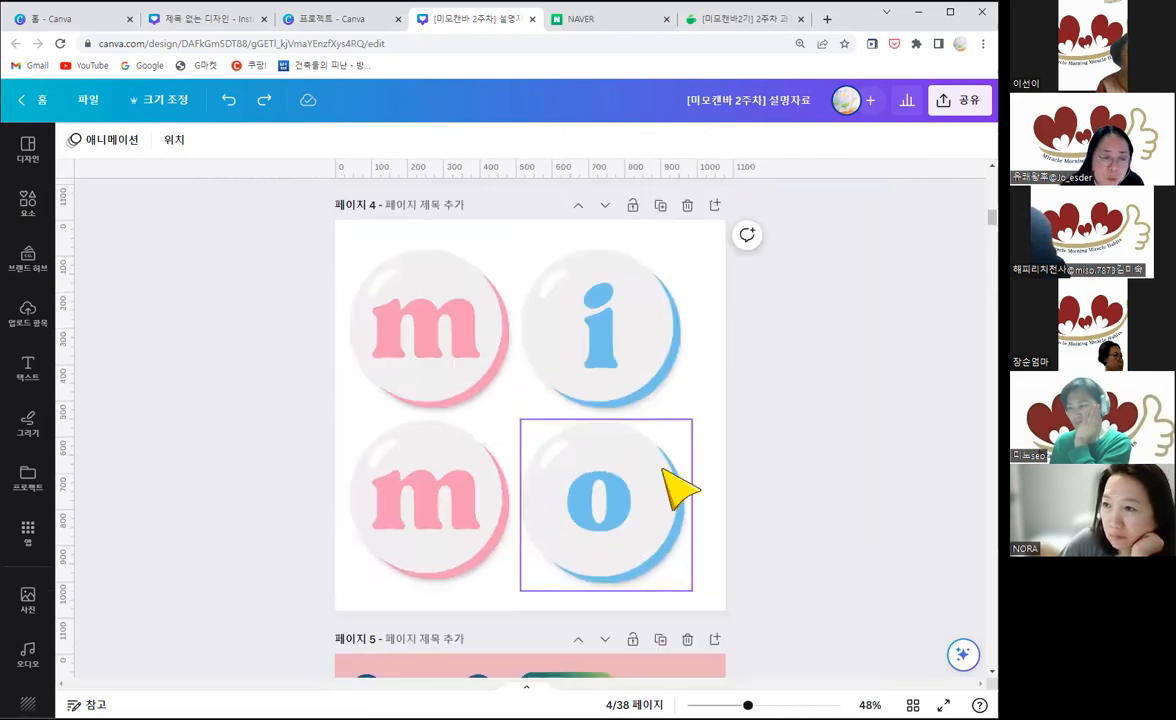
click(722, 420)
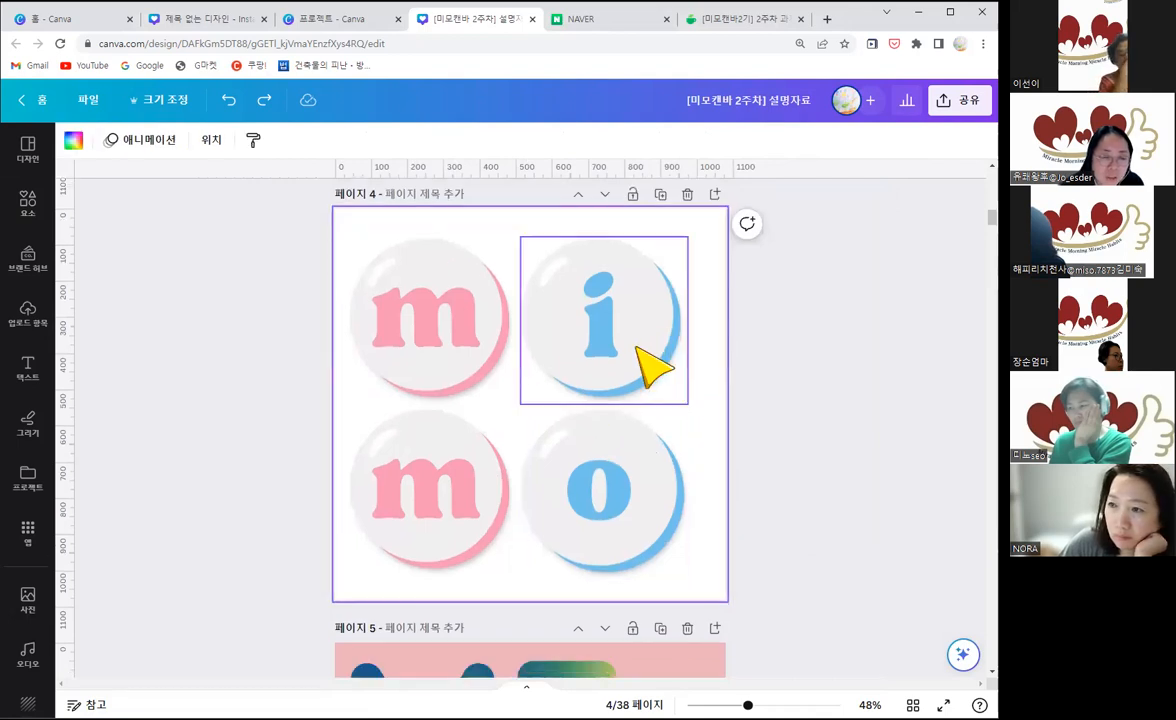
scroll(652, 368, down, 3)
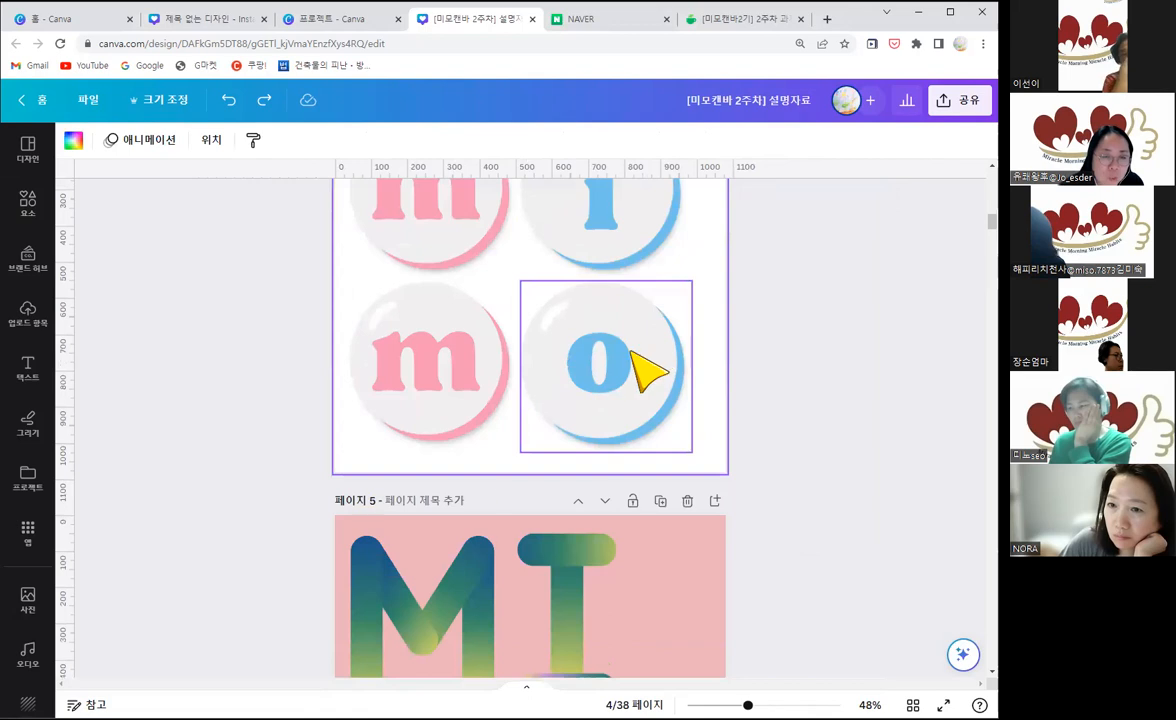
scroll(650, 372, up, 3)
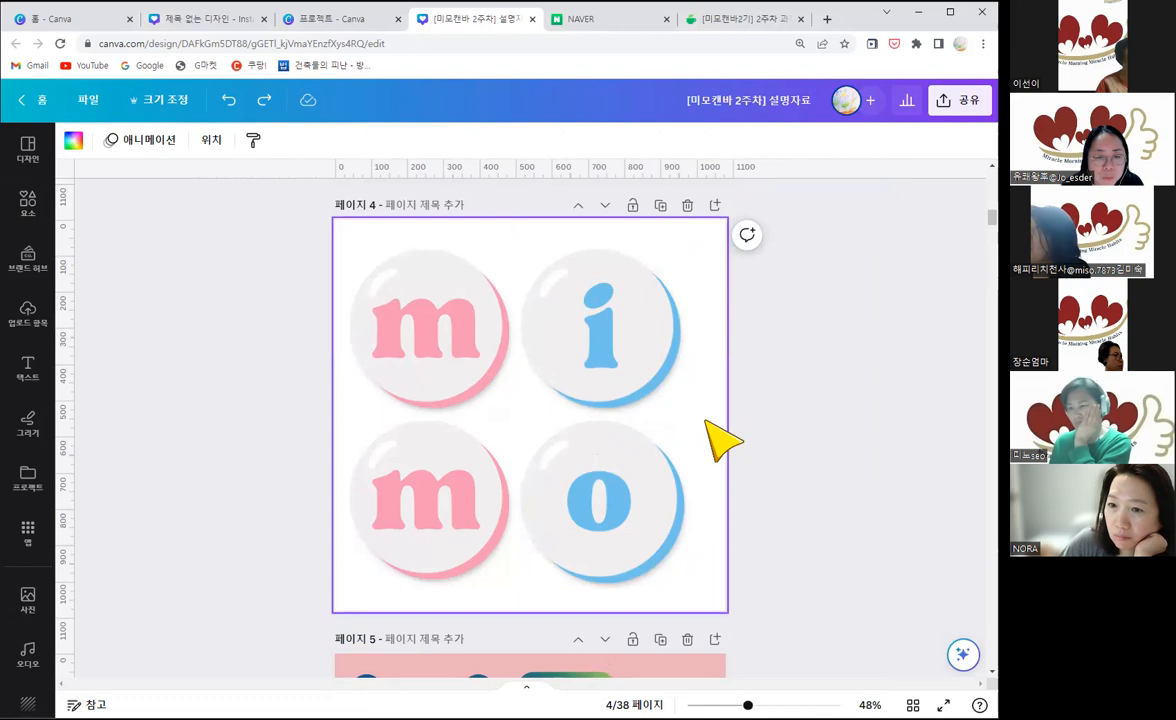
scroll(723, 440, down, 3)
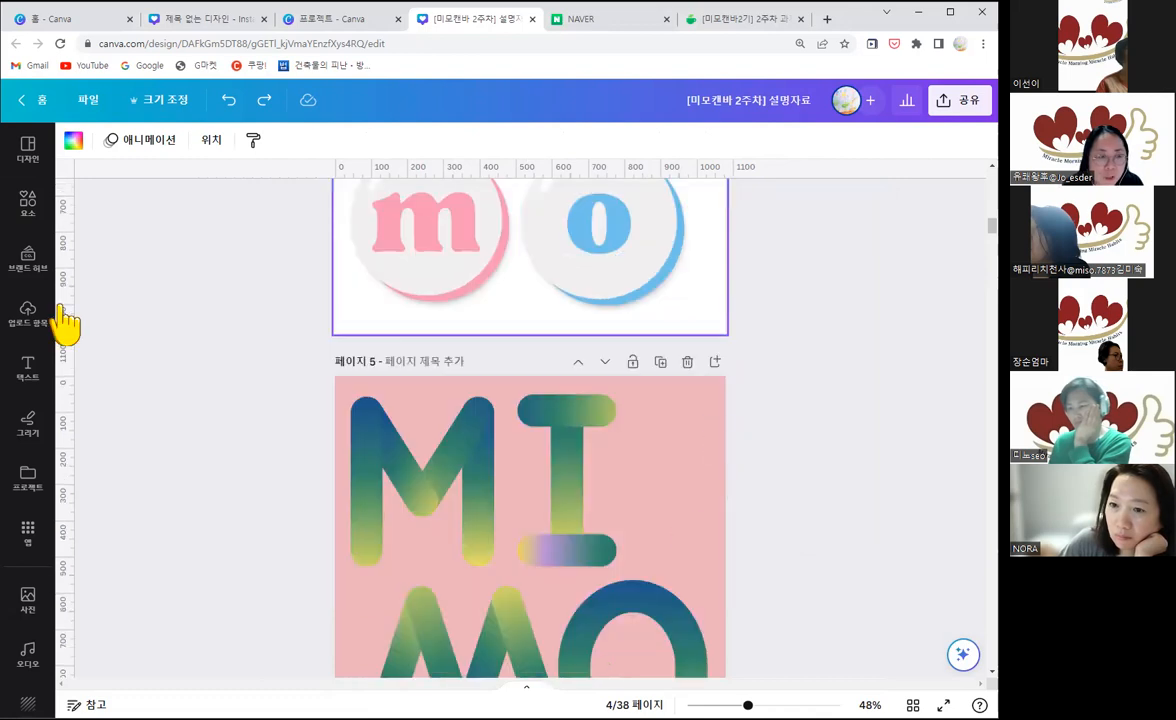
scroll(63, 325, down, 1)
click(28, 150)
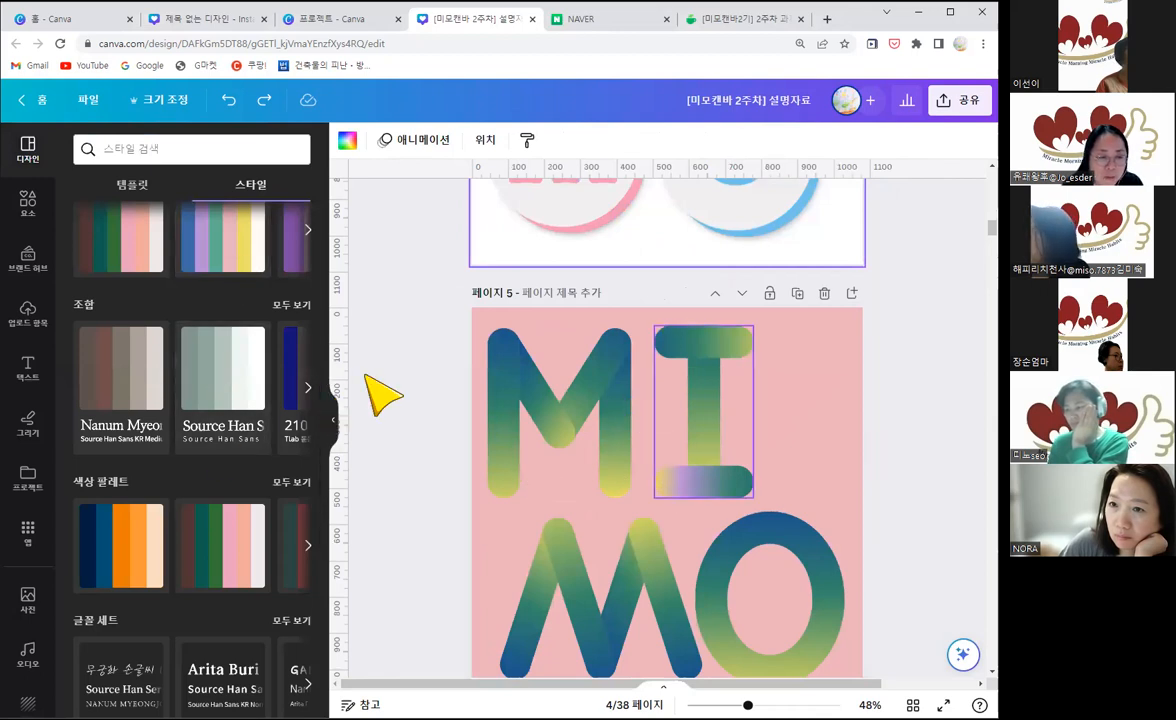
Step: Delete the colourful flower-covered M from page 7, leaving the black leafy M beneath it
scroll(630, 426, down, 4)
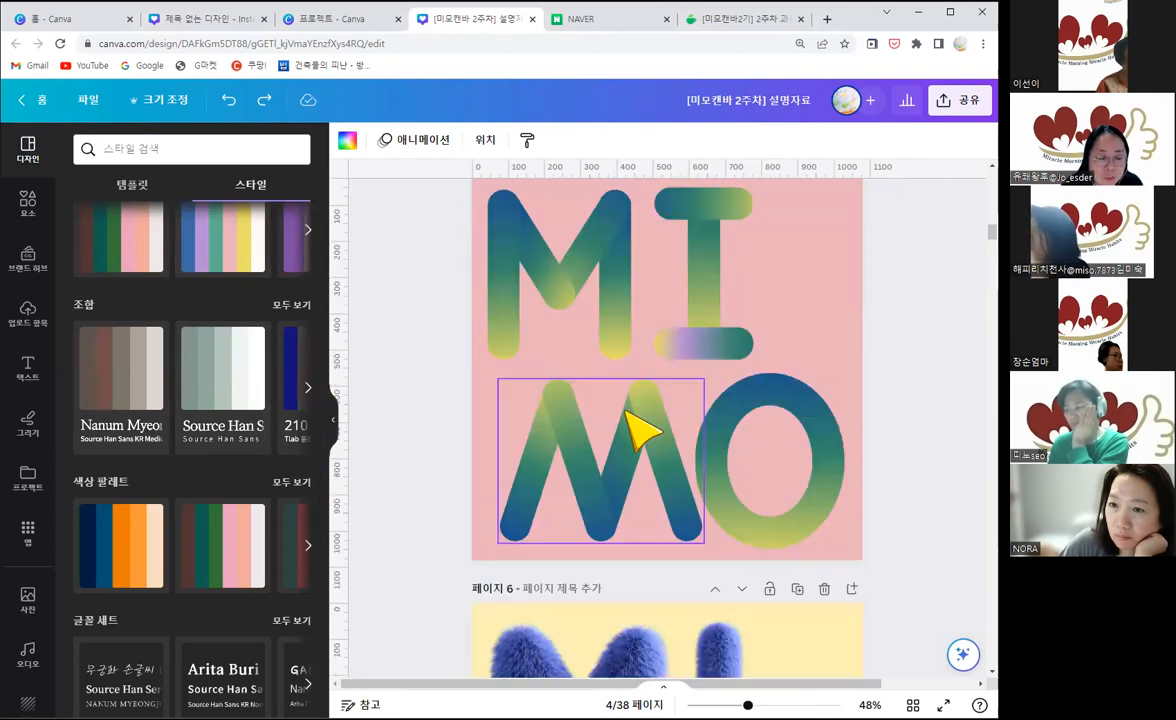
scroll(660, 482, down, 4)
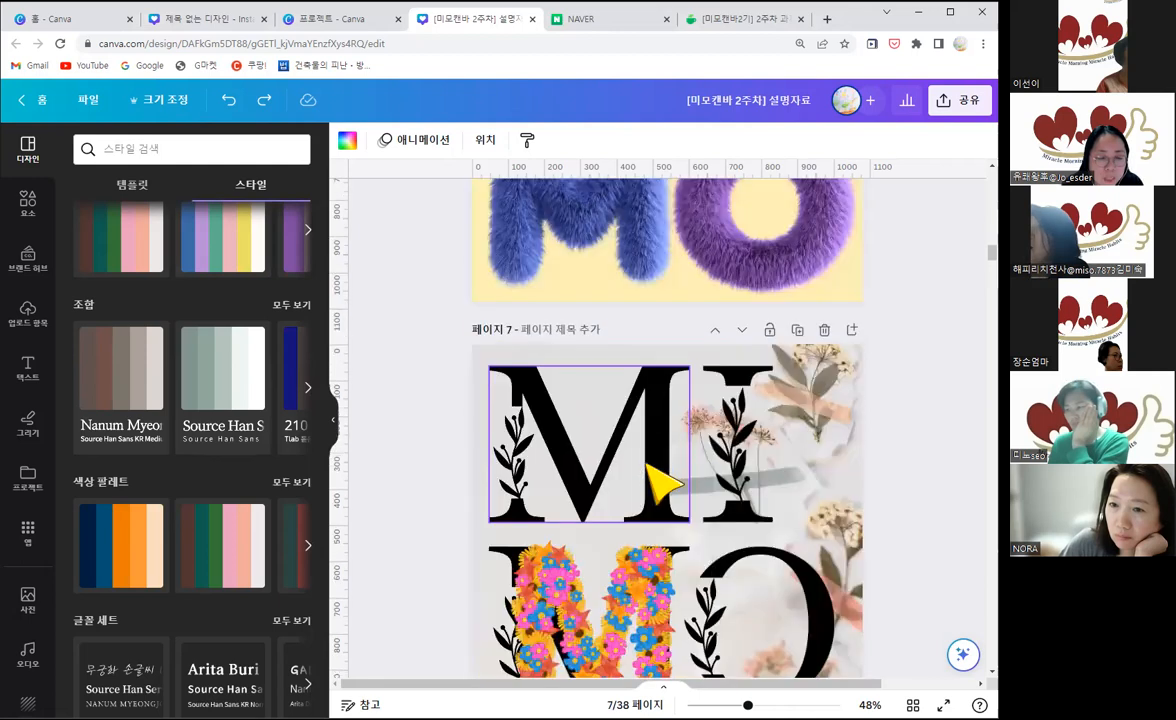
scroll(630, 485, down, 2)
scroll(335, 412, down, 1)
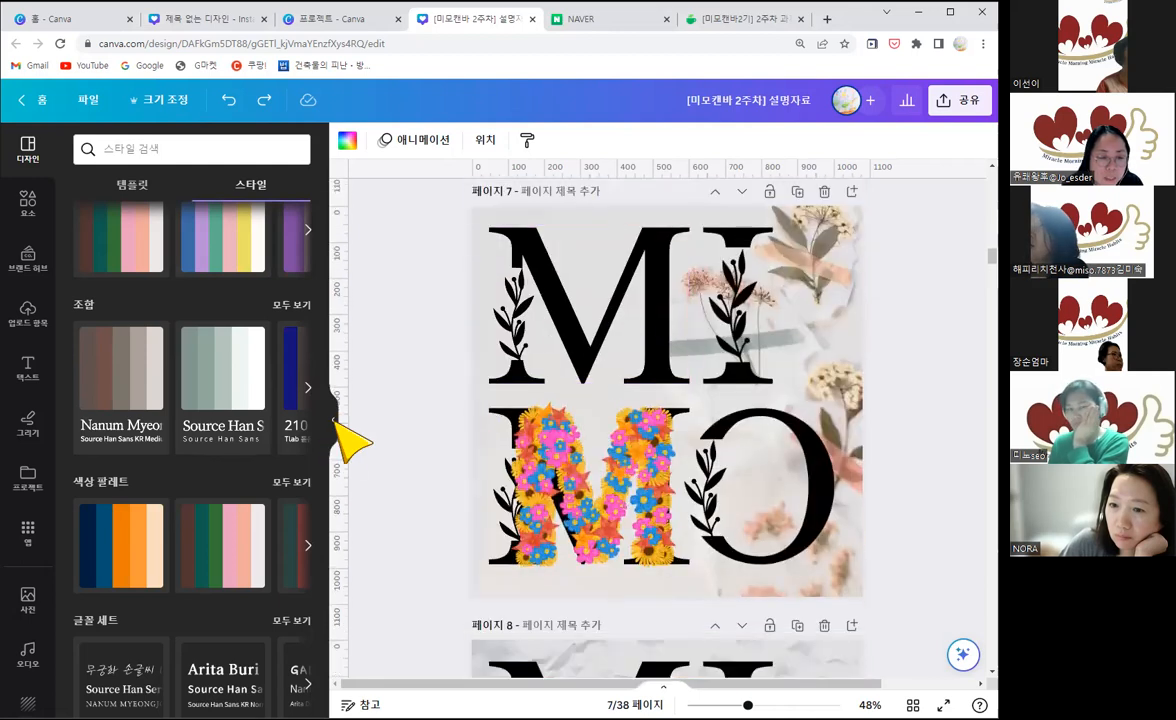
click(428, 496)
key(Delete)
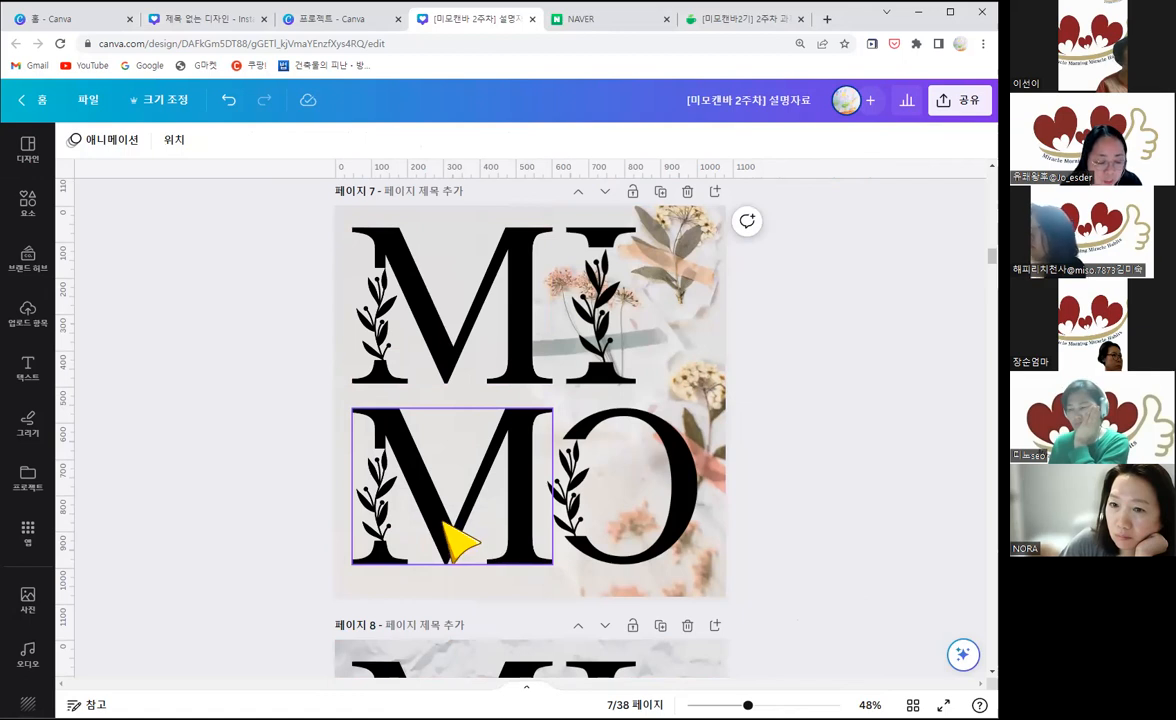
Step: Undo the deletion of the flower-covered M on page 7, and delete the blank page 9
key(ctrl+z)
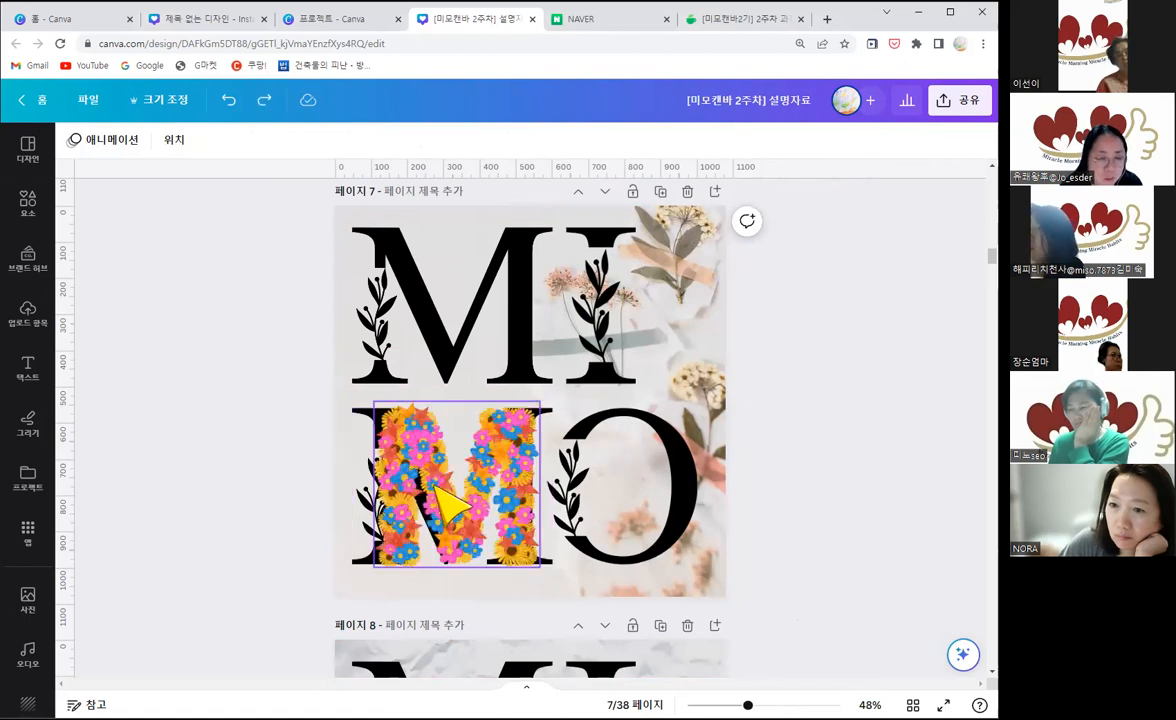
scroll(467, 344, down, 3)
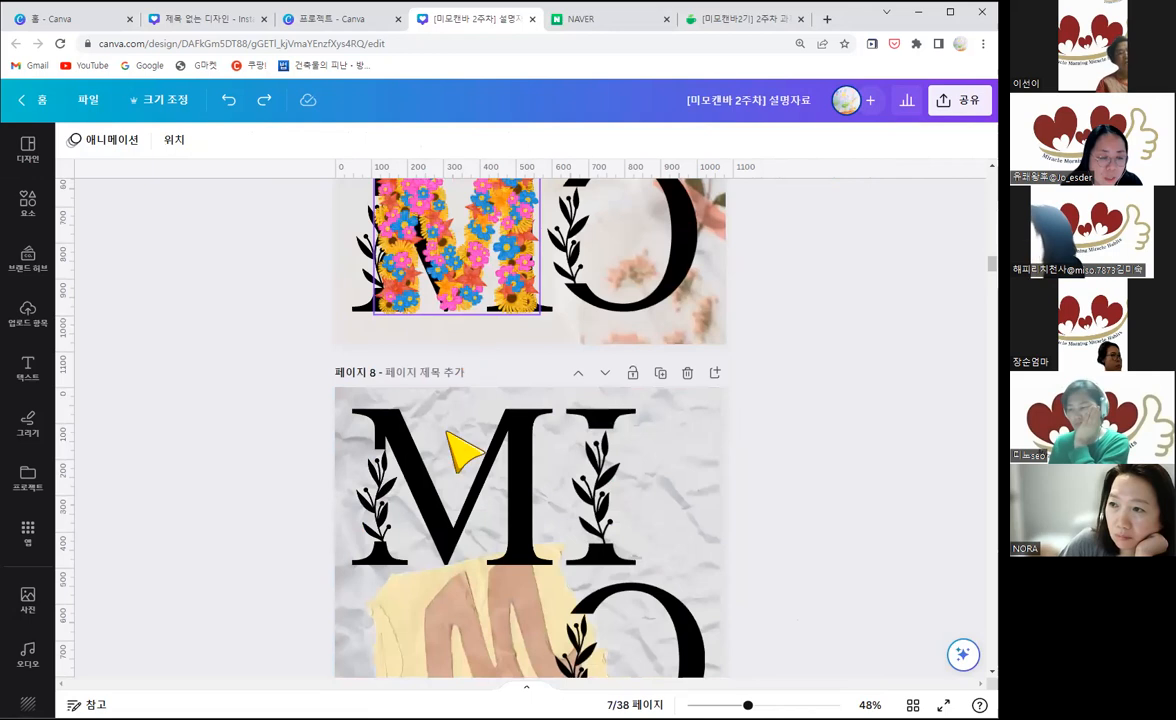
scroll(467, 449, down, 3)
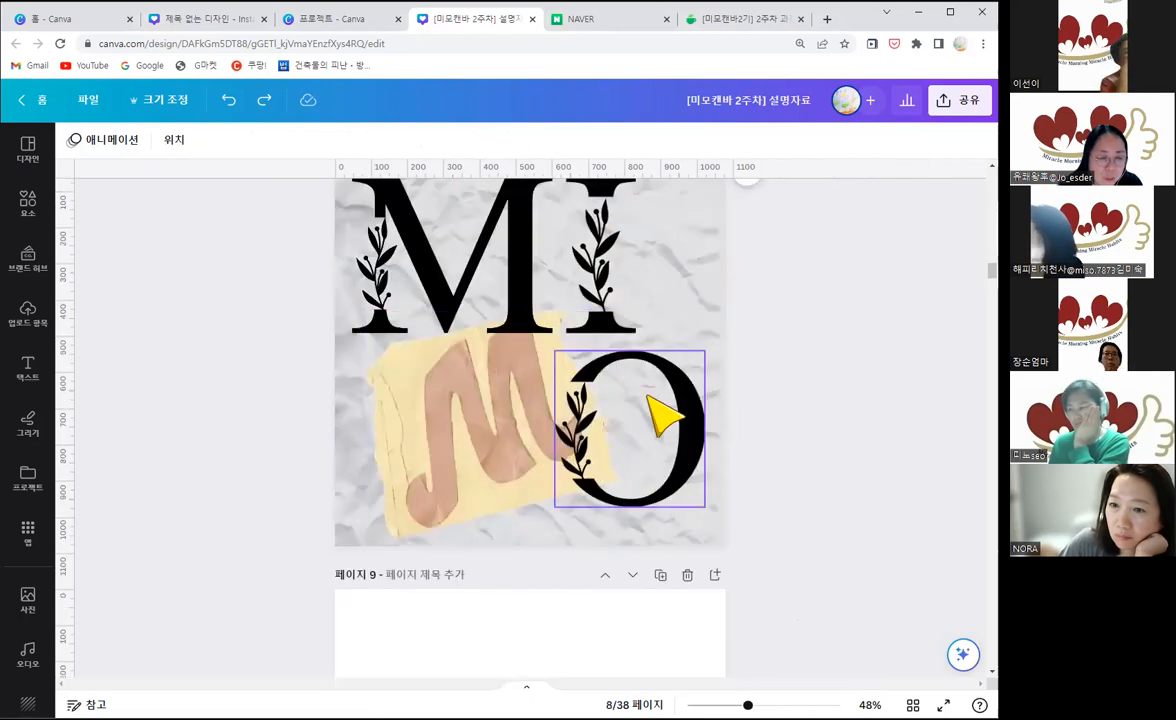
scroll(655, 410, down, 2)
scroll(680, 390, down, 5)
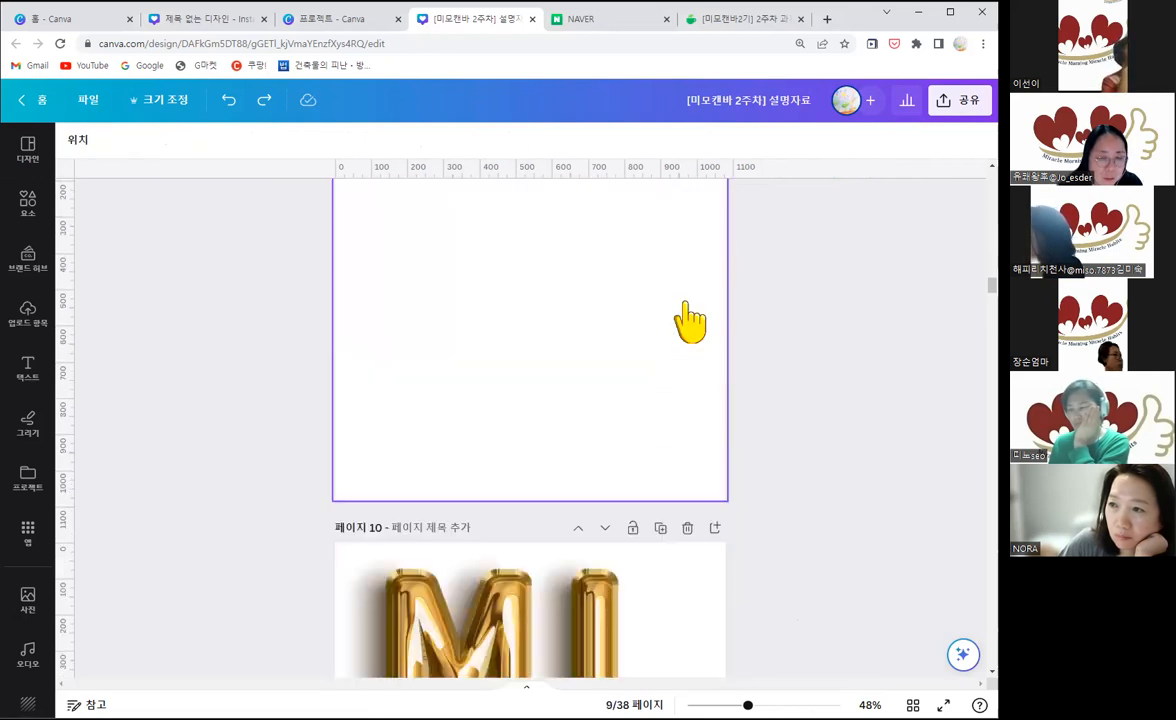
scroll(660, 370, up, 4)
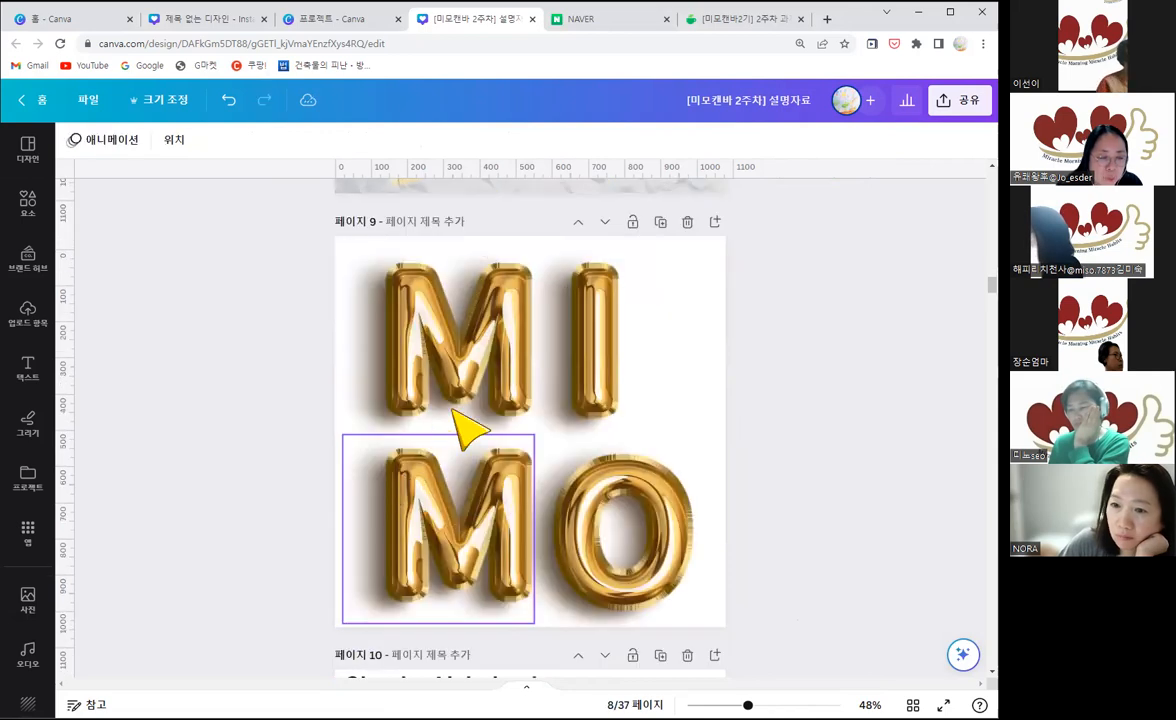
Step: Apply the 블러시 Duotone effect to the lower gold balloon M on page 9
scroll(480, 408, down, 2)
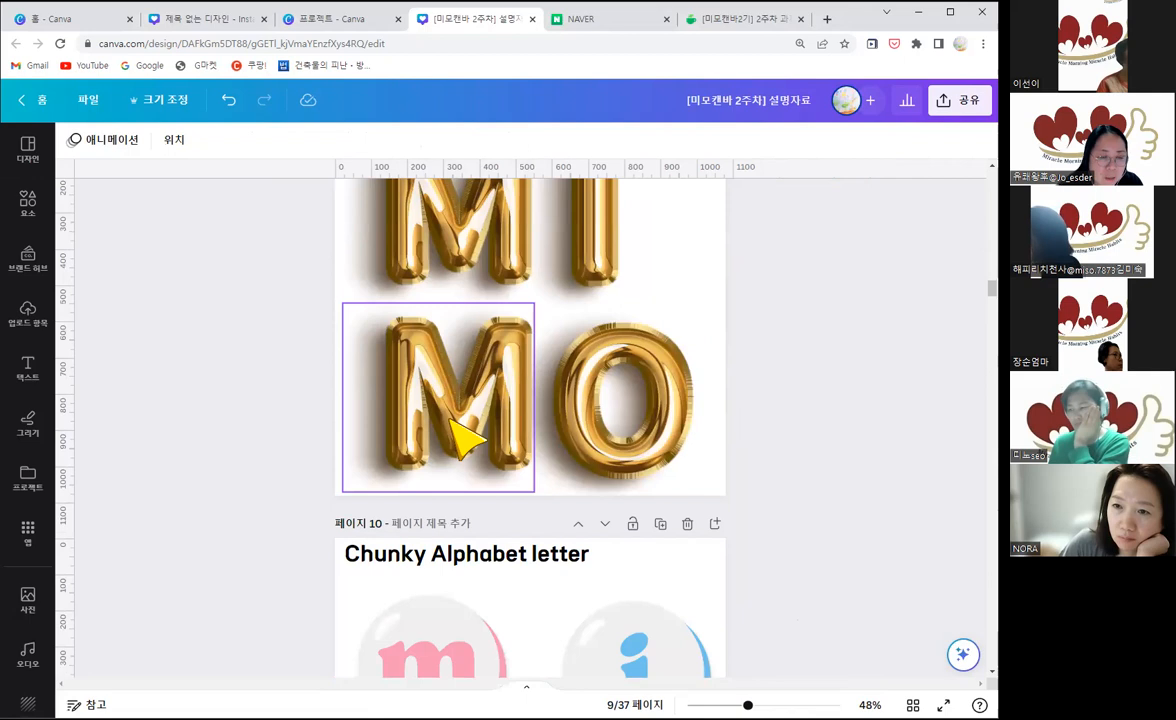
scroll(452, 418, up, 1)
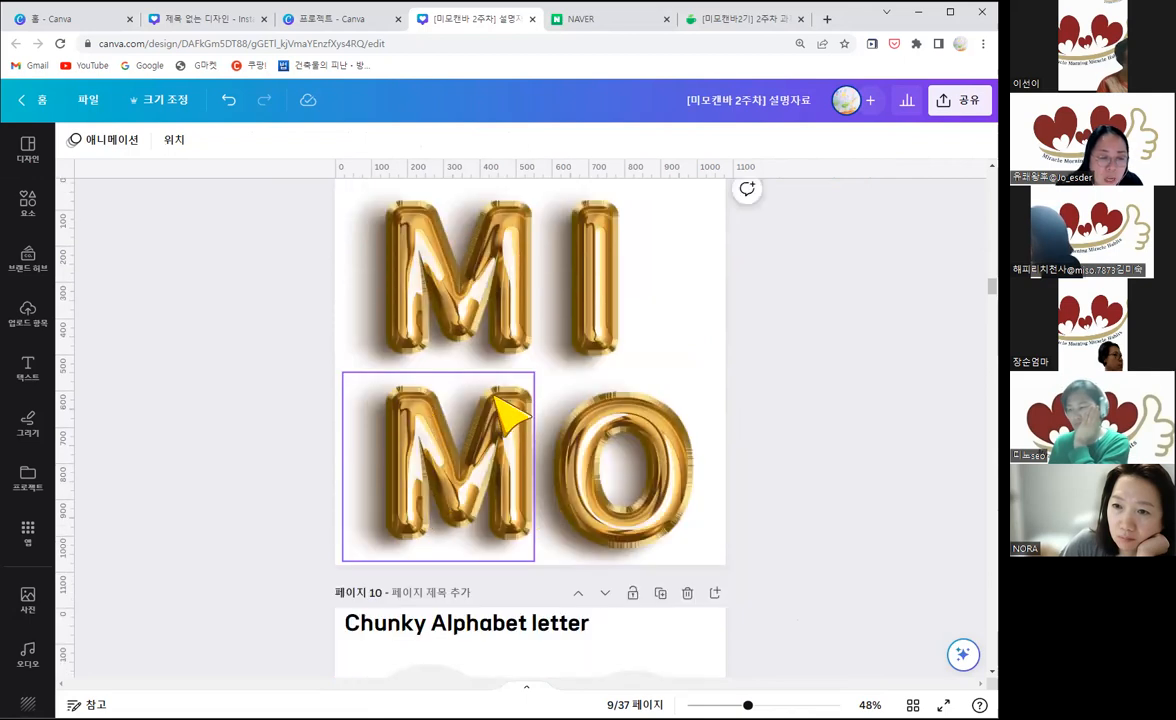
click(100, 220)
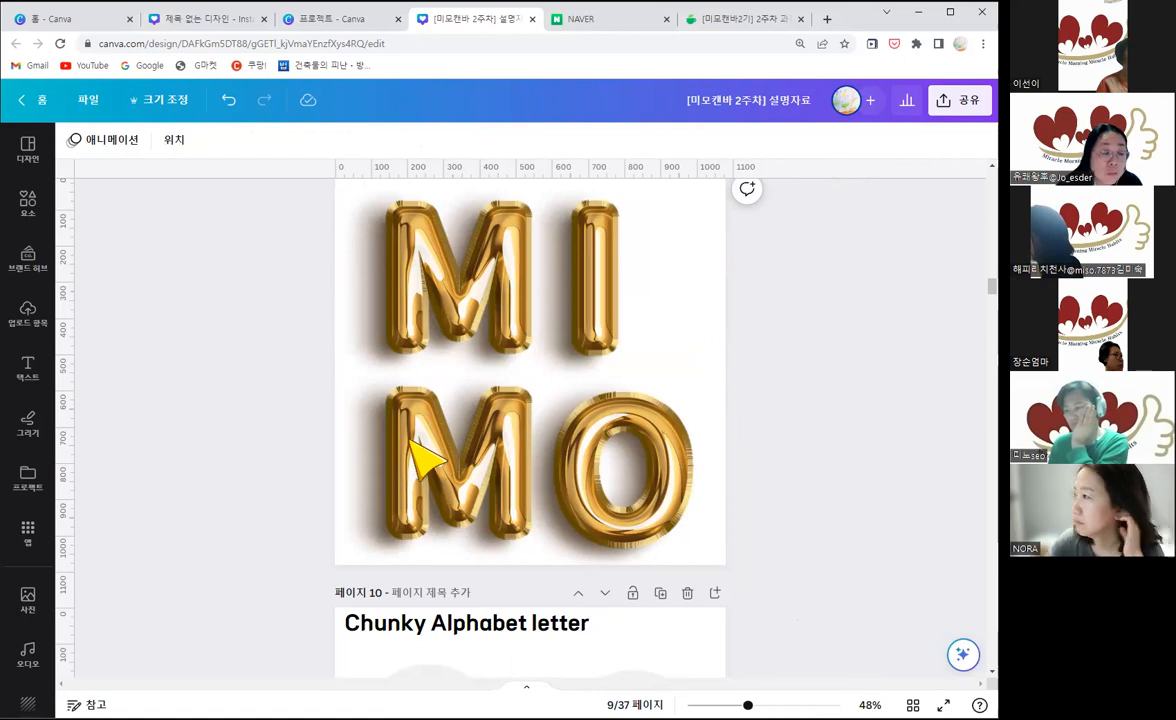
click(385, 440)
click(98, 145)
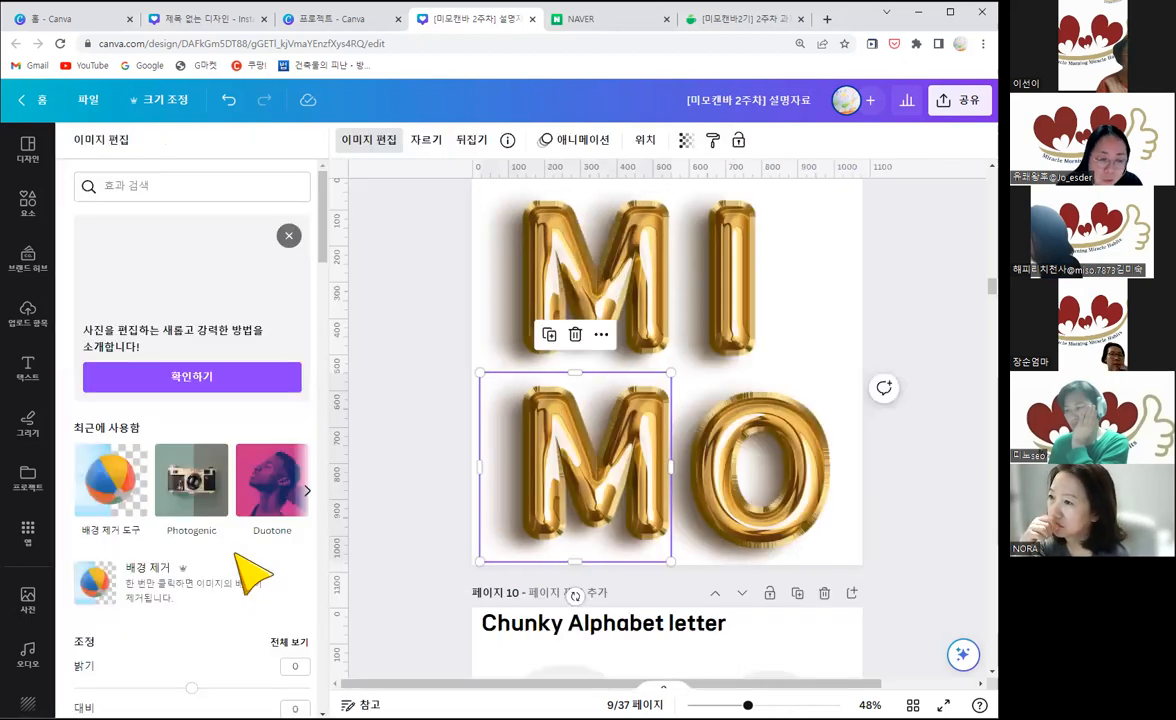
scroll(238, 558, down, 3)
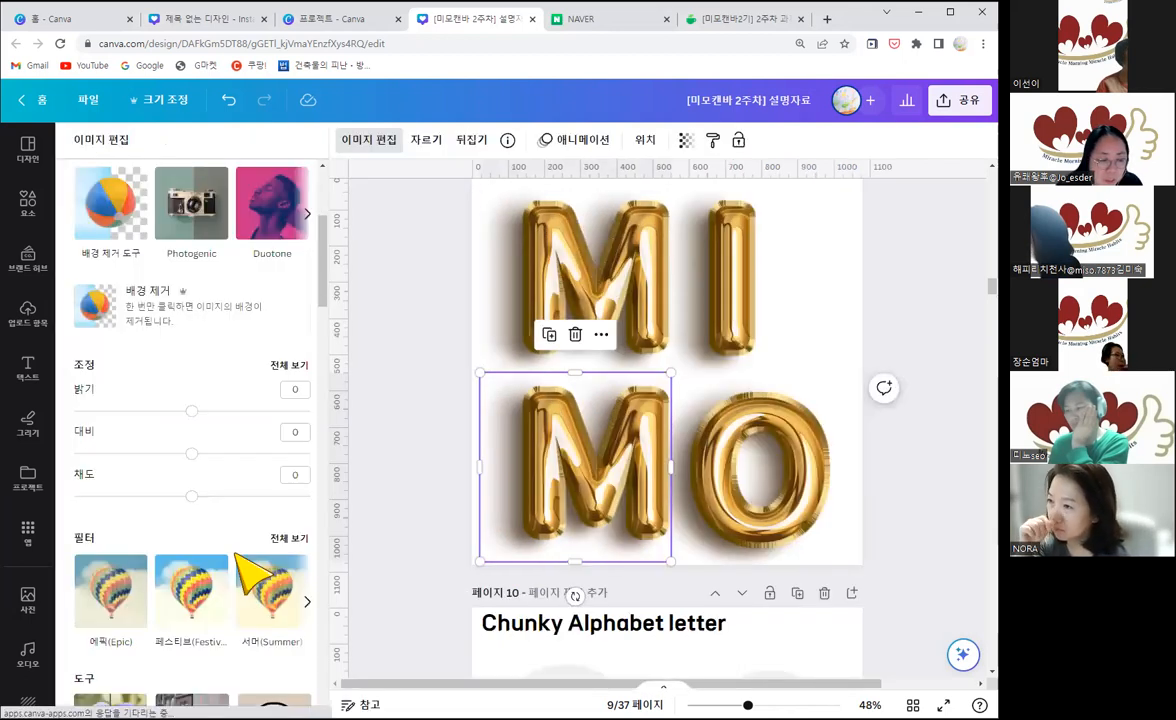
scroll(255, 576, down, 3)
scroll(237, 558, down, 4)
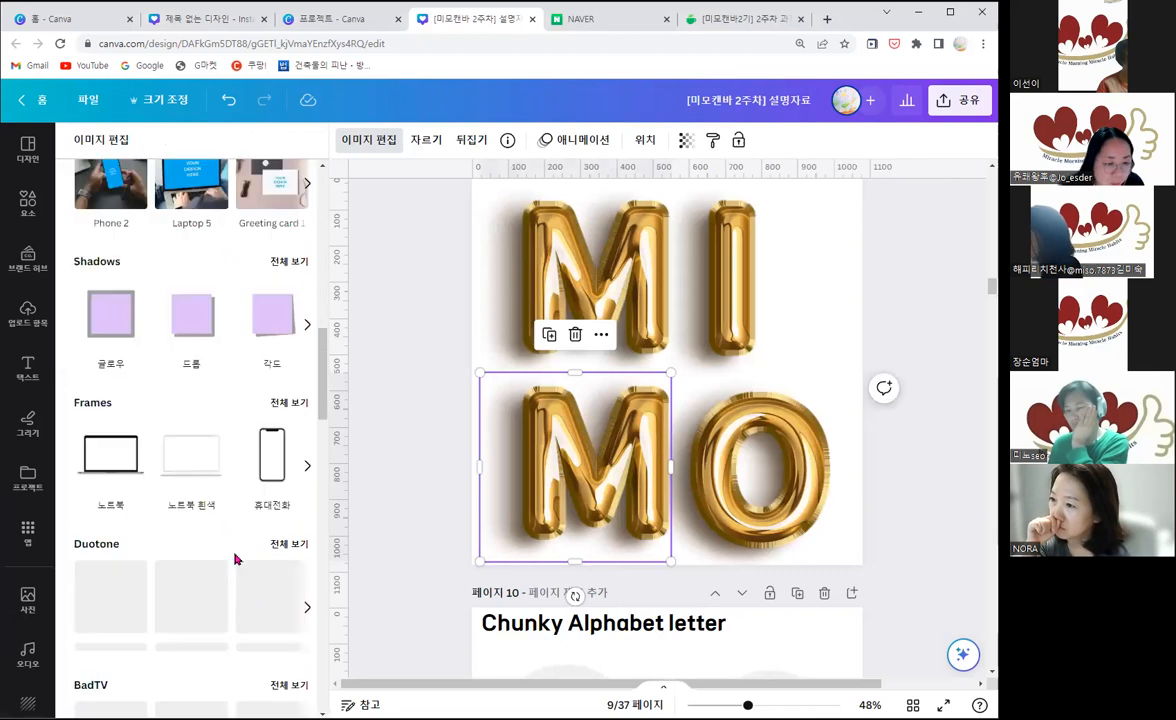
scroll(237, 558, down, 1)
scroll(240, 563, down, 2)
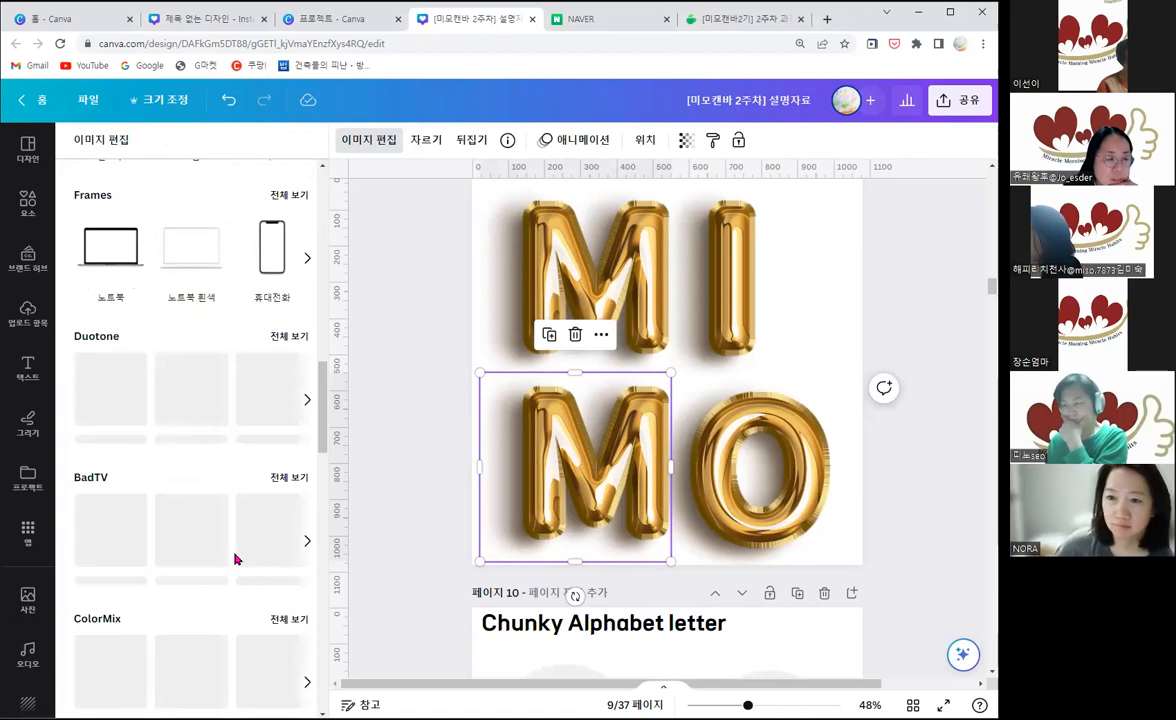
scroll(253, 573, down, 1)
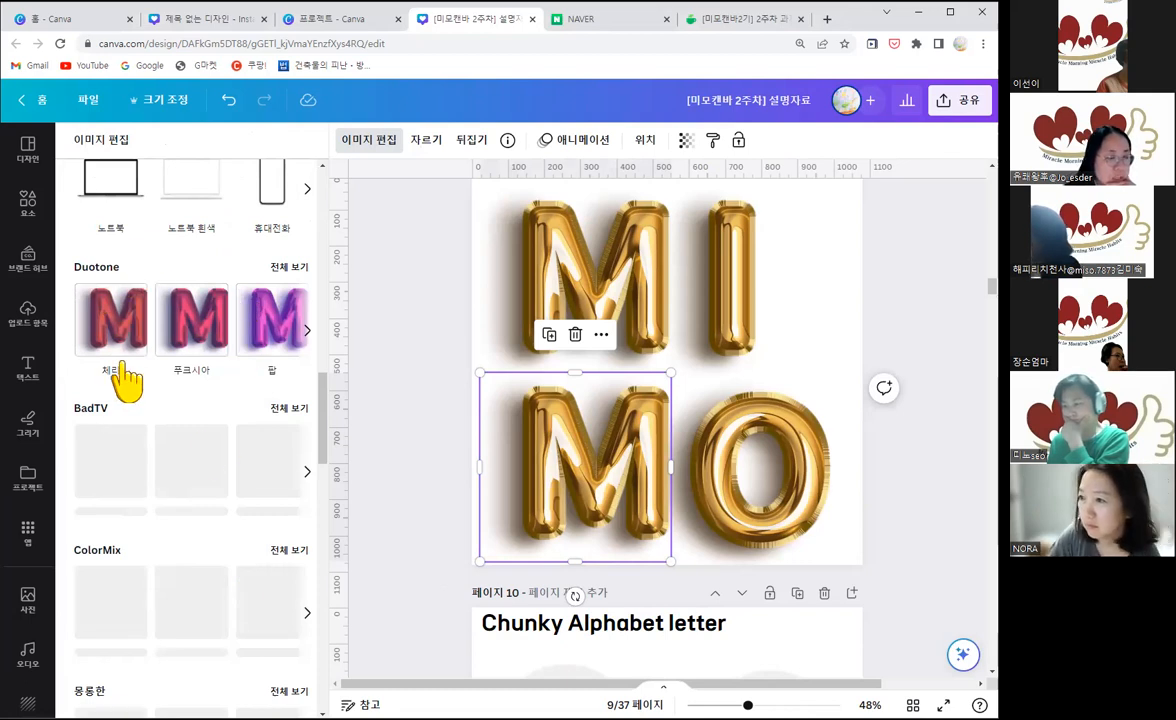
click(288, 266)
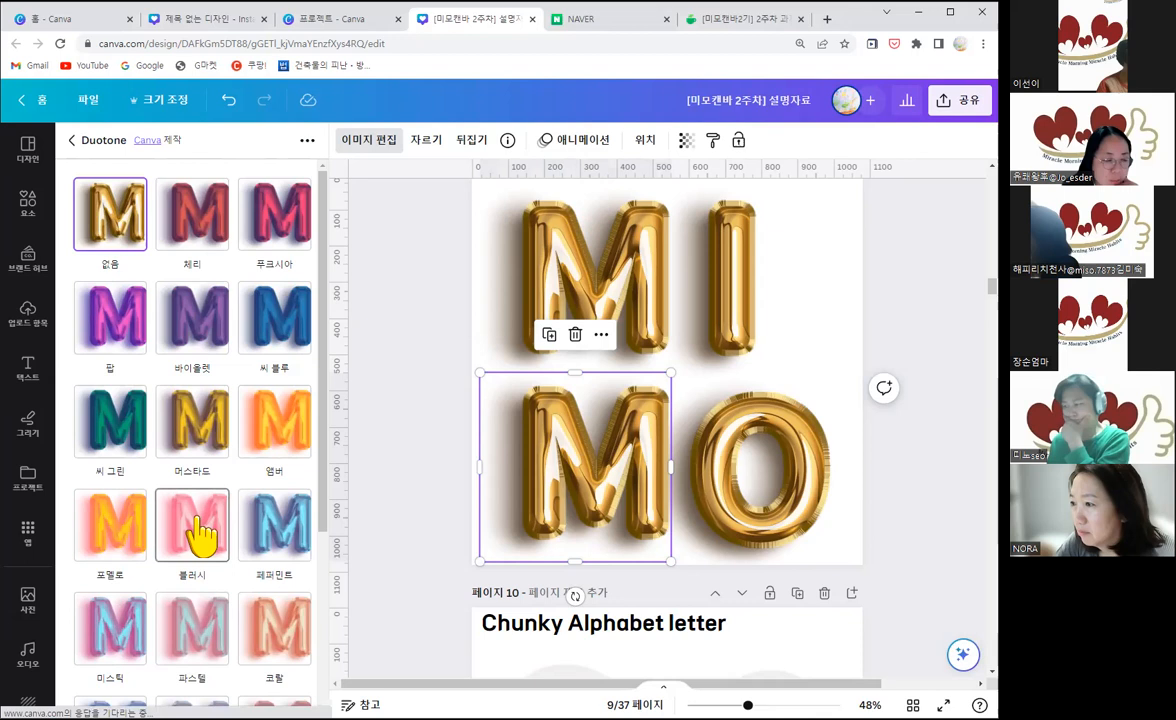
click(201, 538)
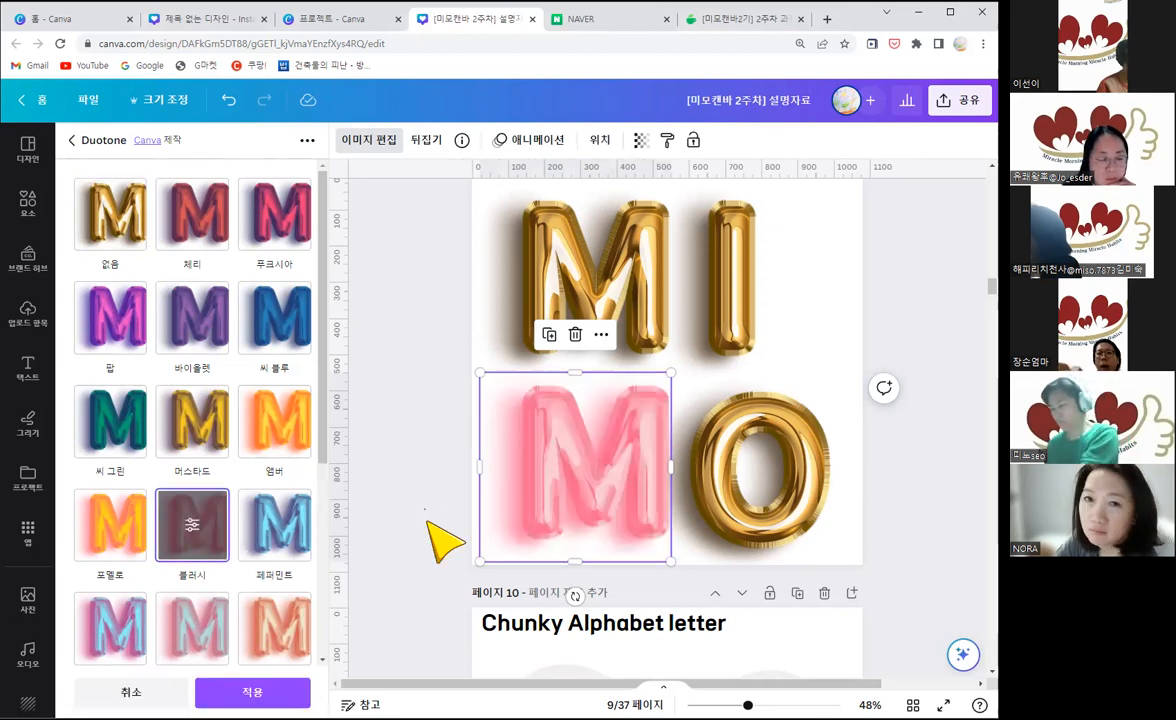
click(764, 521)
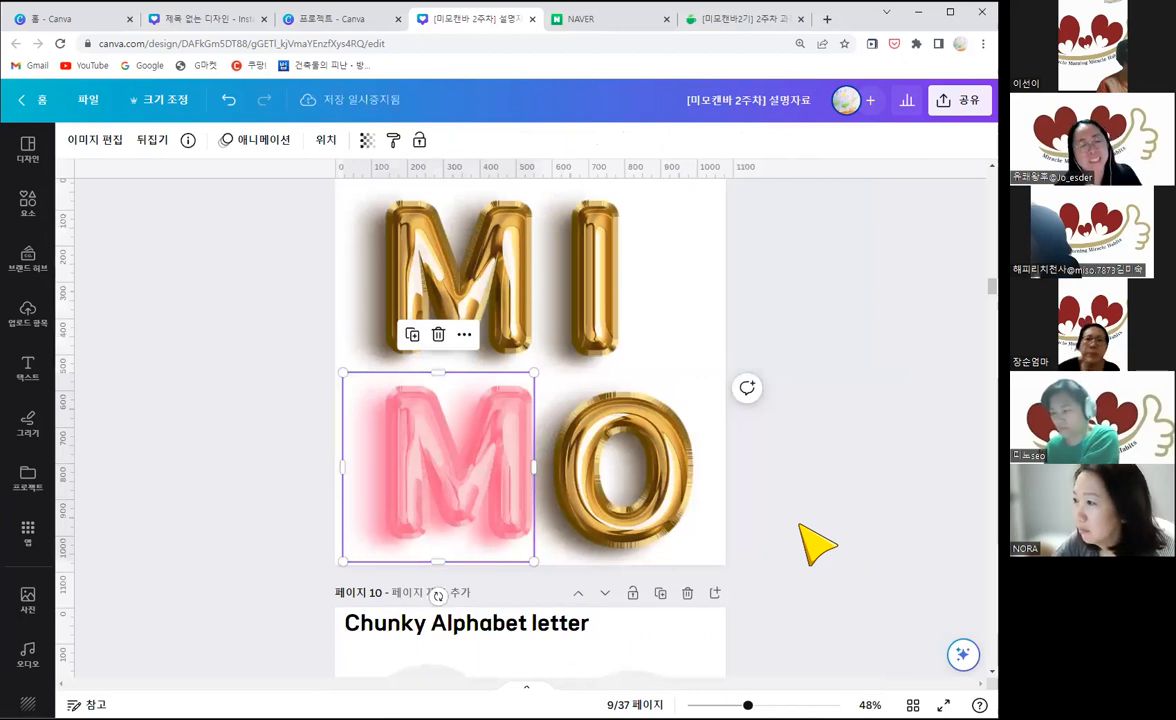
click(800, 526)
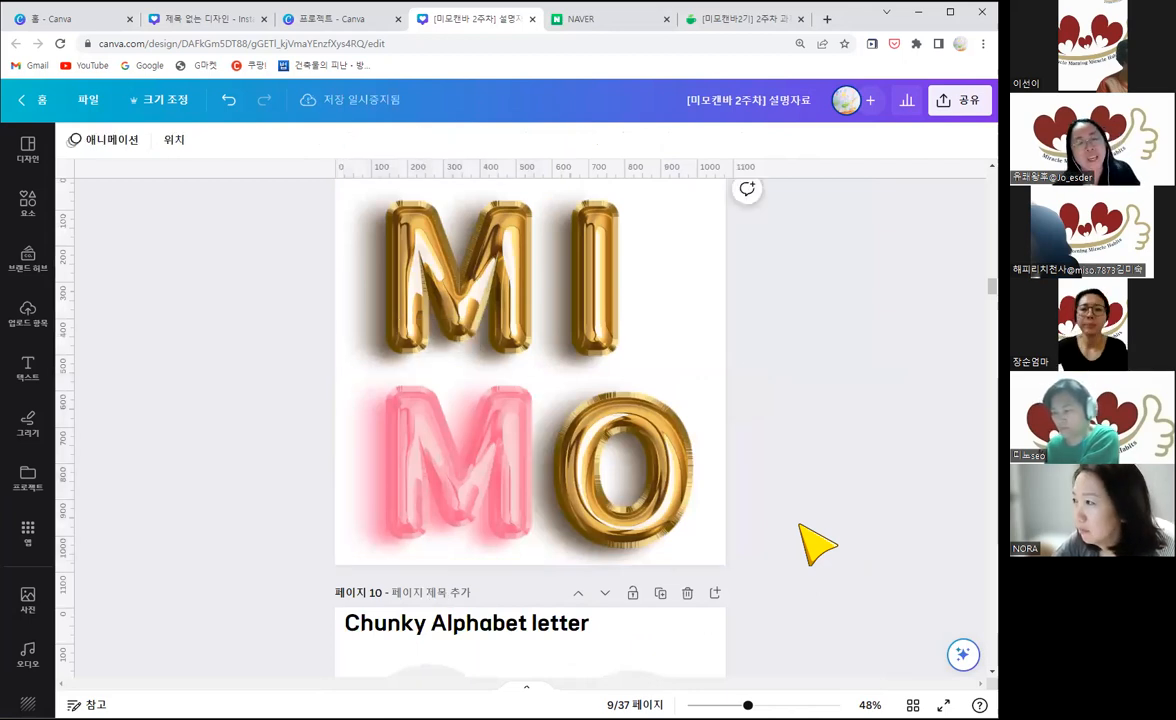
Step: Search the elements library for "m" to look over the available letter M graphics and photos
click(440, 297)
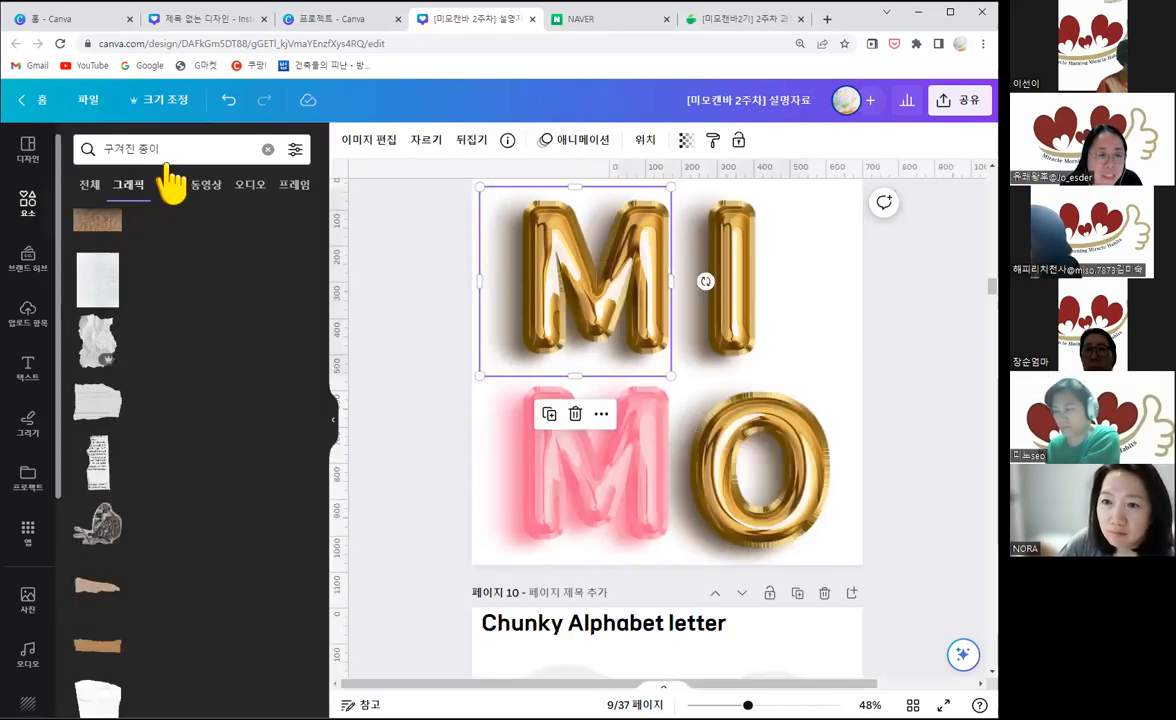
click(266, 150)
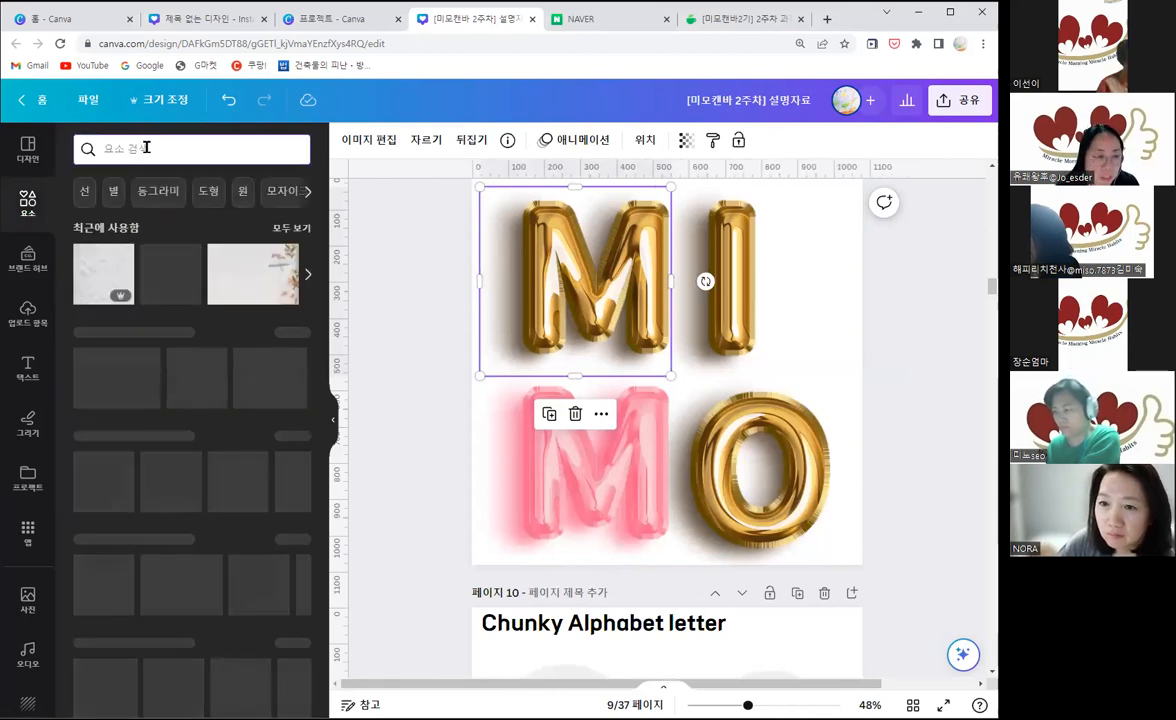
text(m)
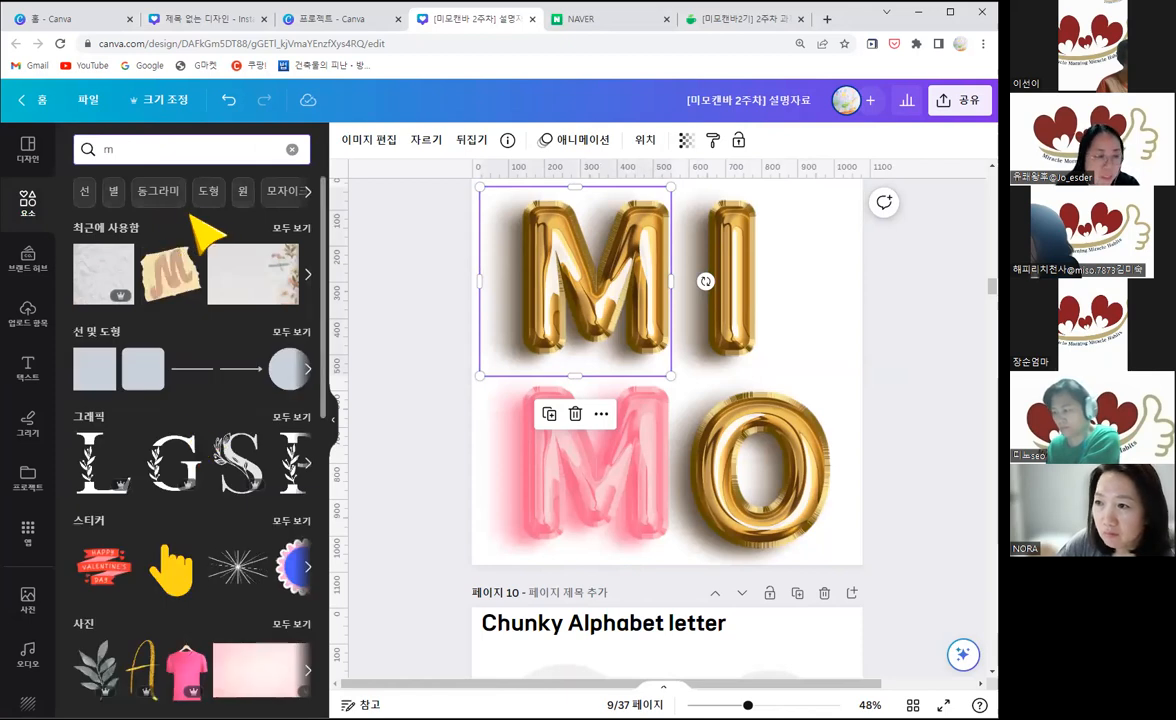
key(Return)
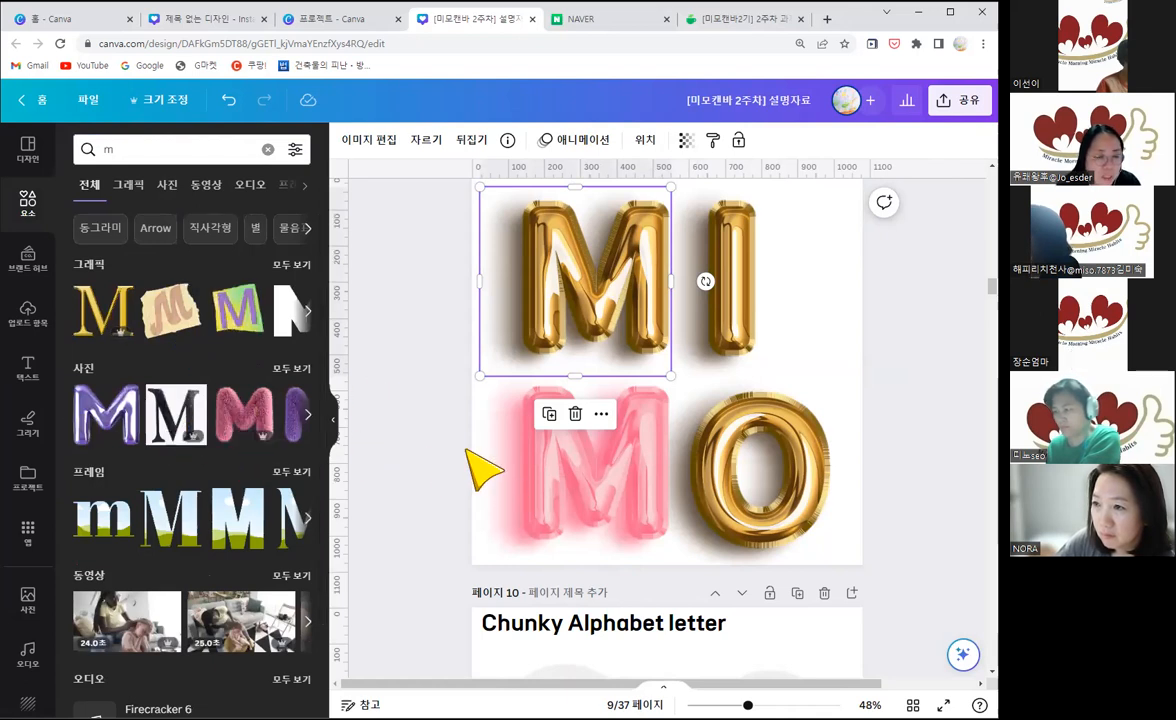
click(335, 428)
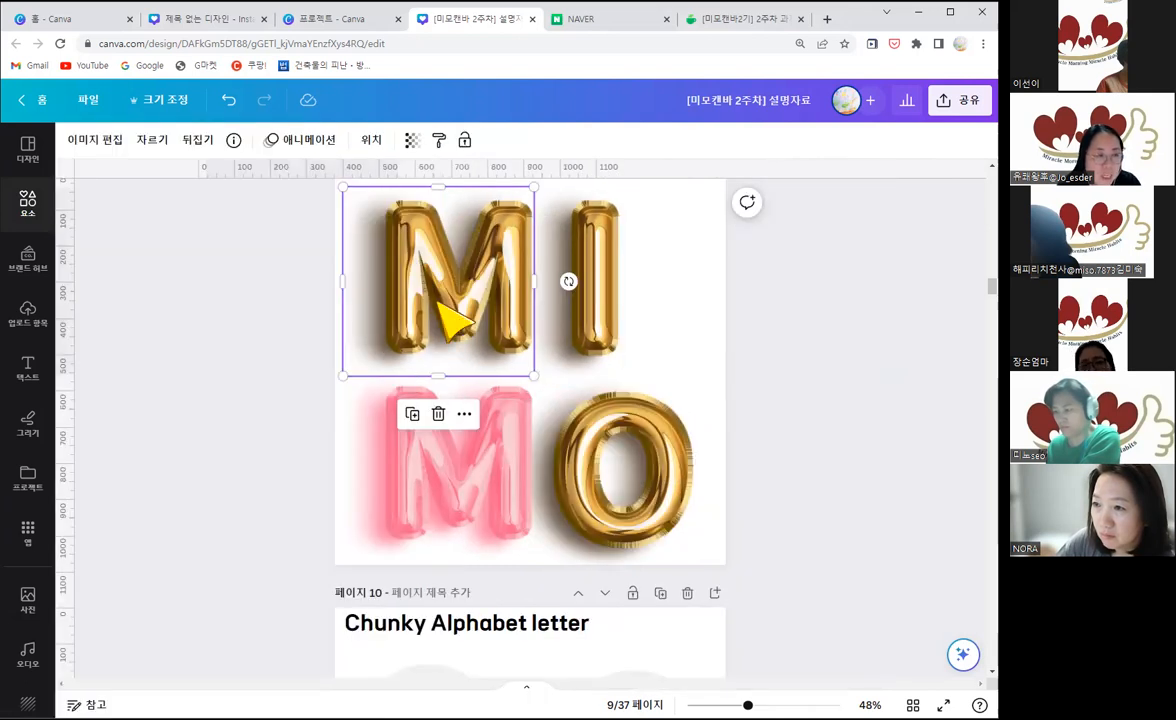
click(233, 444)
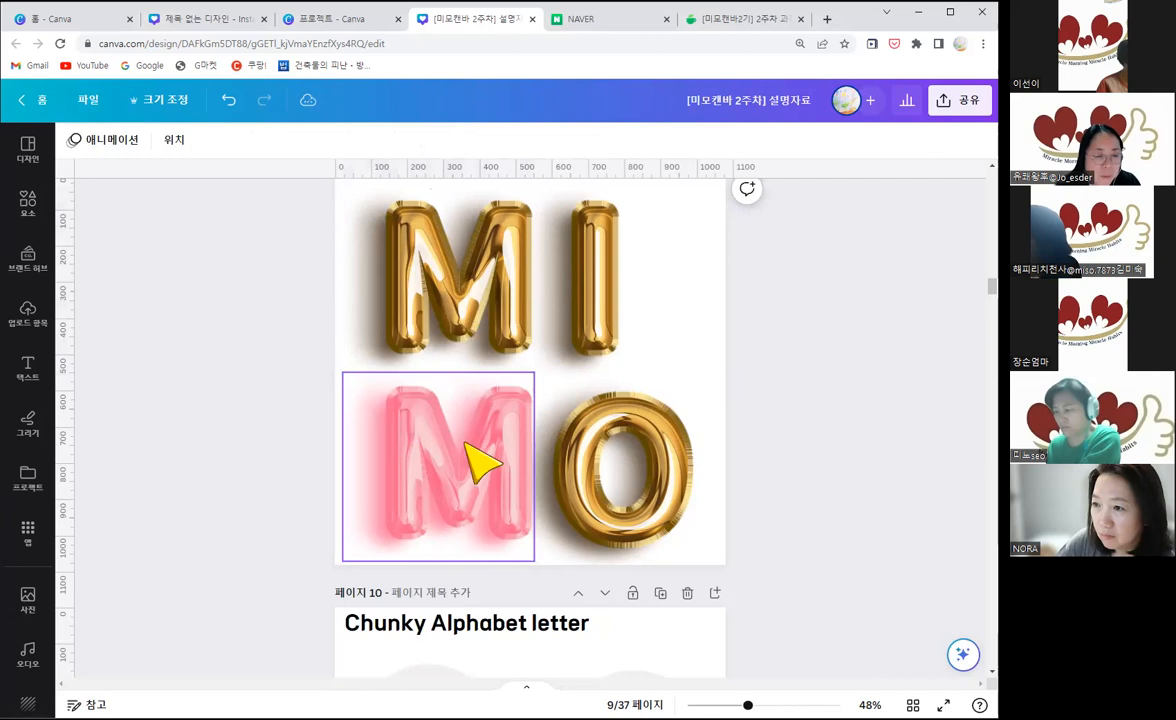
Step: Review where the Duotone effects sit among the image editing options for page 9's pink balloon M
click(465, 497)
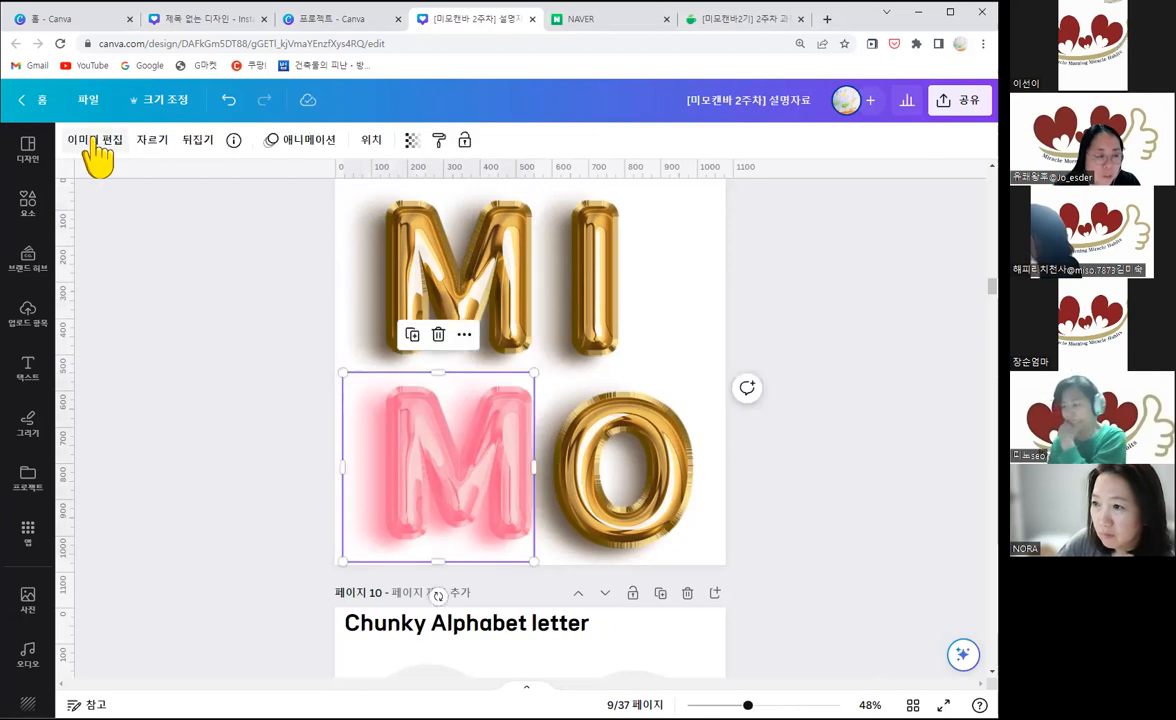
click(94, 140)
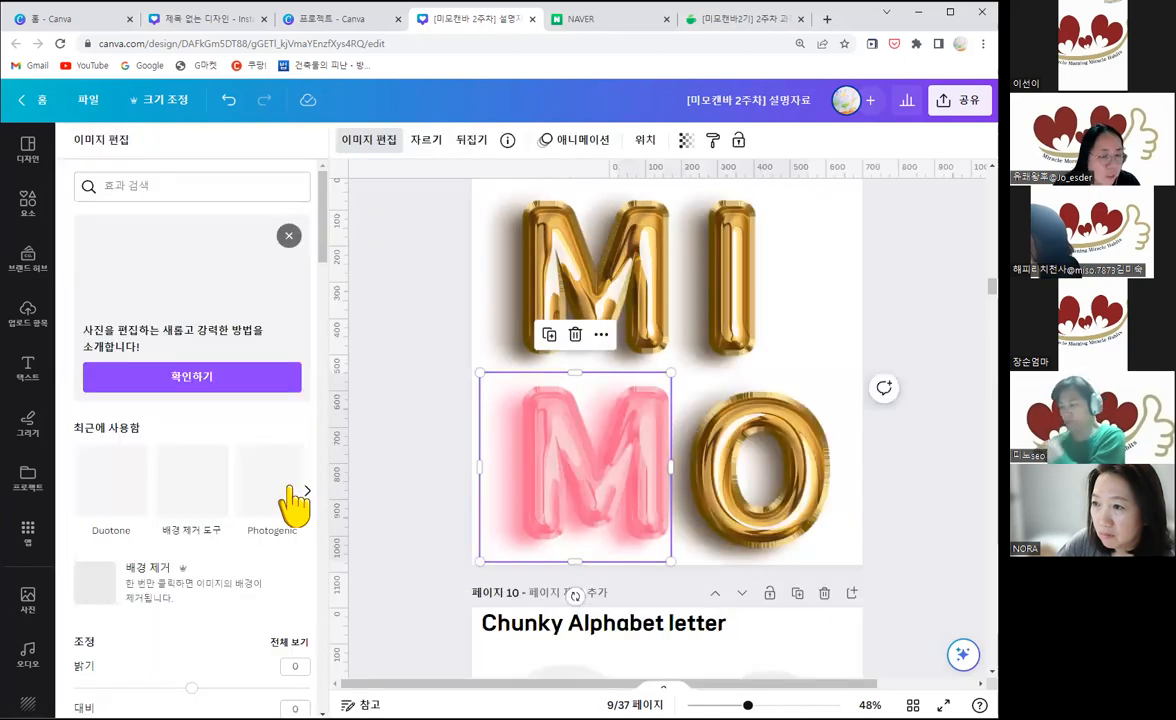
scroll(243, 540, down, 5)
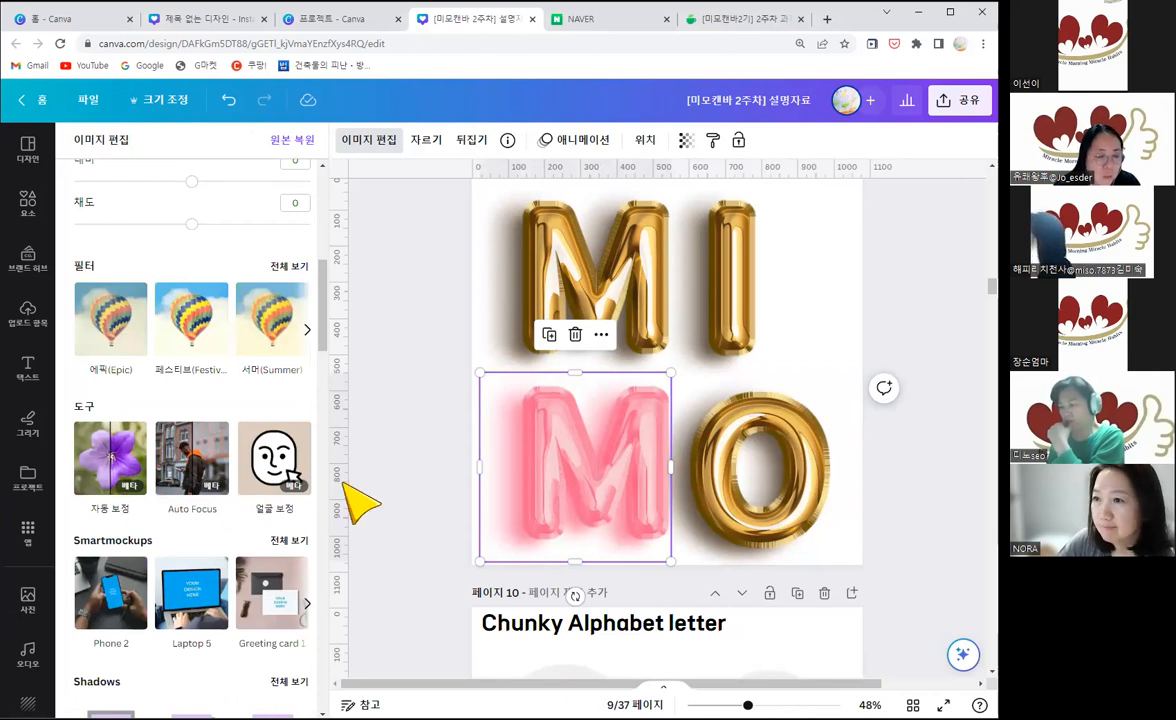
scroll(297, 440, down, 10)
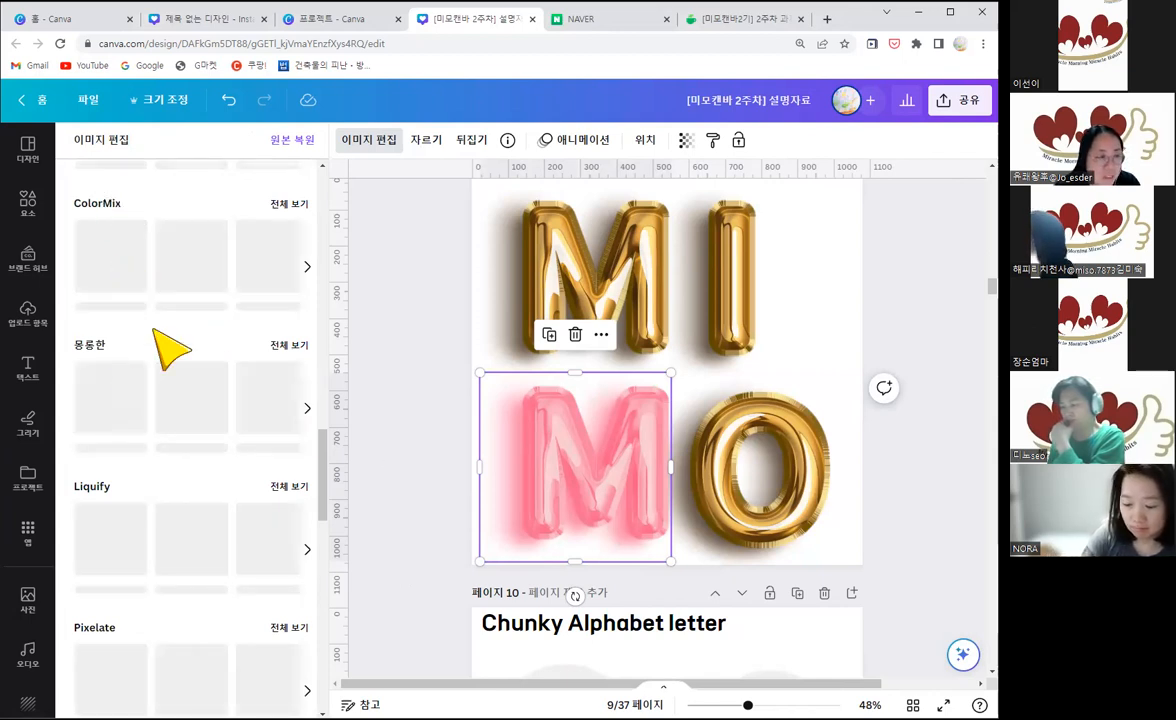
scroll(168, 349, up, 2)
scroll(155, 339, up, 3)
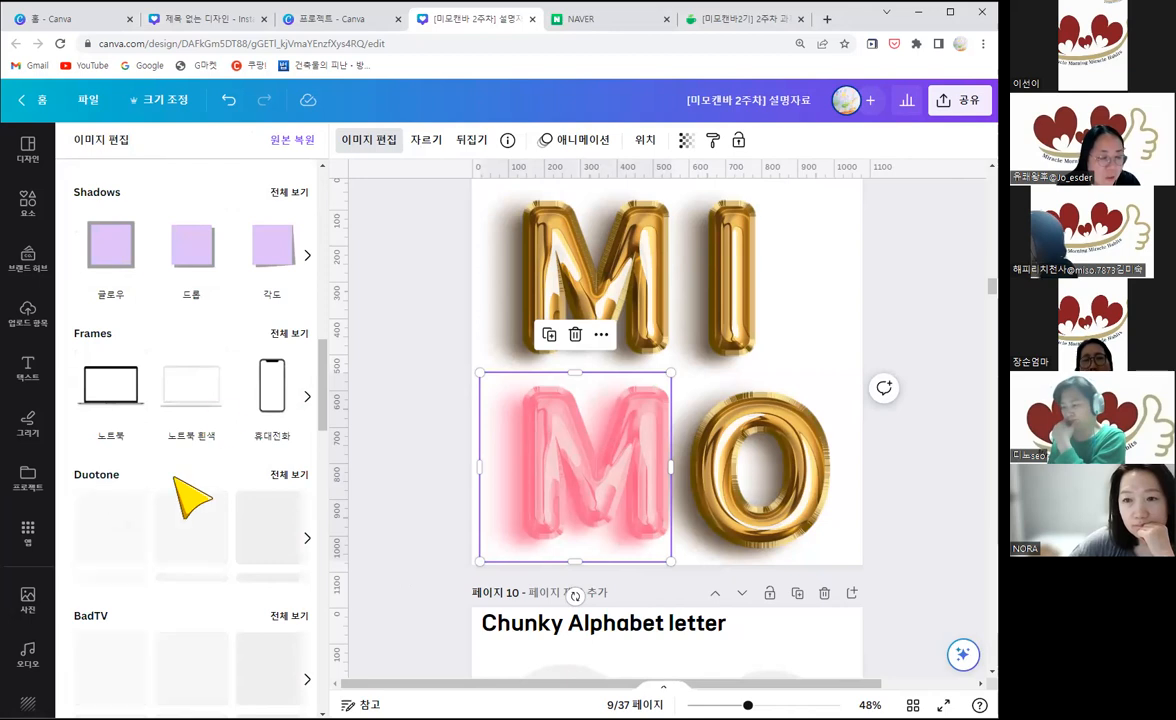
scroll(190, 497, down, 1)
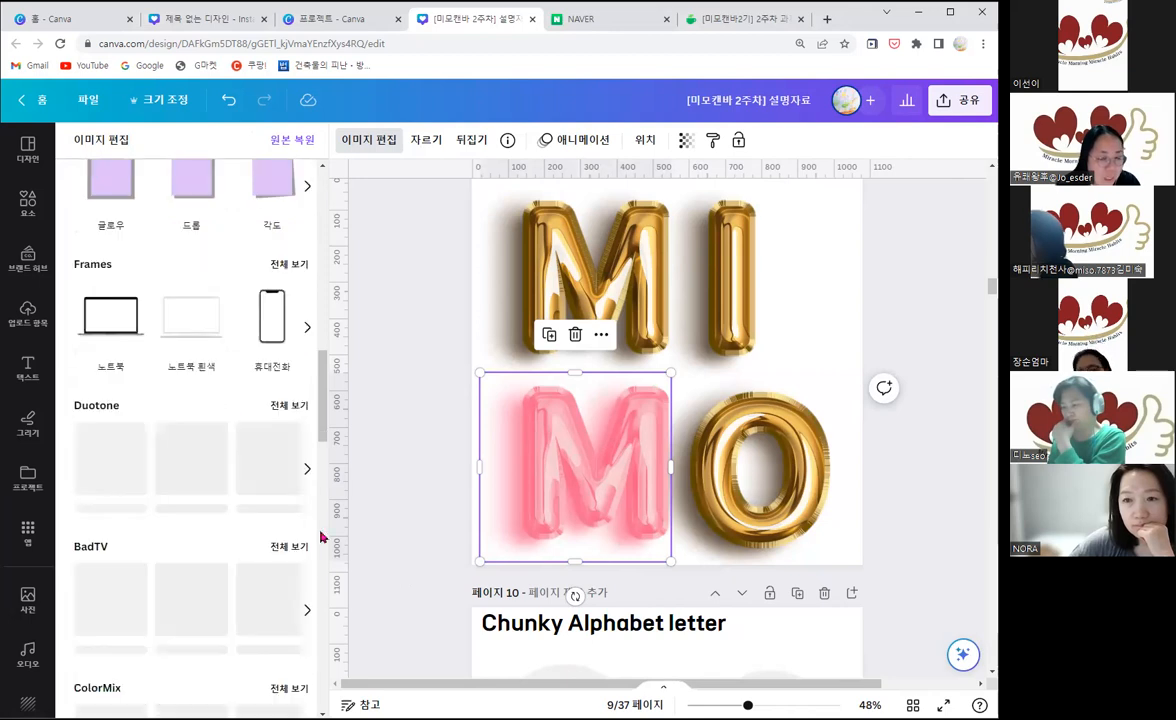
click(398, 430)
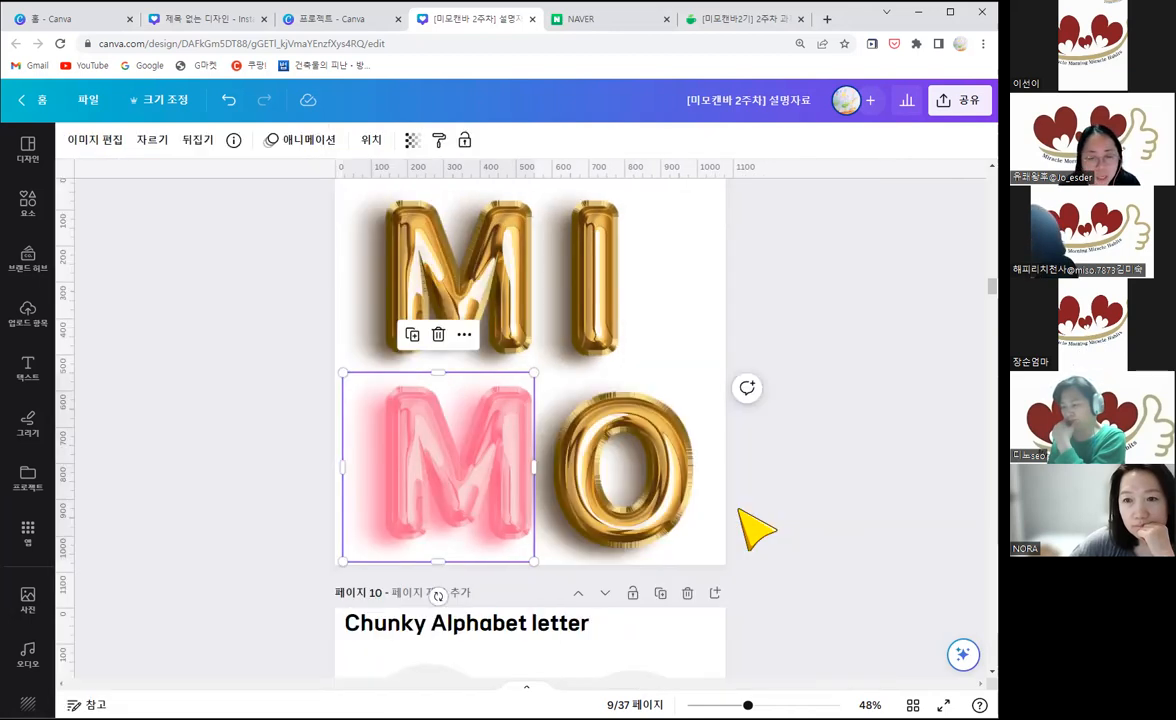
click(805, 489)
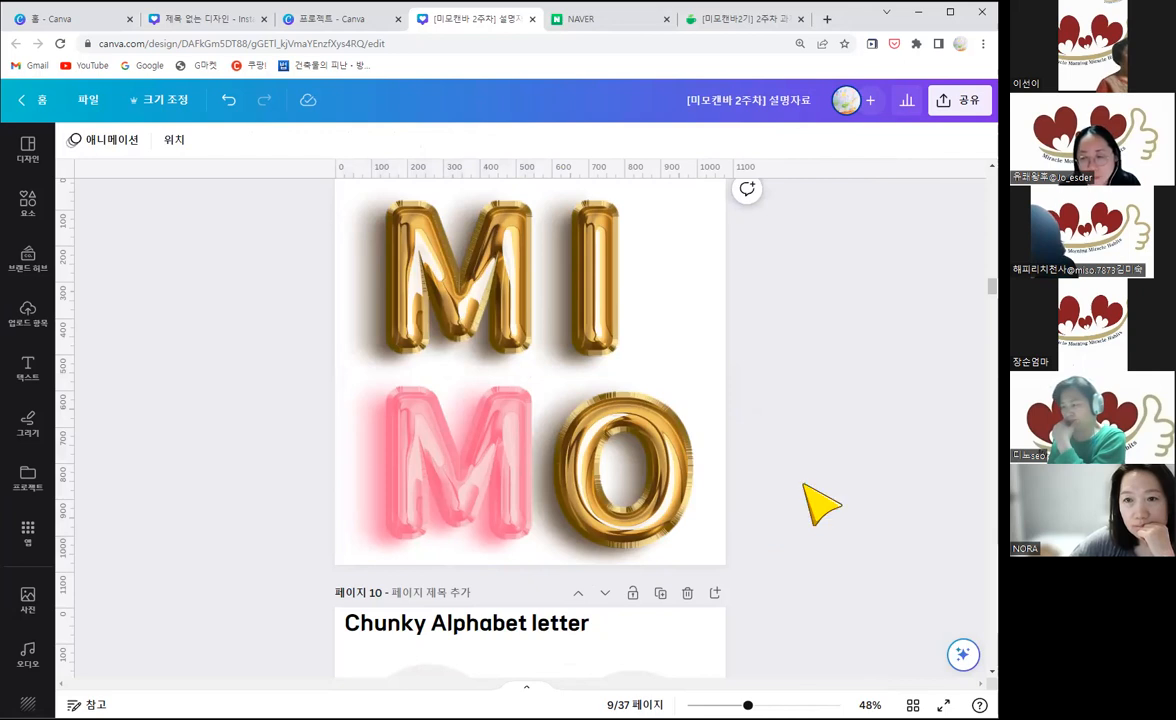
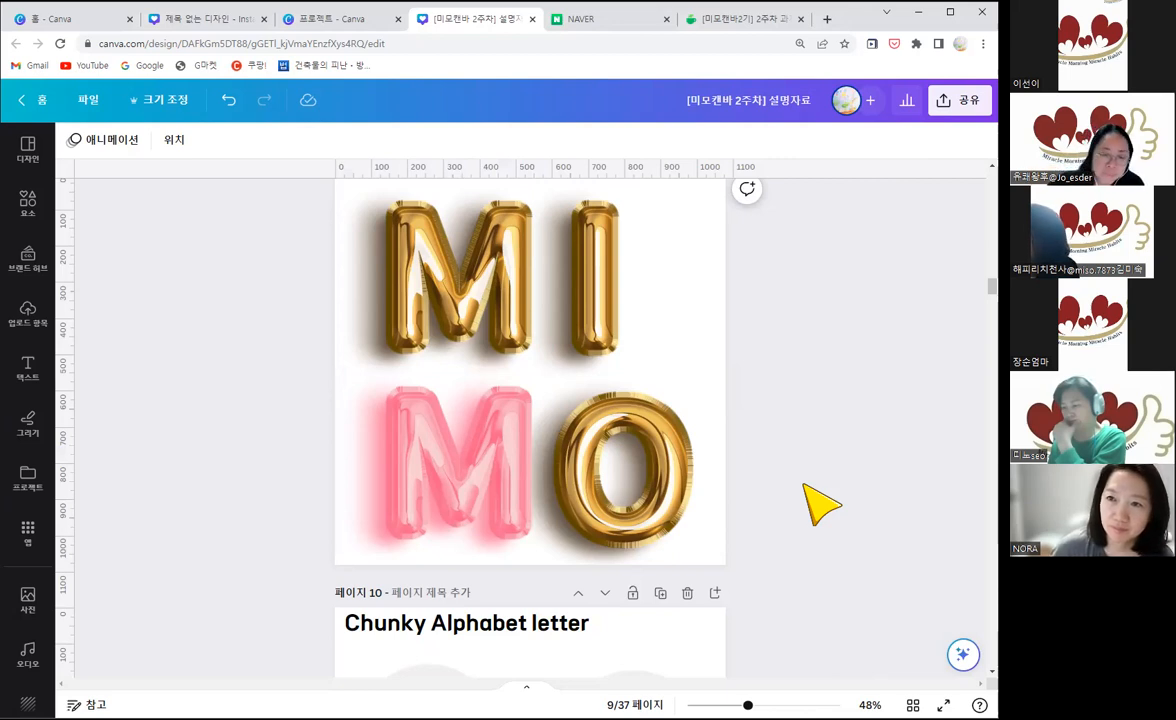
Step: Look through the MIMO example pages after page 9, as far as the Frame Alpabet designs on pages 33 and 34
scroll(822, 486, down, 7)
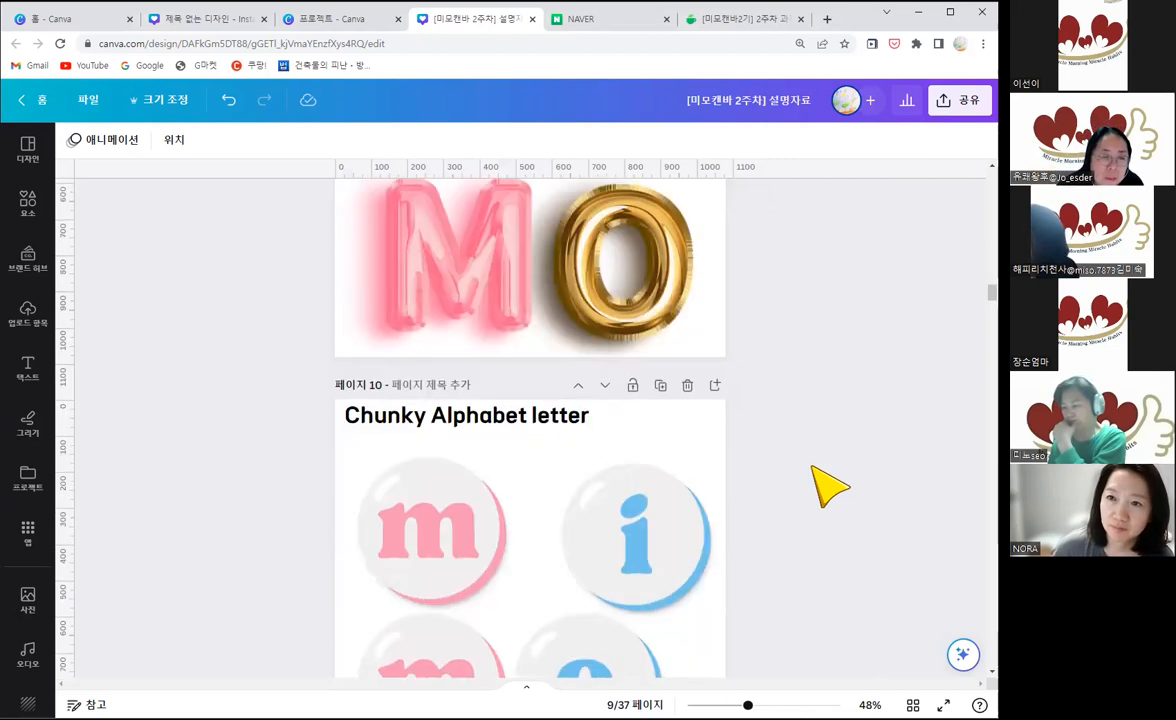
scroll(822, 486, down, 6)
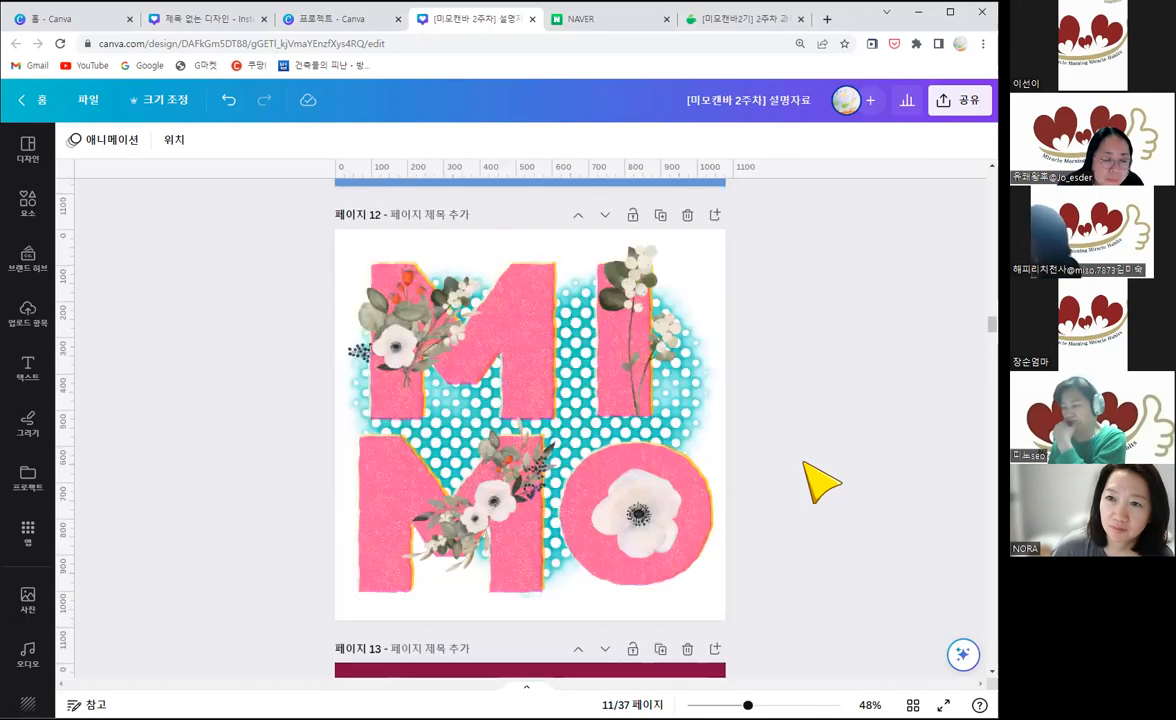
scroll(840, 368, down, 4)
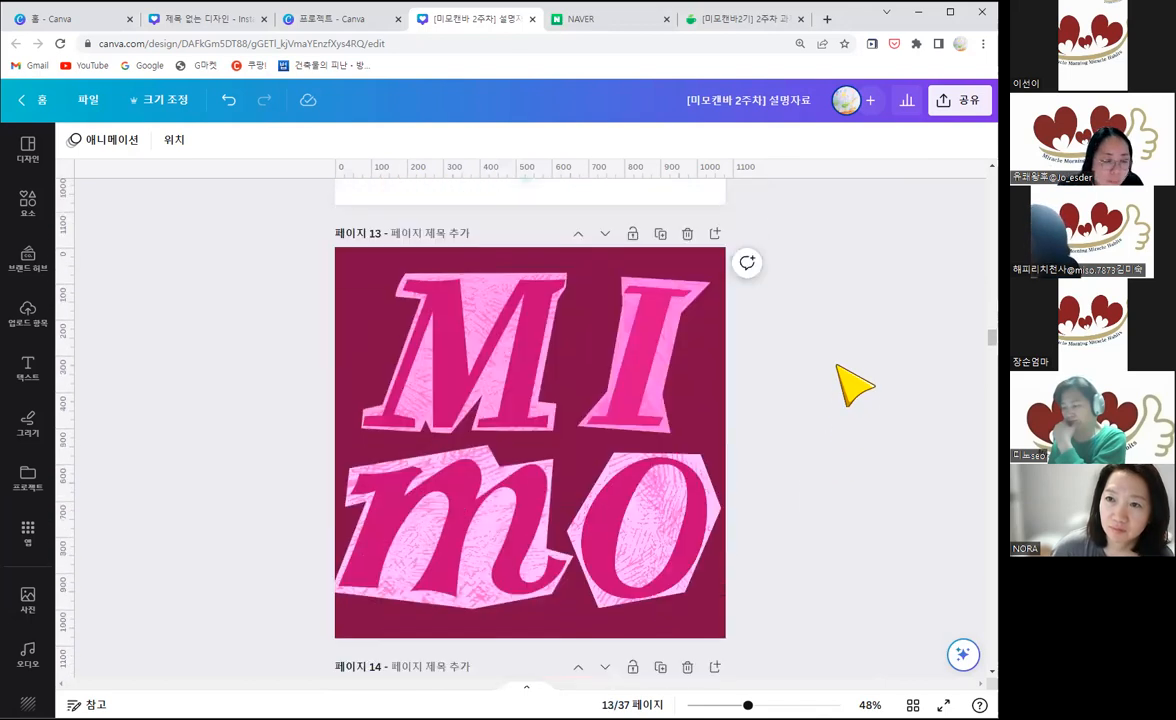
scroll(852, 385, down, 5)
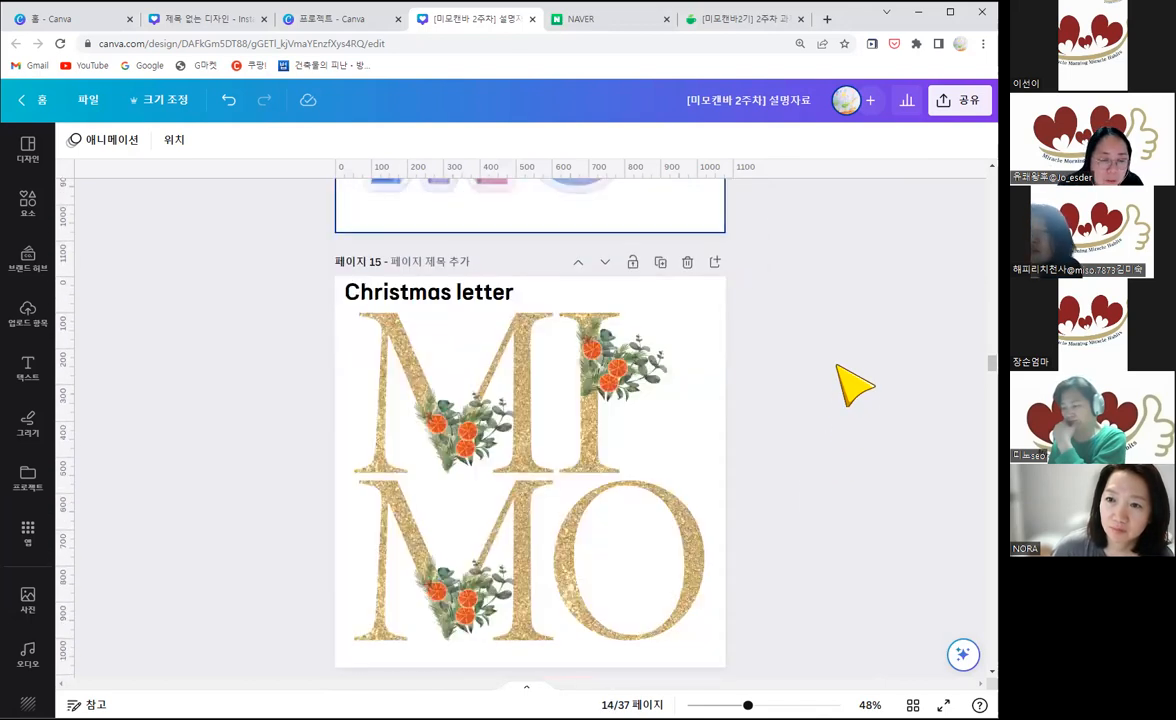
scroll(852, 385, down, 6)
scroll(852, 385, down, 8)
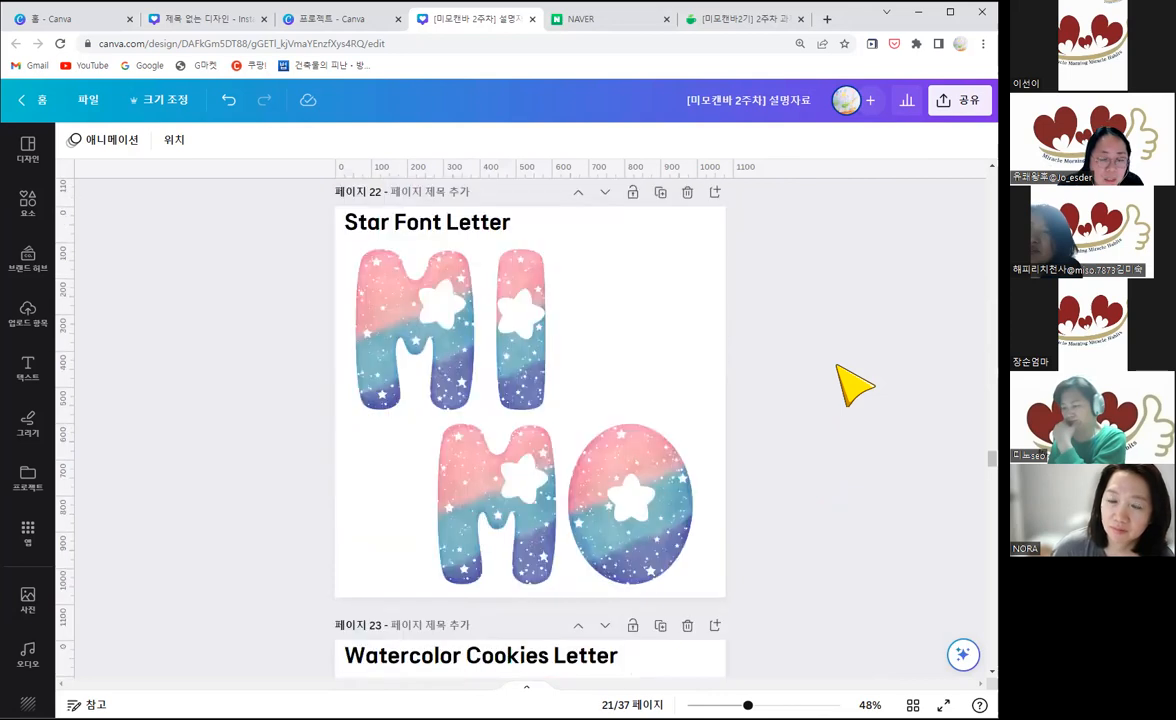
scroll(852, 385, down, 6)
scroll(852, 385, down, 6)
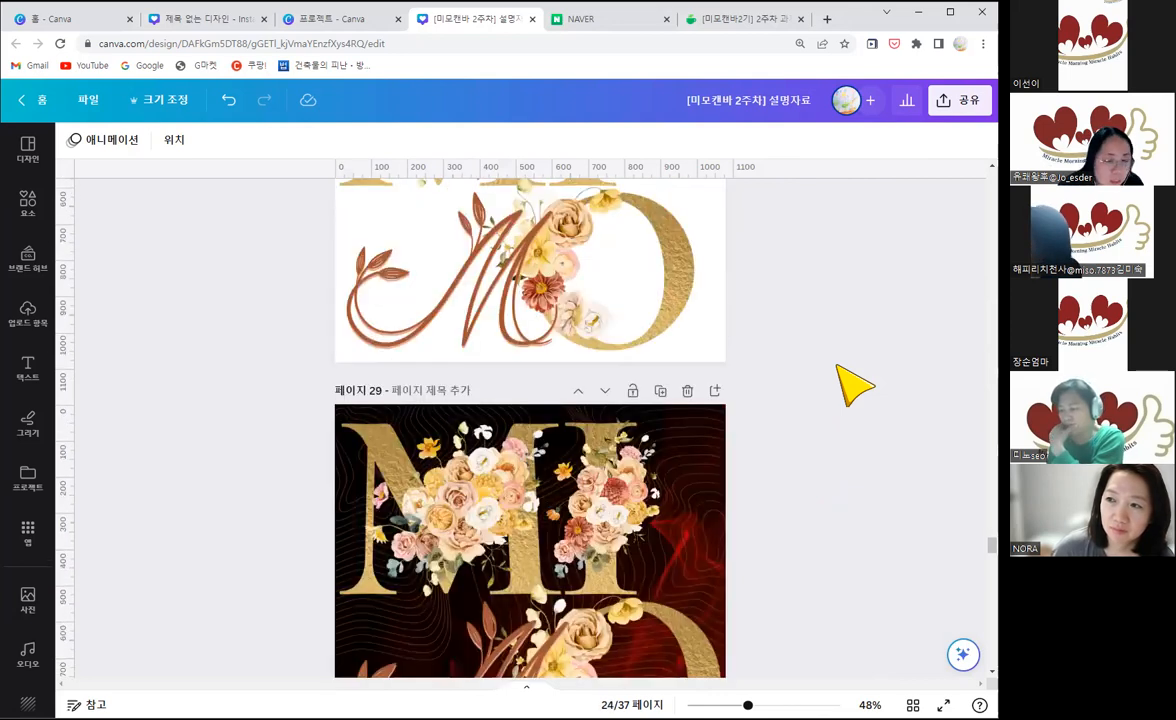
scroll(852, 385, down, 4)
scroll(852, 385, down, 6)
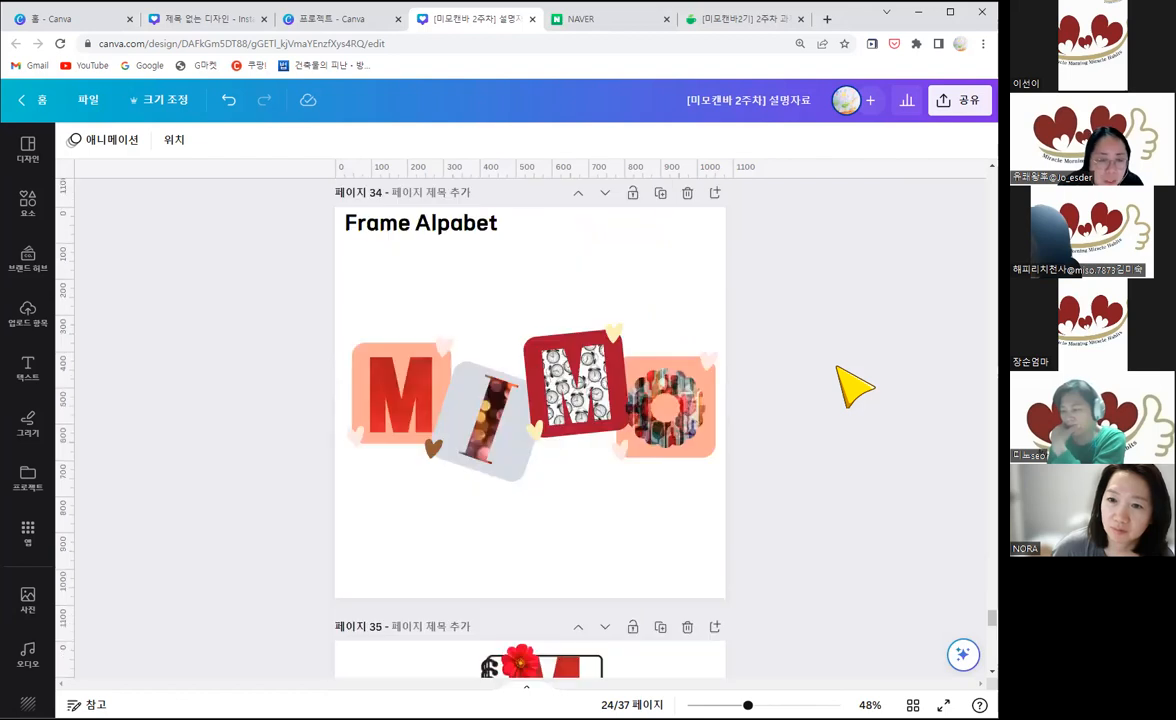
scroll(852, 385, up, 5)
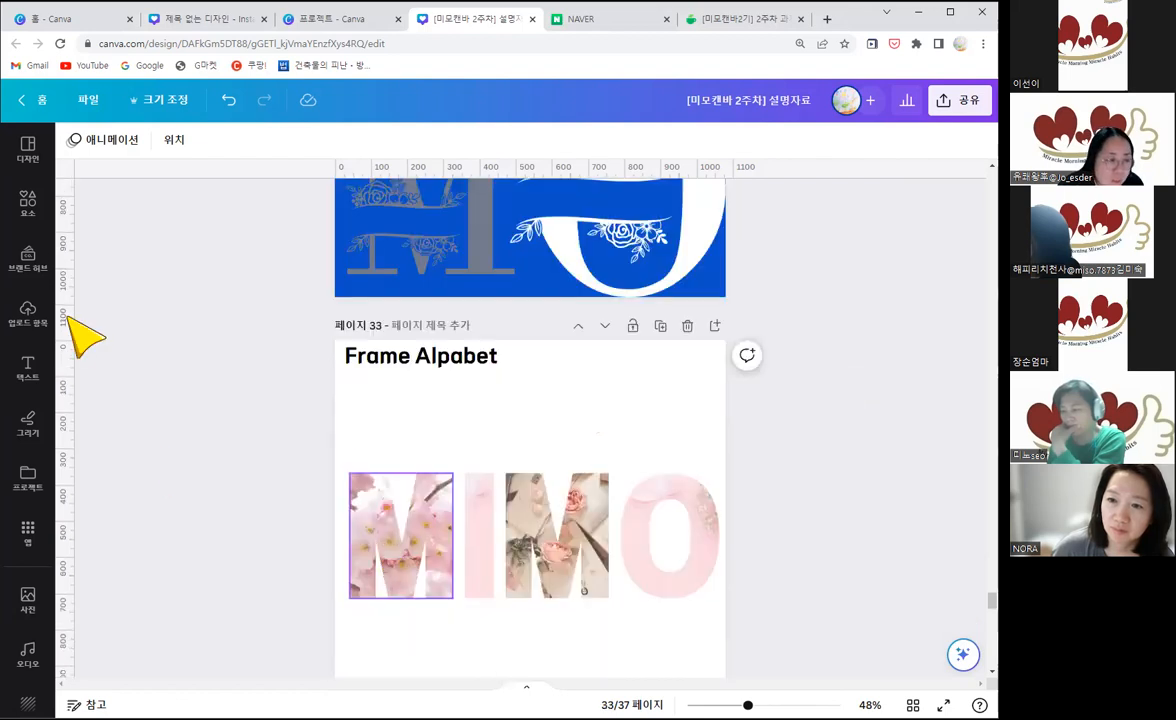
Step: Insert a blank page after page 33 and show all frame results for the letter "m"
click(27, 203)
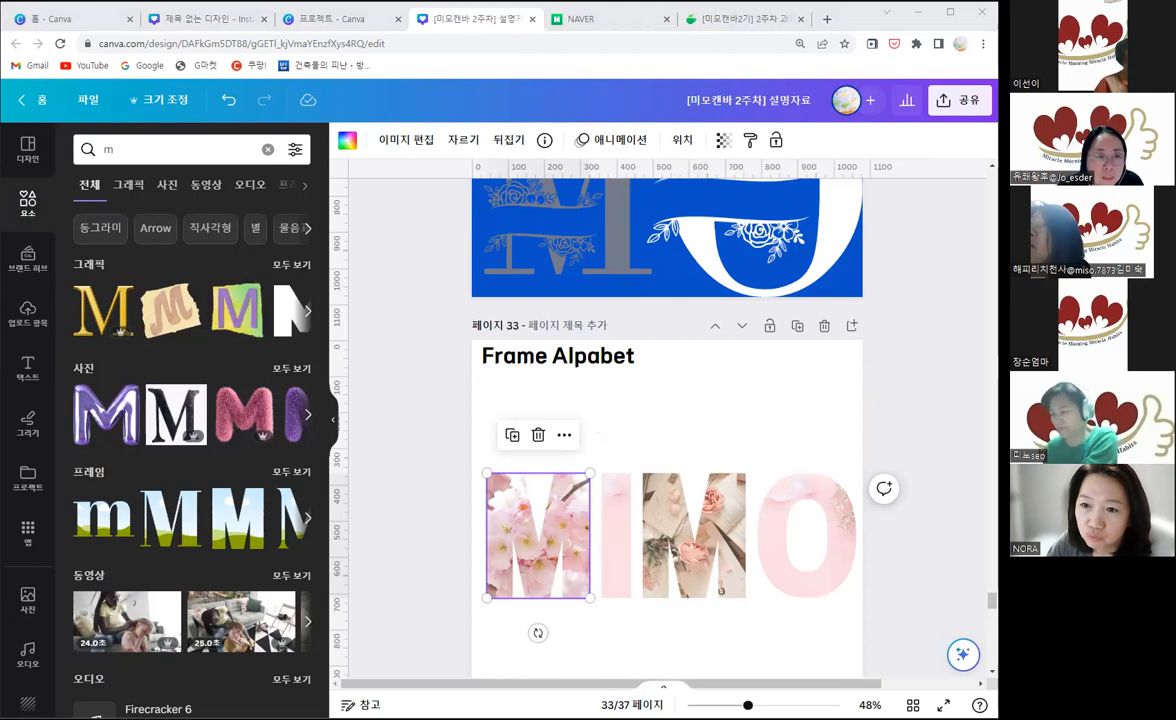
click(850, 327)
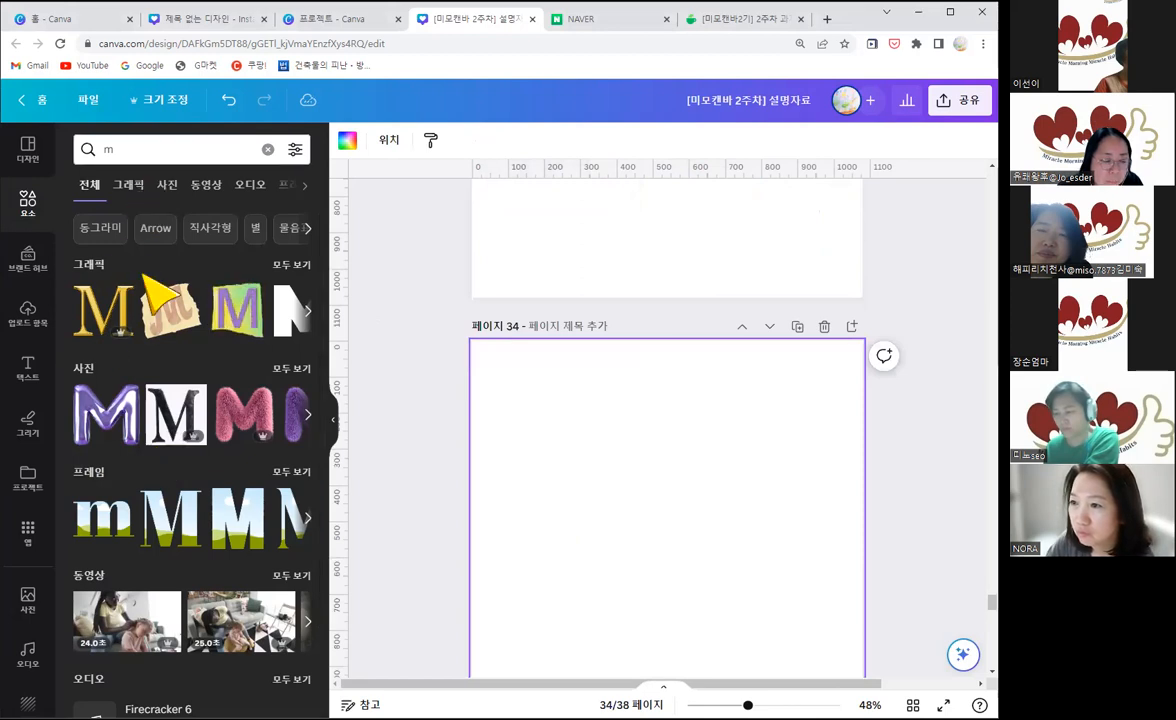
click(291, 472)
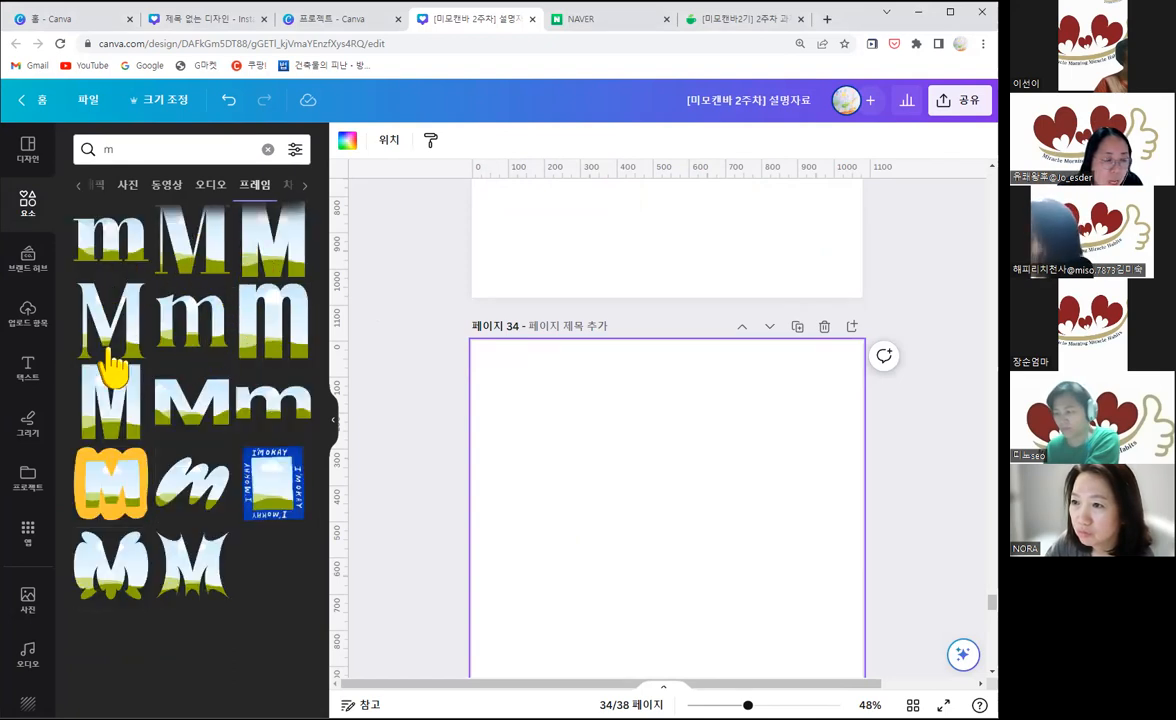
click(270, 265)
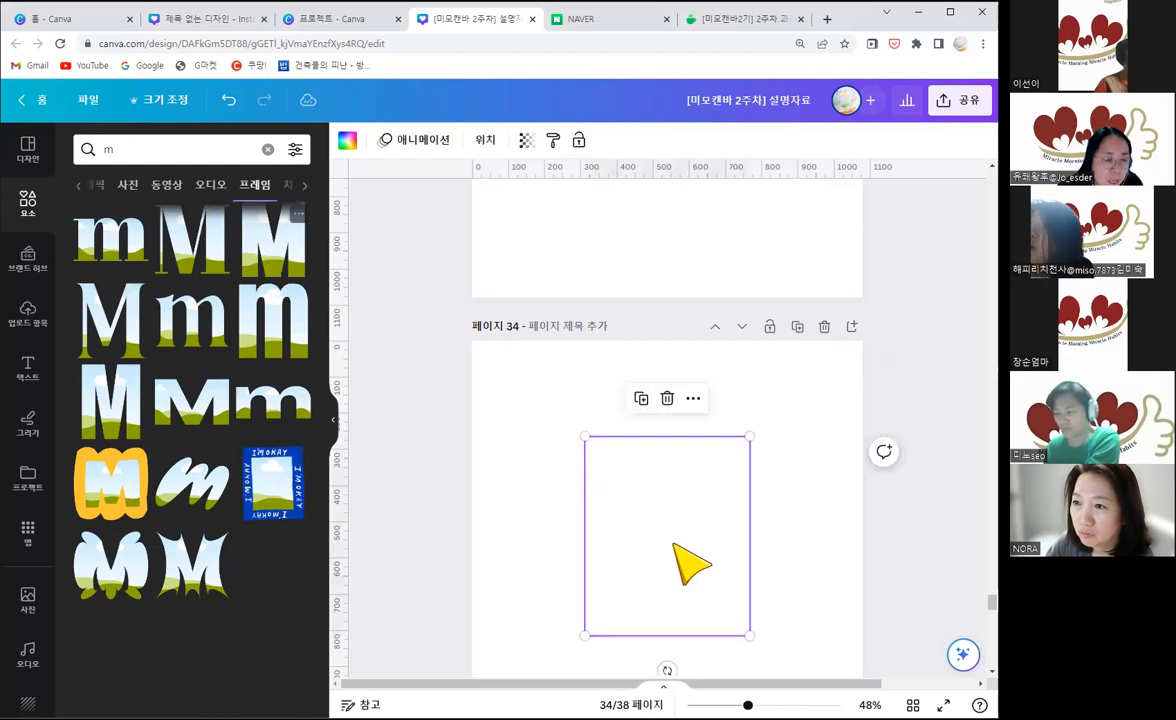
drag(596, 488, 522, 431)
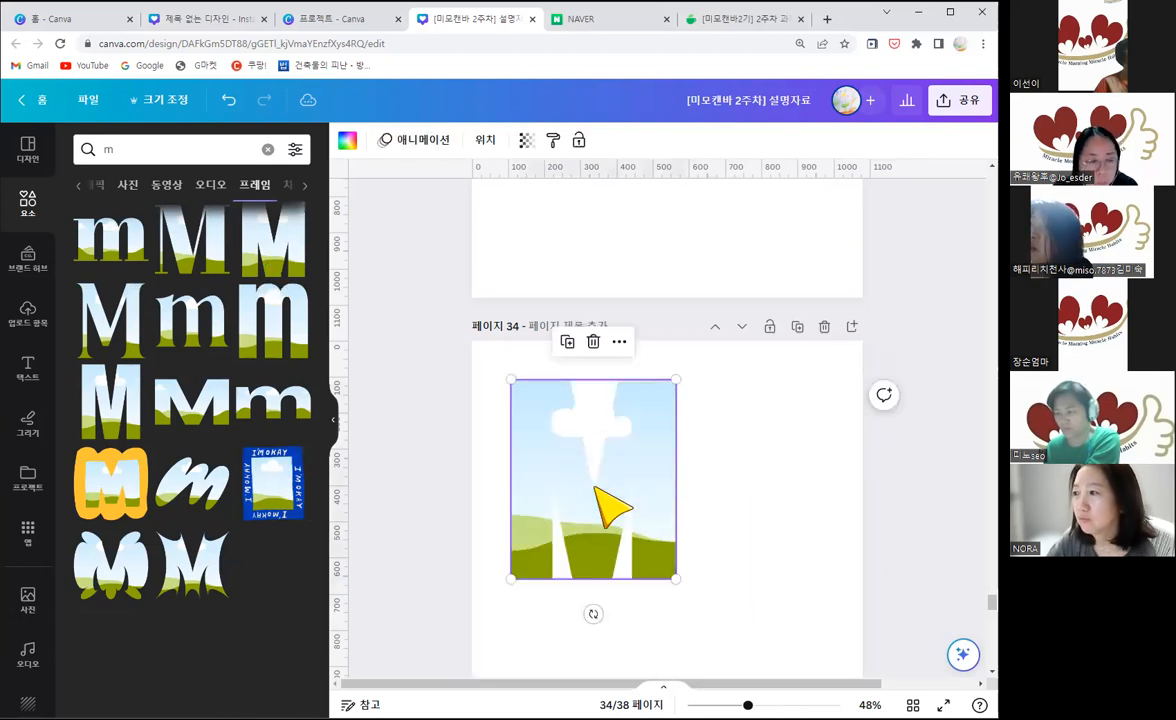
key(Delete)
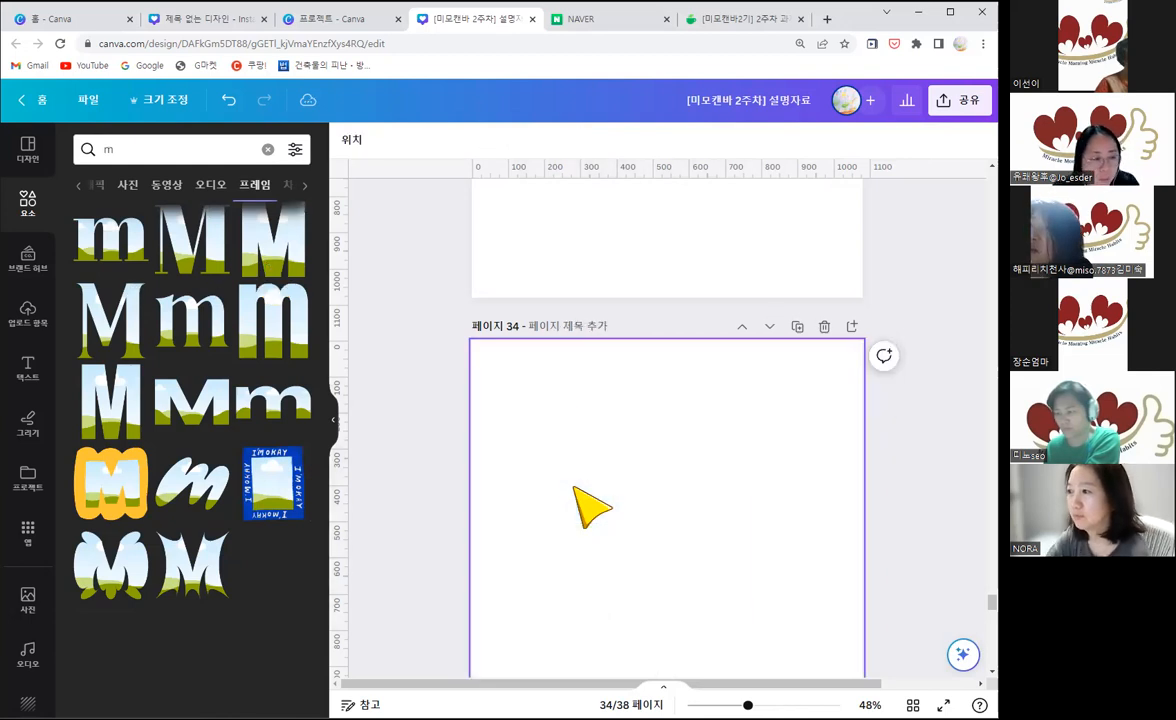
Step: Add the lowercase serif m frame to blank page 34 and place it in the page's upper-left area
click(119, 253)
drag(654, 536, 580, 446)
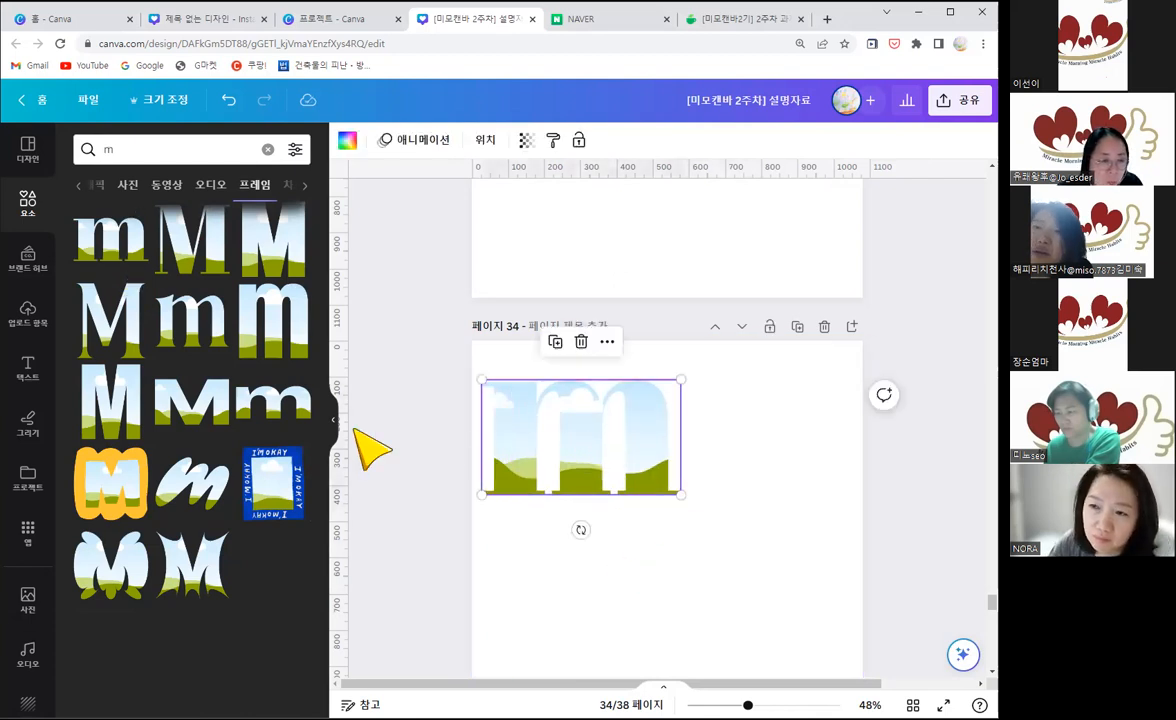
Step: Search the frames for "i", place the lowercase serif i beside the m, and shrink it to end at the m's baseline
click(89, 149)
text(ㅏ)
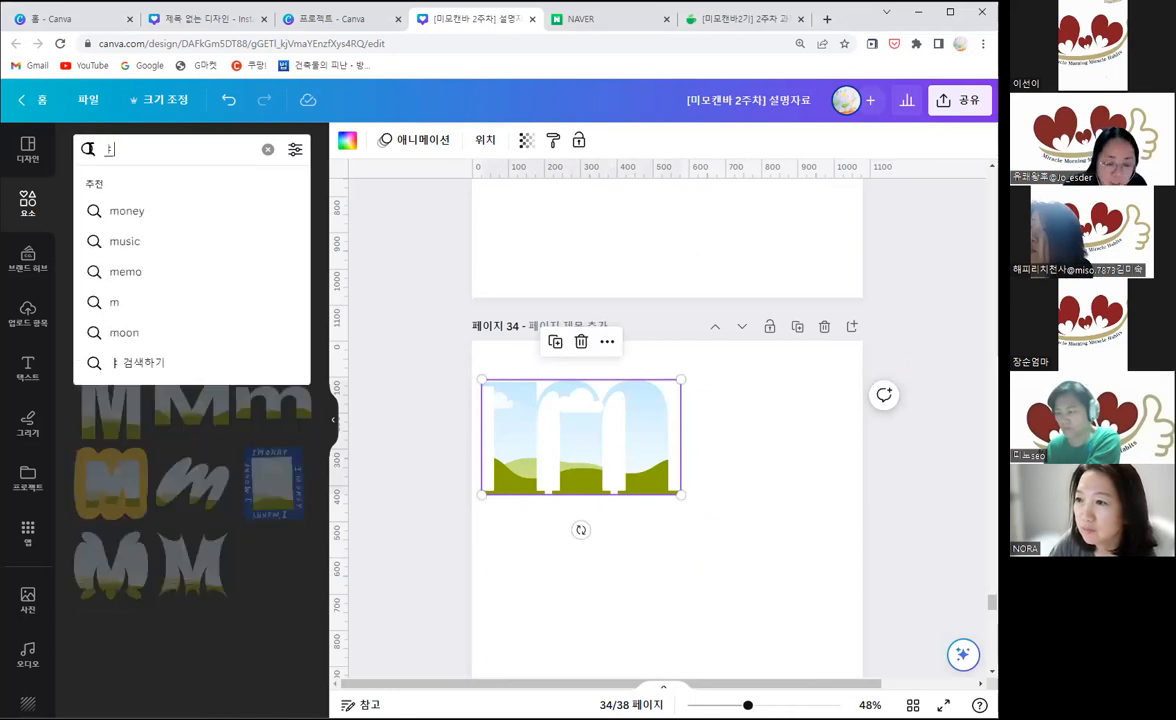
key(BackSpace)
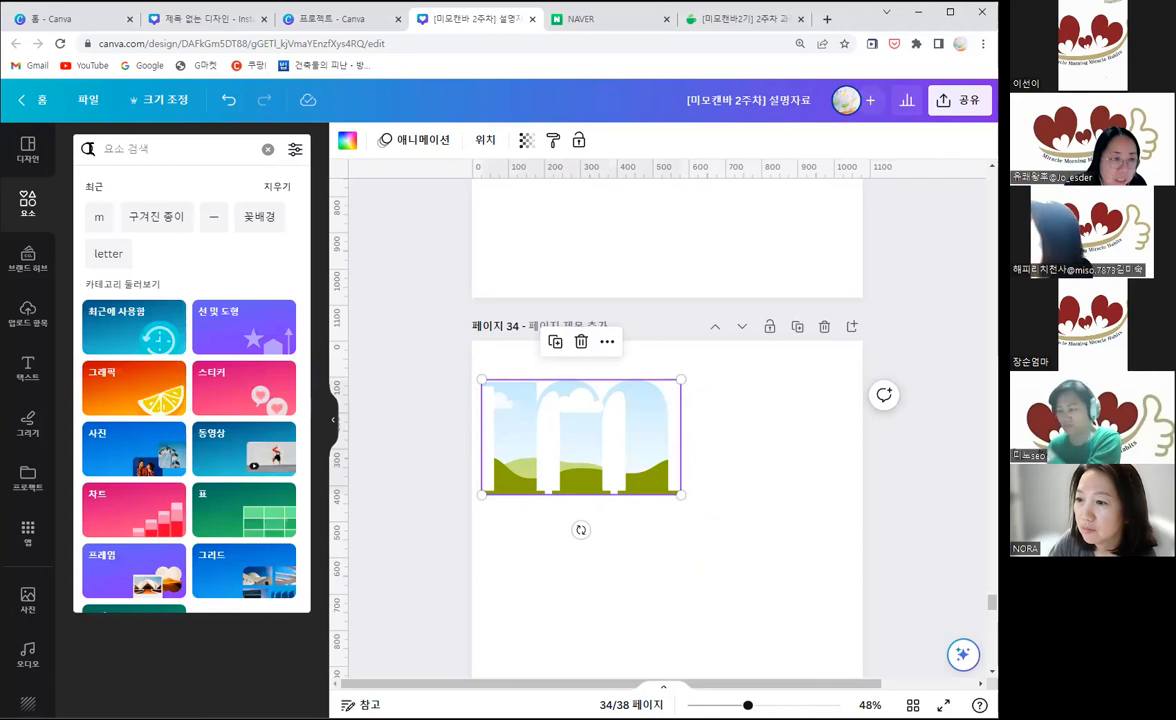
text(i)
key(Return)
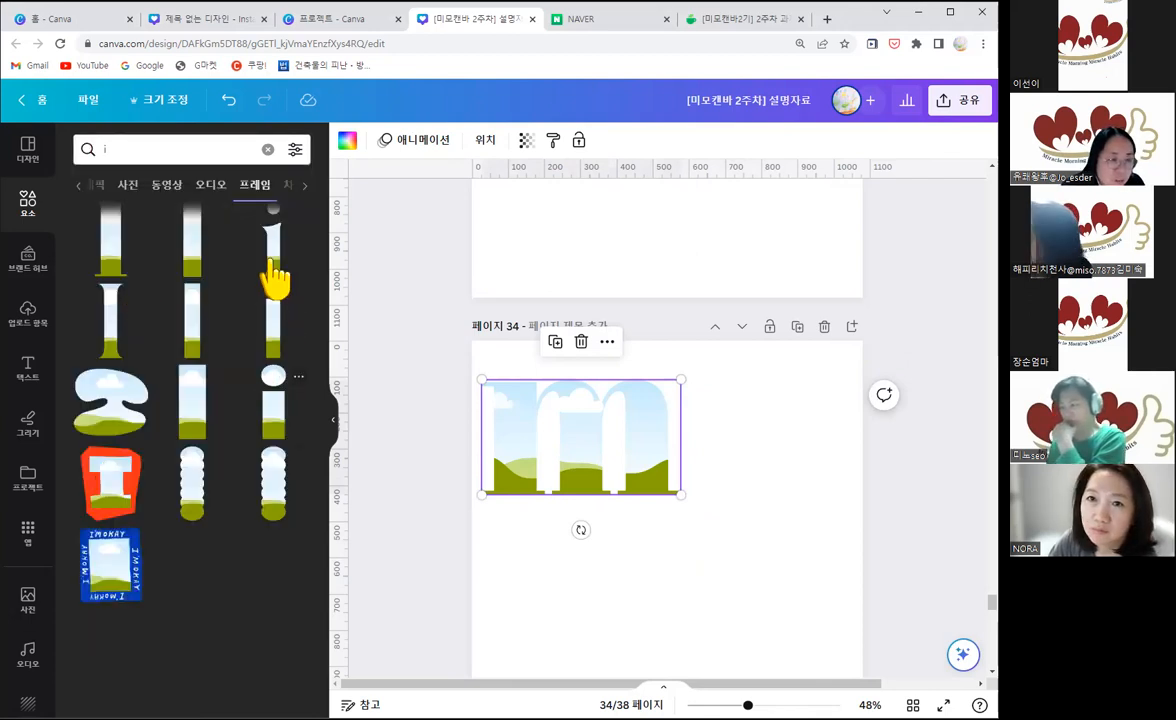
drag(276, 272, 743, 512)
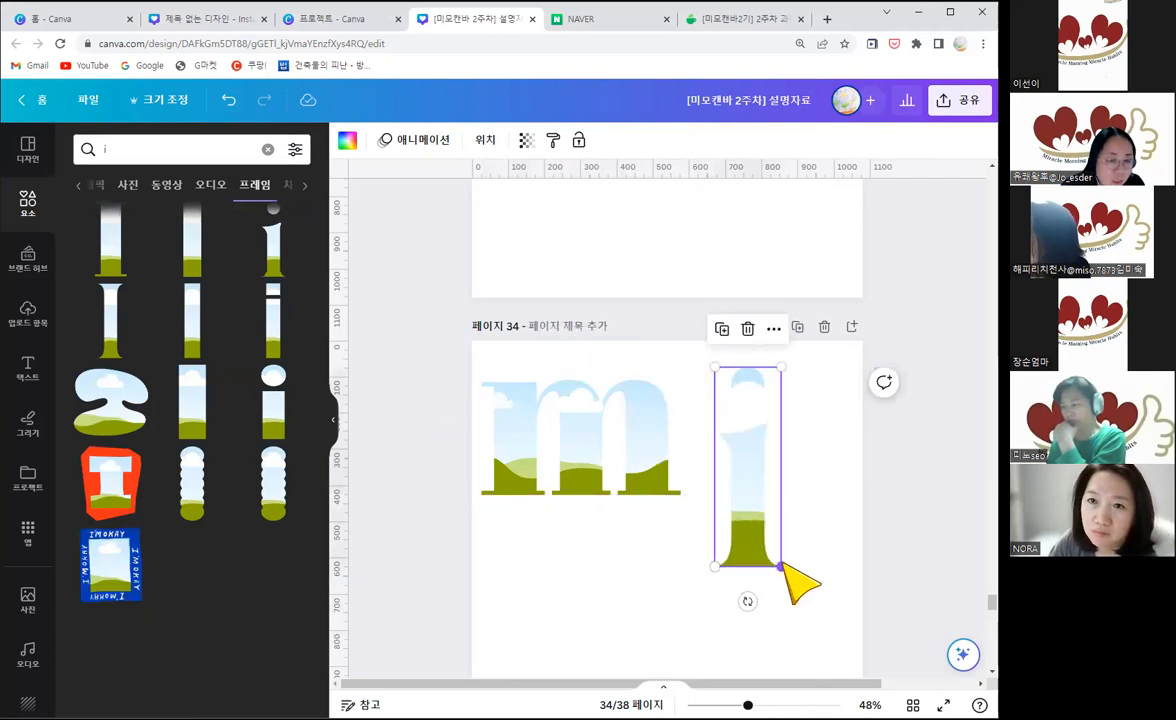
click(780, 559)
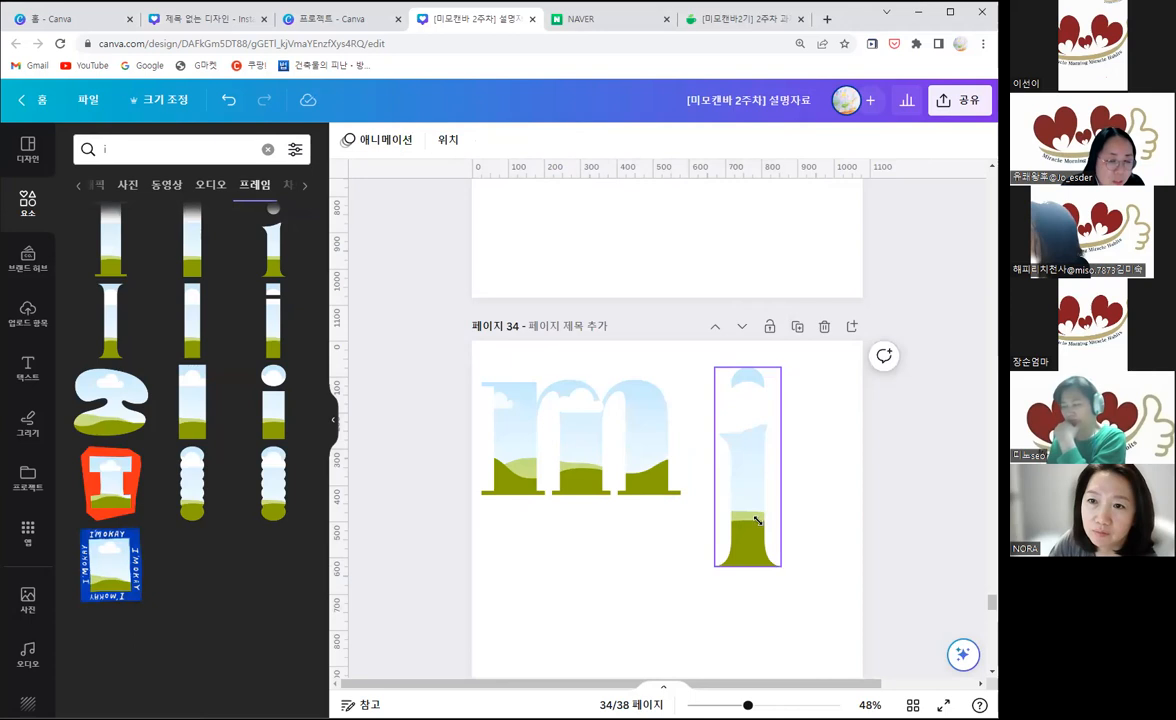
drag(757, 521, 759, 496)
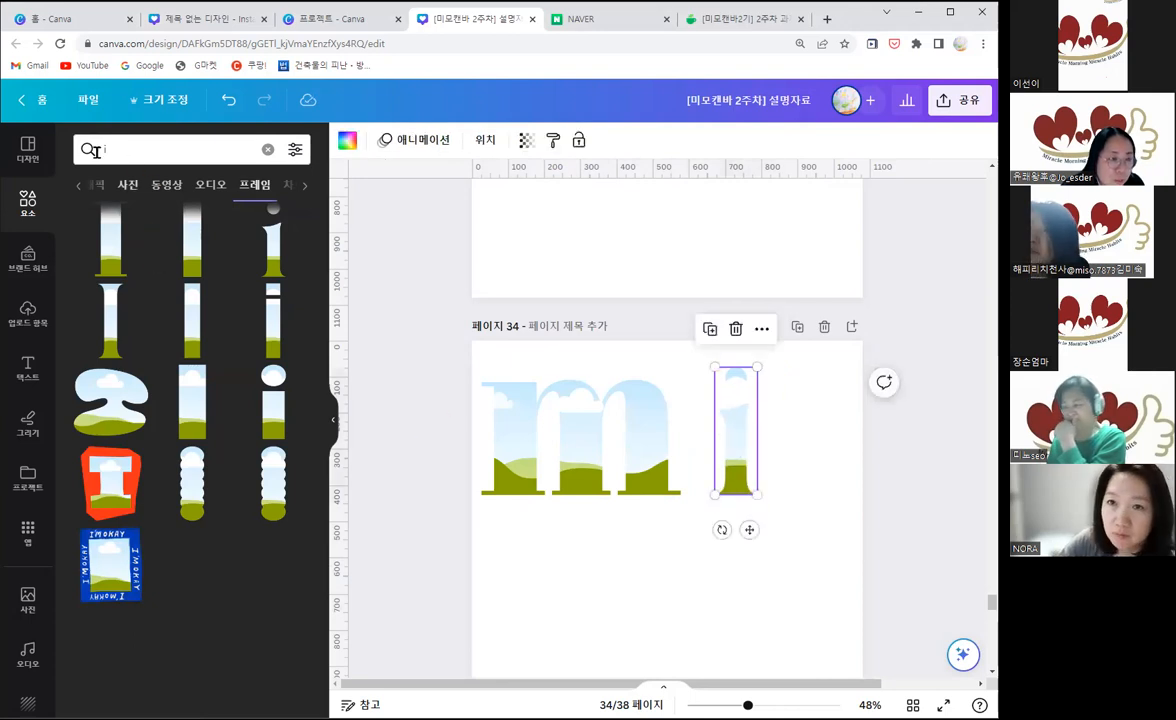
Step: Search the frames for "o", add the scalloped flower-shaped O, shrink it, and place it in the page's lower-right area
click(96, 151)
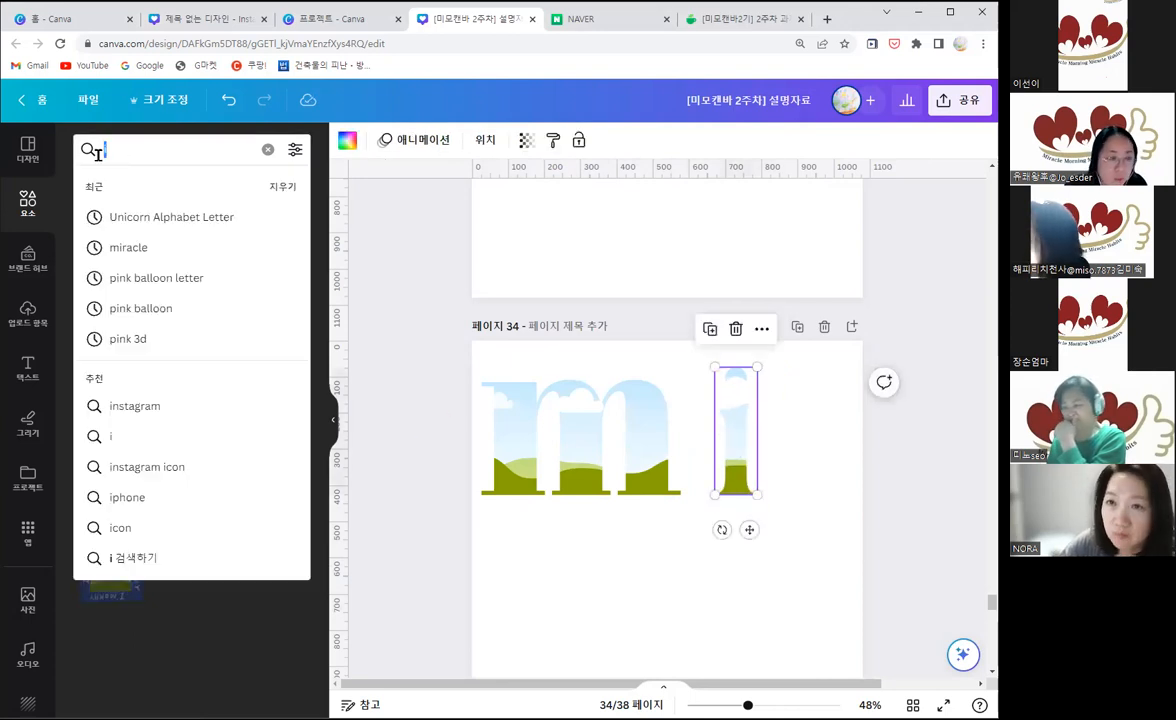
text(i)
key(Return)
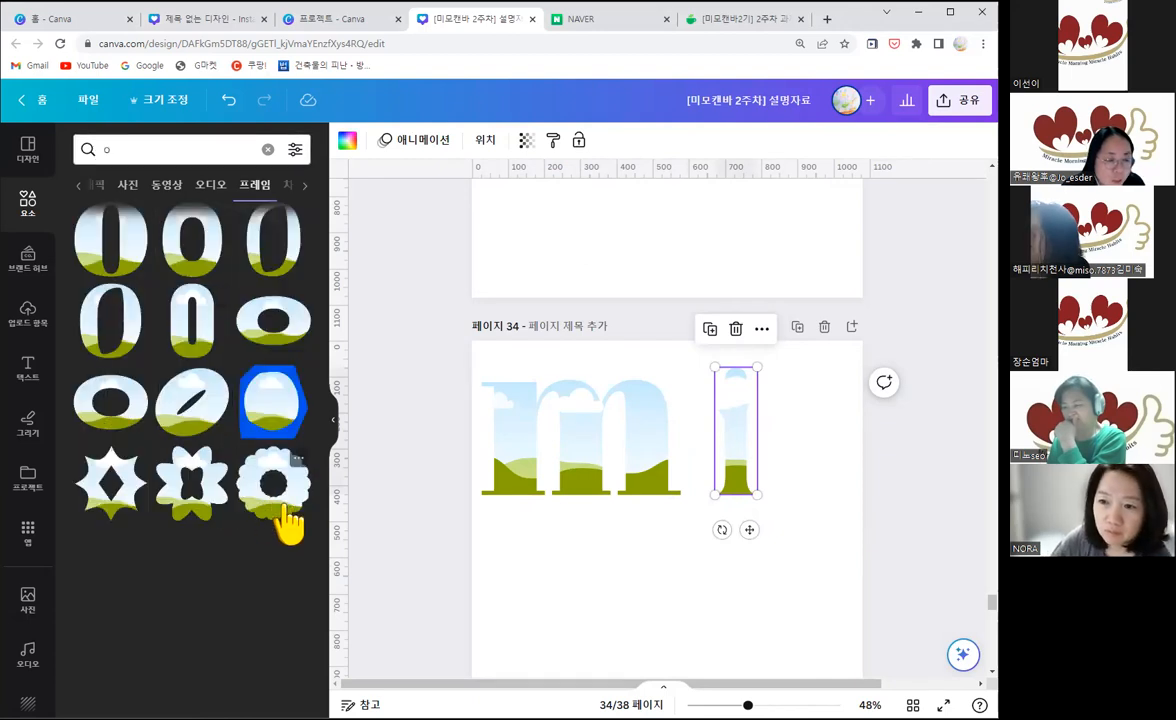
click(285, 520)
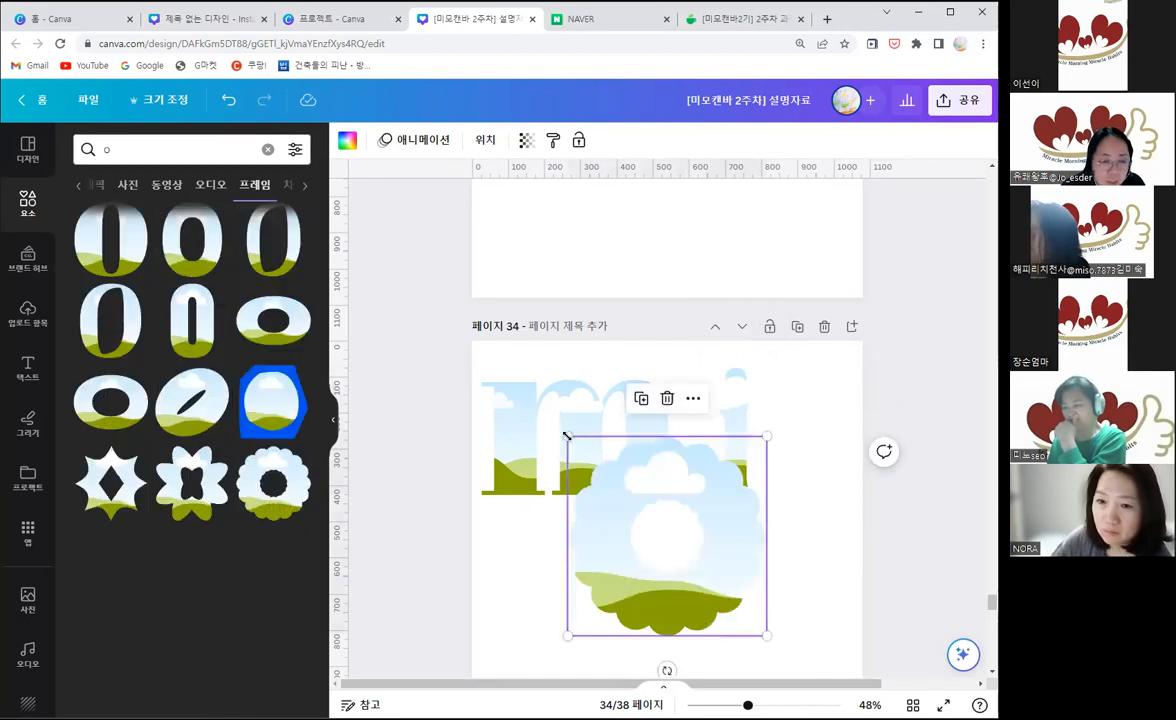
drag(601, 468, 618, 488)
scroll(709, 527, down, 1)
drag(708, 524, 764, 563)
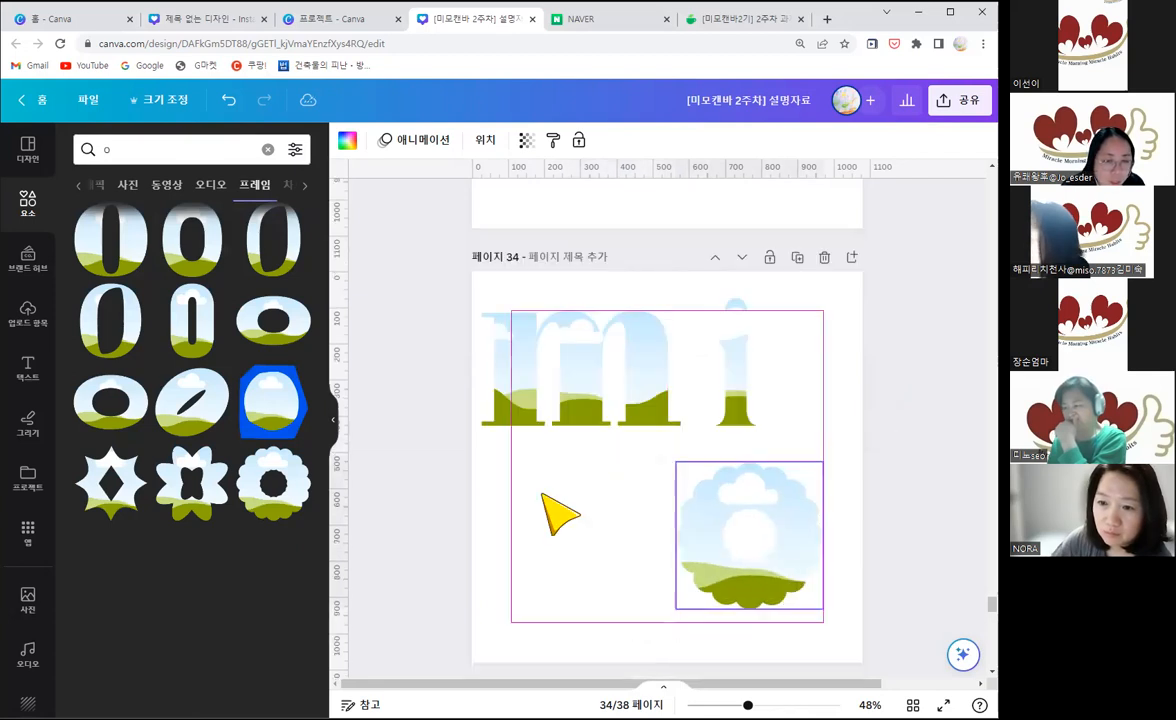
Step: Move the lowercase m down to the lower row beside the flower-shaped O, and shift the O slightly right to clear it
click(614, 410)
drag(598, 425, 623, 589)
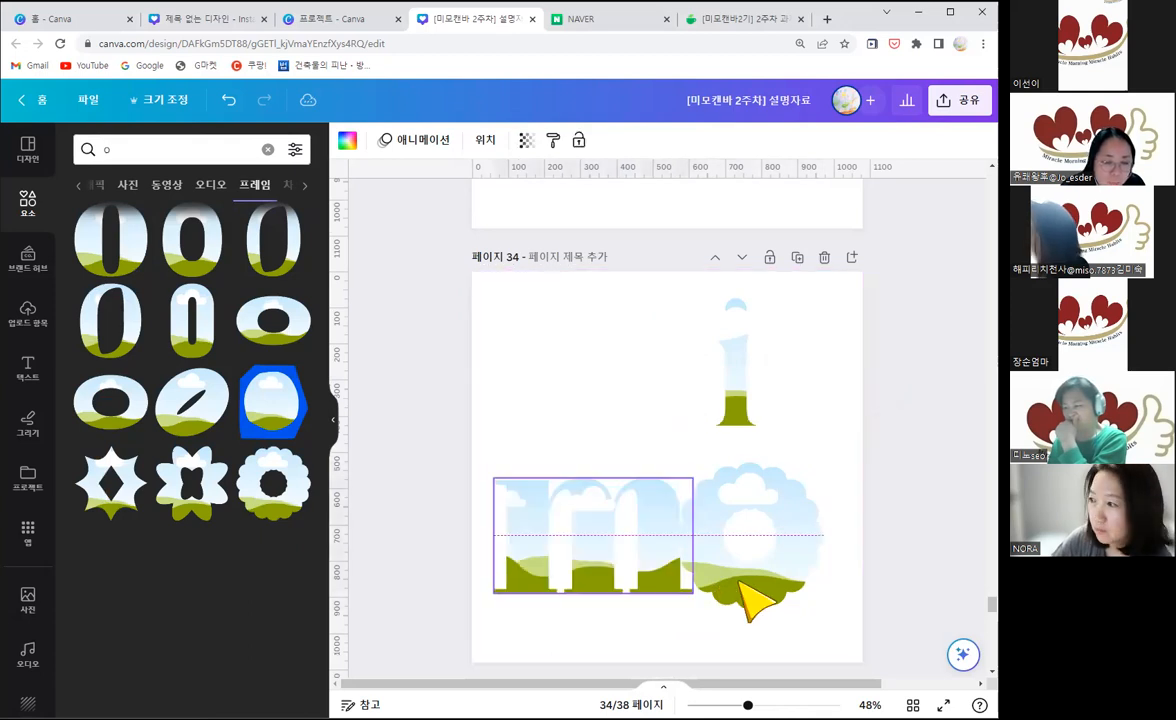
drag(738, 579, 760, 578)
Step: Search the frames for "m" and place an uppercase serif M above the lowercase m, beside the i
click(100, 148)
text(ㅇ)
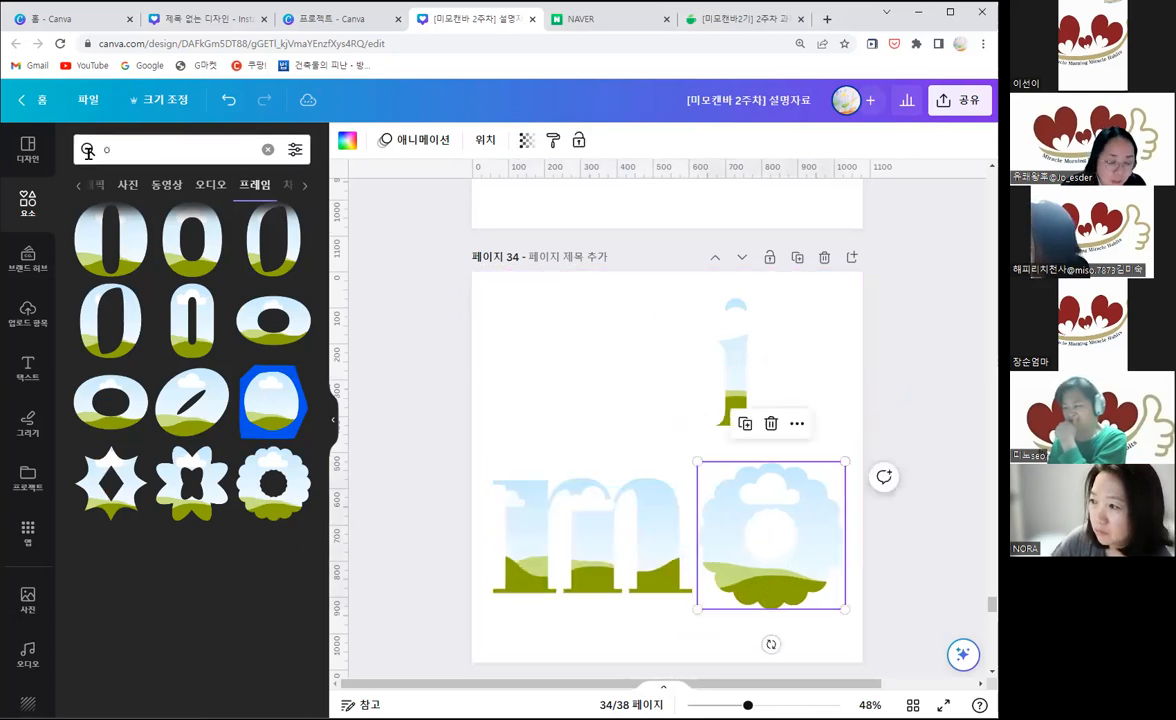
click(88, 152)
text(m)
key(Return)
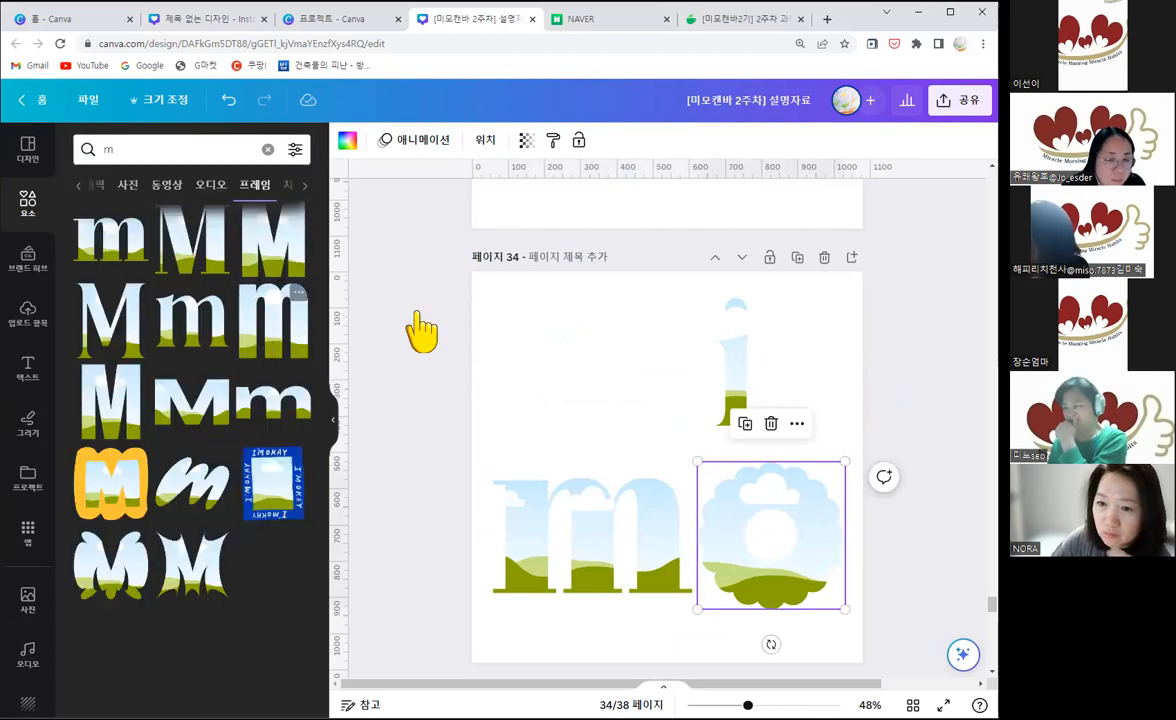
drag(627, 422, 573, 356)
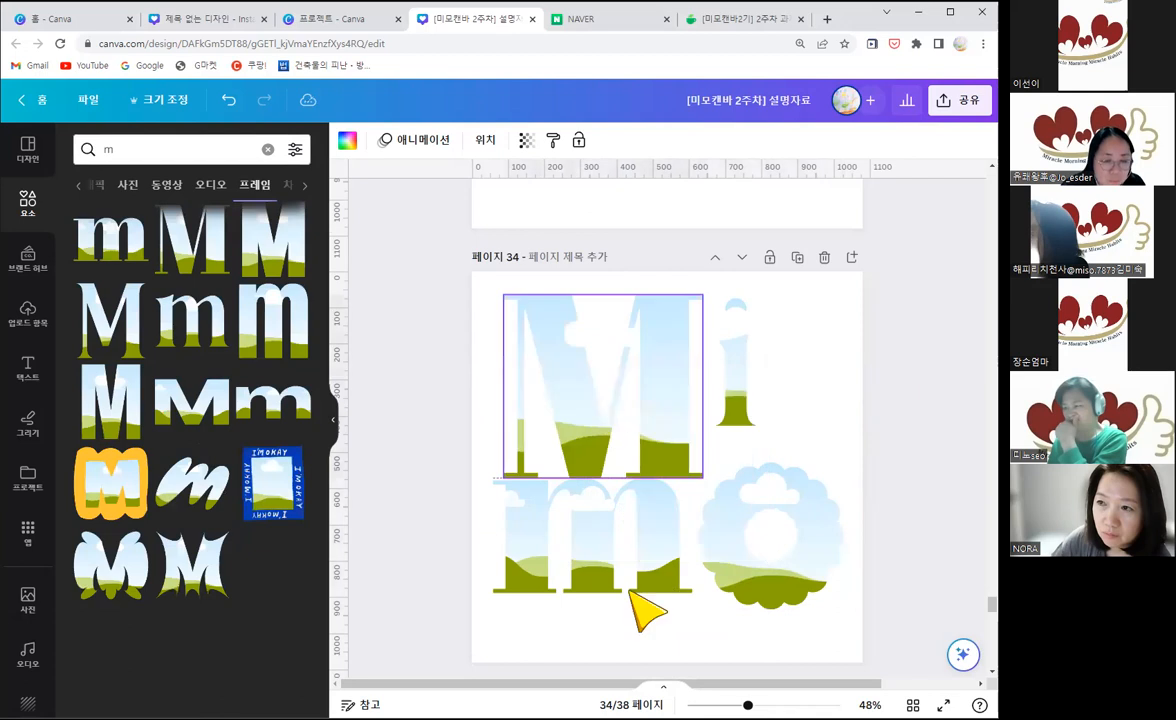
Step: Lower the lowercase m to clear the uppercase M, and align the tops of the M and i
drag(617, 583, 622, 613)
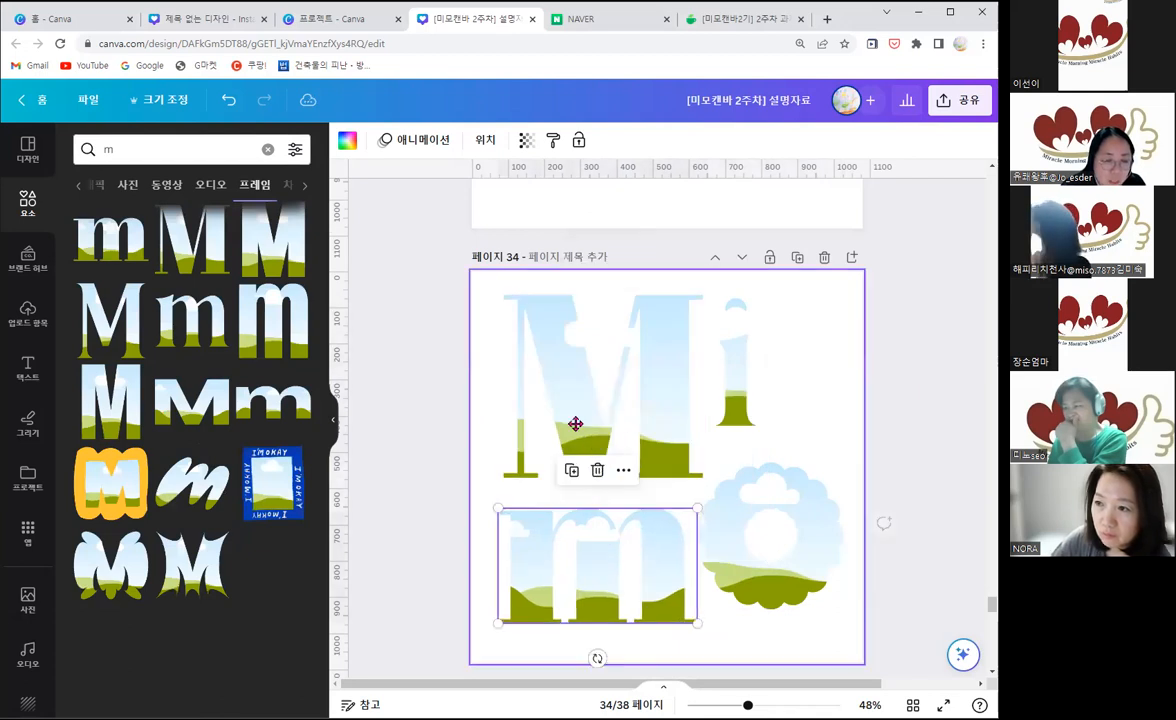
drag(576, 421, 573, 427)
click(736, 425)
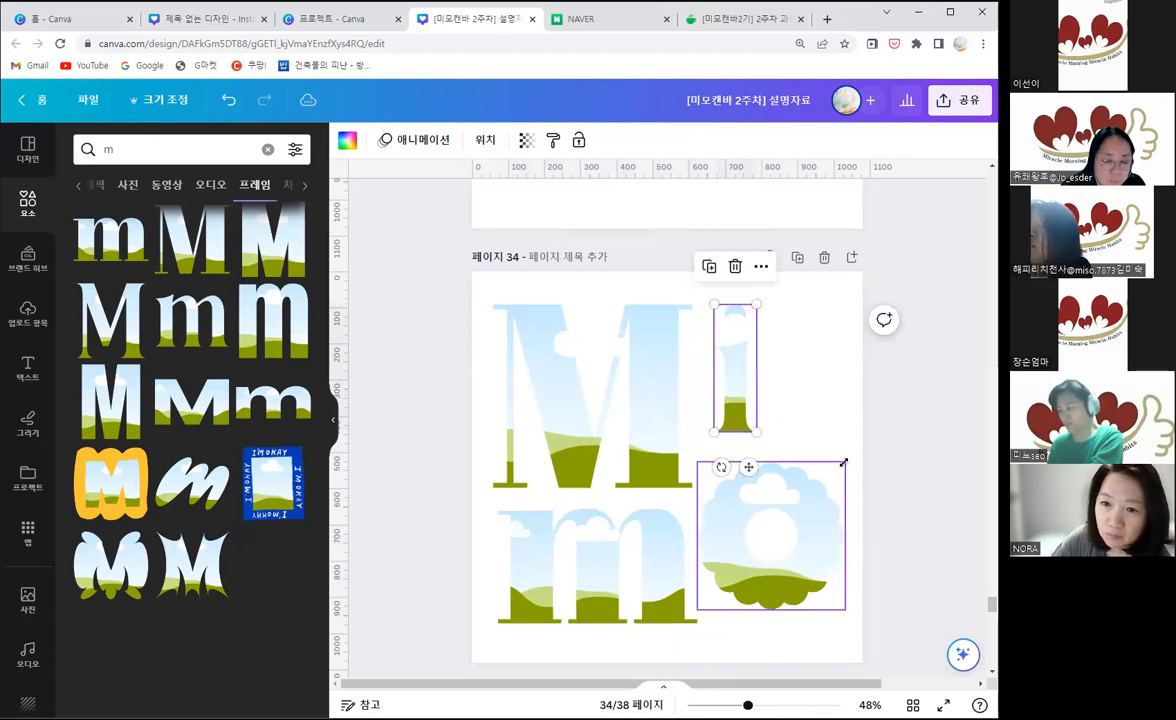
Step: Enlarge the flower-shaped O slightly, shift the lowercase m left, and lower the O so the two sit side by side
drag(843, 463, 849, 449)
drag(775, 582, 751, 586)
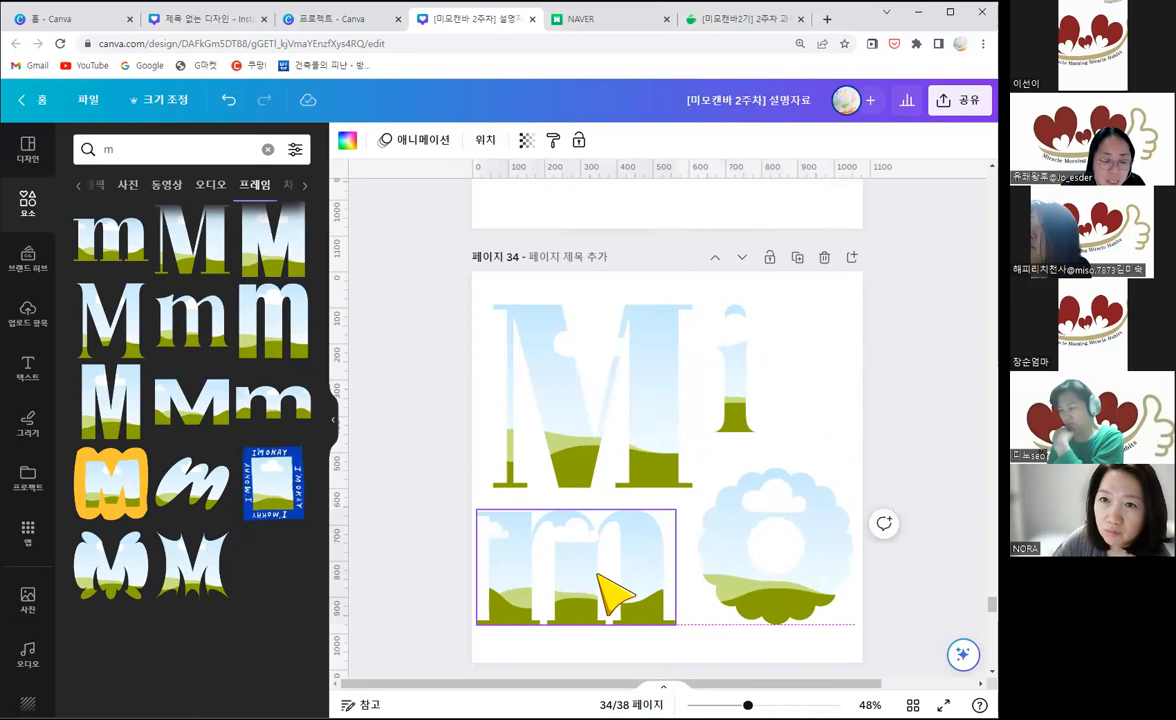
click(610, 588)
drag(733, 590, 733, 606)
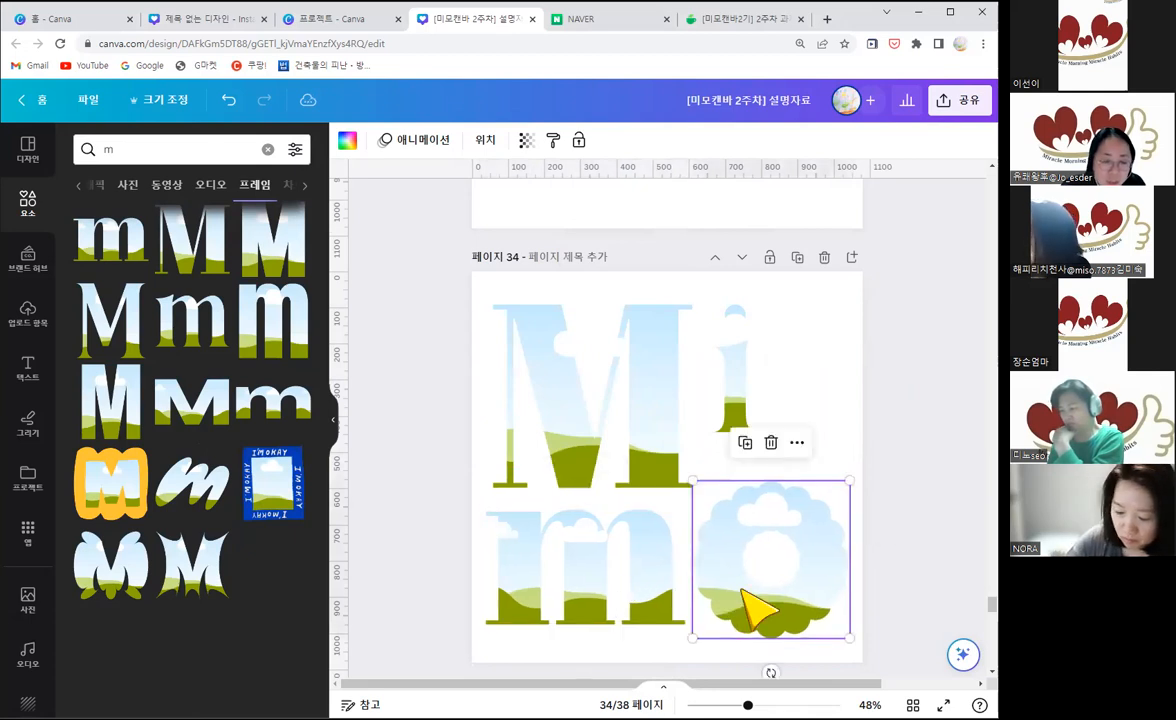
Step: Align the uppercase M directly above the lowercase m, and move the i closer with its top level with the M
click(630, 433)
click(726, 409)
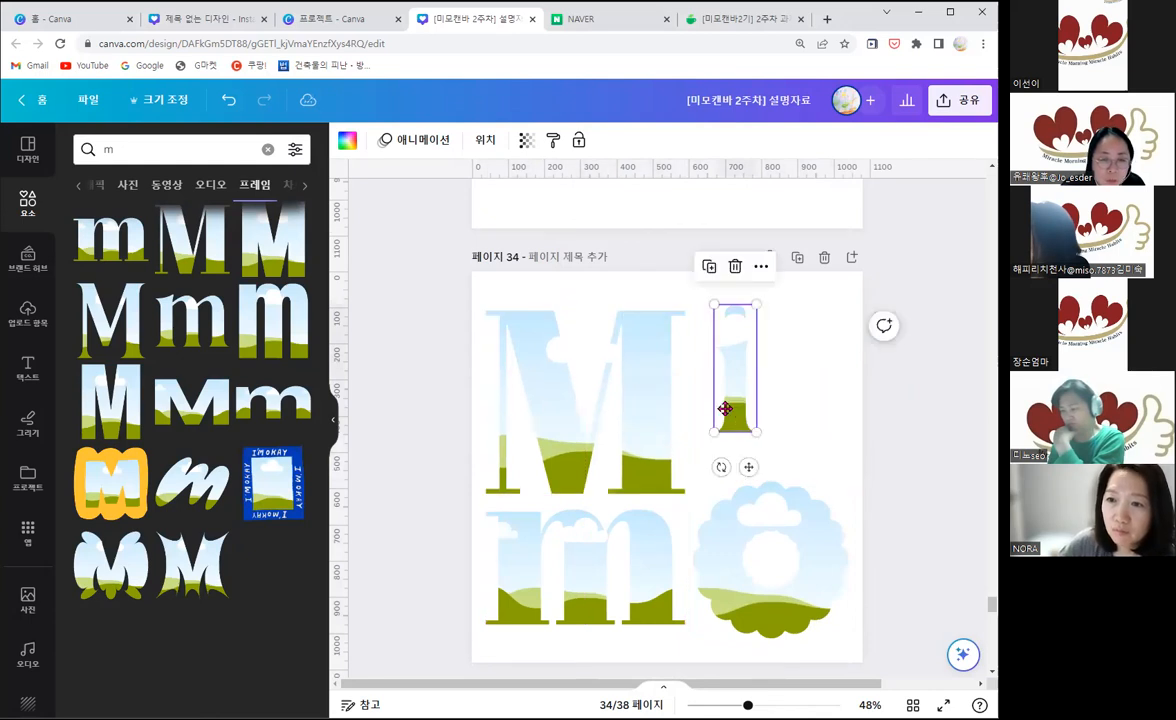
drag(725, 409, 717, 416)
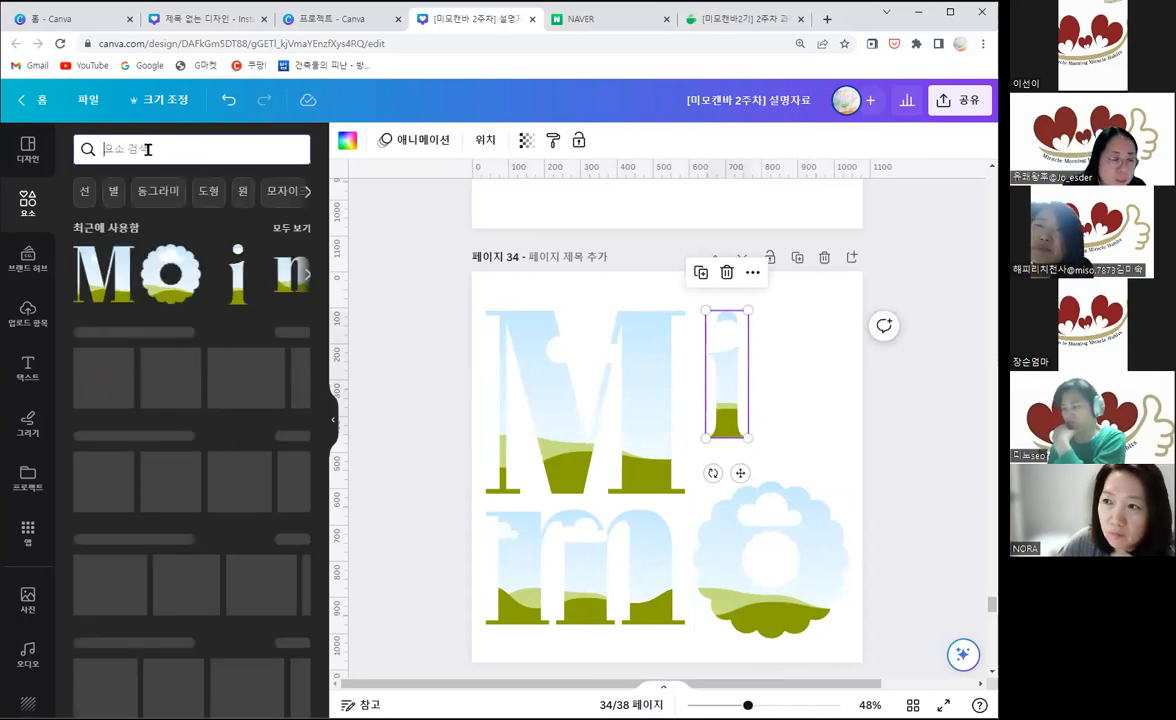
Step: Search the elements for "레드" and show all the matching photos
text(fpem)
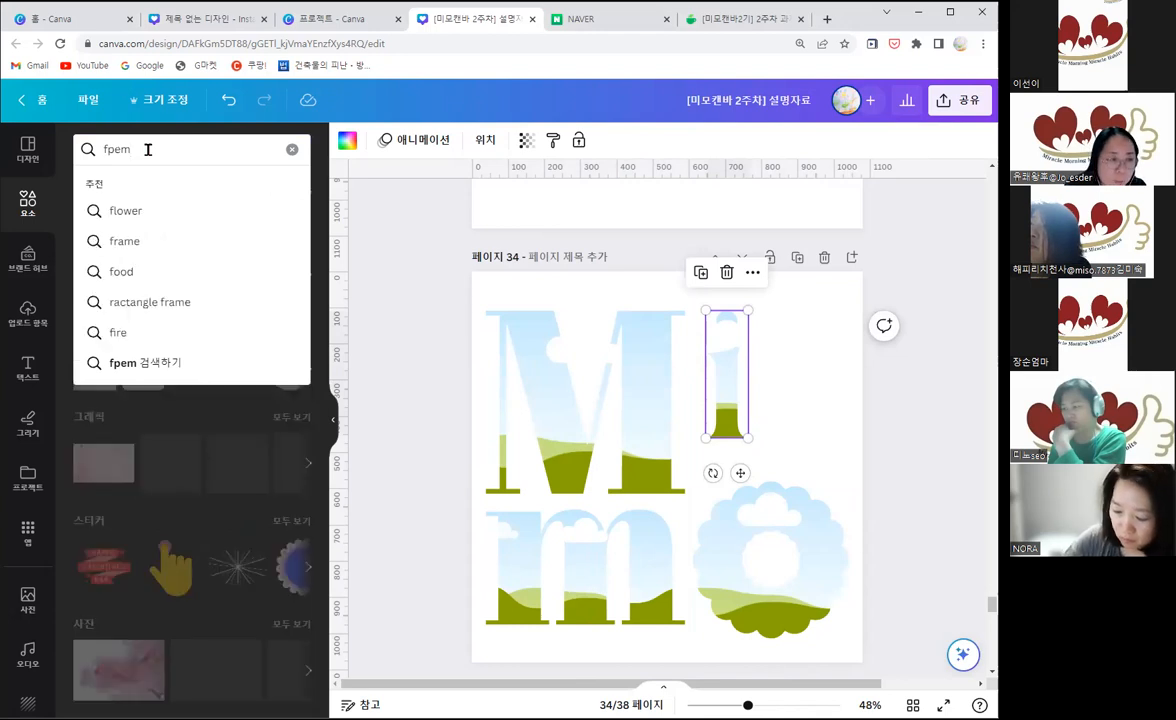
key(BackSpace)
key(BackSpace)
key(BackSpace)
key(BackSpace)
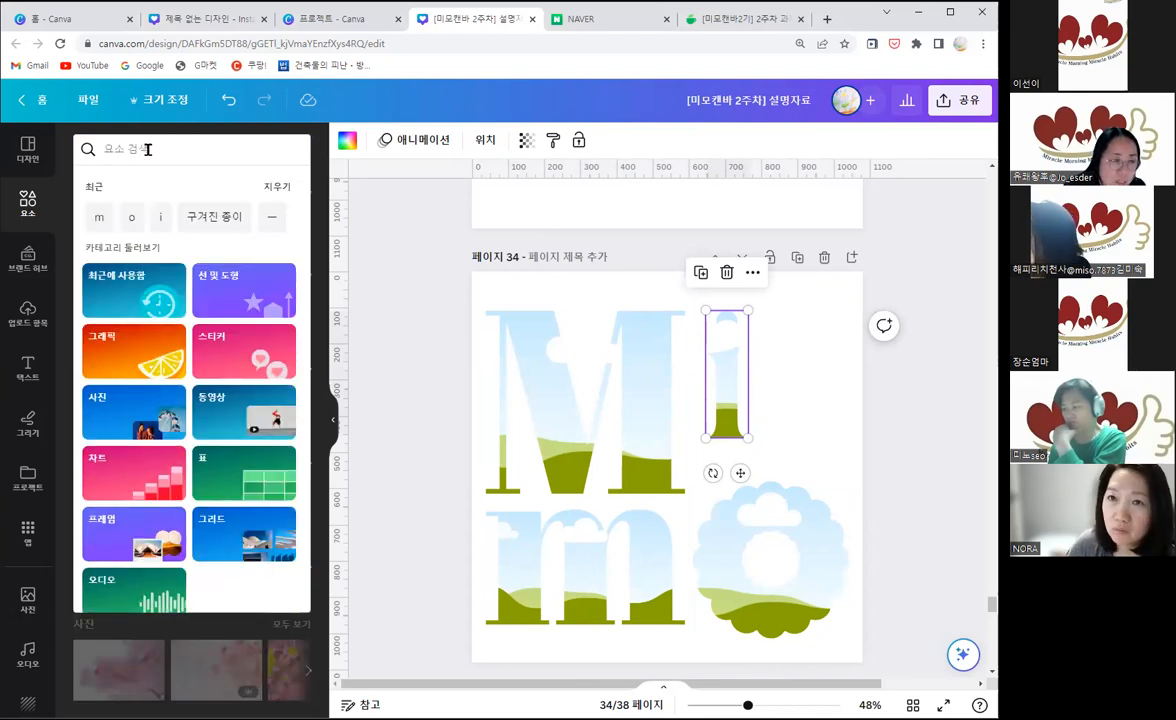
text(레드)
key(Return)
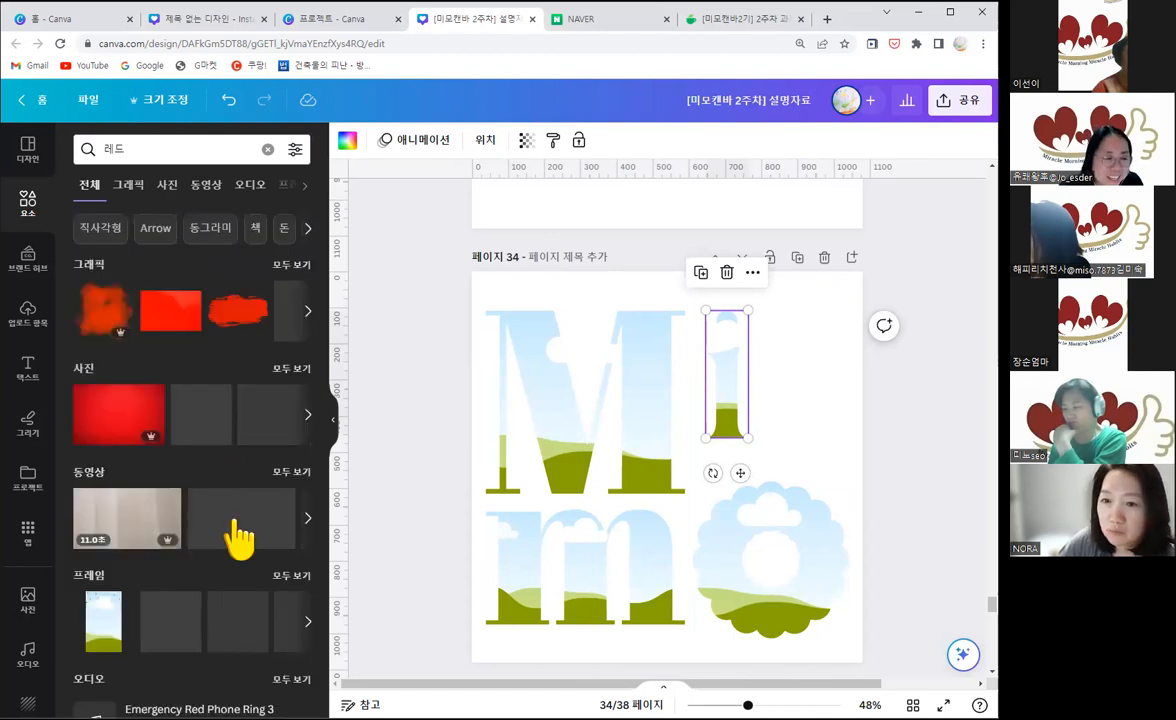
click(293, 372)
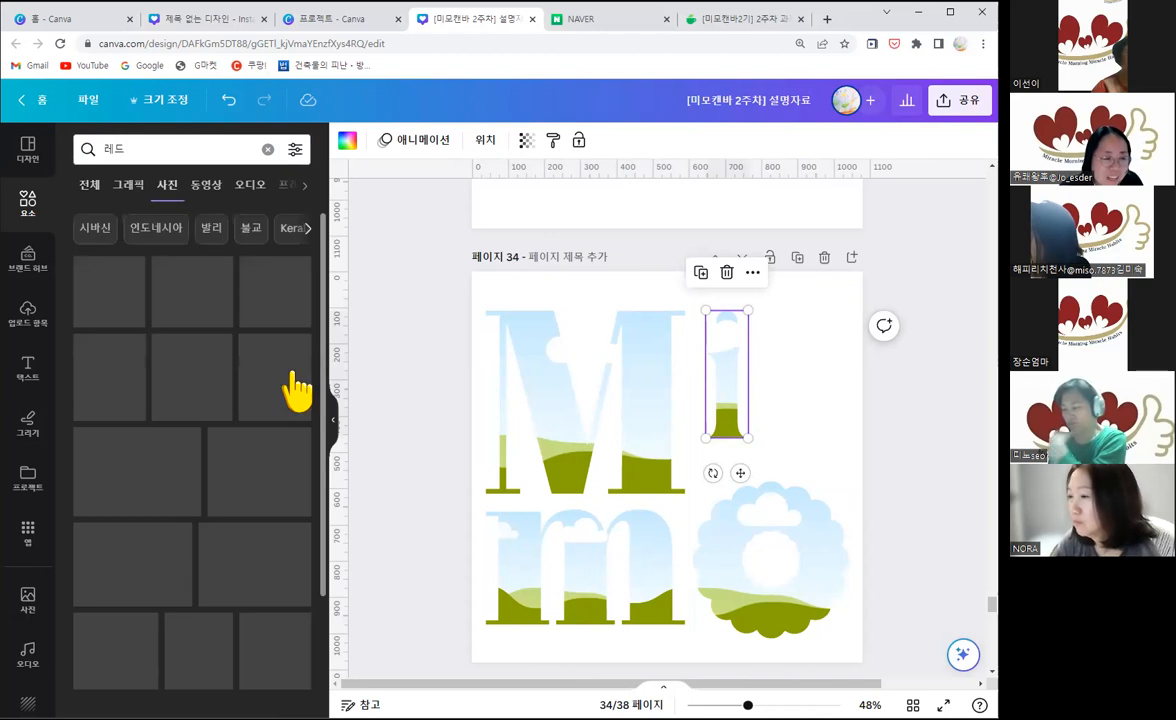
Step: Fill the uppercase M frame with the red rose photo and the lowercase m frame with the red bokeh photo
scroll(257, 478, down, 5)
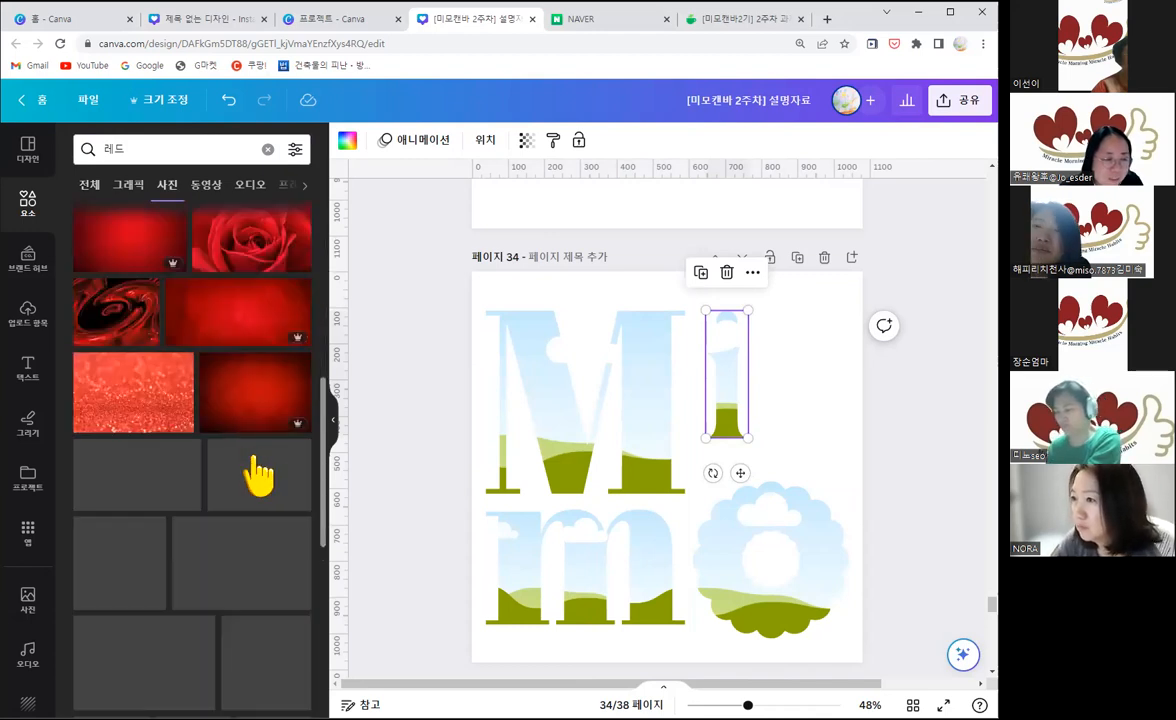
drag(244, 244, 575, 405)
scroll(218, 503, down, 1)
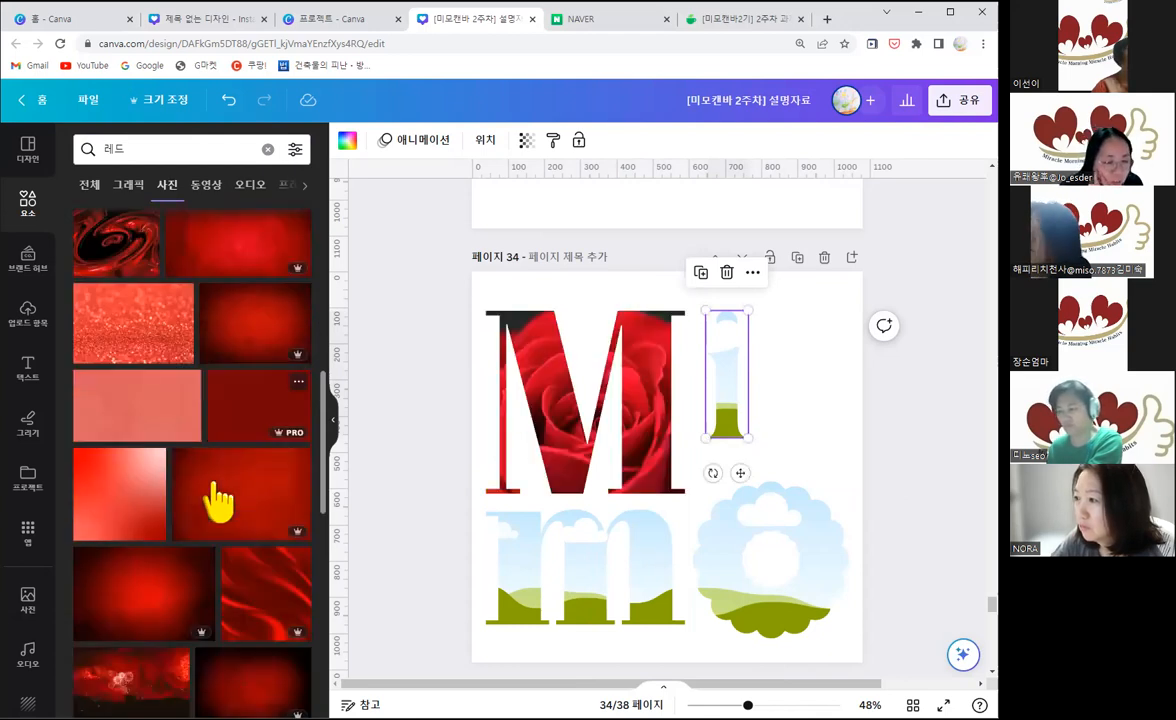
scroll(218, 503, down, 4)
scroll(216, 486, down, 5)
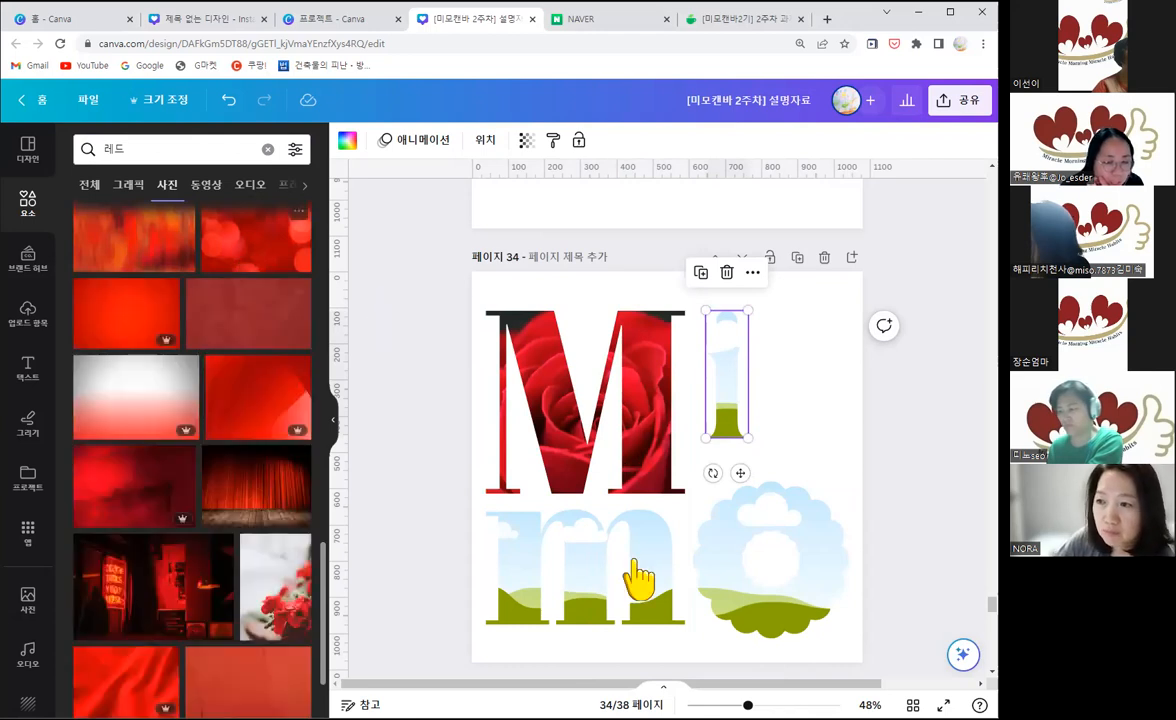
scroll(218, 447, down, 1)
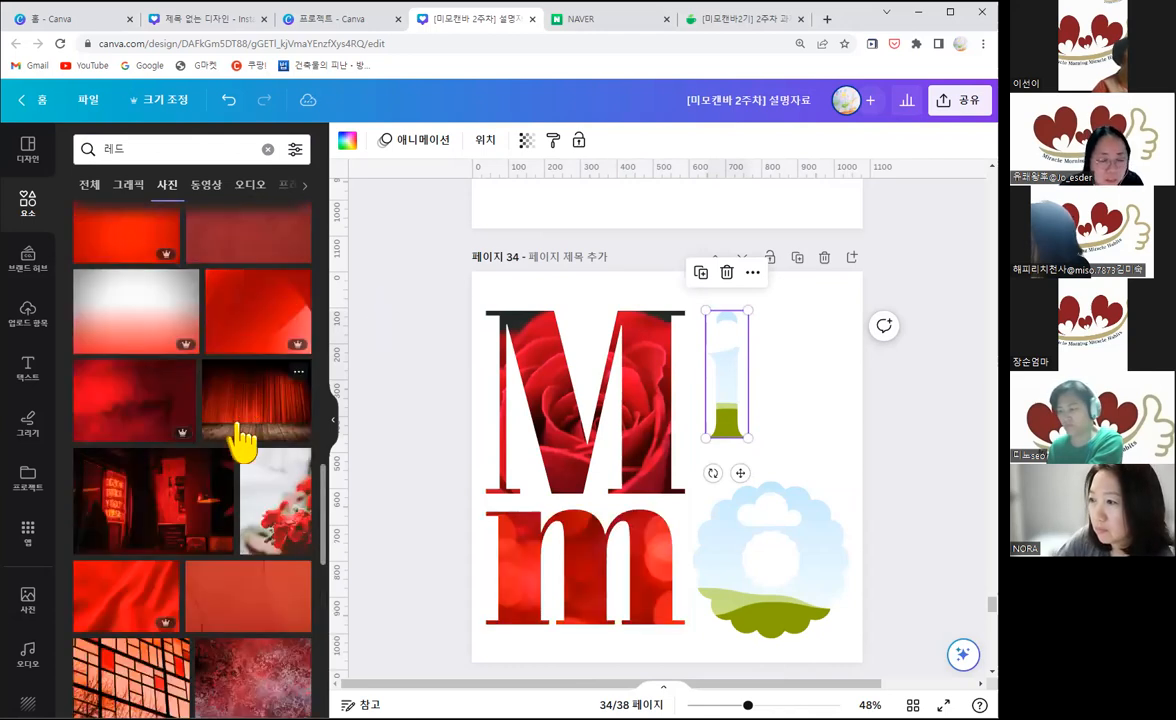
Step: Fill the i frame with the dense dark-red floral photo and enlarge the i down to the uppercase M's baseline
scroll(222, 455, down, 3)
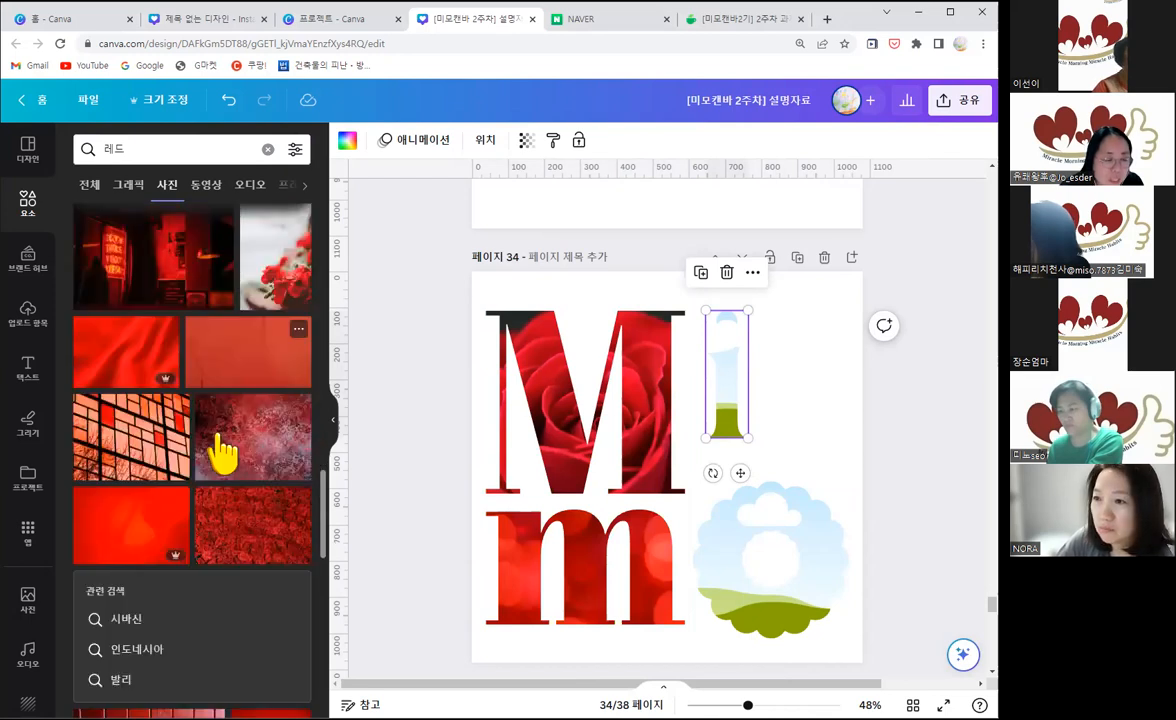
scroll(222, 455, down, 1)
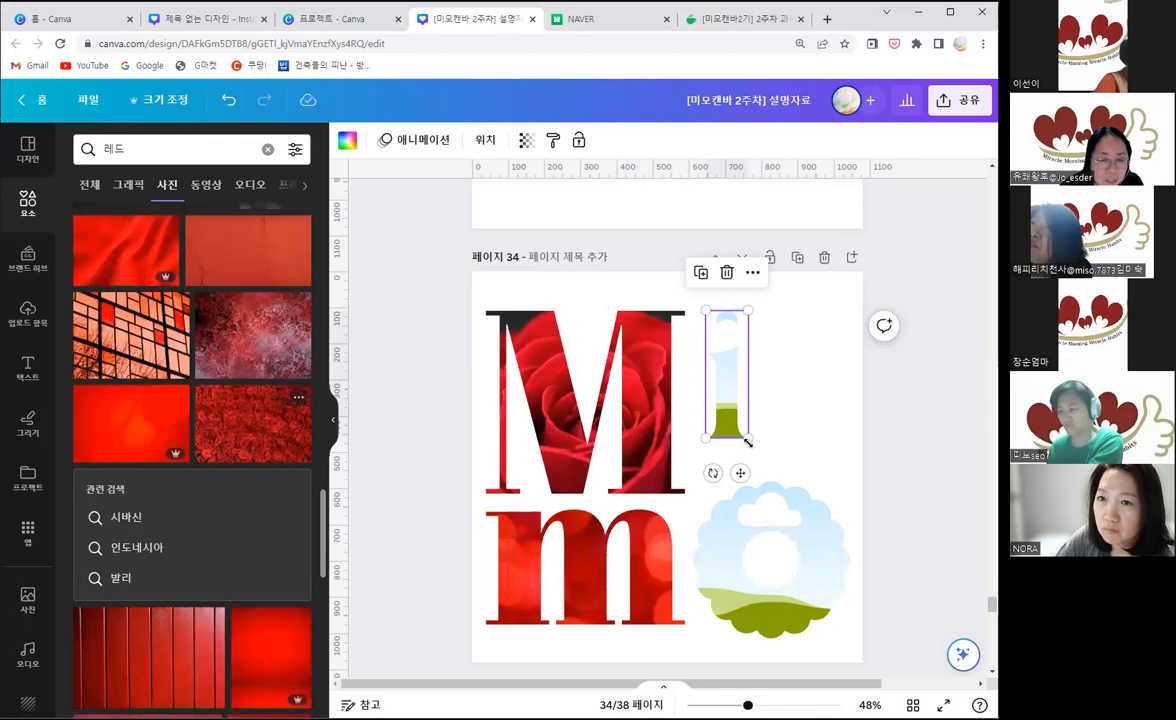
drag(766, 483, 766, 495)
Step: Fill the flower-shaped O with the dark red poinsettia photo, and shrink the i so it clears the O
scroll(241, 499, down, 5)
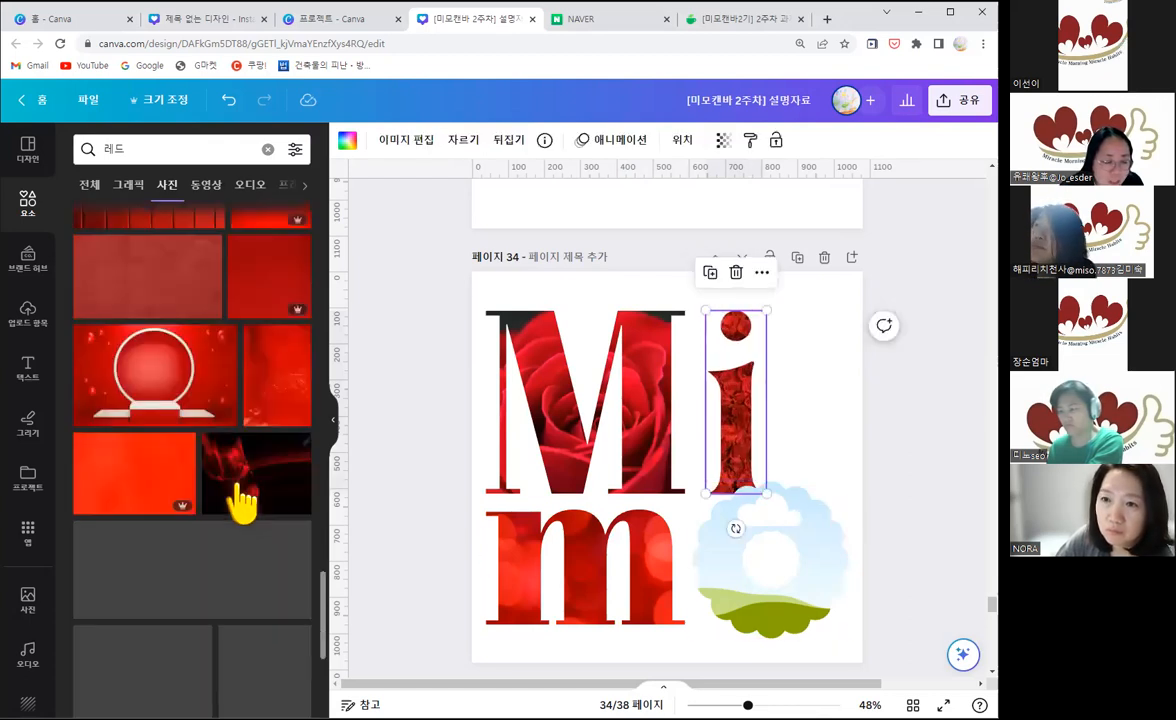
scroll(248, 530, down, 2)
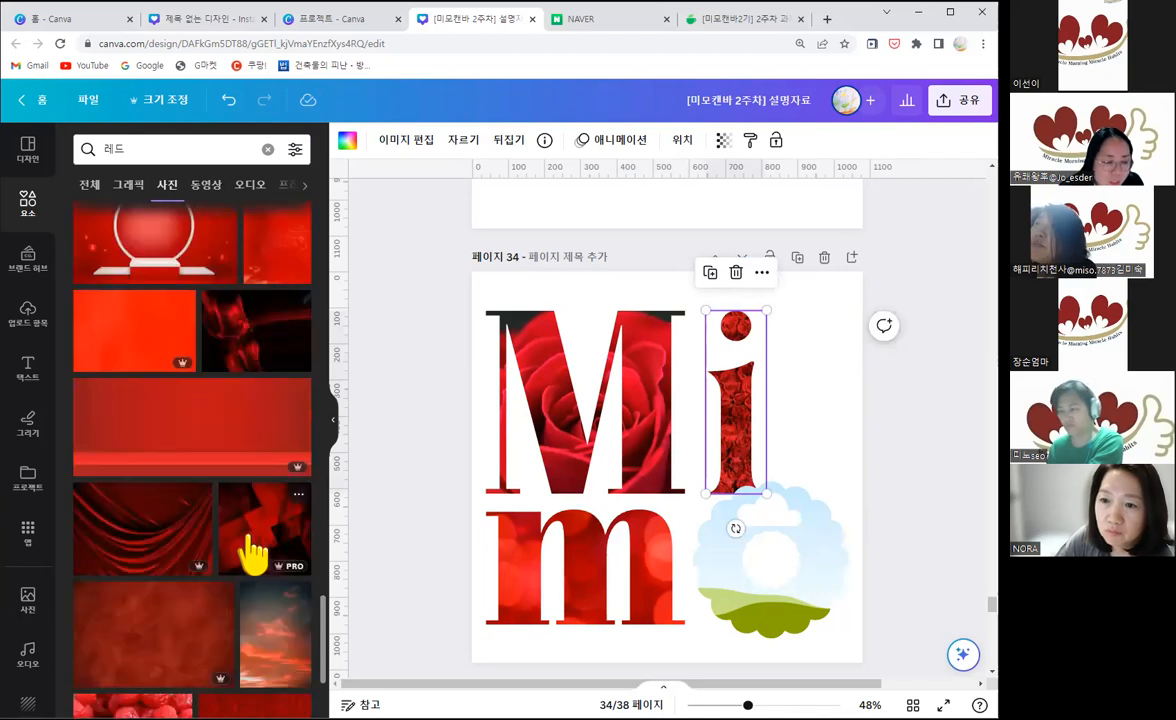
scroll(157, 546, down, 2)
scroll(258, 545, down, 2)
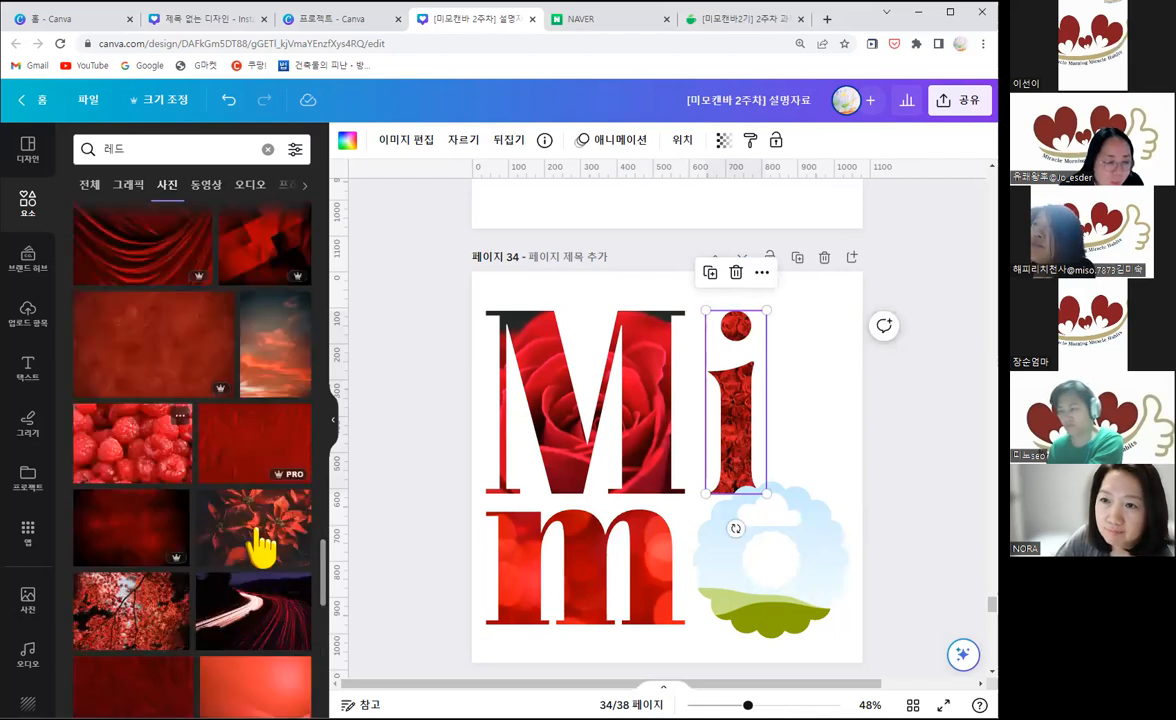
drag(262, 548, 538, 581)
drag(724, 585, 793, 530)
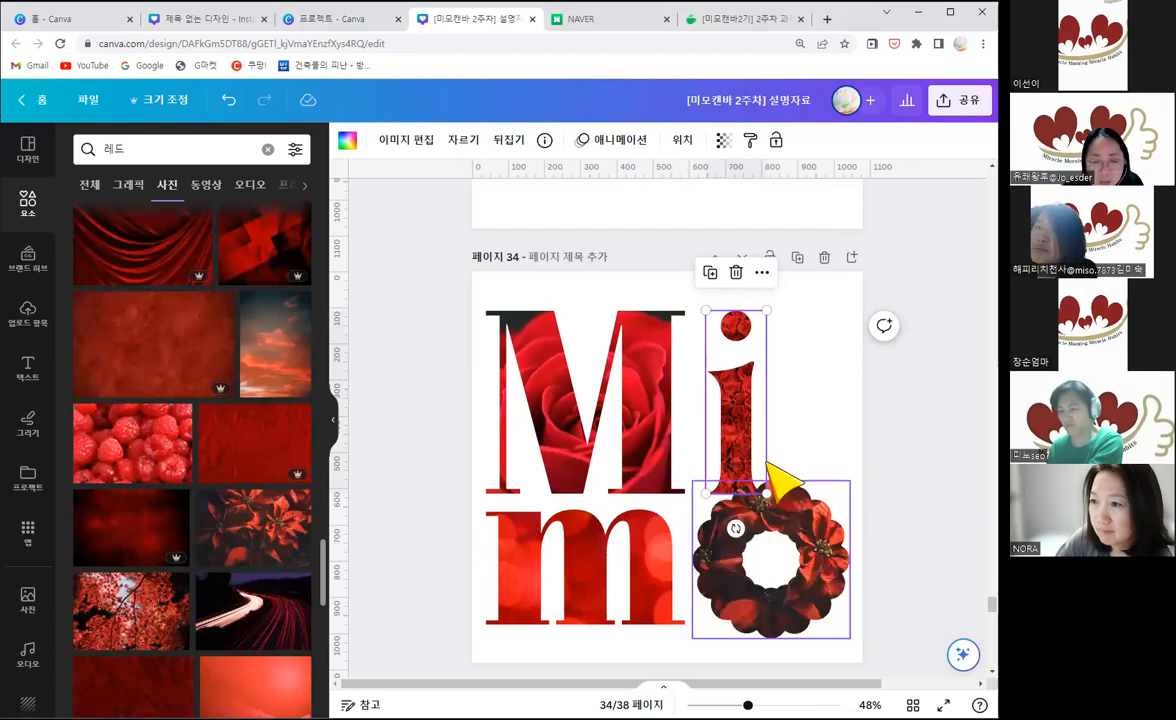
drag(752, 460, 756, 466)
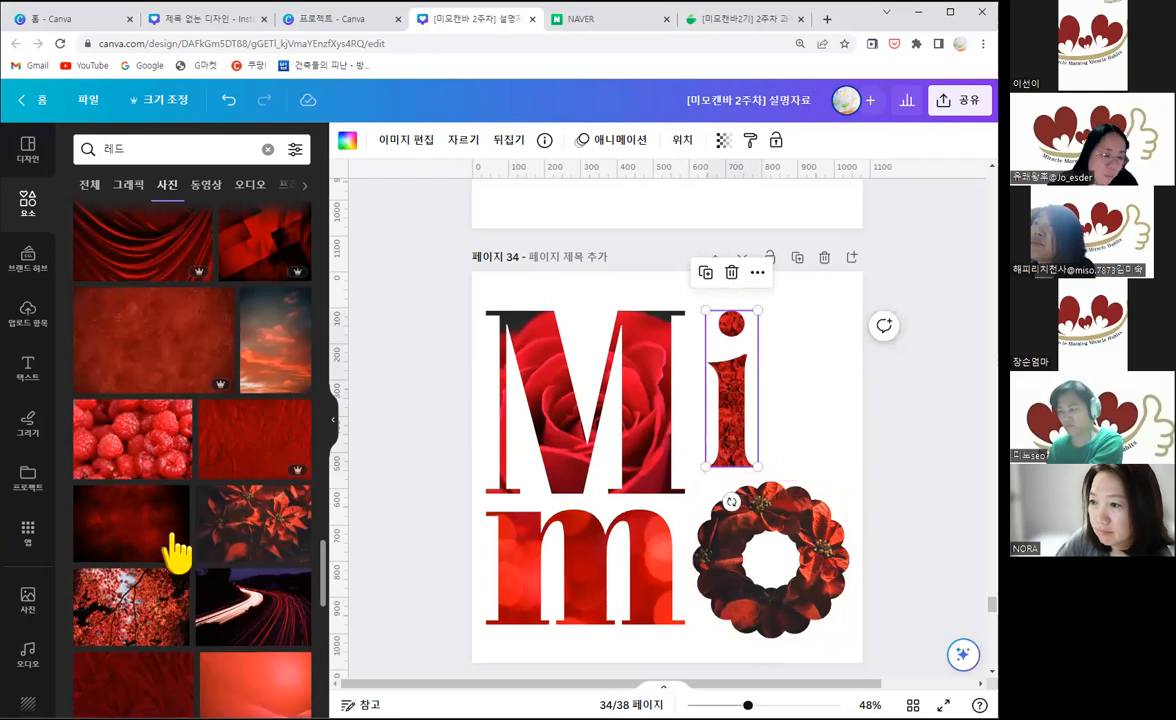
Step: Browse further through the red photos for other textures and objects that could fill the letters
scroll(173, 554, down, 2)
scroll(180, 552, down, 3)
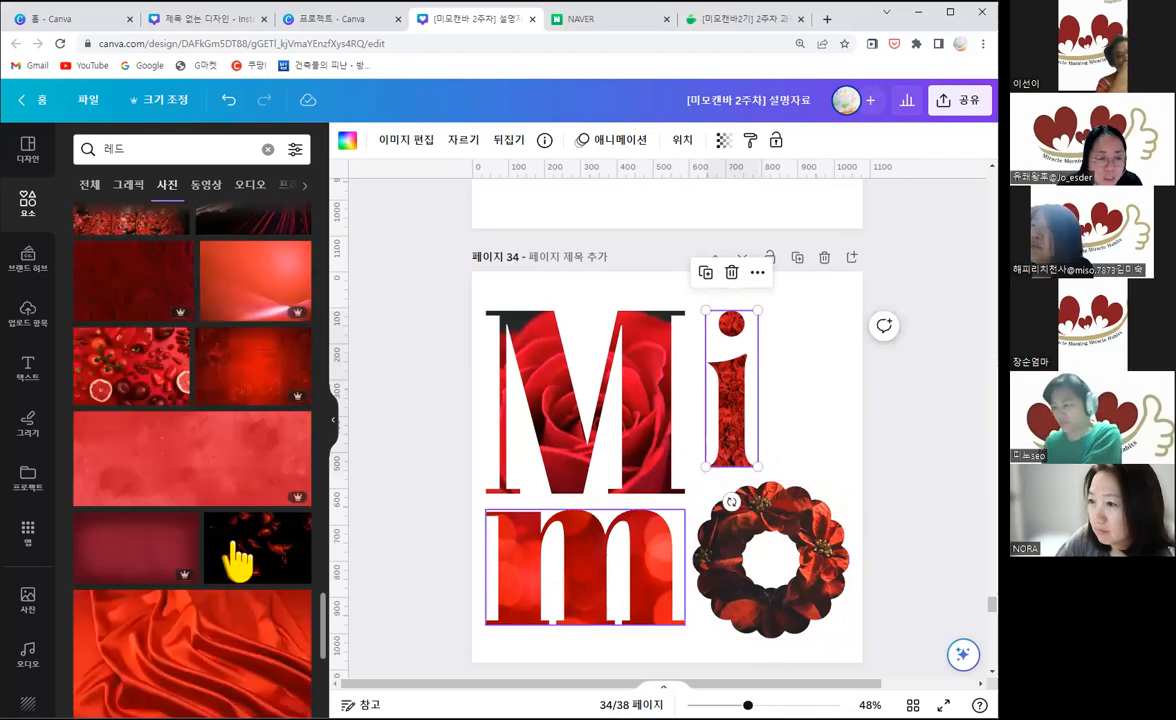
scroll(250, 550, down, 2)
scroll(250, 550, down, 4)
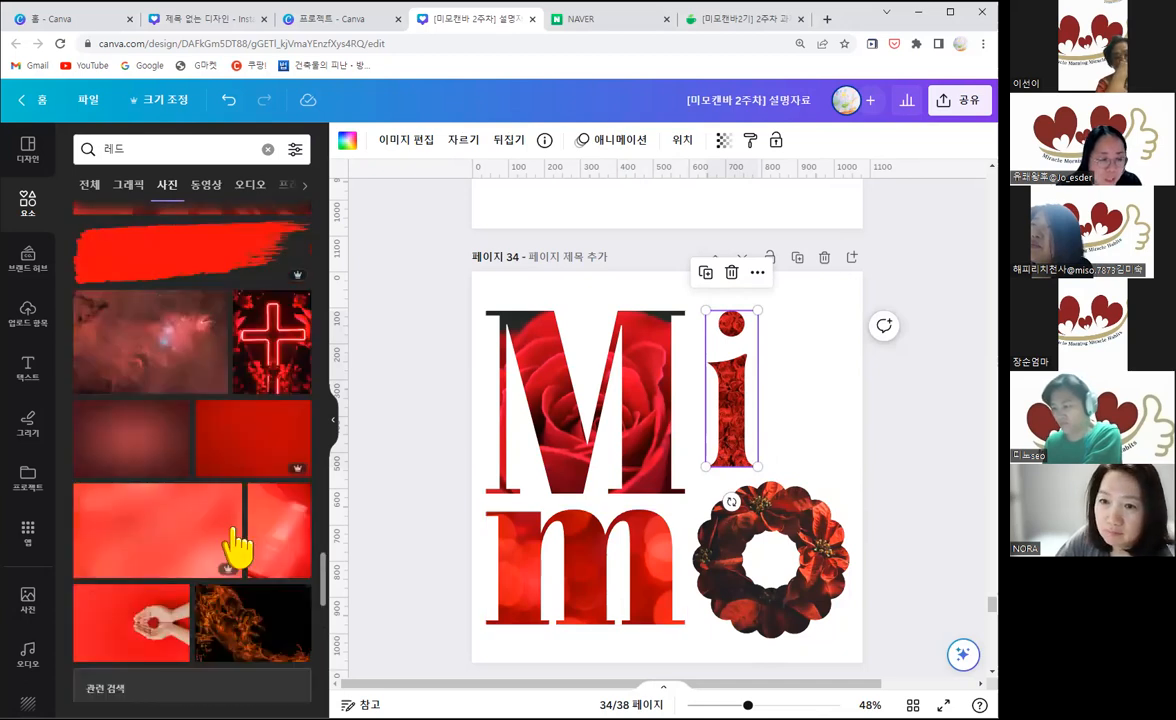
scroll(238, 546, down, 1)
scroll(255, 585, down, 3)
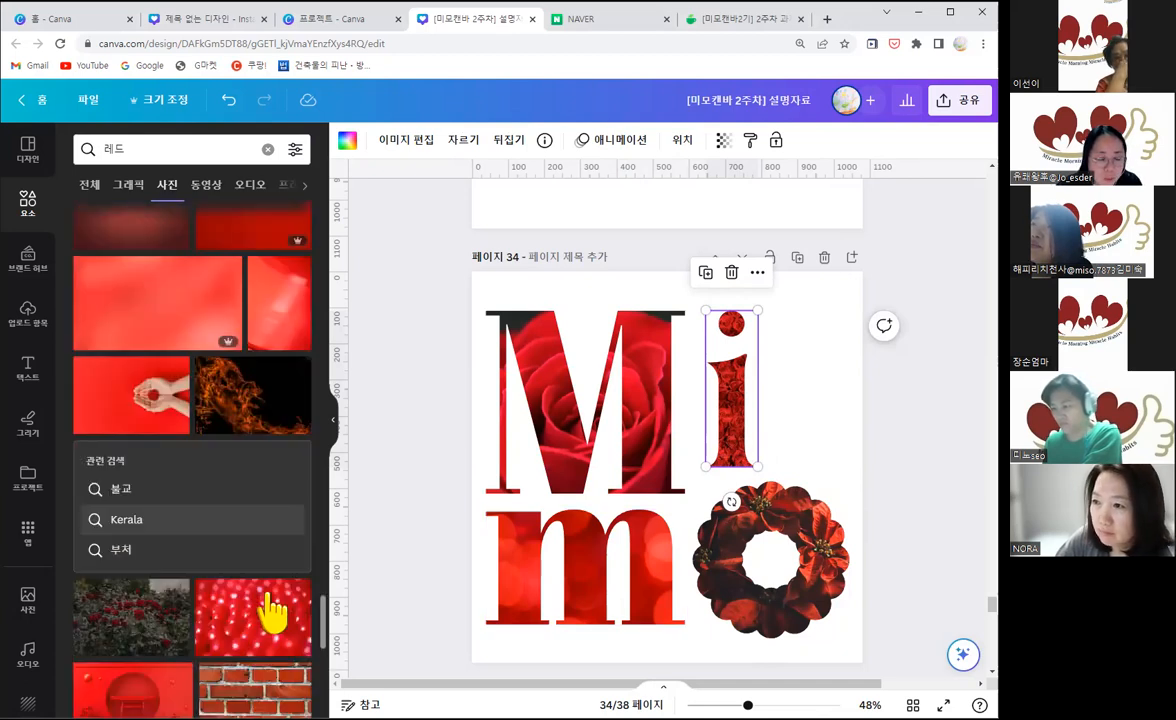
scroll(272, 612, down, 1)
scroll(253, 575, down, 1)
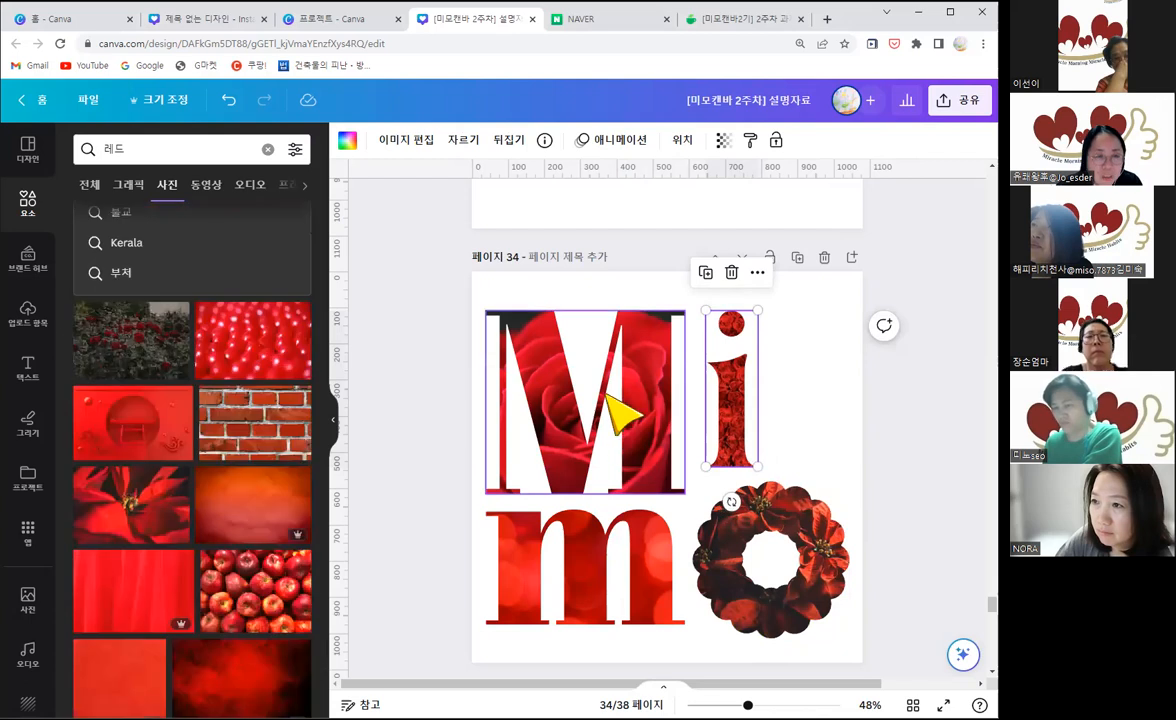
Step: Search the elements for "m" and show all the matching letter frames
click(28, 204)
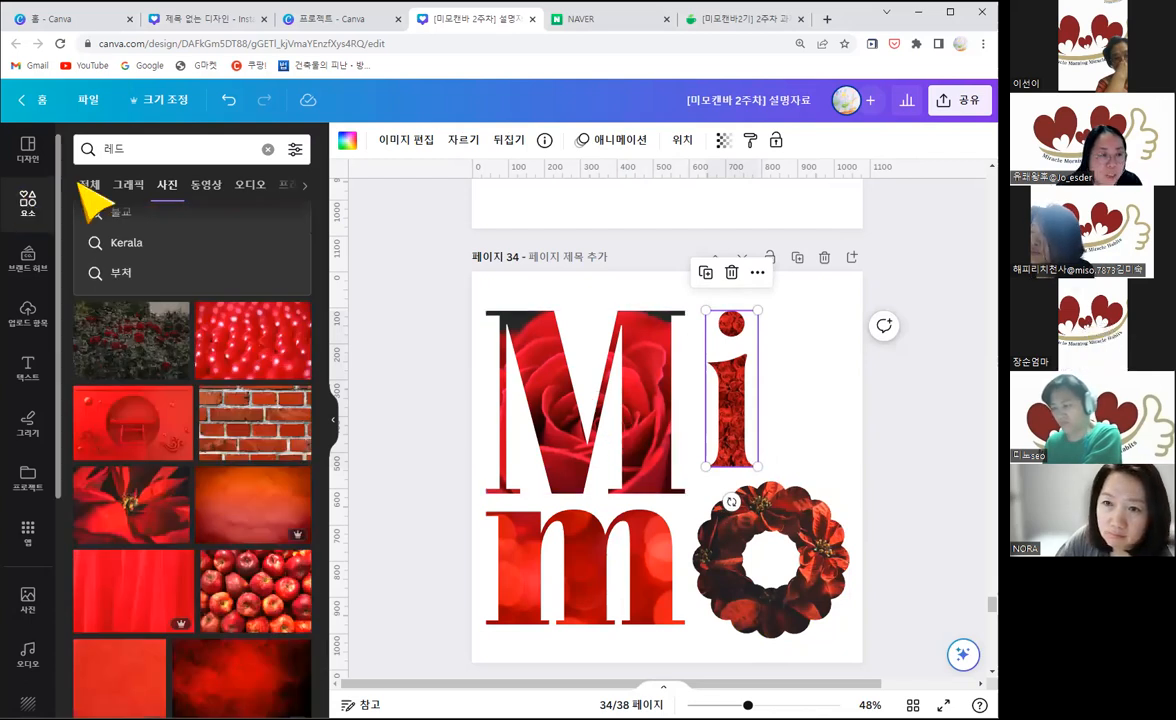
click(139, 149)
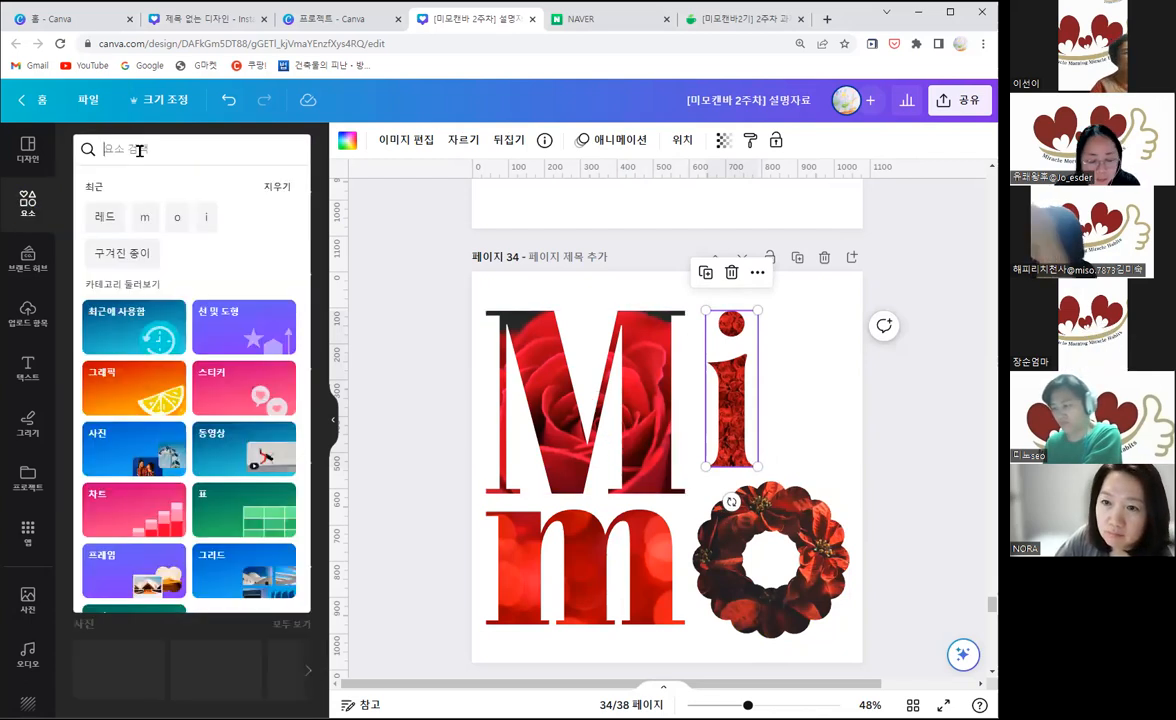
text(ㅡ)
key(Return)
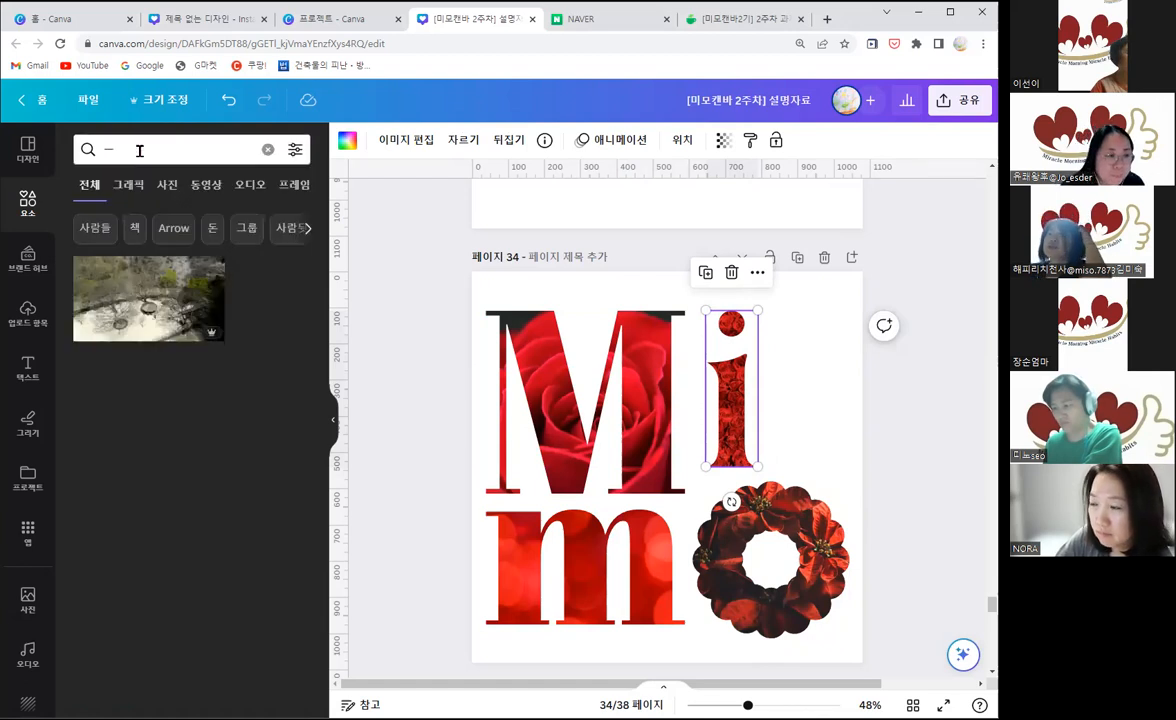
click(139, 149)
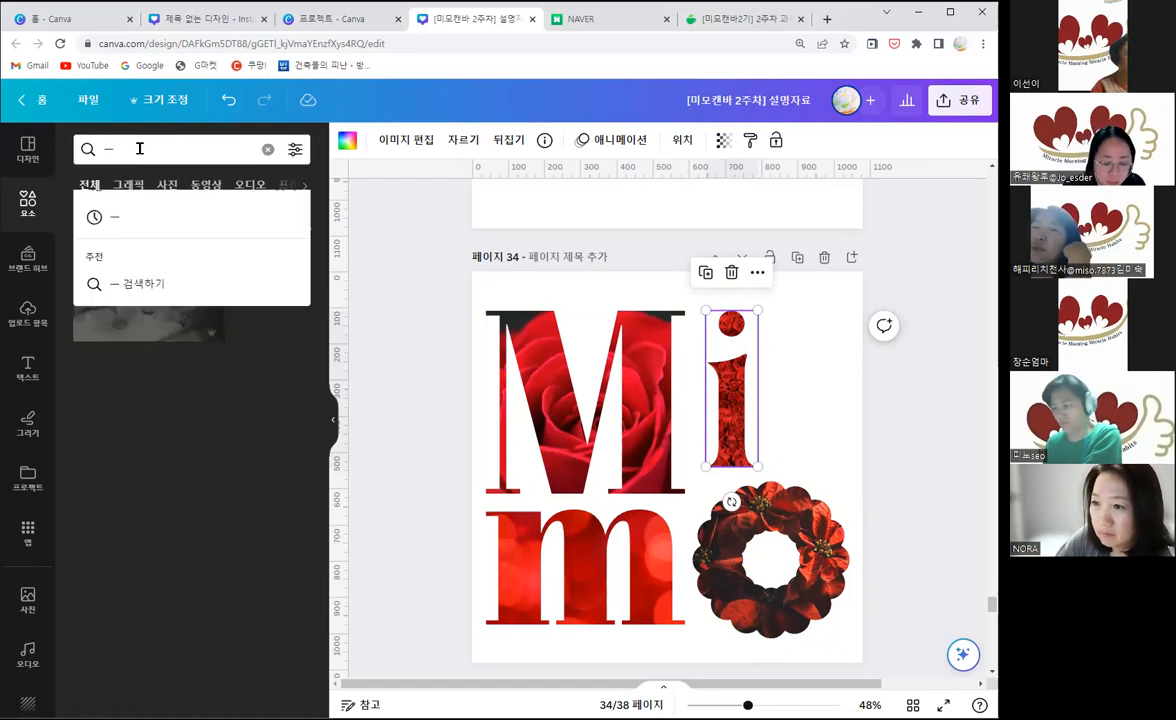
key(BackSpace)
text(m)
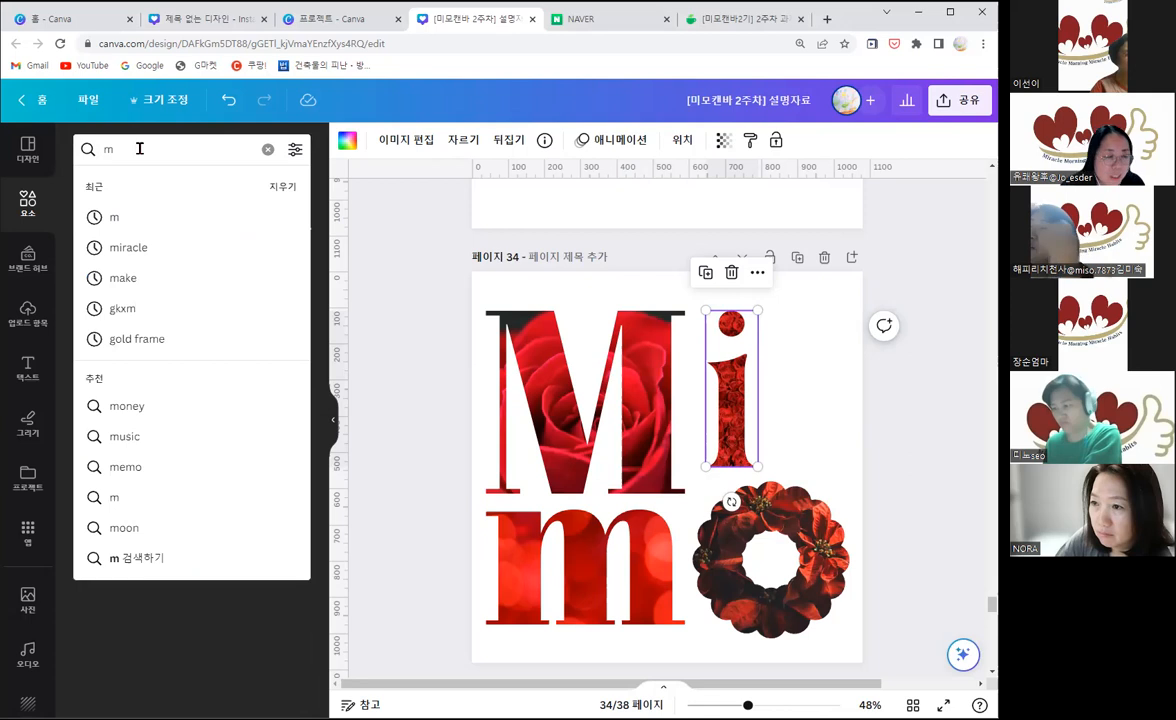
key(Return)
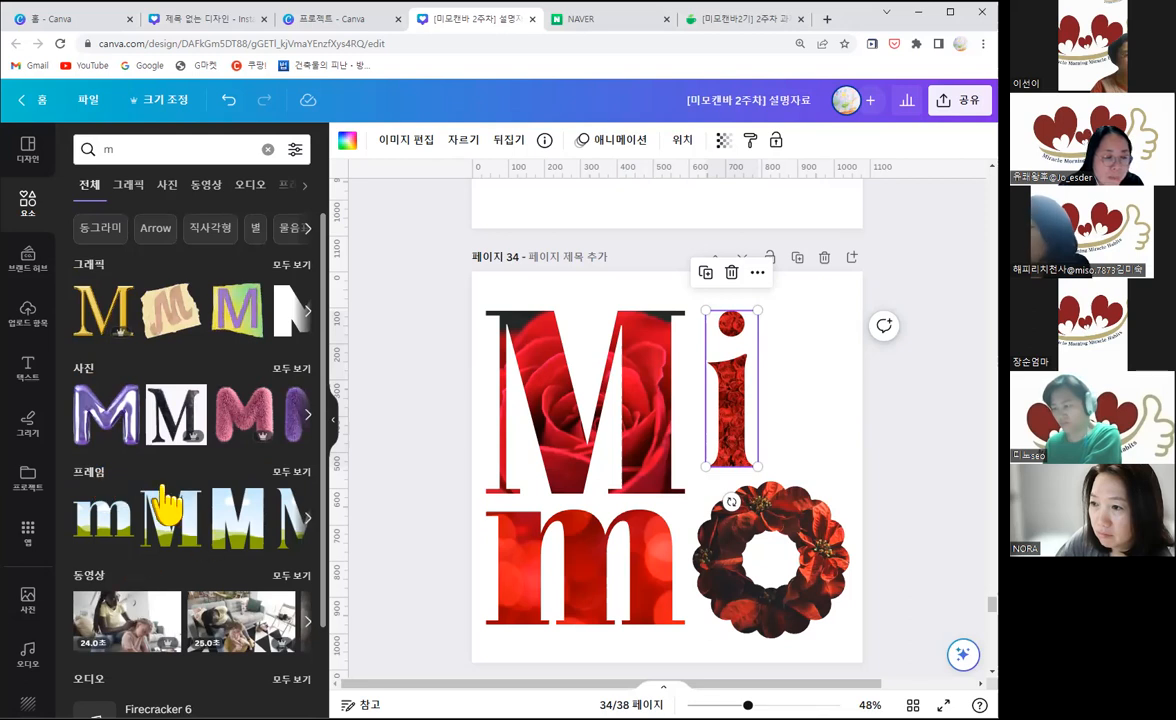
click(818, 447)
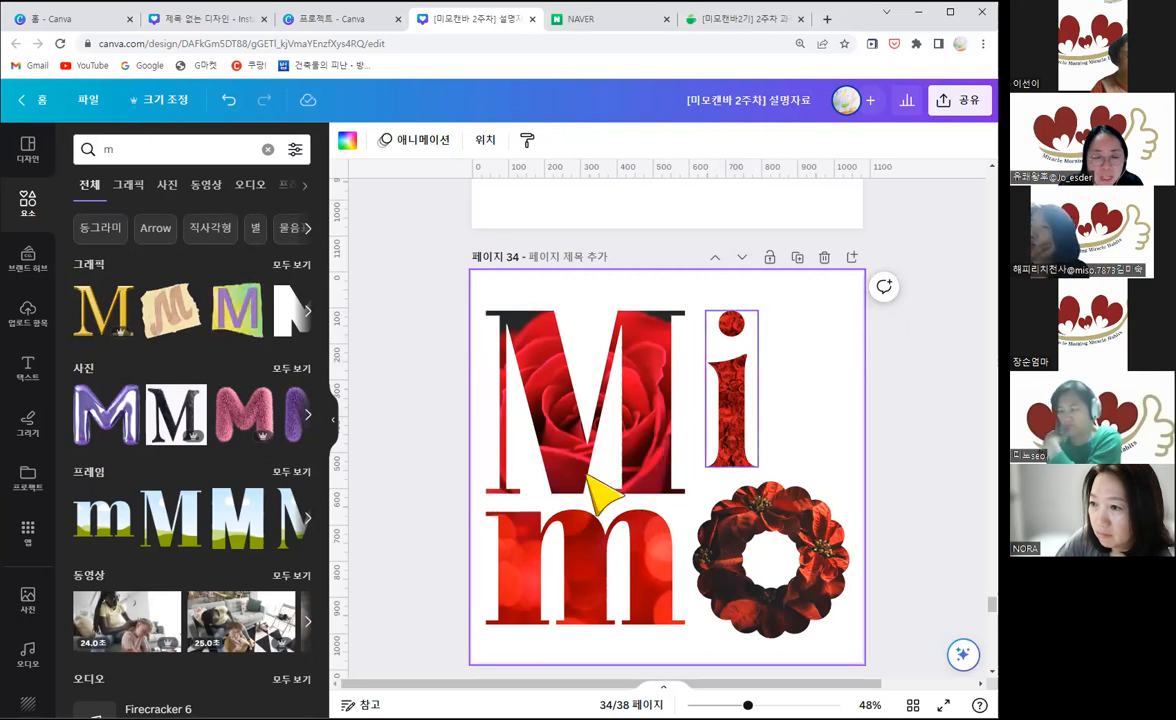
click(292, 472)
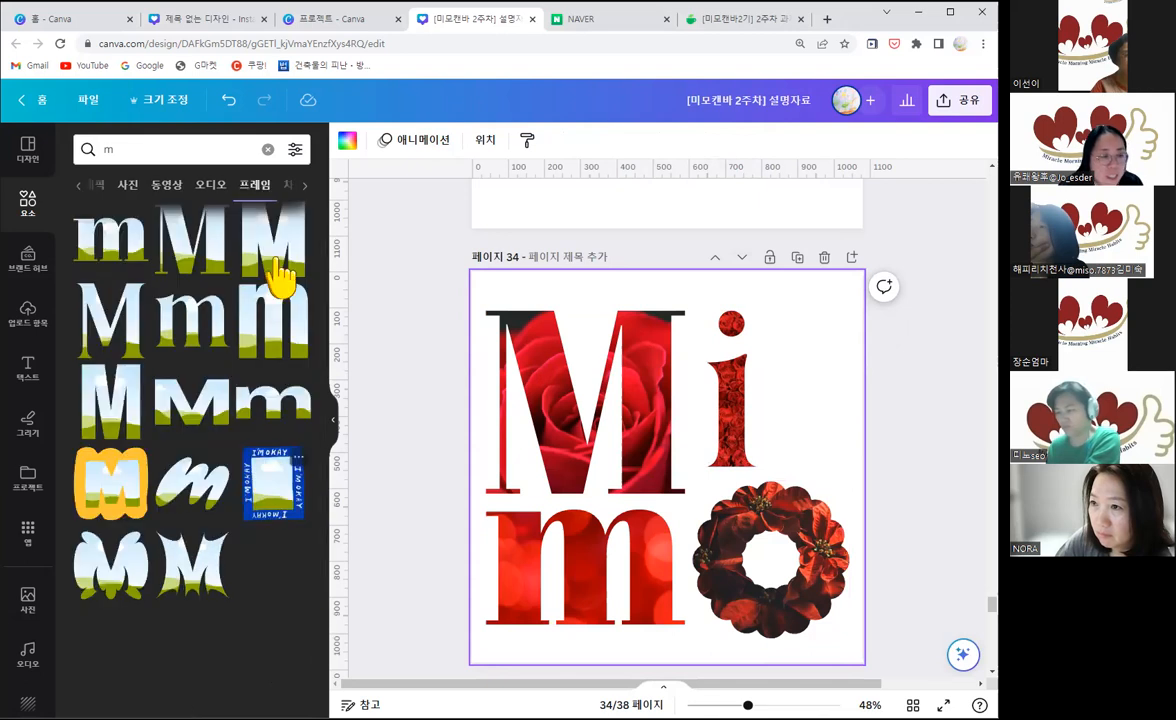
Step: On page 33, rearrange the pink MIMO letters into two rows, with MI above MO
scroll(667, 503, up, 3)
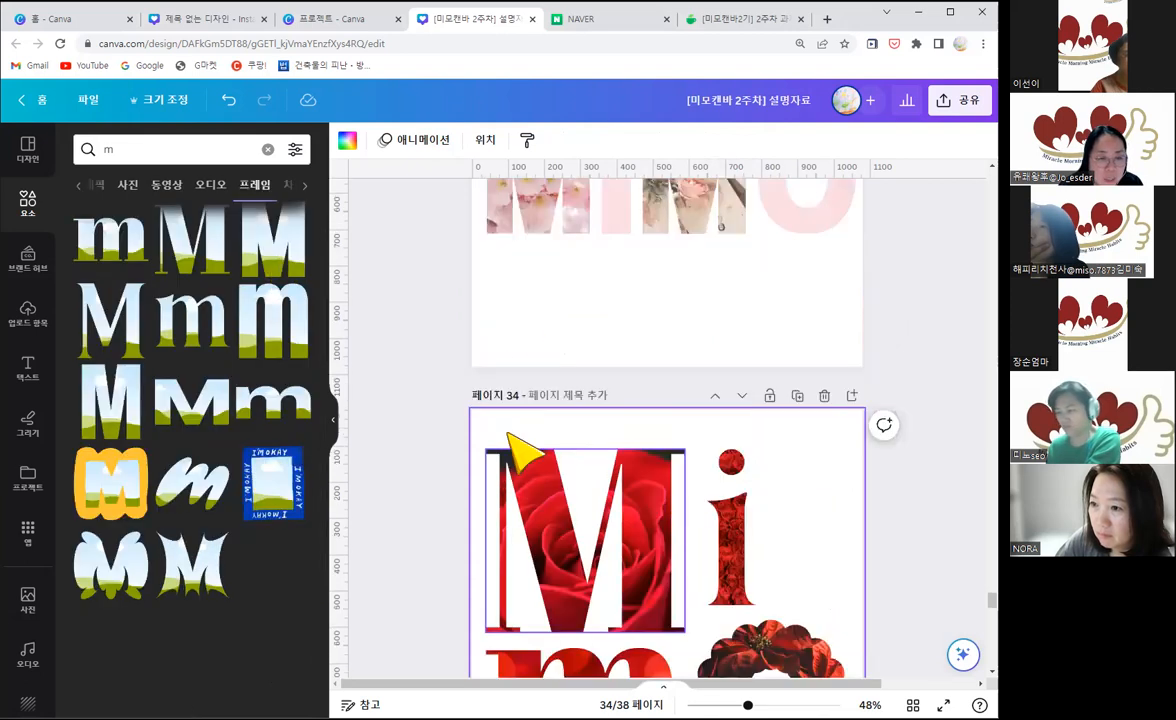
scroll(540, 430, up, 4)
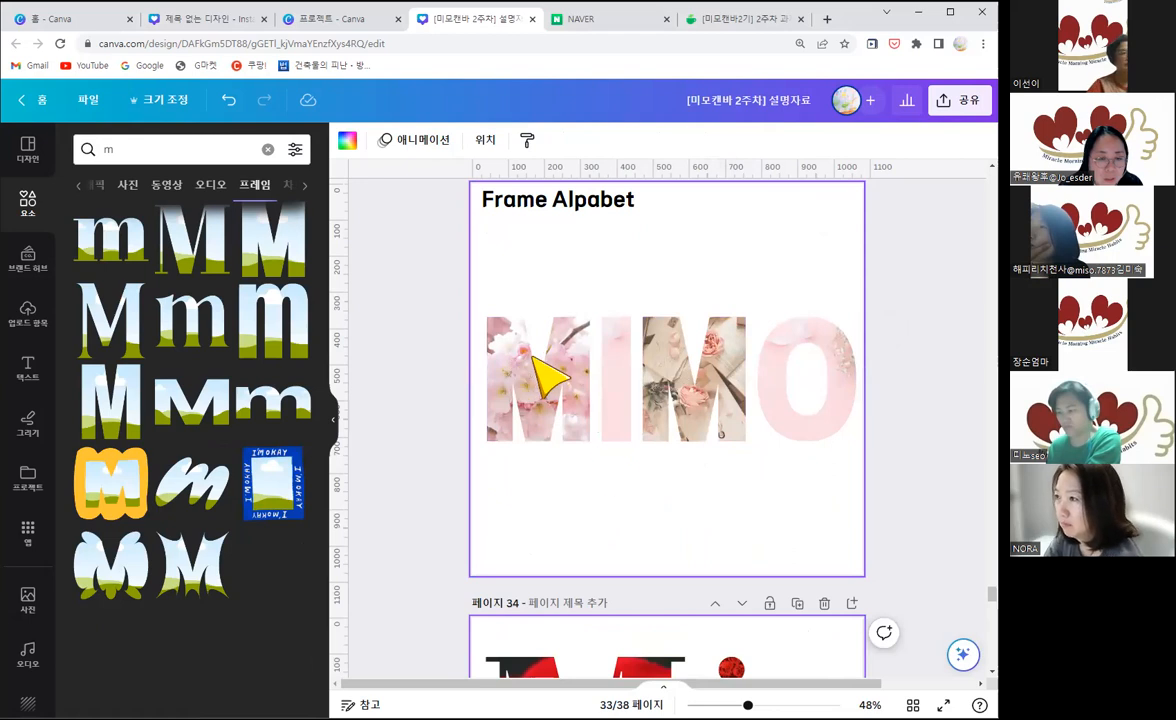
click(538, 317)
drag(529, 377, 540, 292)
drag(831, 489, 700, 391)
drag(556, 408, 553, 399)
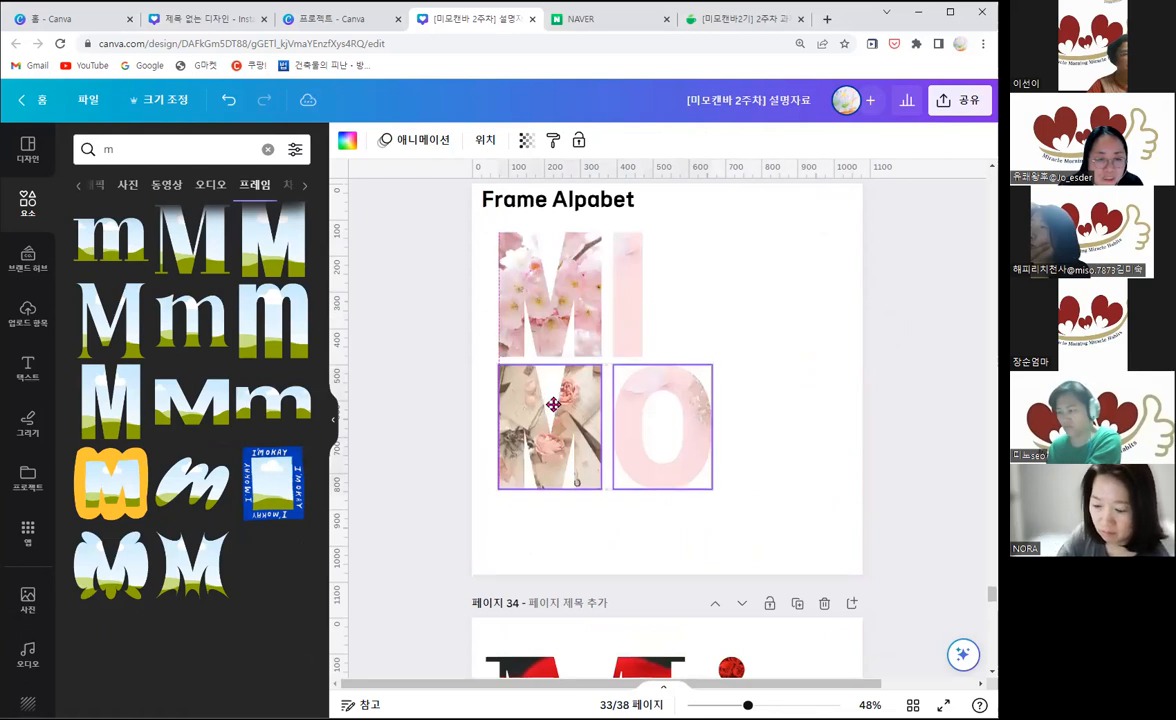
Step: Select all four pink letters, shift them slightly up and left, and enlarge them together to nearly the page's lower edge
click(790, 480)
drag(533, 303, 528, 294)
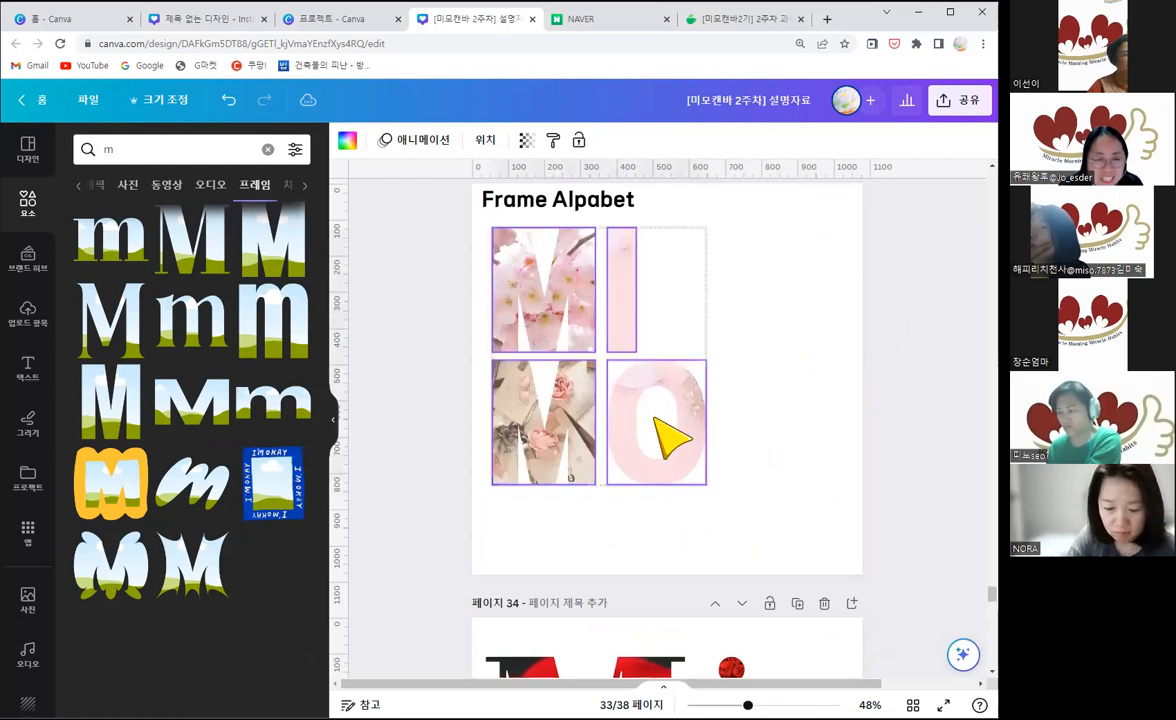
drag(719, 485, 784, 559)
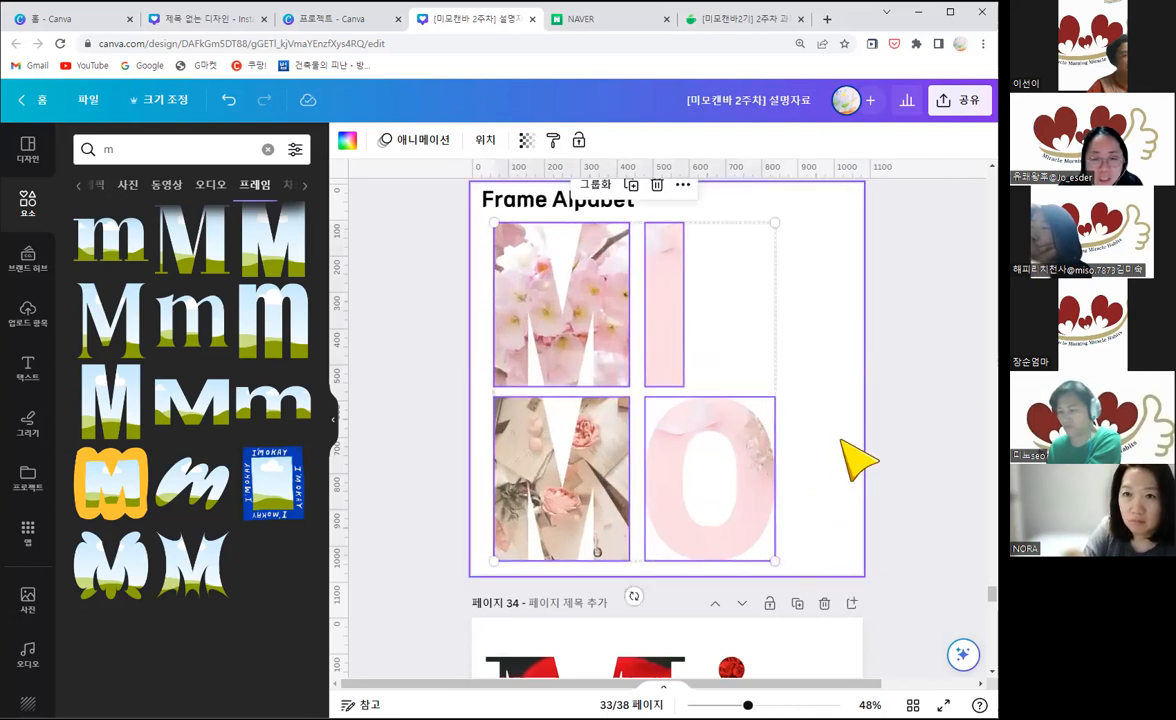
Step: Move the four pink letters together to the horizontal centre of page 33
click(841, 439)
click(663, 349)
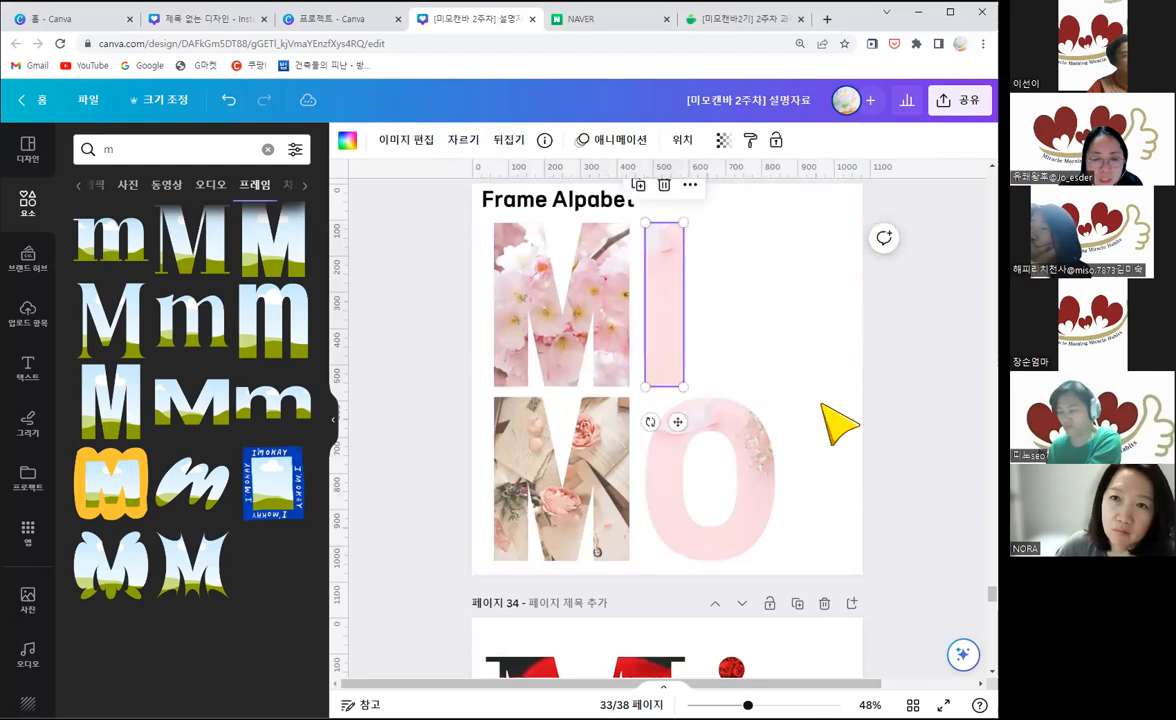
click(815, 467)
scroll(768, 468, down, 2)
scroll(809, 489, up, 2)
drag(809, 489, 640, 331)
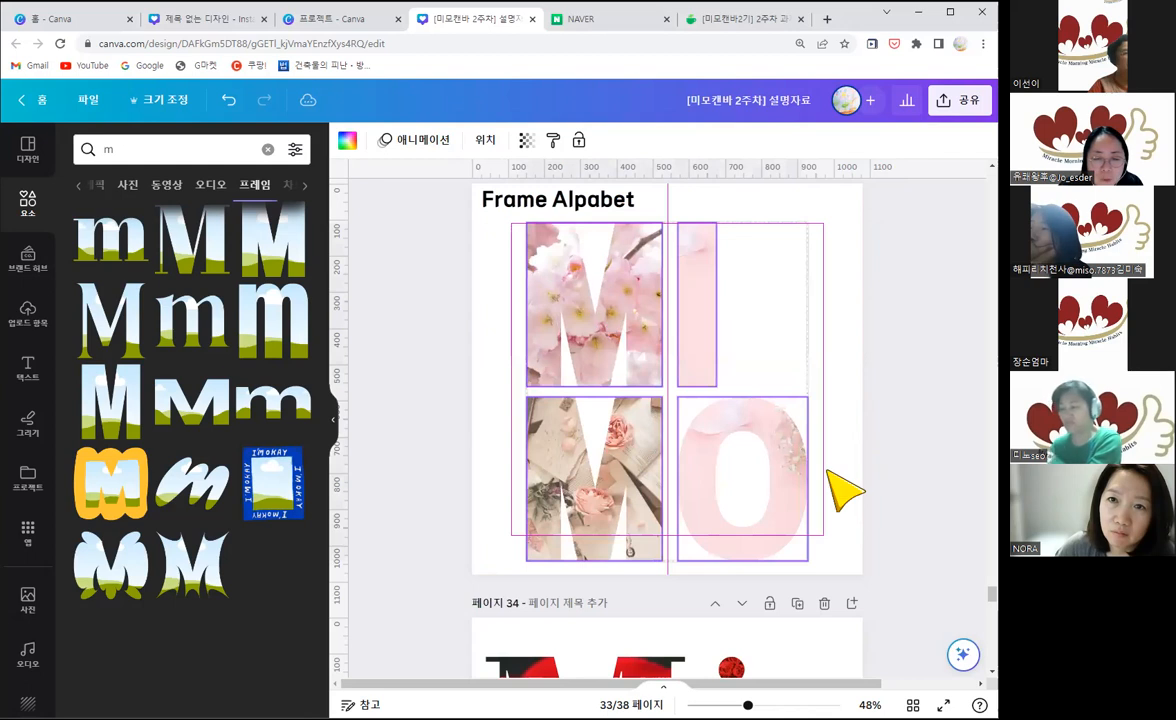
scroll(848, 514, down, 3)
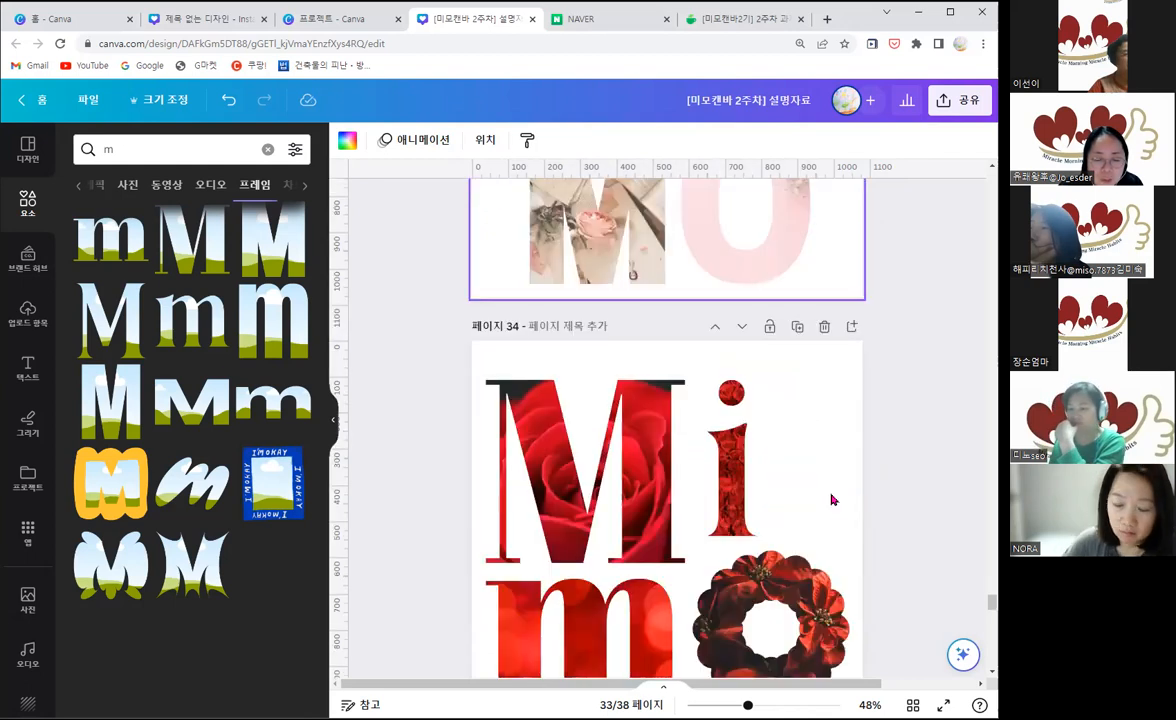
Step: Pull the peach heart note behind the first M on page 35 aside and put it back behind the letter
scroll(833, 499, down, 6)
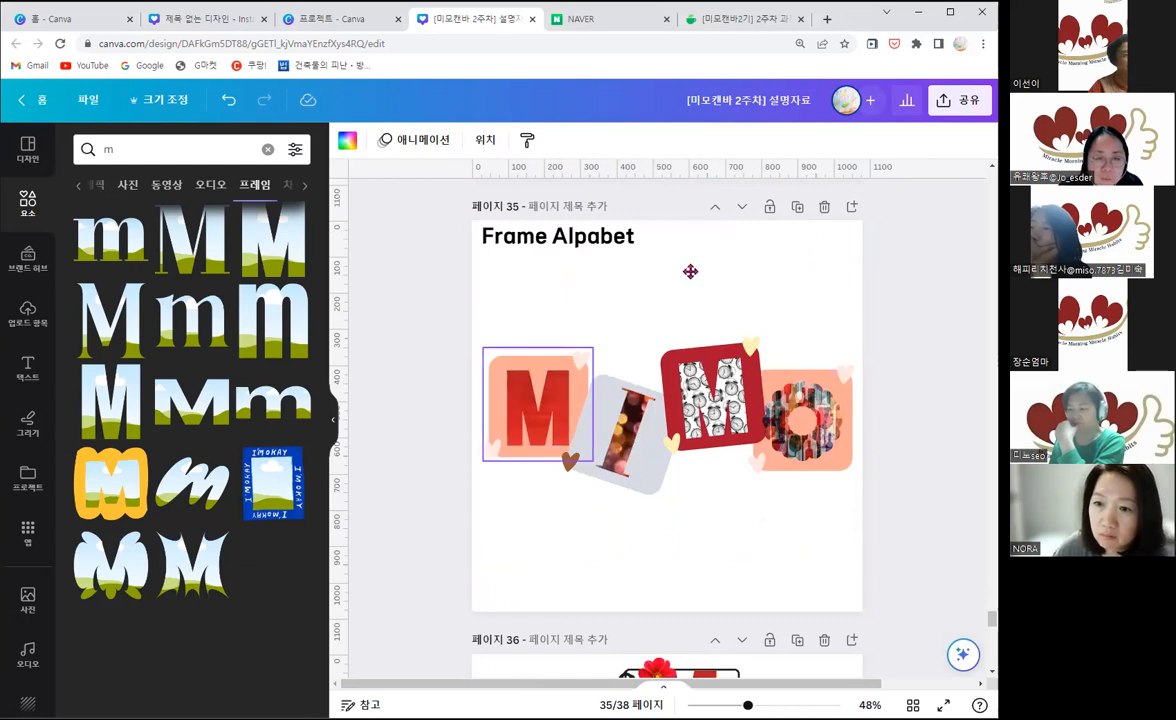
drag(563, 393, 678, 302)
drag(595, 317, 561, 397)
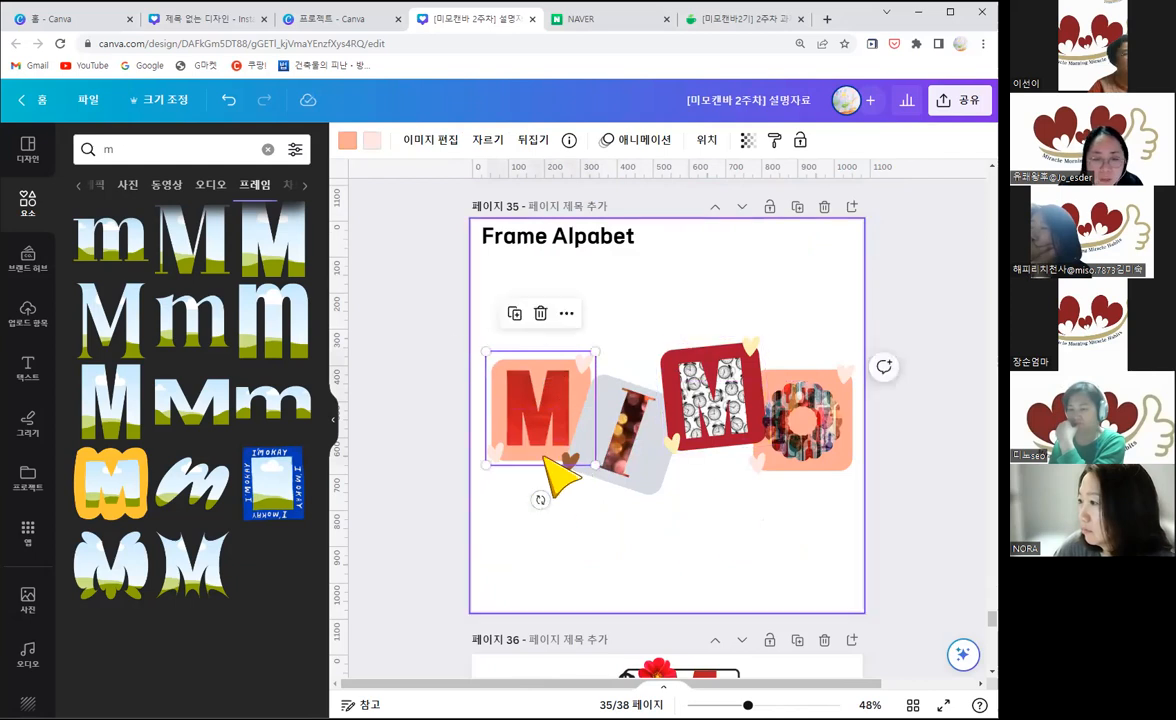
Step: Search all elements for "메모" and show the full set of matching graphics
click(108, 150)
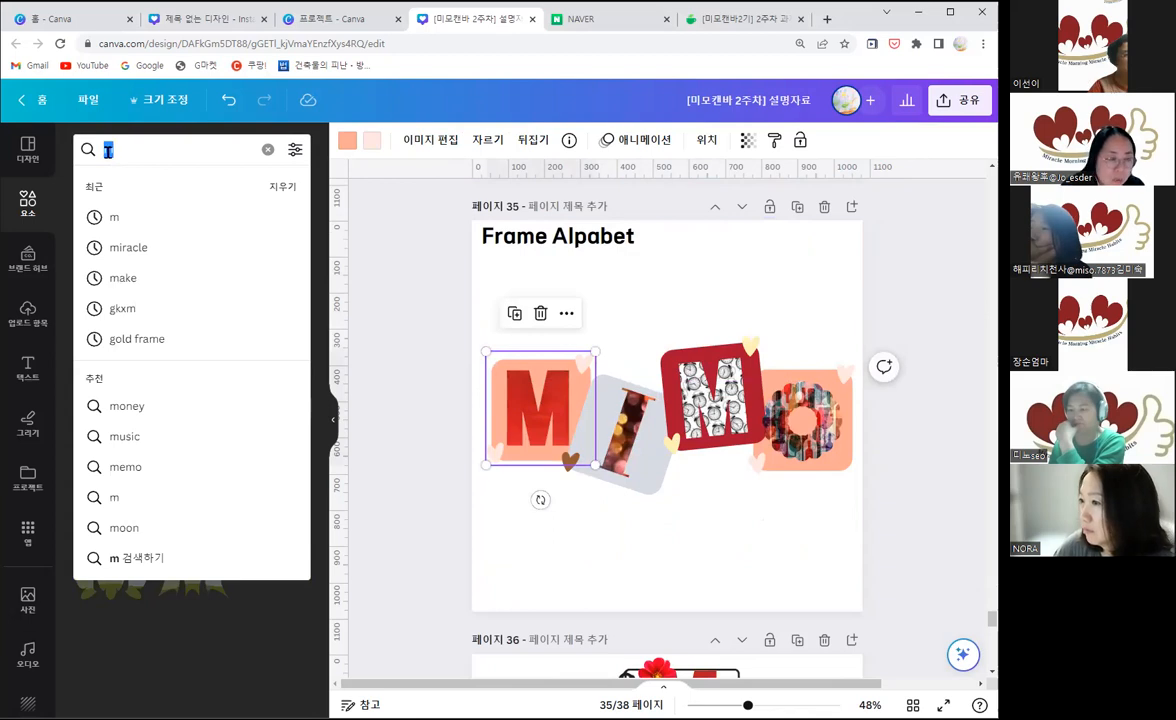
text(apah)
key(BackSpace)
key(BackSpace)
key(BackSpace)
key(BackSpace)
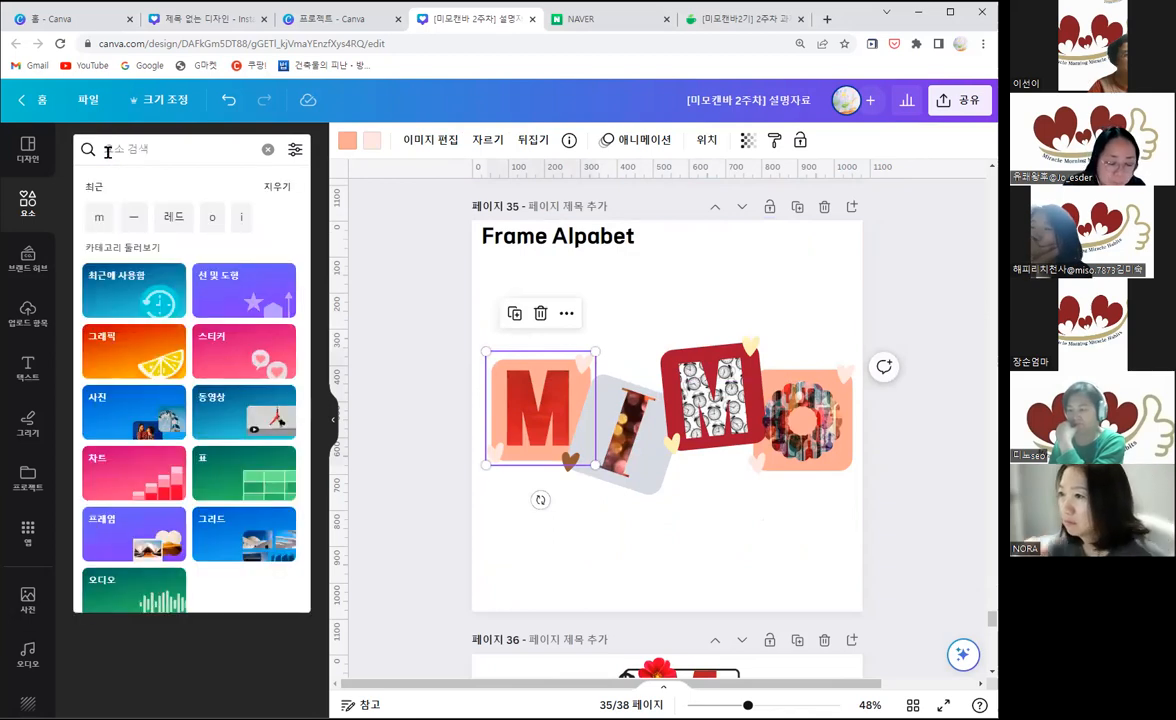
text(메모)
key(Return)
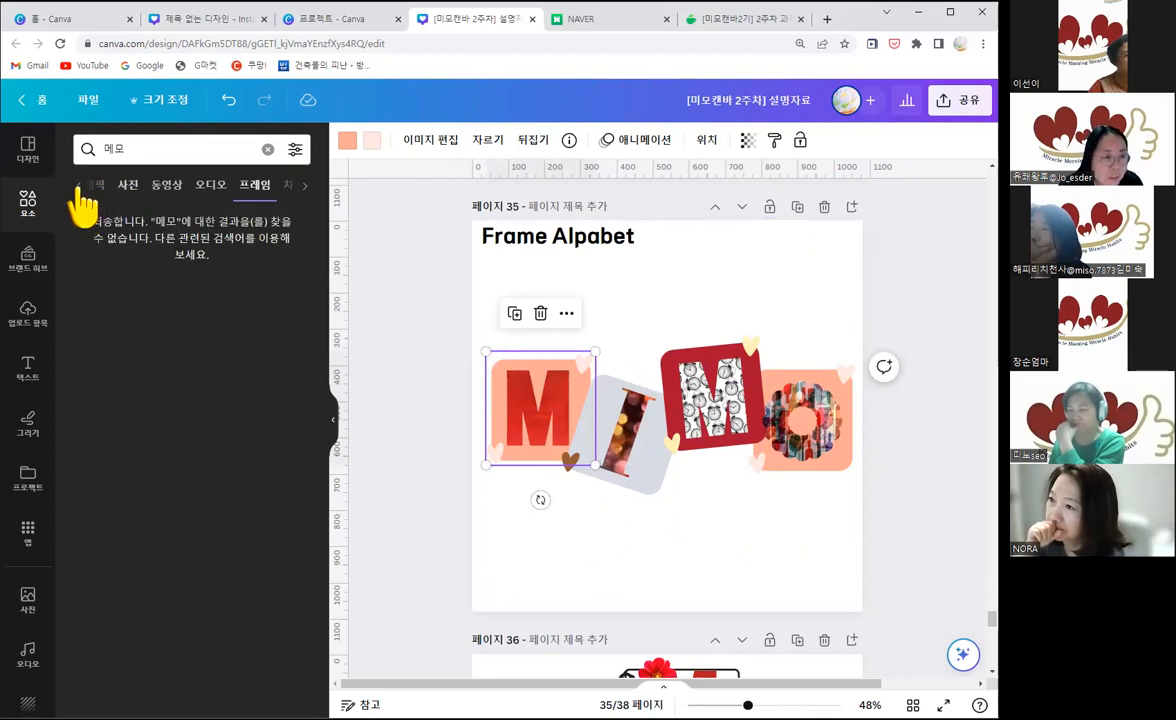
click(82, 188)
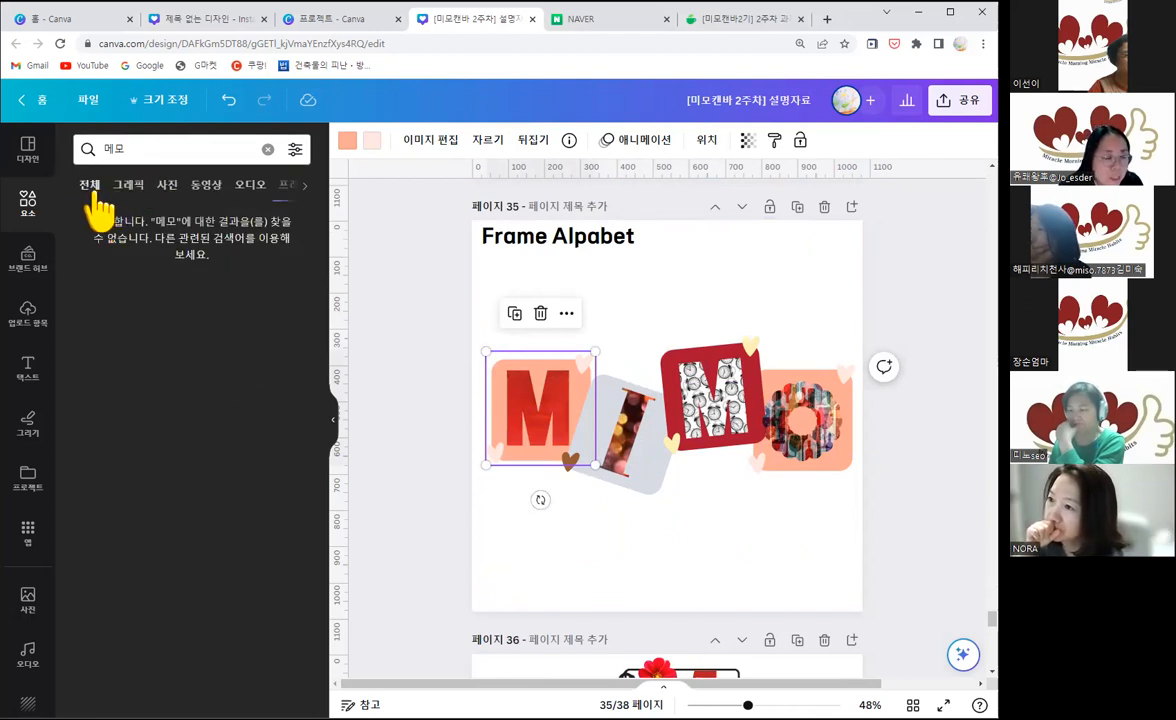
click(91, 190)
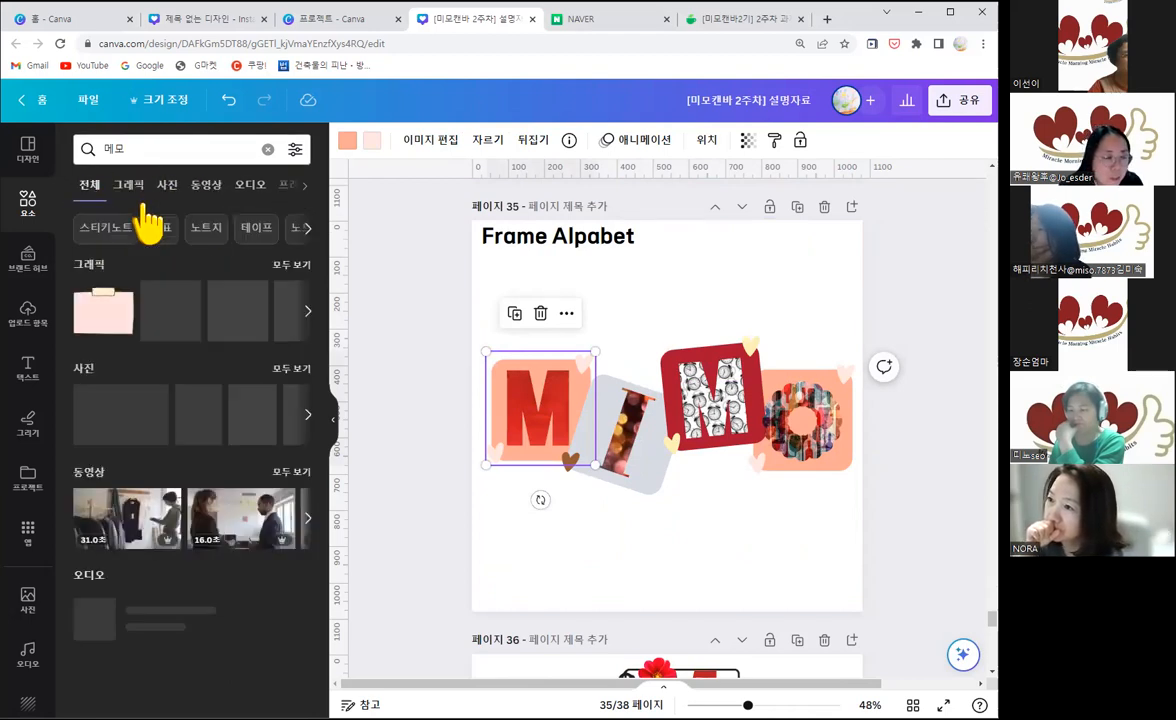
click(300, 267)
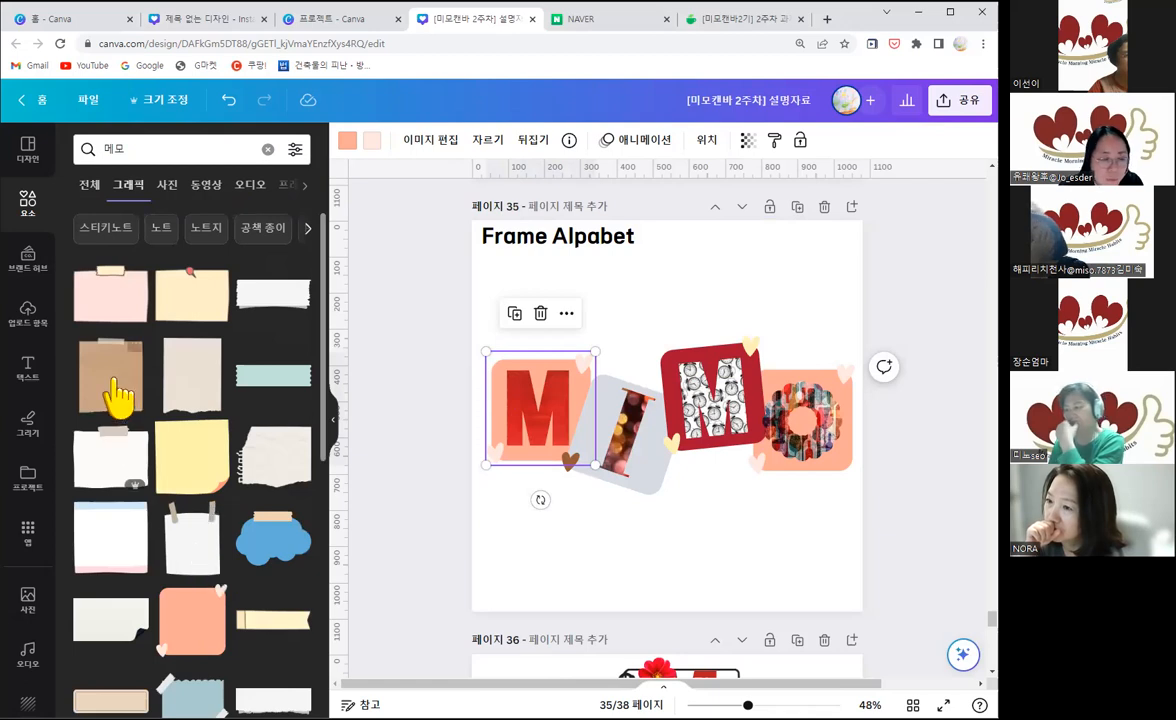
Step: Add the brown taped memo paper to page 34, shrink it and place it over the small i
drag(113, 383, 698, 583)
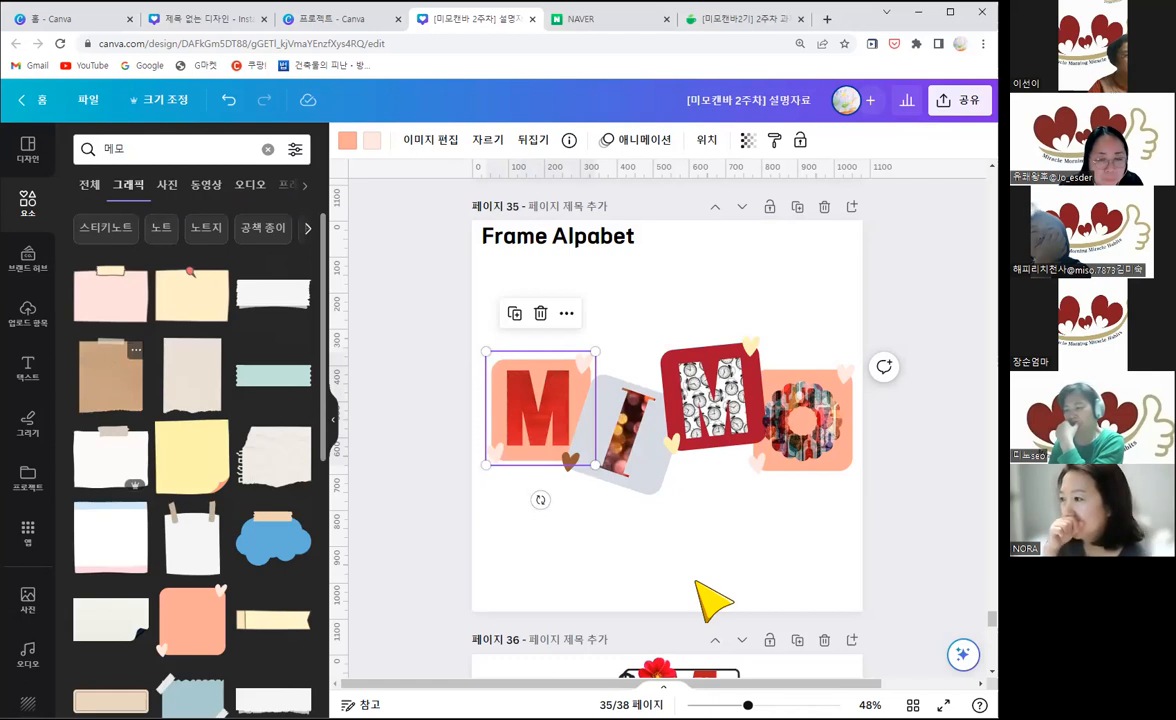
scroll(700, 590, up, 5)
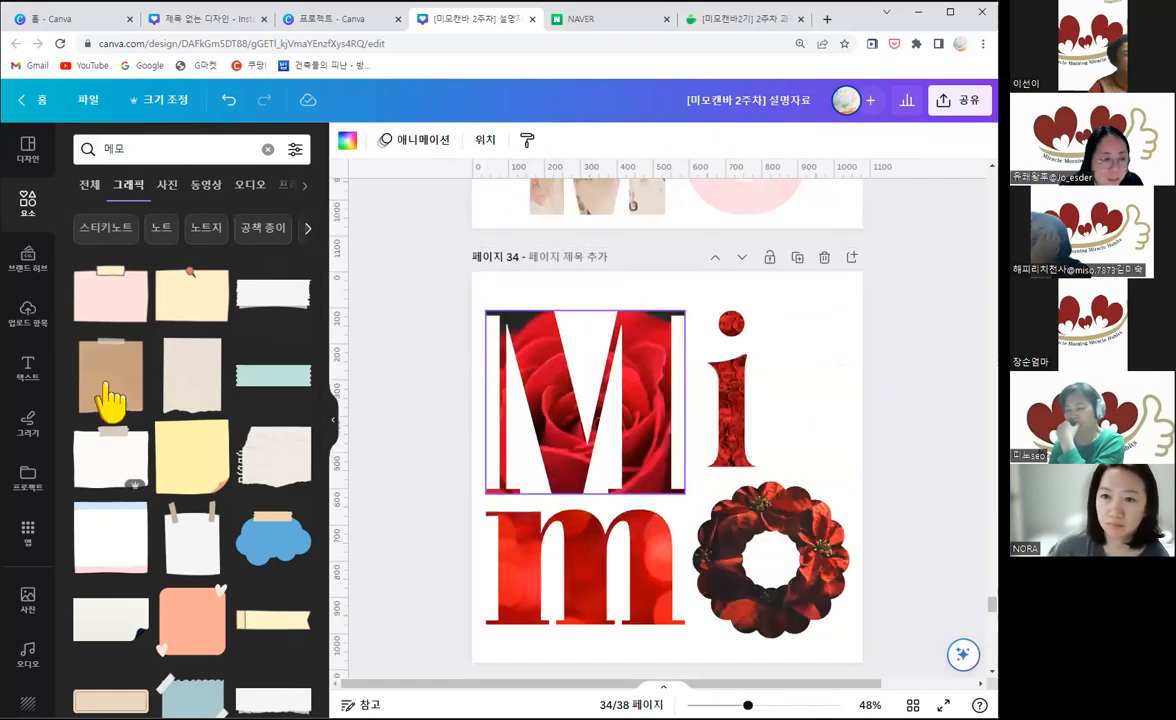
click(106, 384)
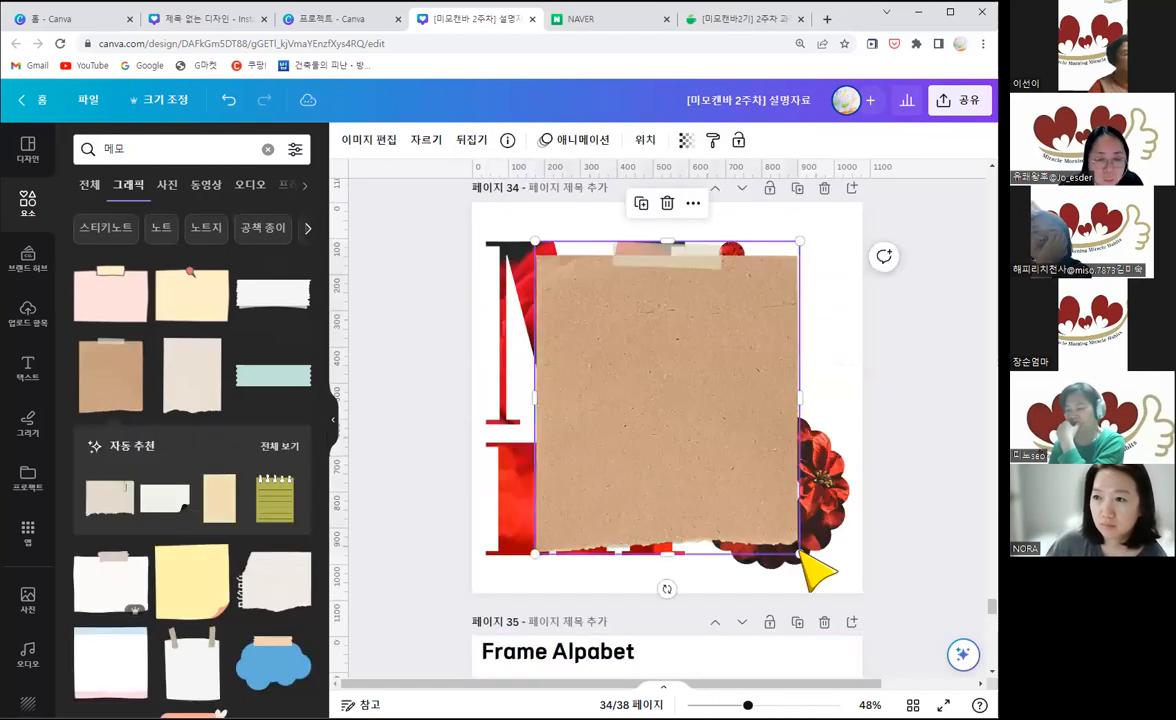
drag(664, 407, 688, 424)
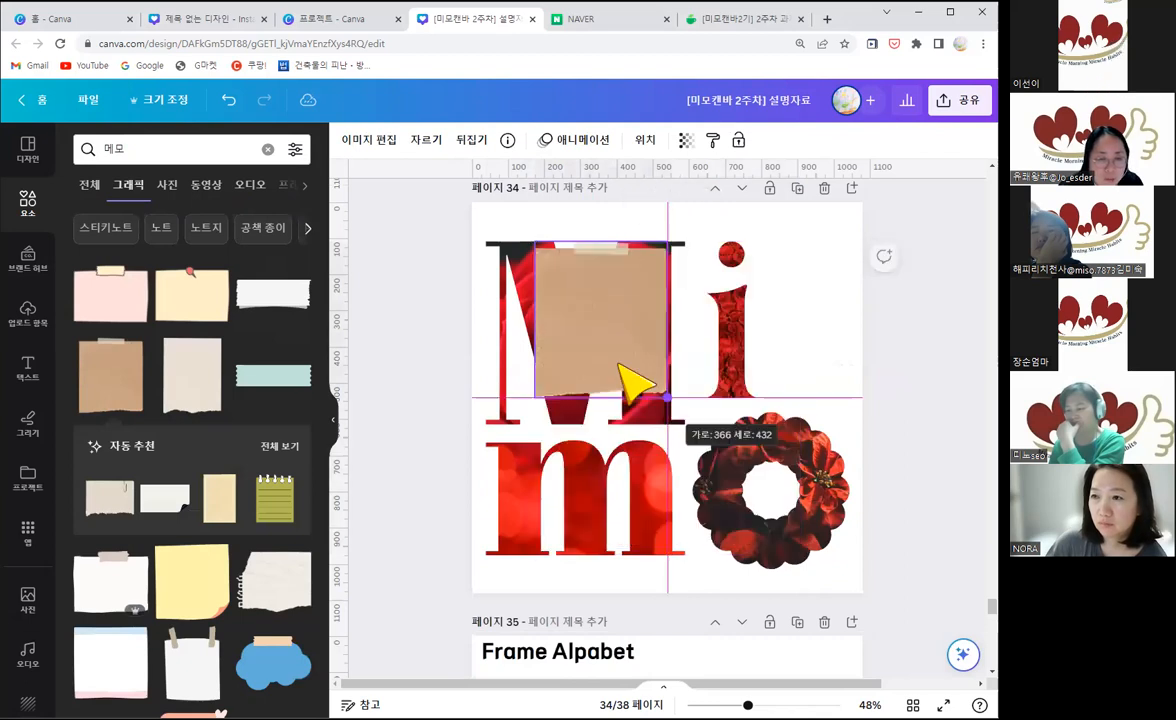
drag(619, 361, 576, 396)
drag(678, 371, 766, 352)
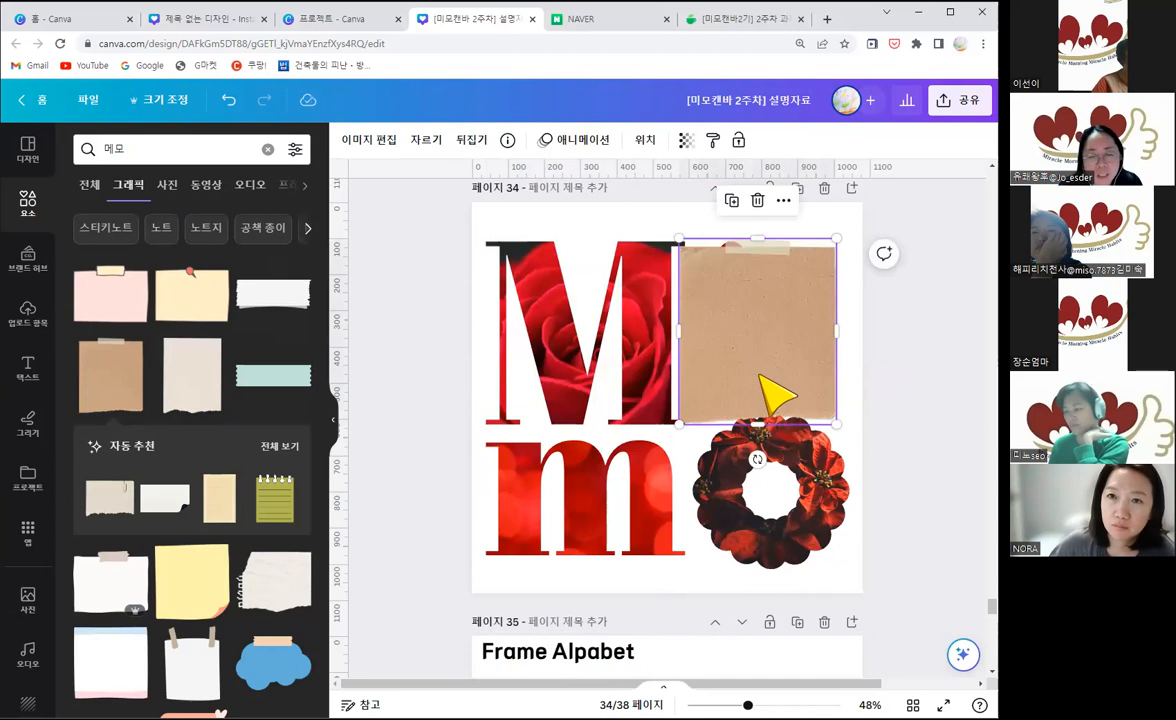
Step: Try to move the brown memo paper over the large M on page 34, and undo its placement in the letter frame
scroll(775, 390, down, 3)
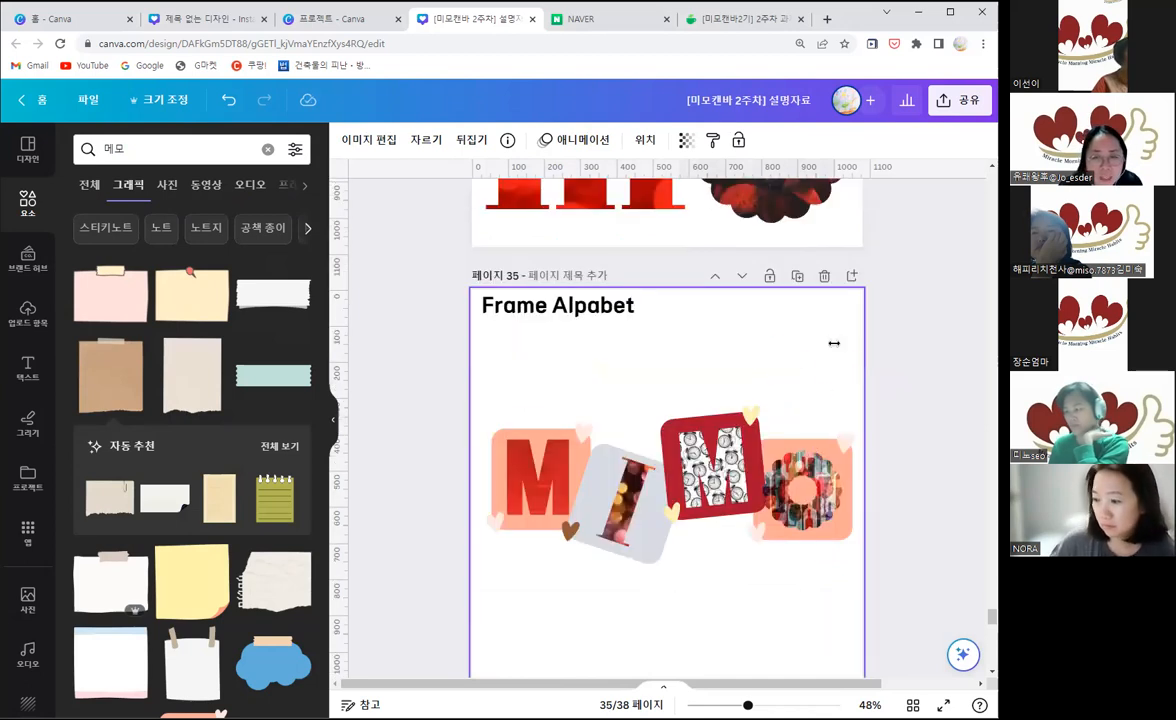
scroll(860, 380, up, 5)
scroll(760, 480, up, 2)
drag(638, 506, 543, 507)
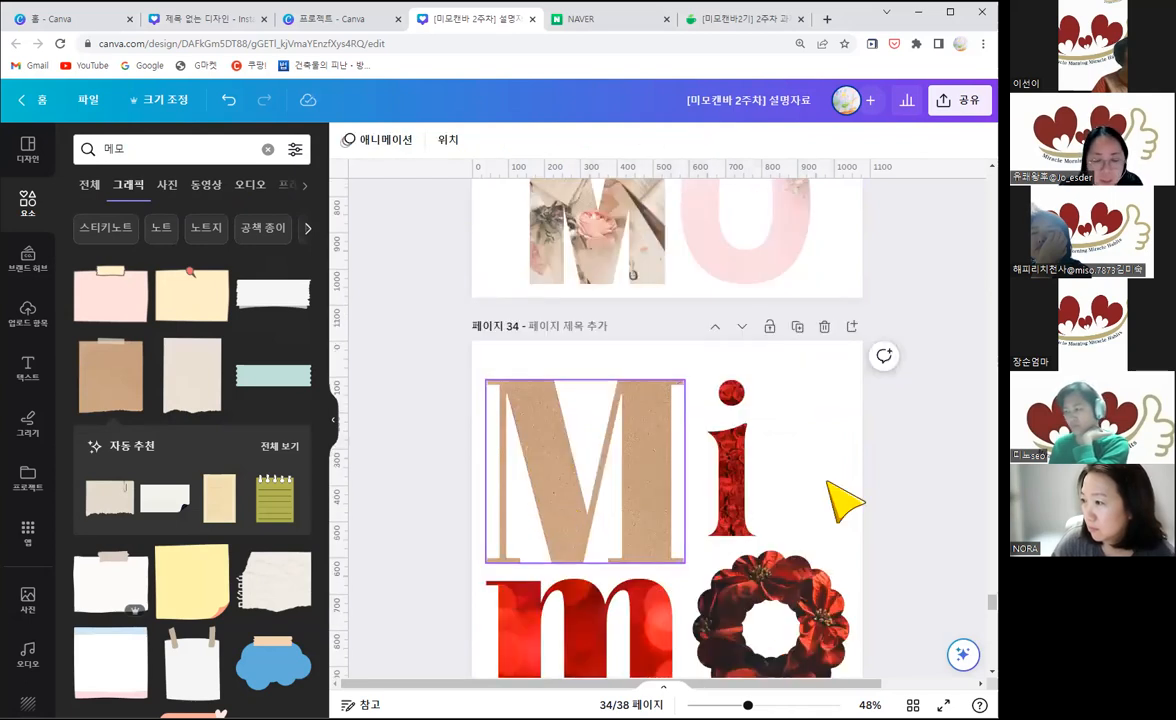
key(ctrl+z)
Step: Add a blank page directly after page 34
scroll(745, 467, down, 2)
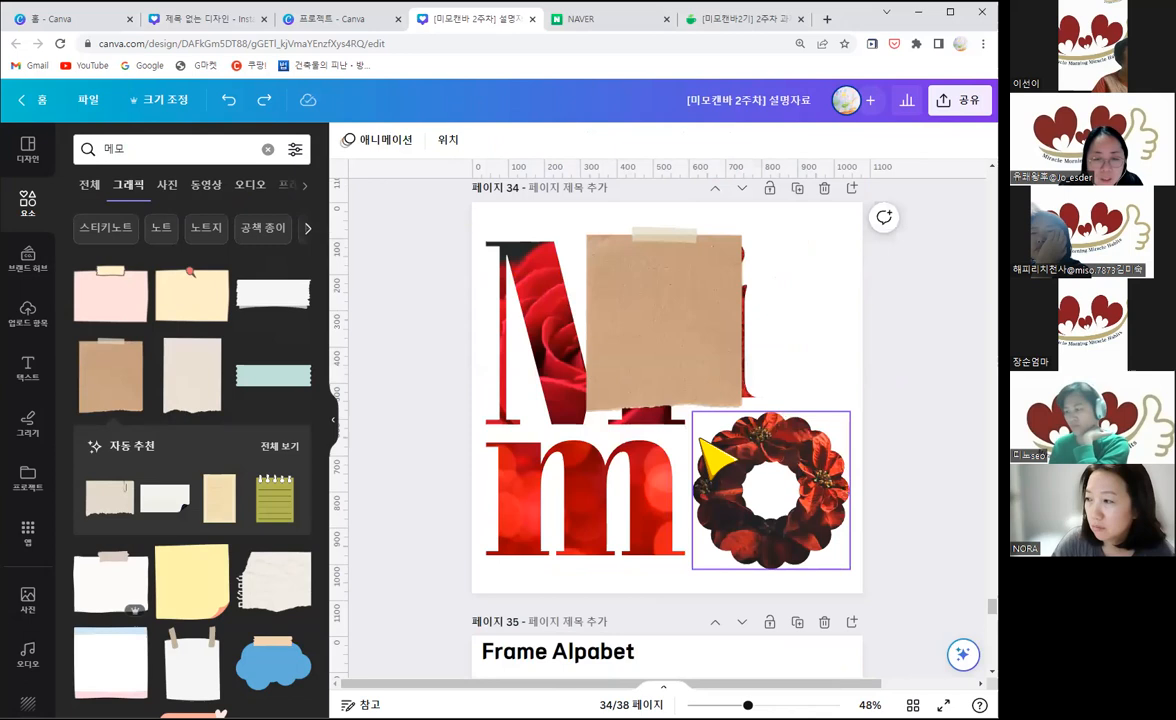
scroll(770, 470, down, 2)
scroll(806, 373, up, 2)
click(806, 373)
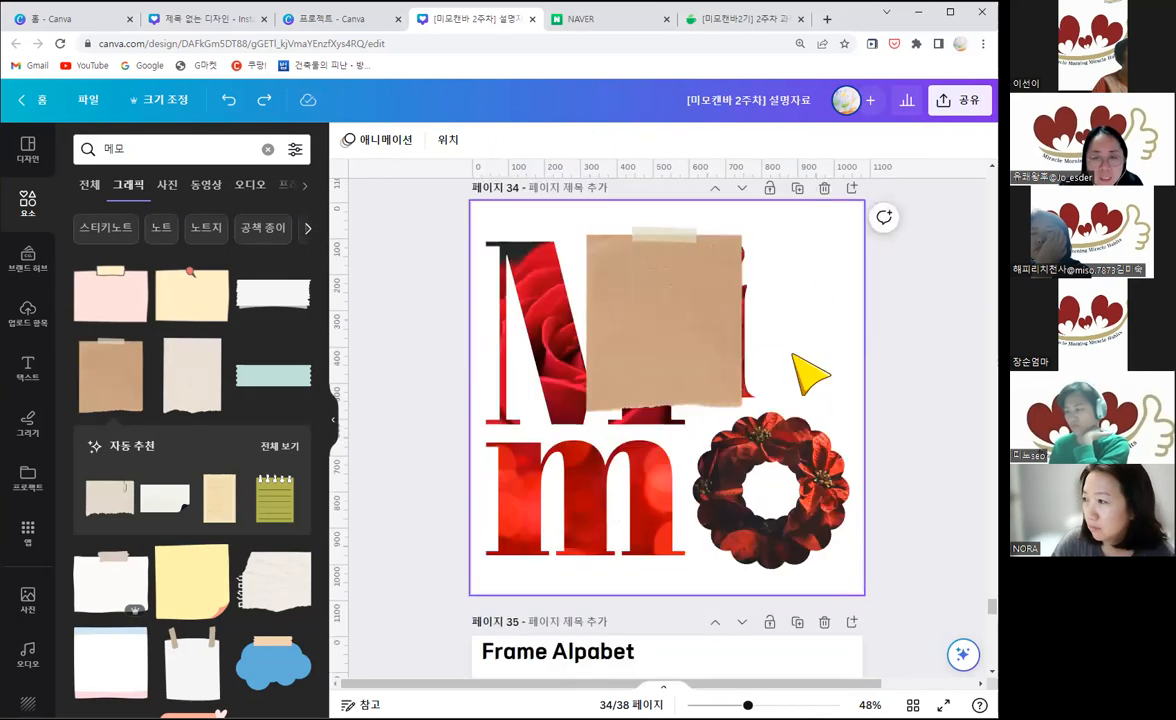
click(852, 190)
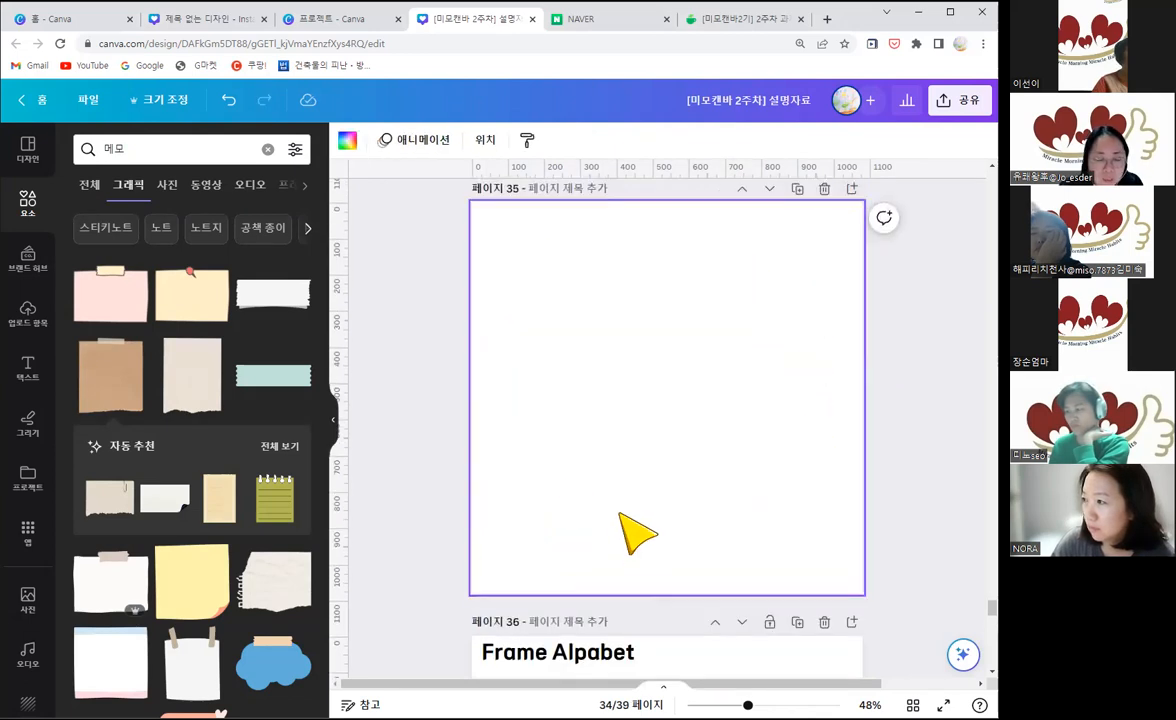
Step: Cut the brown memo paper from page 34 and paste it onto the new blank page 35
scroll(648, 307, up, 4)
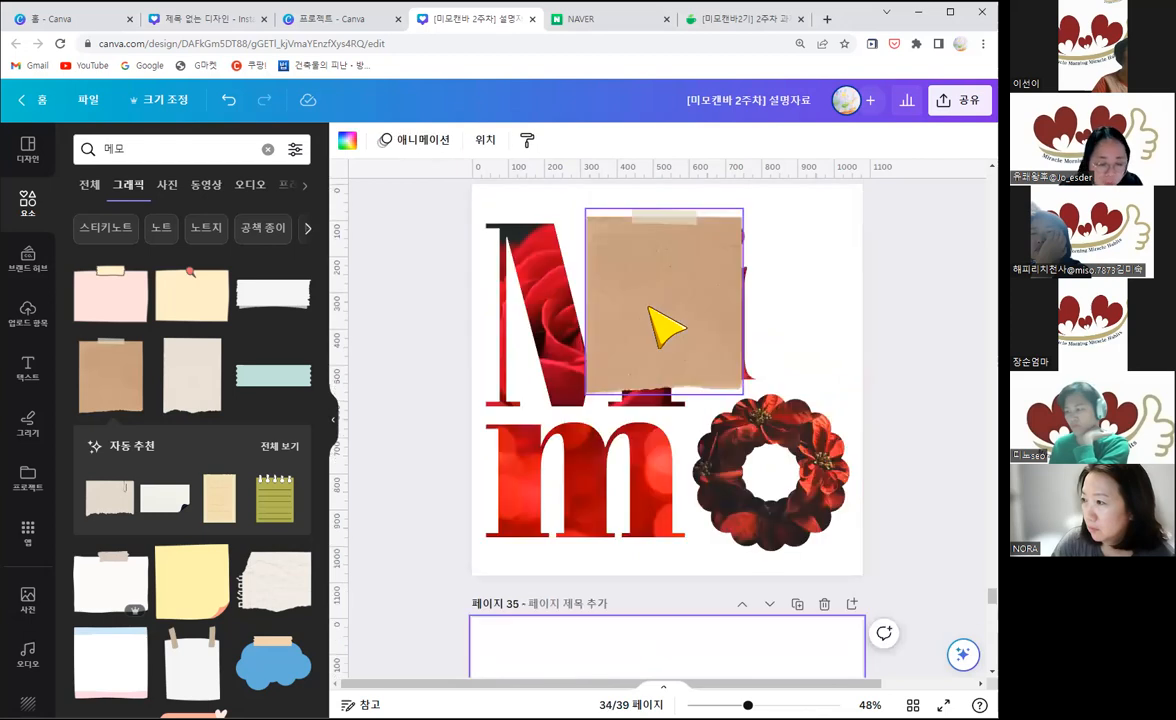
click(666, 327)
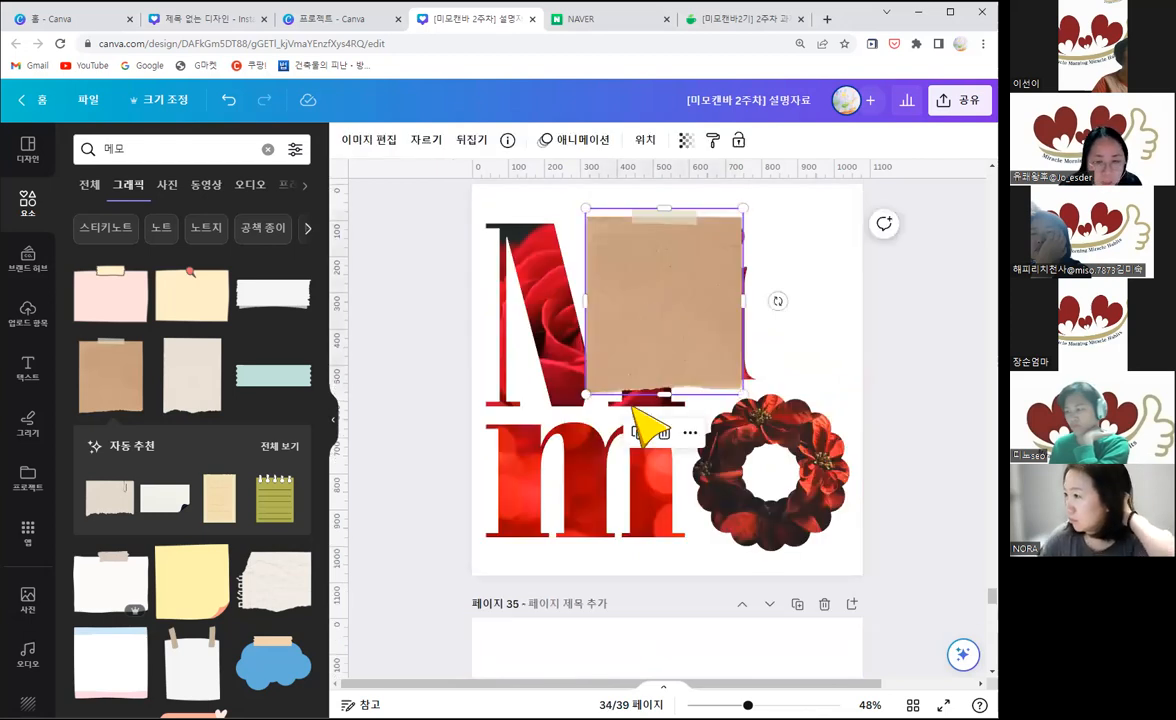
scroll(600, 558, down, 3)
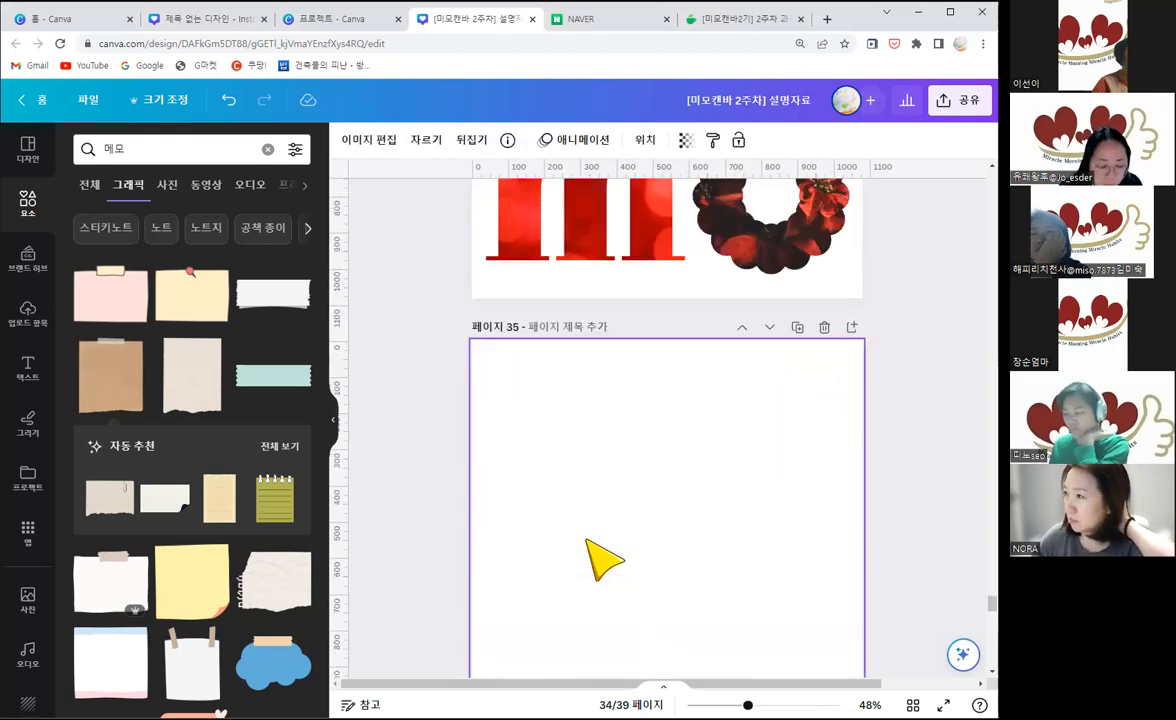
click(604, 560)
key(ctrl+v)
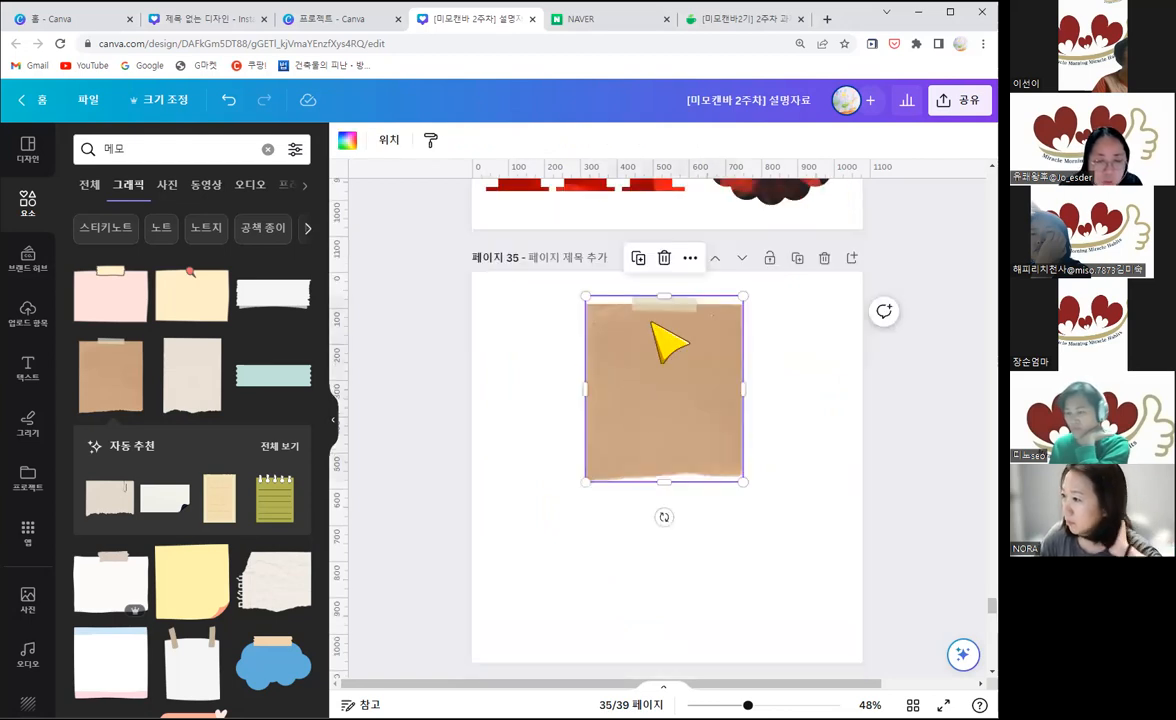
Step: Move the brown memo paper to the upper-left area of page 35 and place a duplicate beside it on the right
scroll(655, 325, down, 1)
drag(655, 325, 559, 386)
drag(560, 336, 601, 341)
drag(748, 325, 745, 259)
drag(716, 361, 716, 361)
mouse_move(744, 318)
mouse_down()
mouse_move(769, 320)
mouse_move(744, 313)
mouse_up()
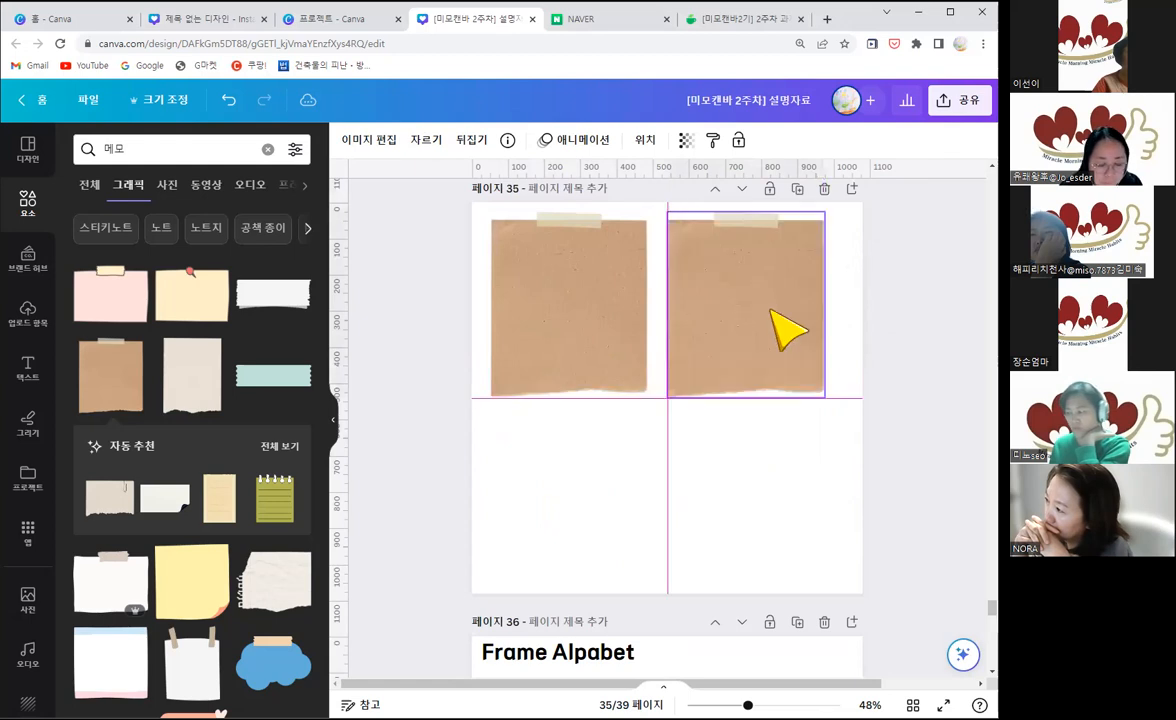
Step: Duplicate the memo paper twice more, placing the copies in the lower row to form a two-by-two arrangement
drag(768, 497, 692, 468)
drag(664, 419, 633, 446)
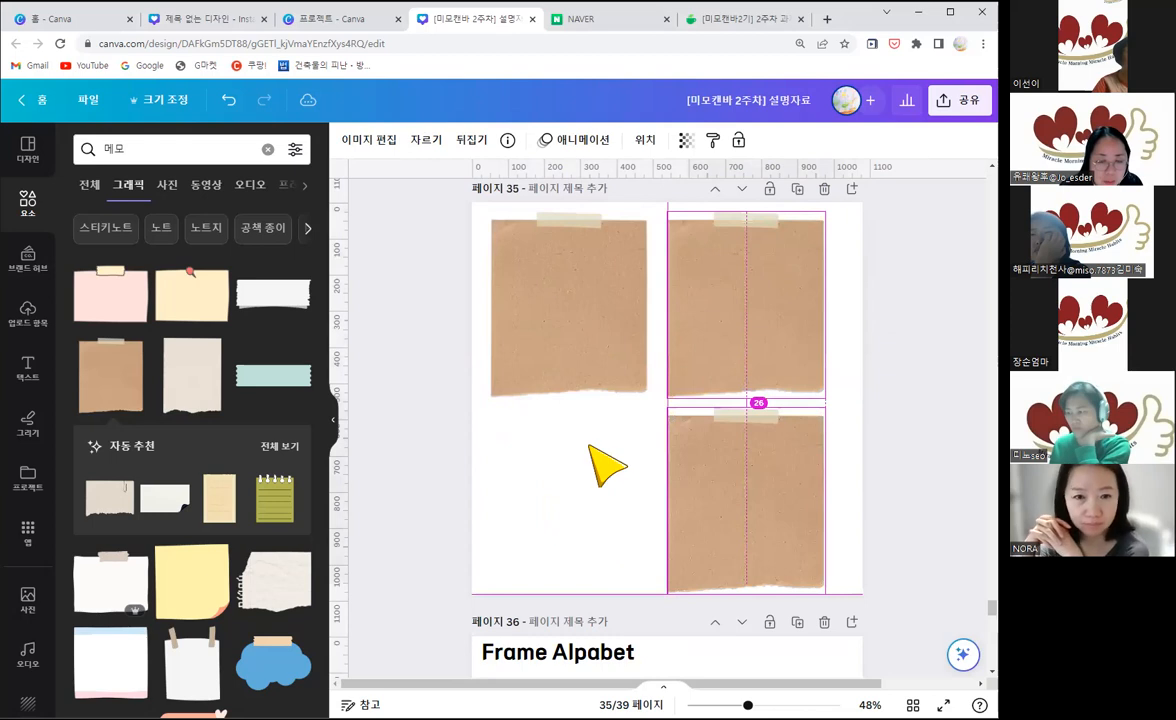
drag(750, 497, 656, 499)
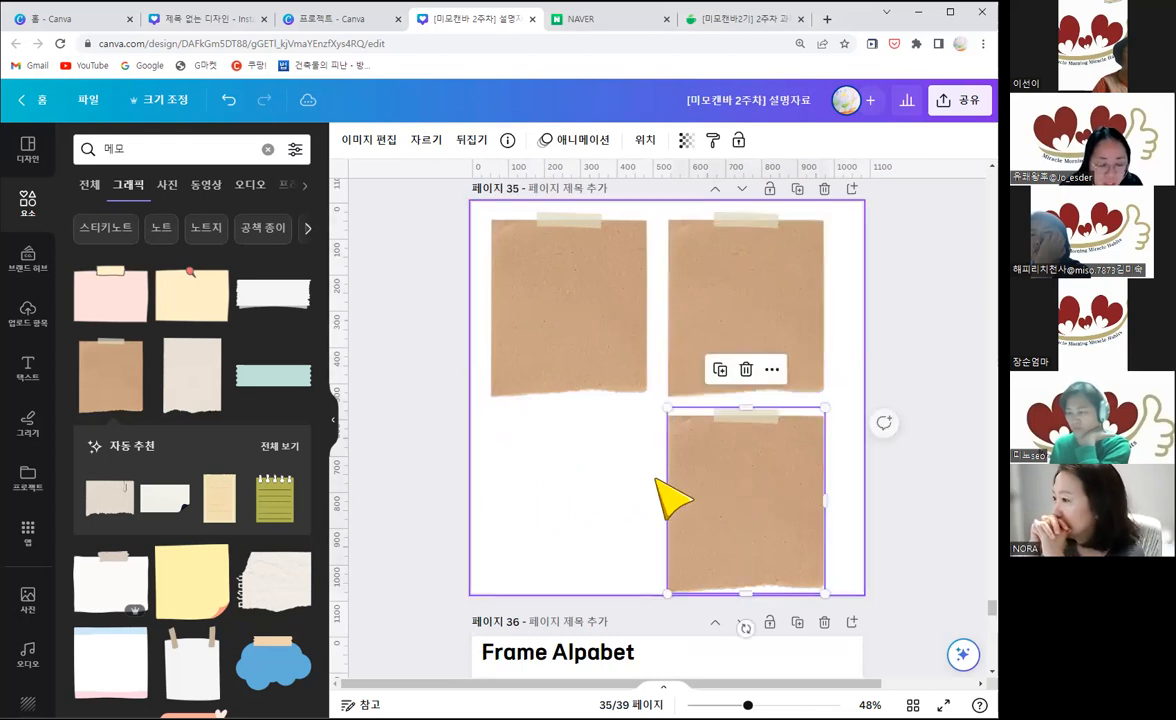
drag(722, 480, 539, 474)
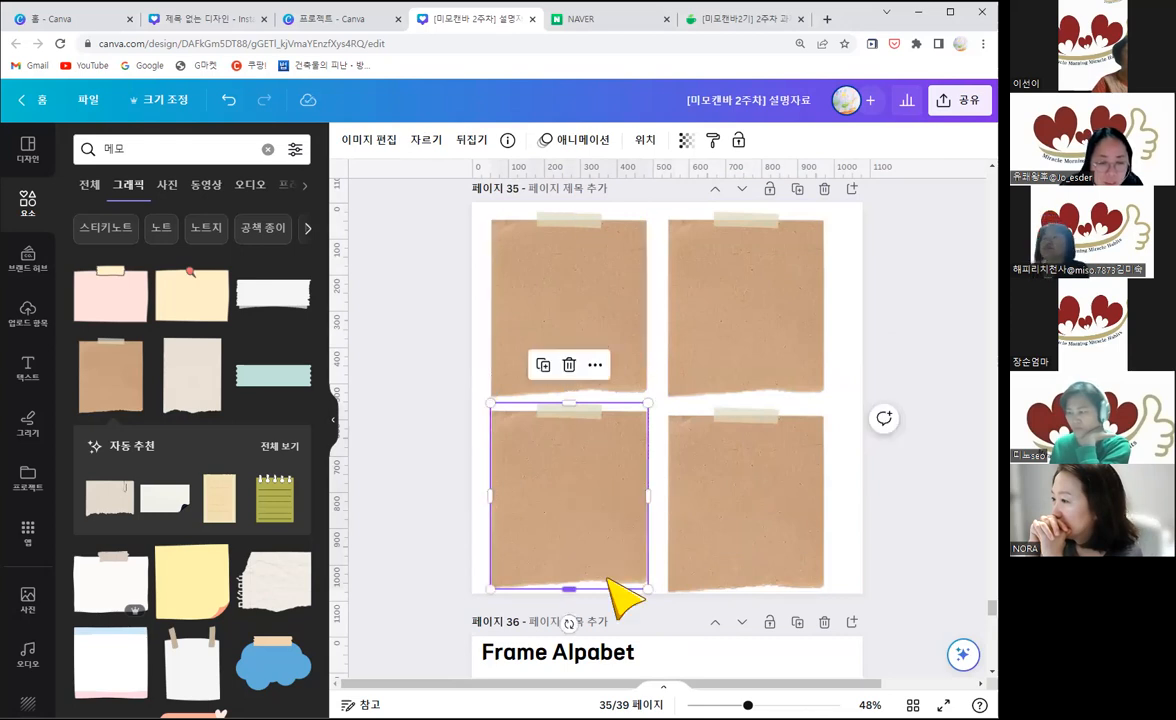
Step: Tilt the lower-left memo paper slightly counter-clockwise, move it upward, and nudge the upper-left memo paper right
drag(569, 622, 596, 620)
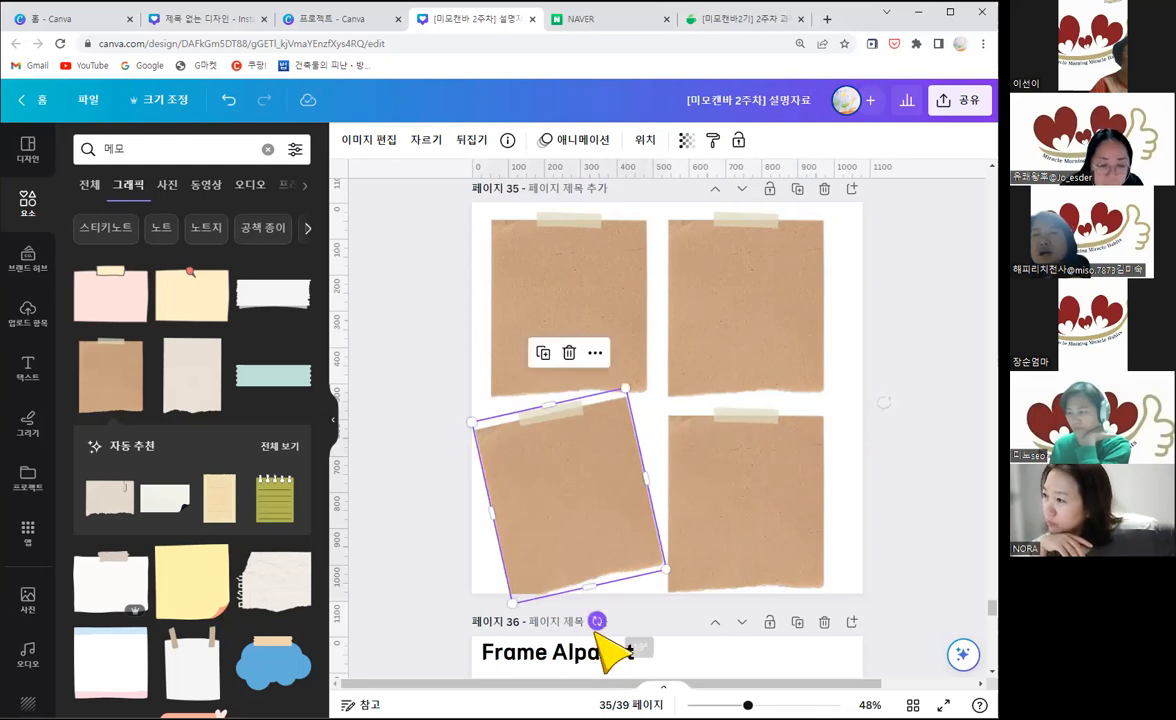
drag(606, 488, 603, 506)
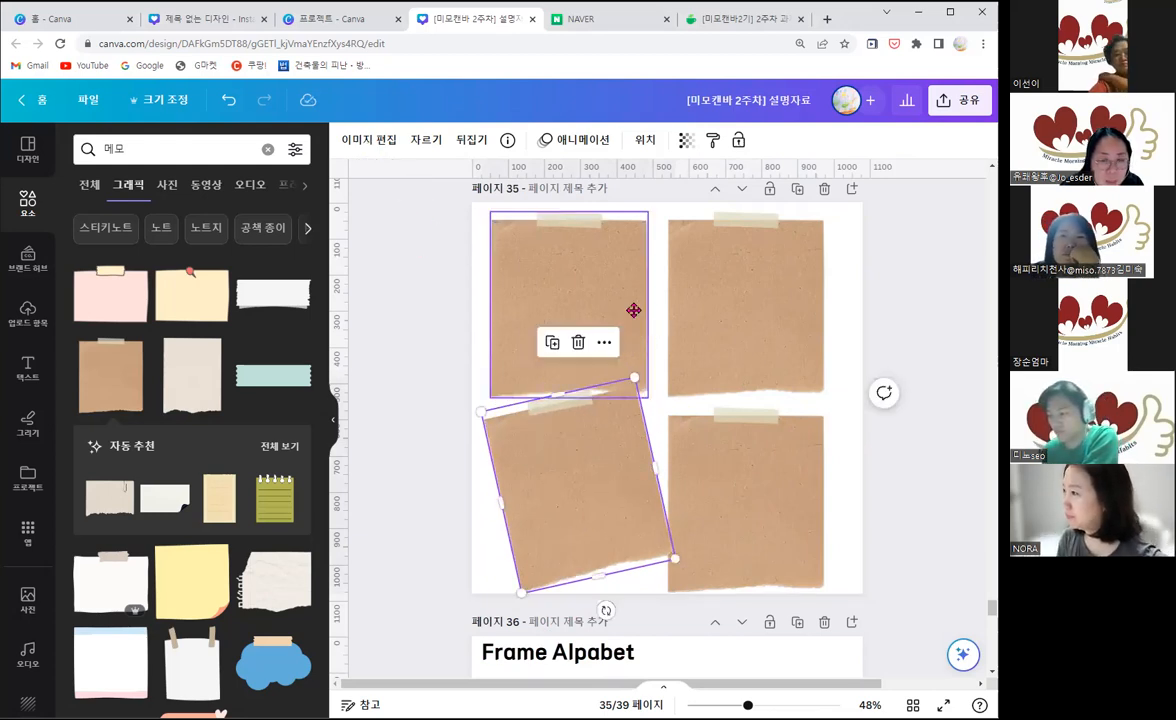
drag(634, 310, 643, 310)
click(744, 335)
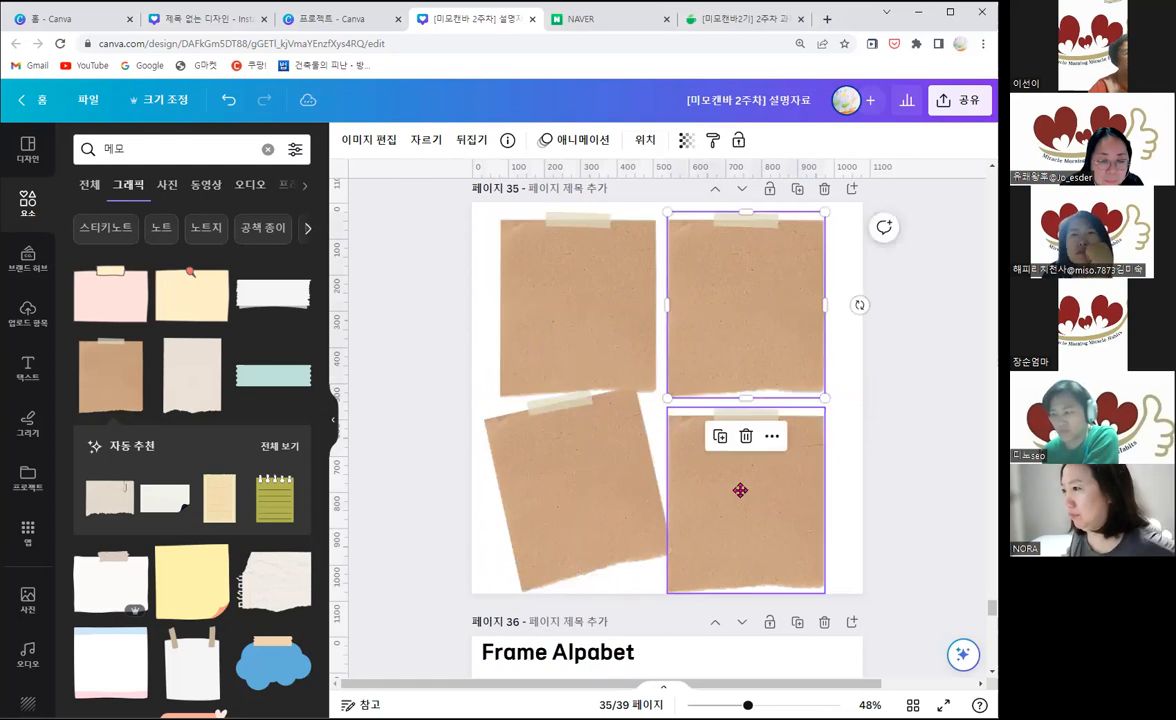
drag(740, 490, 748, 481)
Step: Select all four memo papers and shrink them together slightly, and shift the two lower ones to the right
drag(873, 557, 539, 301)
drag(833, 585, 812, 570)
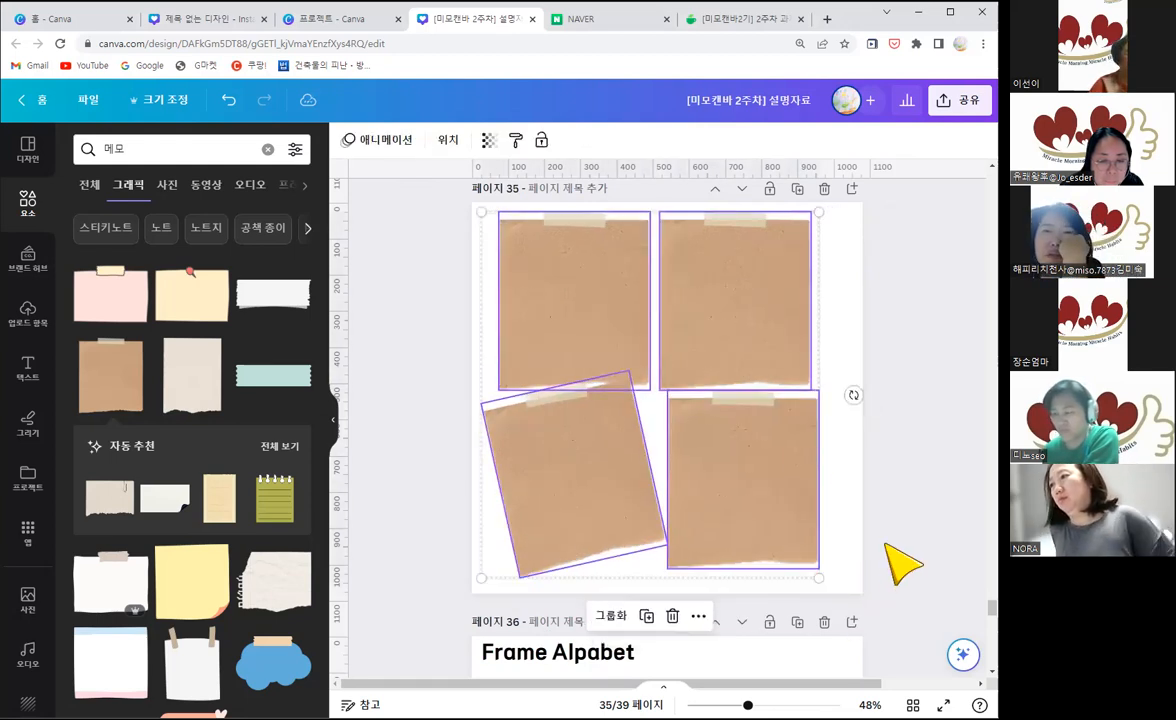
click(769, 480)
drag(779, 468, 802, 468)
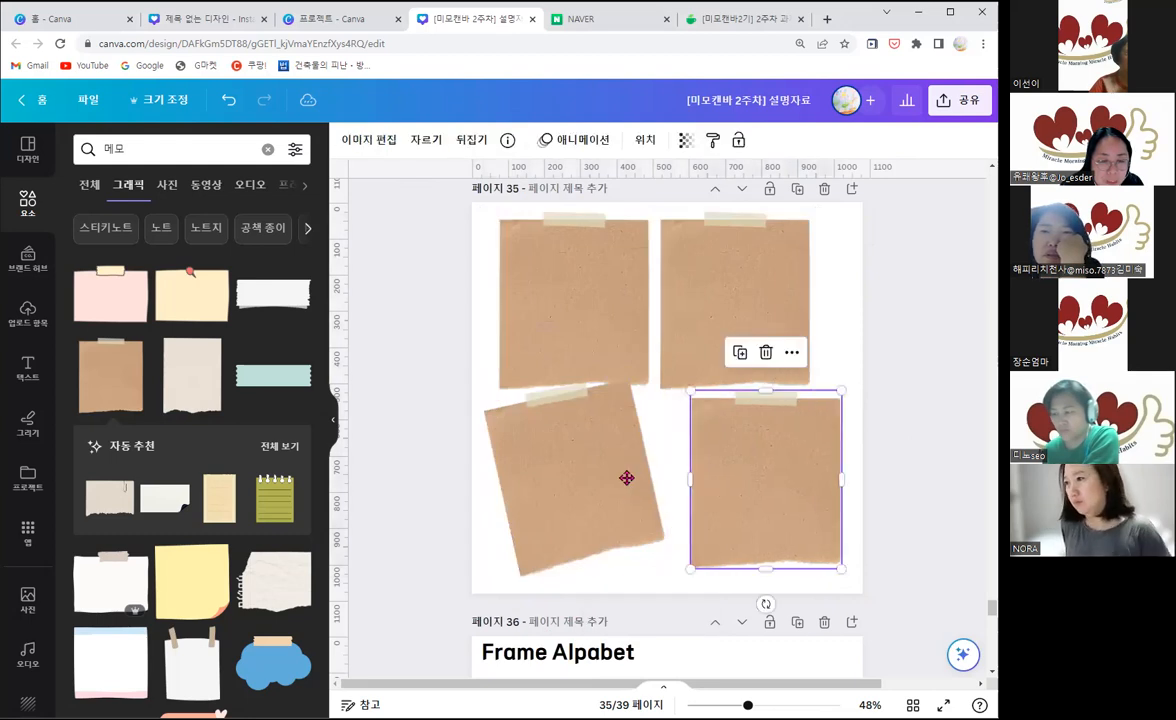
click(626, 478)
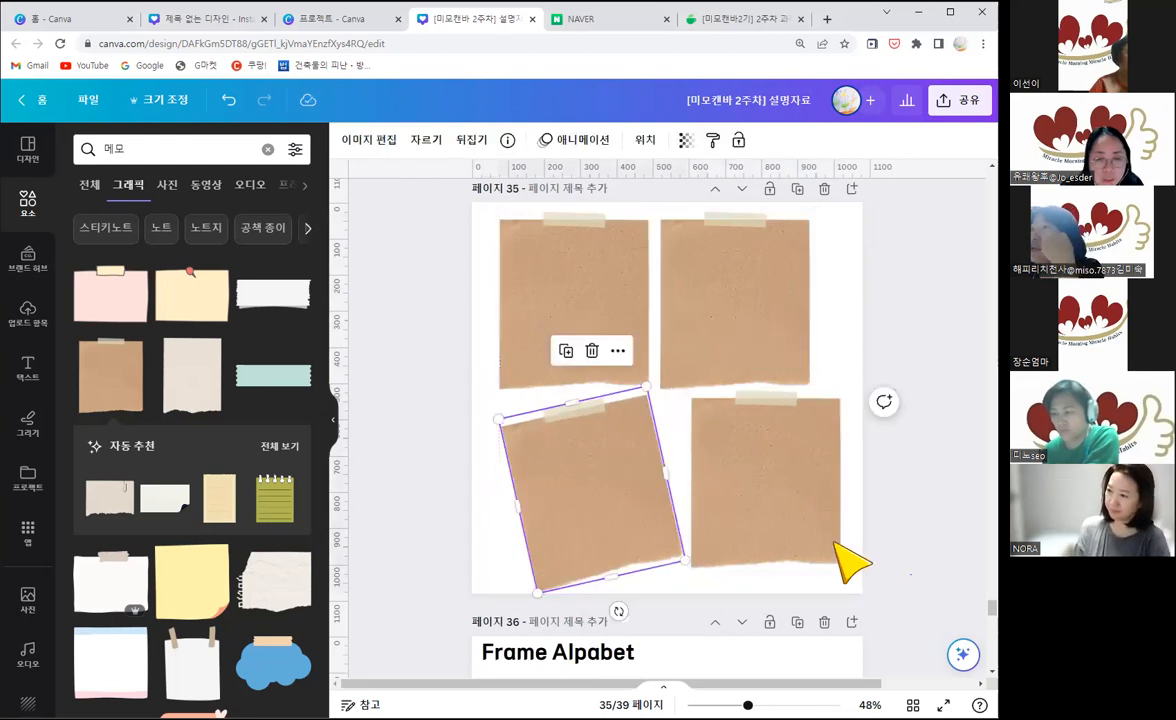
Step: Copy the rose-filled M from page 34 to page 35, shrink it, and place it on the upper-left memo paper
scroll(591, 420, up, 1)
scroll(572, 336, up, 4)
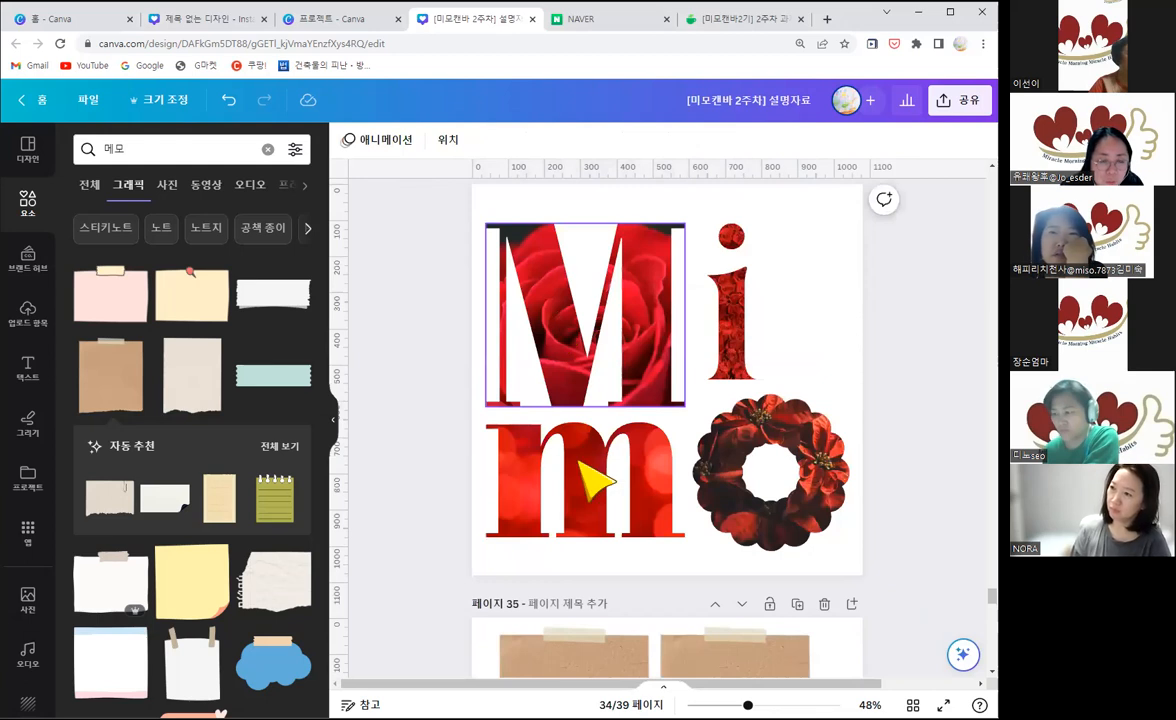
click(565, 323)
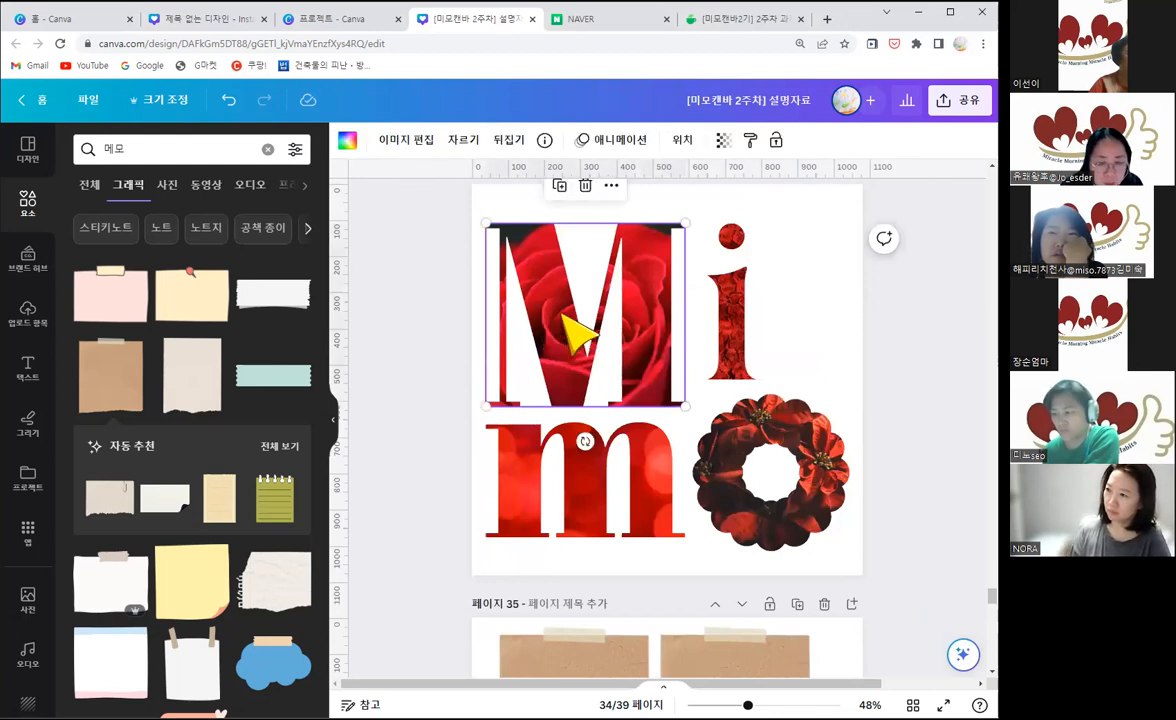
scroll(583, 430, down, 1)
scroll(609, 583, down, 3)
click(615, 555)
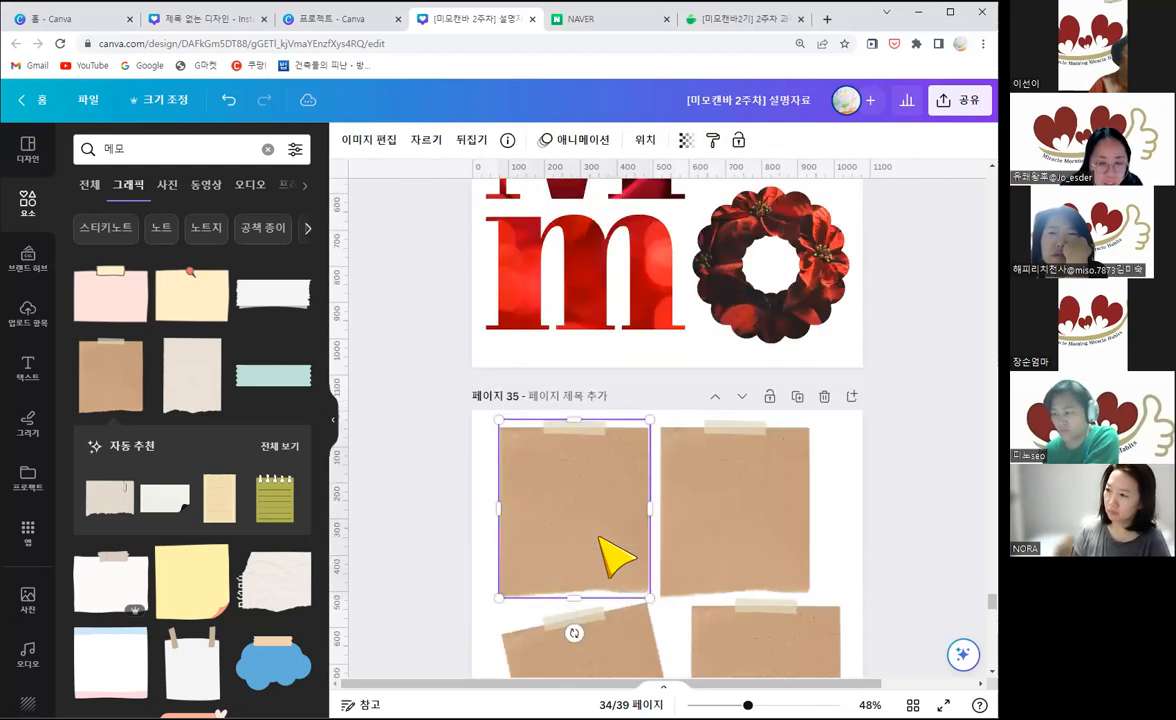
key(ctrl+v)
drag(656, 595, 609, 506)
Step: Copy the red photo-filled i from page 34 to page 35, shrink it, and center it on the upper-right memo paper
scroll(722, 349, up, 2)
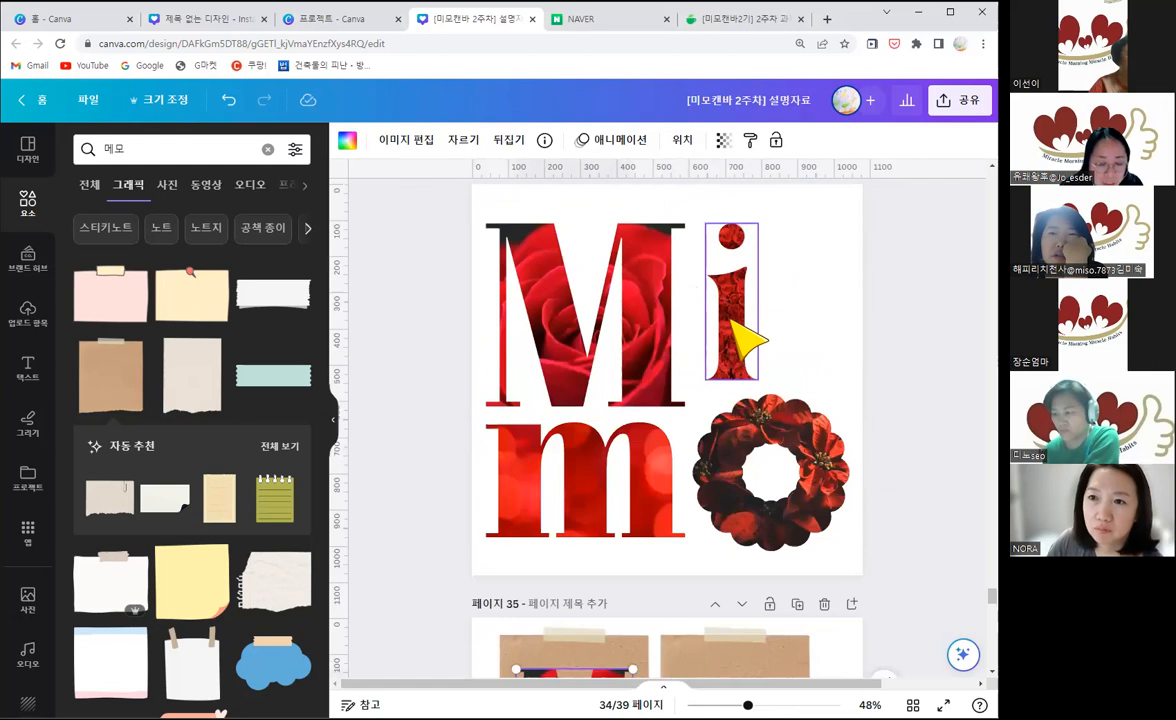
click(745, 340)
scroll(722, 399, down, 2)
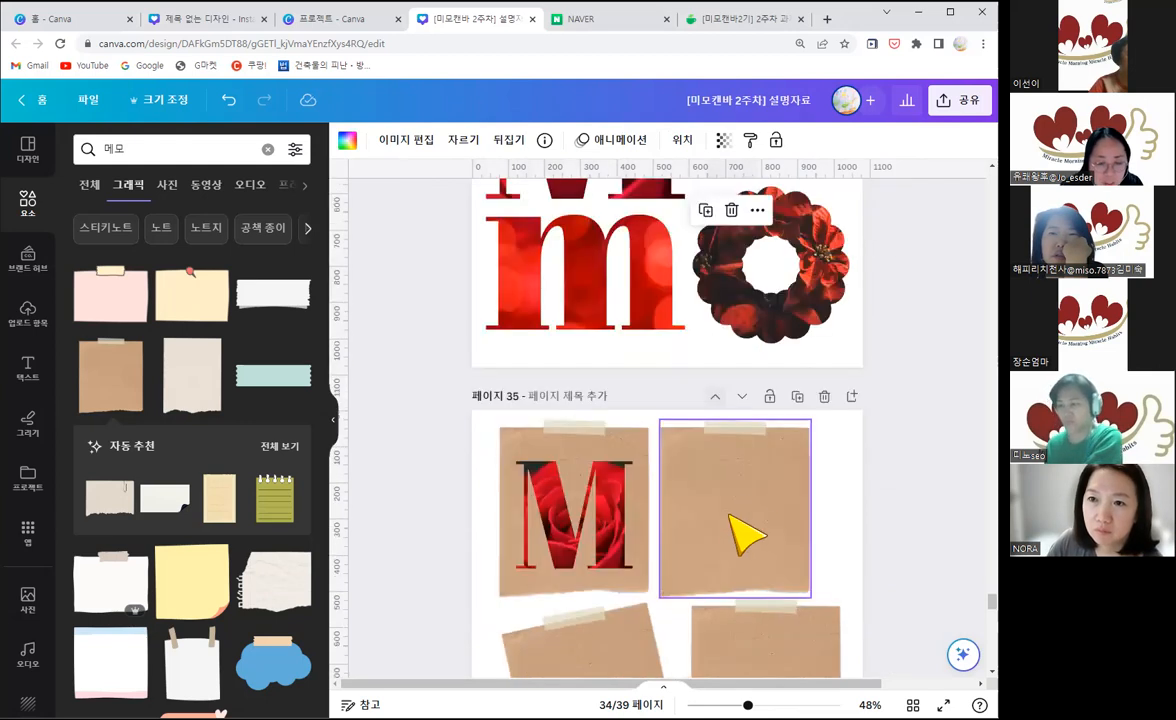
key(ctrl+v)
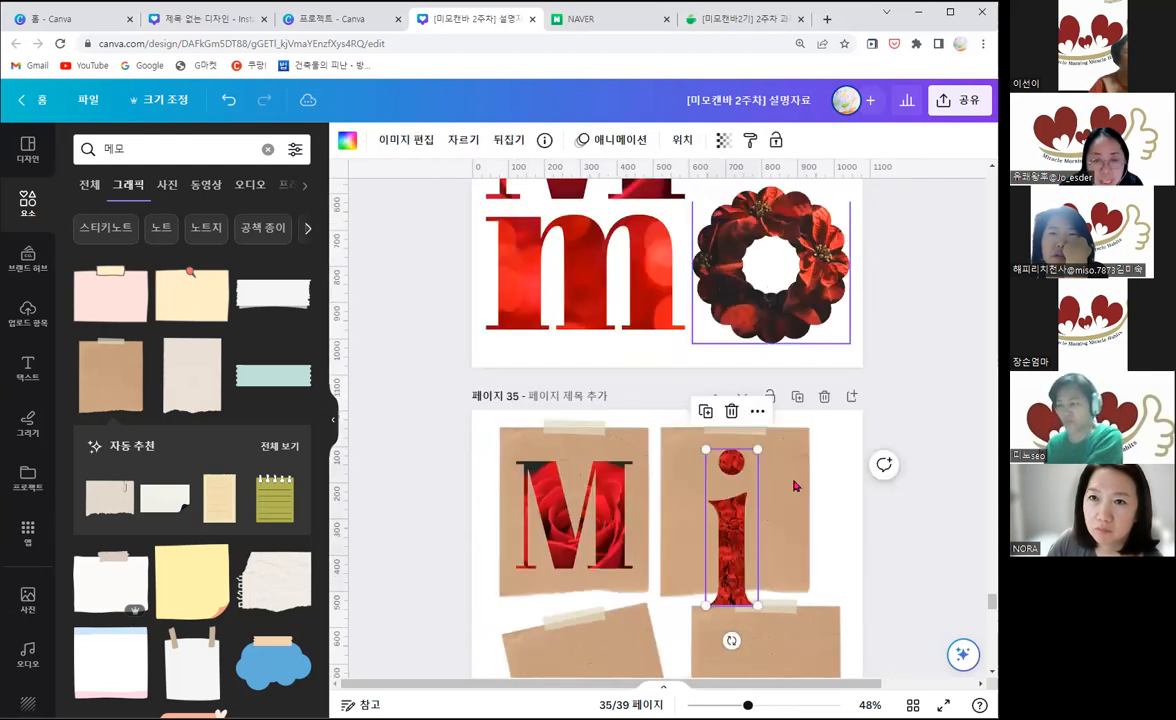
scroll(795, 485, up, 2)
scroll(745, 485, down, 2)
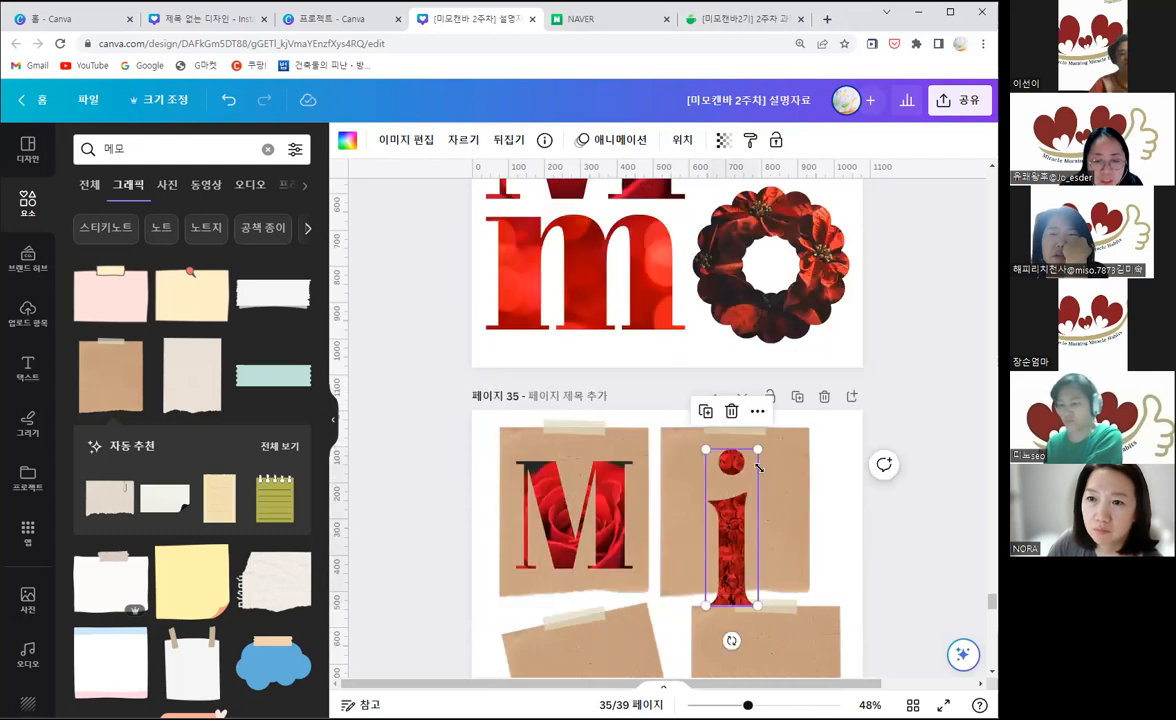
scroll(758, 467, down, 2)
drag(758, 467, 753, 407)
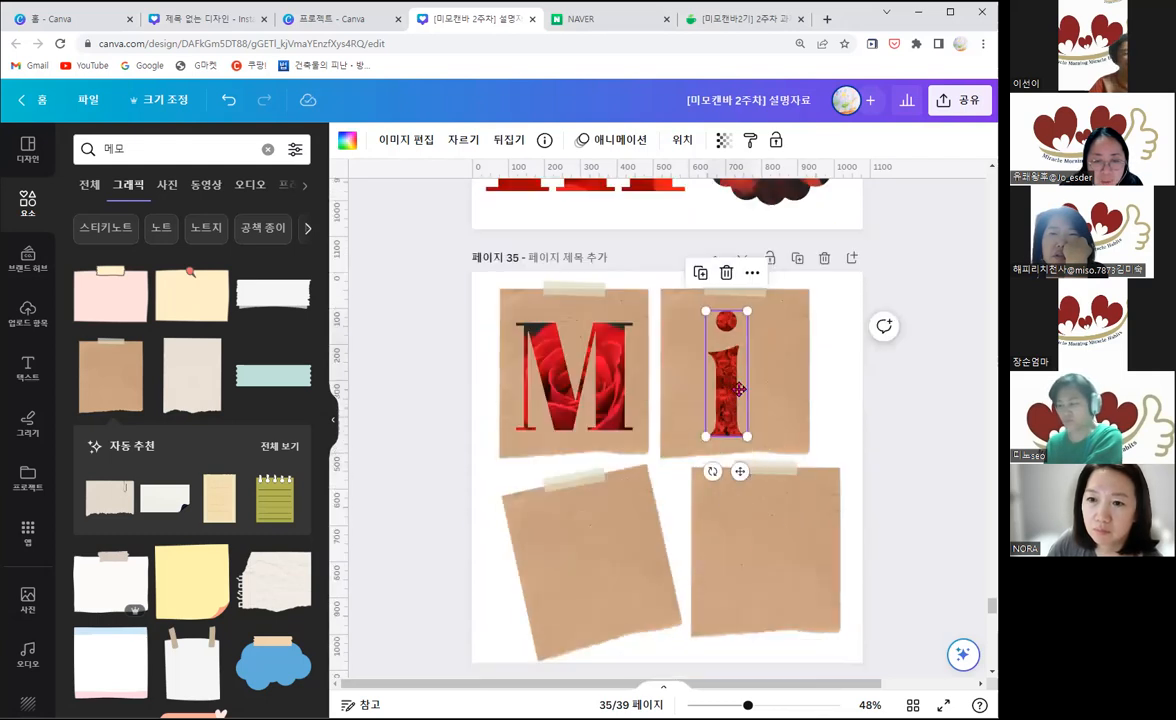
Step: Copy the red lowercase m to page 35, shrink it, and tilt it counter-clockwise to match the lower-left memo paper it sits on
scroll(577, 297, up, 2)
click(578, 298)
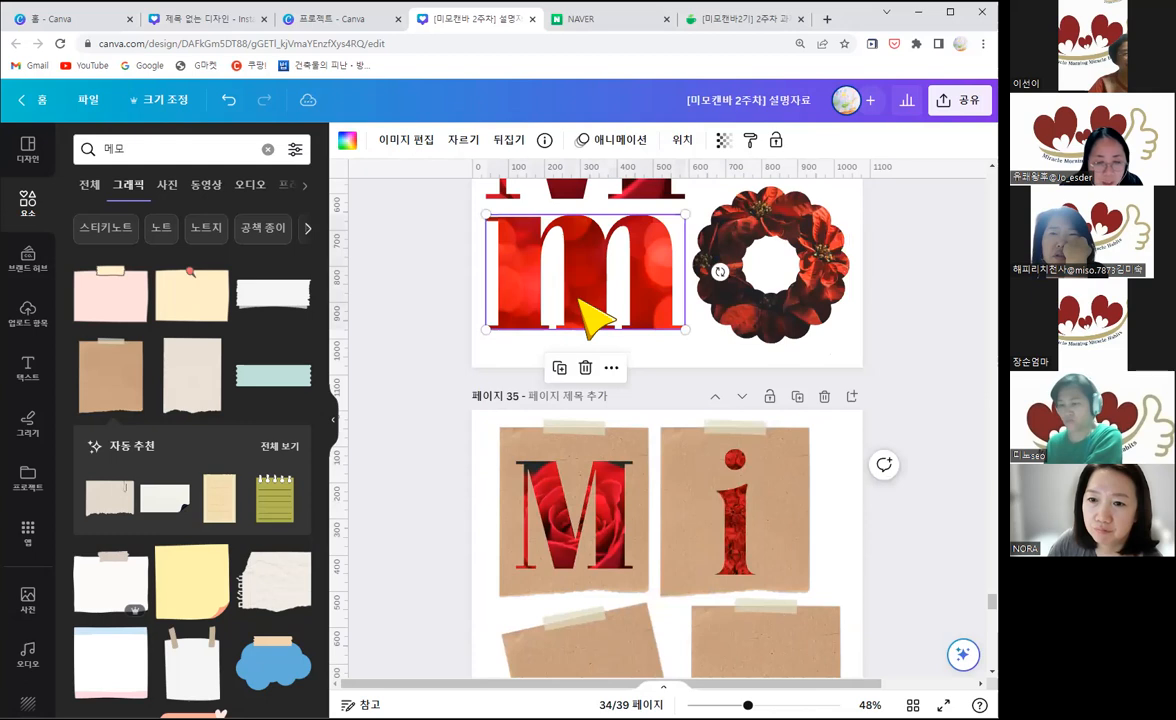
scroll(595, 400, down, 3)
click(609, 501)
scroll(609, 454, down, 1)
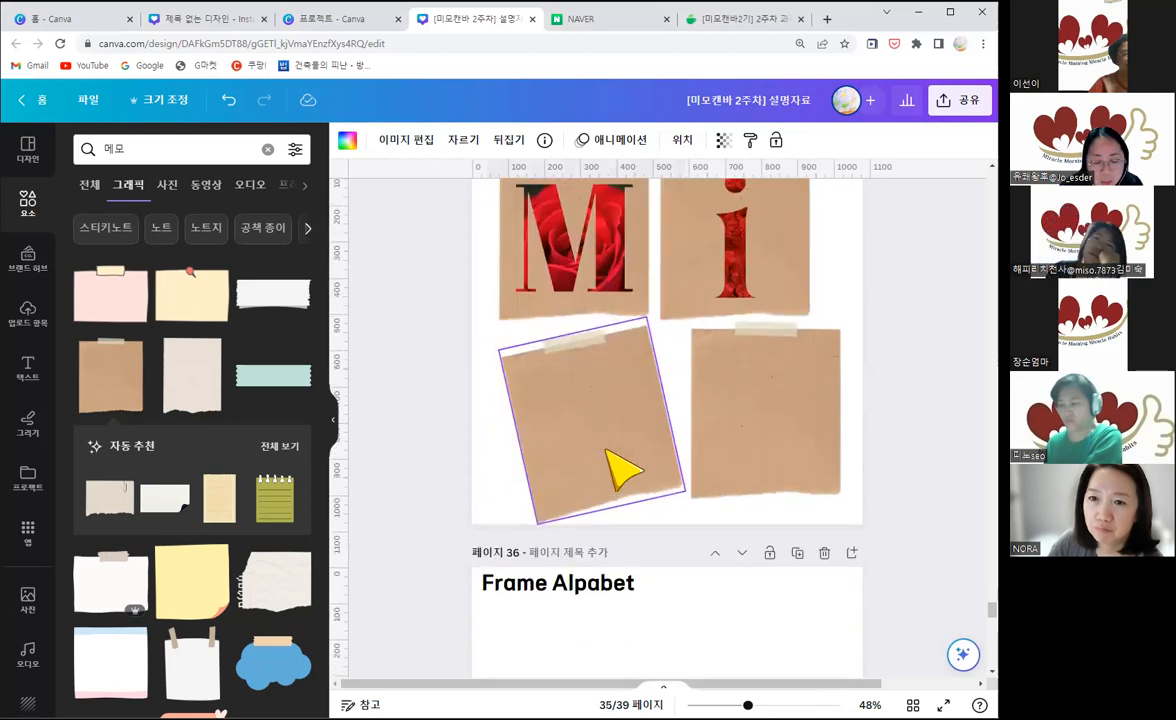
key(ctrl+v)
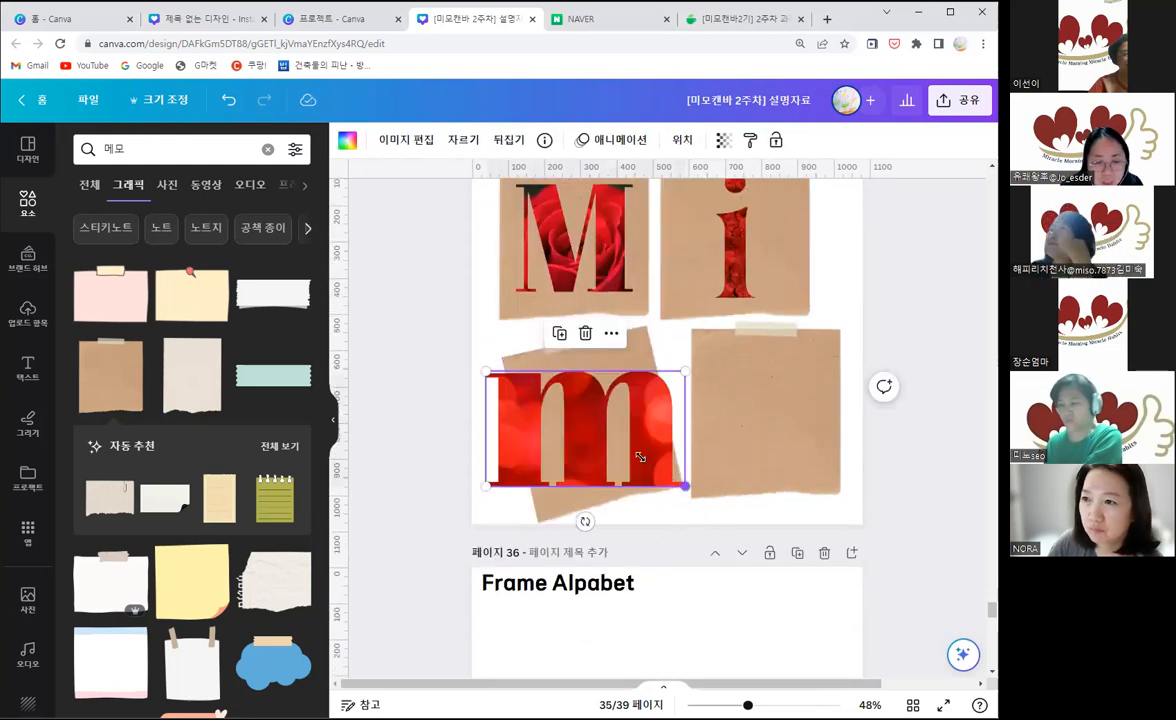
drag(640, 457, 588, 427)
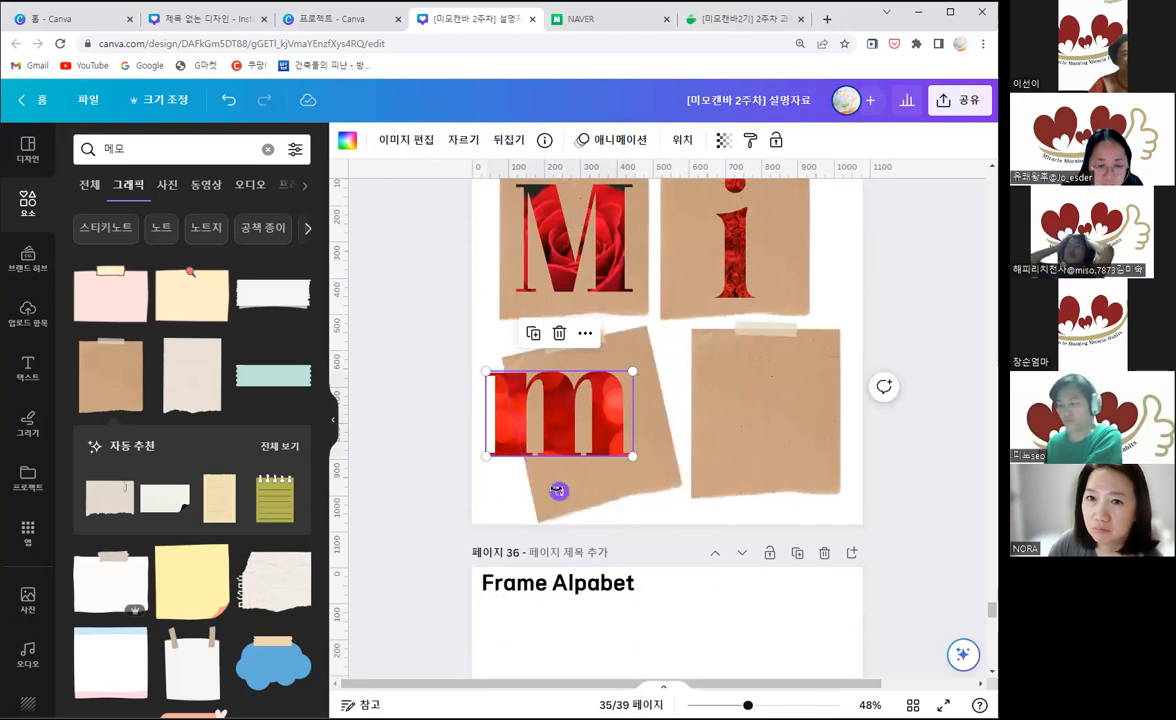
drag(577, 491, 595, 484)
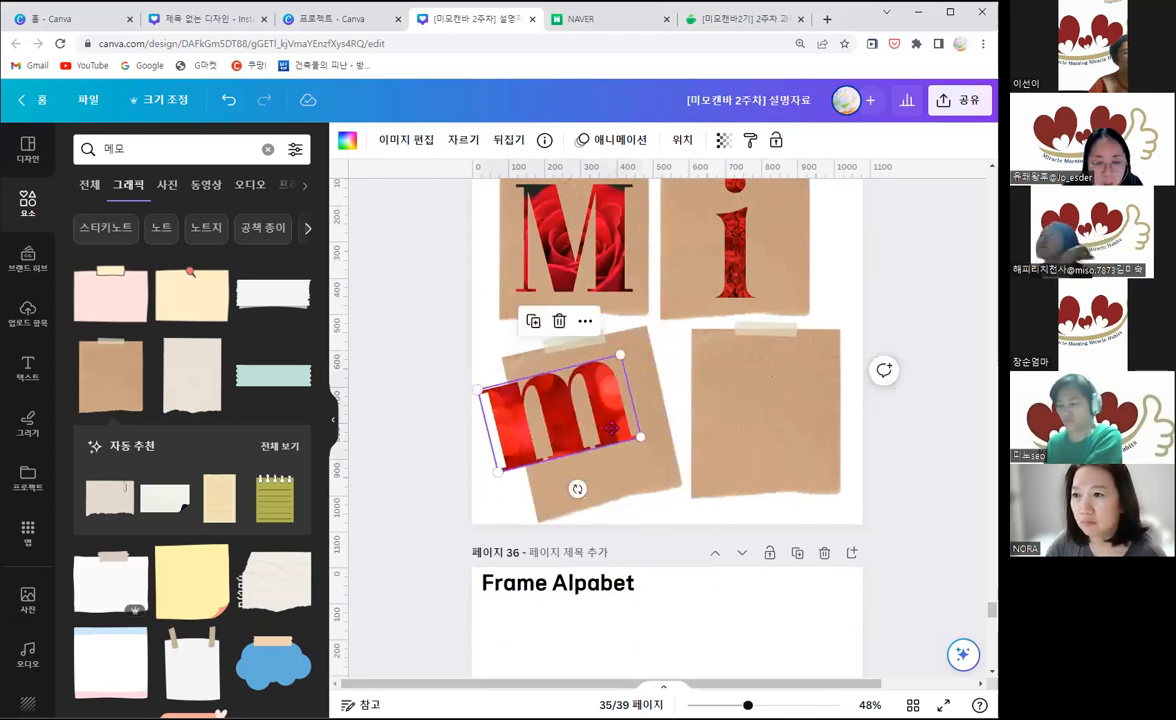
Step: Copy the flower-shaped O from page 34 to page 35, shrink it slightly, and center it on the lower-right memo paper
scroll(709, 491, up, 3)
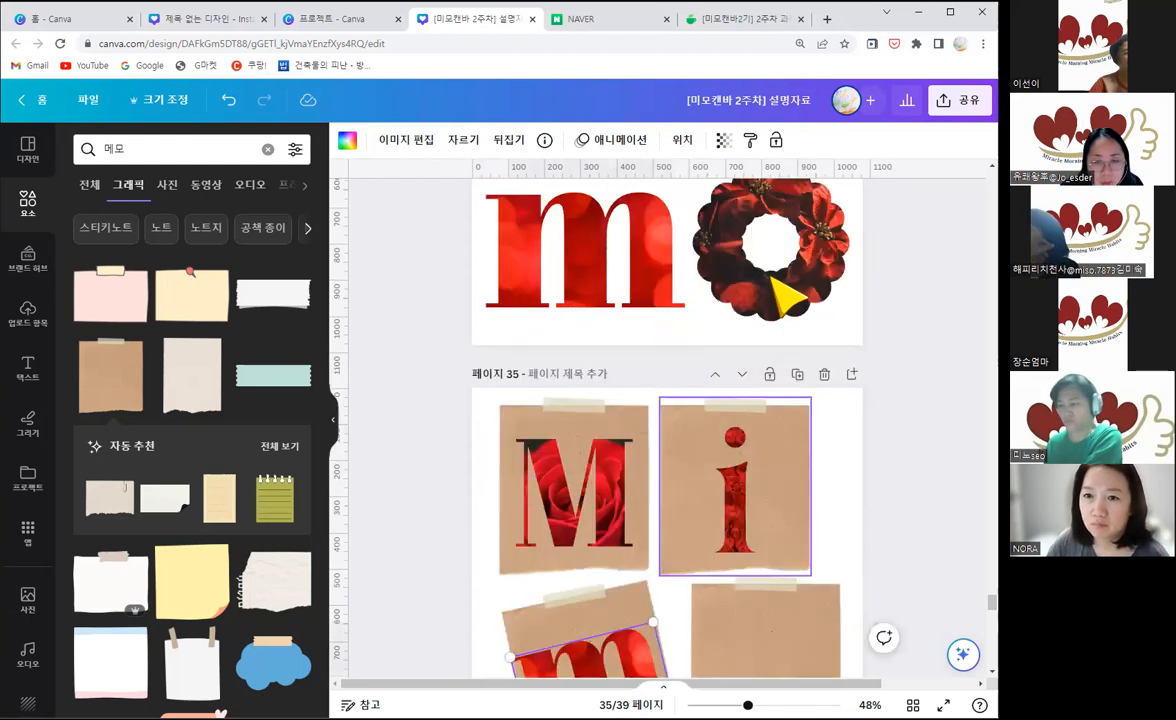
scroll(769, 333, down, 2)
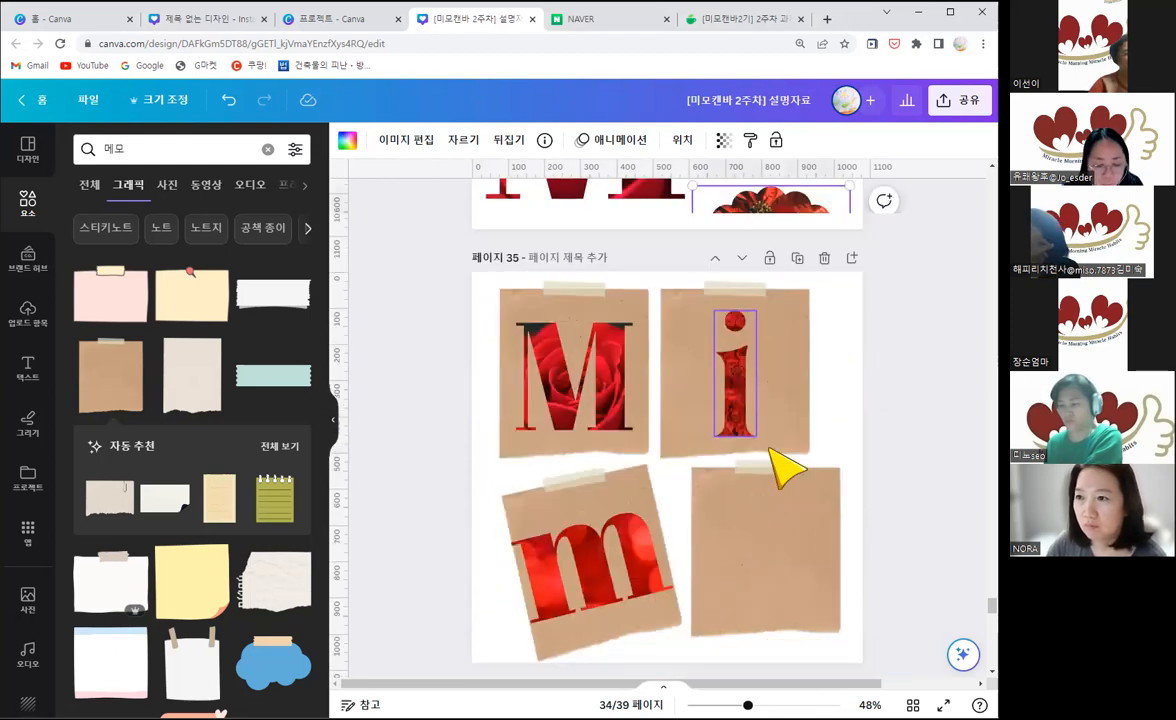
scroll(775, 462, down, 2)
click(775, 462)
key(ctrl+v)
drag(848, 498, 835, 484)
drag(780, 443, 790, 458)
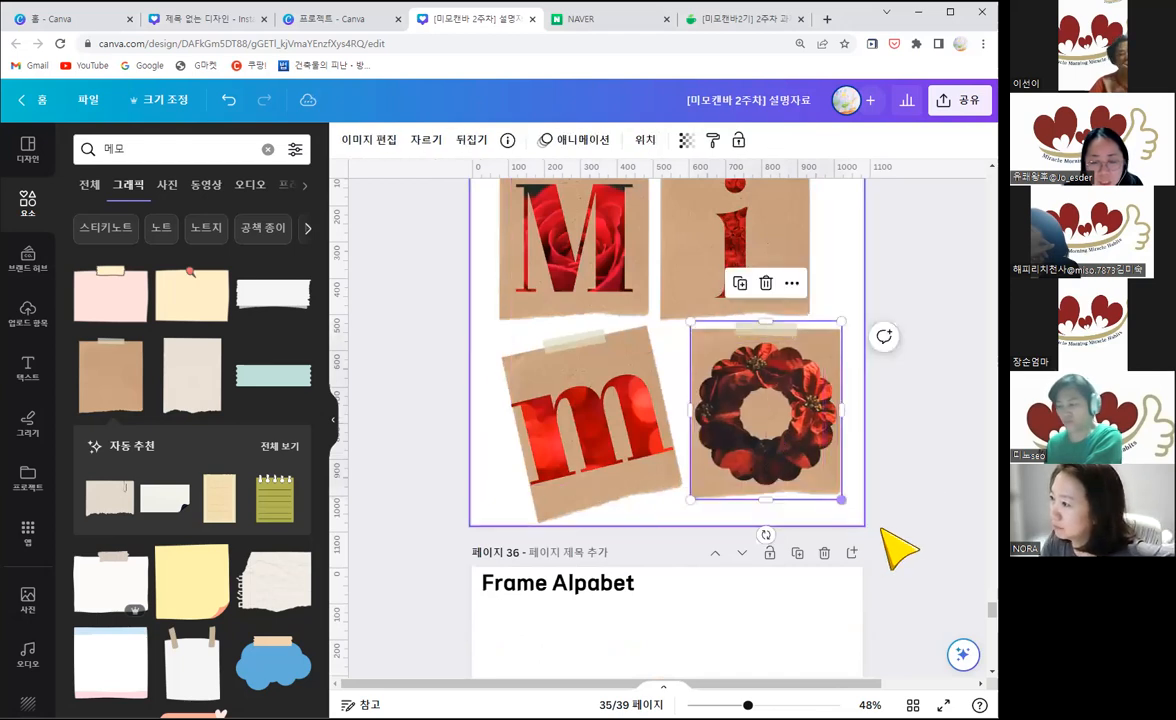
click(880, 513)
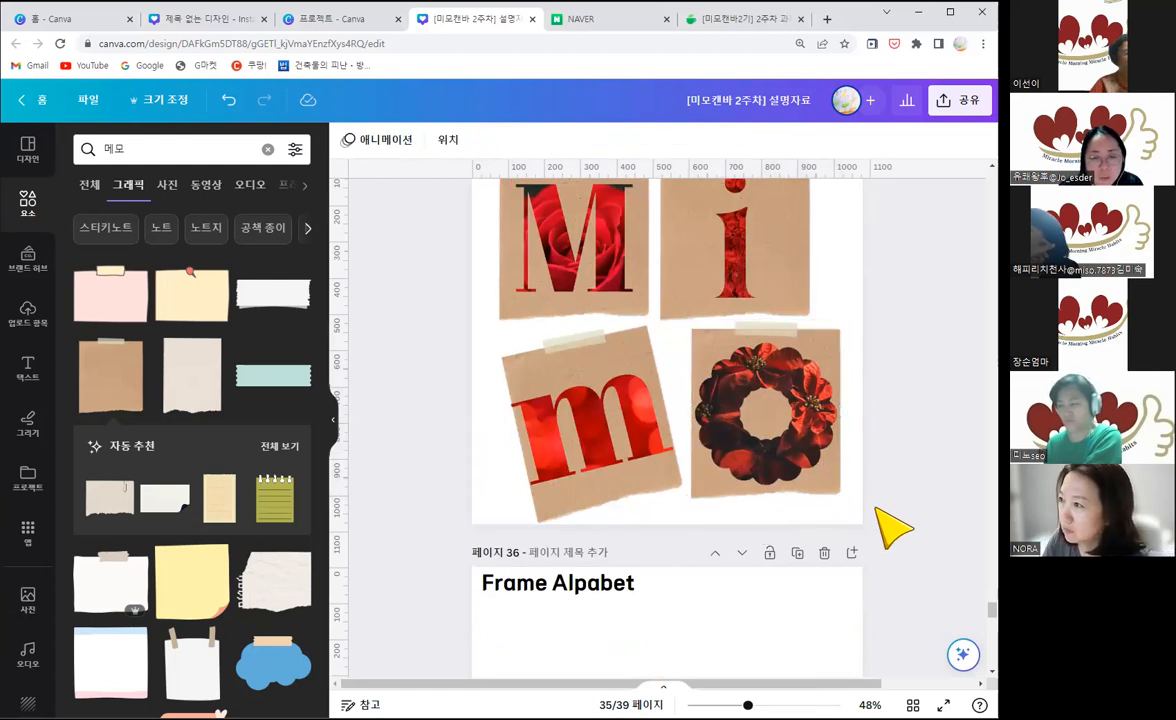
Step: Replace the memo search in the elements library with a search for "m"
scroll(880, 515, up, 3)
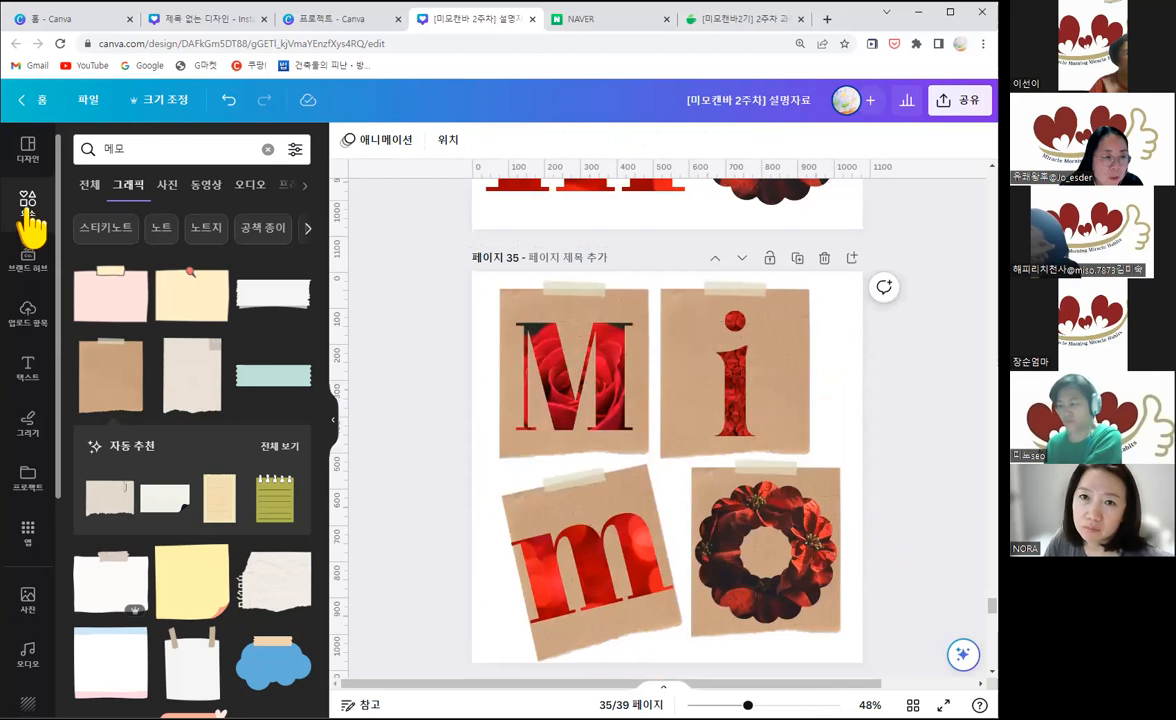
drag(131, 150, 105, 147)
key(BackSpace)
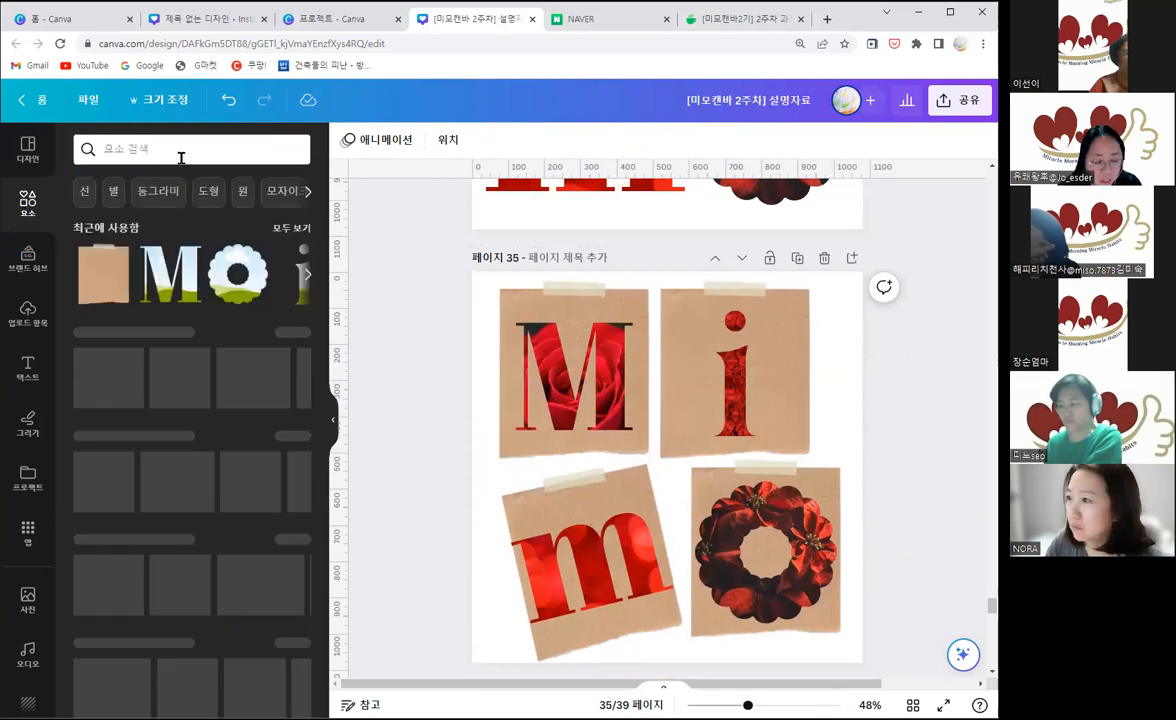
click(181, 157)
text(ㅡ)
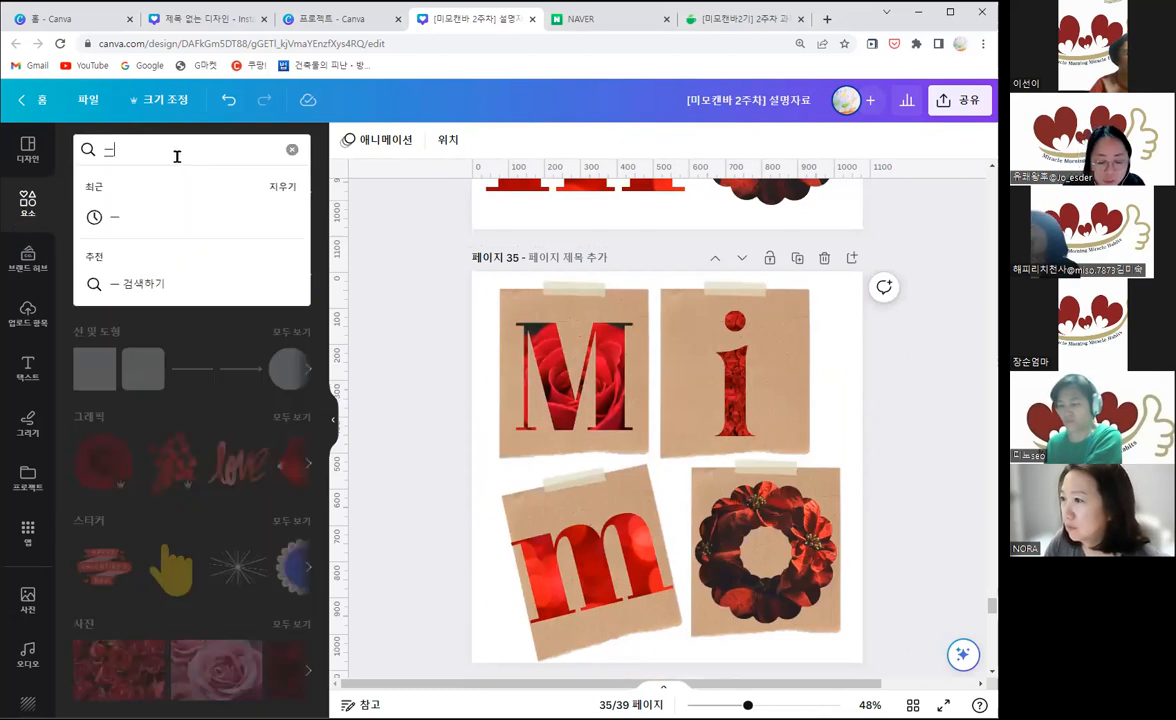
key(BackSpace)
text(ㅡ)
key(Return)
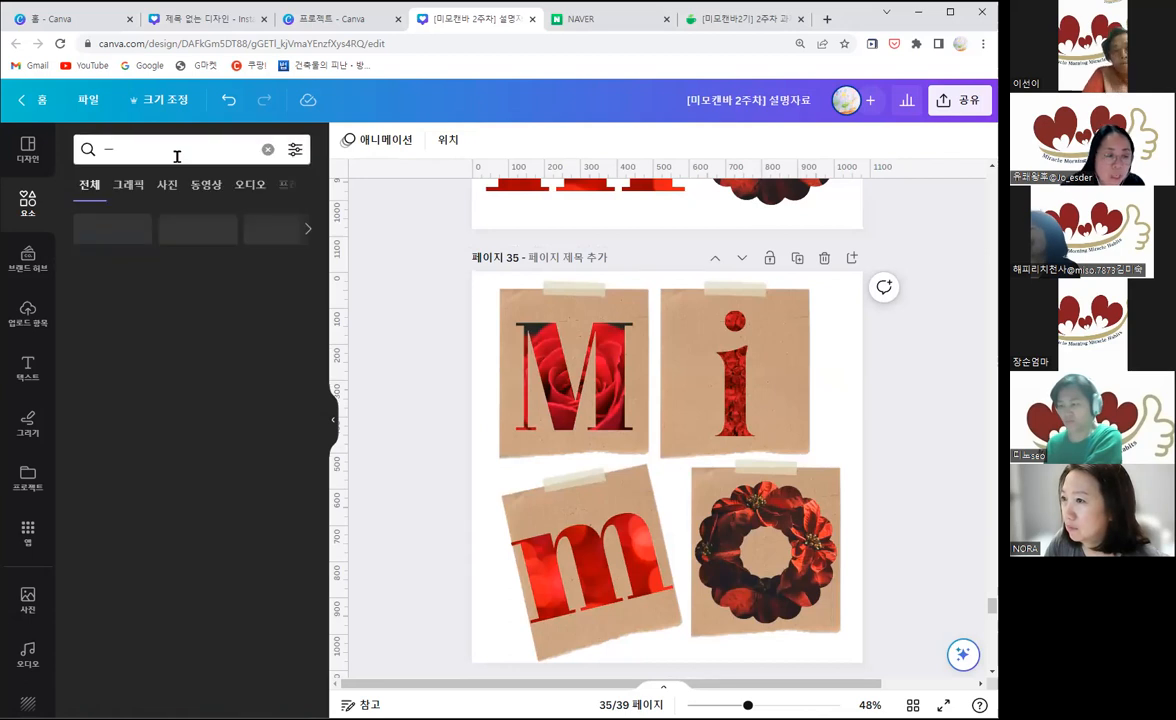
click(177, 156)
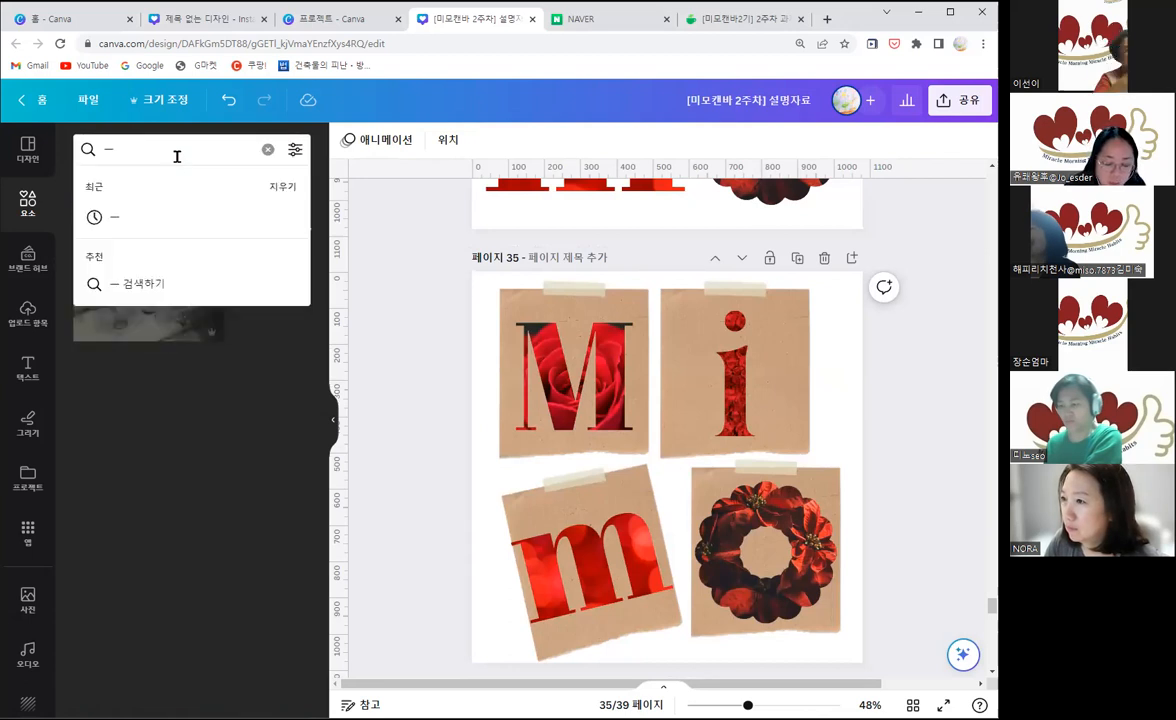
key(BackSpace)
text(m)
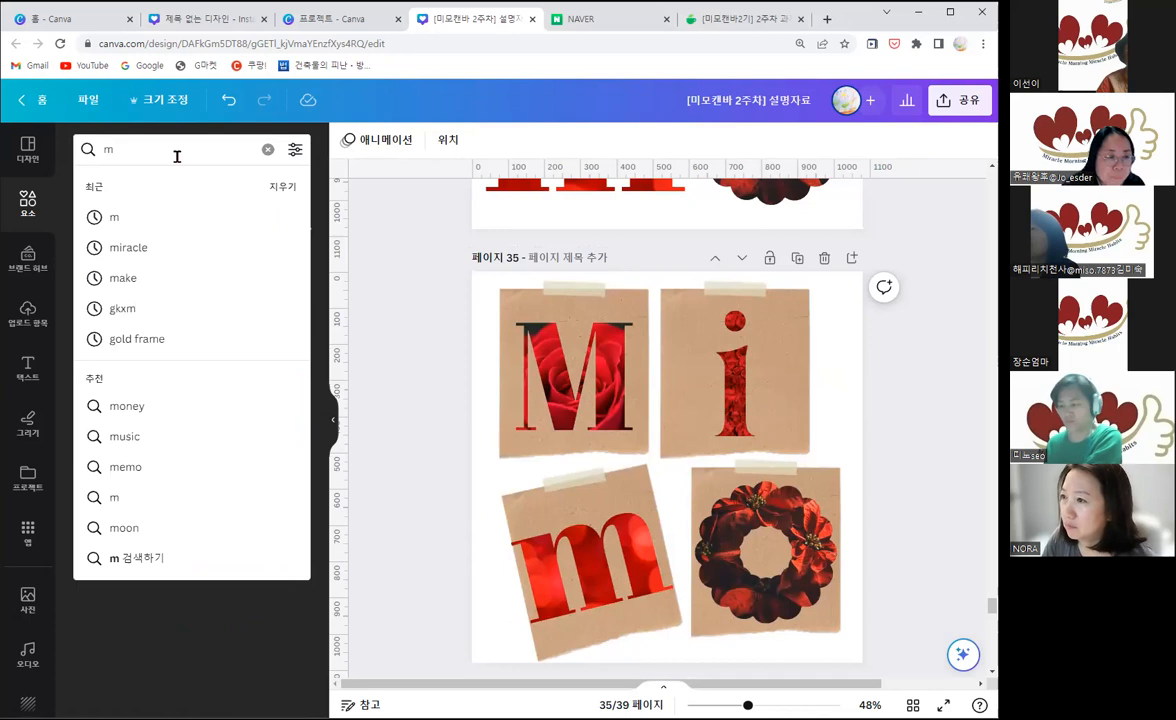
key(Return)
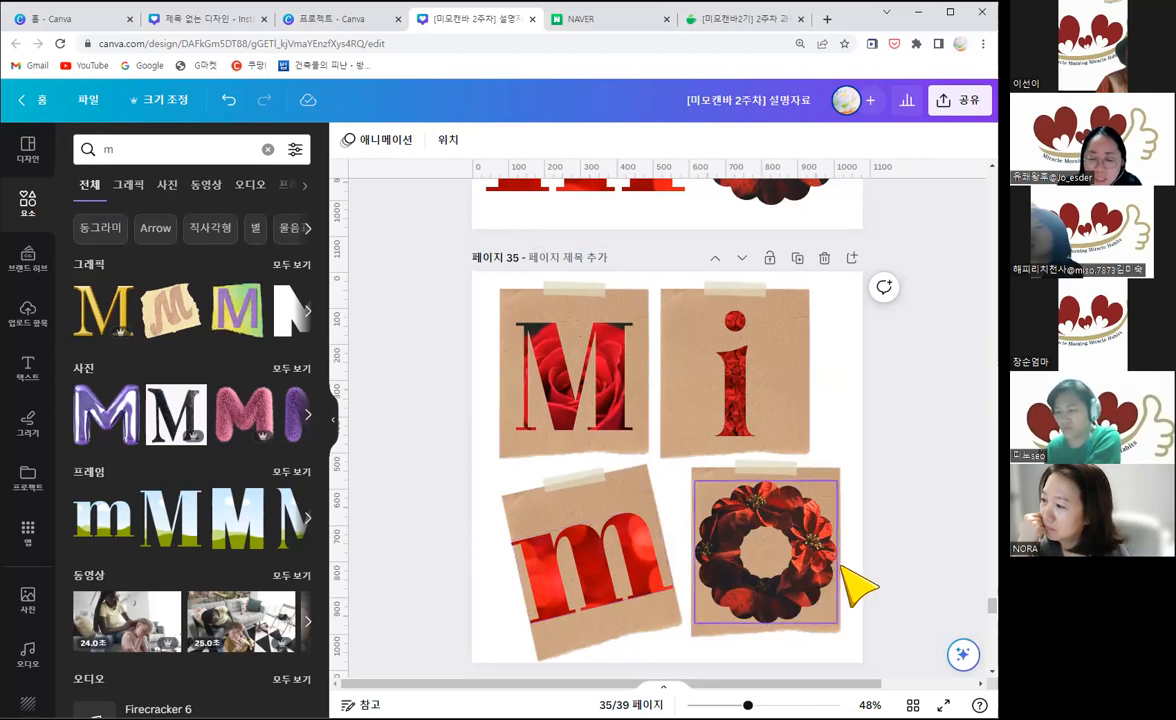
Step: Review the sample MIMO designs backward from page 34 to page 16, comparing the frame, gold floral, star, balloon and fluffy letter styles
scroll(648, 478, up, 1)
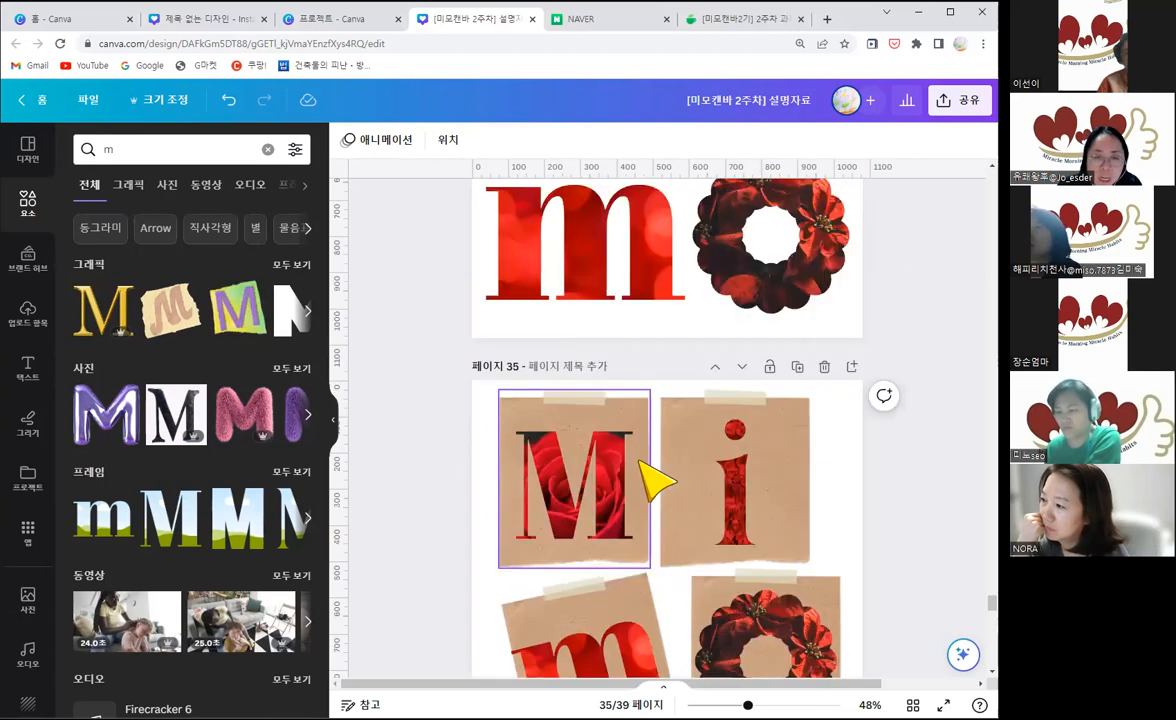
scroll(650, 480, up, 5)
scroll(648, 476, up, 5)
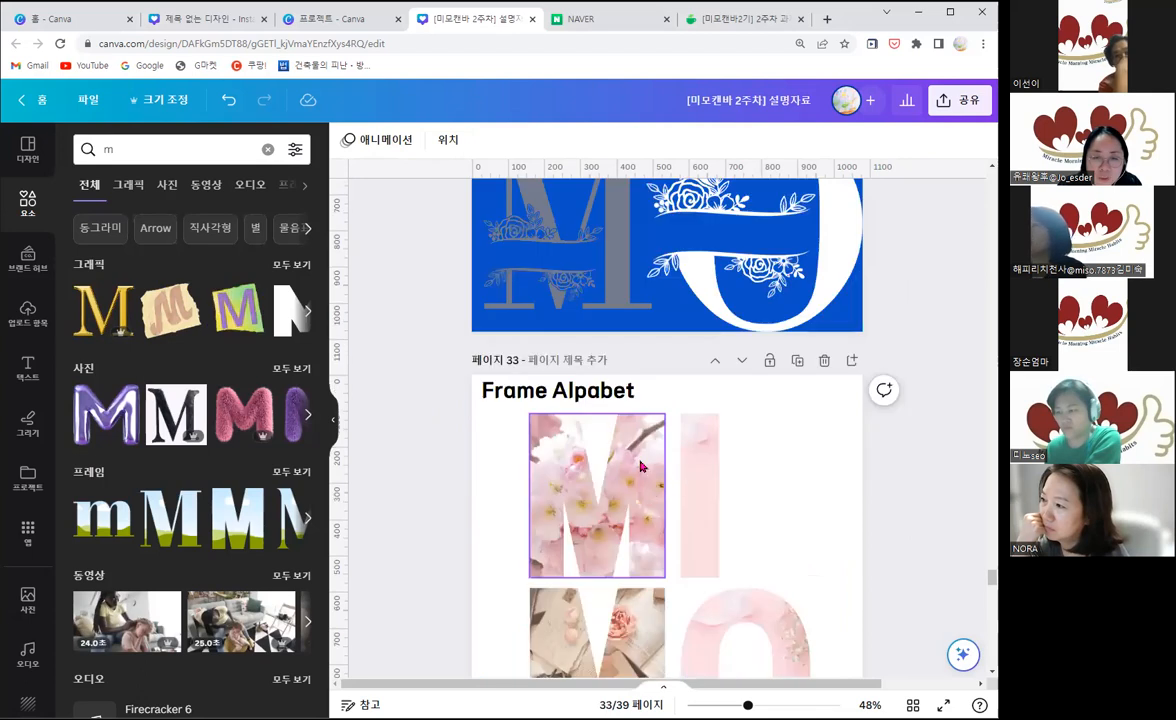
scroll(643, 470, up, 5)
scroll(643, 470, up, 5)
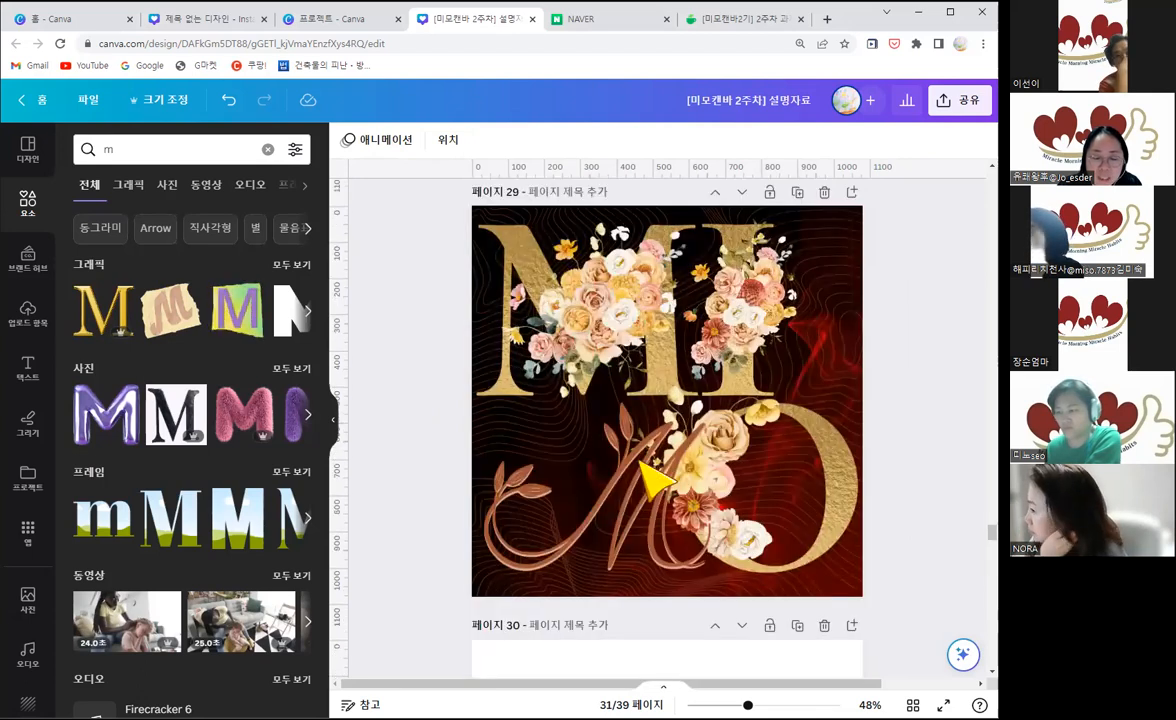
scroll(643, 468, up, 5)
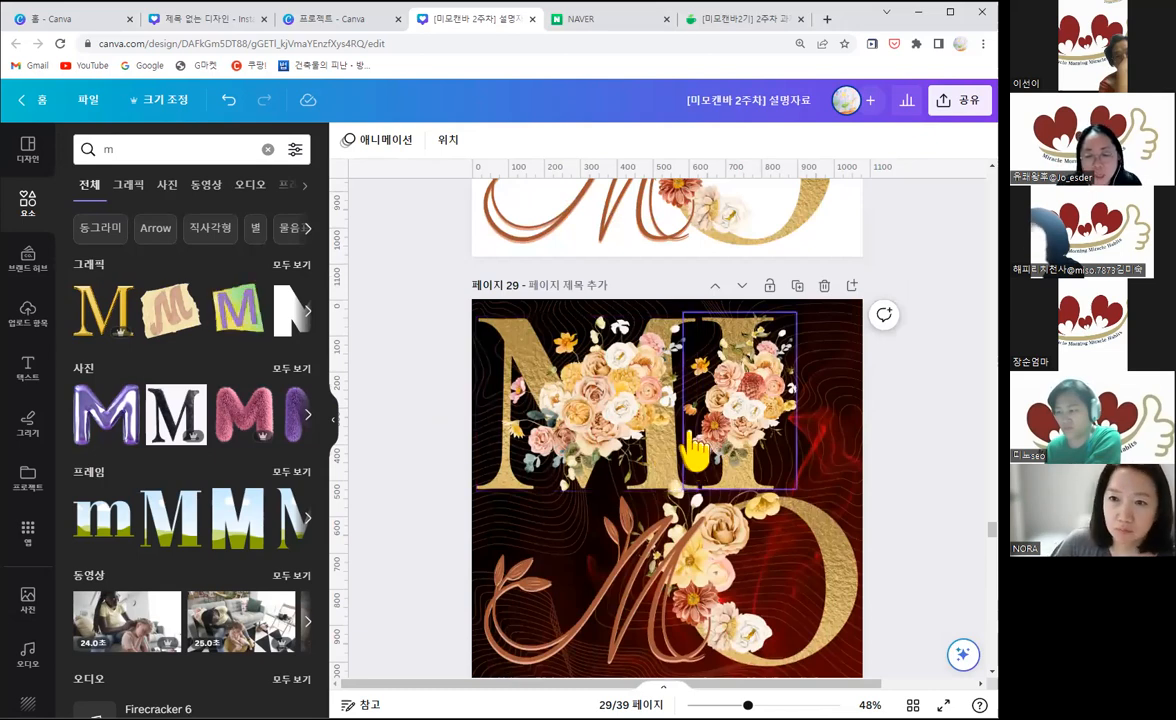
scroll(696, 451, down, 1)
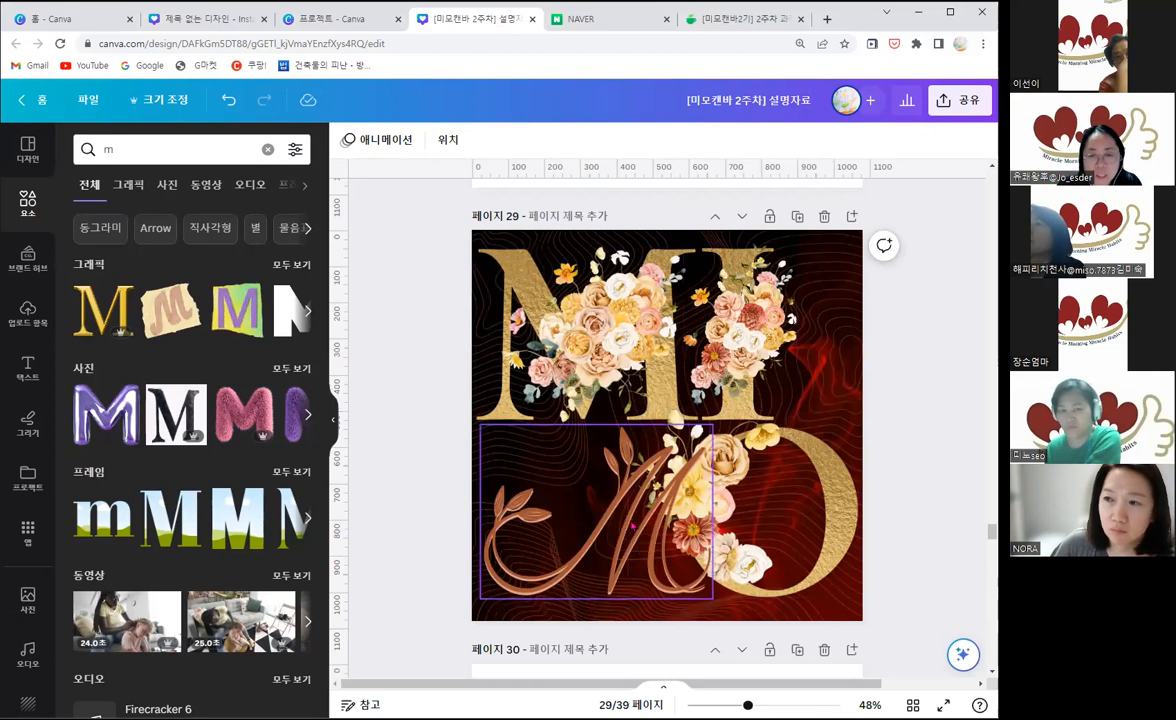
scroll(634, 540, up, 5)
scroll(630, 517, up, 15)
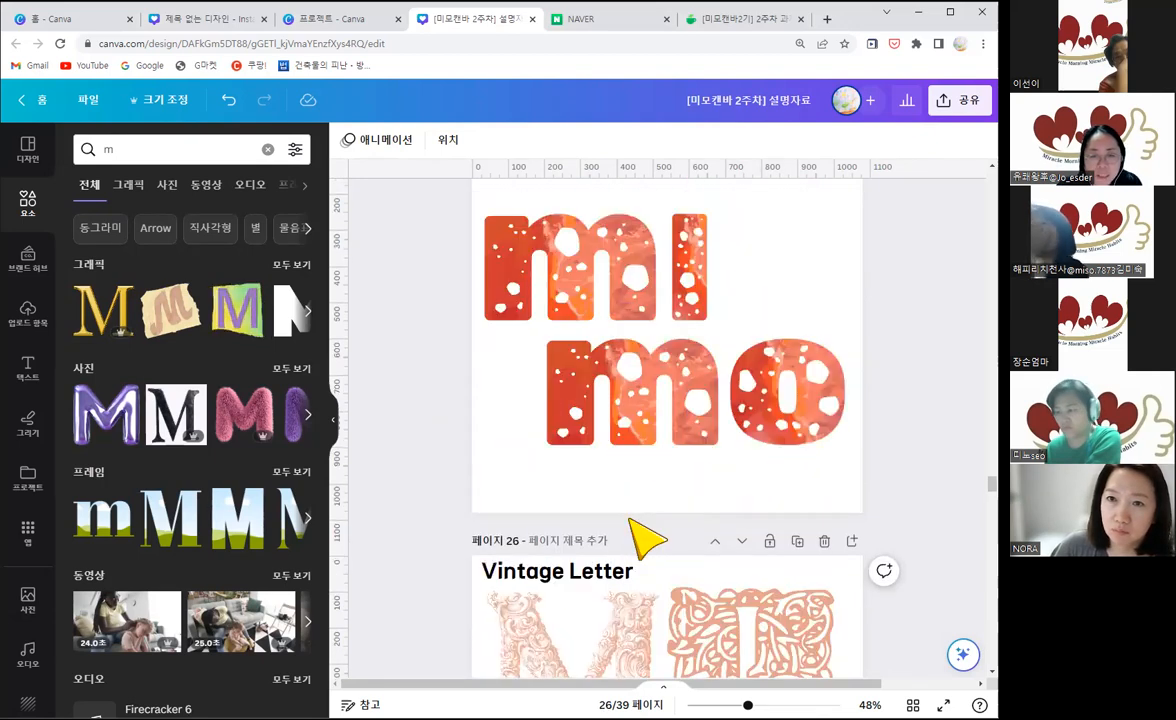
scroll(645, 540, up, 5)
scroll(645, 540, up, 20)
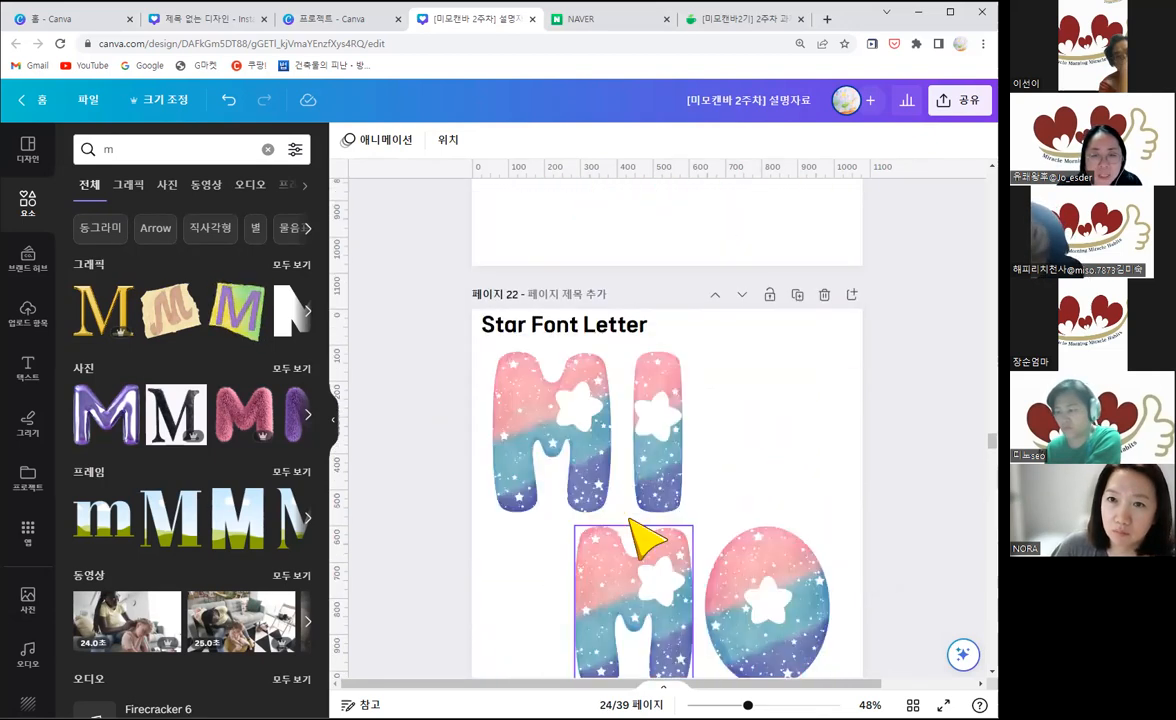
scroll(645, 540, up, 15)
scroll(640, 500, up, 10)
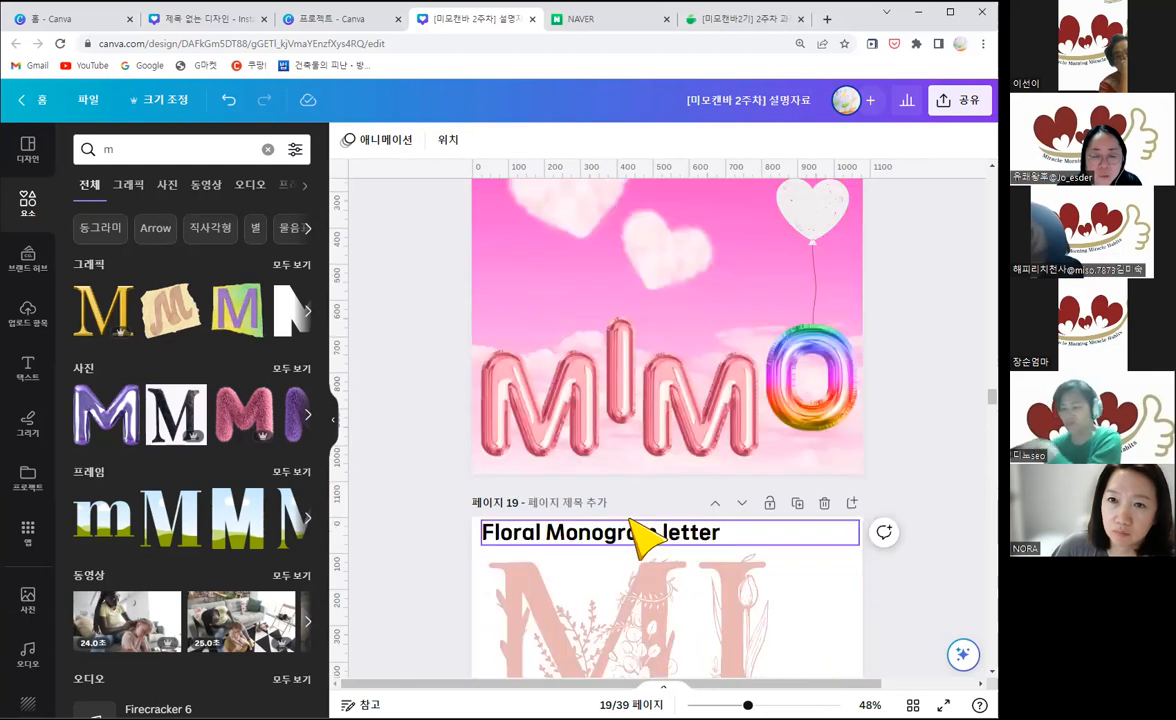
scroll(580, 450, up, 1)
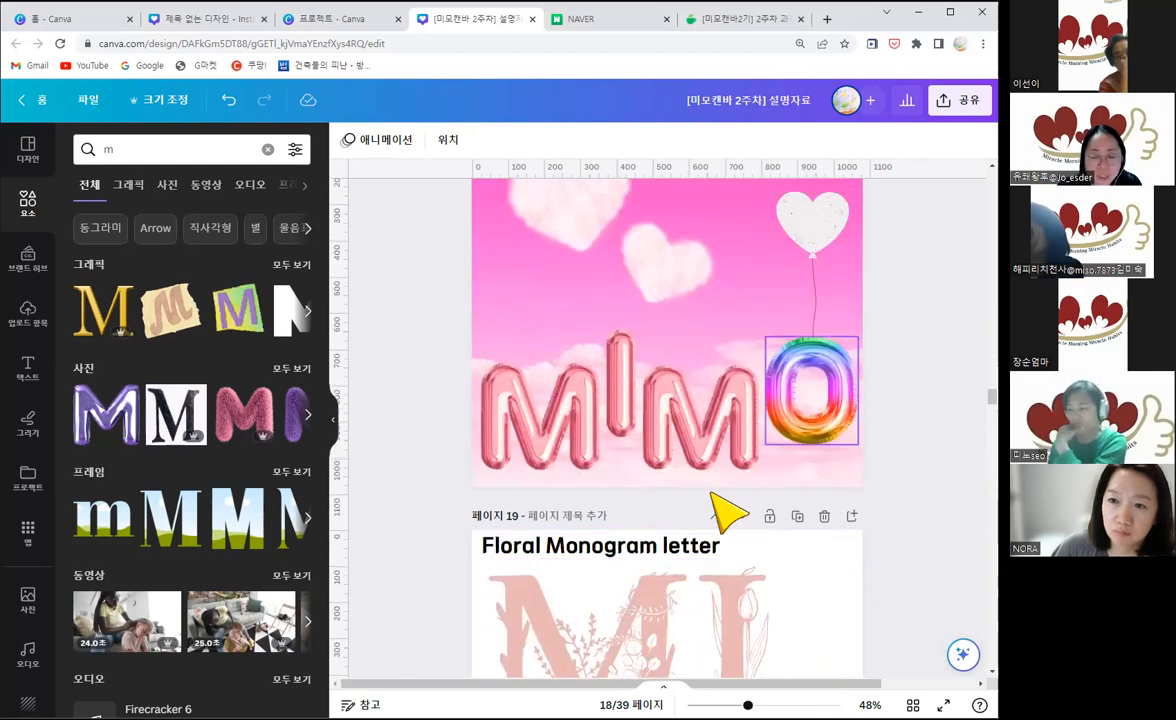
scroll(726, 475, up, 2)
scroll(727, 512, up, 6)
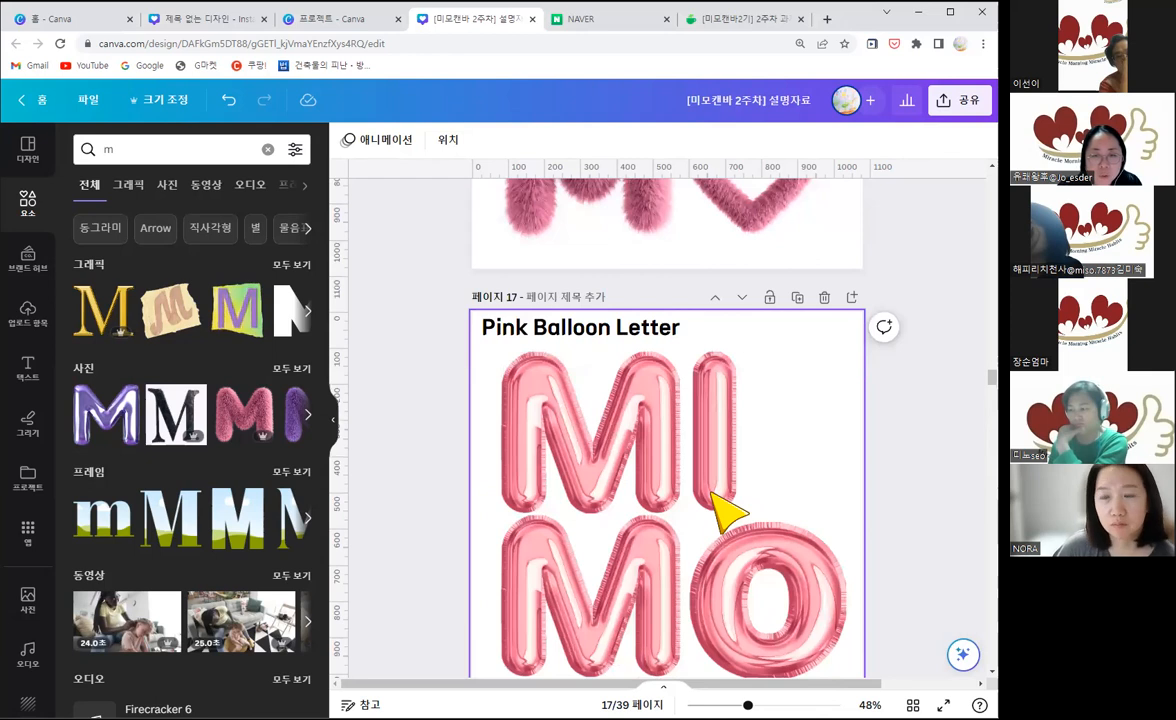
scroll(727, 512, up, 3)
scroll(735, 450, up, 1)
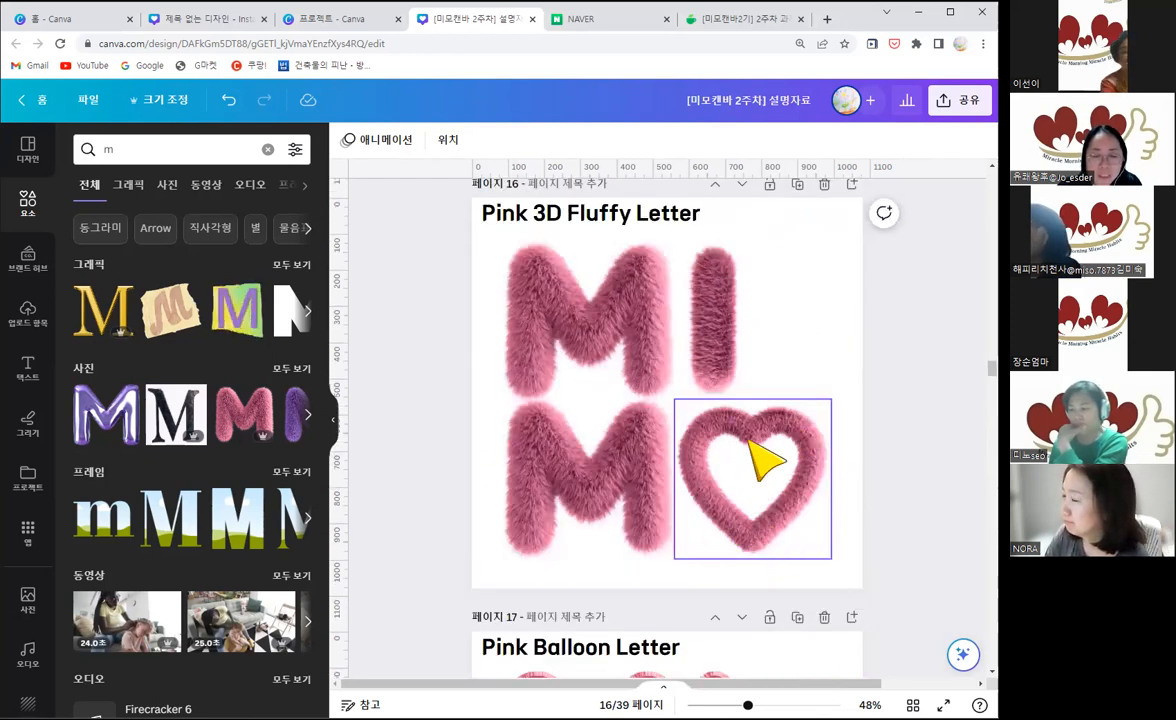
Step: Review the sample MIMO designs backward from page 16 to page 13, comparing the Christmas, 3D gradient and pink paper-cut letter styles
scroll(748, 500, up, 3)
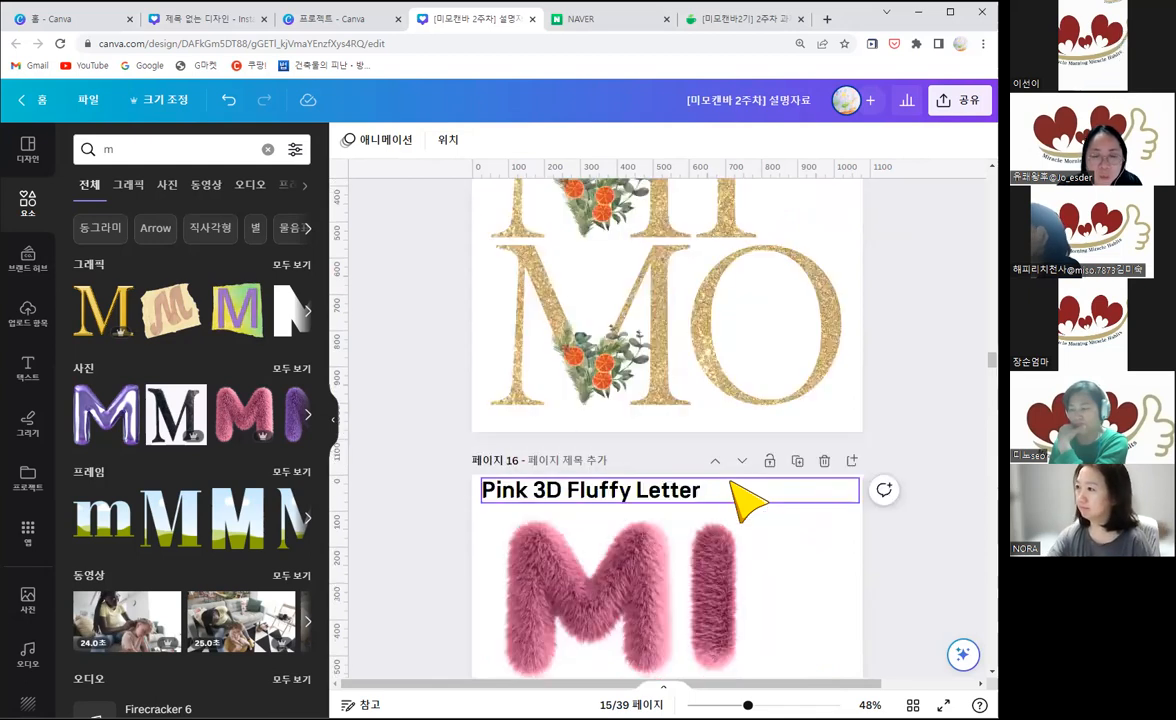
scroll(748, 500, up, 1)
scroll(748, 500, up, 3)
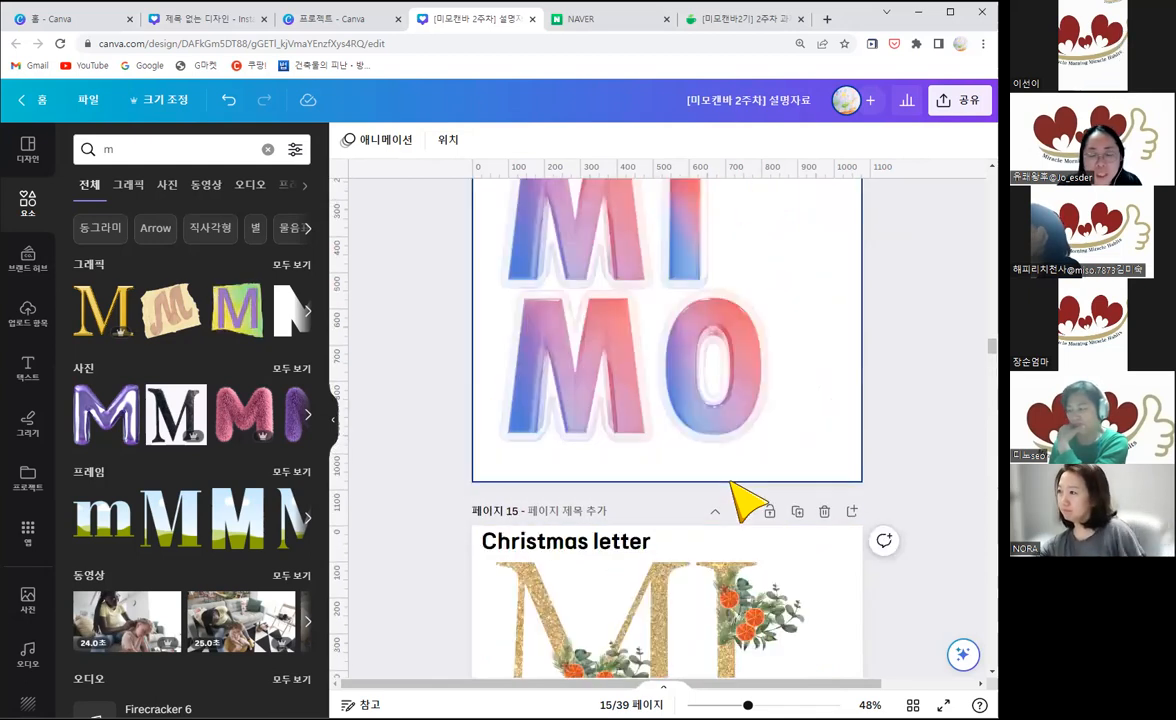
scroll(748, 500, up, 2)
scroll(748, 500, up, 3)
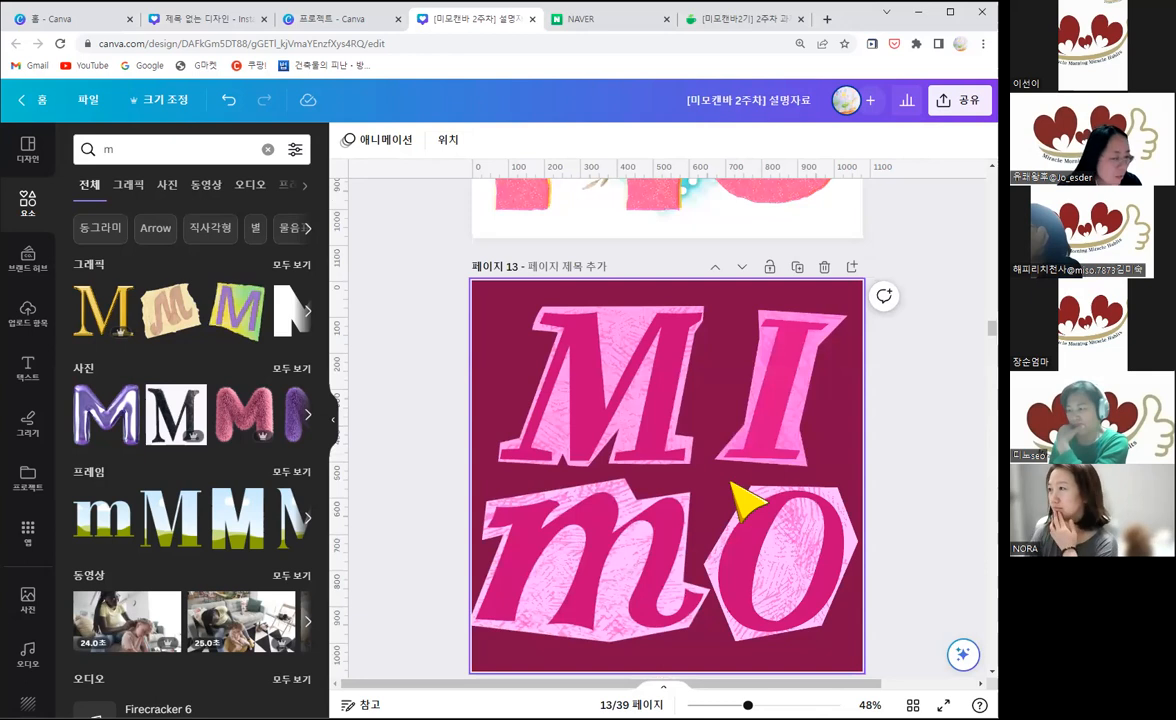
scroll(748, 500, down, 1)
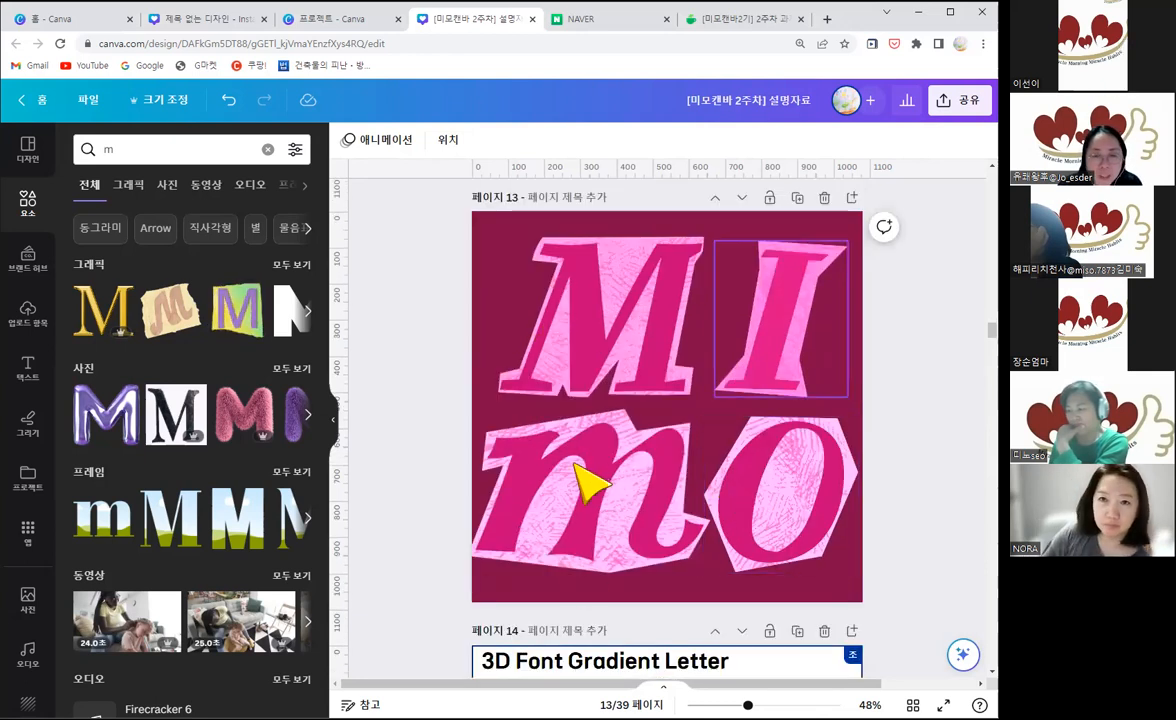
scroll(645, 370, up, 1)
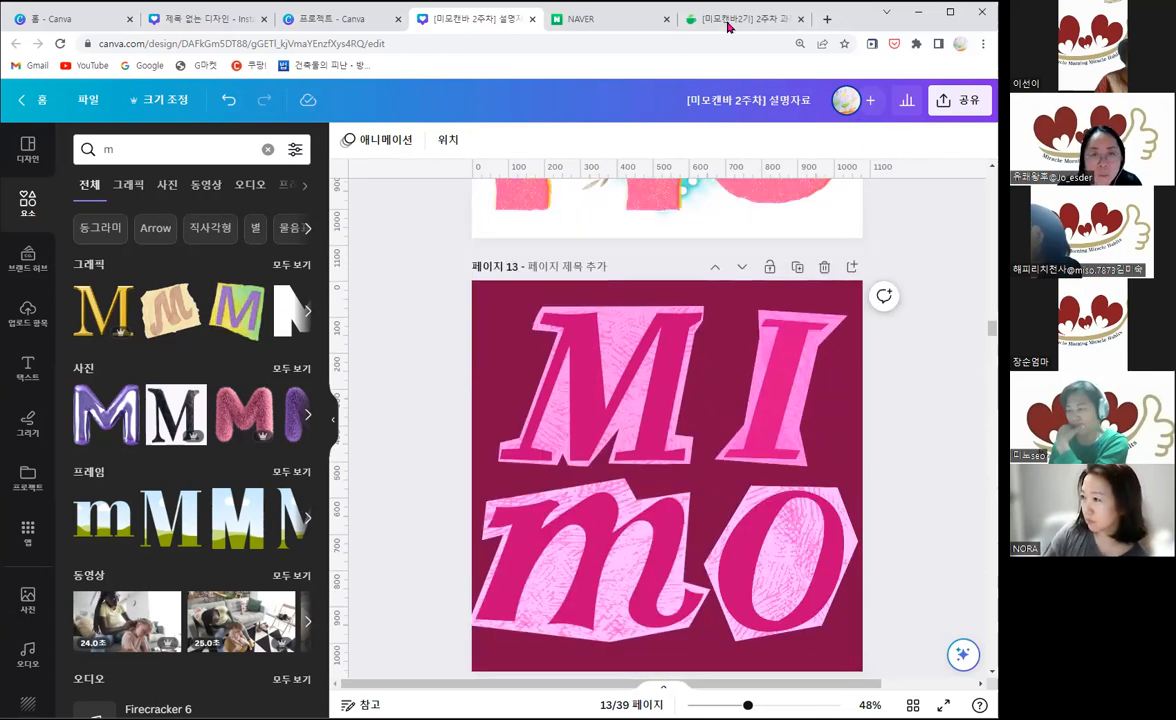
Step: Switch to the Naver Cafe page, open the week-2 MIMO assignment post and go to its comments with the sample design link
key(ctrl+Tab)
key(ctrl+Tab)
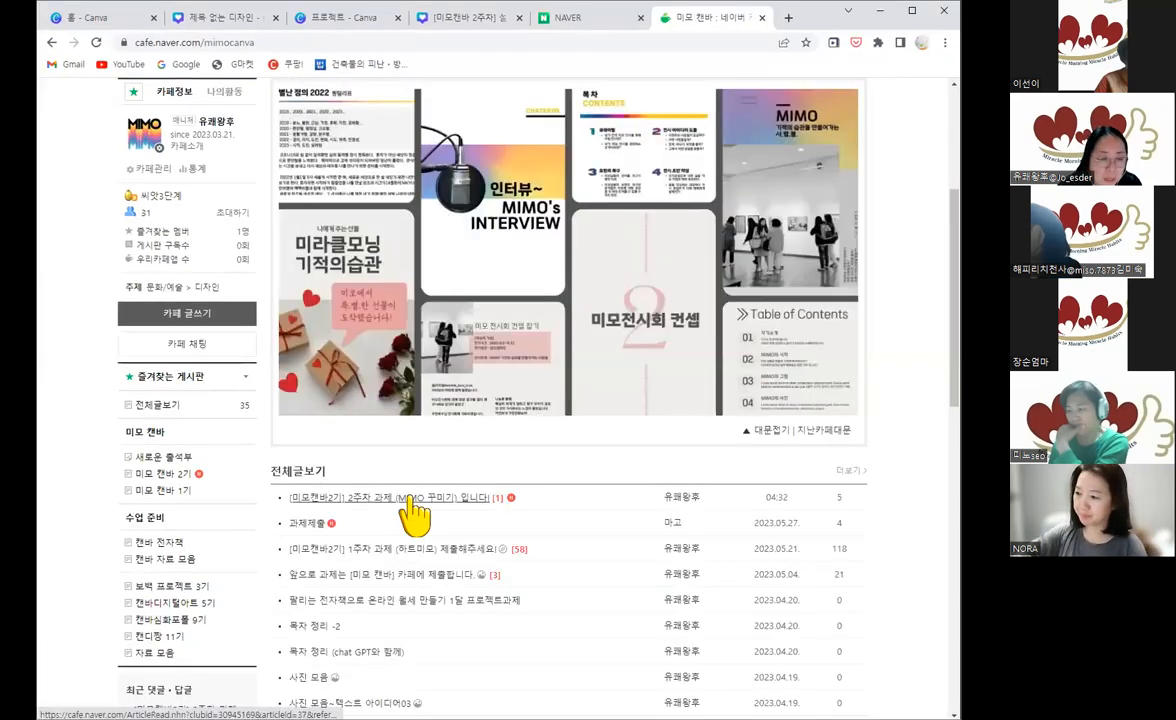
click(410, 498)
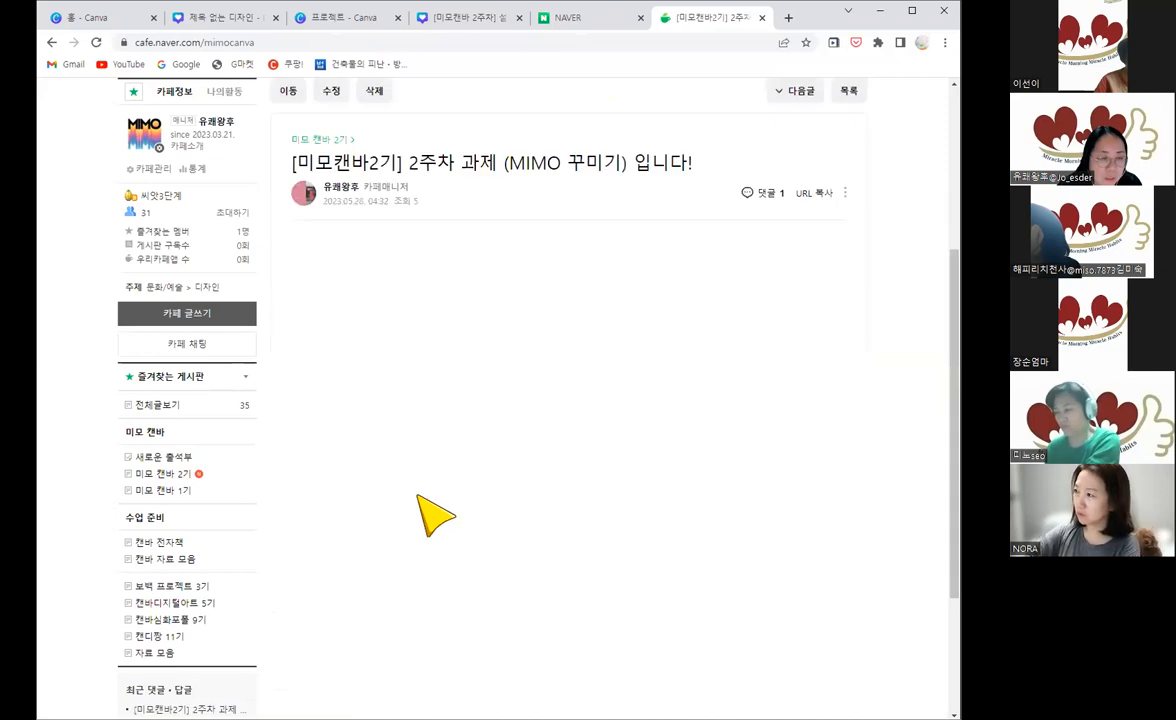
scroll(450, 440, down, 5)
scroll(467, 489, down, 4)
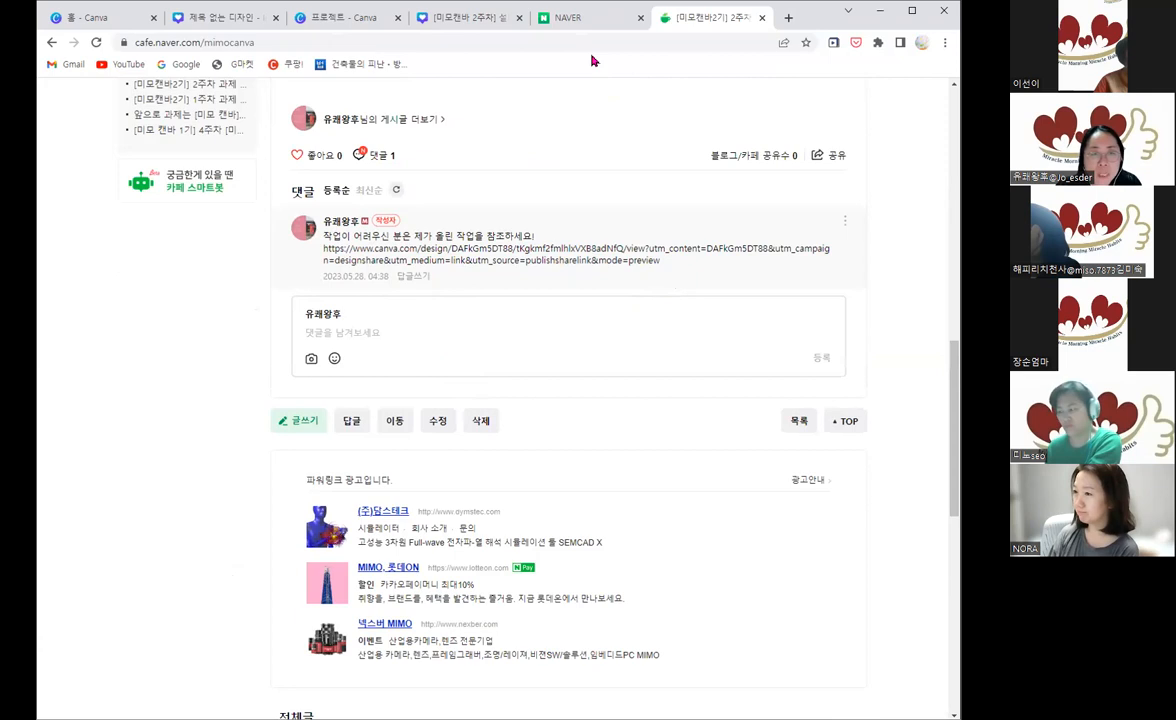
Step: Return to the MIMO design in Canva, collapse the elements library and make the browser window slightly narrower
click(468, 18)
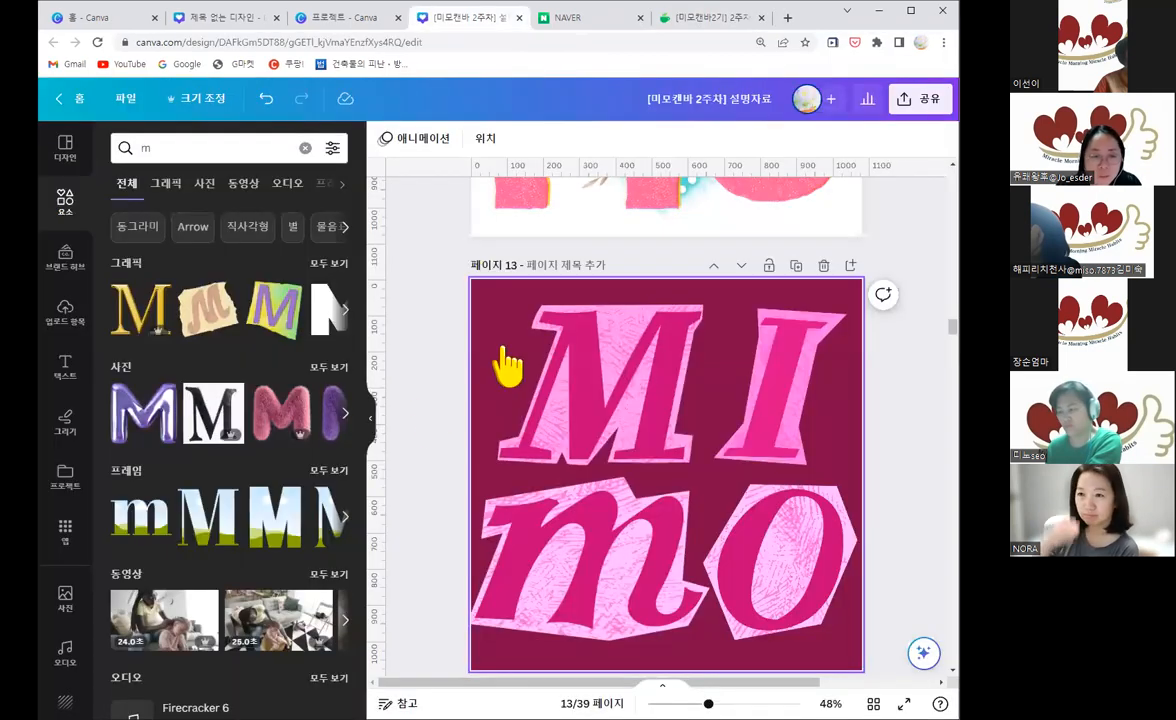
click(376, 438)
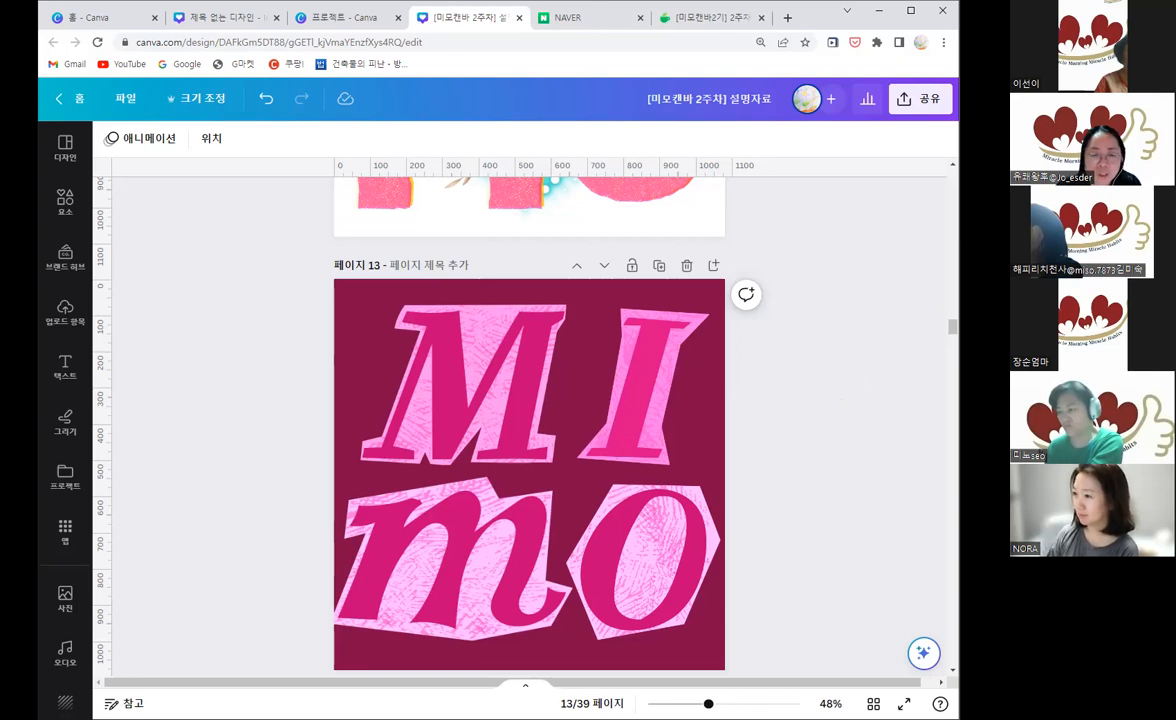
drag(959, 327, 948, 327)
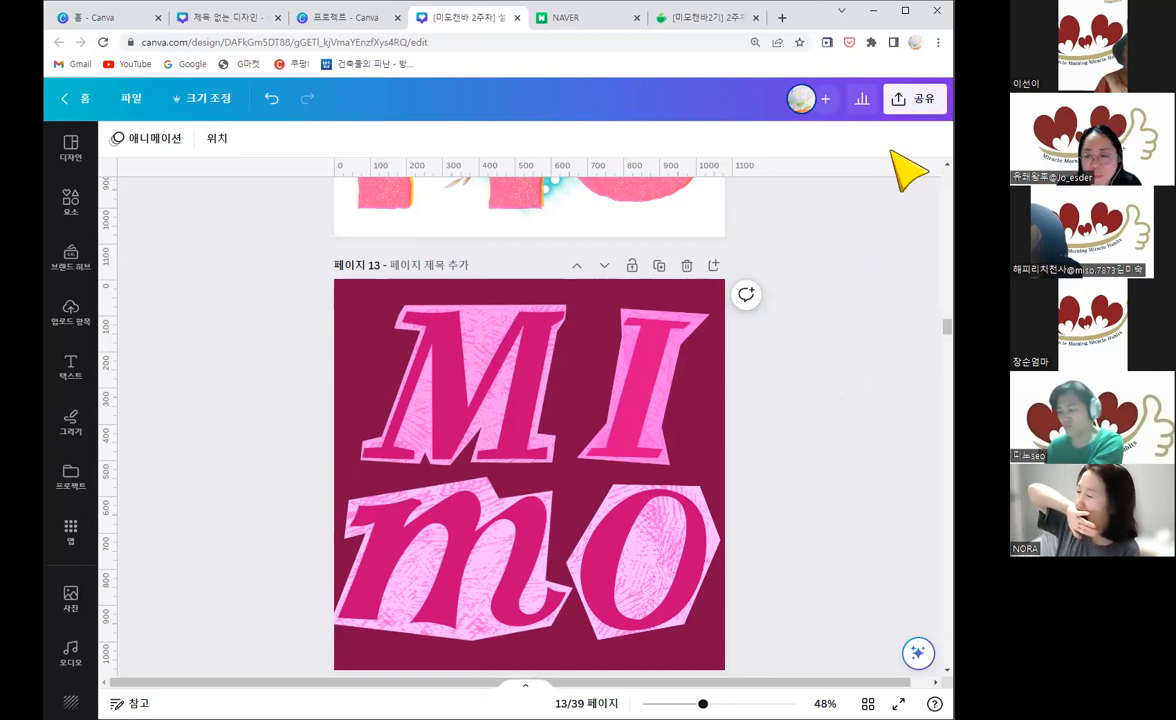
Step: Copy the design's template link from the sharing options
click(920, 99)
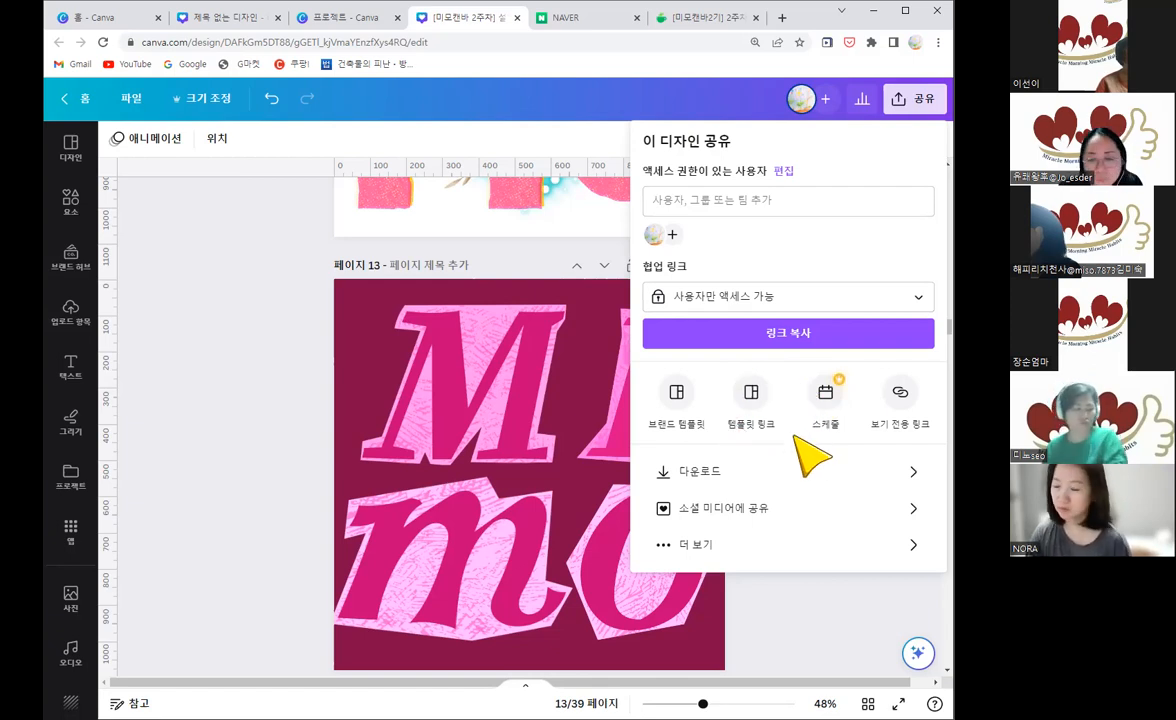
click(752, 395)
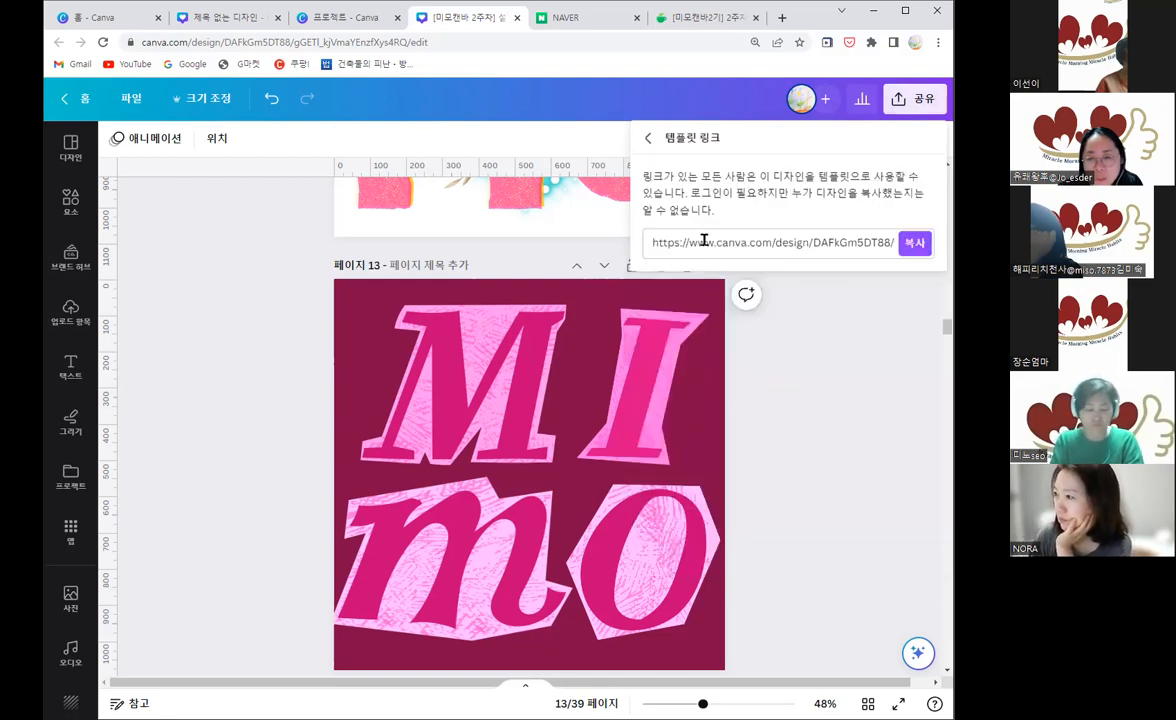
click(915, 245)
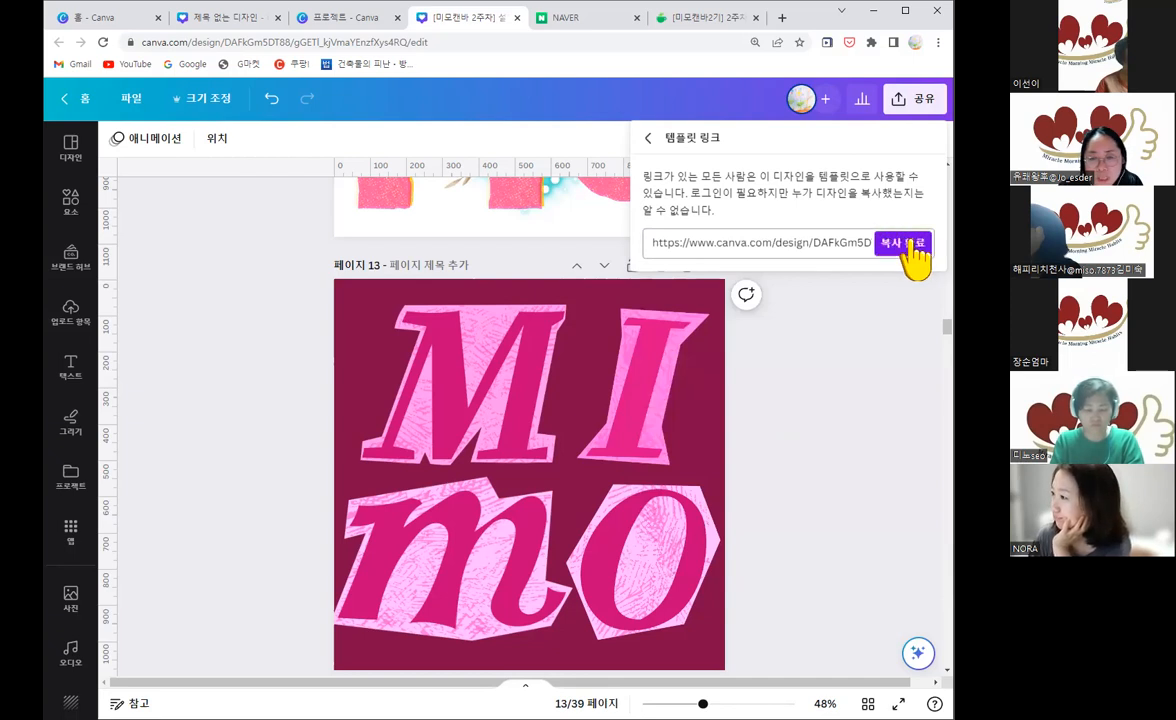
Step: Switch to the Naver Cafe assignment post and paste the copied template link into a new comment
click(715, 25)
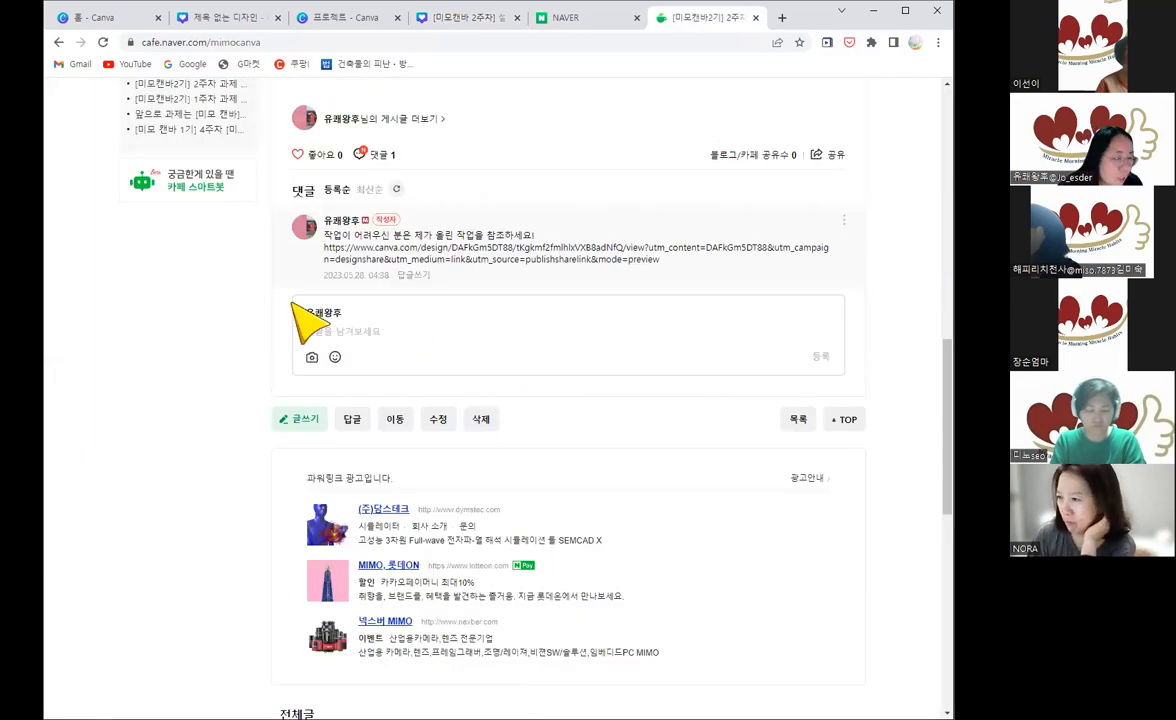
click(367, 331)
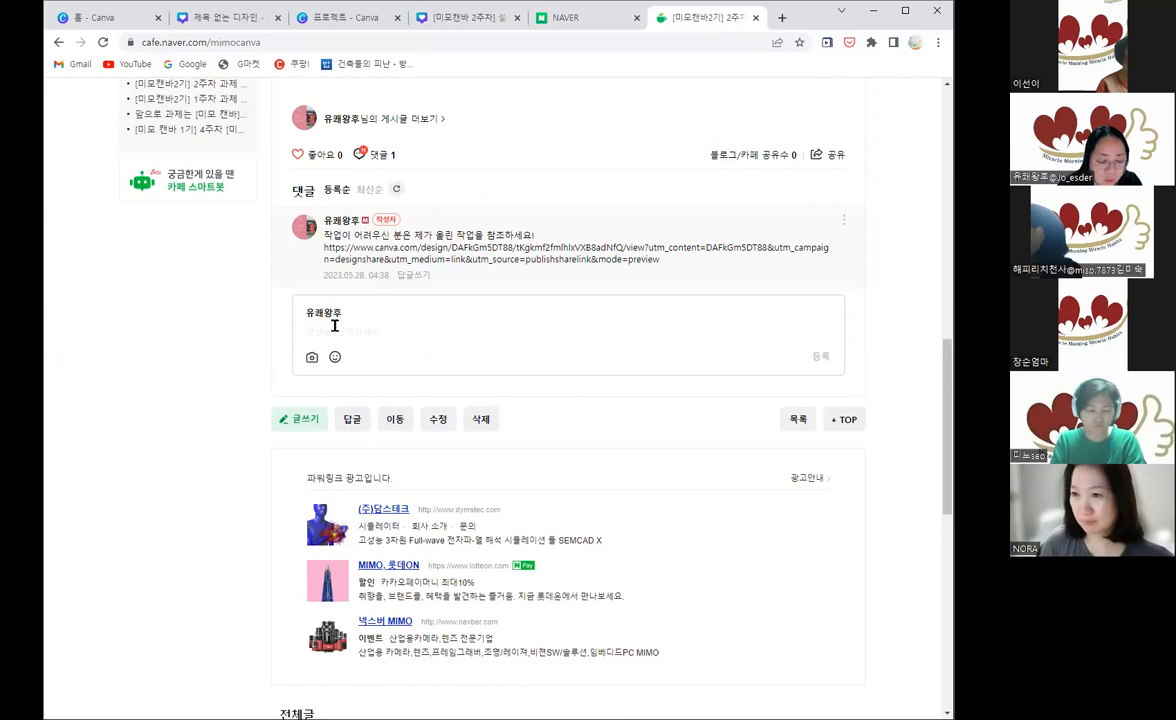
right_click(336, 328)
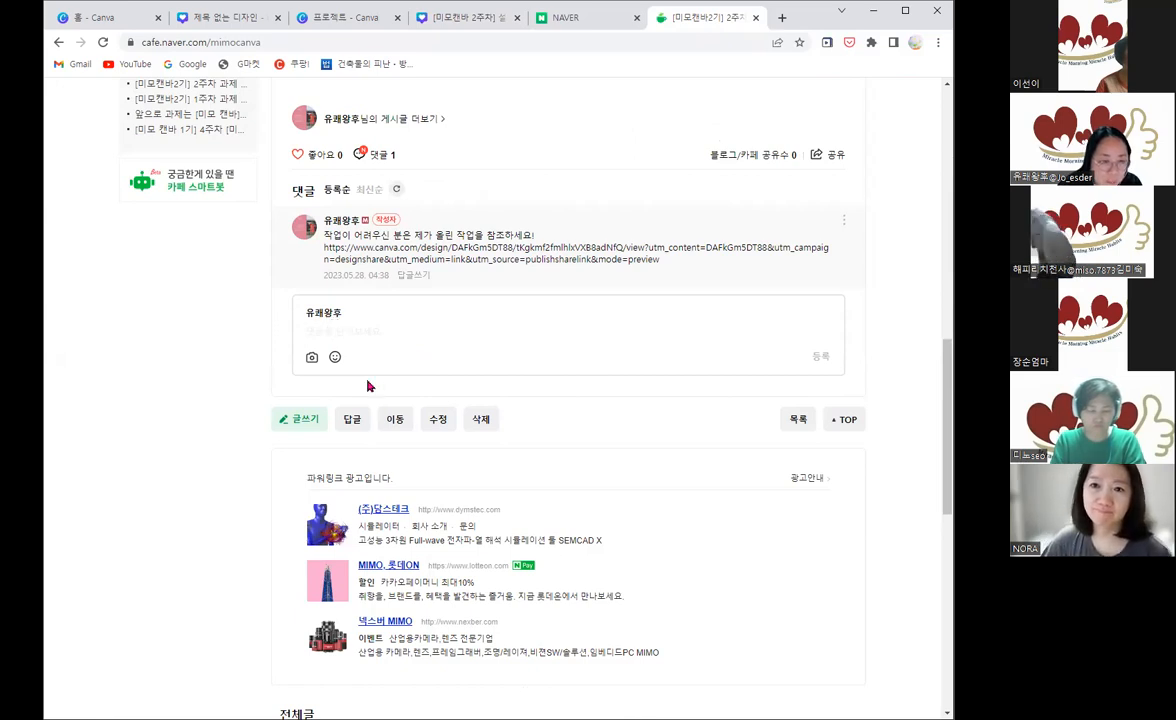
click(369, 432)
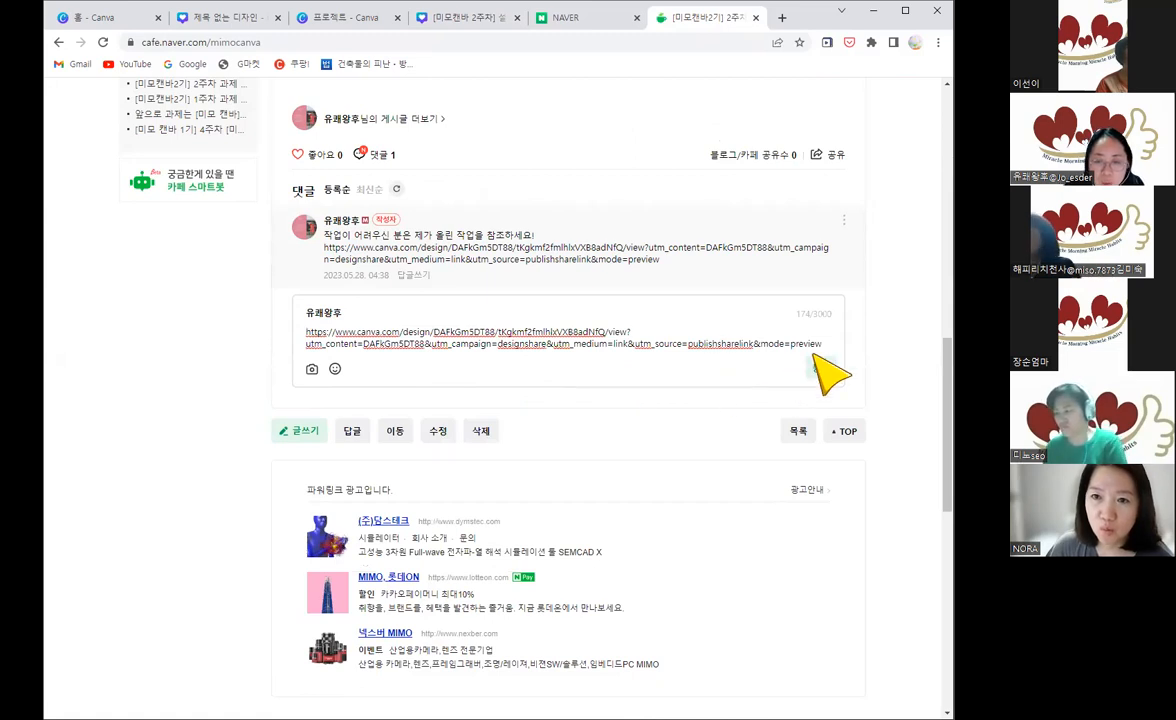
Step: Highlight the mode value "preview" at the end of the pasted template link to point it out
drag(822, 344, 788, 343)
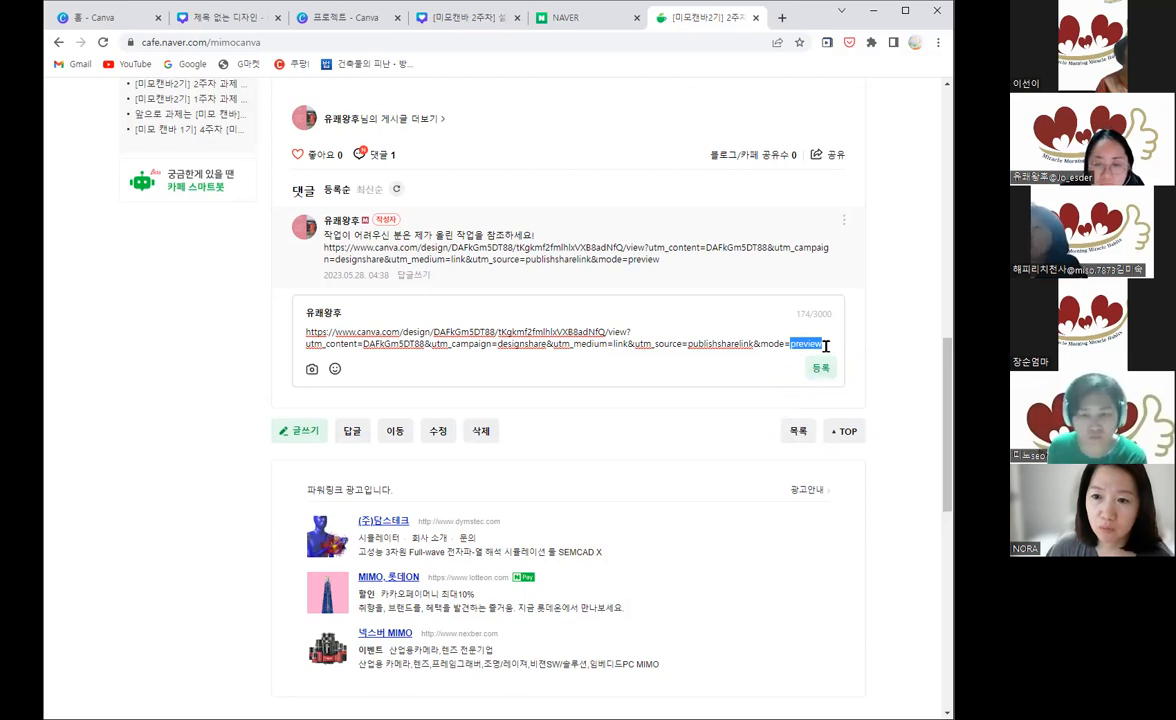
drag(829, 344, 788, 344)
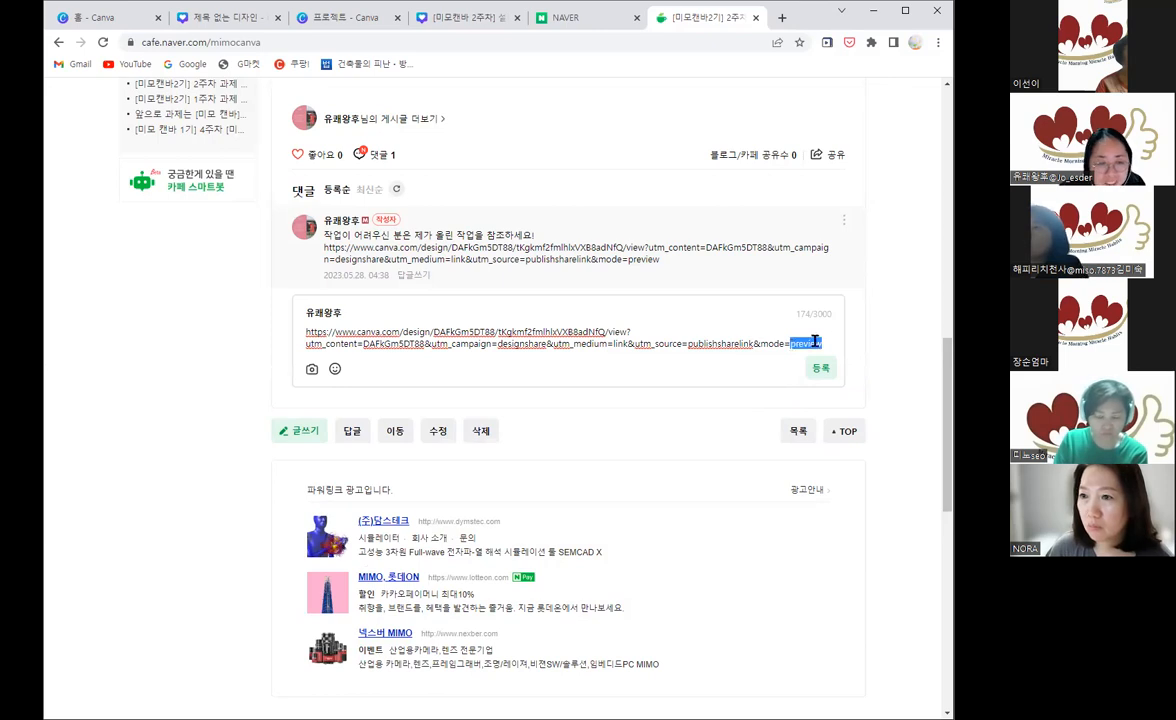
click(830, 344)
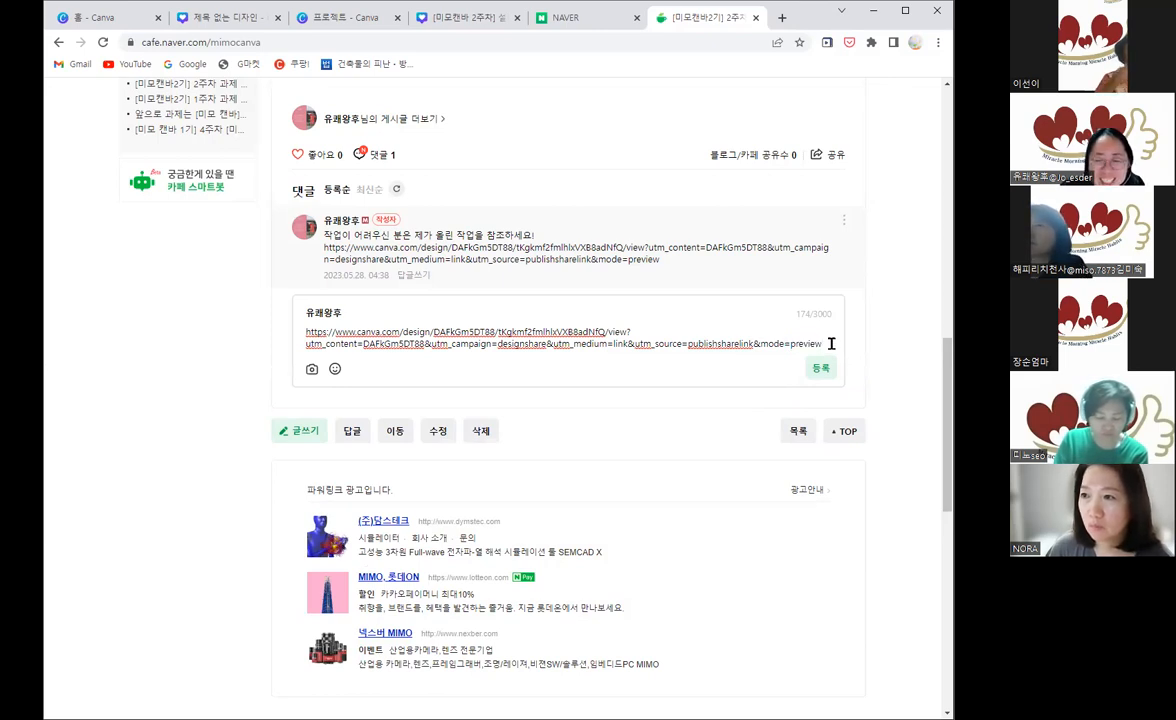
drag(830, 344, 789, 344)
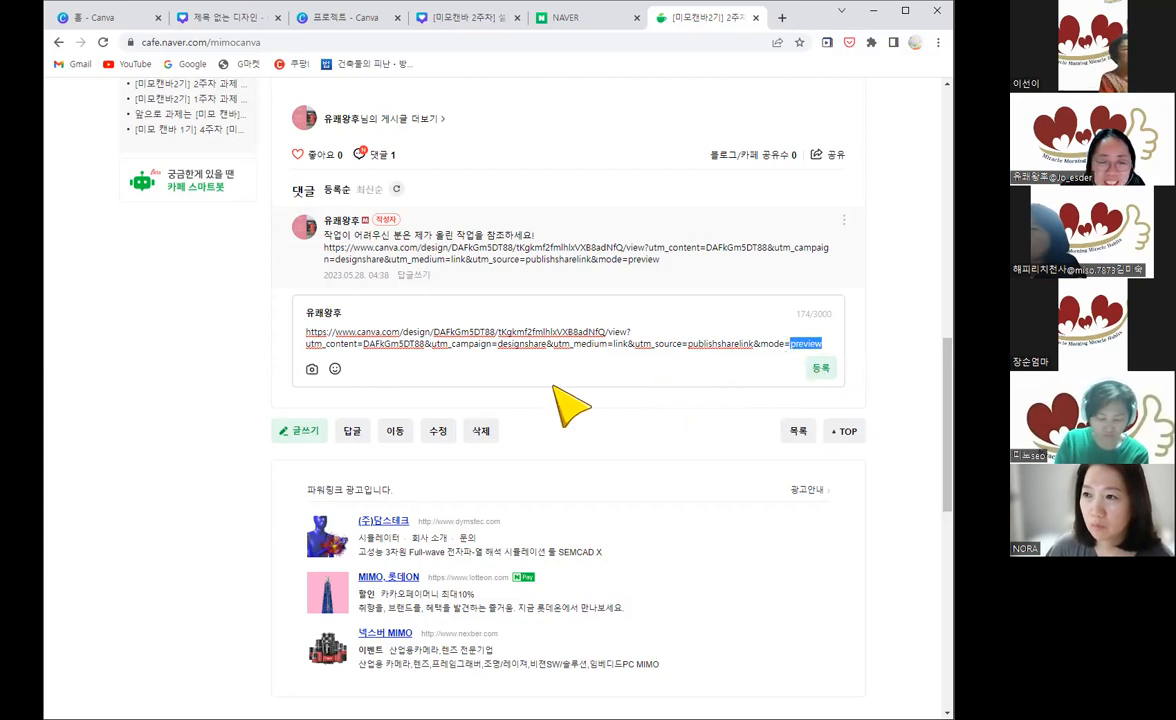
Step: Open the template link in the existing comment to view its shared template page, and return to the MIMO design in Canva
click(551, 252)
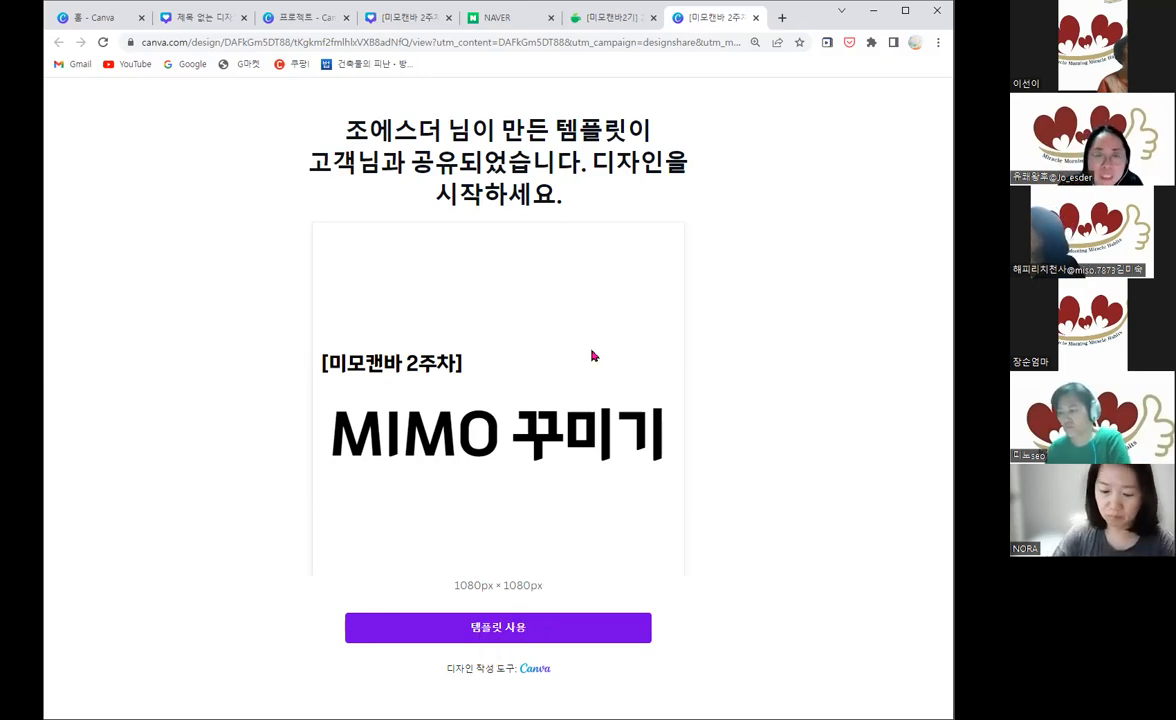
click(607, 24)
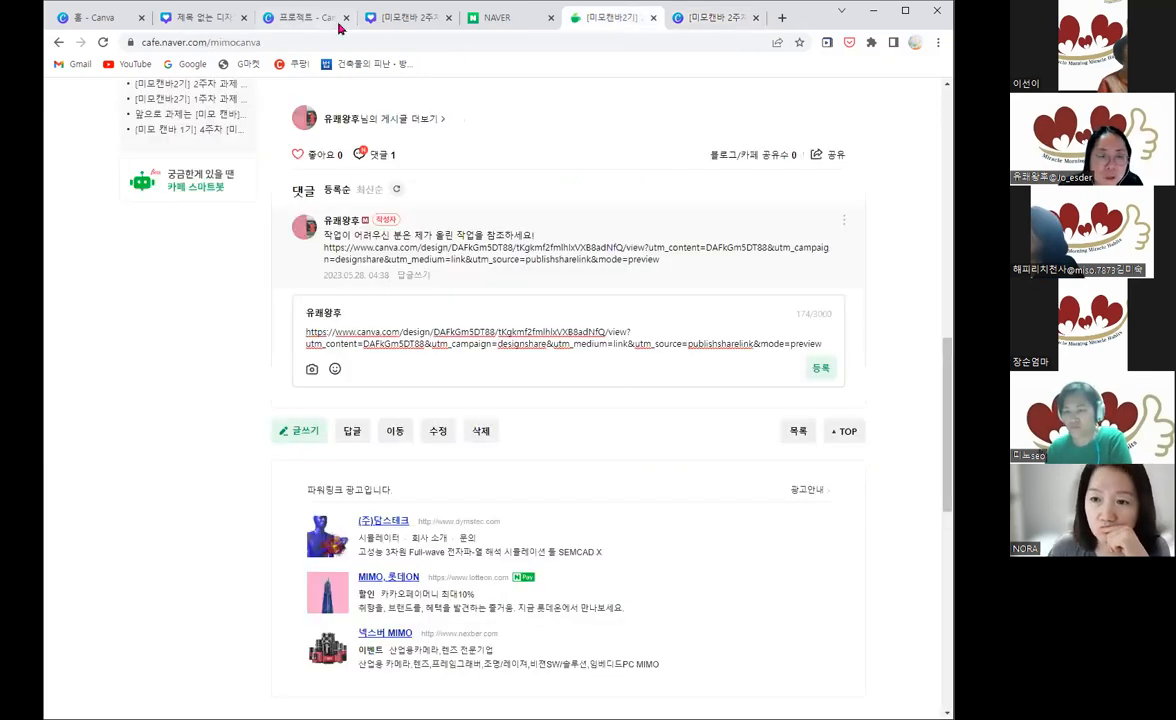
click(400, 18)
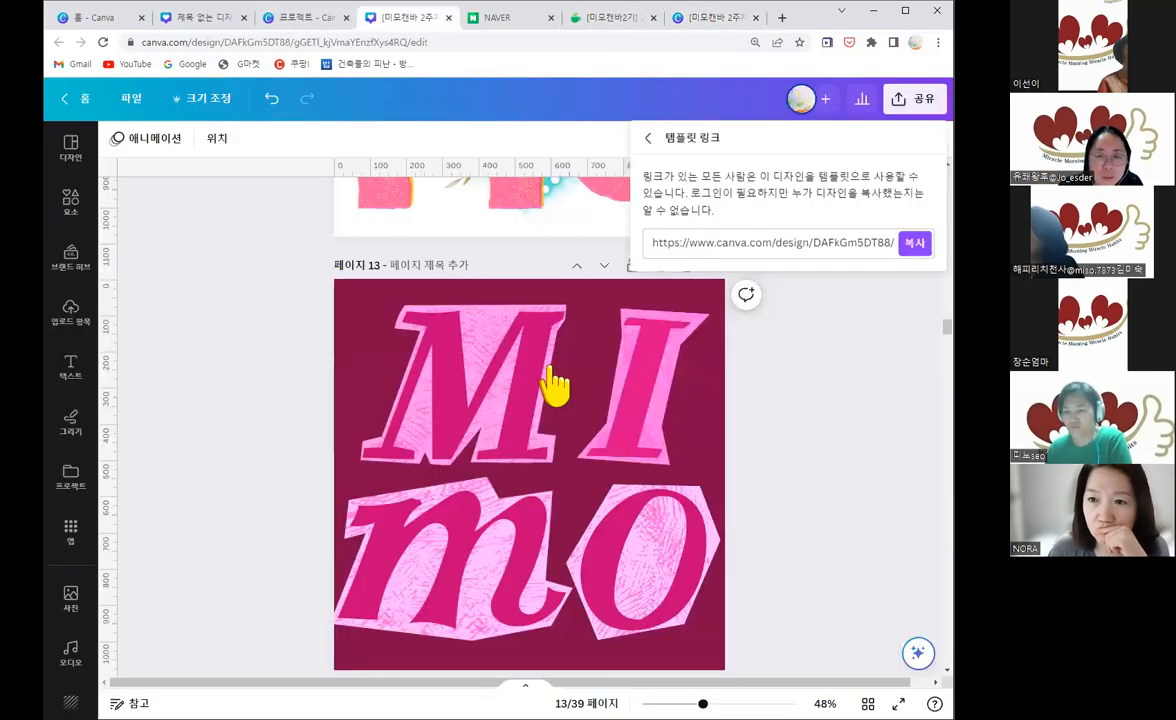
Step: Examine the collaboration link access options in the design's sharing settings, and close them without changing anything
click(826, 417)
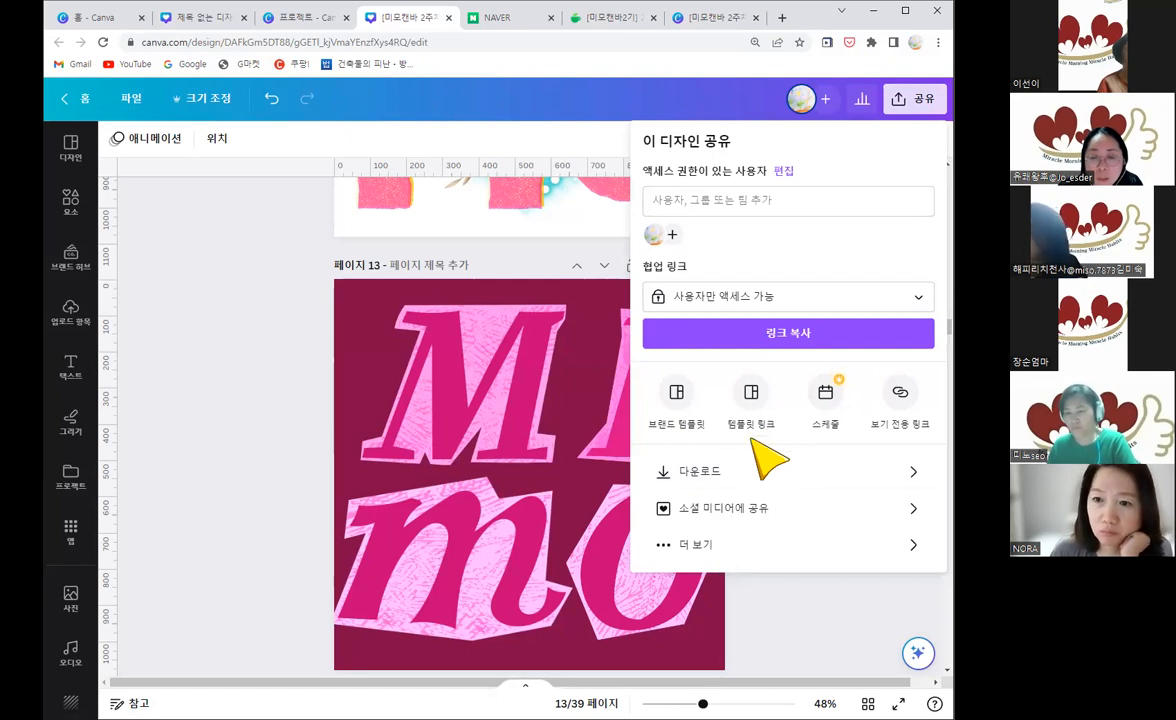
click(918, 304)
click(898, 252)
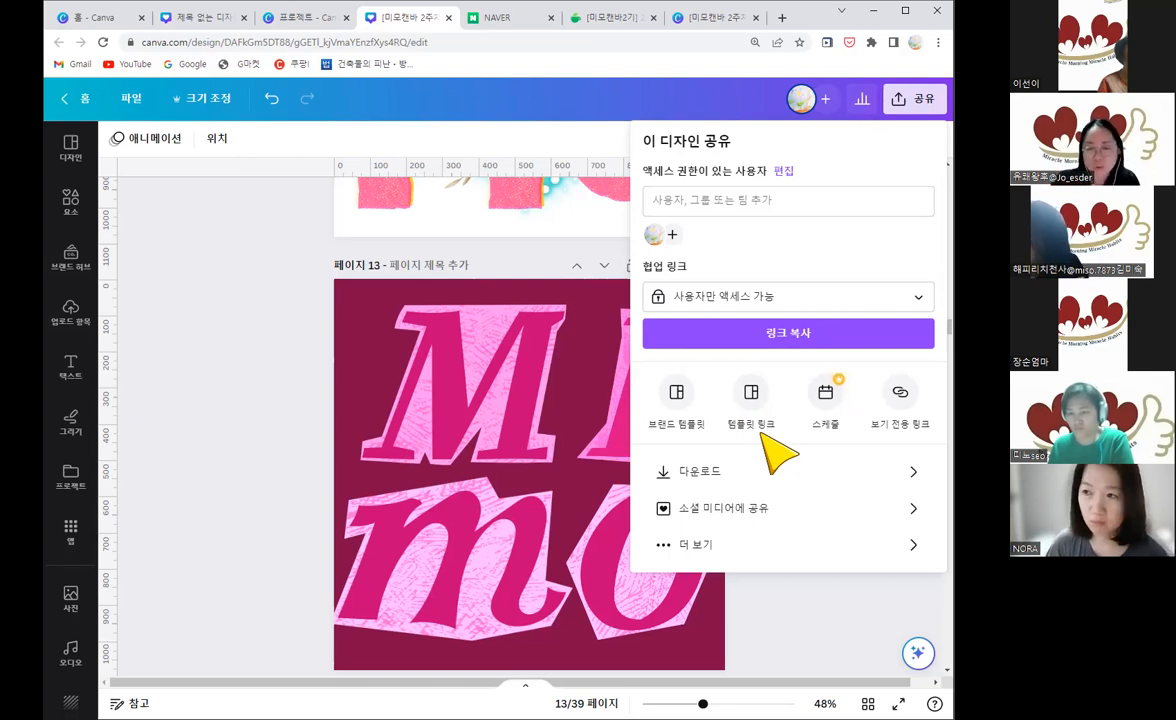
click(370, 538)
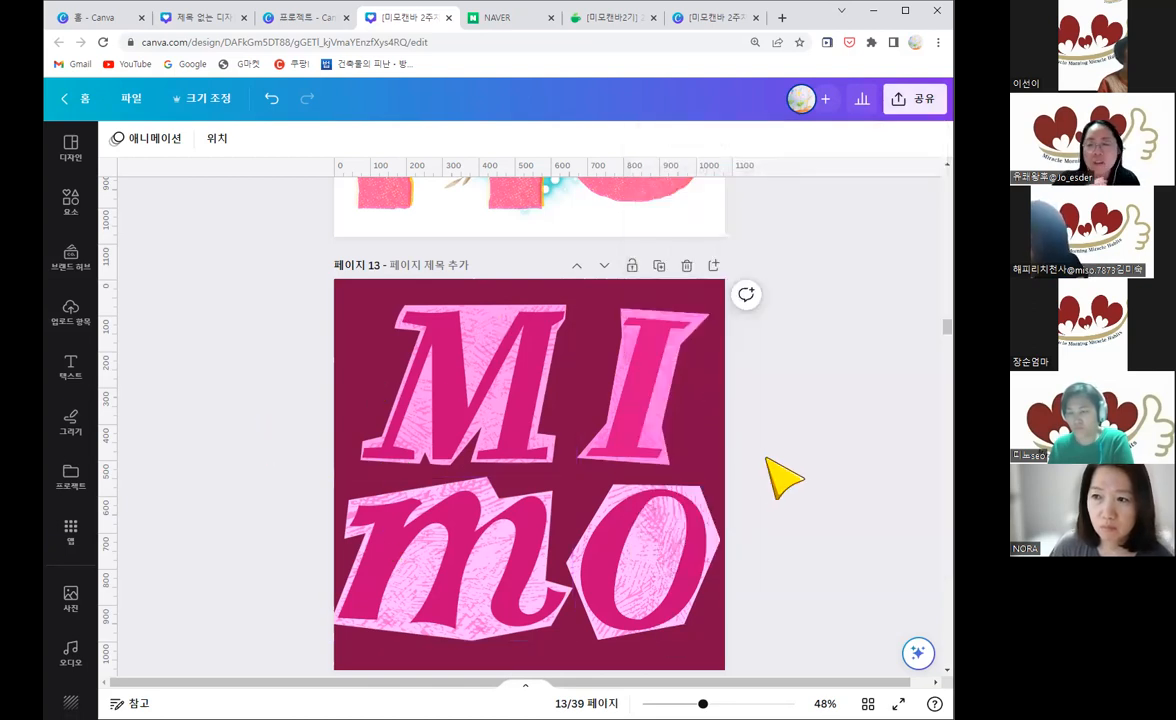